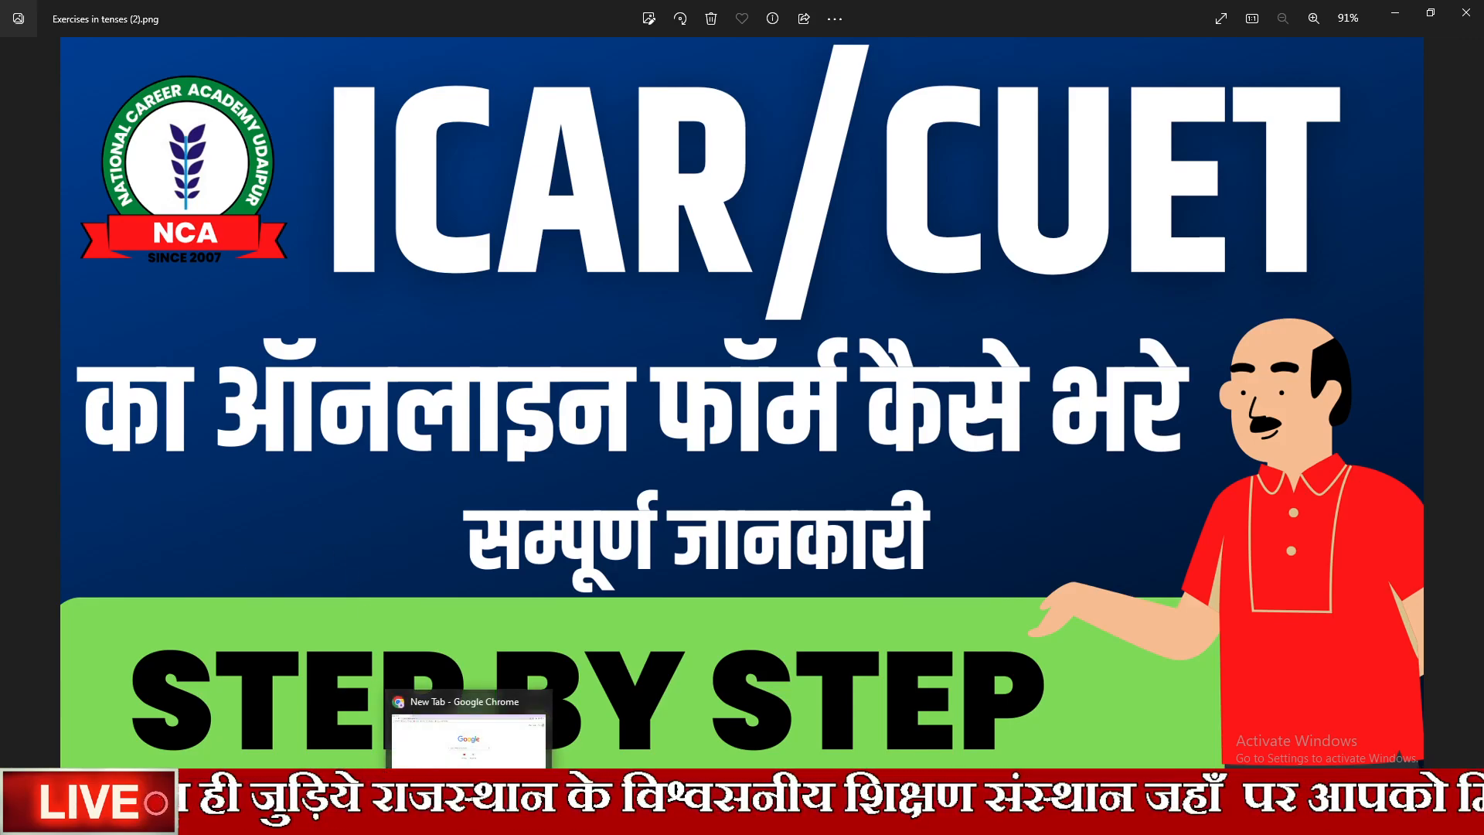
# - Switch from Windows Photos to the Chrome window showing a blank new tab
pyautogui.click(474, 820)
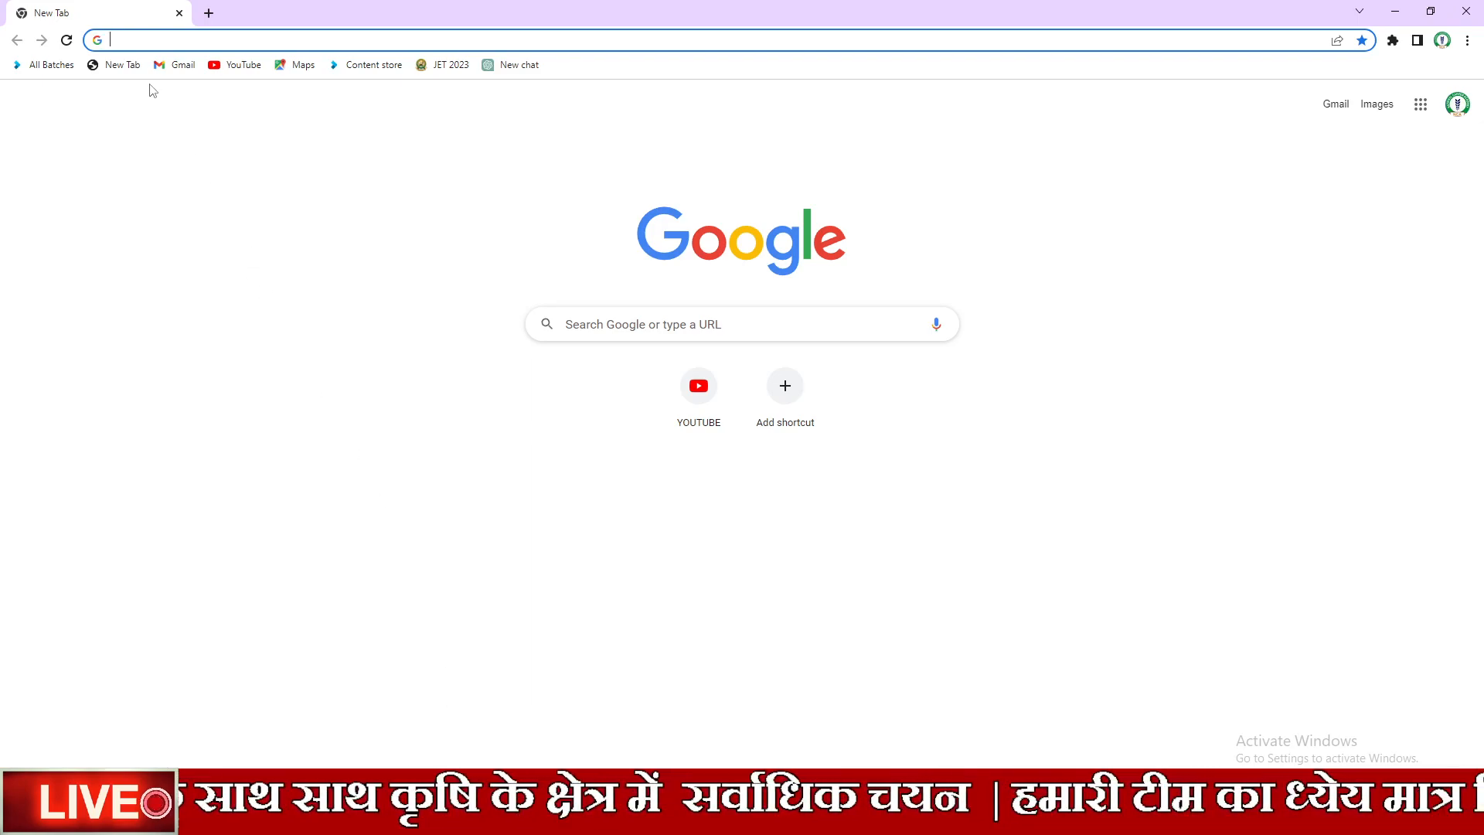
# - Load the CUET (UG) 2023 portal at cuet.samarth.ac.in/index.php from the address bar
pyautogui.click(152, 45)
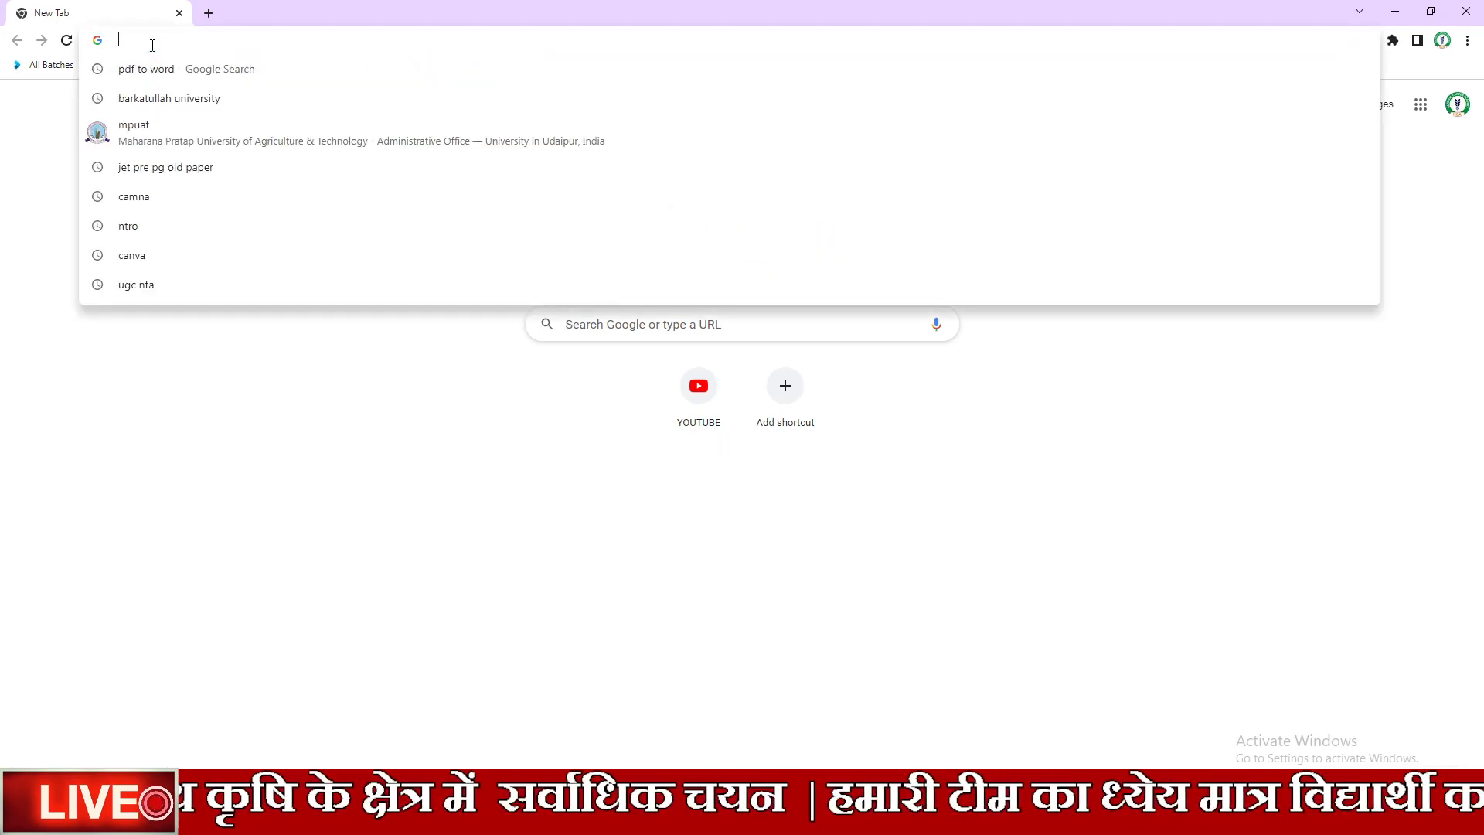
pyautogui.write('CUET.samarth.ac.in/index.php')
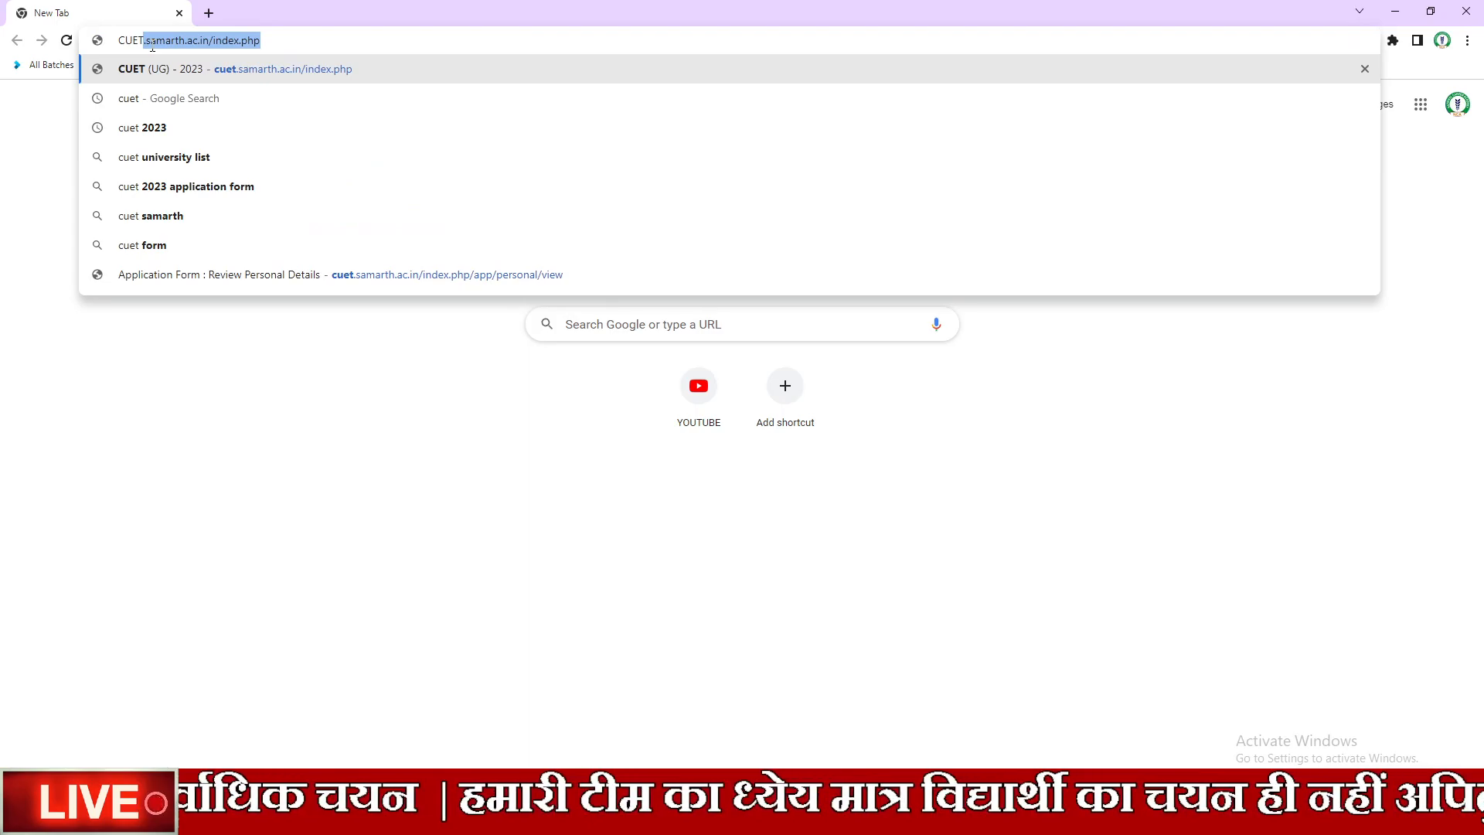
pyautogui.press('Return')
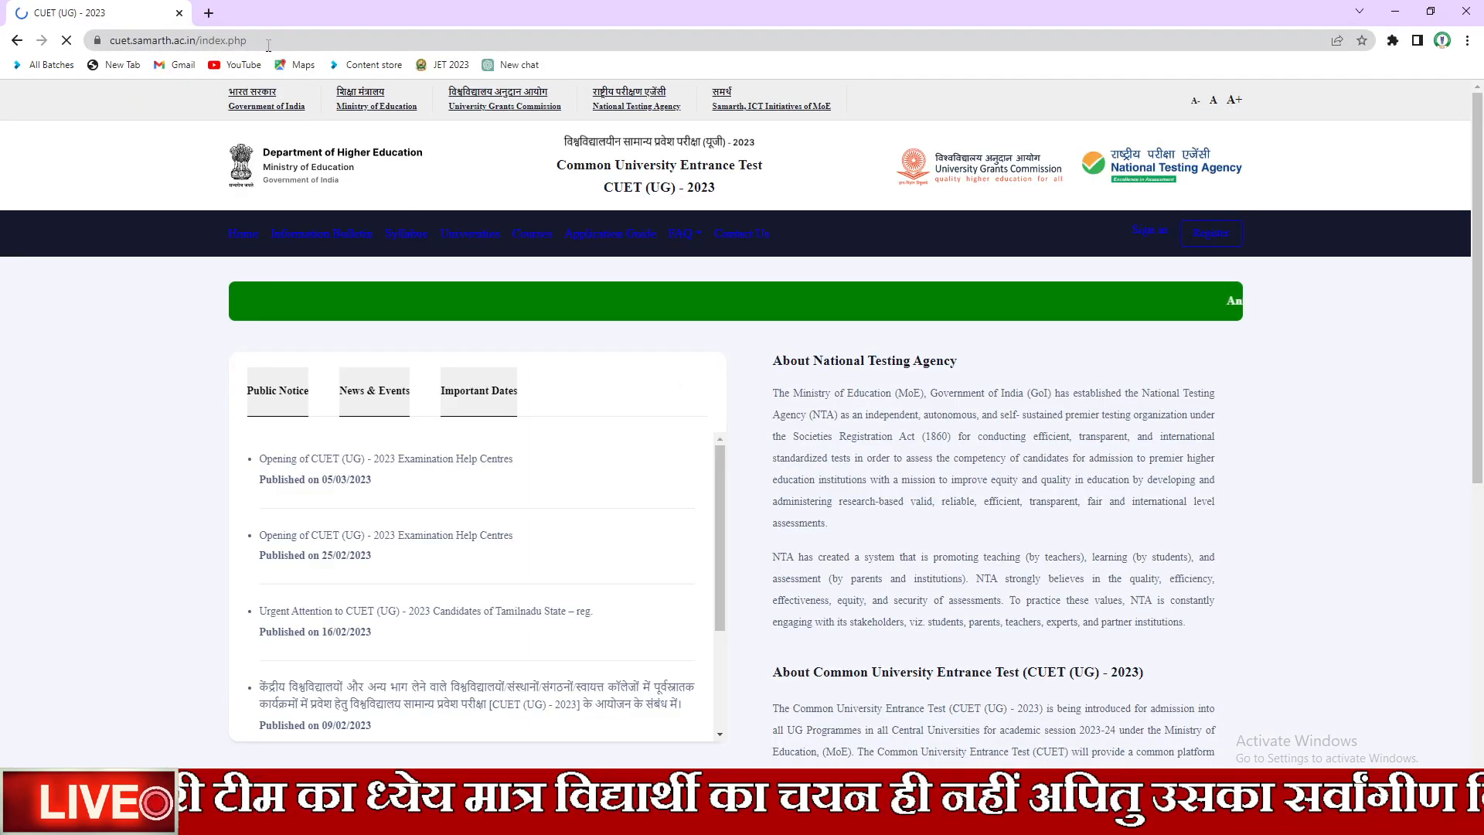
pyautogui.moveTo(266, 45); pyautogui.dragTo(108, 43)
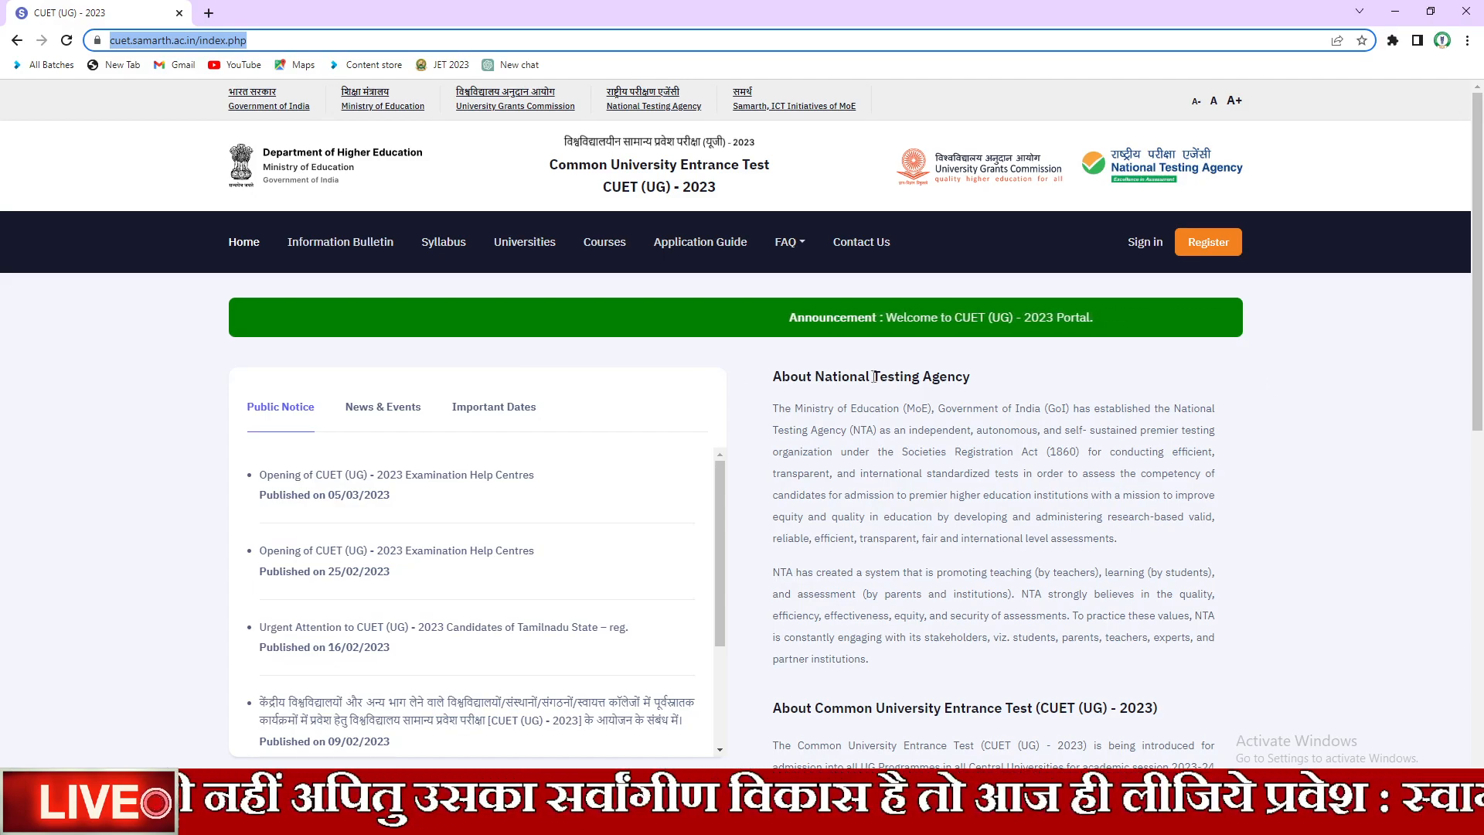
# - Start a new registration, accept the instructions declaration and proceed to the Registration Form
pyautogui.click(1208, 249)
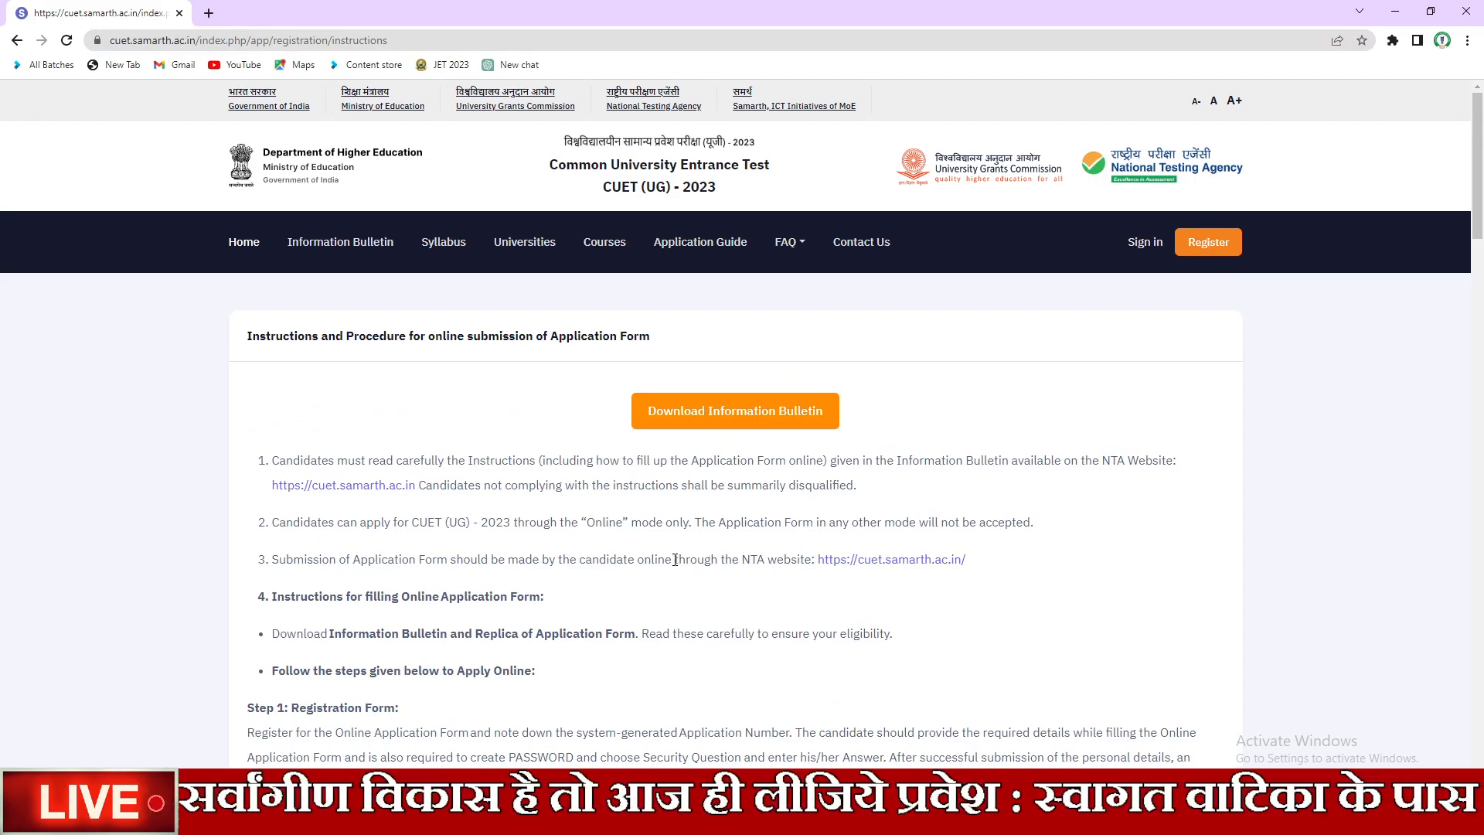
pyautogui.scroll(-18, 675, 559)
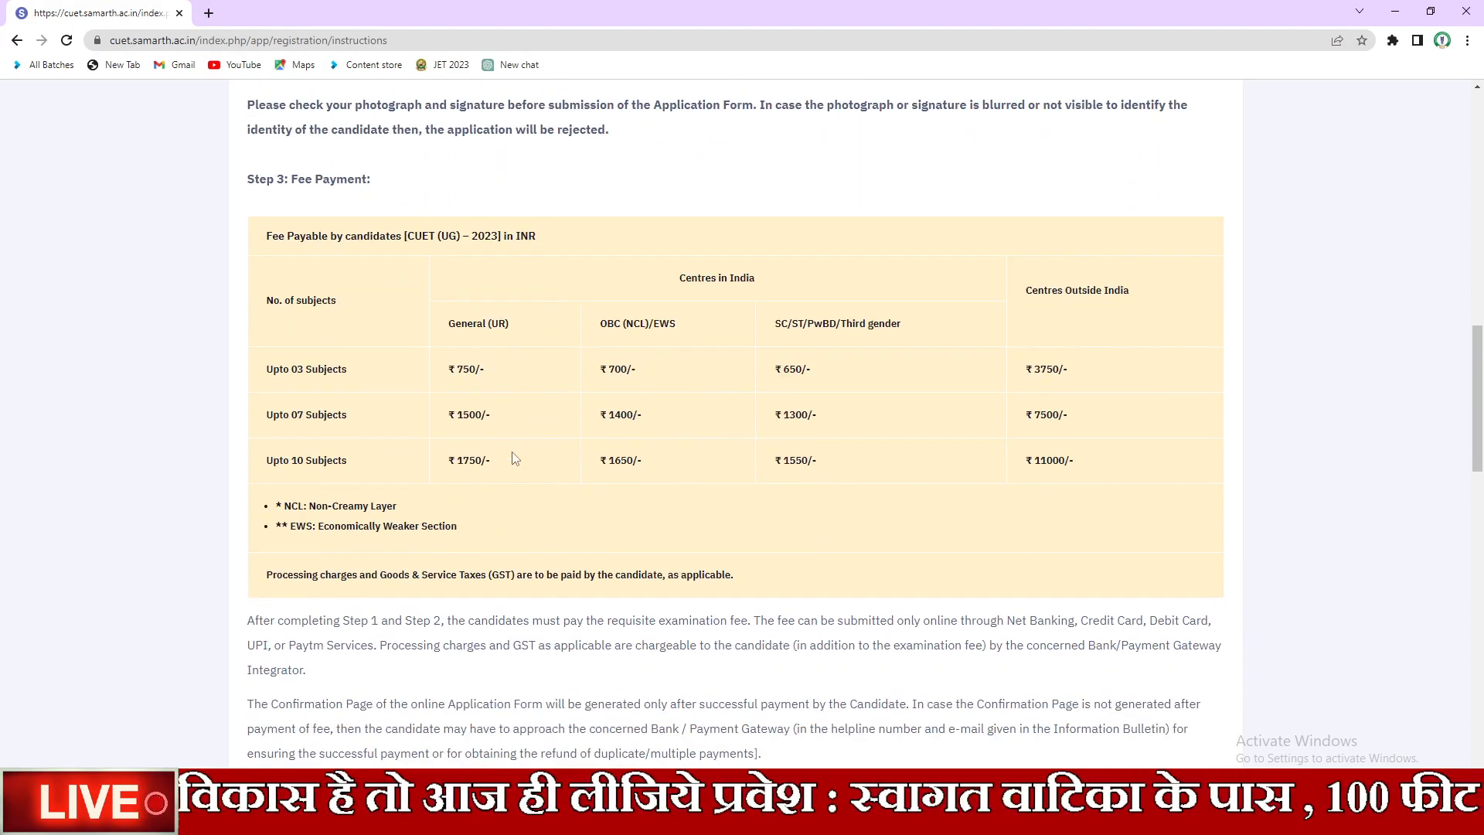
pyautogui.scroll(-10, 541, 479)
pyautogui.scroll(-10, 499, 478)
pyautogui.click(262, 541)
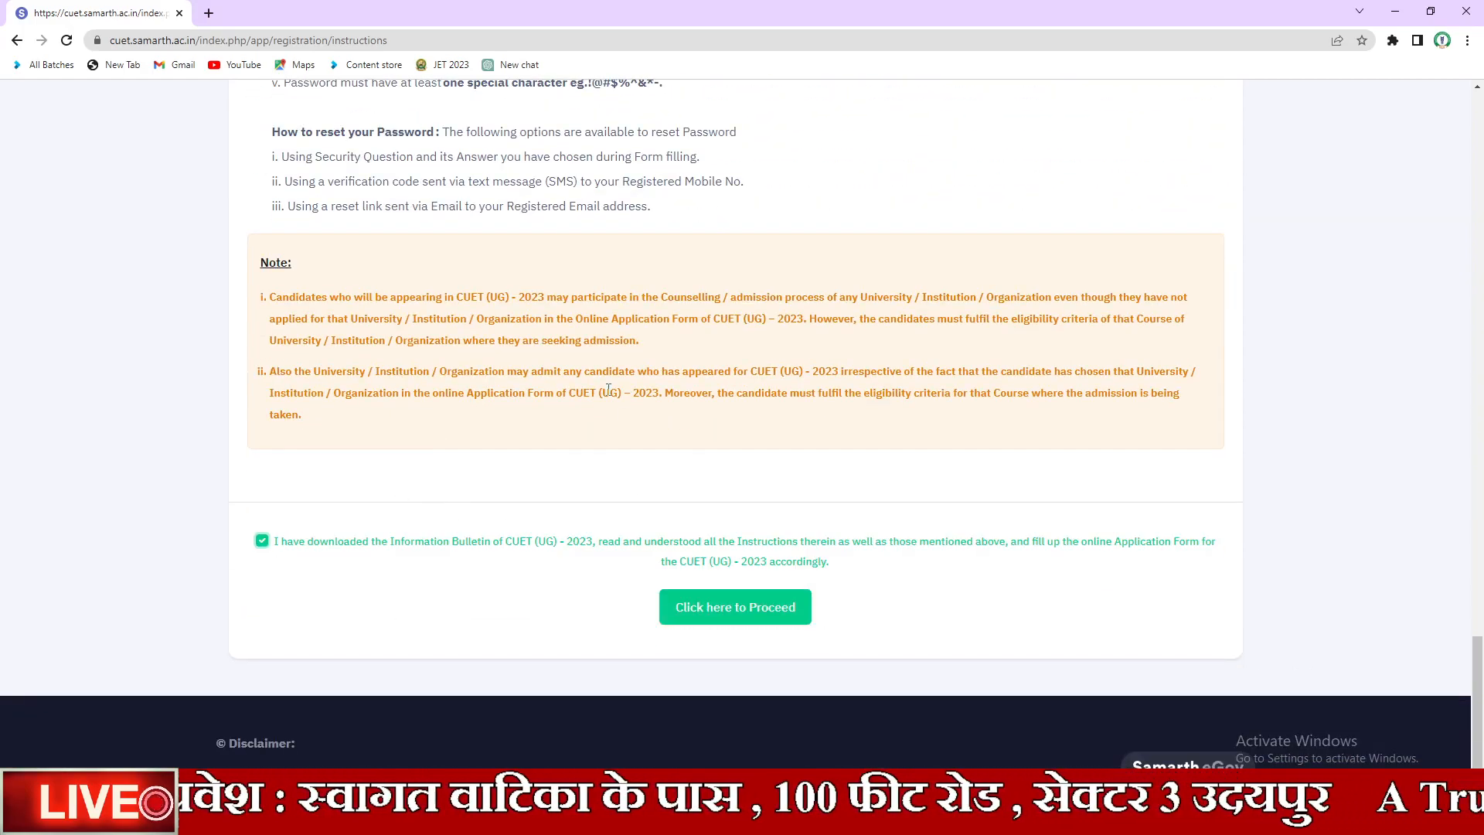
pyautogui.click(695, 599)
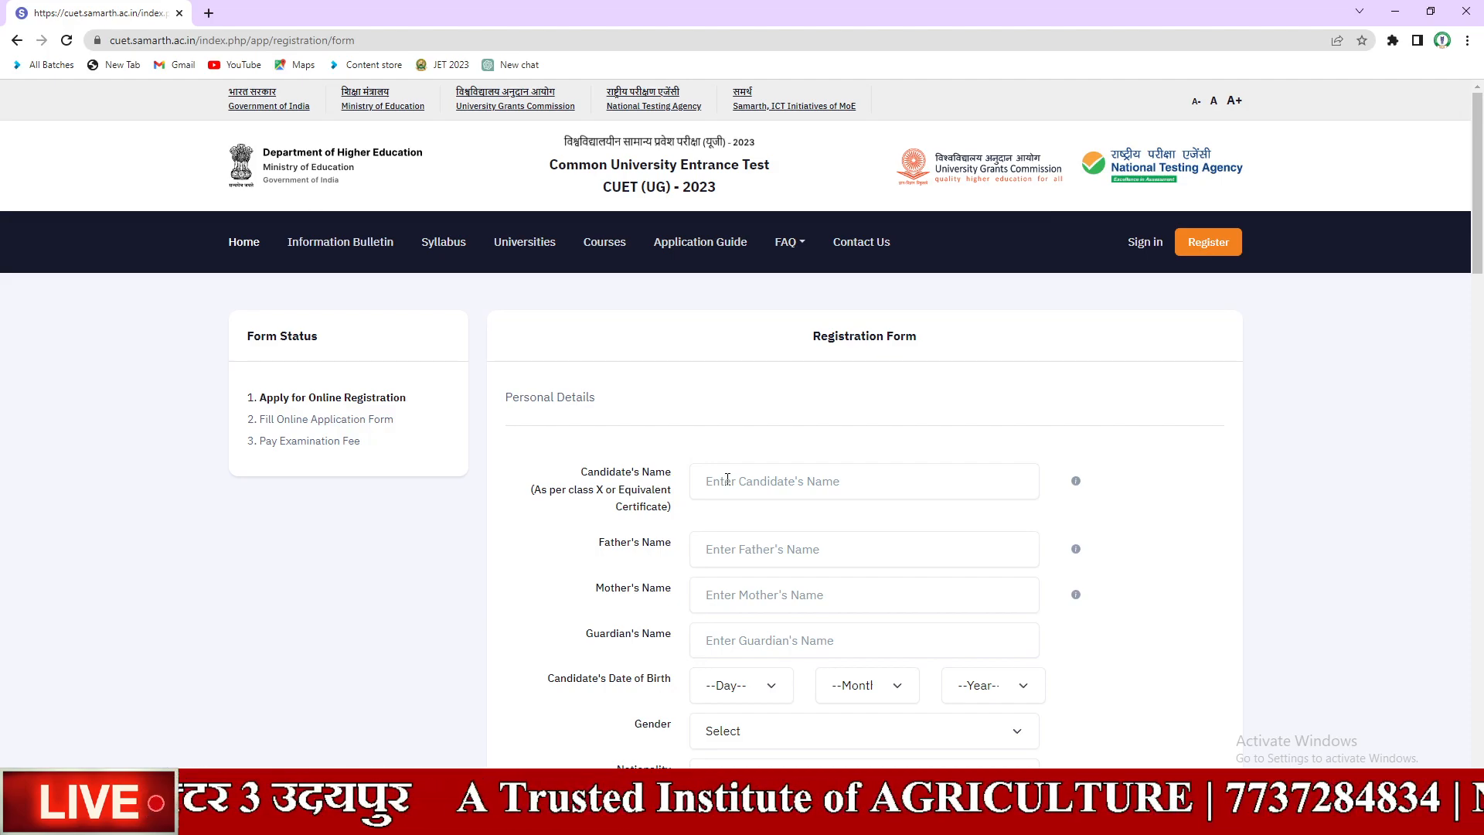
# - Enter the candidate's full name, the father's name and the mother's name in Personal Details
pyautogui.click(727, 479)
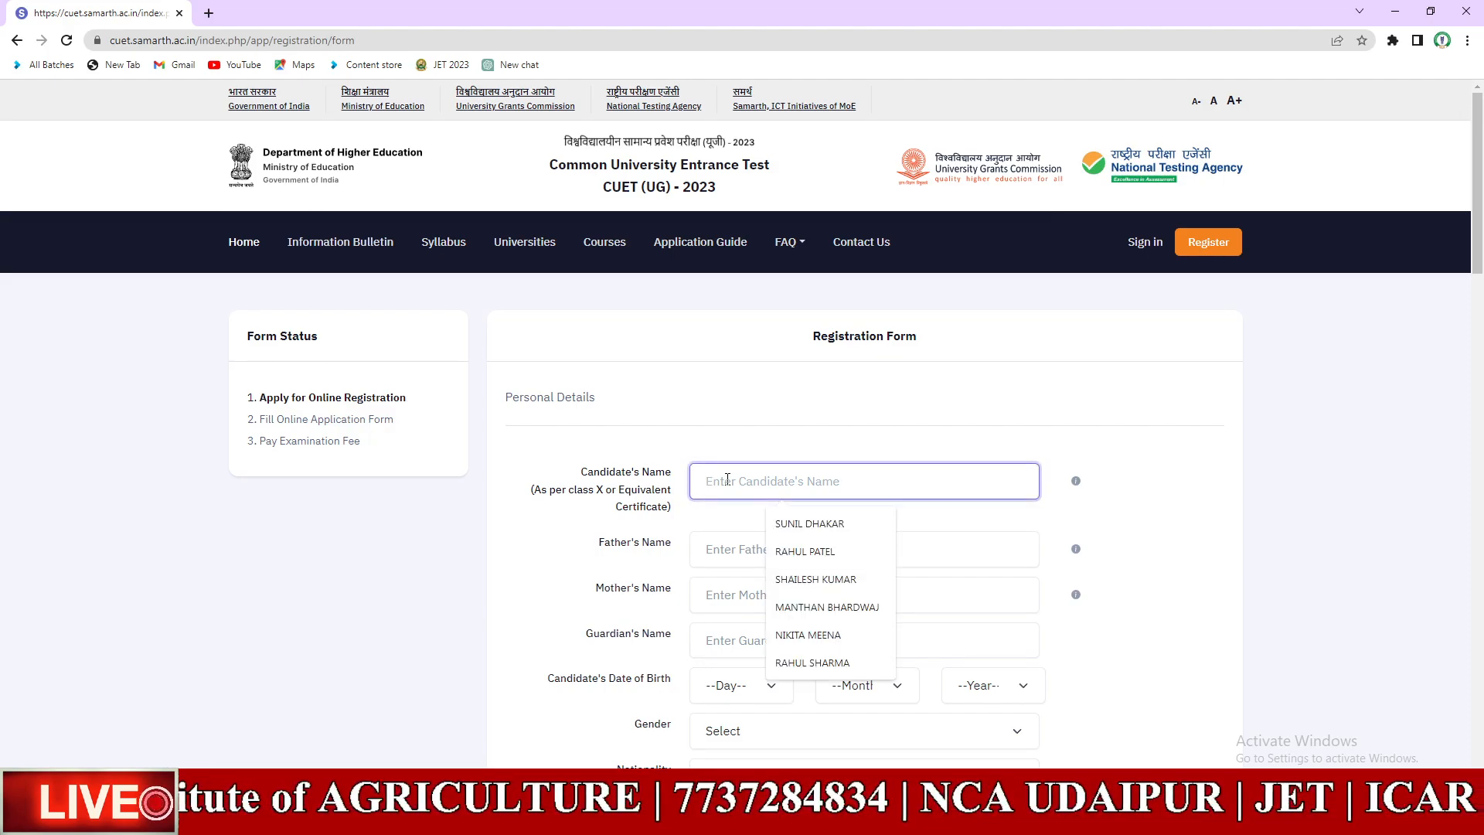
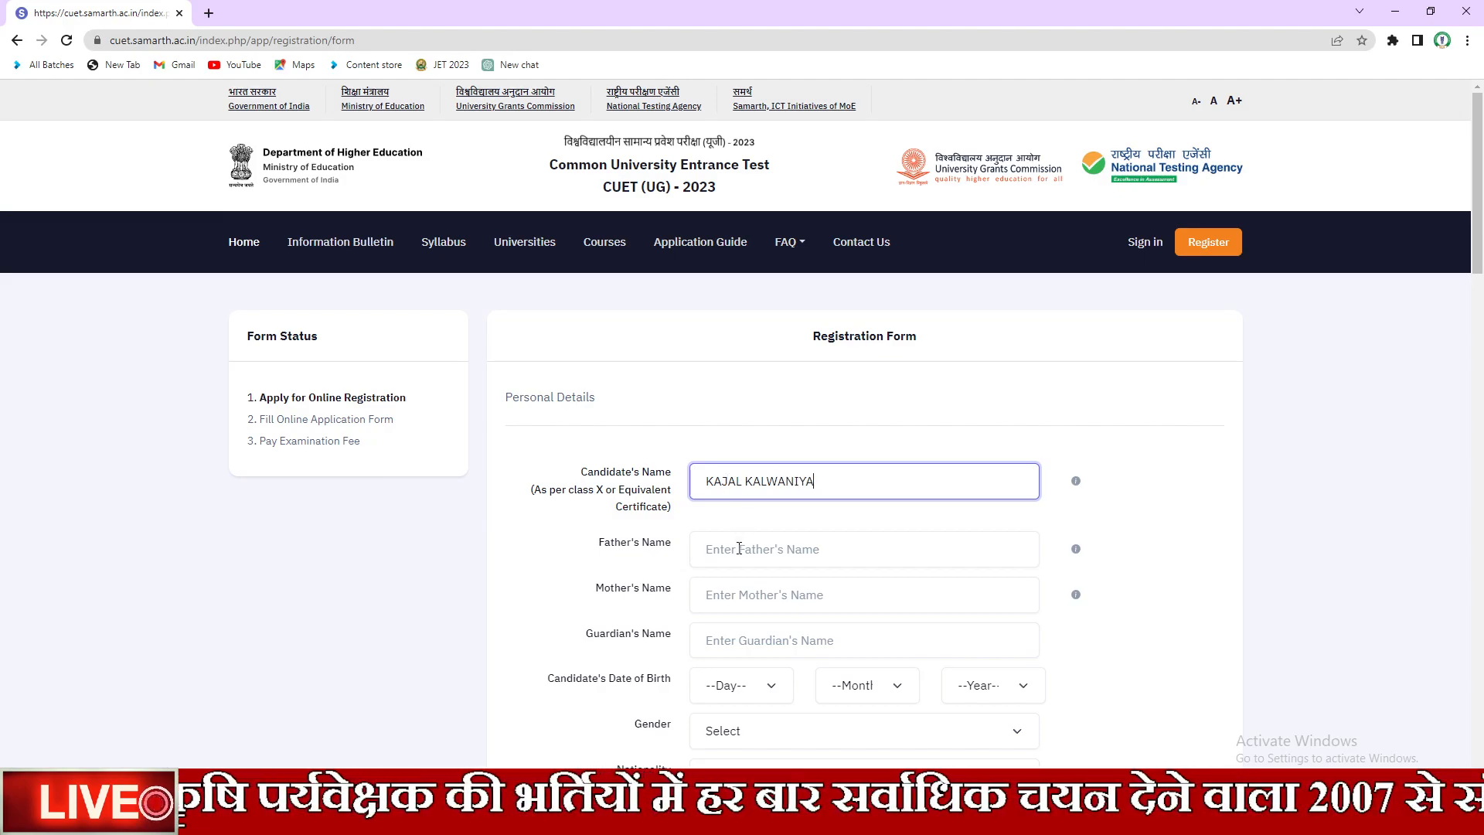
pyautogui.click(741, 547)
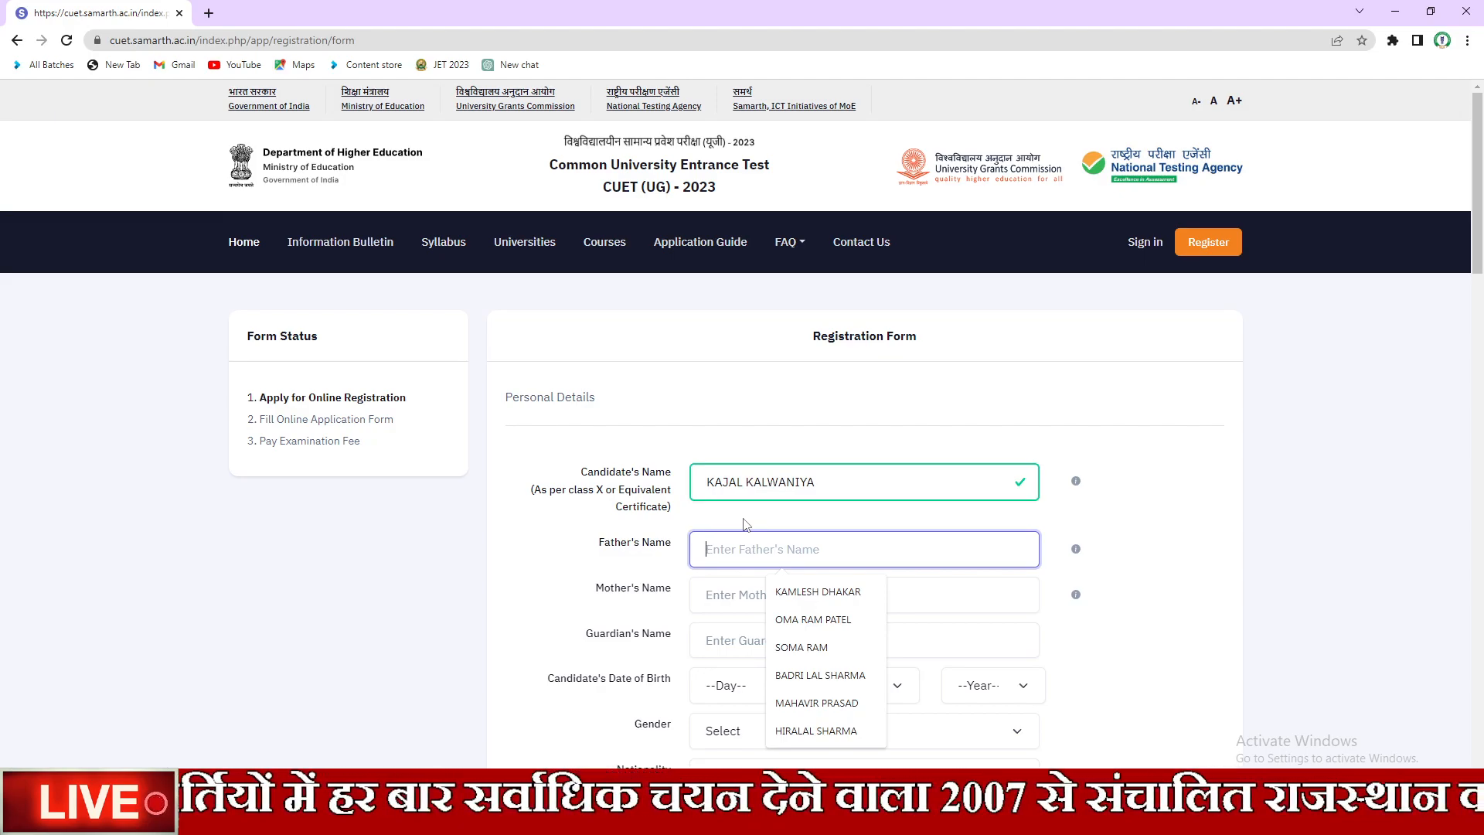
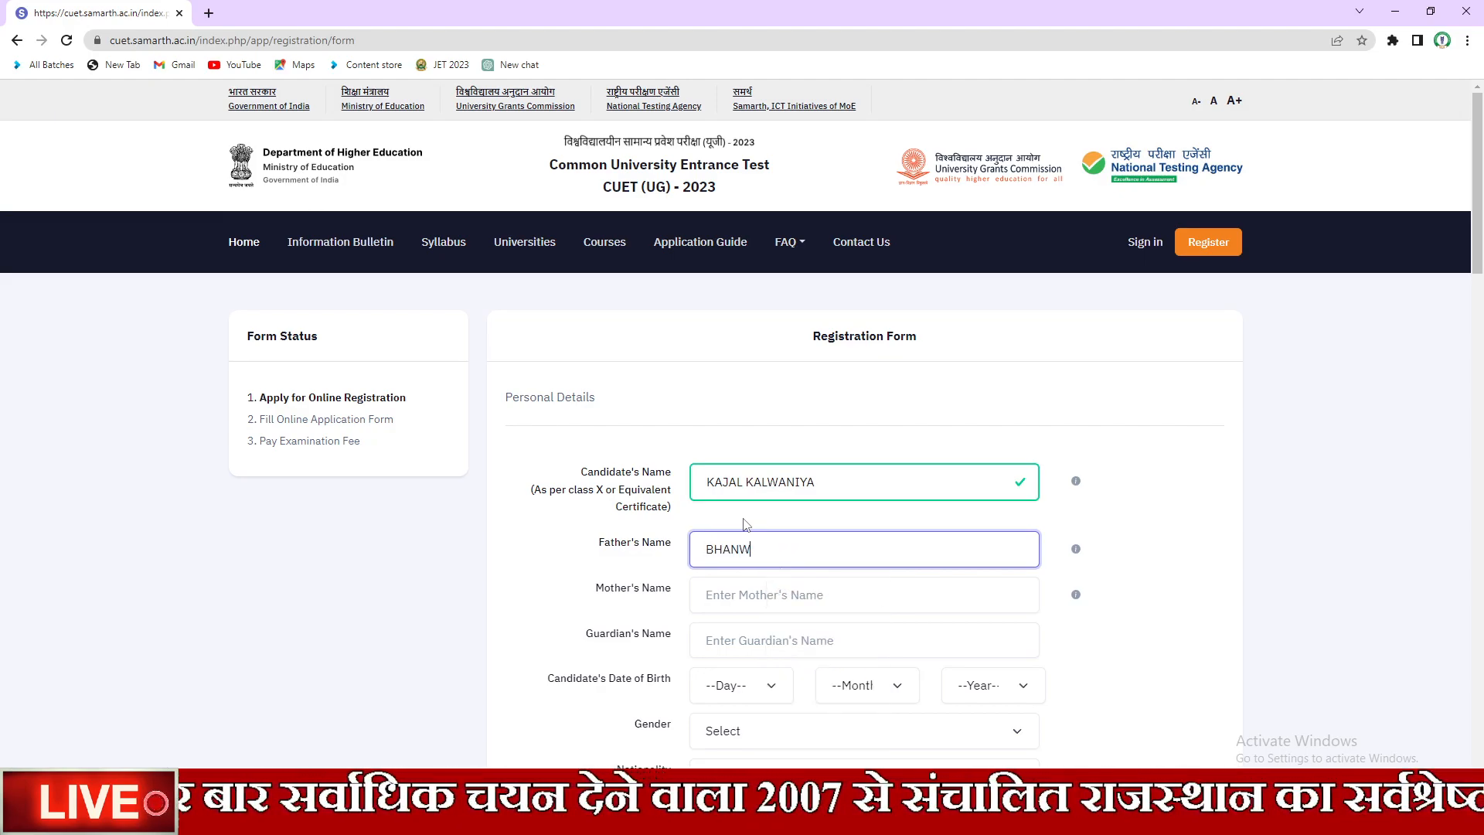
pyautogui.press('Tab')
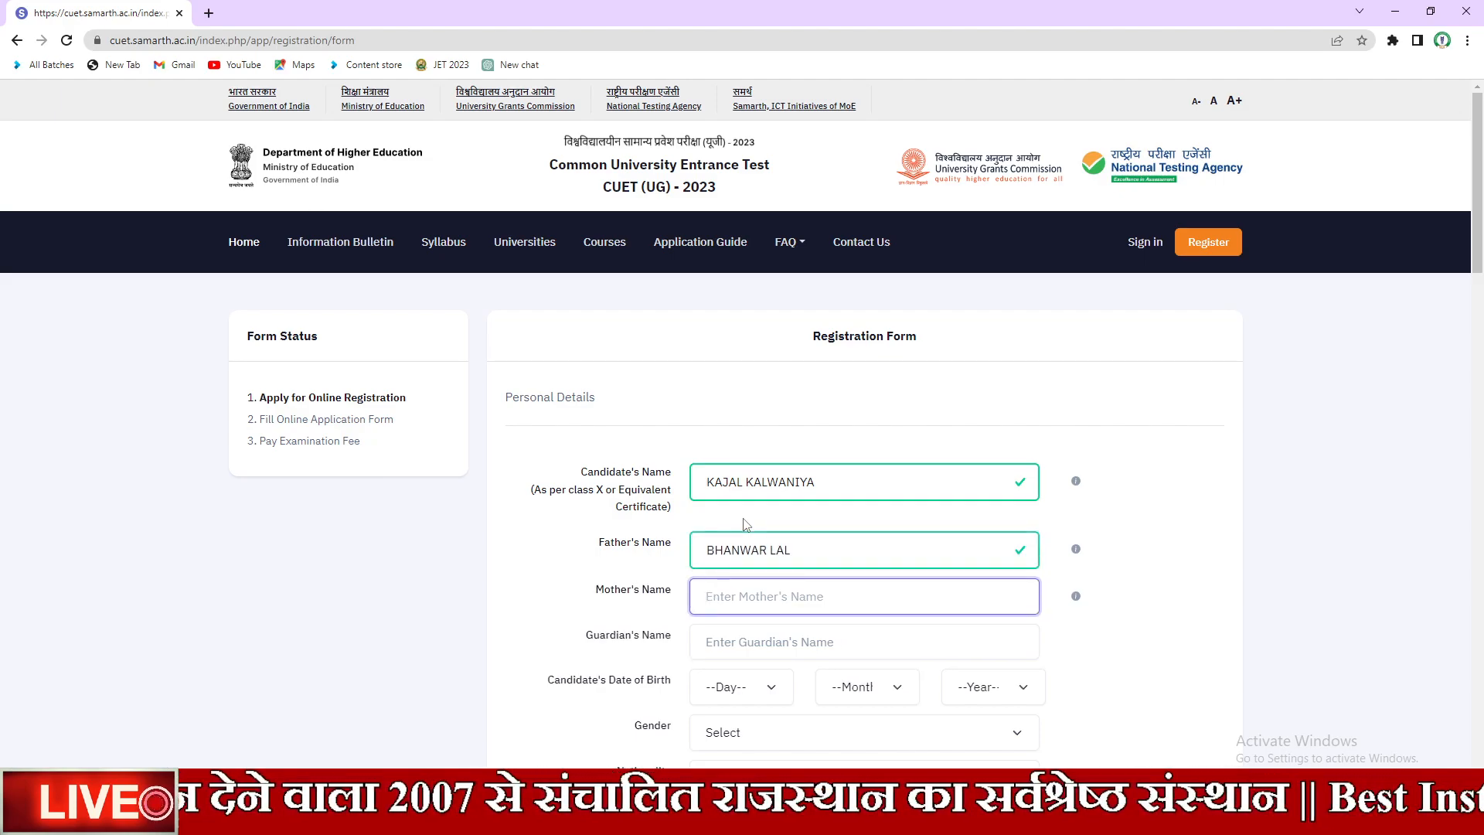
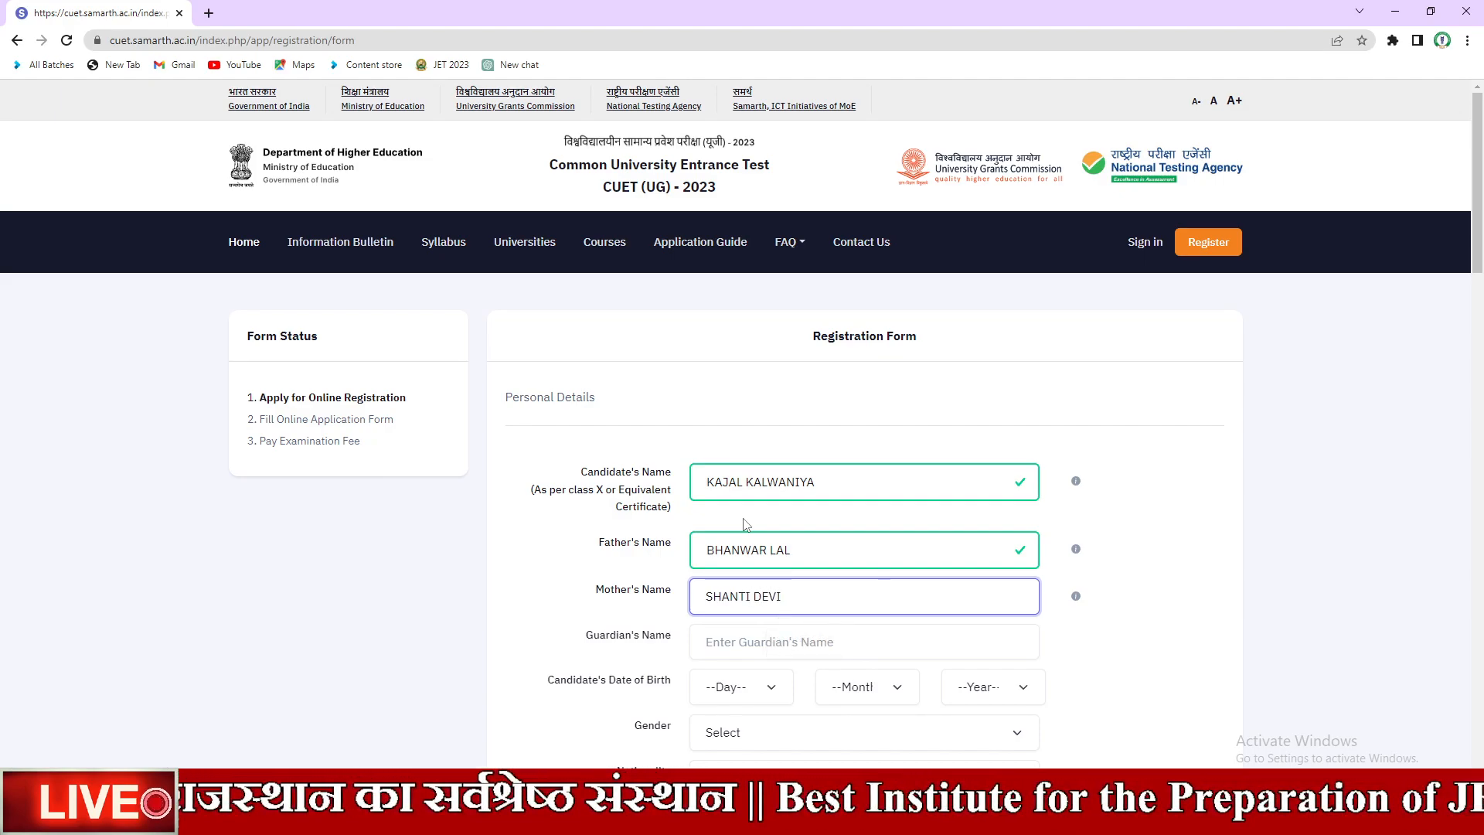
pyautogui.click(744, 643)
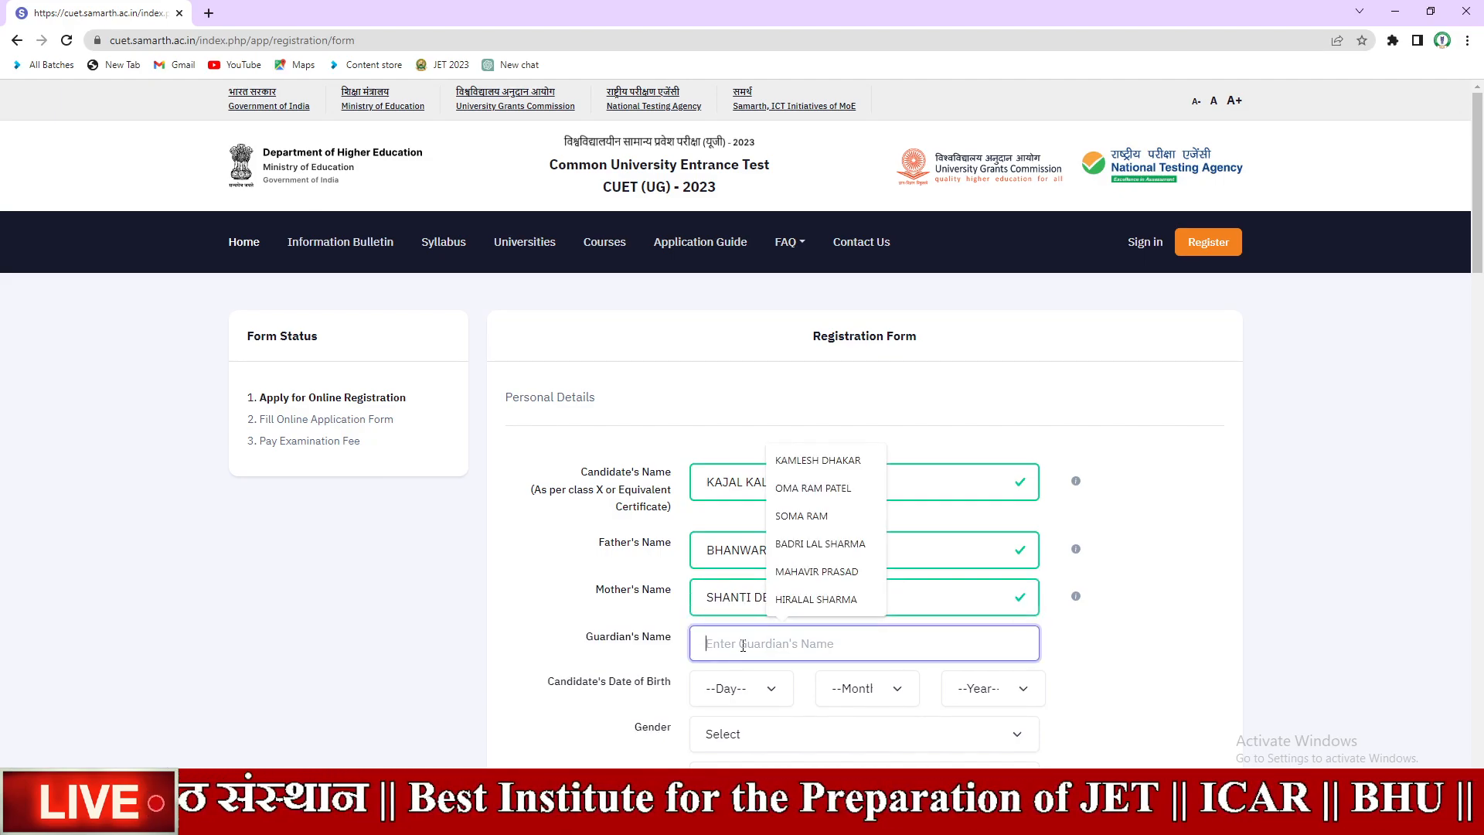
# - Dismiss the suggestions list and enter the guardian's name
pyautogui.scroll(-1, 1077, 596)
pyautogui.click(1110, 583)
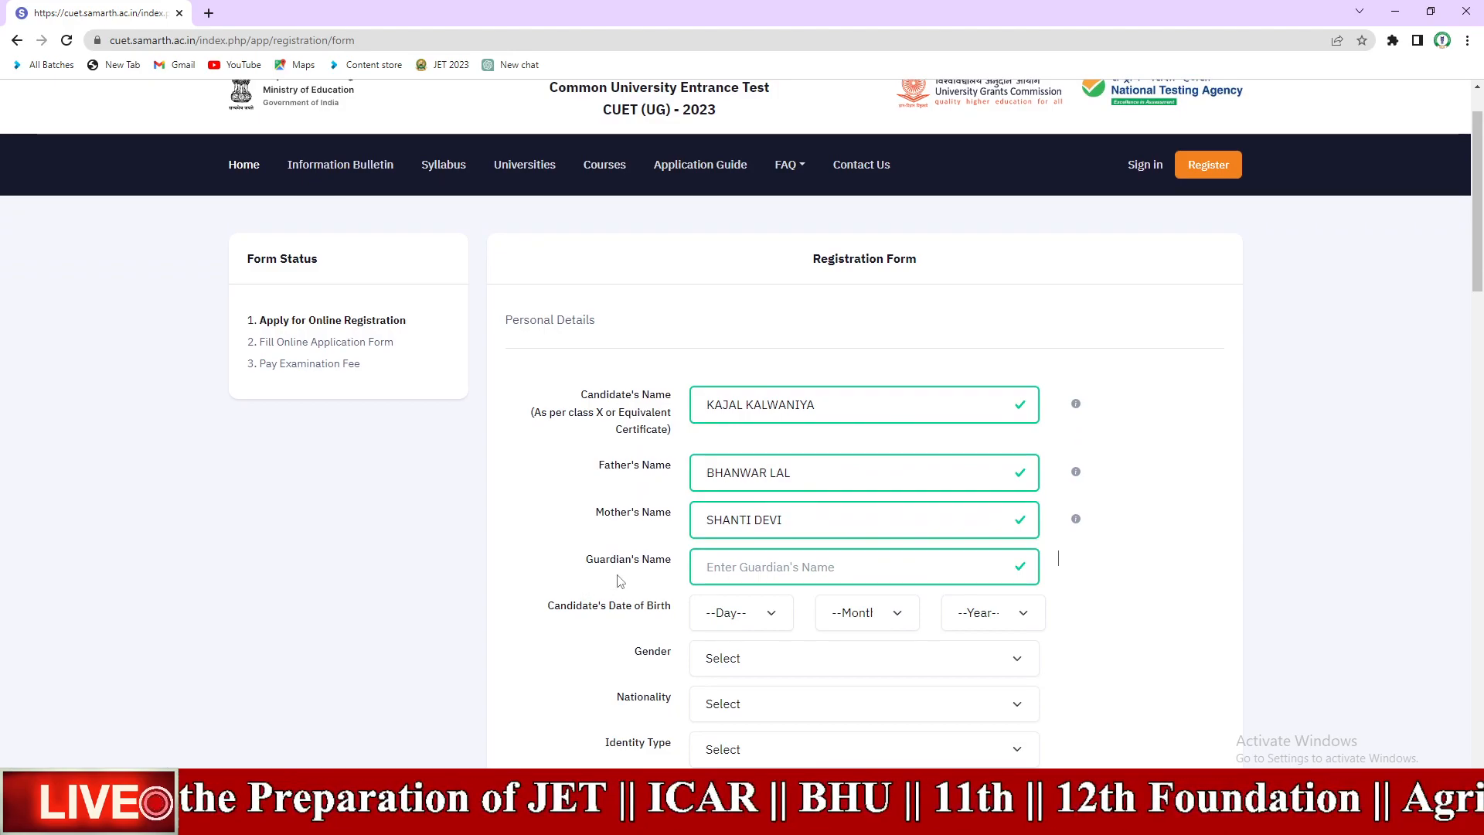
pyautogui.click(731, 566)
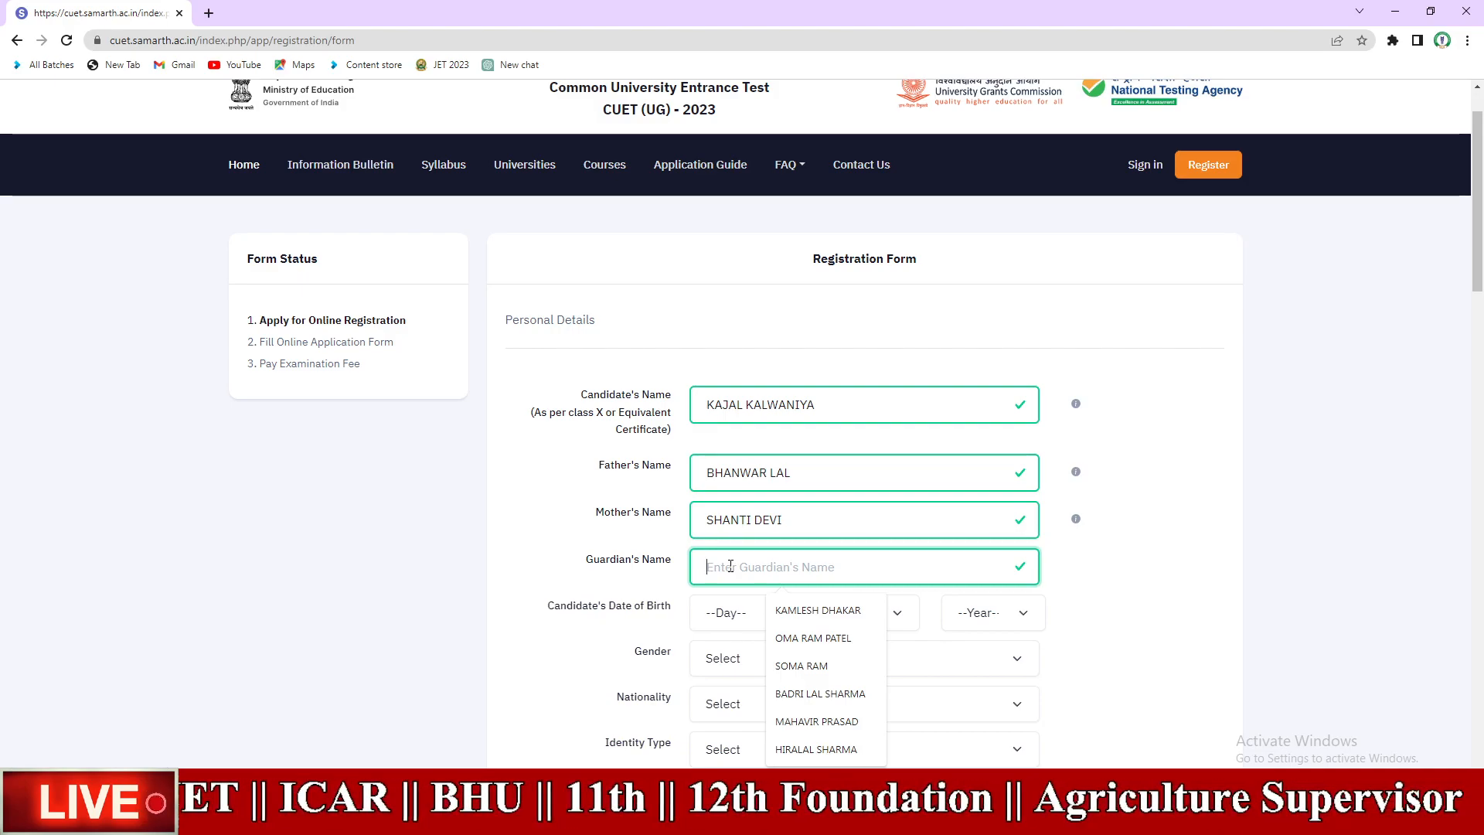
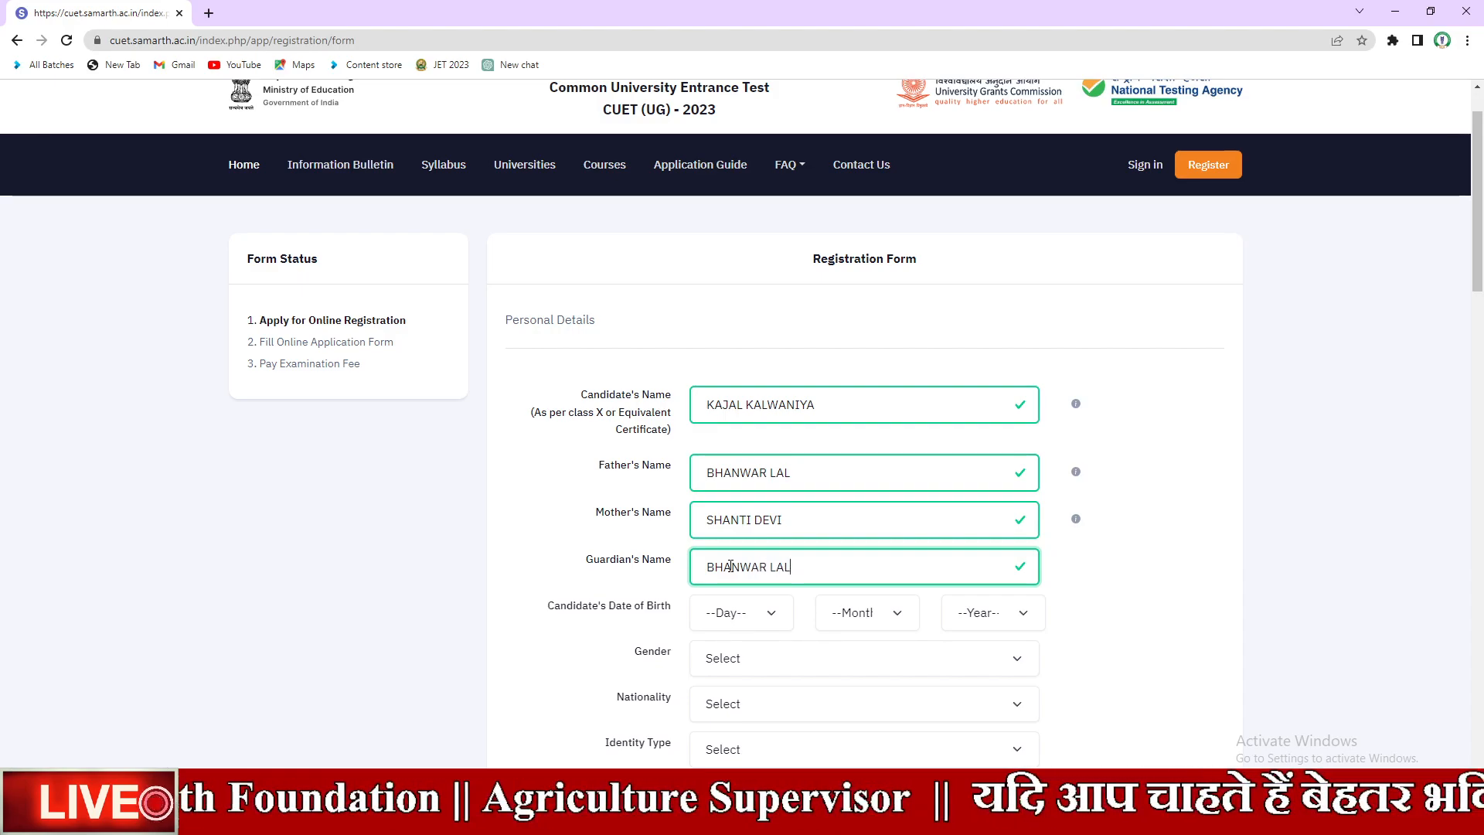
# - Set the date of birth to day 20, month March (03), year 2006
pyautogui.click(728, 618)
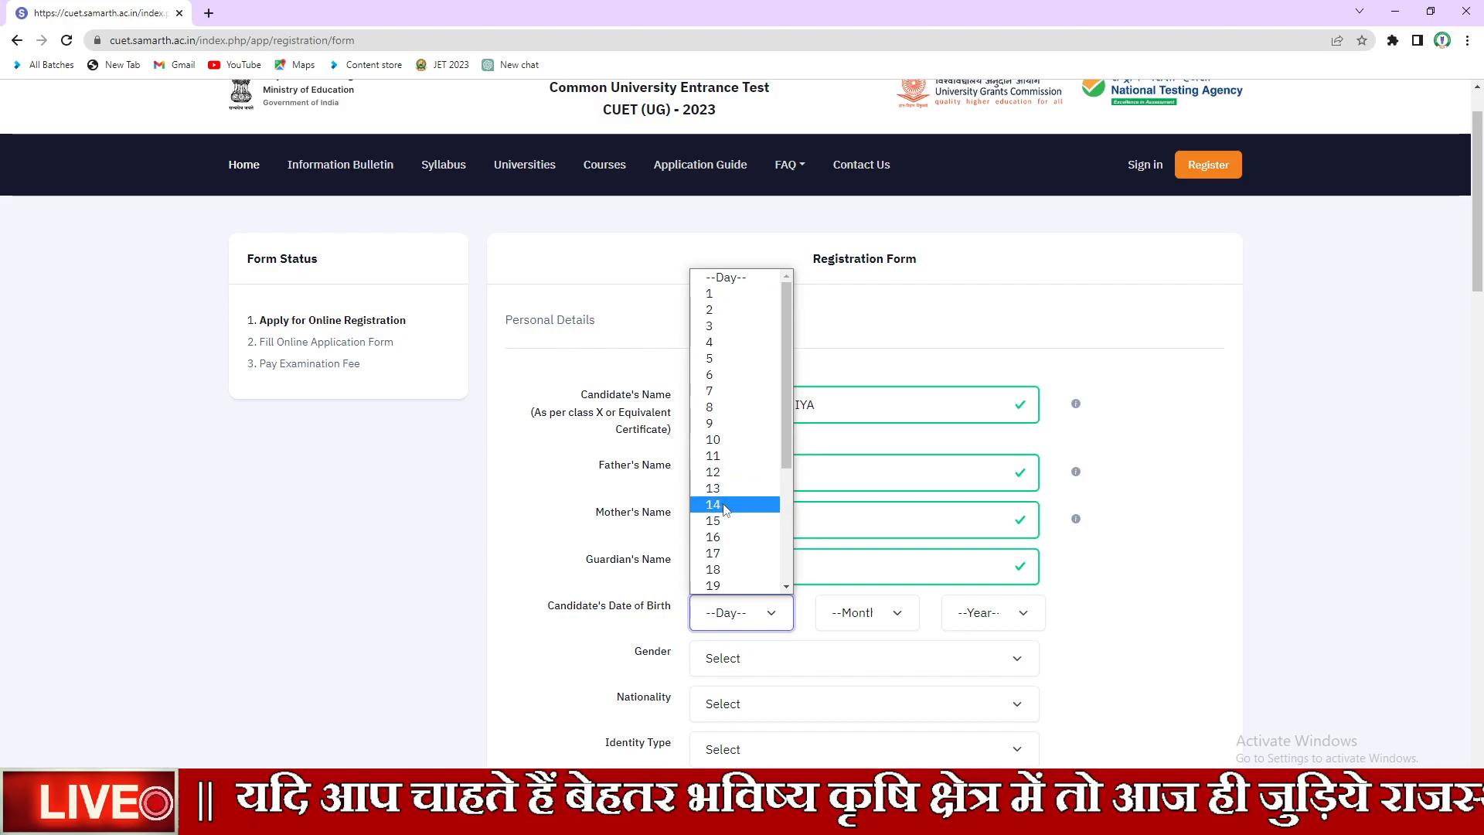
pyautogui.scroll(-3, 727, 508)
pyautogui.click(713, 407)
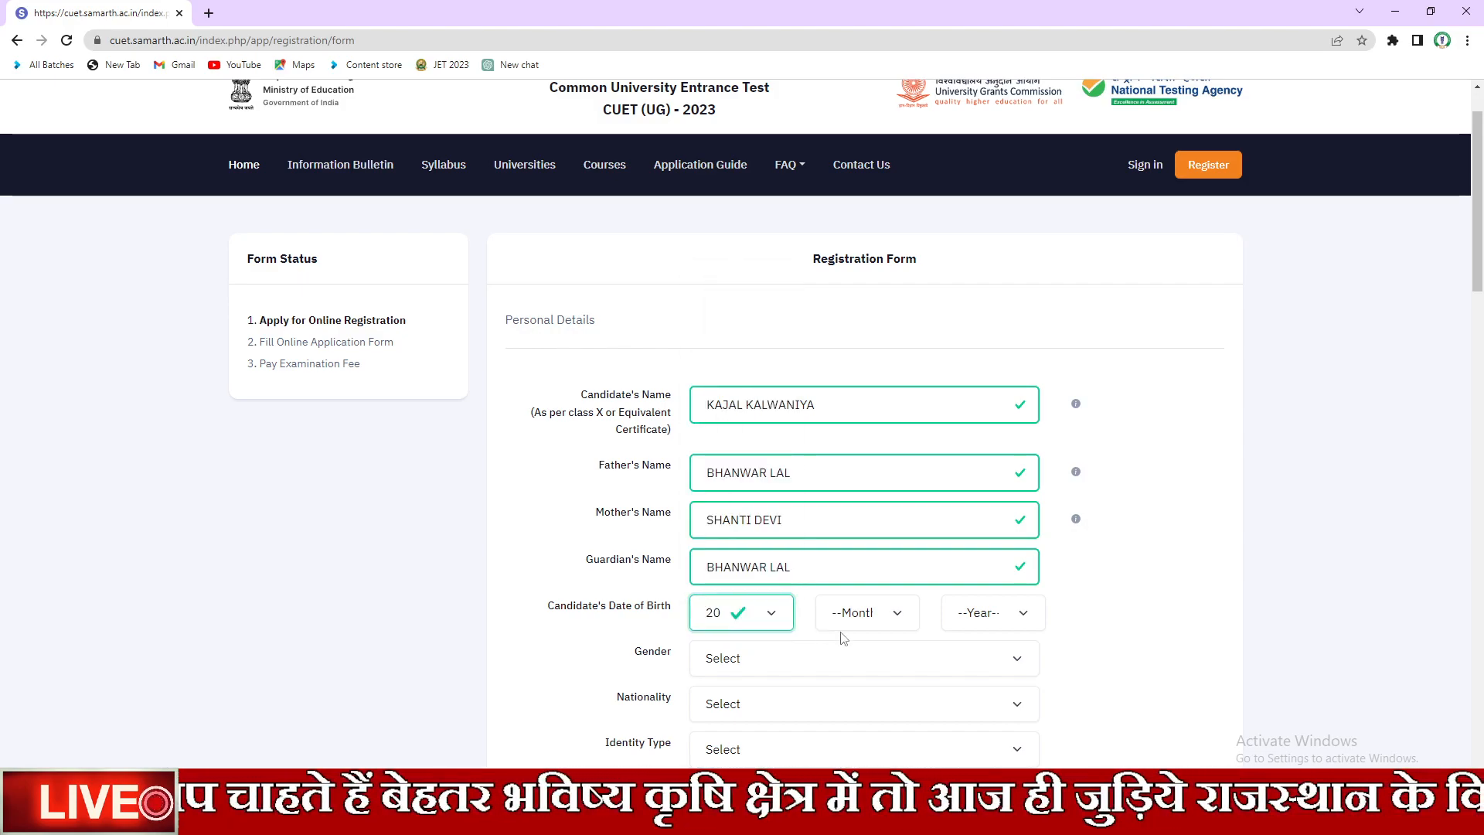
pyautogui.click(863, 625)
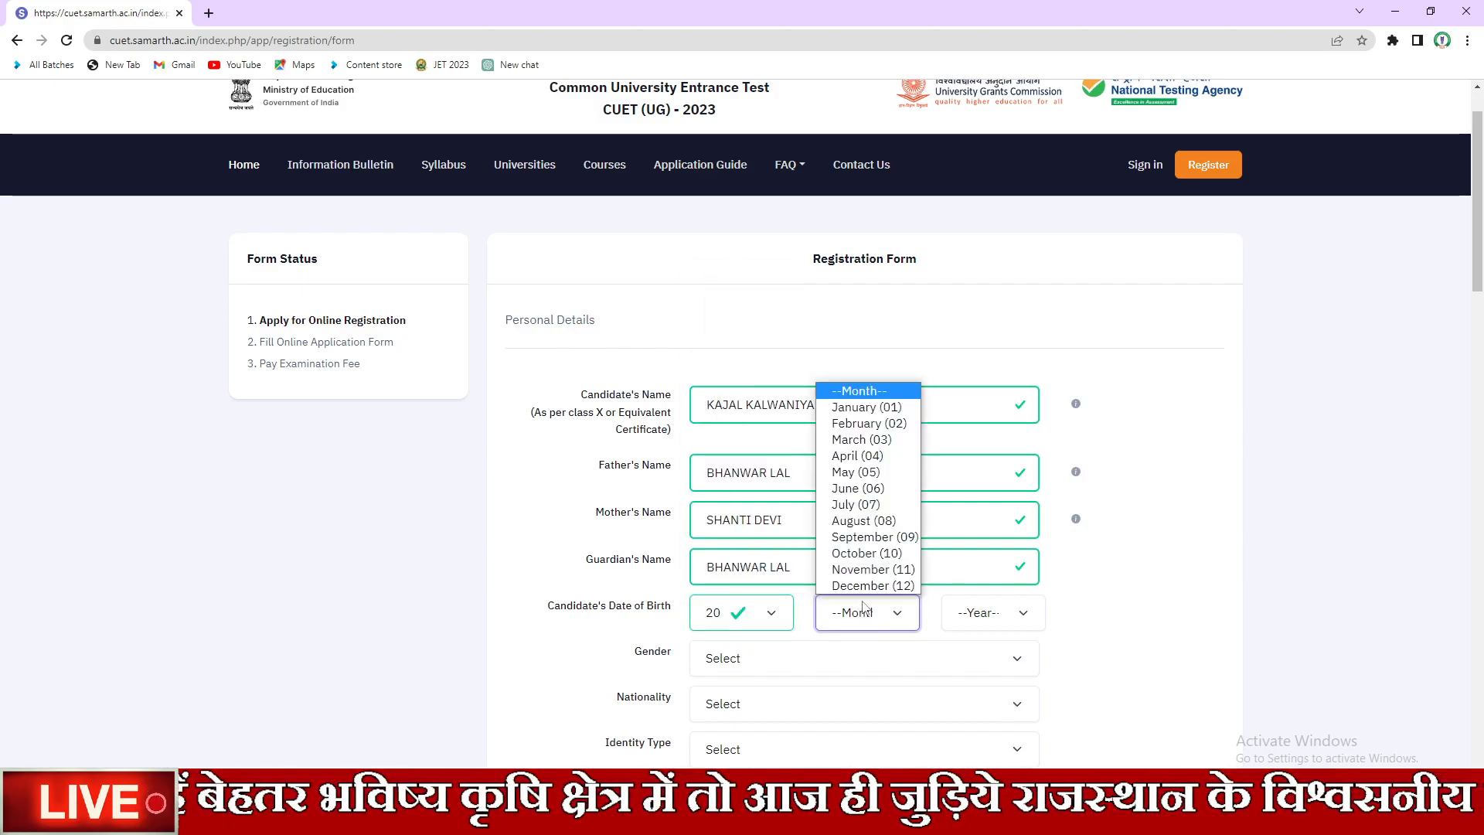
pyautogui.click(859, 440)
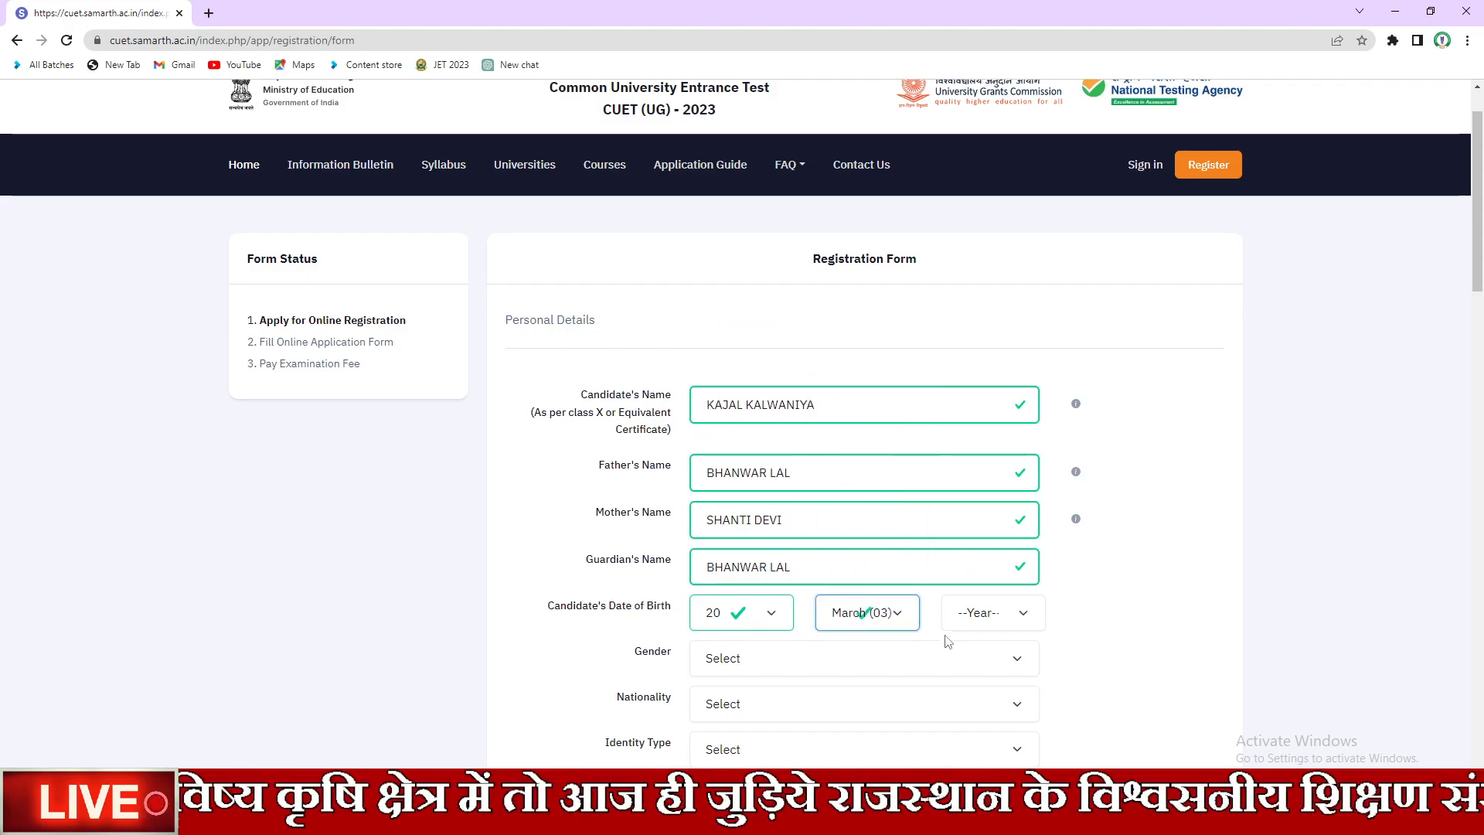
pyautogui.click(993, 624)
pyautogui.scroll(-3, 982, 468)
pyautogui.scroll(3, 982, 448)
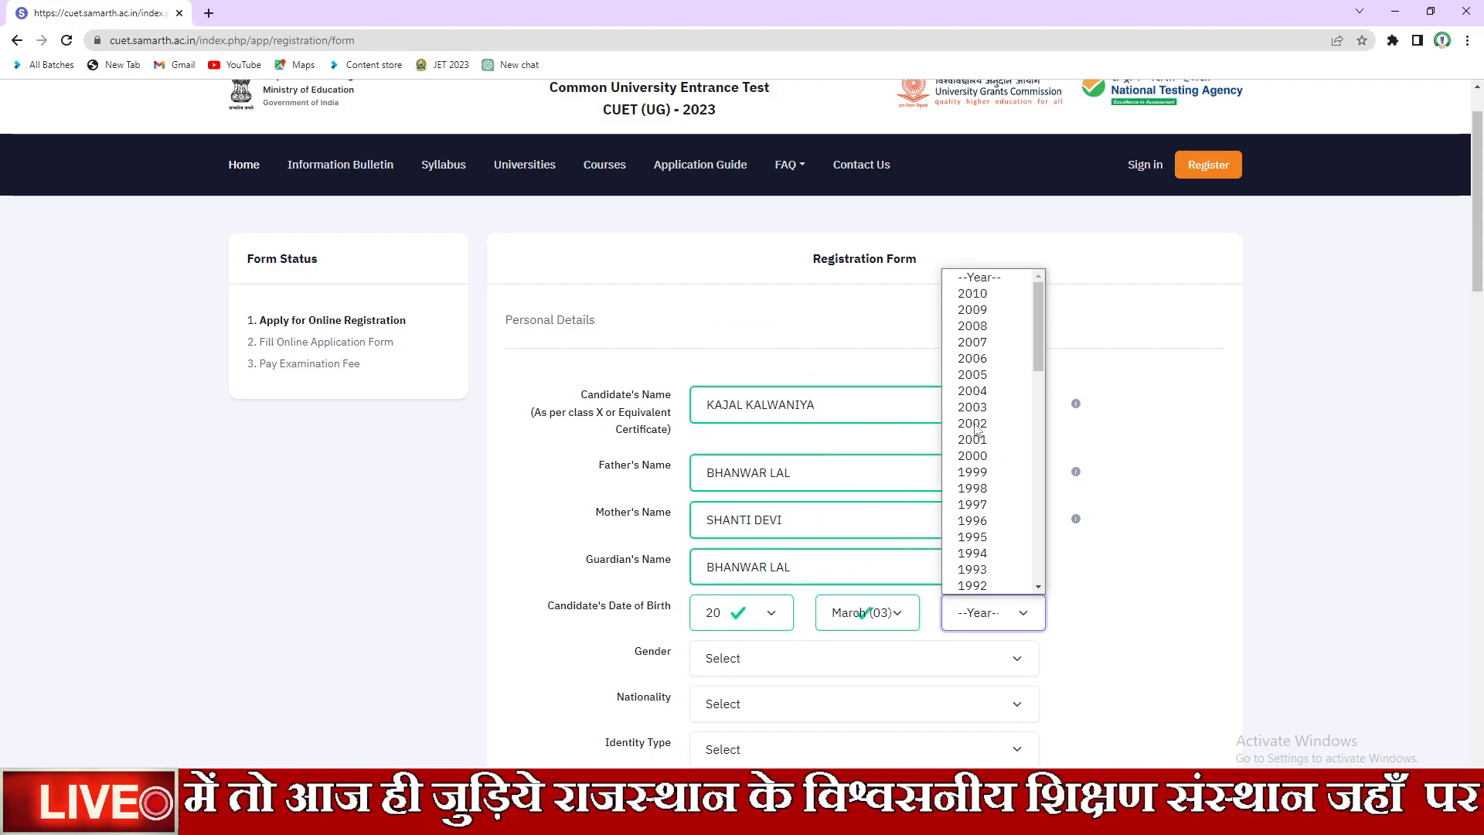
pyautogui.click(975, 358)
pyautogui.scroll(-1, 819, 627)
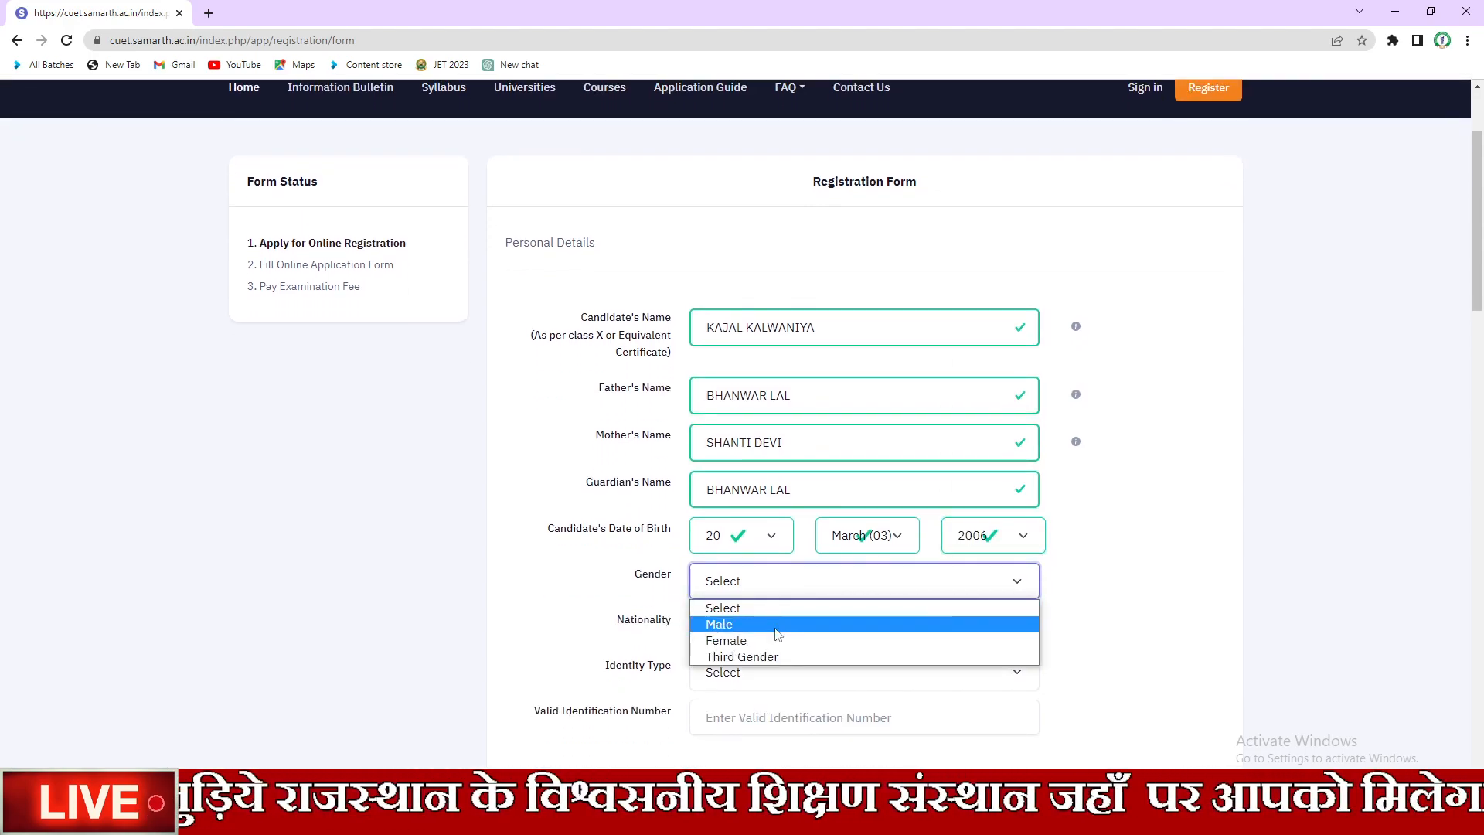
# - Set the gender to Female and the nationality to Indian
pyautogui.click(775, 640)
pyautogui.scroll(-1, 777, 645)
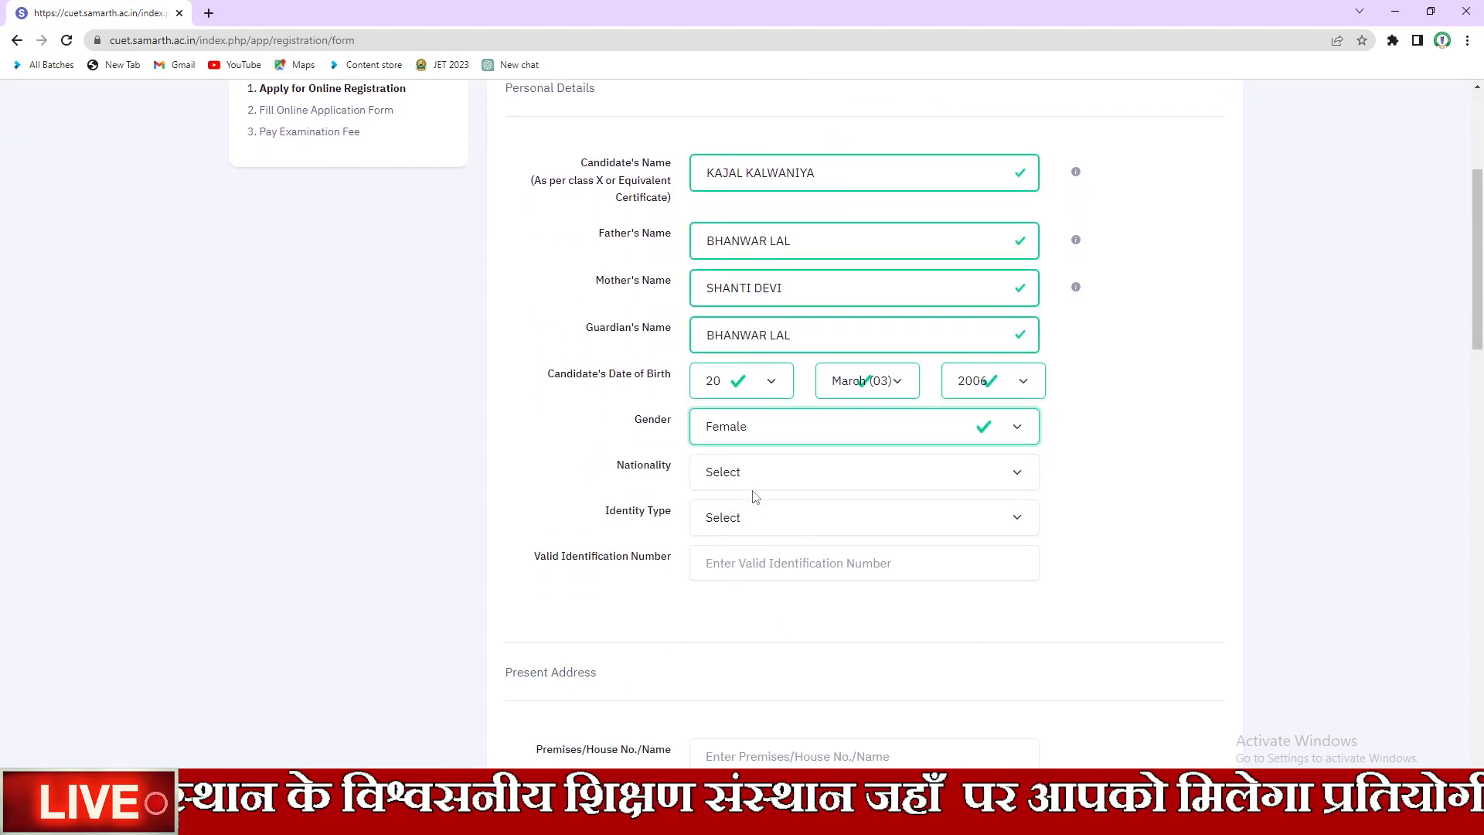
pyautogui.click(756, 479)
pyautogui.click(754, 518)
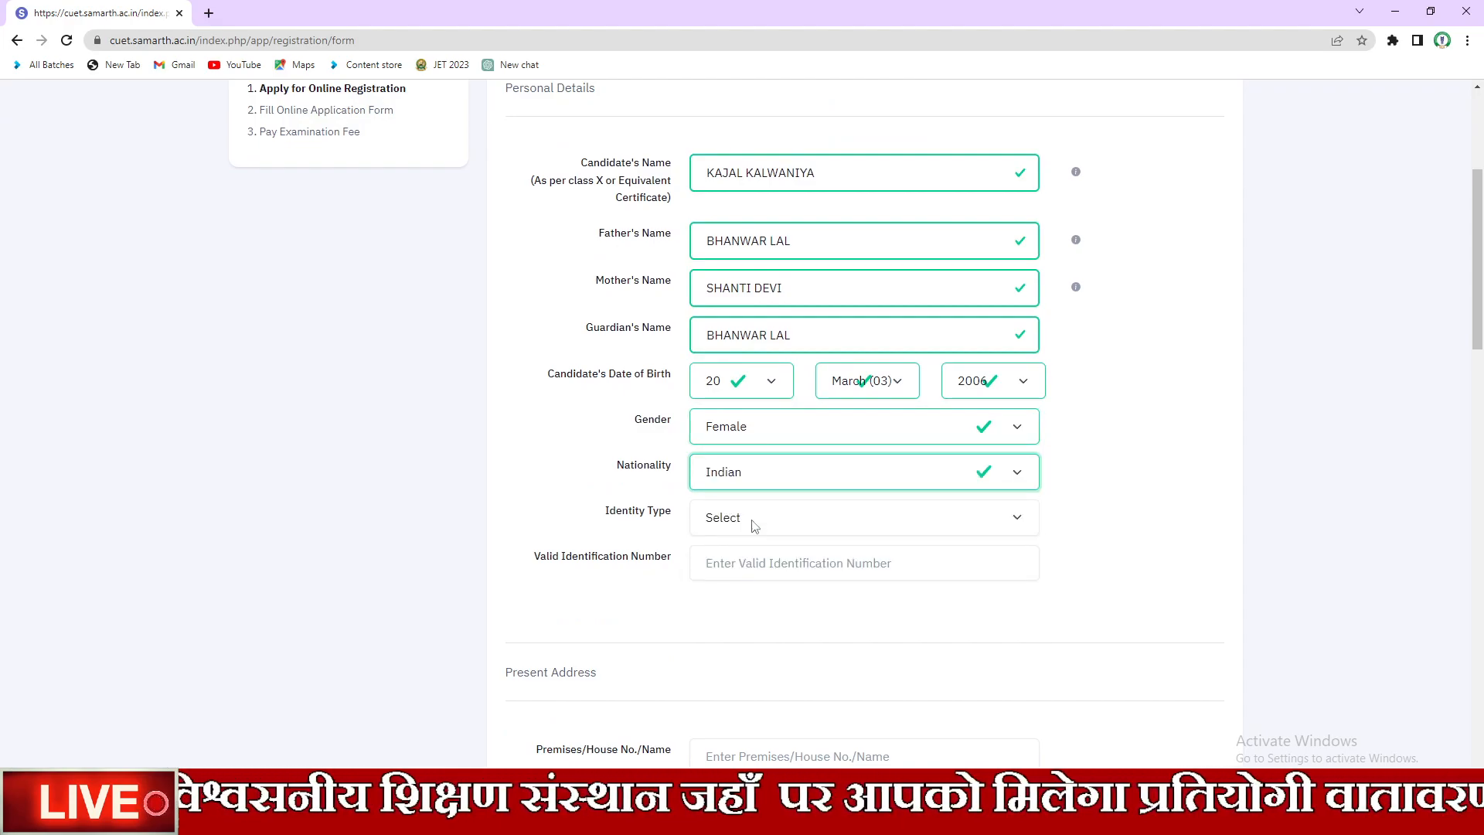
# - Choose 'Other Valid Govt Identity with photograph' as identity type and enter its ID number
pyautogui.click(755, 522)
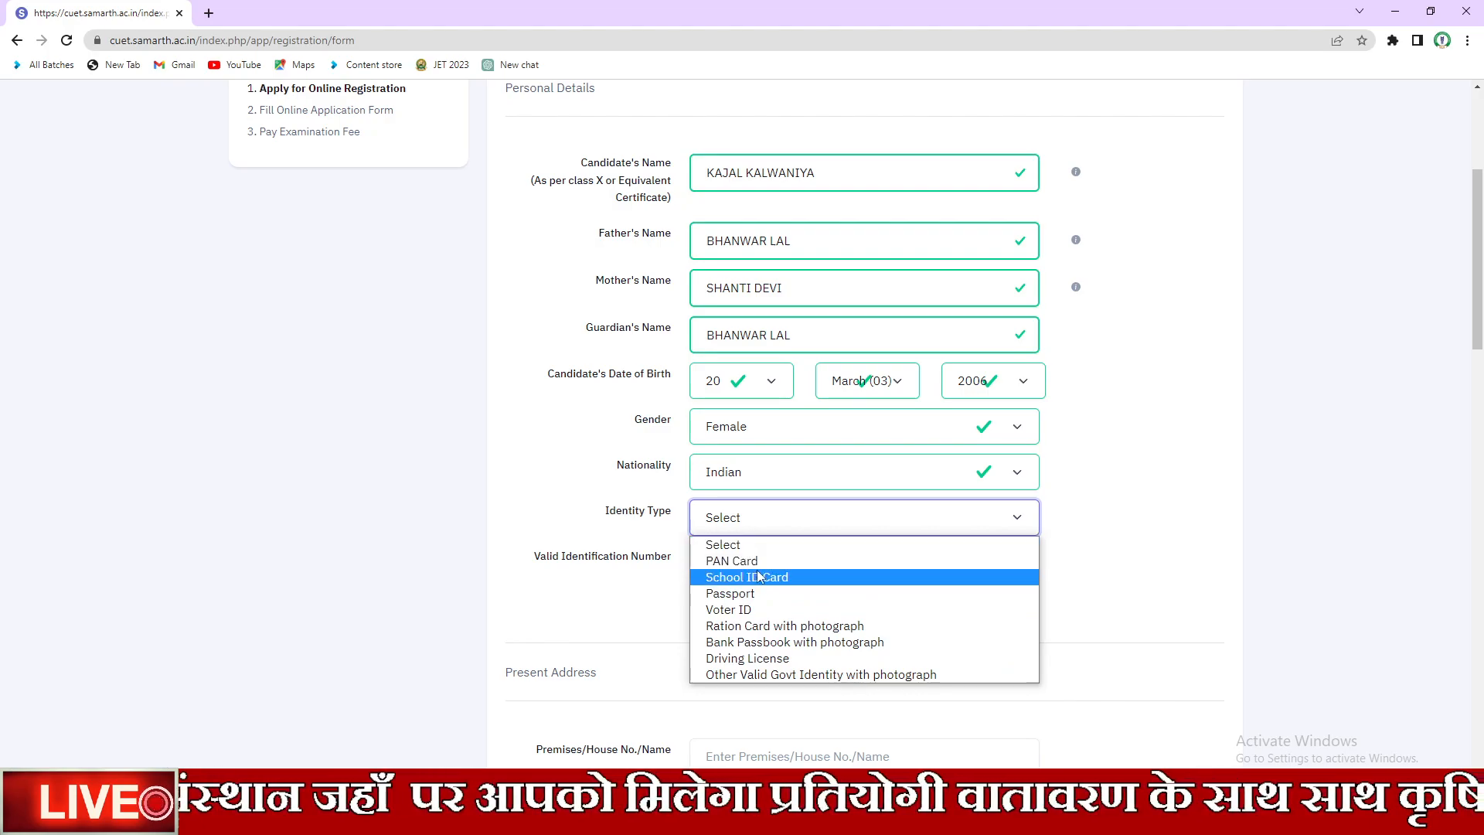
pyautogui.click(787, 675)
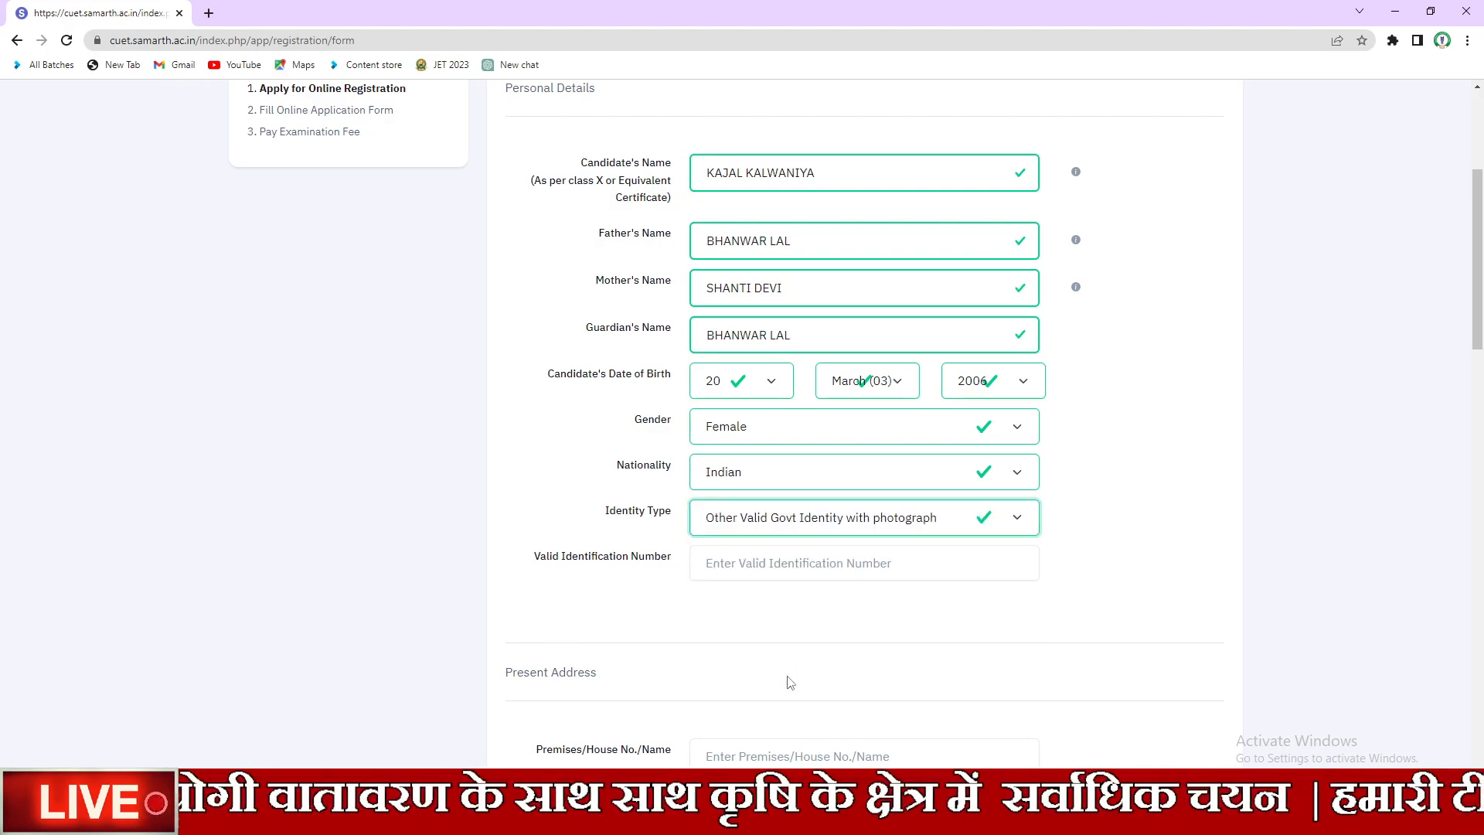
pyautogui.click(762, 565)
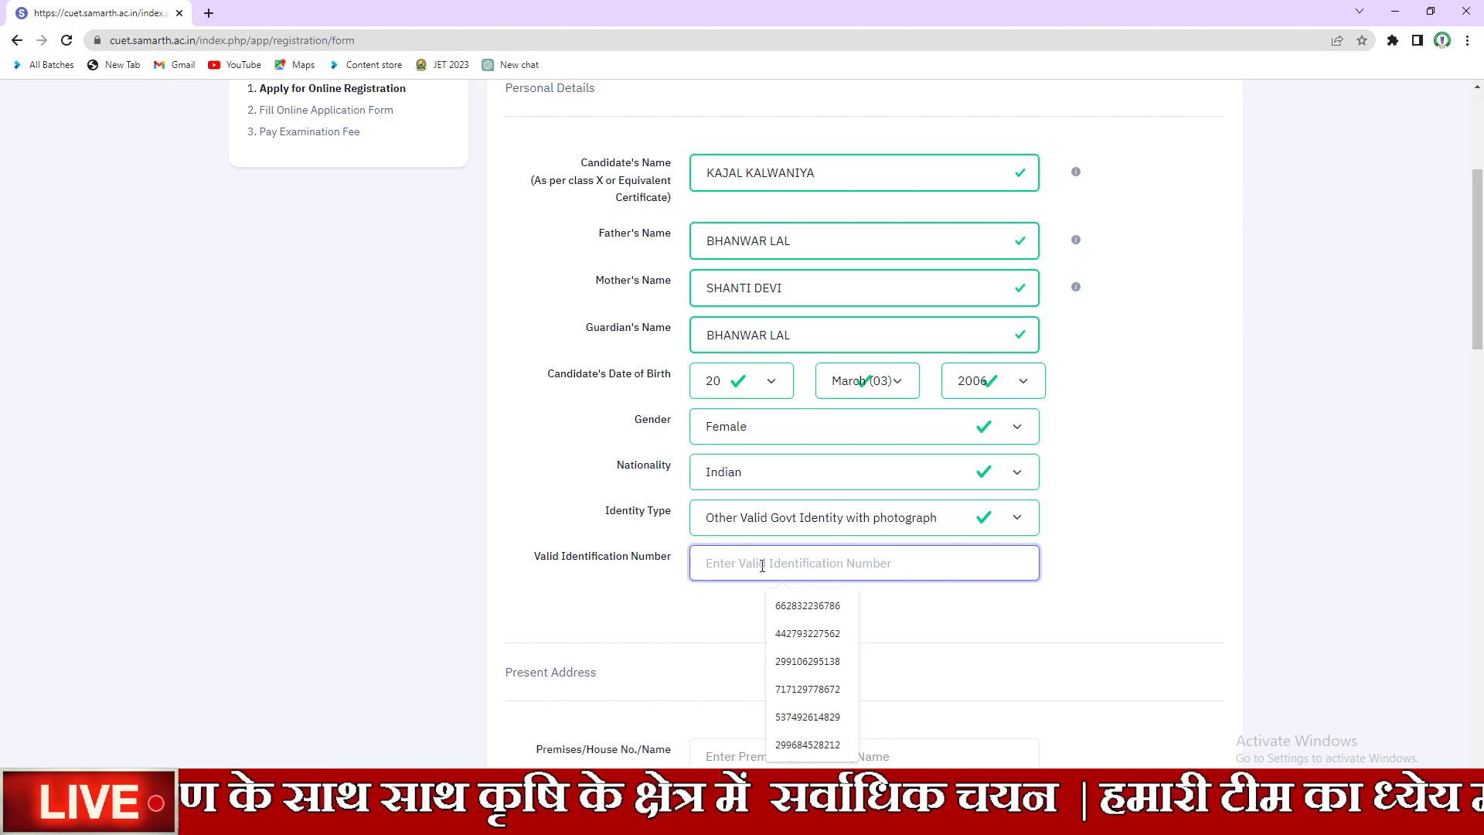
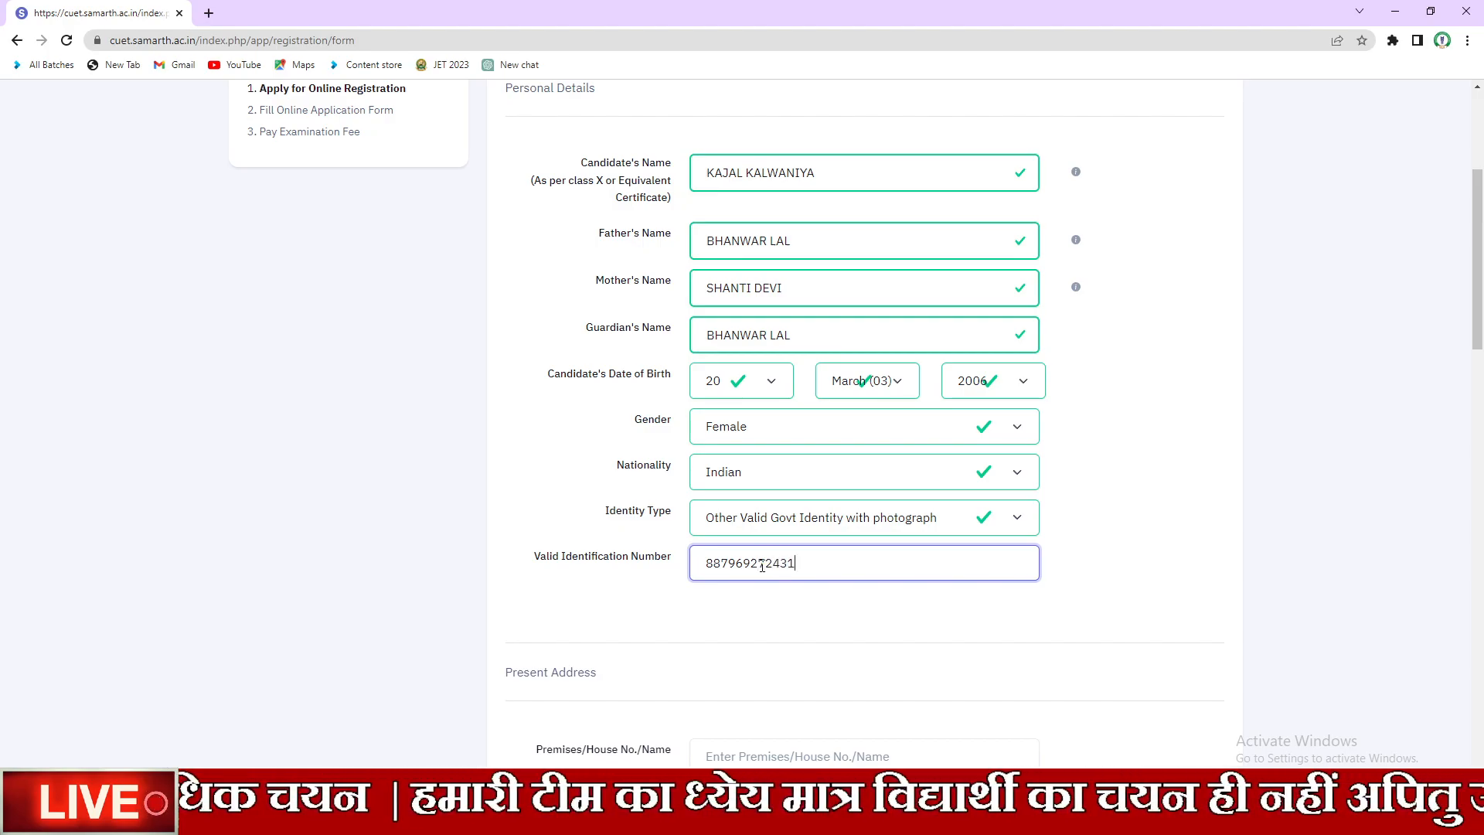
pyautogui.scroll(-3, 761, 565)
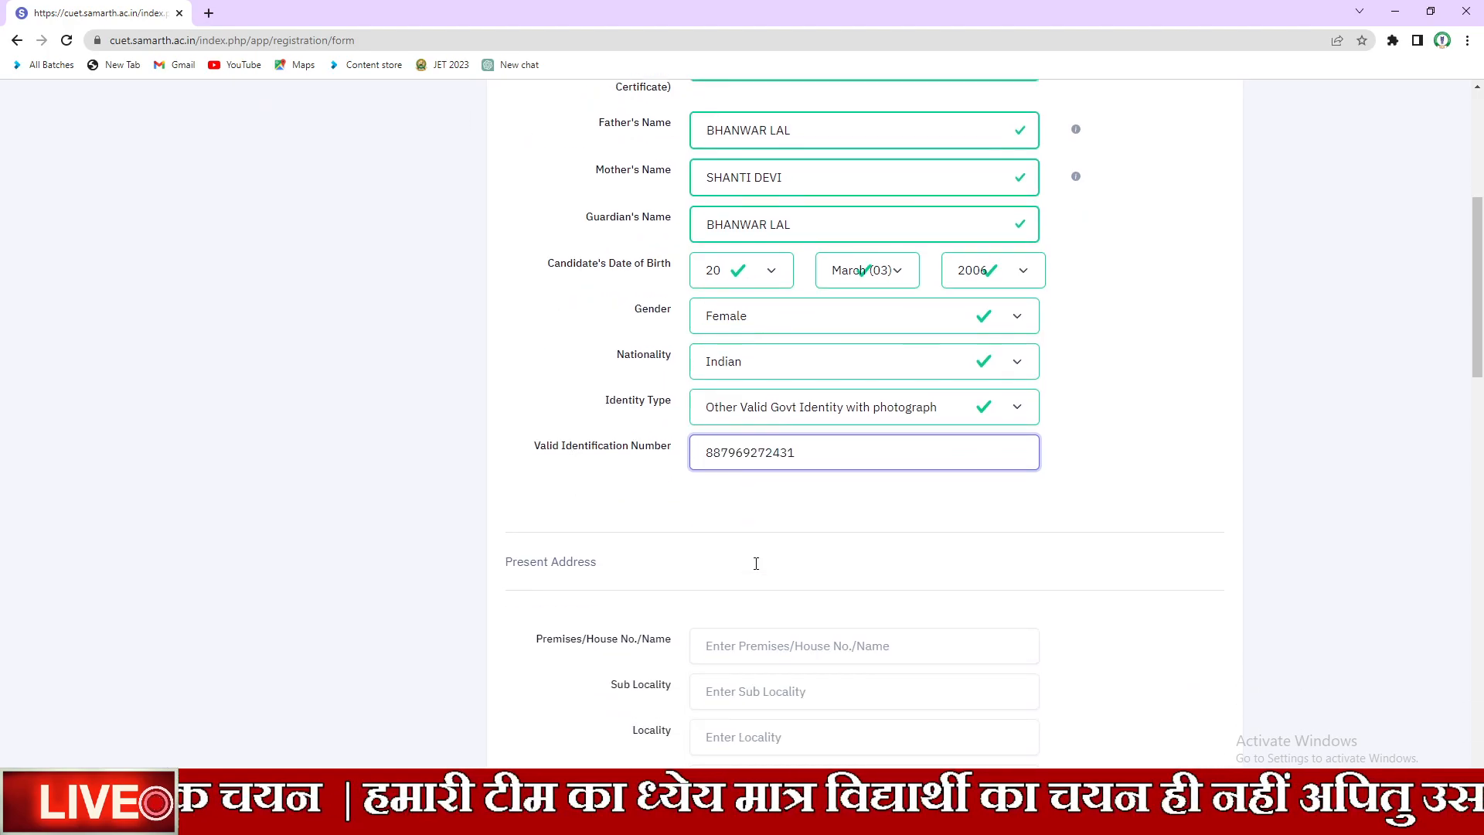
# - Fill in the present address premises line and locality, leaving Sub Locality blank
pyautogui.click(740, 534)
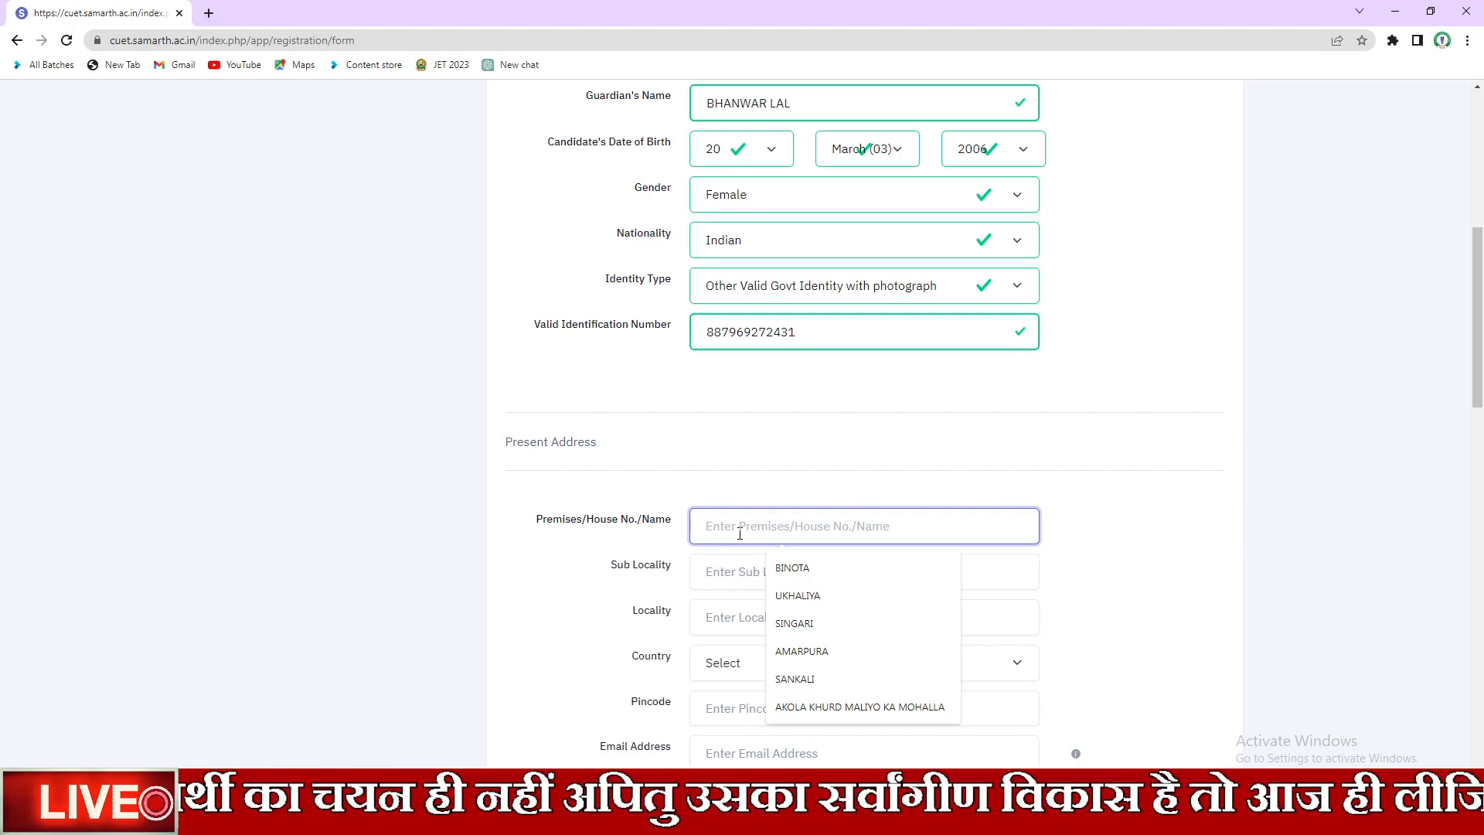
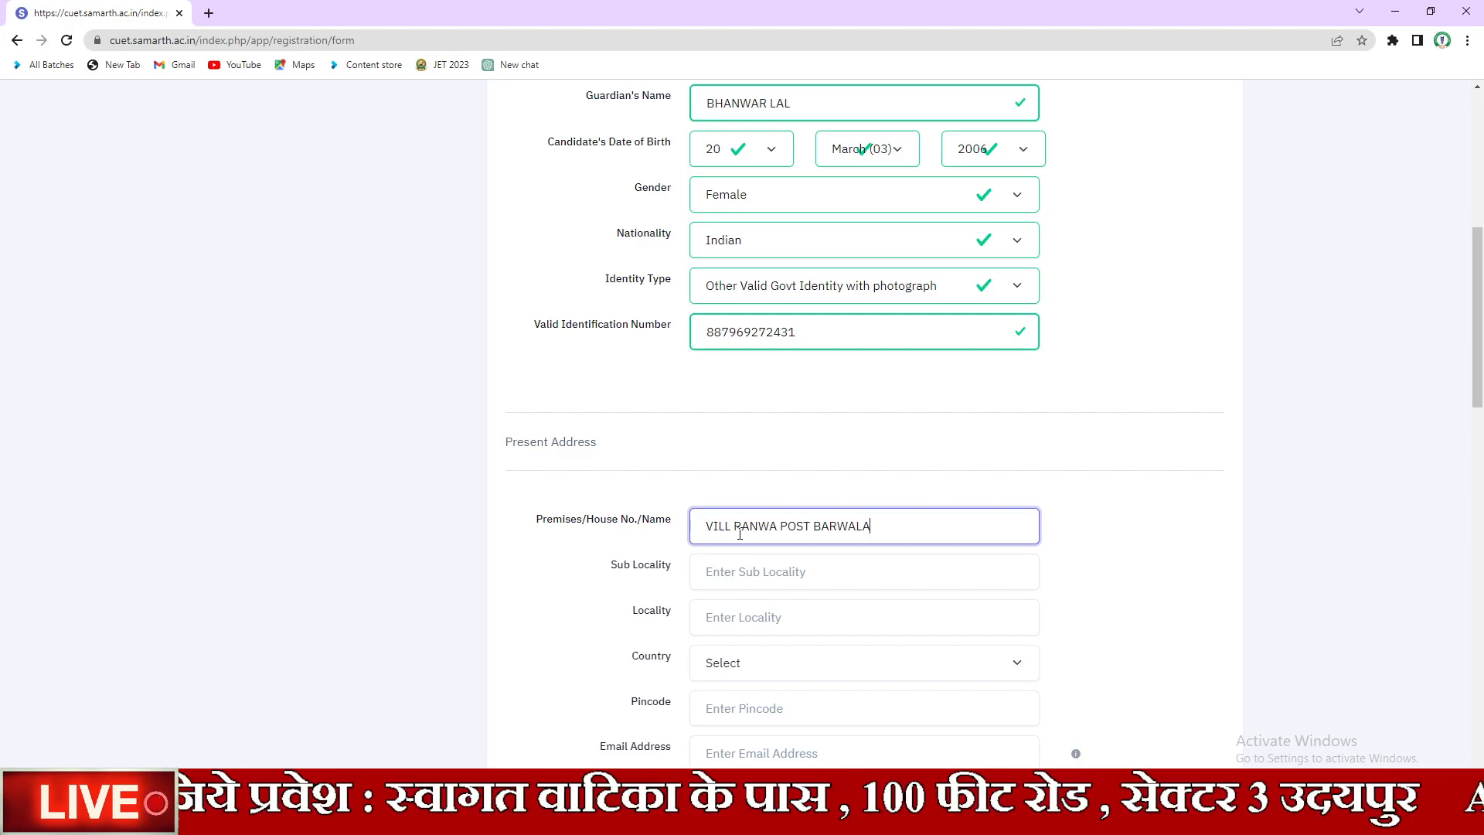
pyautogui.click(747, 573)
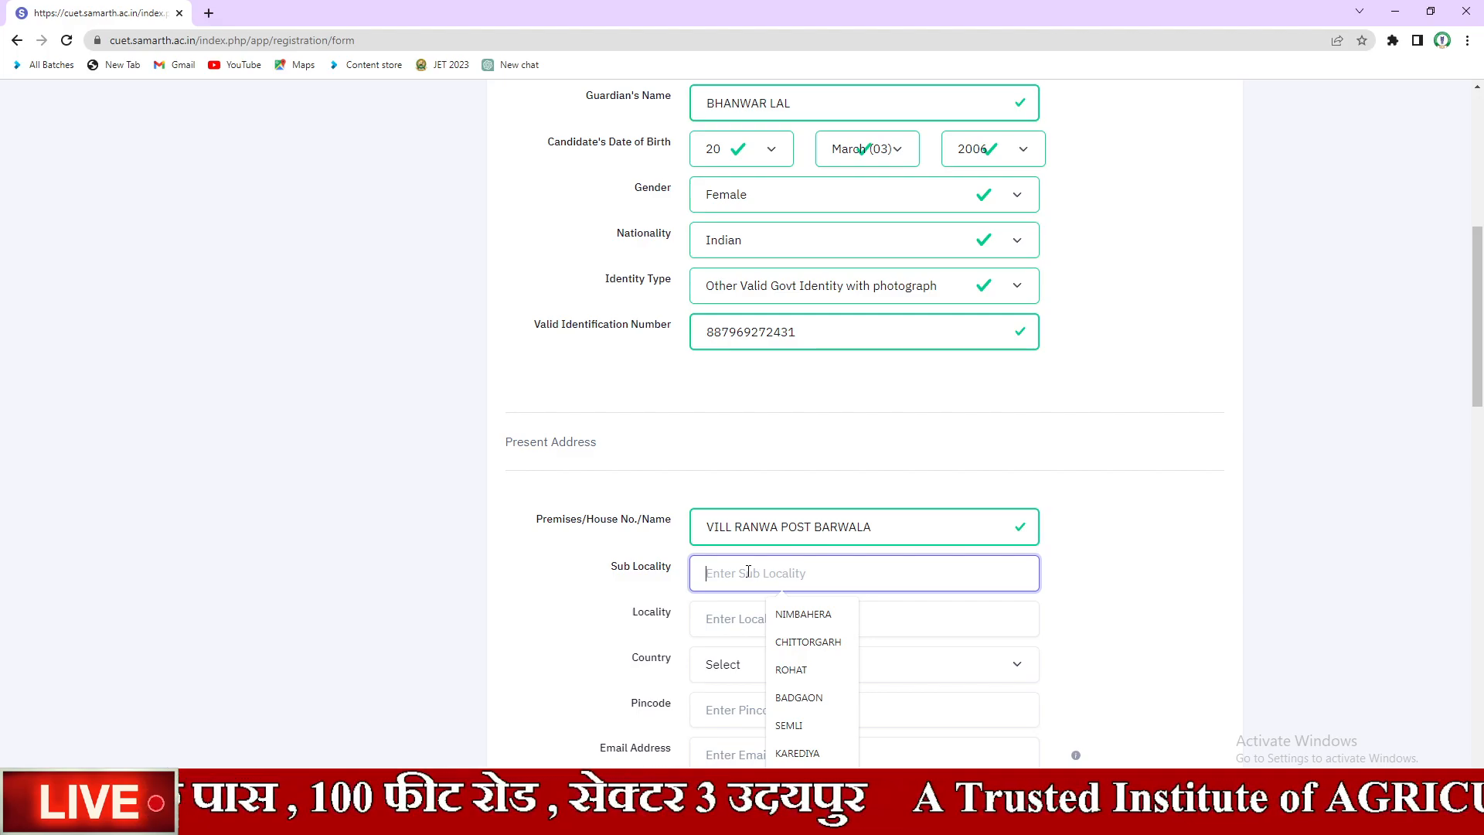
pyautogui.scroll(-2, 747, 573)
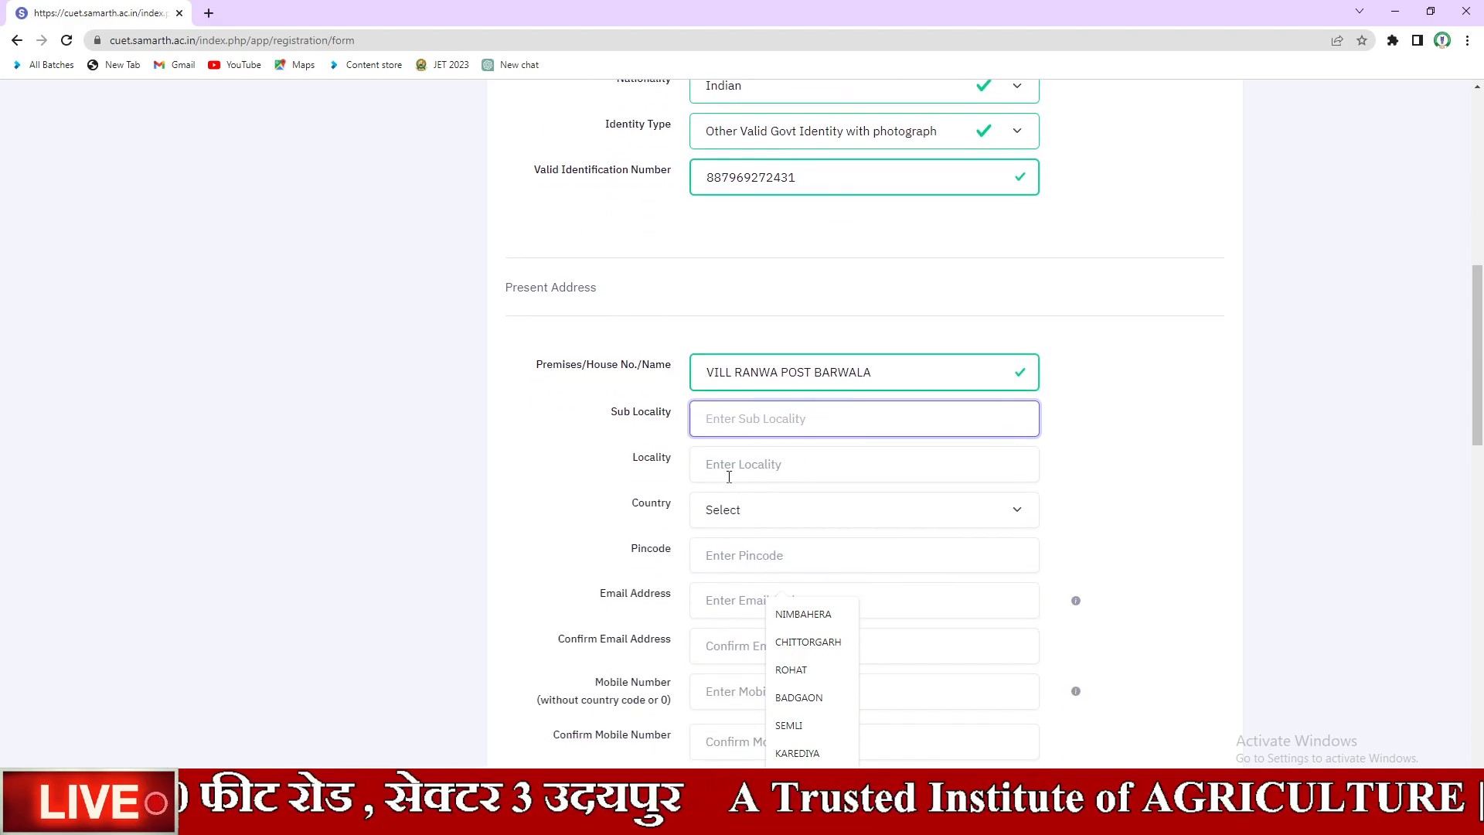
pyautogui.click(731, 466)
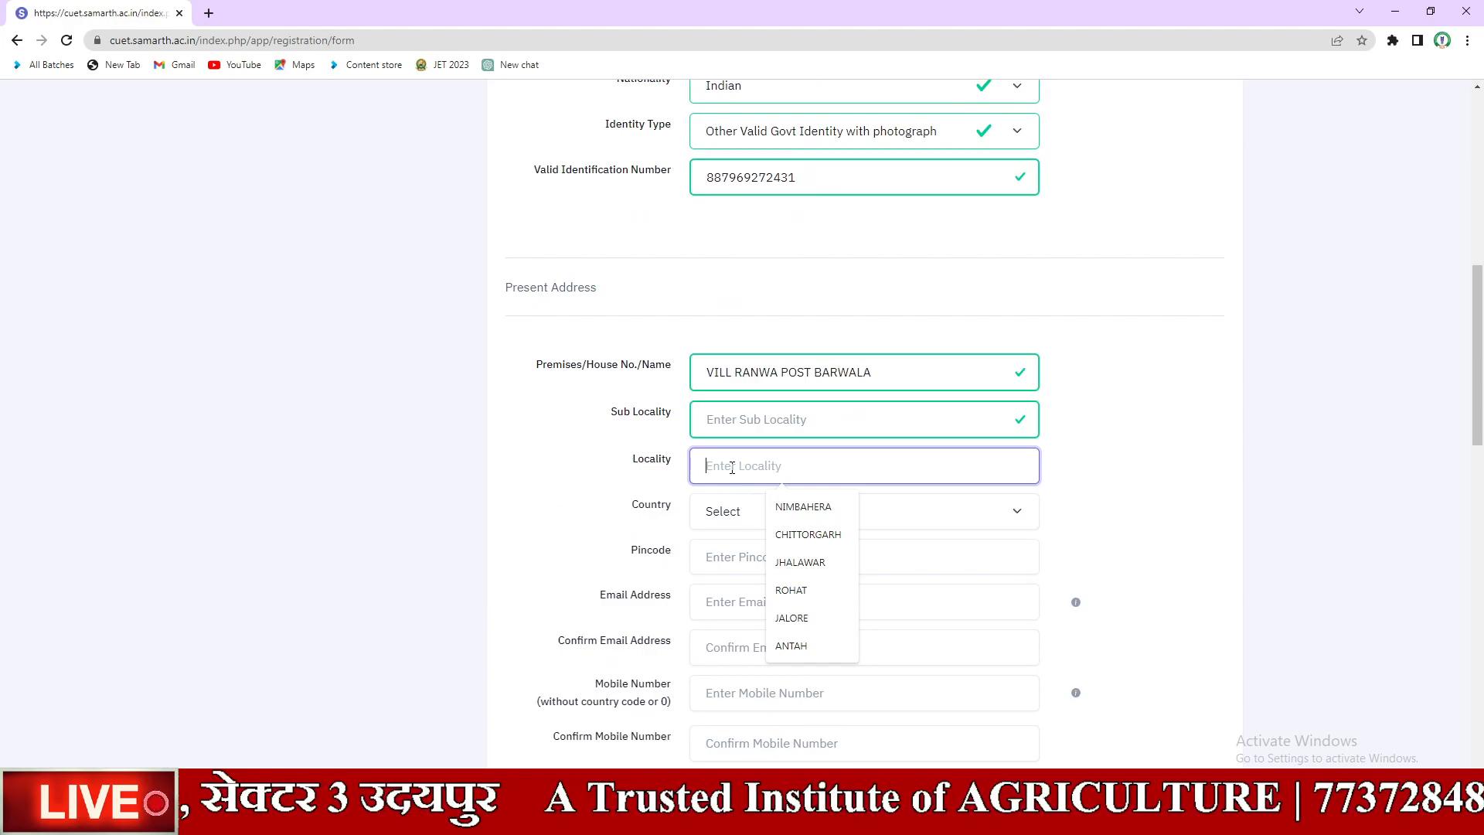
pyautogui.write('J')
pyautogui.press('BackSpace')
pyautogui.write('K')
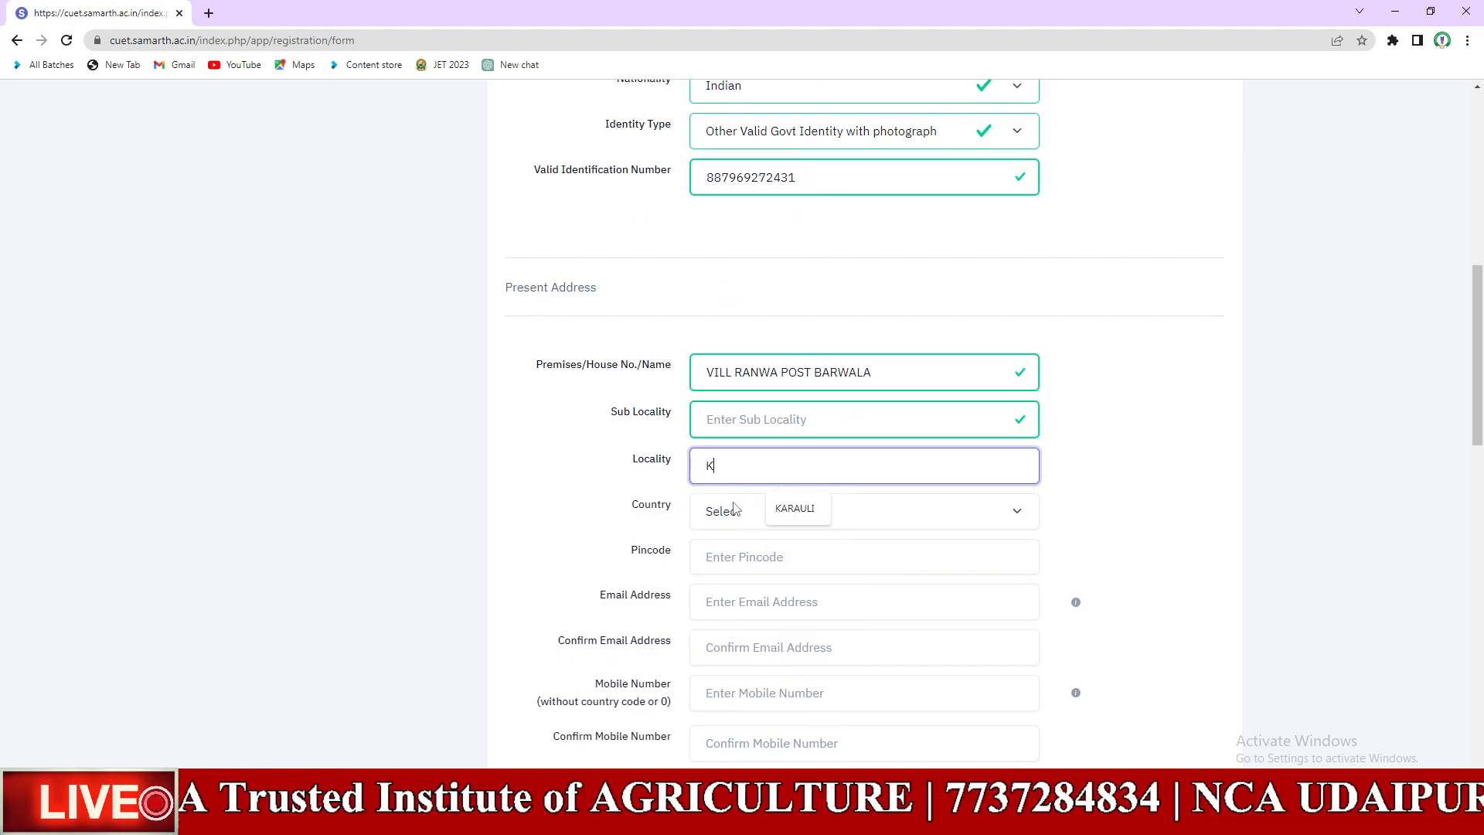
pyautogui.write('UCHAMAN')
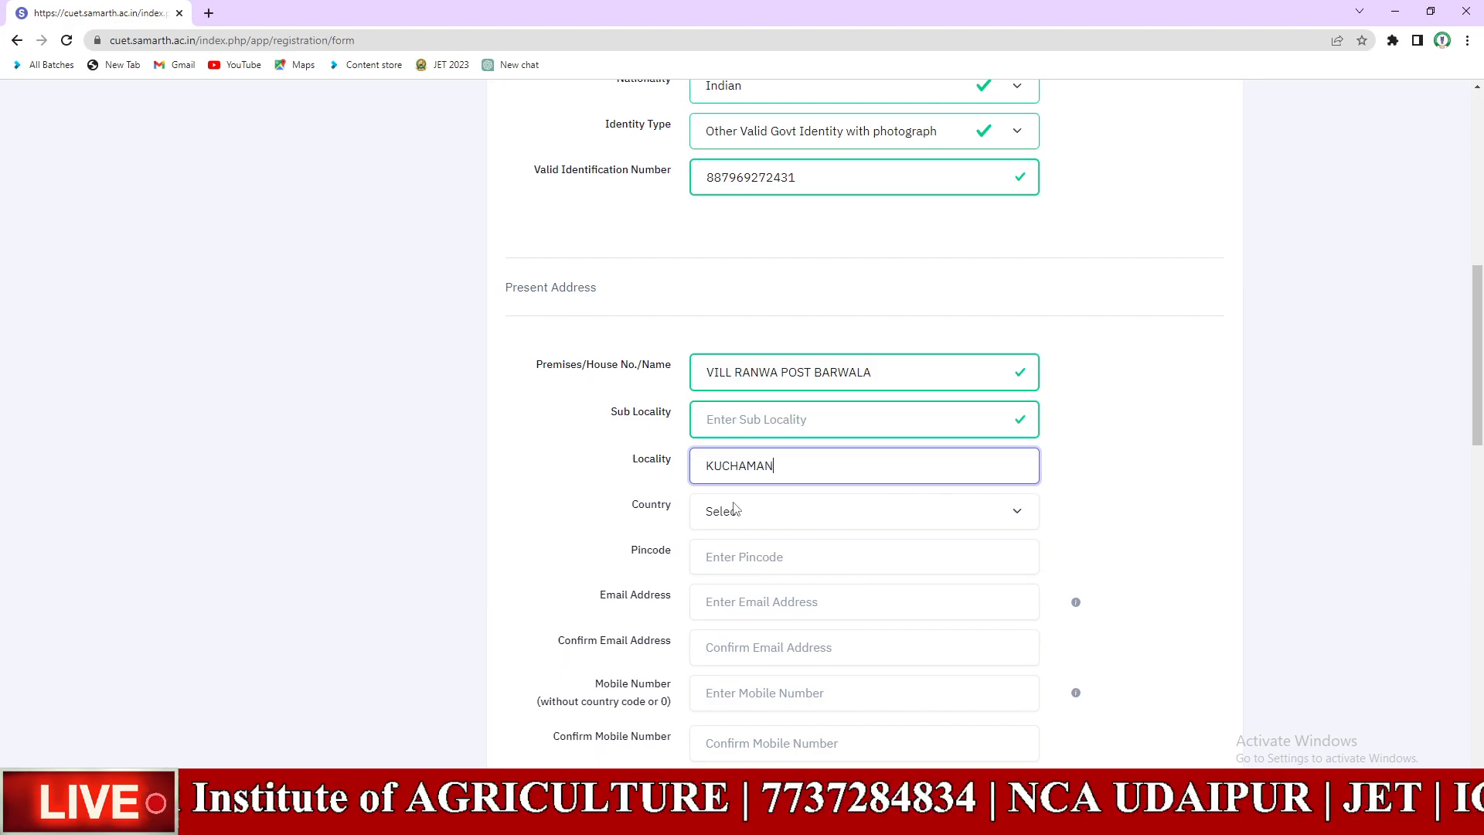
pyautogui.write(' CITY')
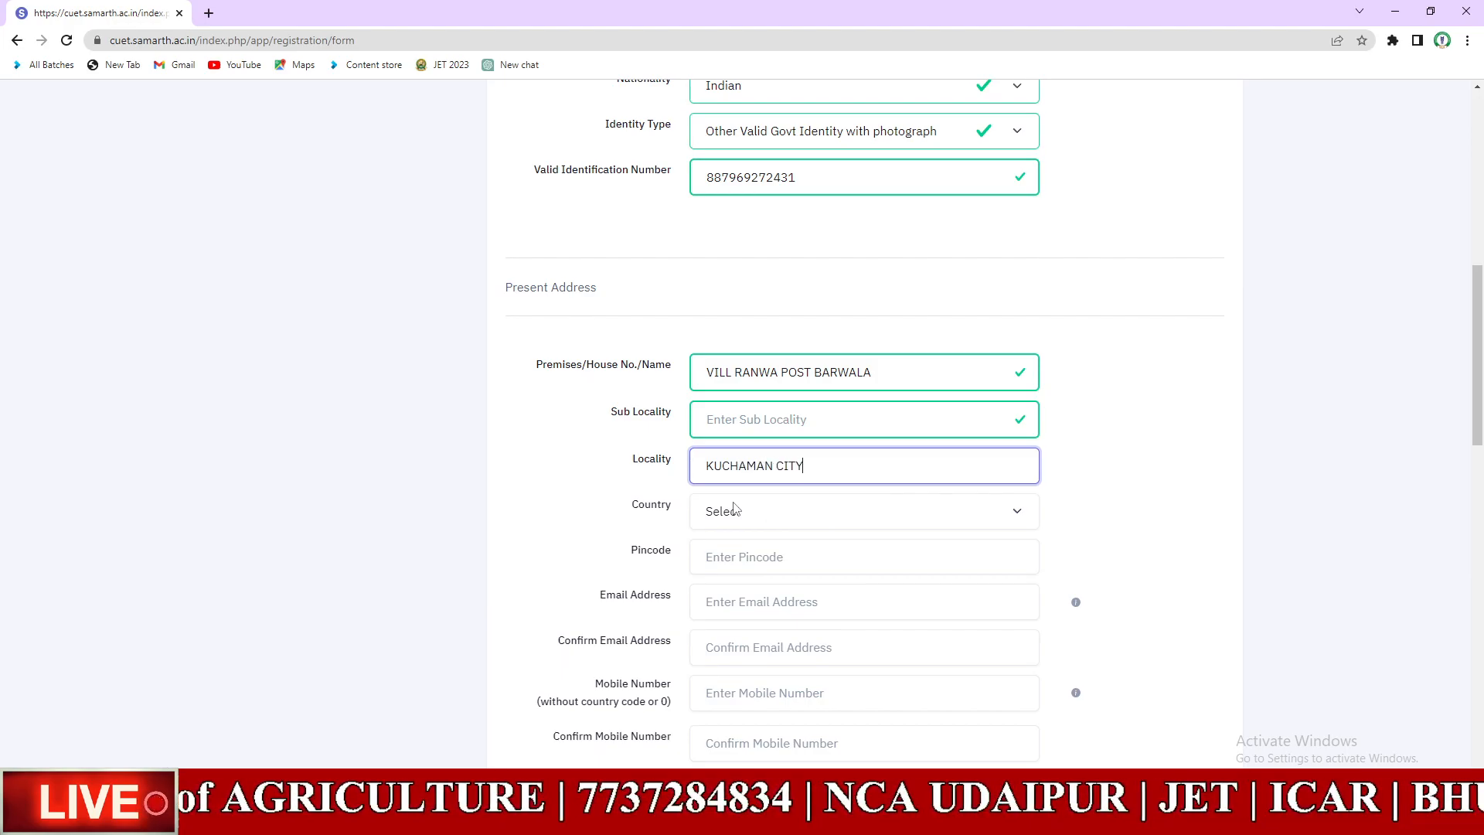
pyautogui.click(736, 510)
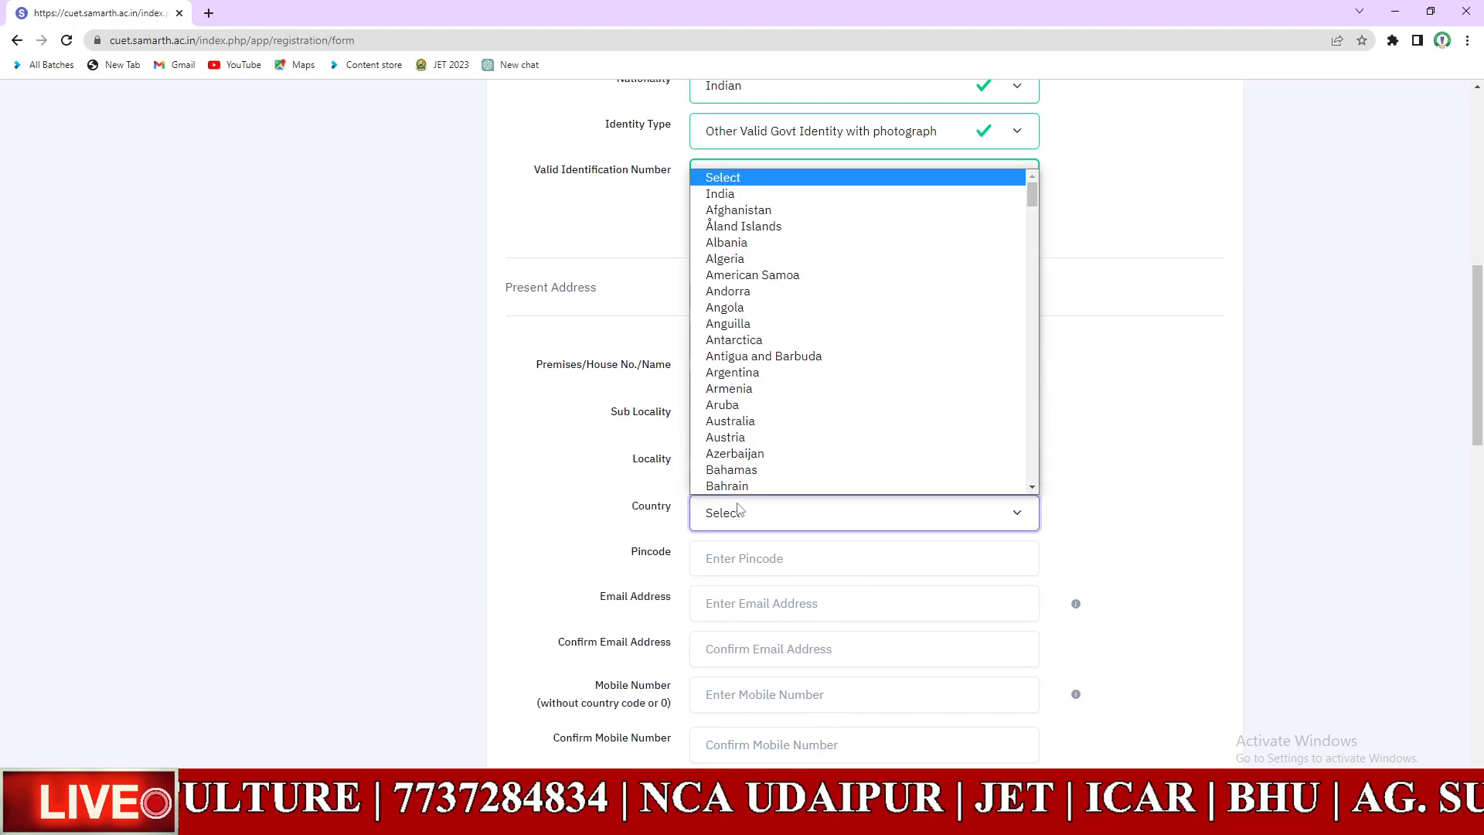
# - Select India as the country and RAJASTHAN as the state for the present address
pyautogui.press('Down')
pyautogui.press('Return')
pyautogui.click(728, 556)
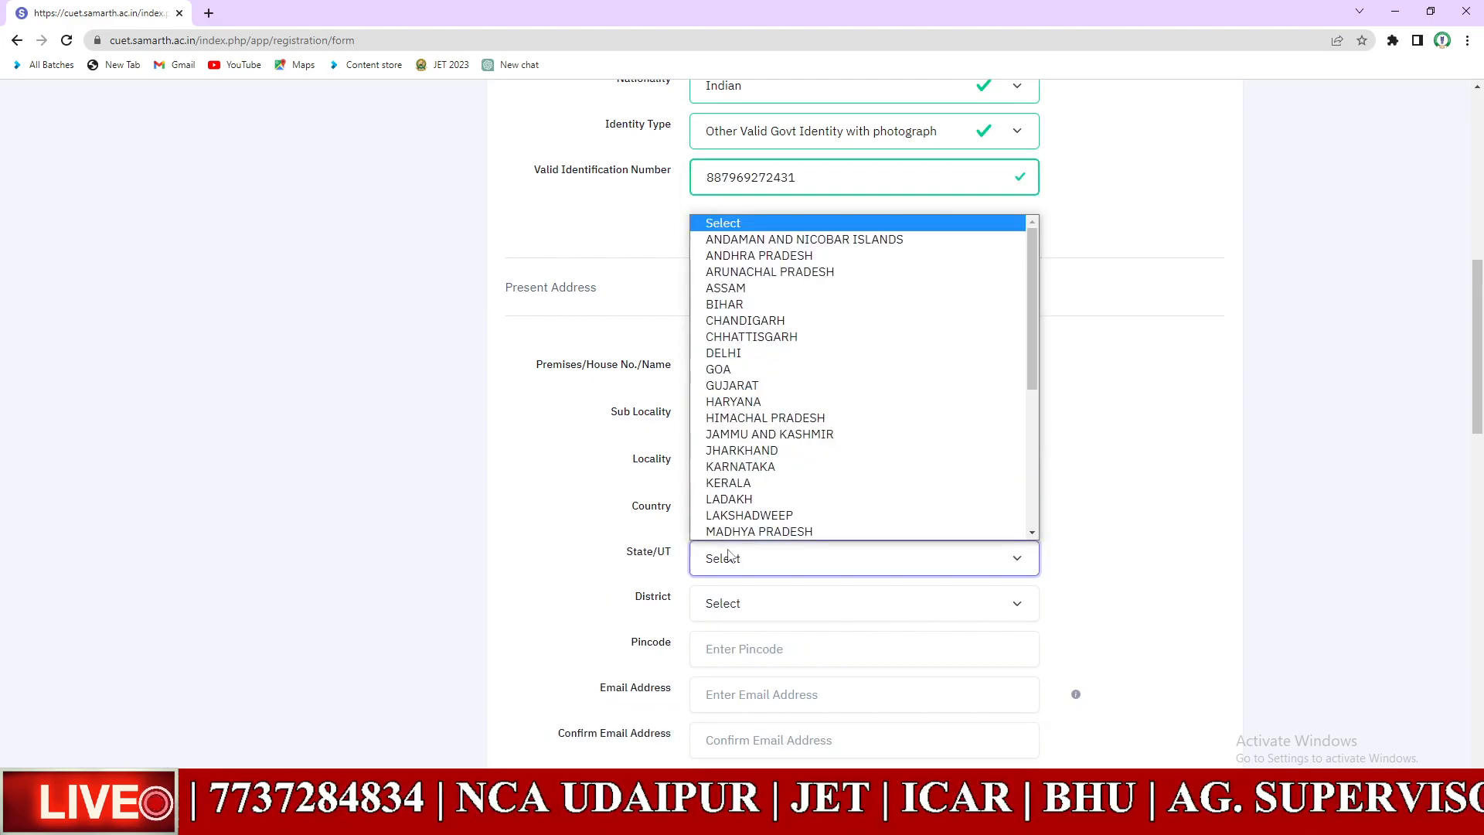
pyautogui.press('r')
pyautogui.press('Return')
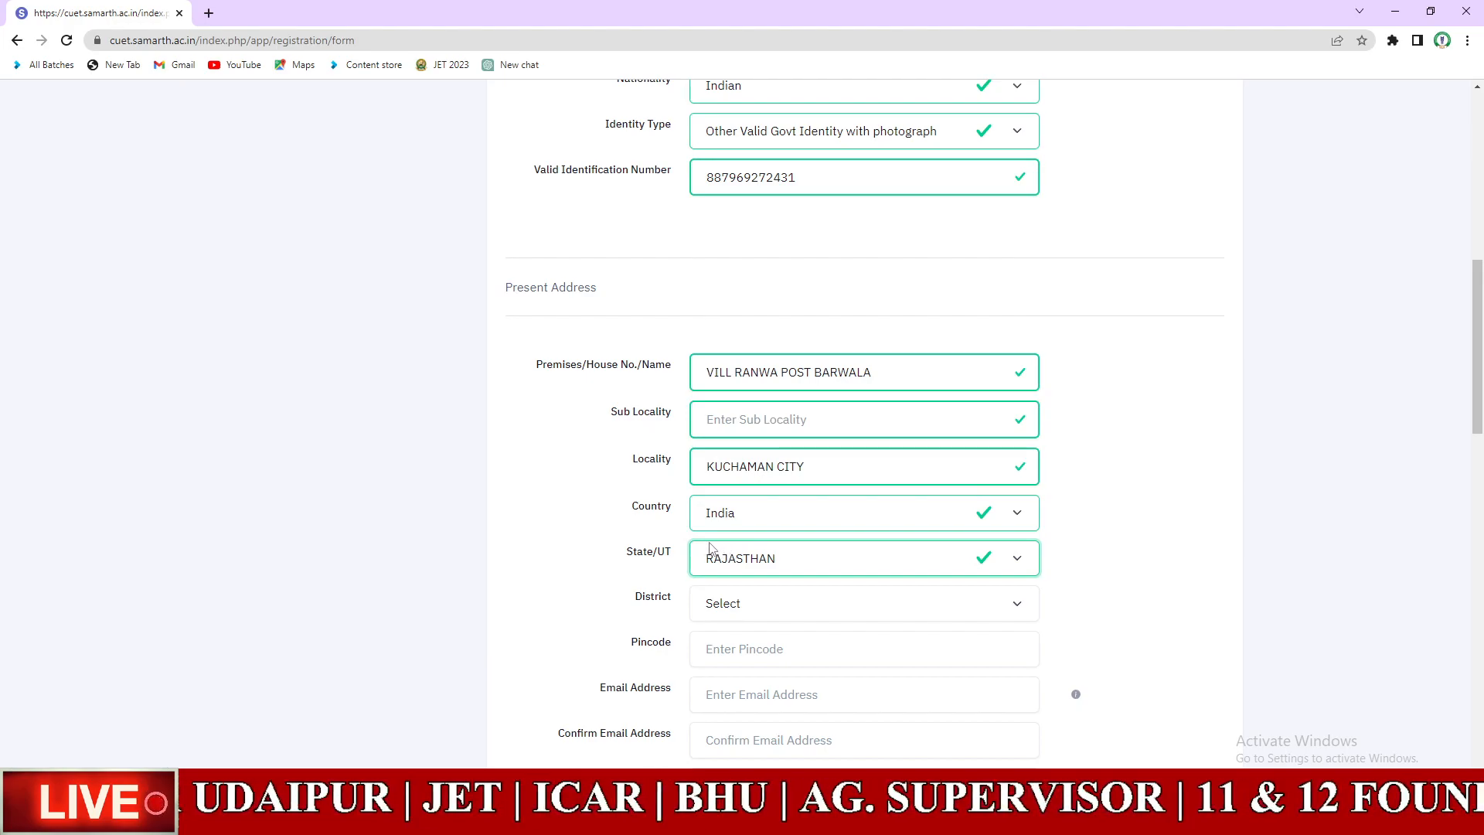
pyautogui.scroll(-1, 690, 559)
pyautogui.scroll(-1, 691, 558)
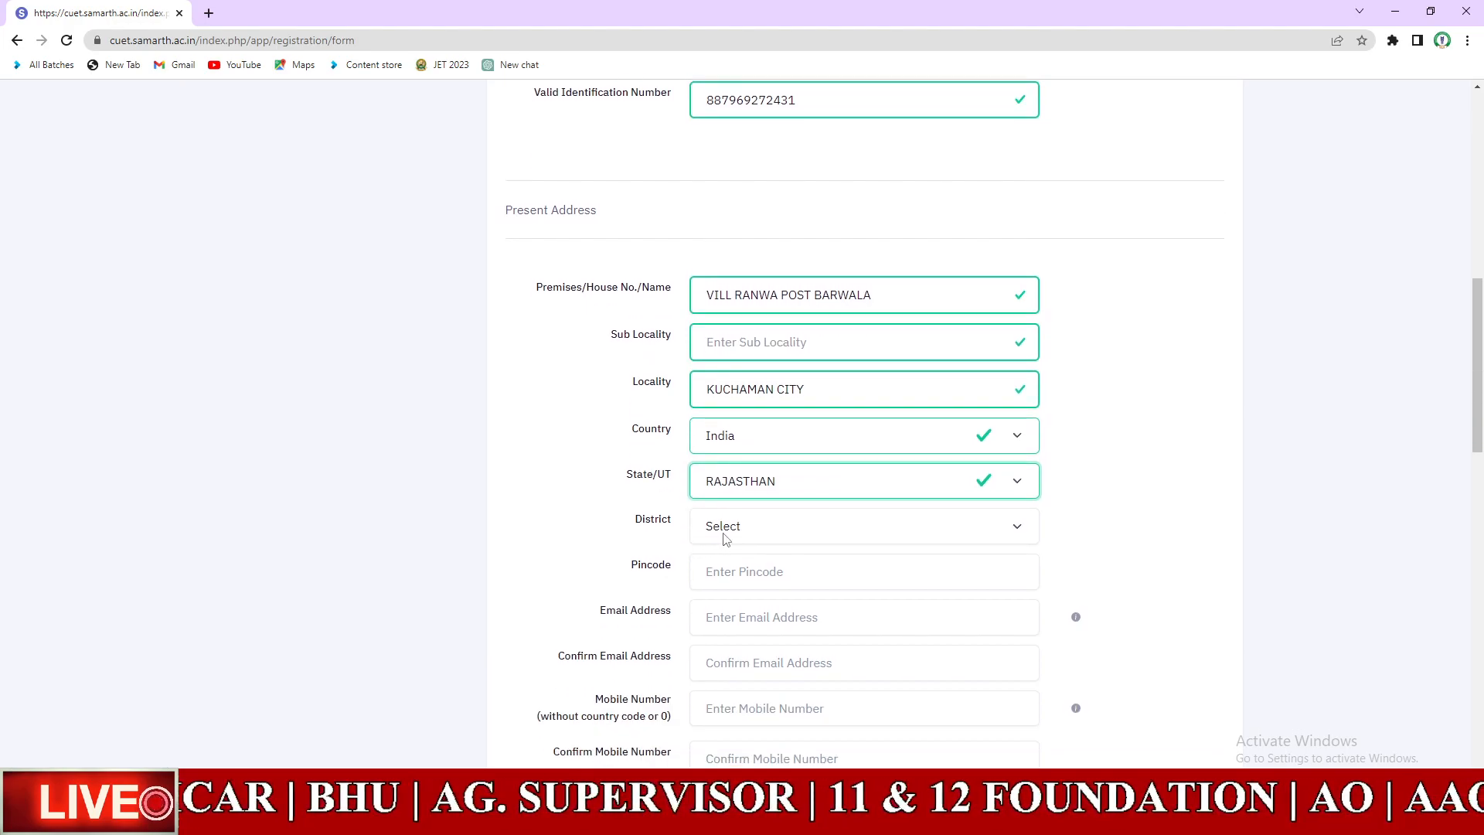
# - Select NAGAUR as the district and enter the six-digit pincode of the present address
pyautogui.click(726, 534)
pyautogui.press('n')
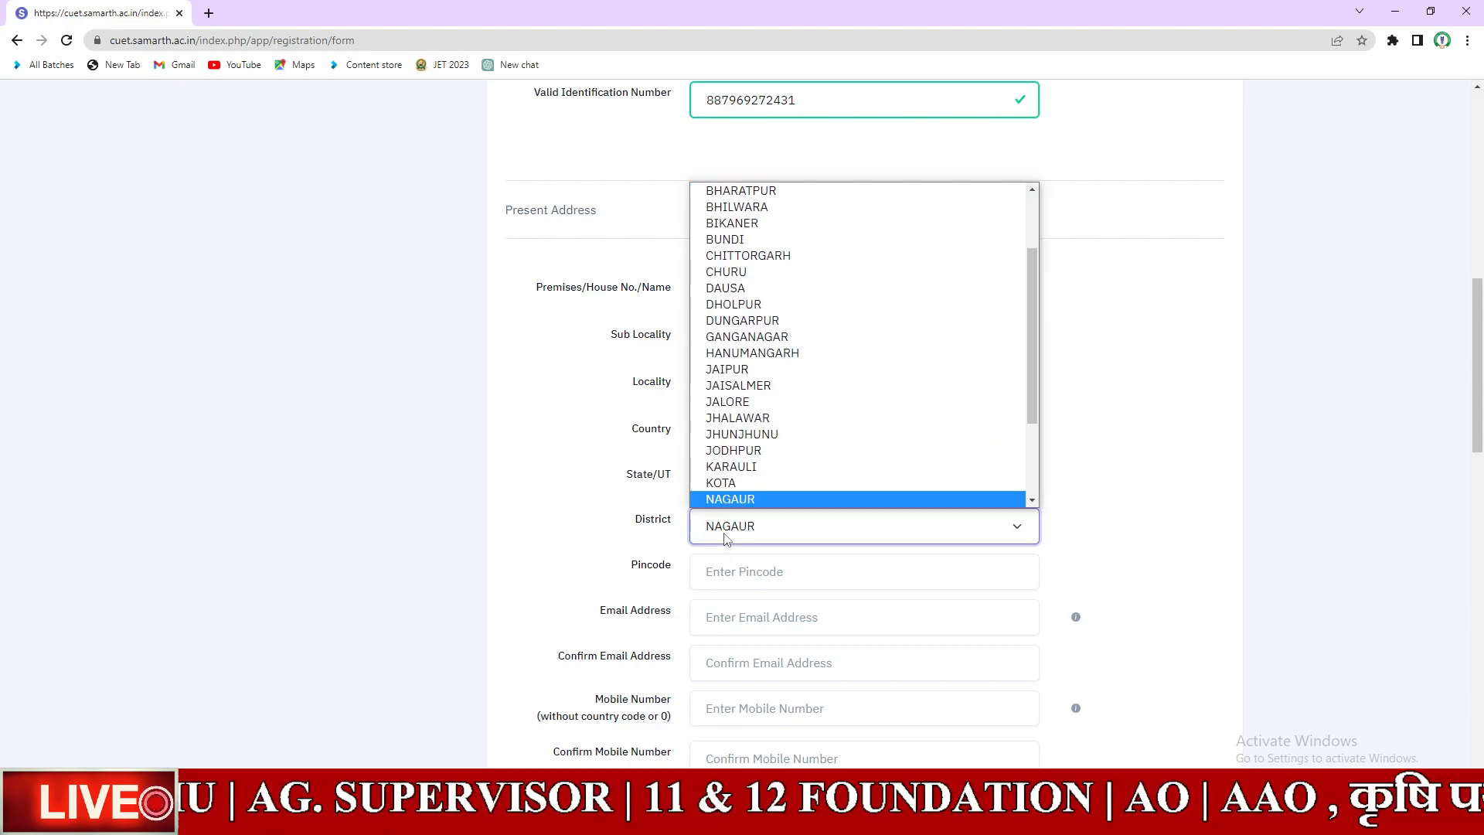
pyautogui.press('Return')
pyautogui.scroll(-2, 726, 539)
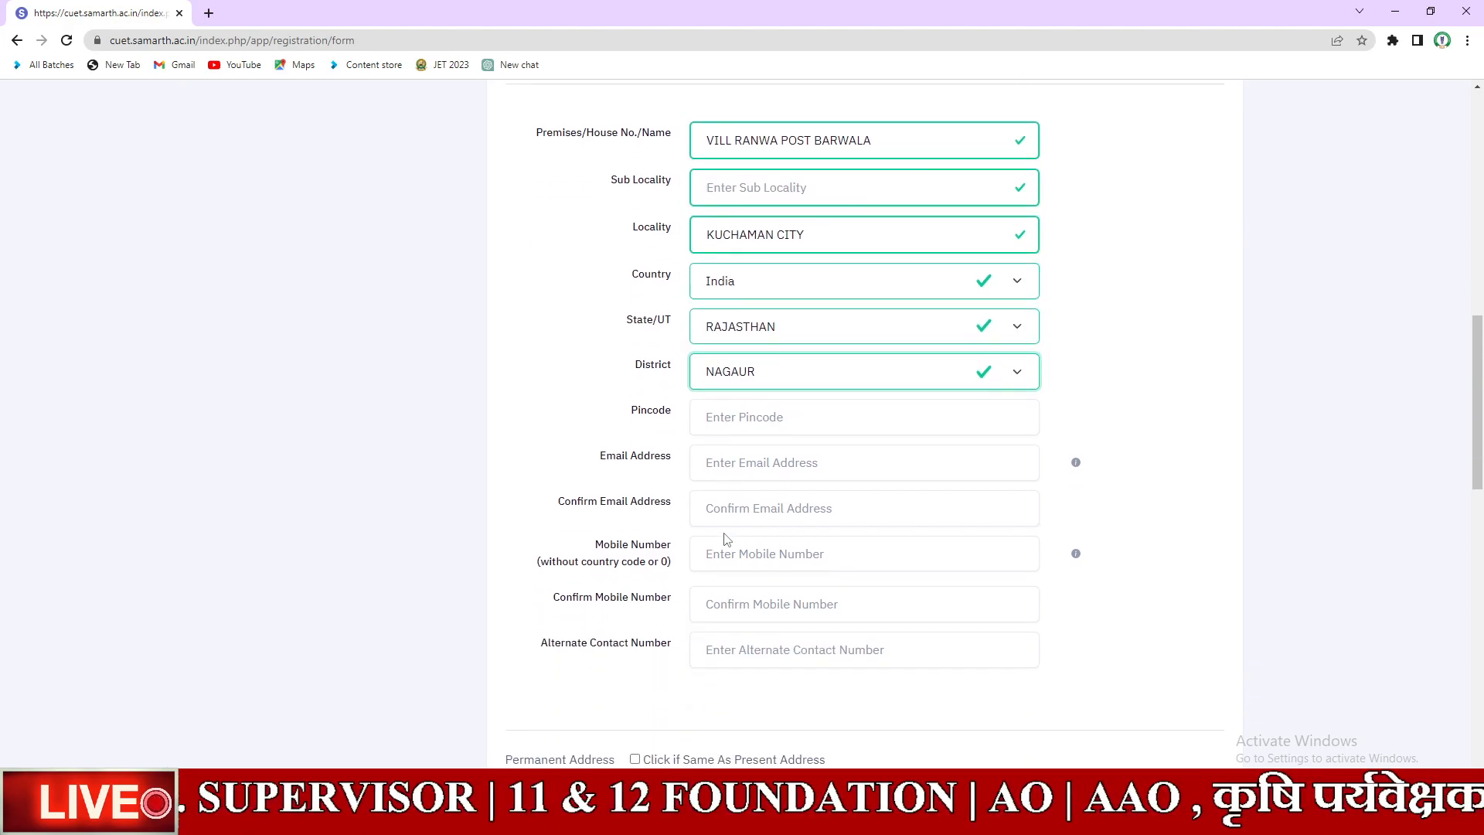
pyautogui.click(733, 417)
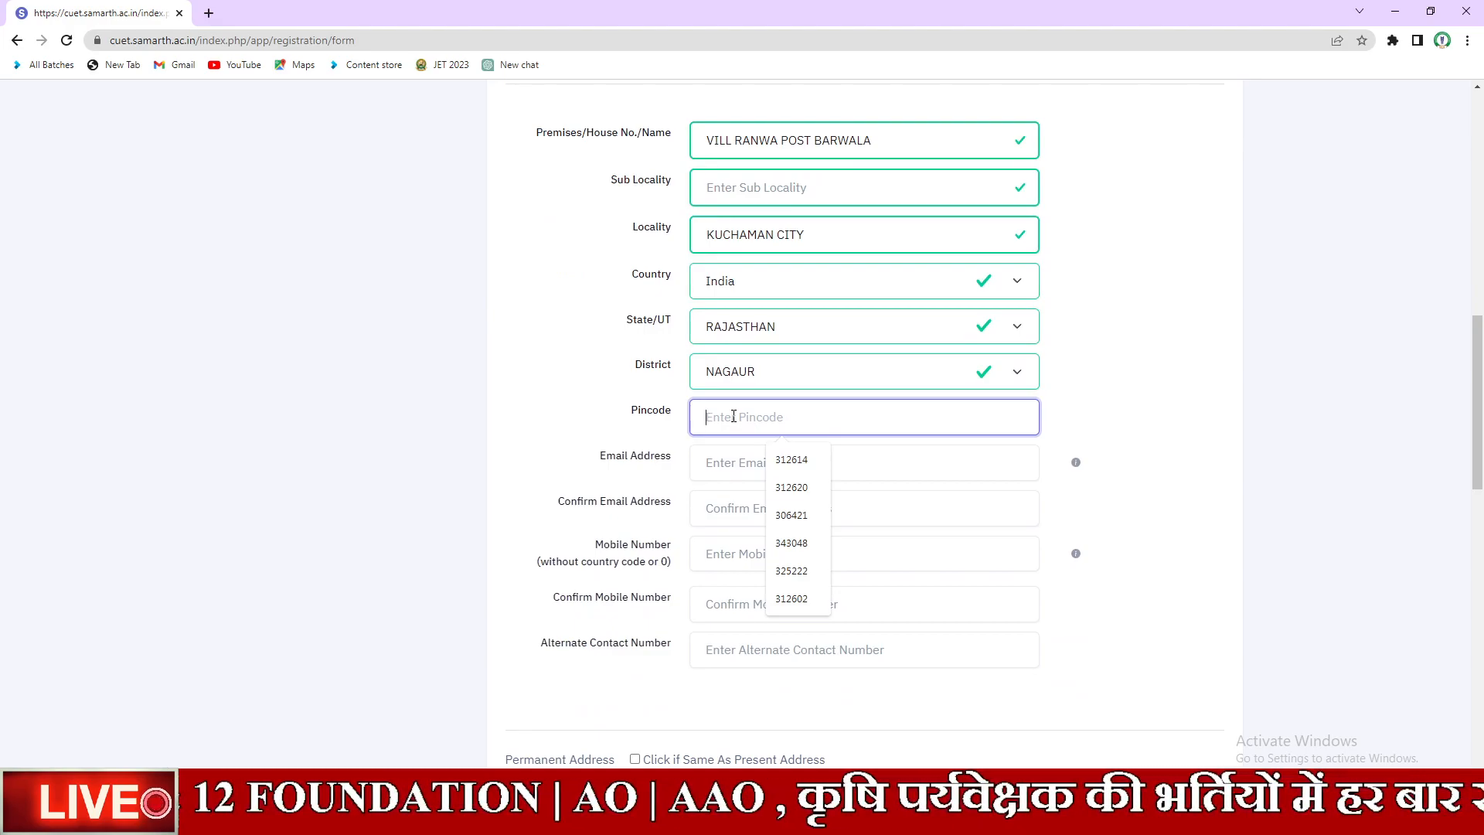
pyautogui.write('3')
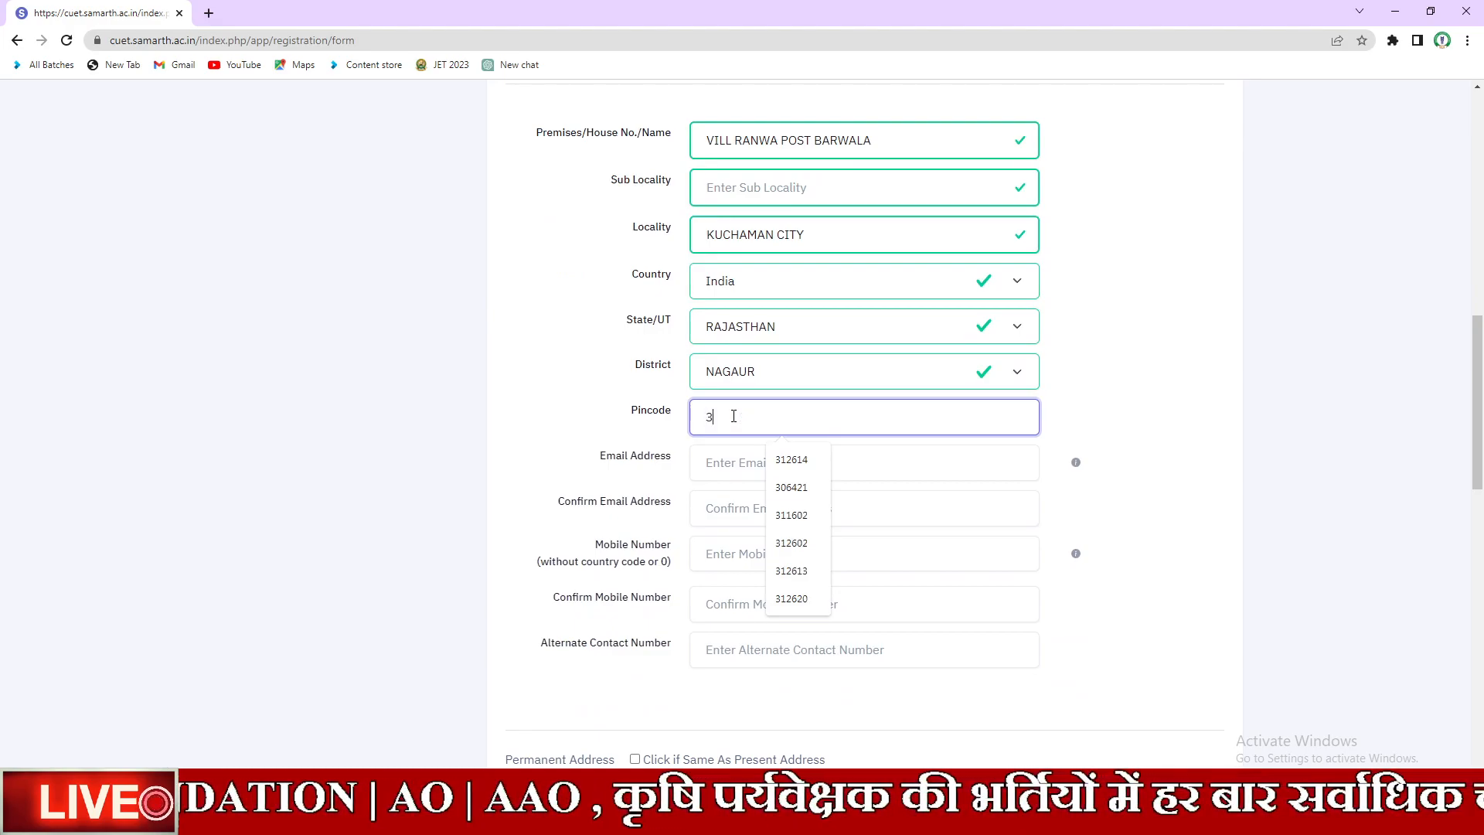
pyautogui.write('4150')
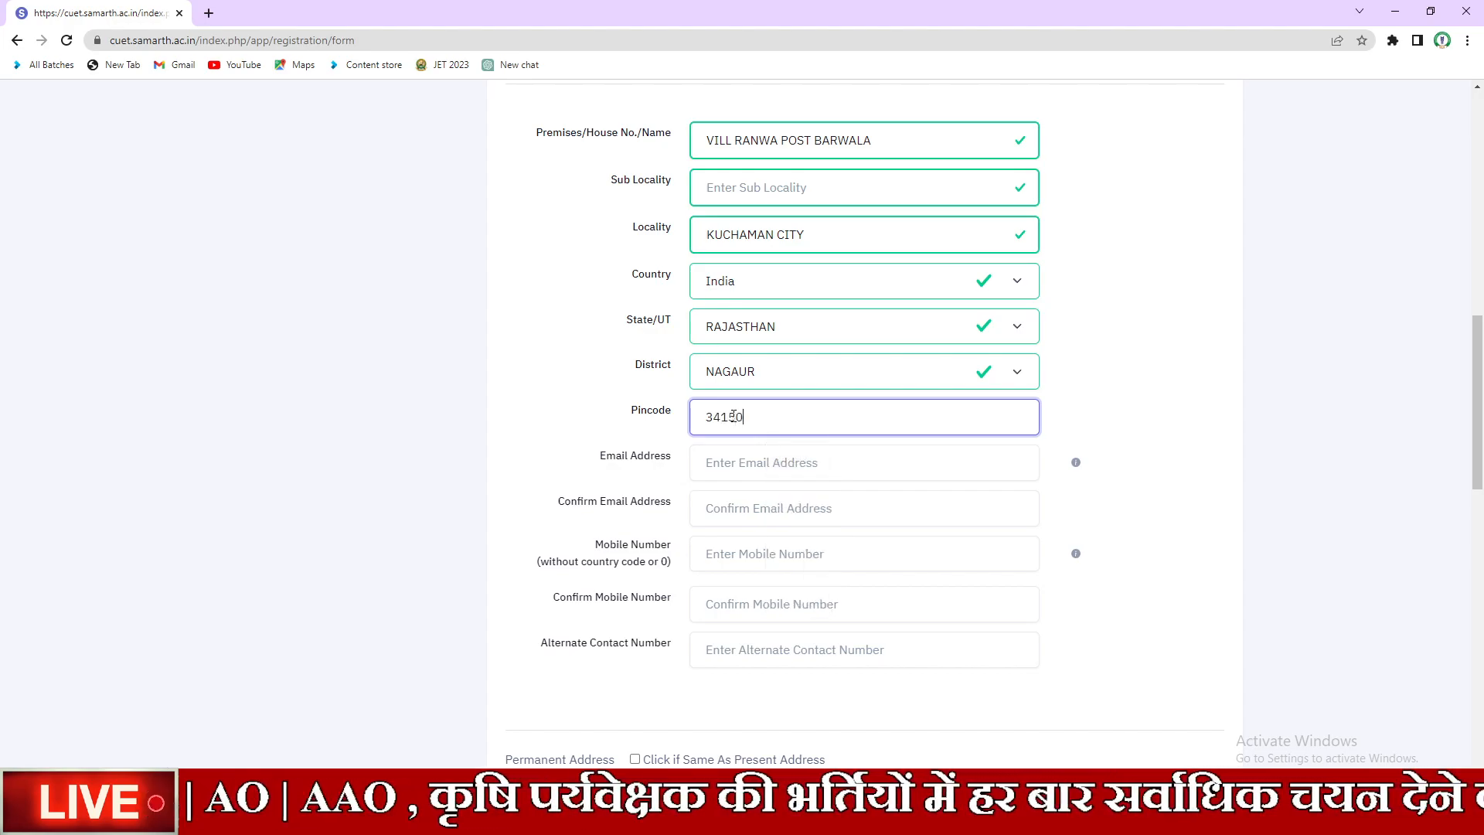
pyautogui.write('8')
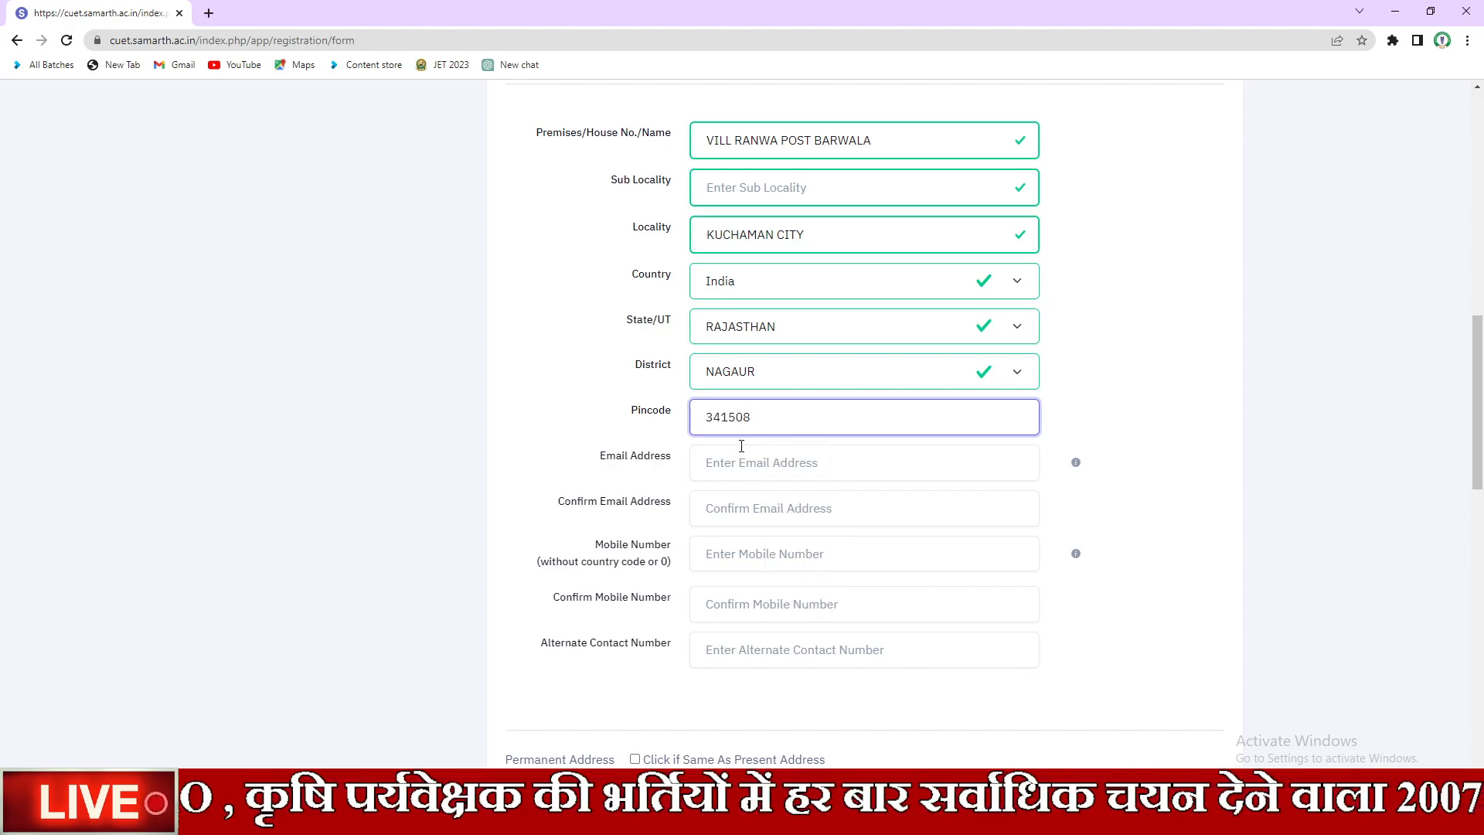
# - Enter the applicant's e-mail address and retype it in Confirm Email Address
pyautogui.click(740, 462)
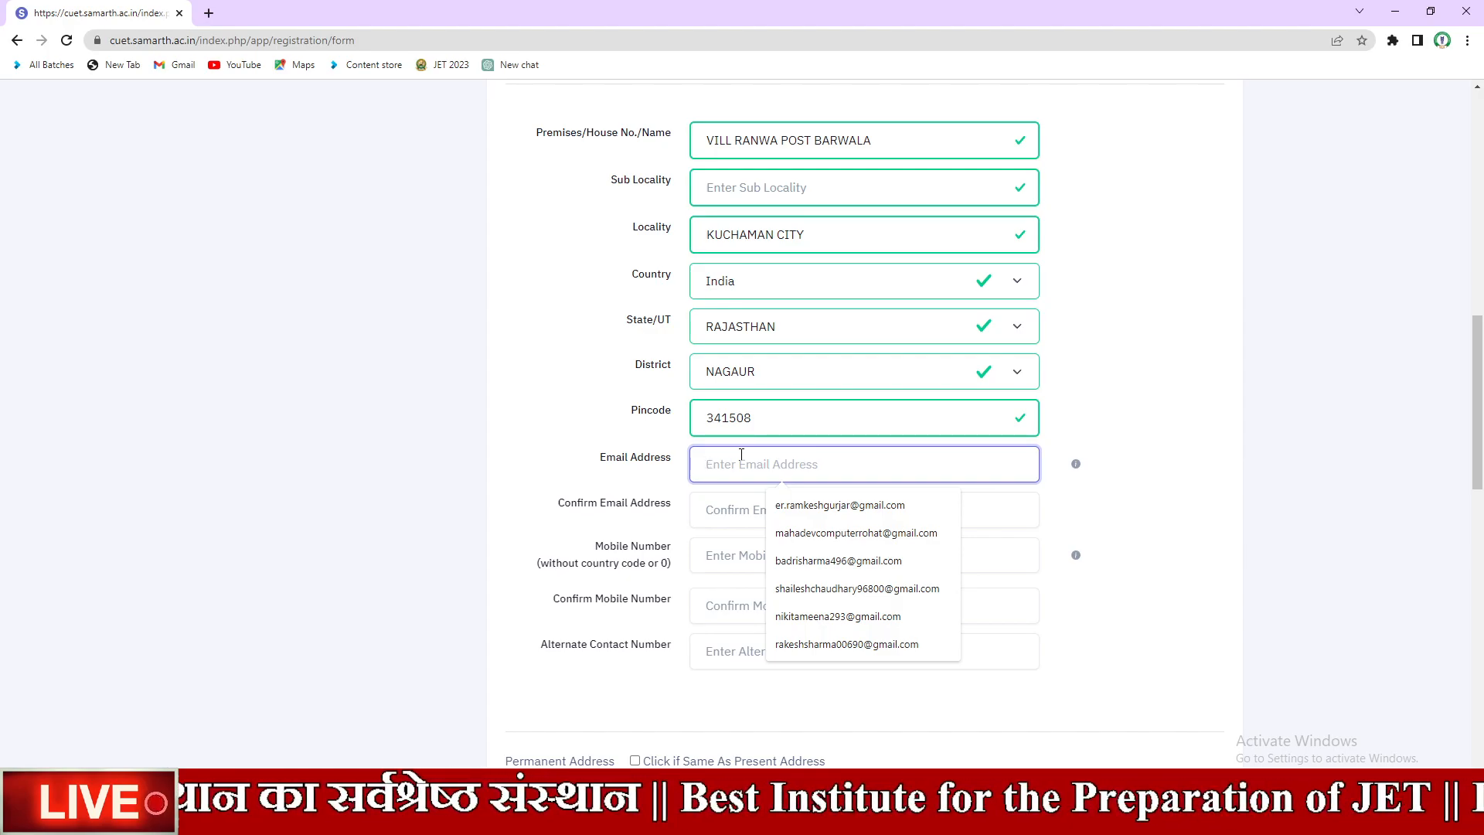
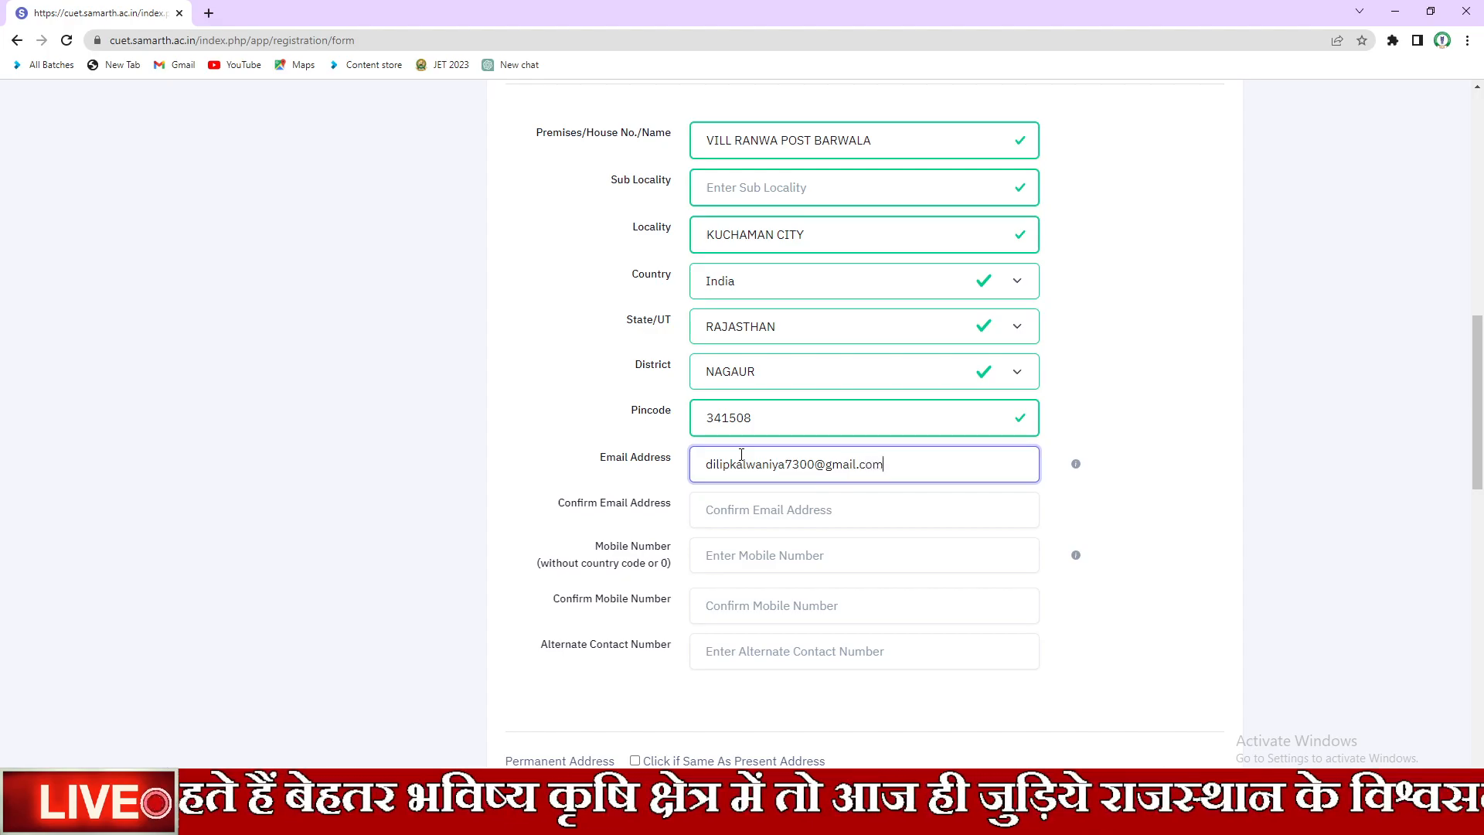
pyautogui.click(745, 508)
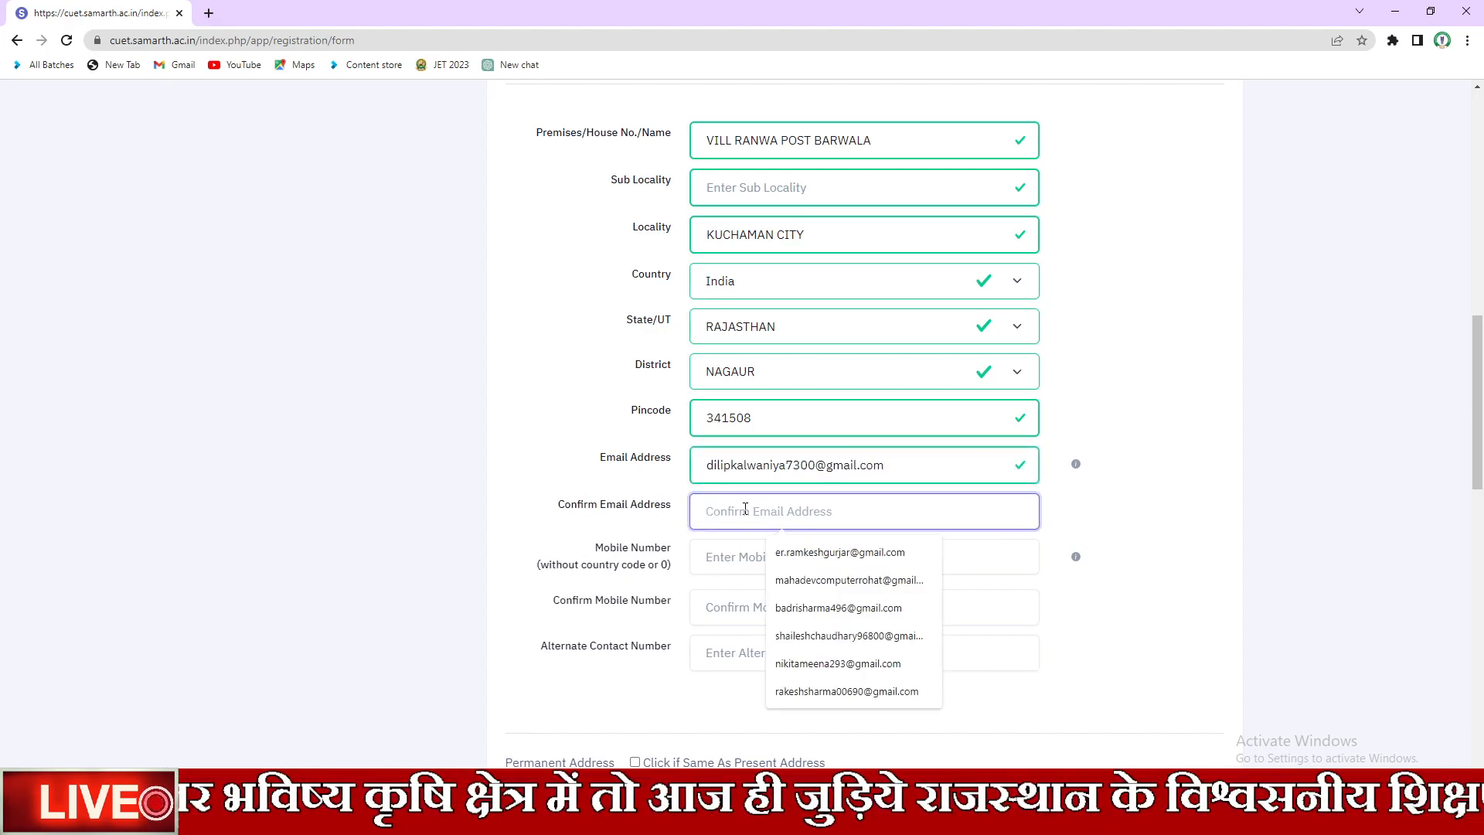
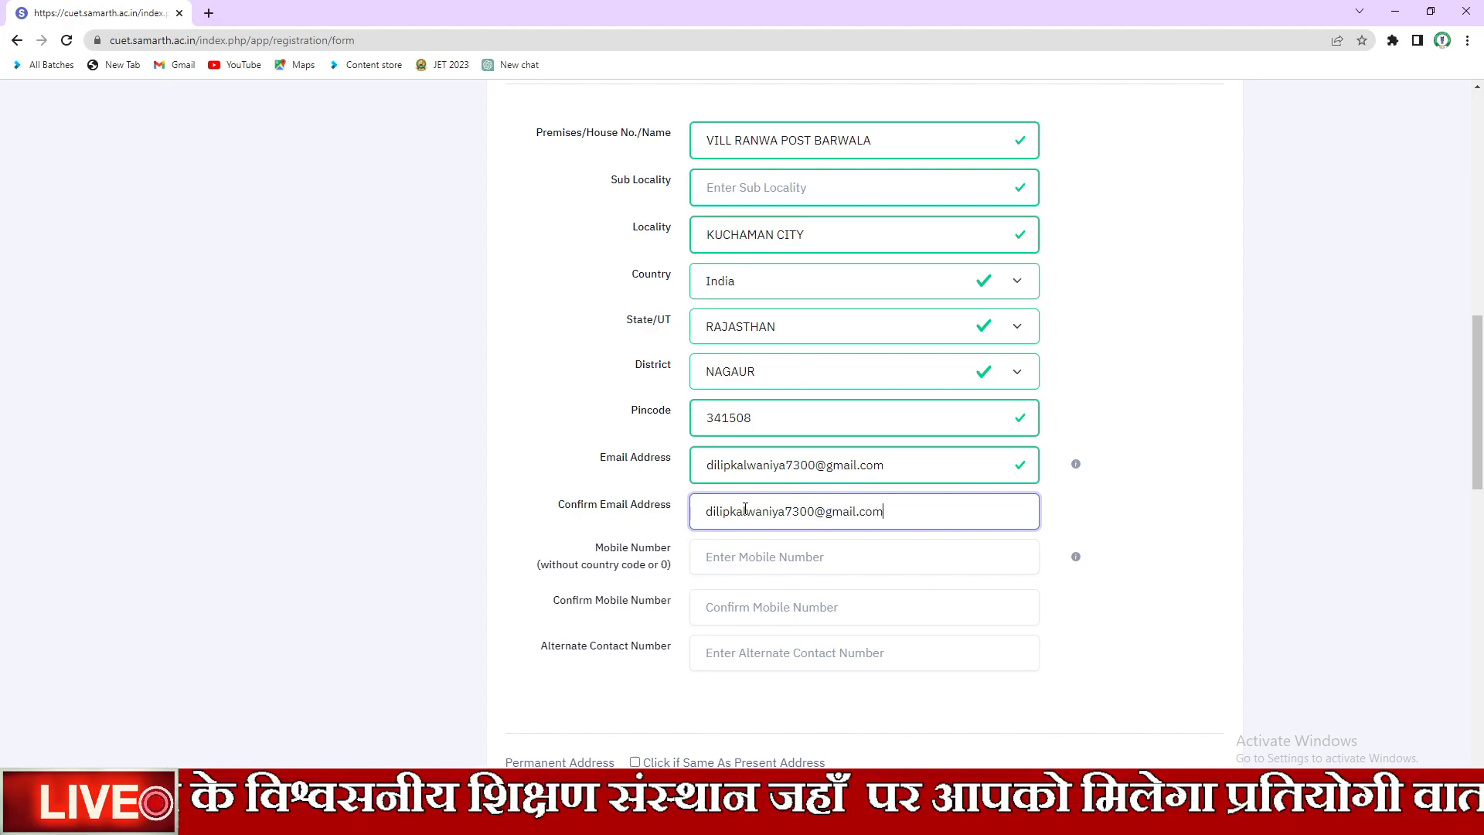
# - Enter the applicant's ten-digit mobile number and repeat it in Confirm Mobile Number
pyautogui.click(753, 561)
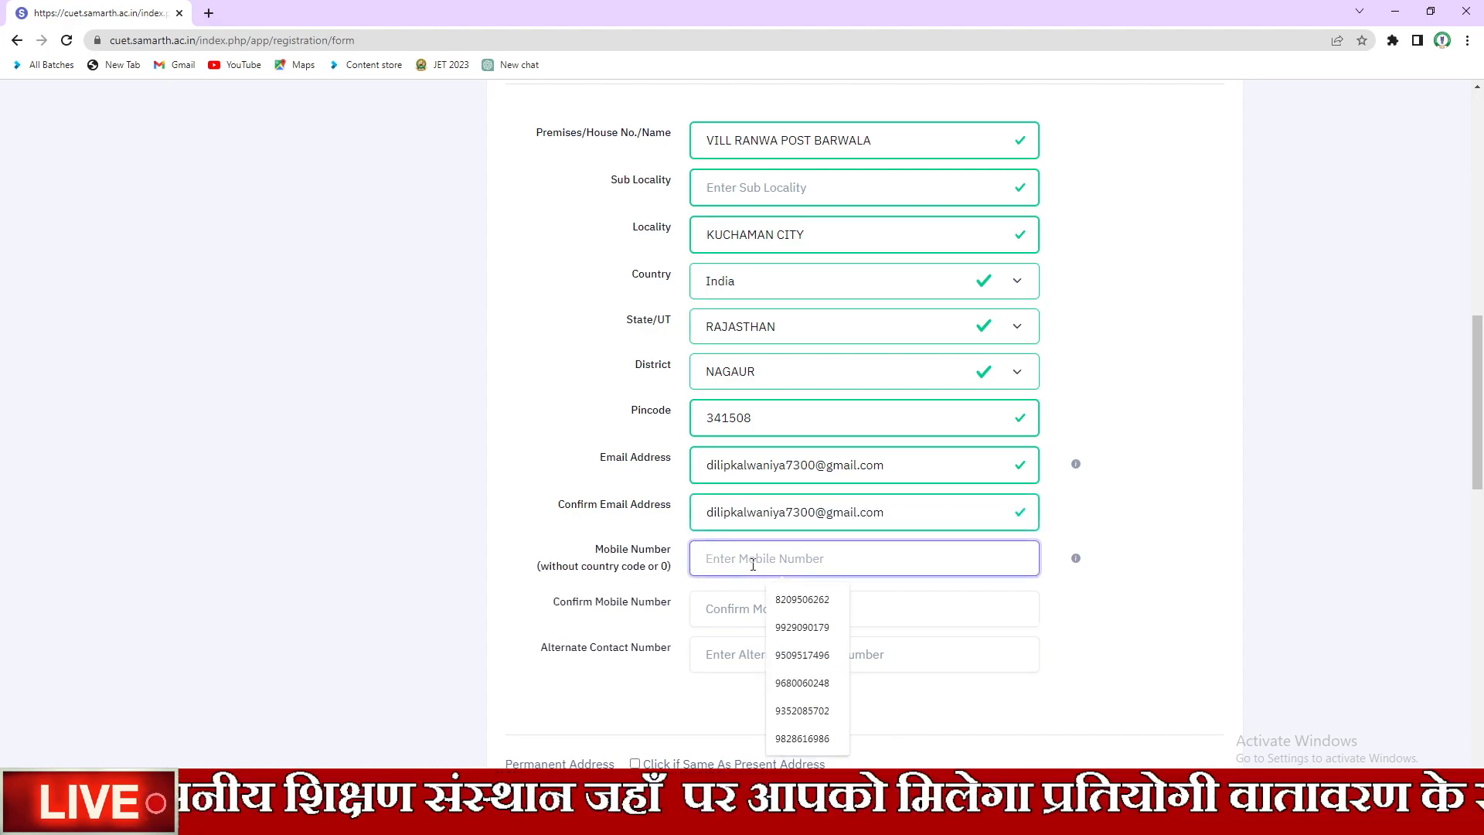
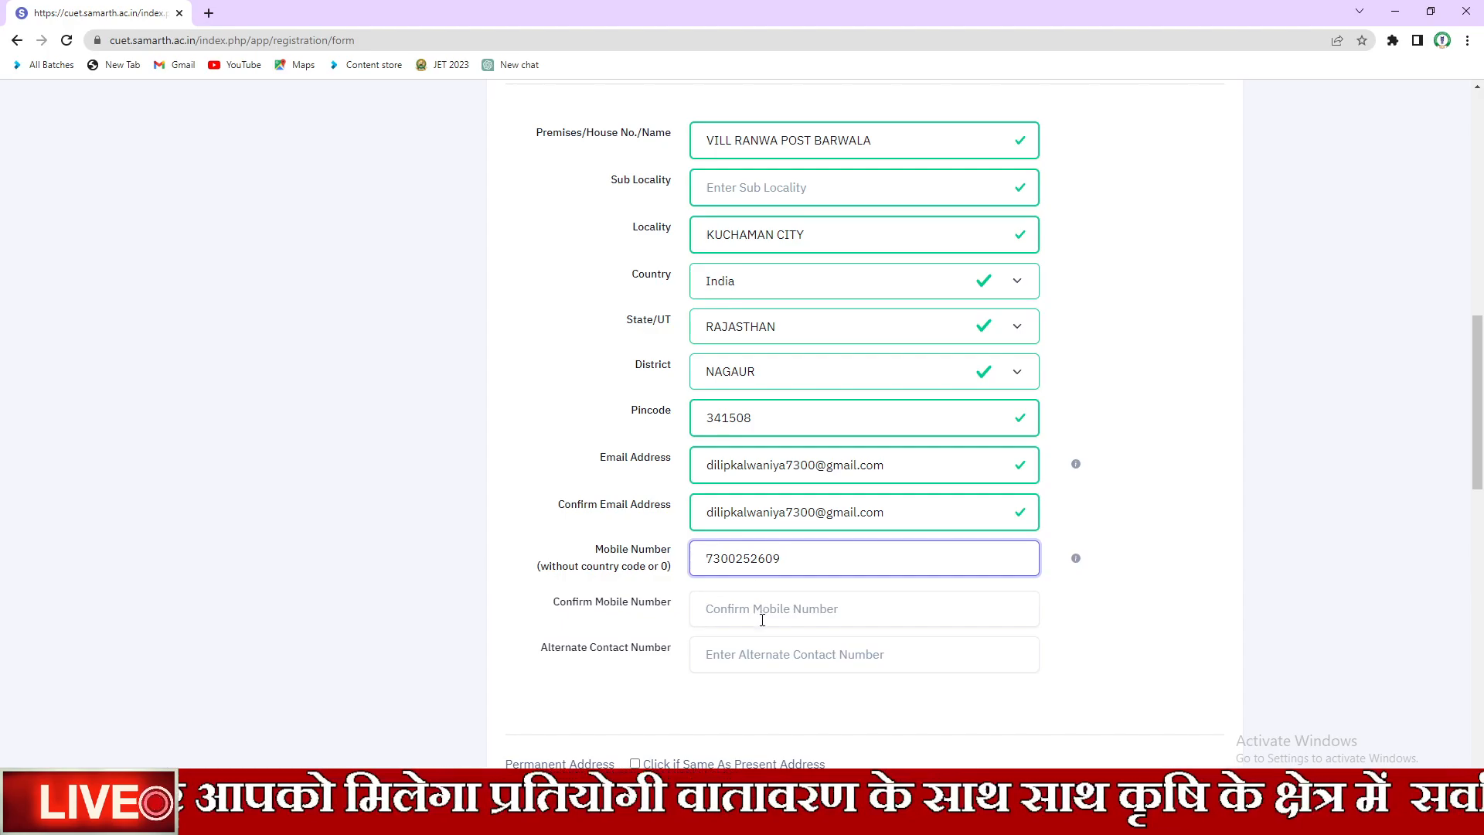
pyautogui.click(762, 618)
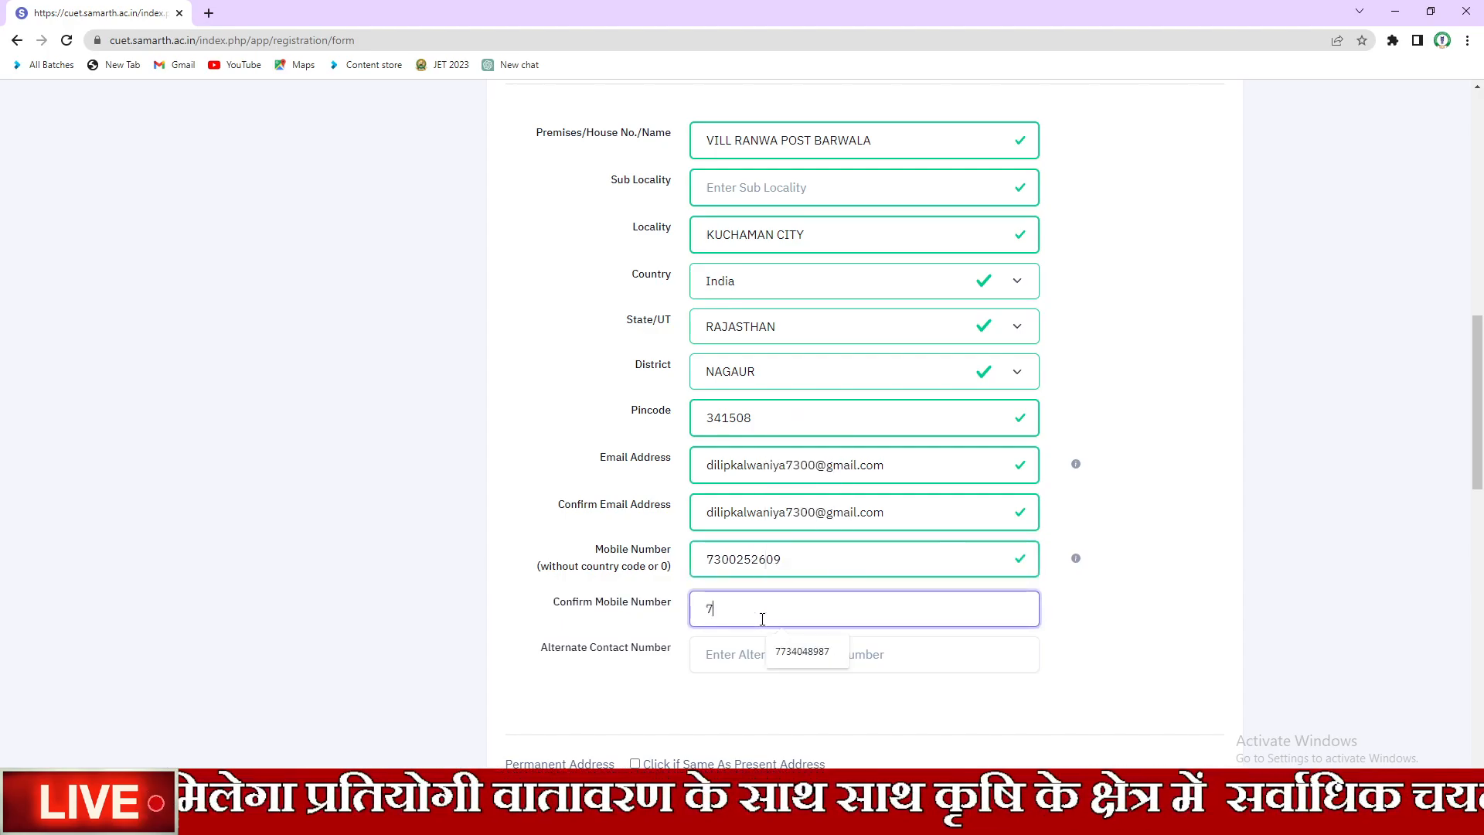
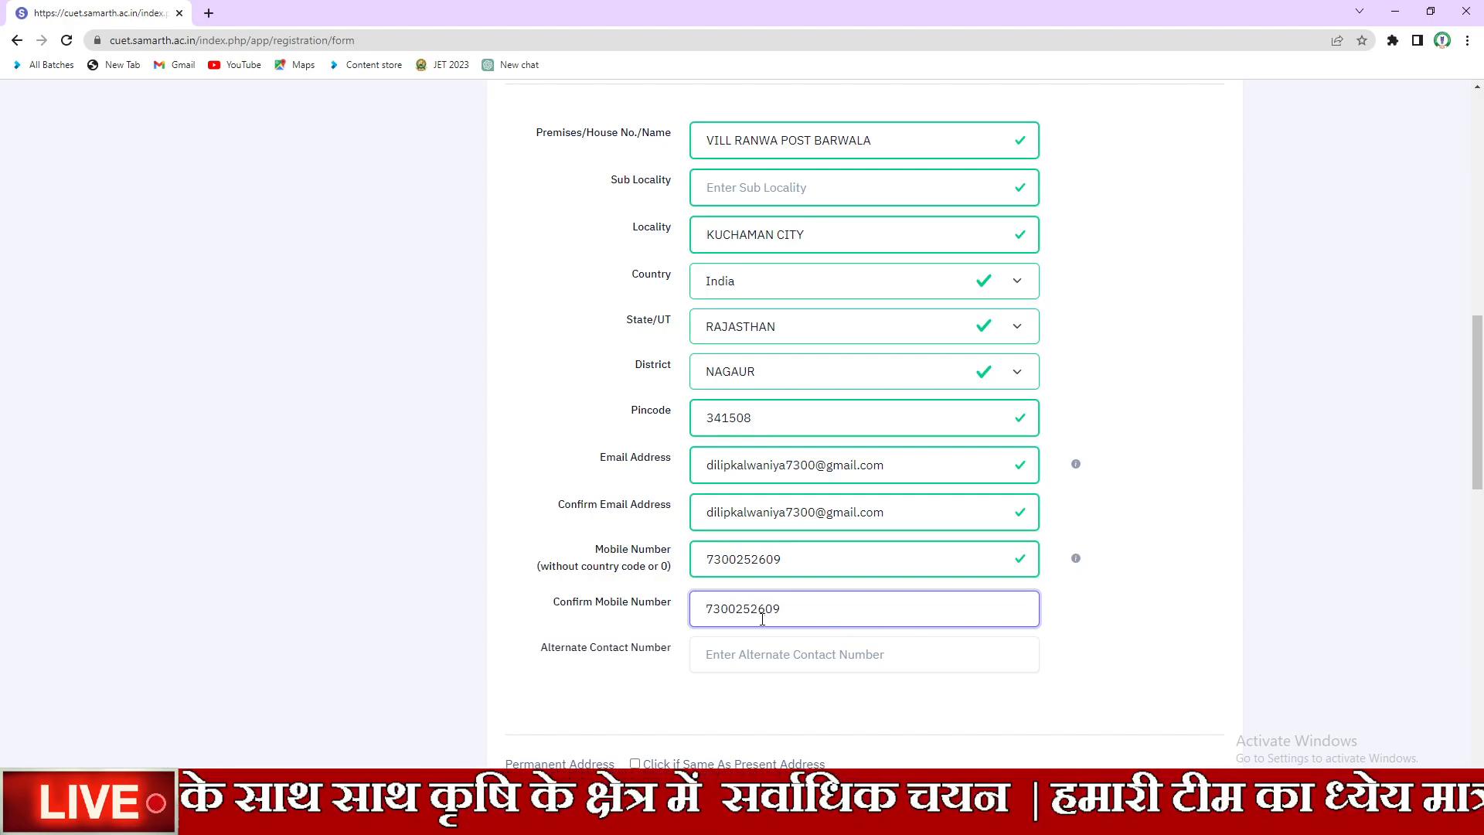
pyautogui.scroll(-2, 762, 619)
pyautogui.click(742, 502)
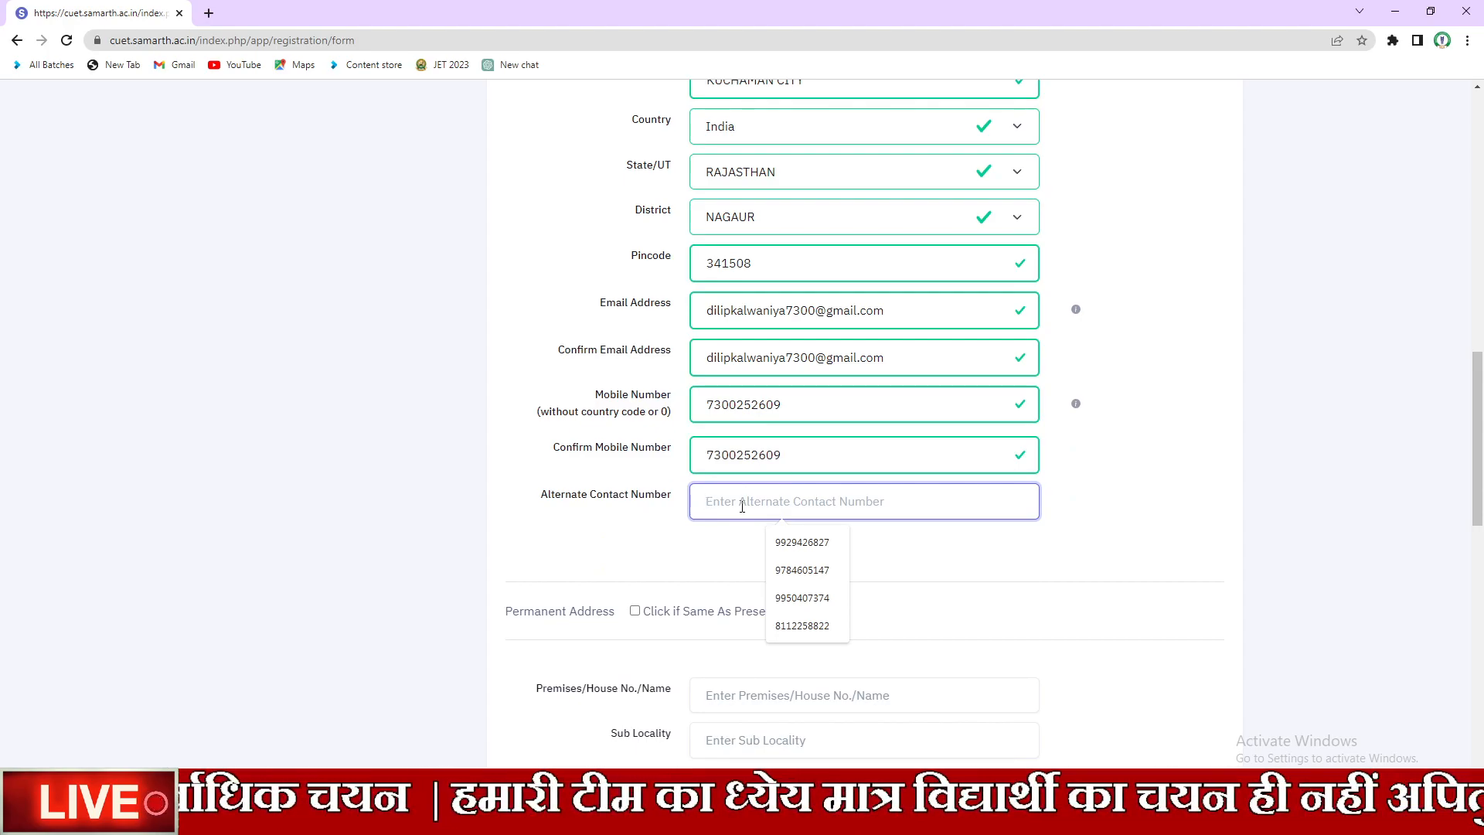
pyautogui.scroll(-1, 685, 561)
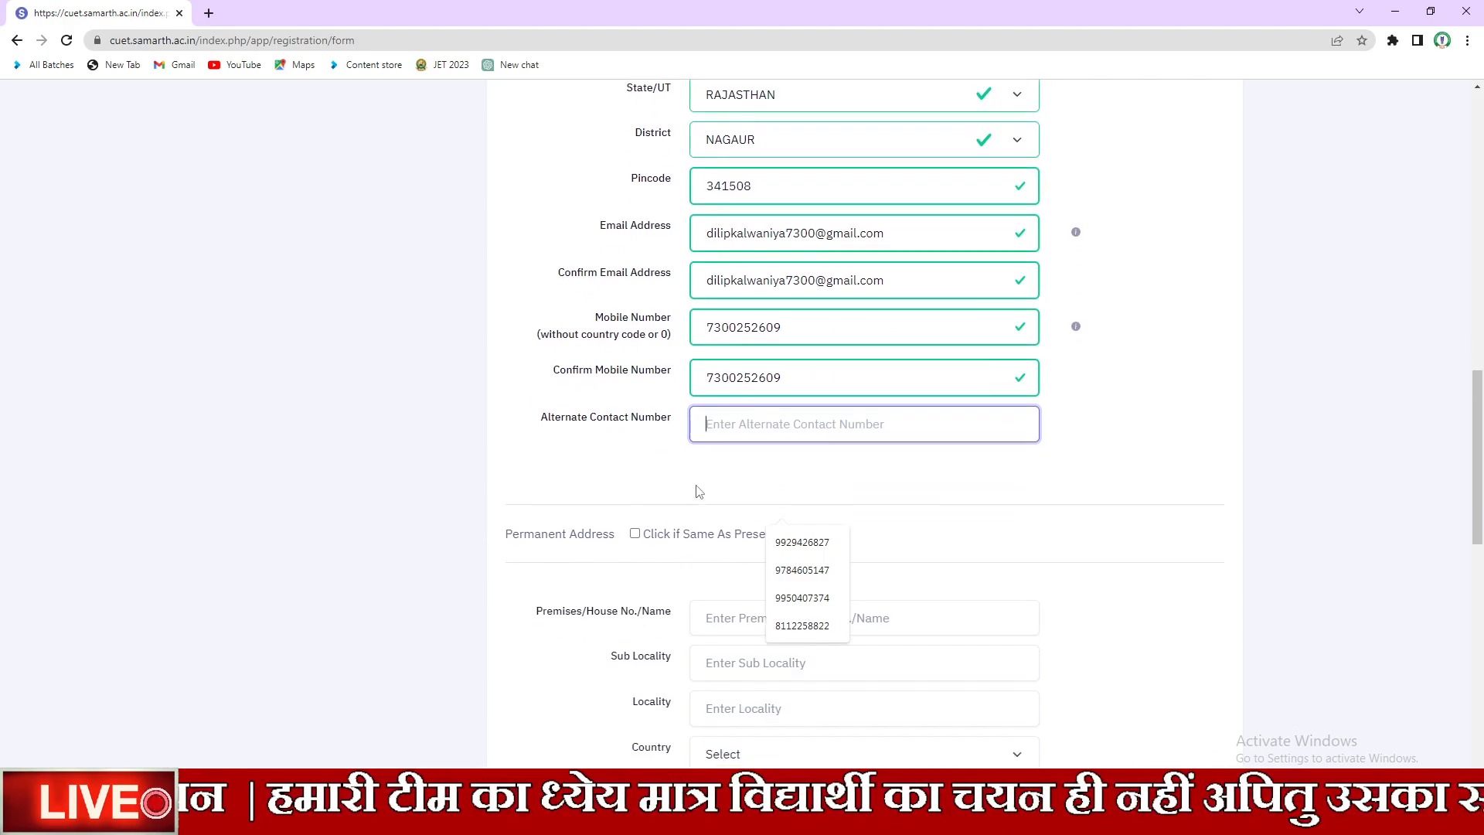
pyautogui.scroll(-1, 698, 492)
# - Tick 'Same As Present Address' so the permanent address copies the present address
pyautogui.click(634, 458)
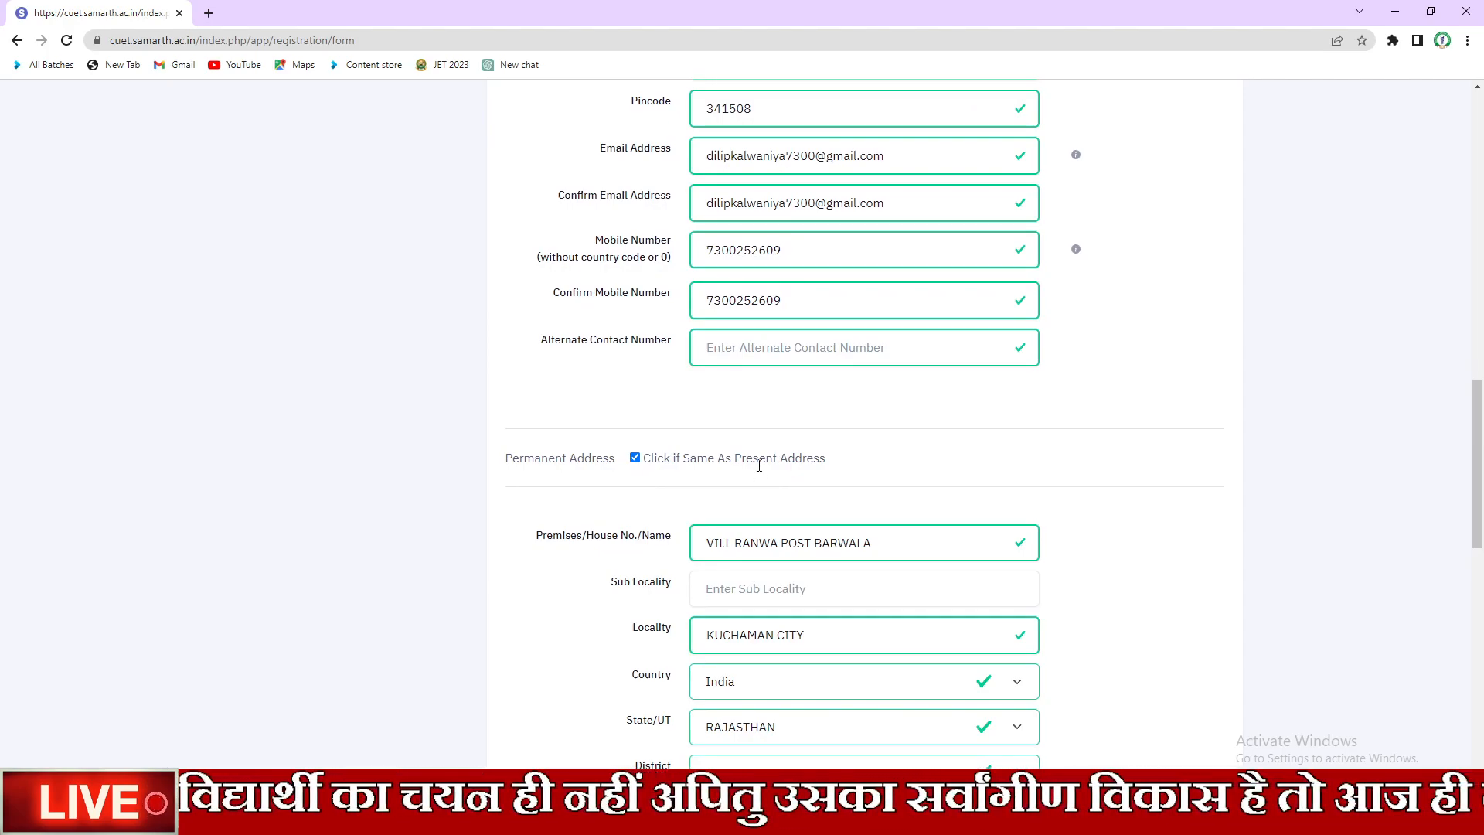
pyautogui.scroll(-1, 566, 385)
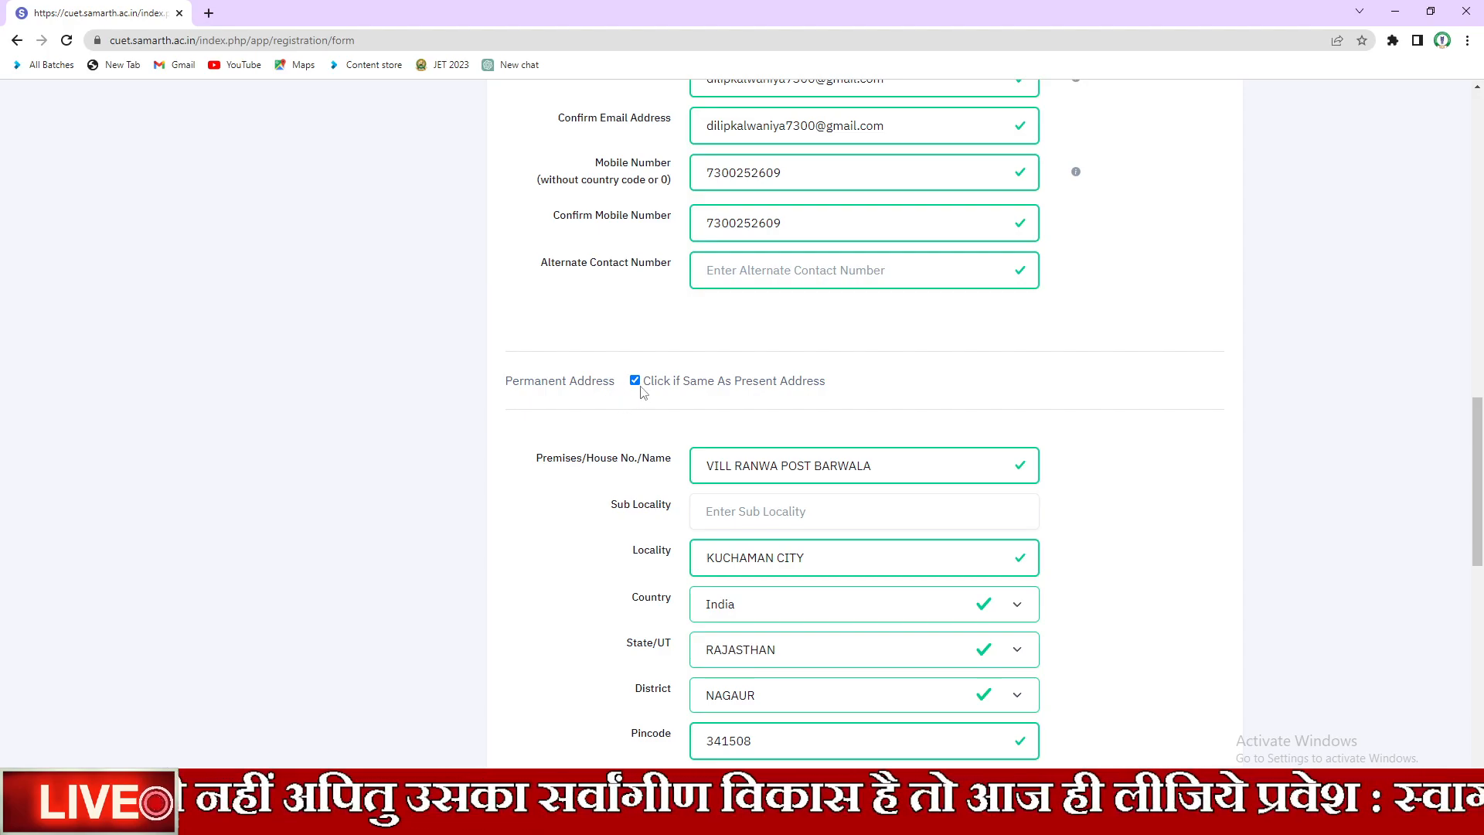
pyautogui.scroll(3, 641, 394)
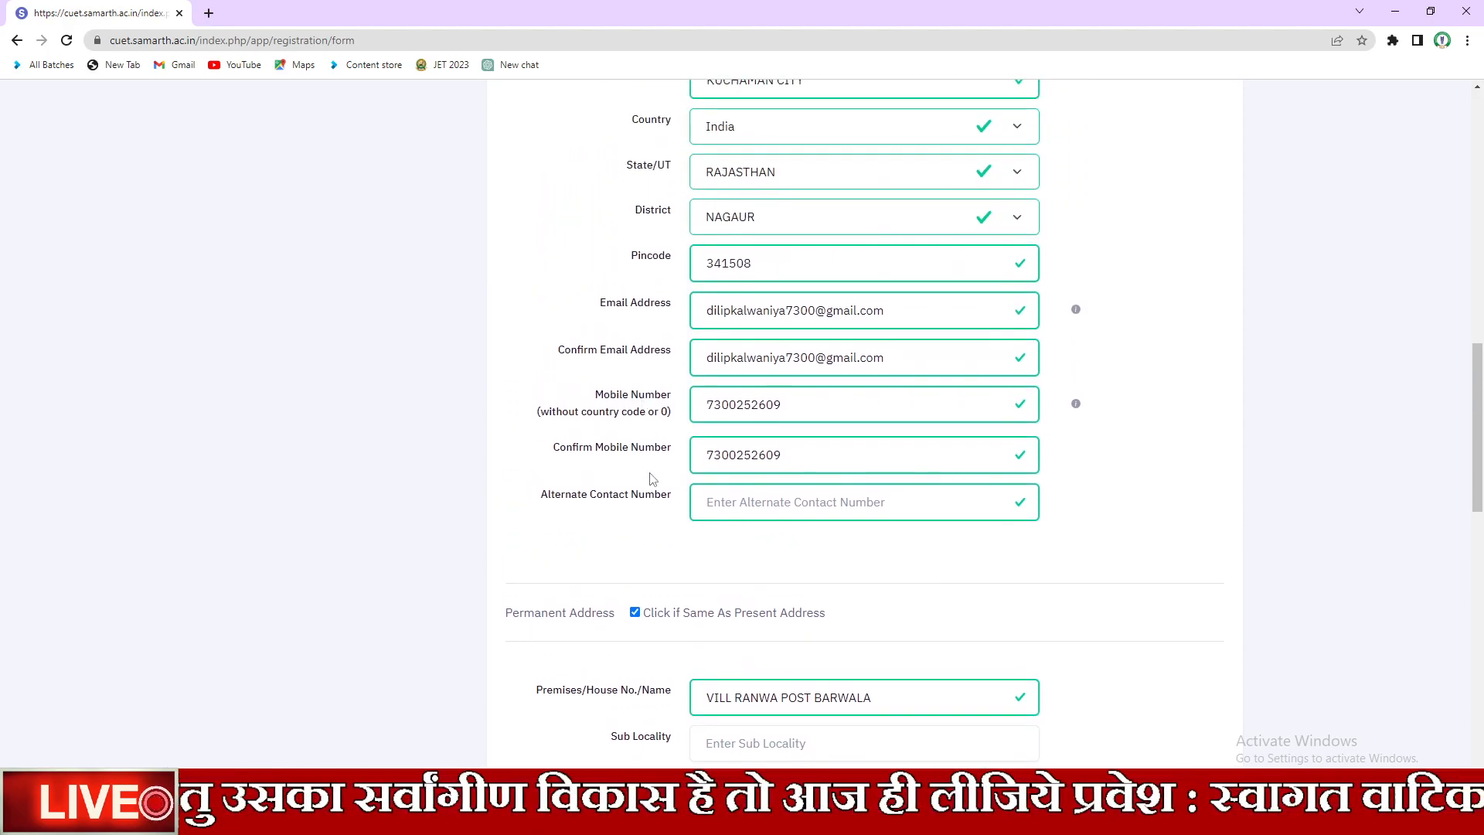
pyautogui.scroll(-2, 650, 479)
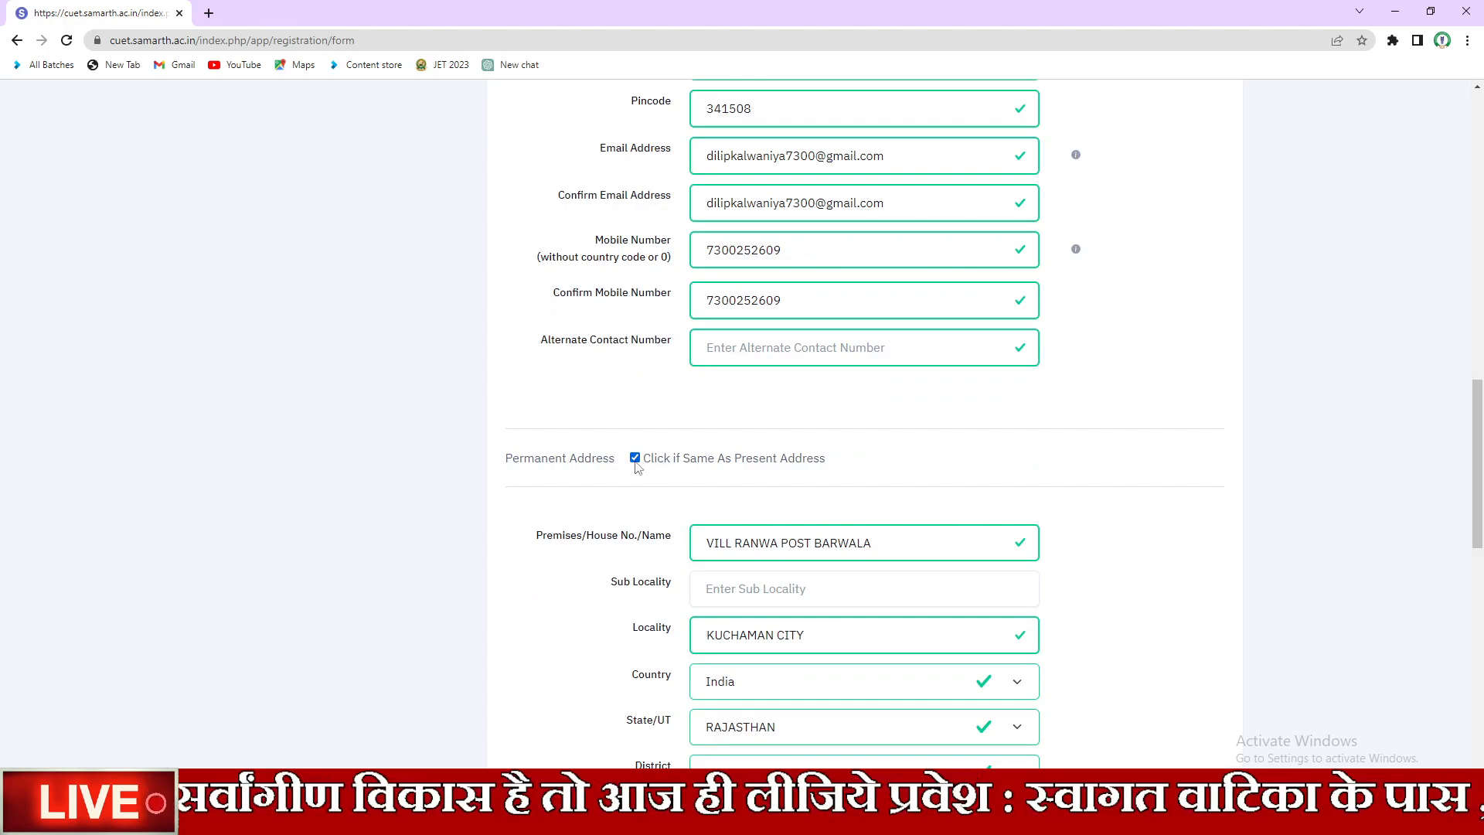
pyautogui.scroll(-3, 742, 570)
pyautogui.scroll(-2, 764, 570)
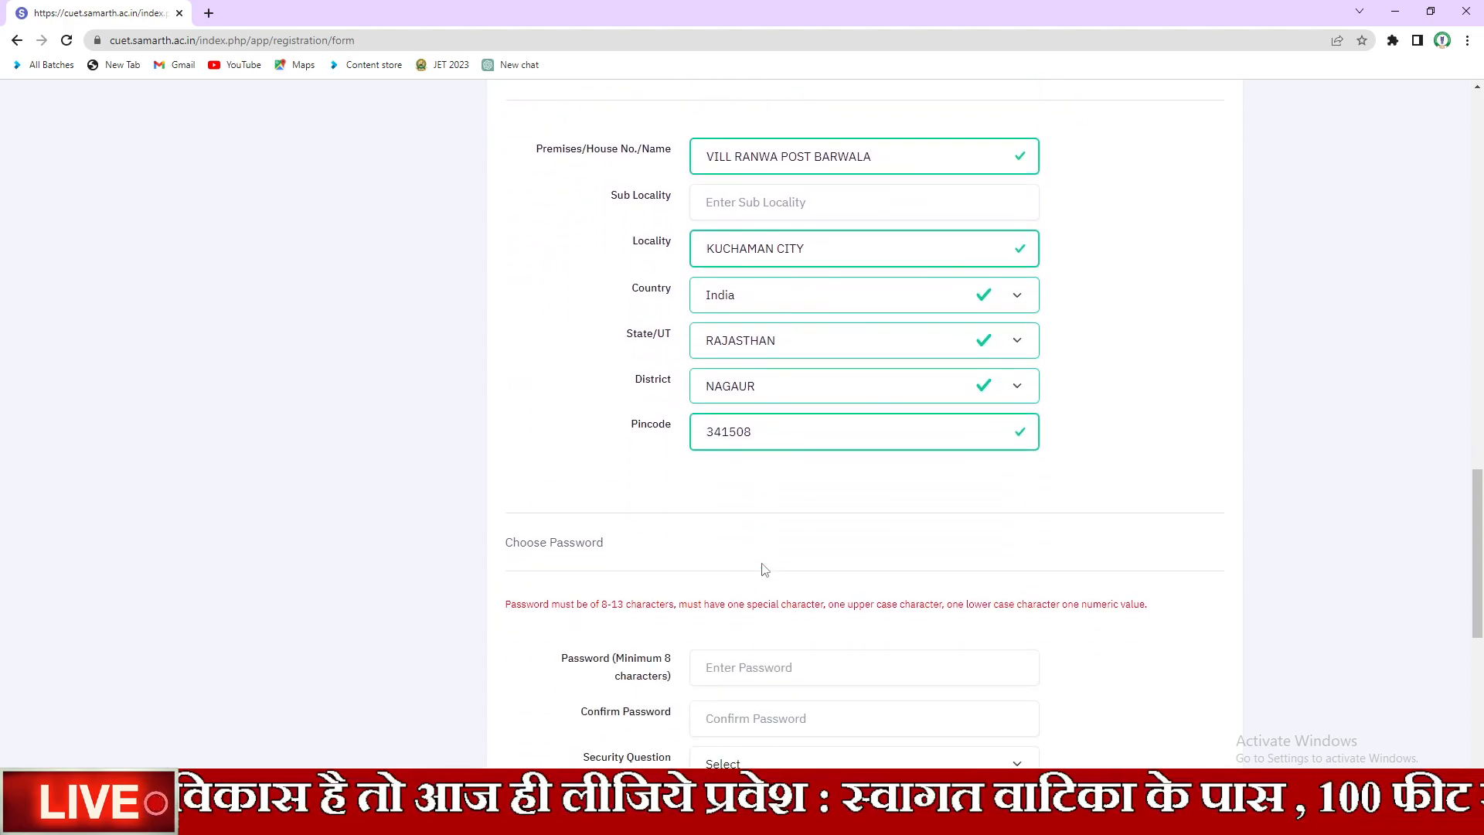
# - Enter the account password in Password and again in Confirm Password
pyautogui.scroll(-3, 764, 569)
pyautogui.click(729, 438)
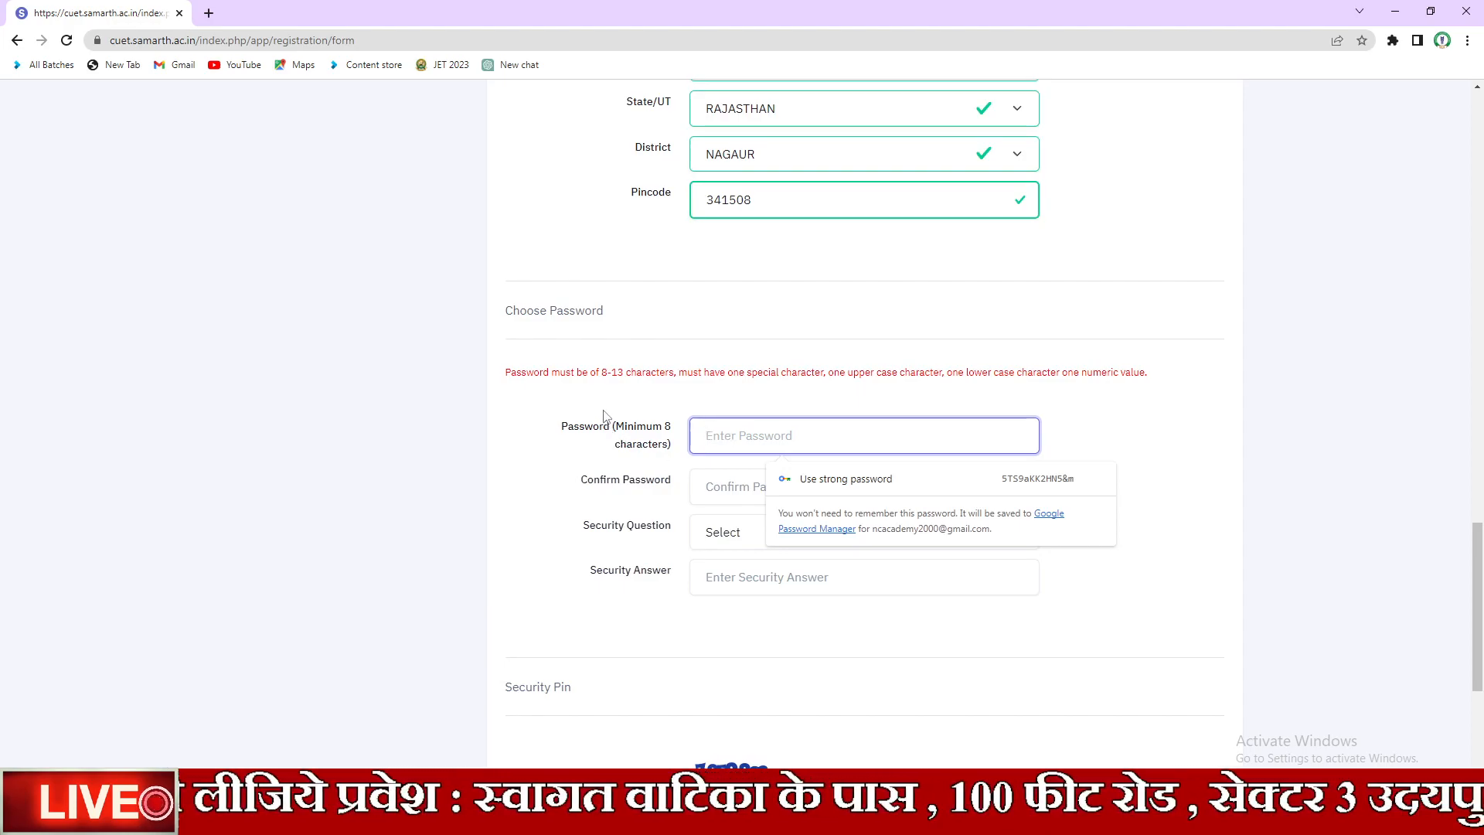
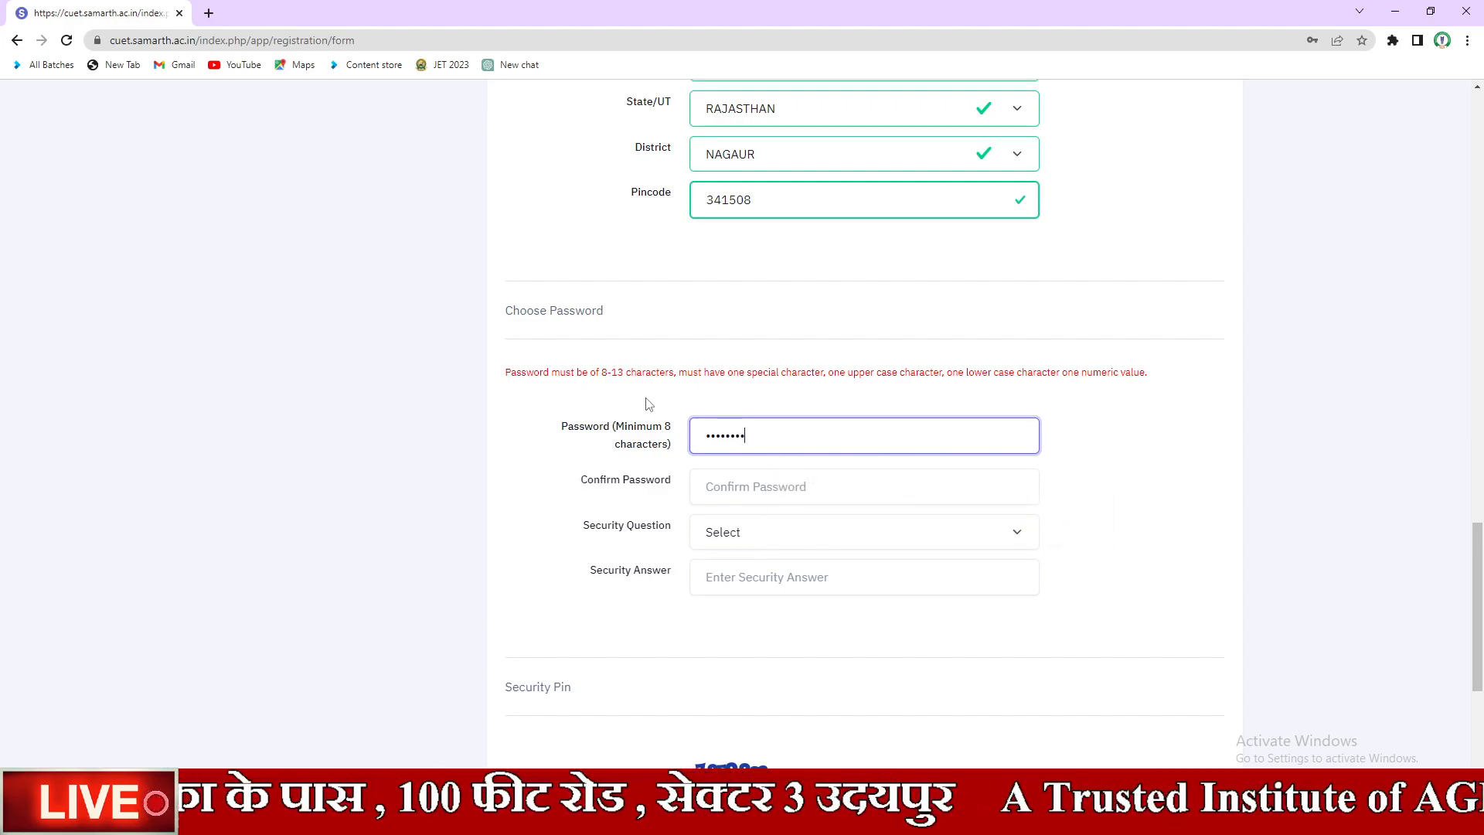
pyautogui.click(720, 487)
pyautogui.write('•')
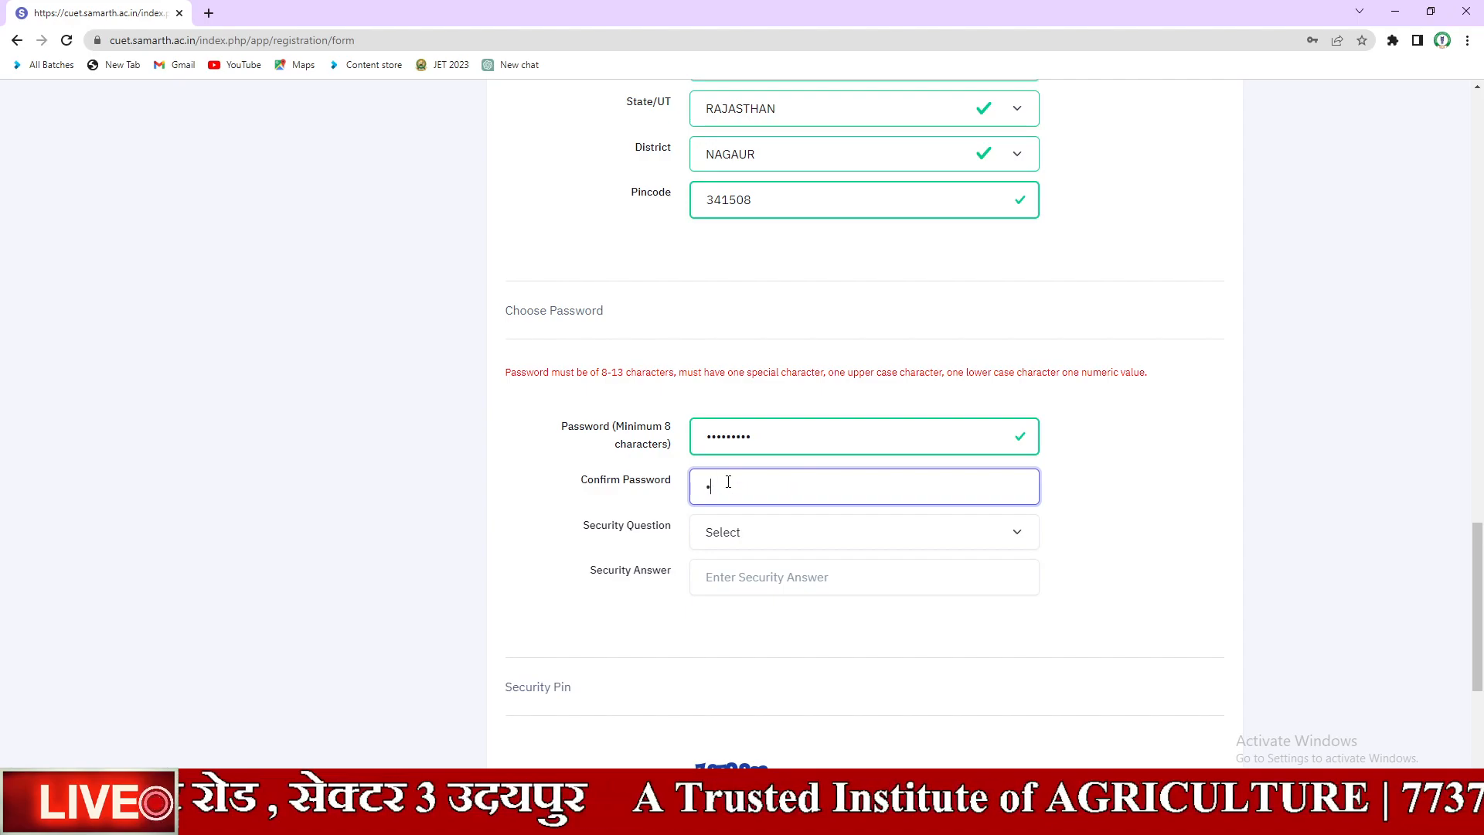
pyautogui.write('•••••')
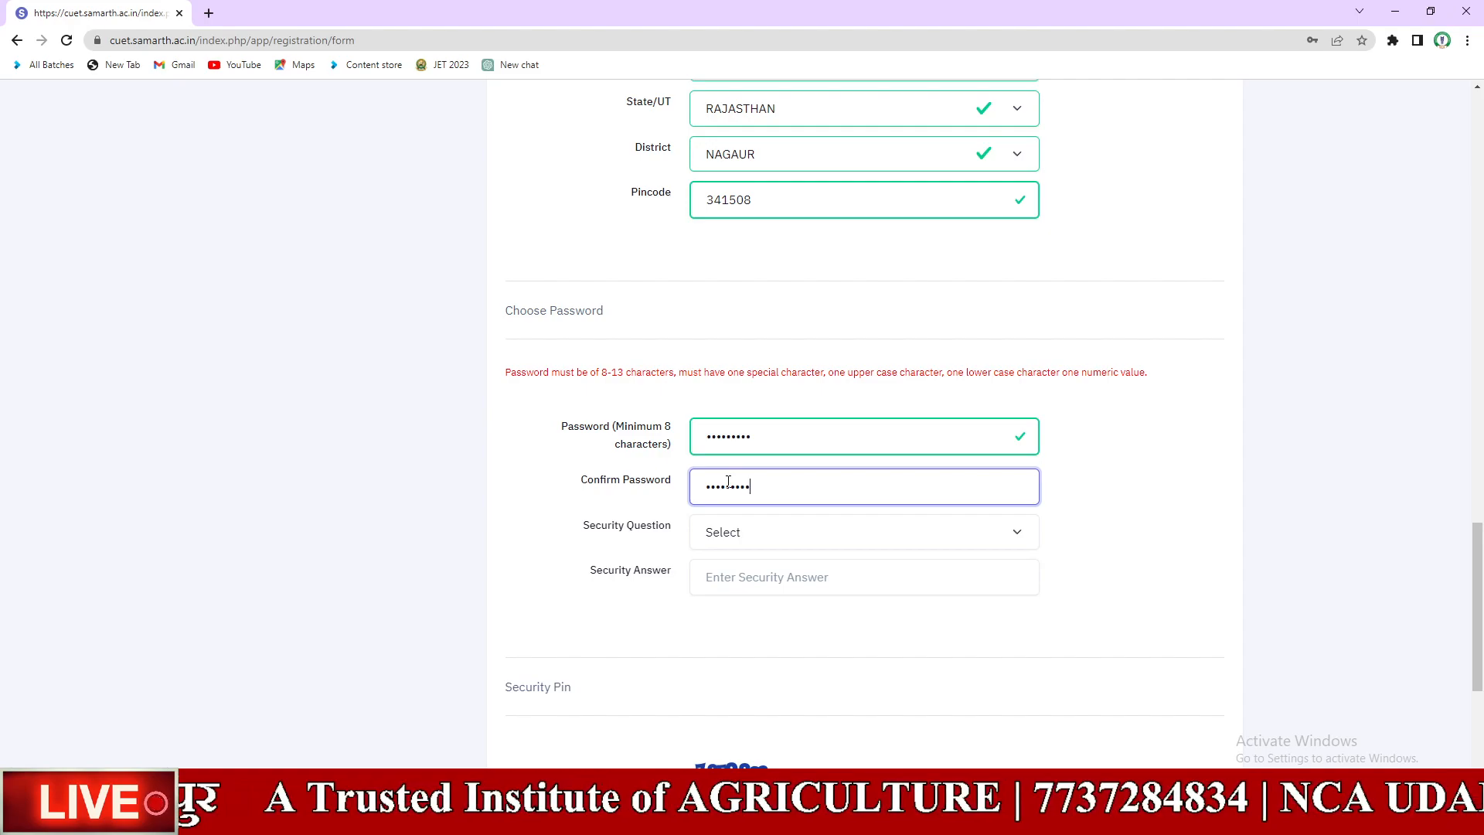
# - Choose 'Which is your favourite book ?' as the security question and type its answer
pyautogui.click(735, 530)
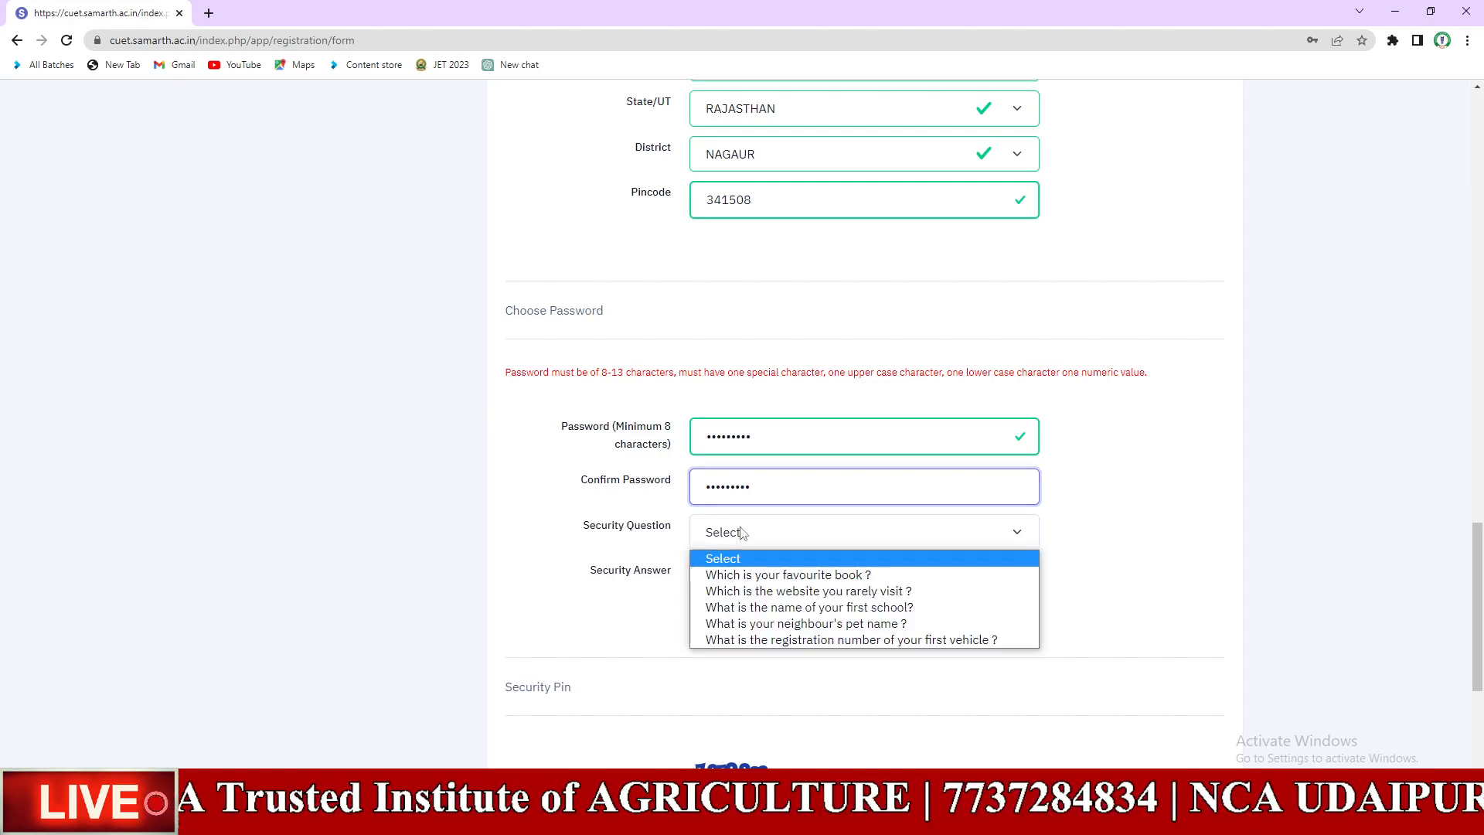
pyautogui.click(753, 574)
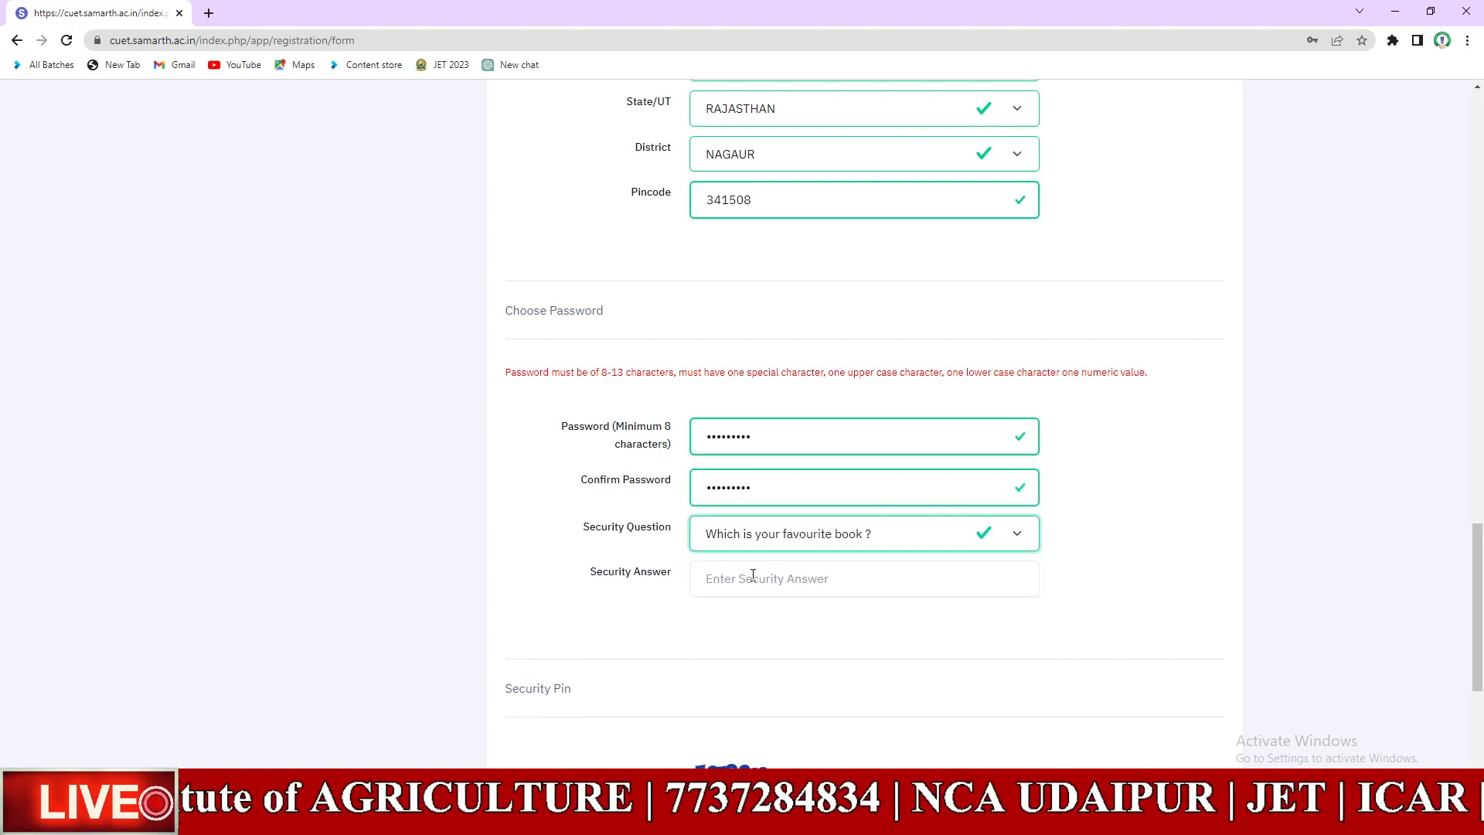
pyautogui.click(753, 579)
pyautogui.write('•••••••••')
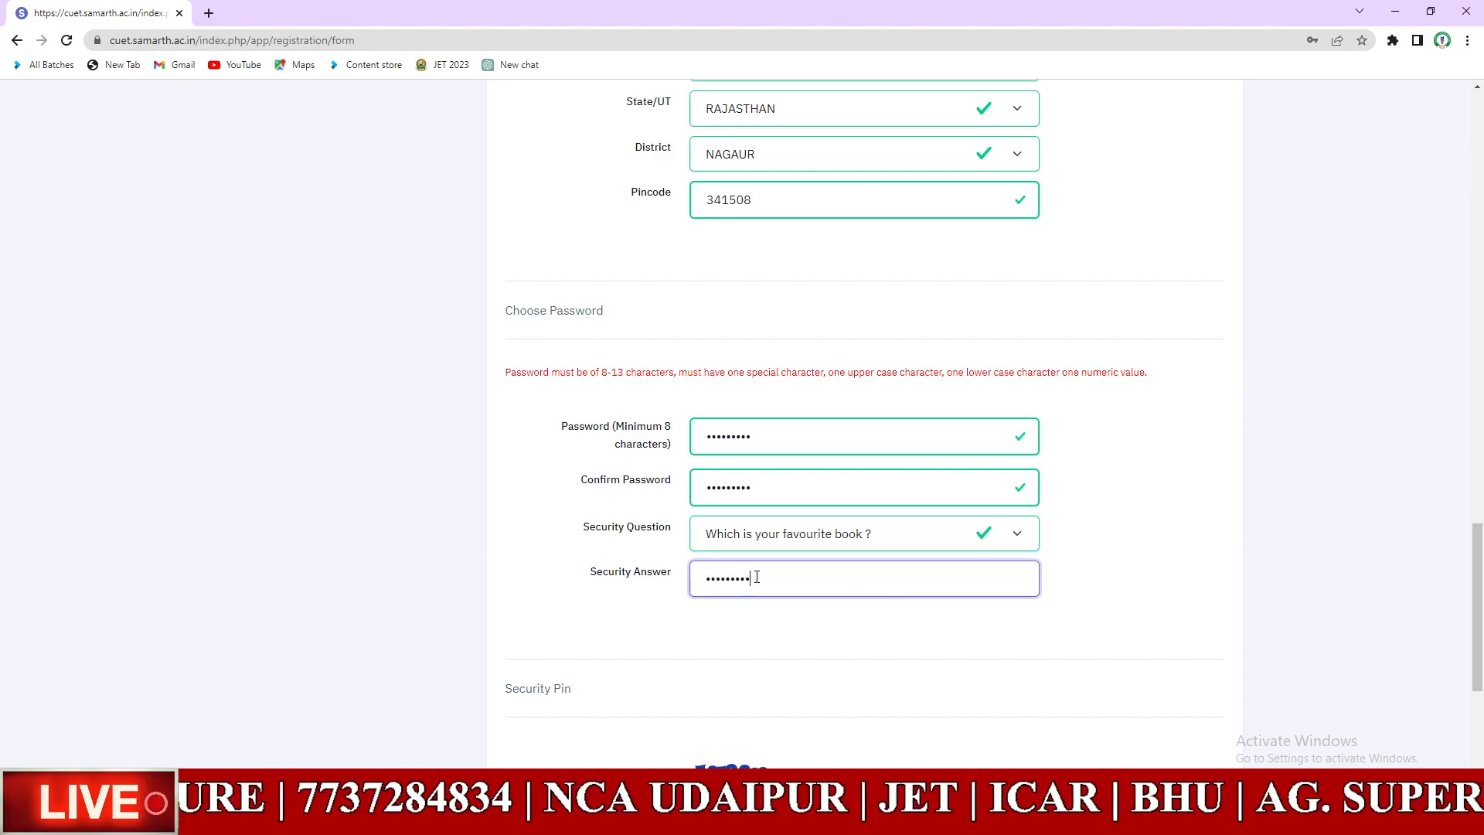
pyautogui.click(808, 545)
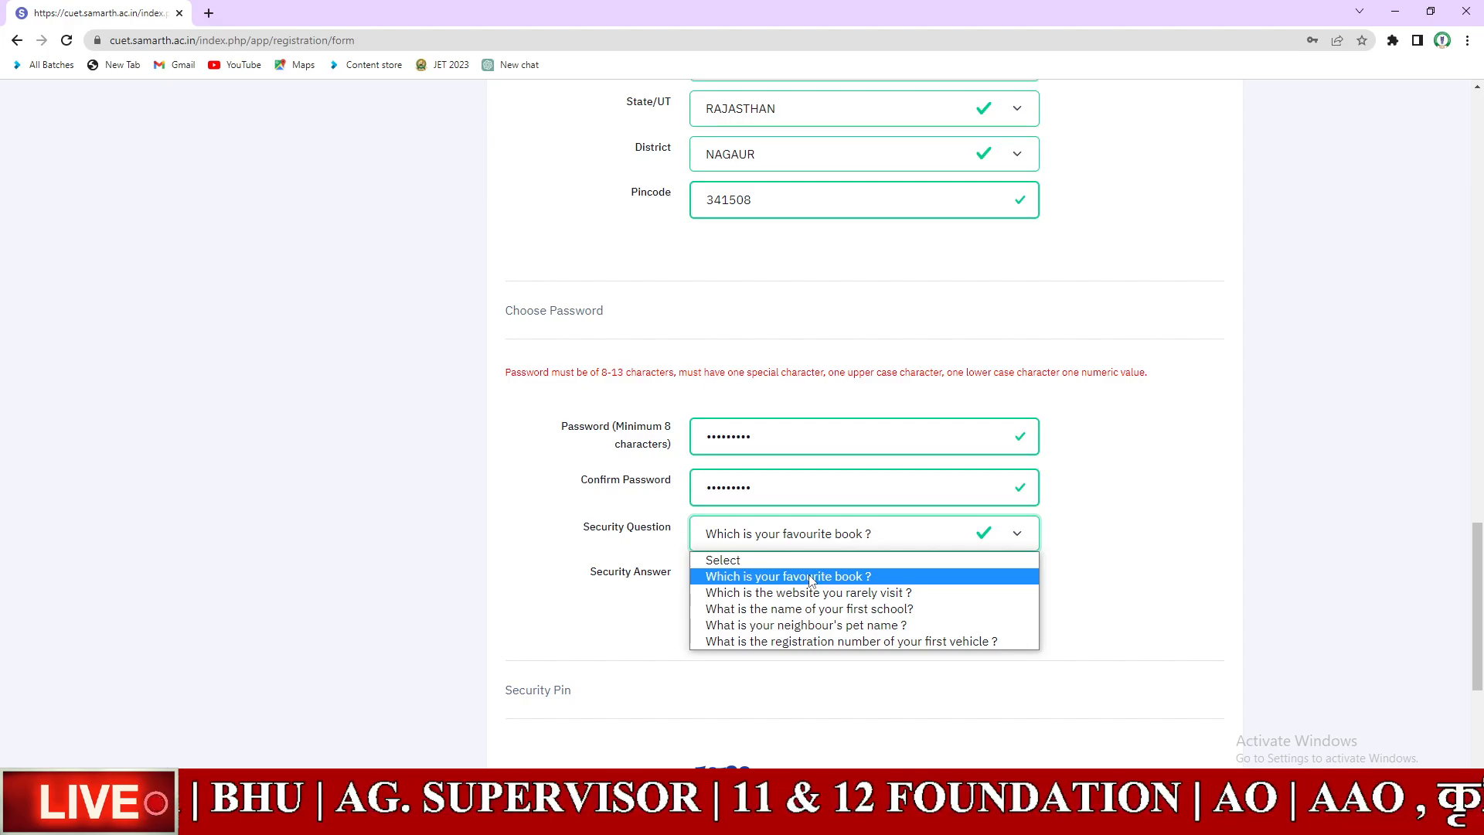
pyautogui.click(810, 580)
pyautogui.scroll(-2, 810, 575)
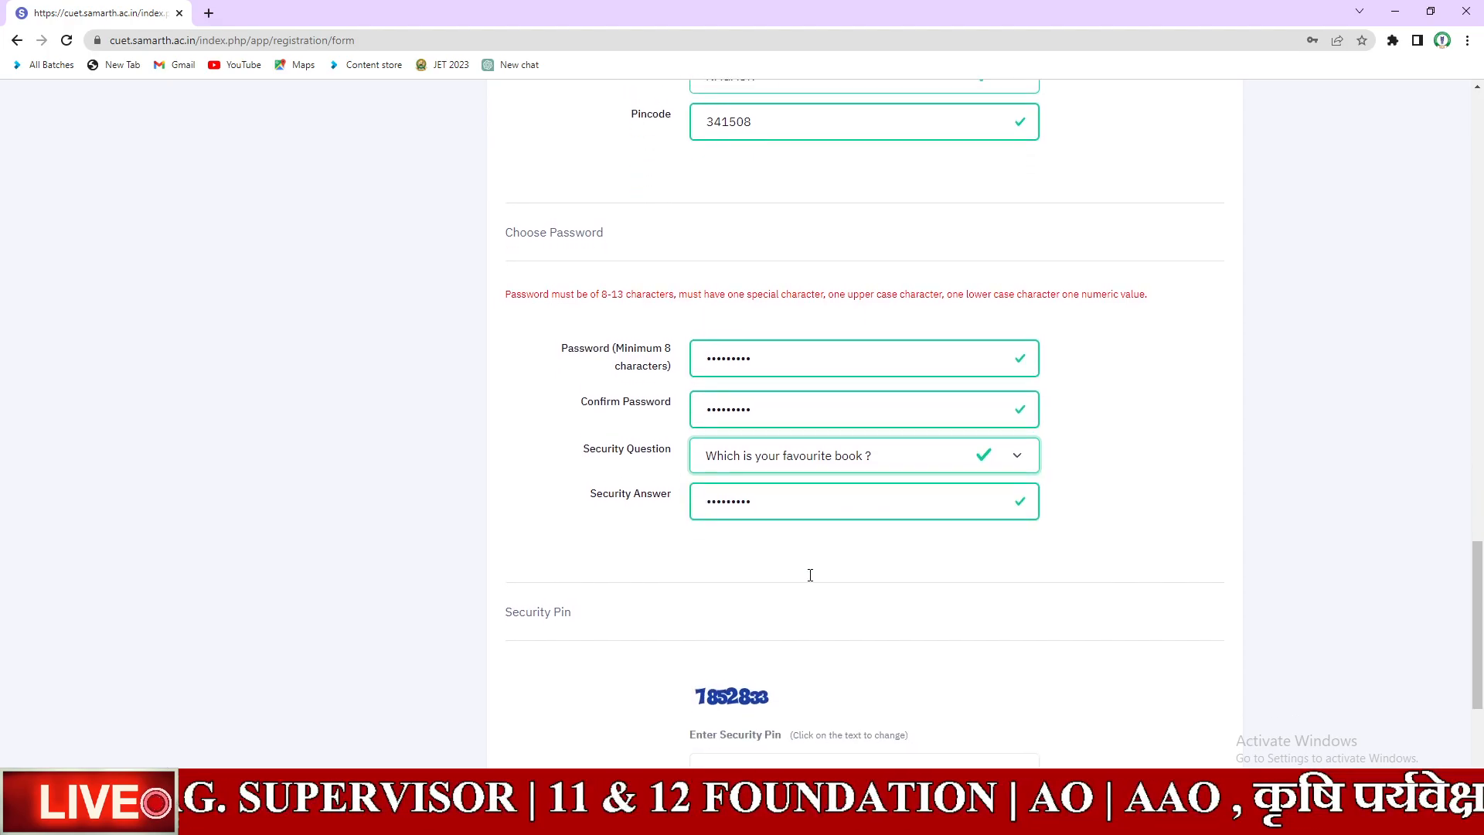
# - Enter the security pin shown in the captcha image and submit the registration form
pyautogui.click(811, 698)
pyautogui.write('7852')
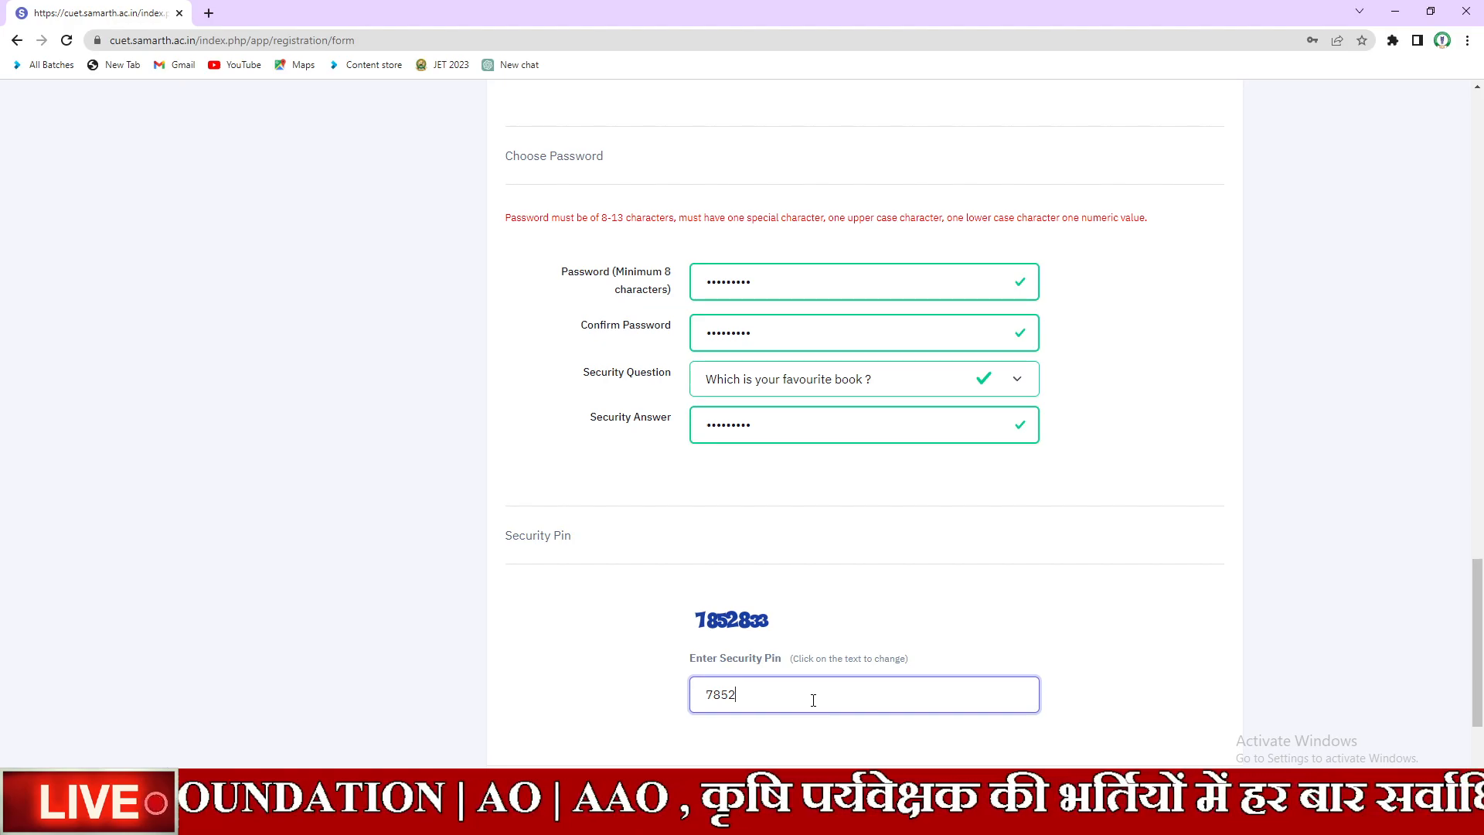
pyautogui.write('833')
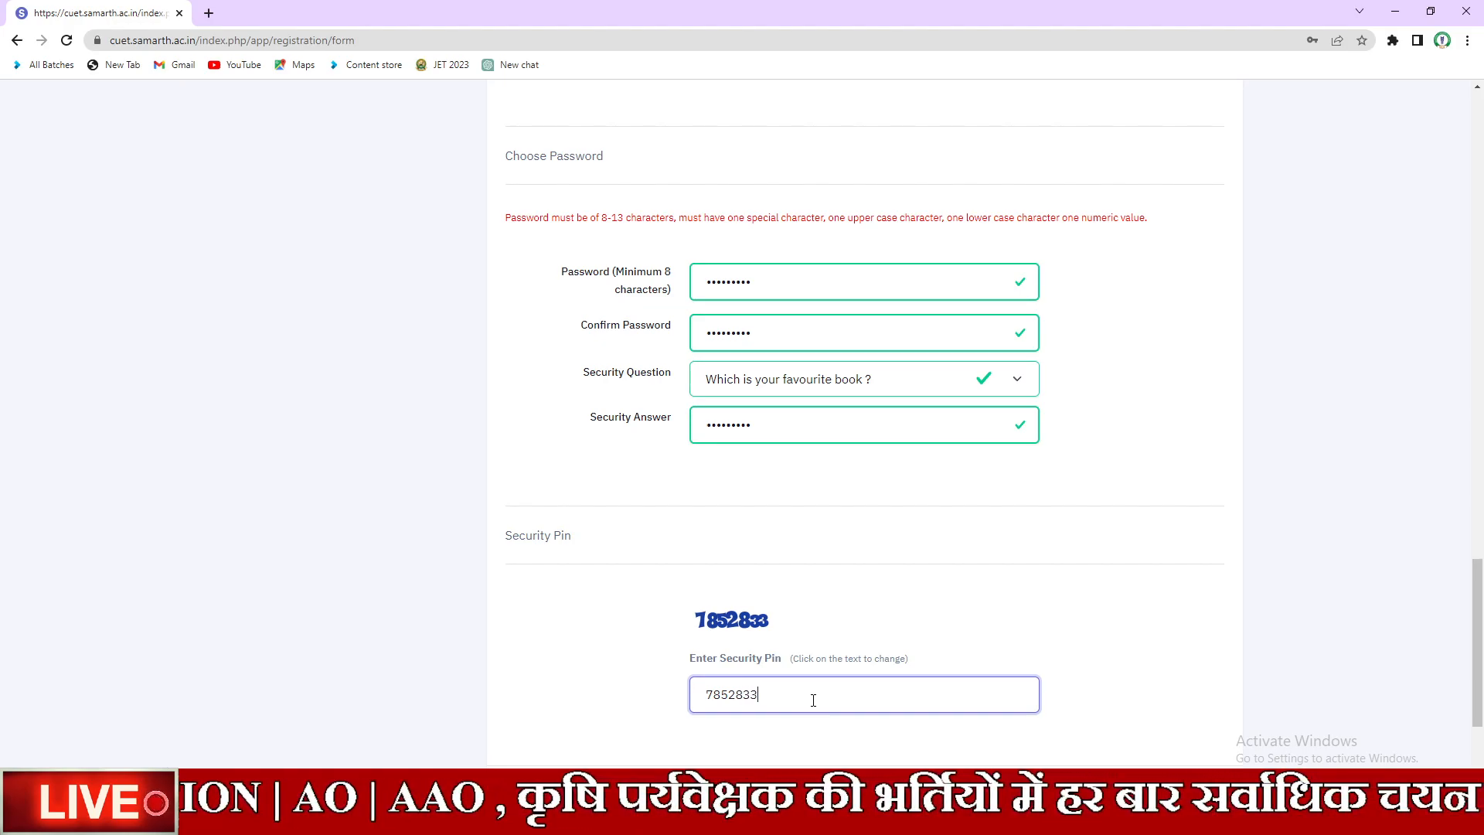
pyautogui.scroll(-2, 848, 689)
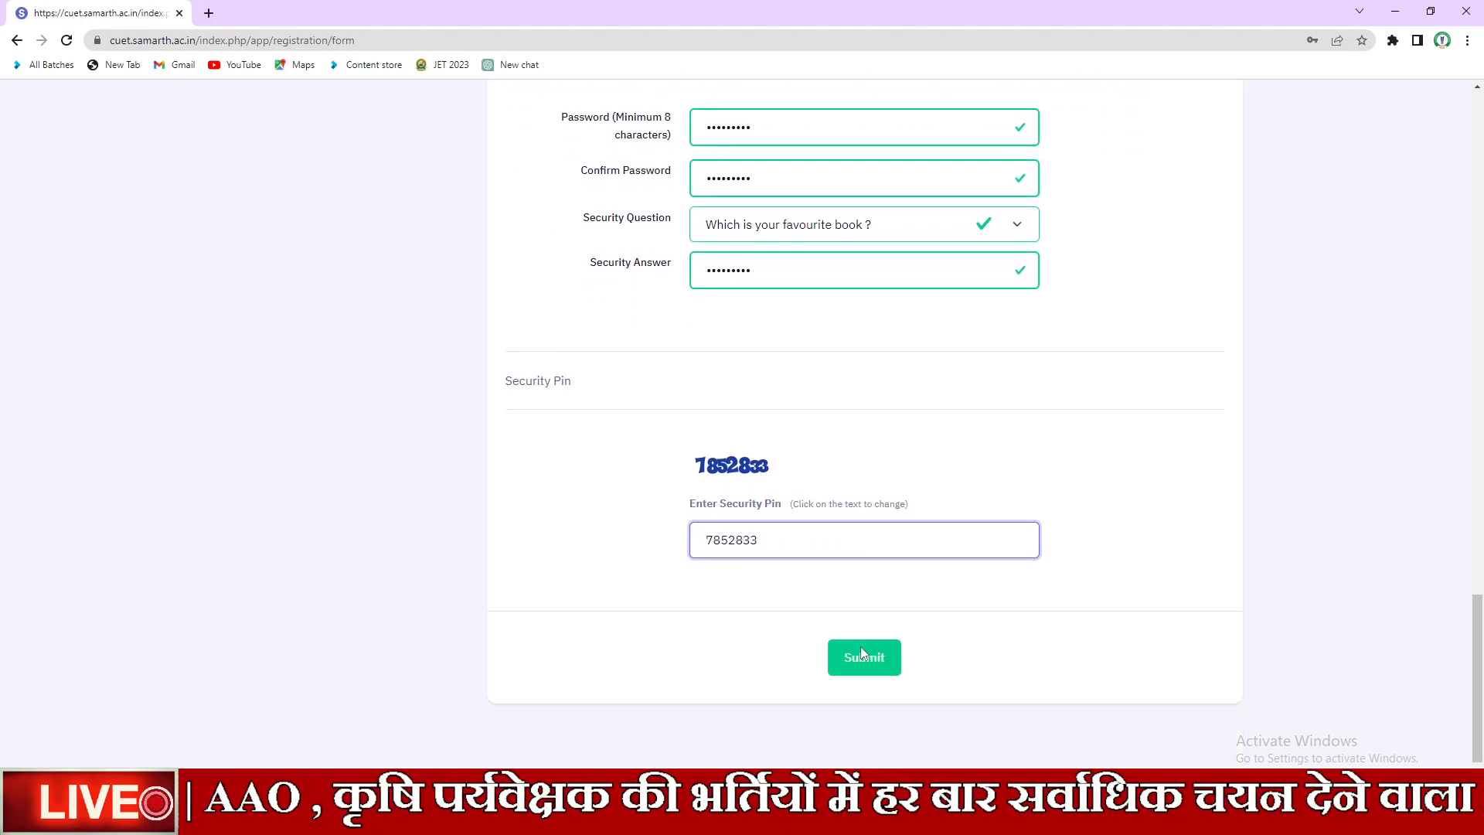
pyautogui.click(865, 659)
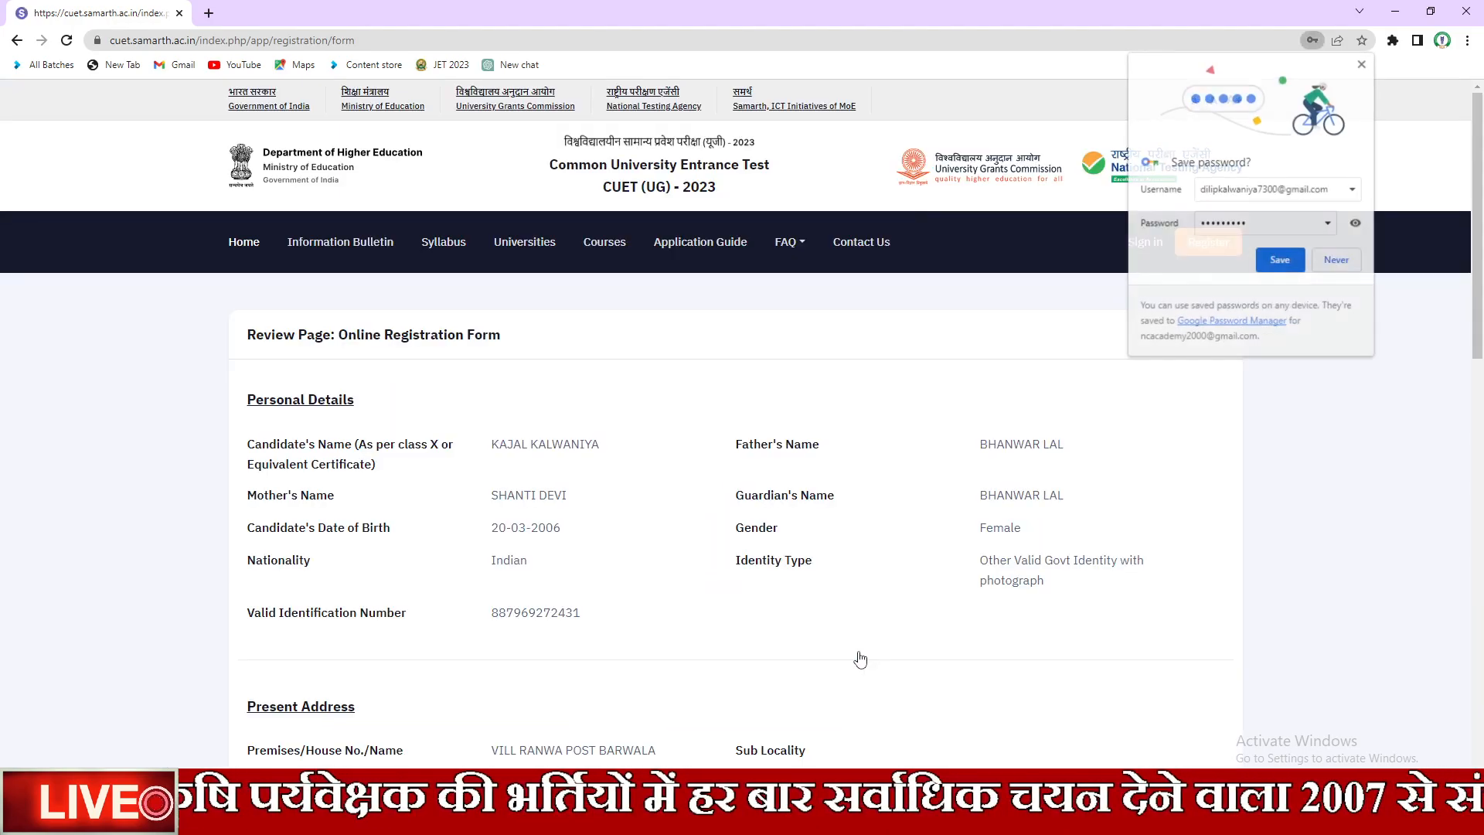
# - Dismiss Chrome's save-password prompt; tick My Name, Father Name, Email Address, Present Address and the declaration
pyautogui.click(1363, 63)
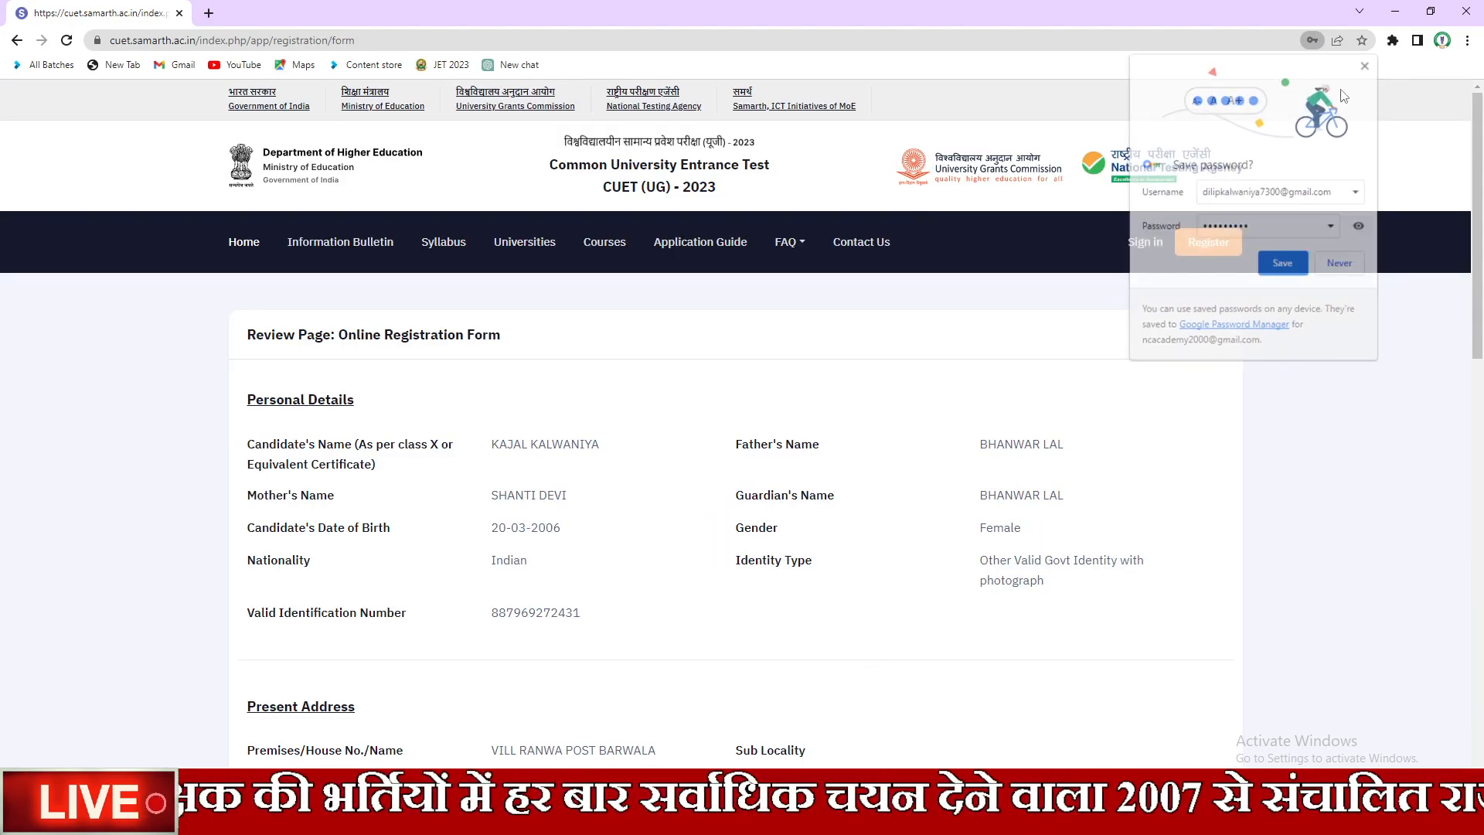
pyautogui.scroll(-1, 521, 491)
pyautogui.scroll(-4, 534, 495)
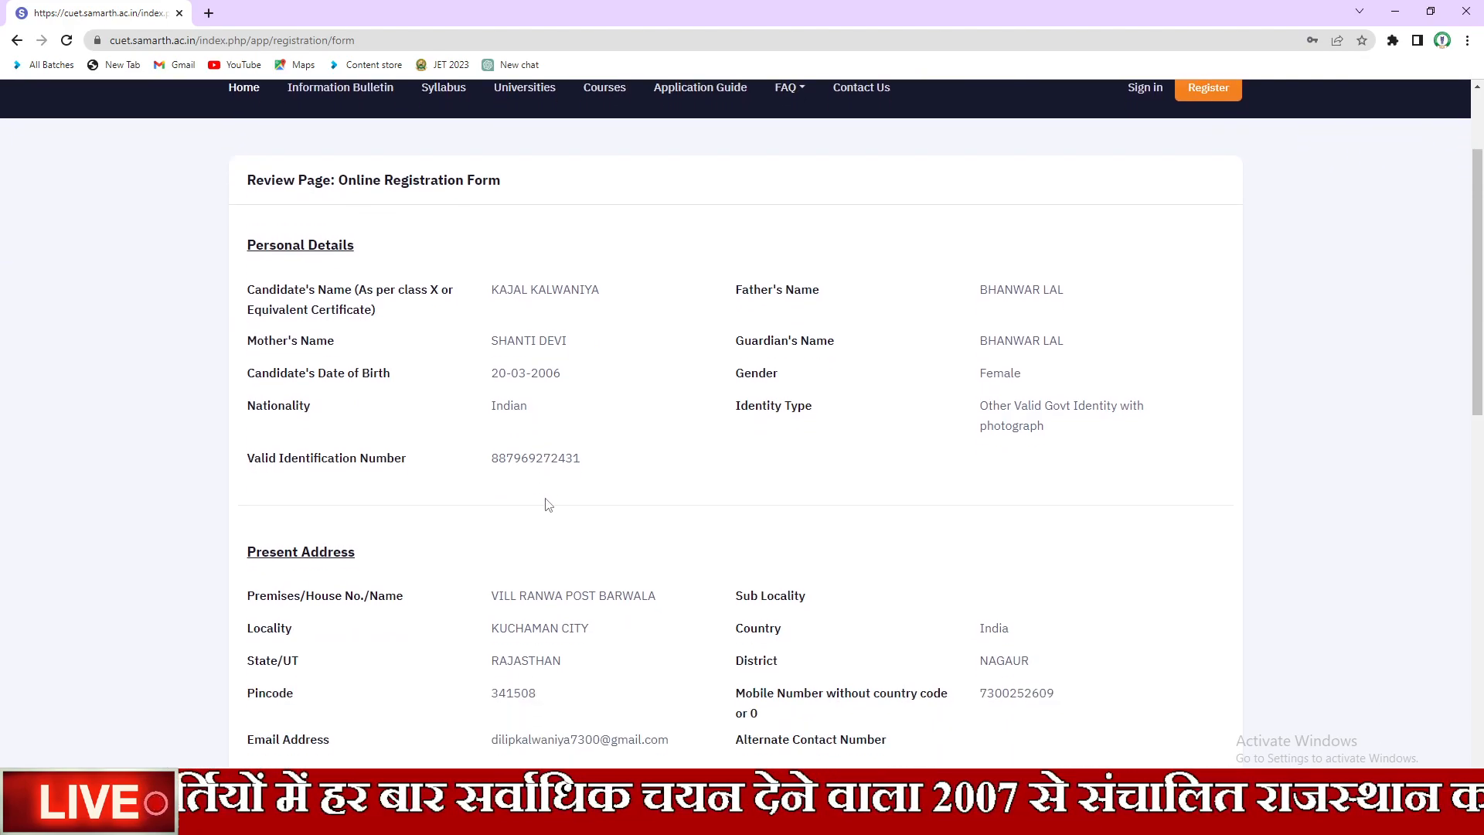
pyautogui.scroll(3, 563, 501)
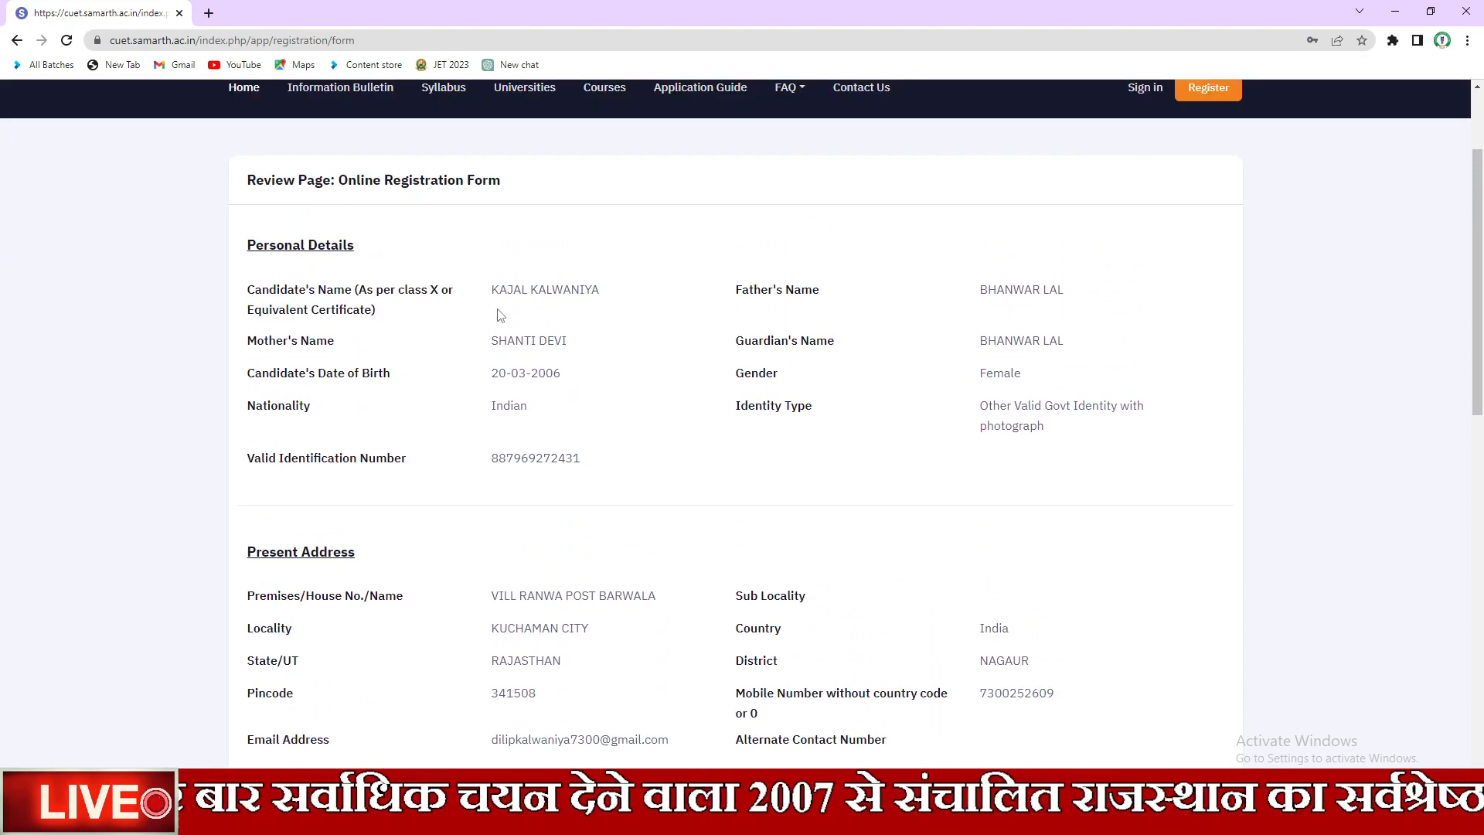
pyautogui.moveTo(492, 293); pyautogui.dragTo(653, 490)
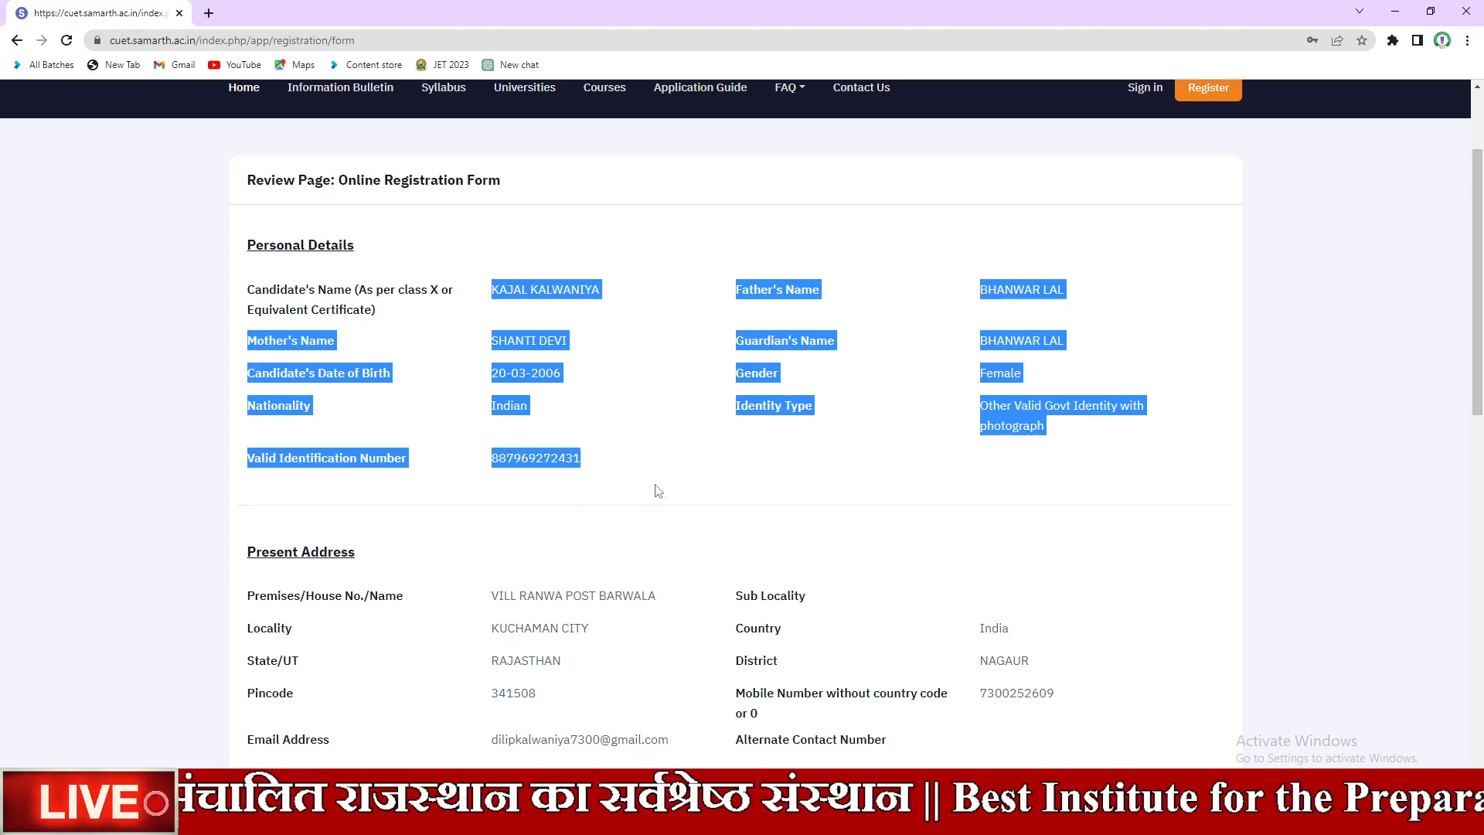
pyautogui.scroll(-5, 670, 471)
pyautogui.scroll(-5, 671, 472)
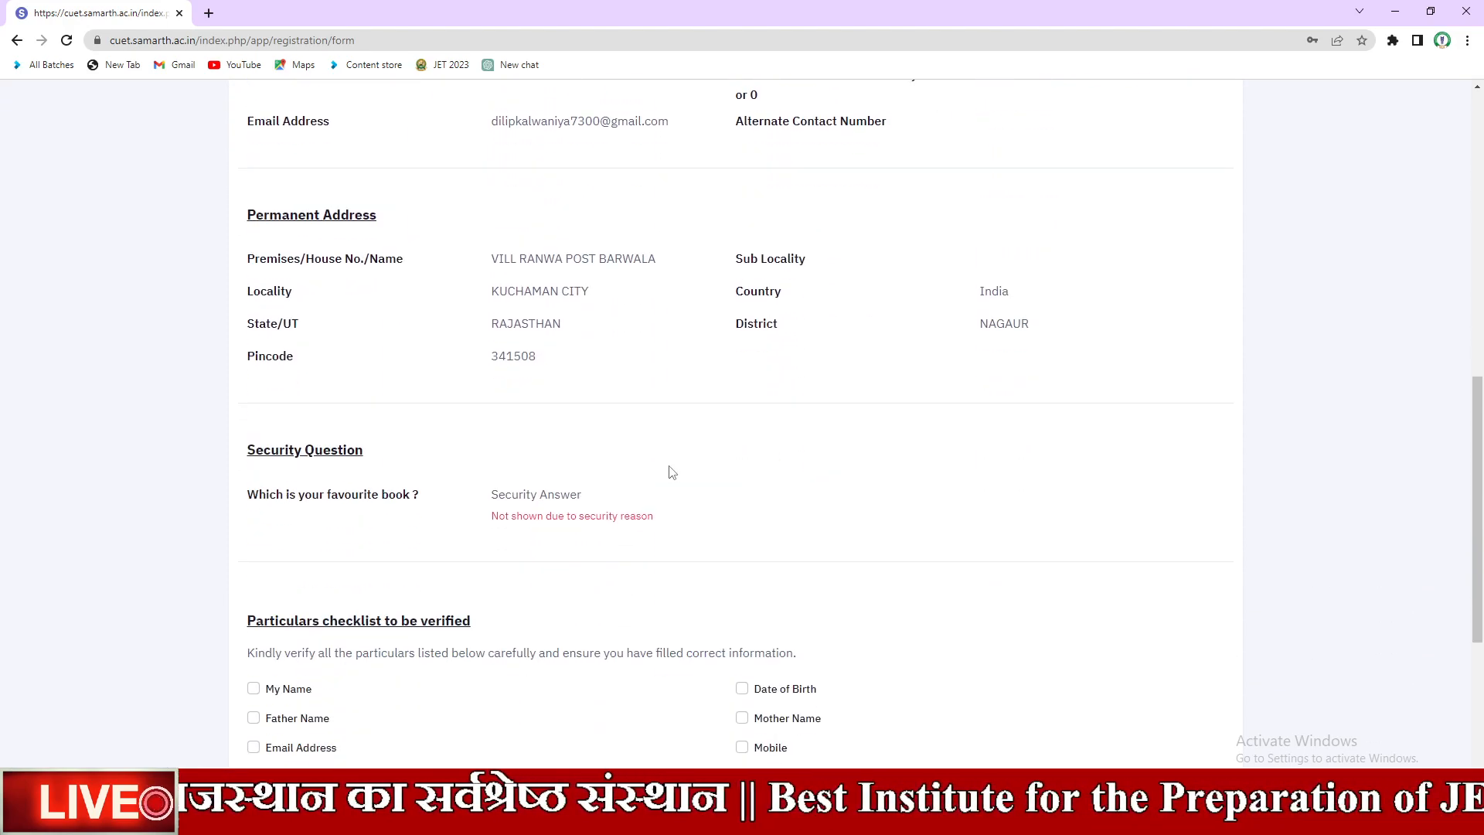
pyautogui.click(253, 456)
pyautogui.click(253, 485)
pyautogui.click(254, 515)
pyautogui.click(254, 545)
pyautogui.click(254, 573)
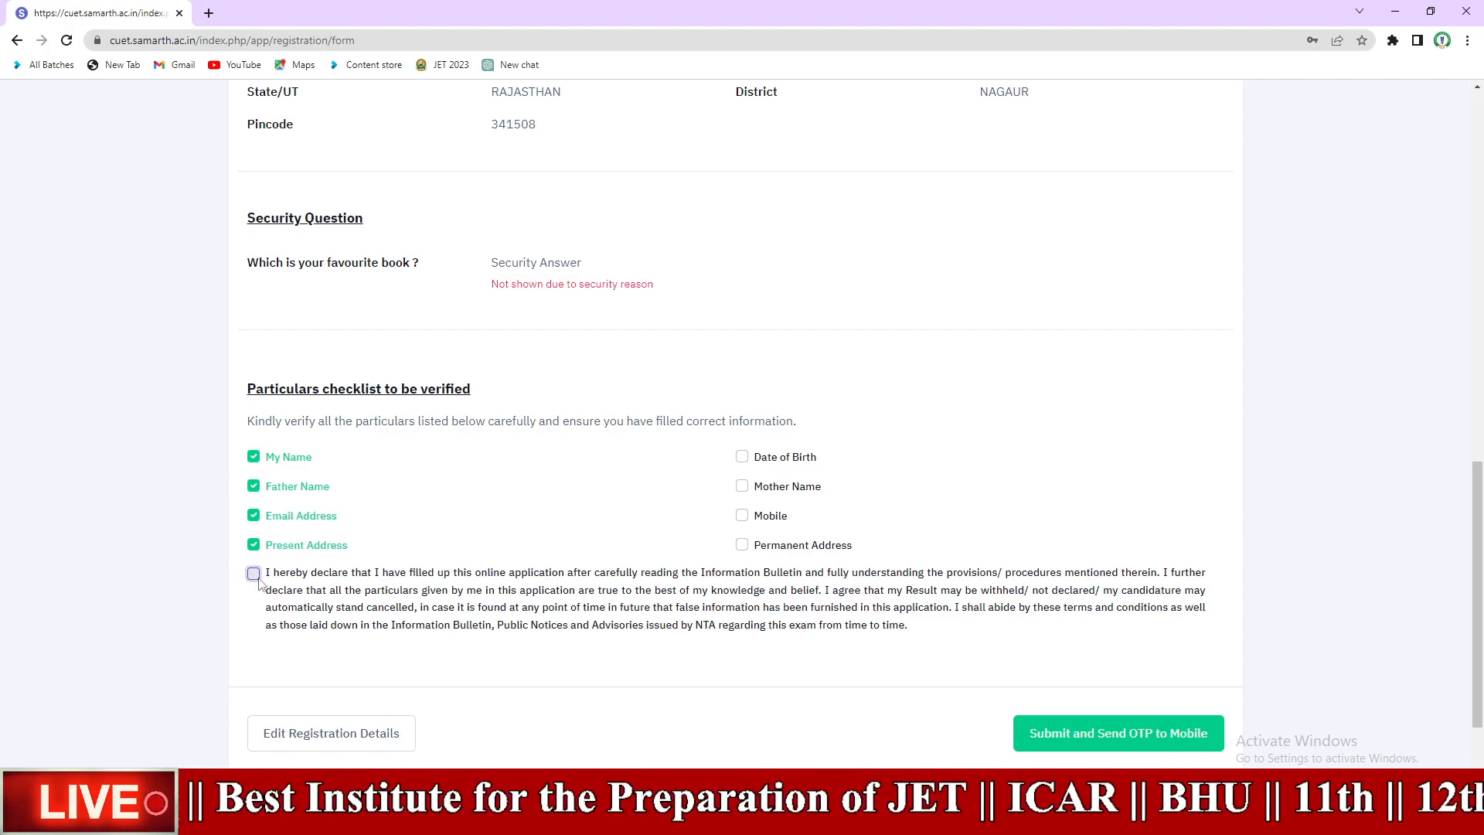
# - Tick Date of Birth, Mother Name, Mobile and Permanent Address, then submit to request a mobile OTP
pyautogui.click(743, 456)
pyautogui.click(742, 485)
pyautogui.click(742, 515)
pyautogui.click(743, 545)
pyautogui.scroll(-2, 742, 544)
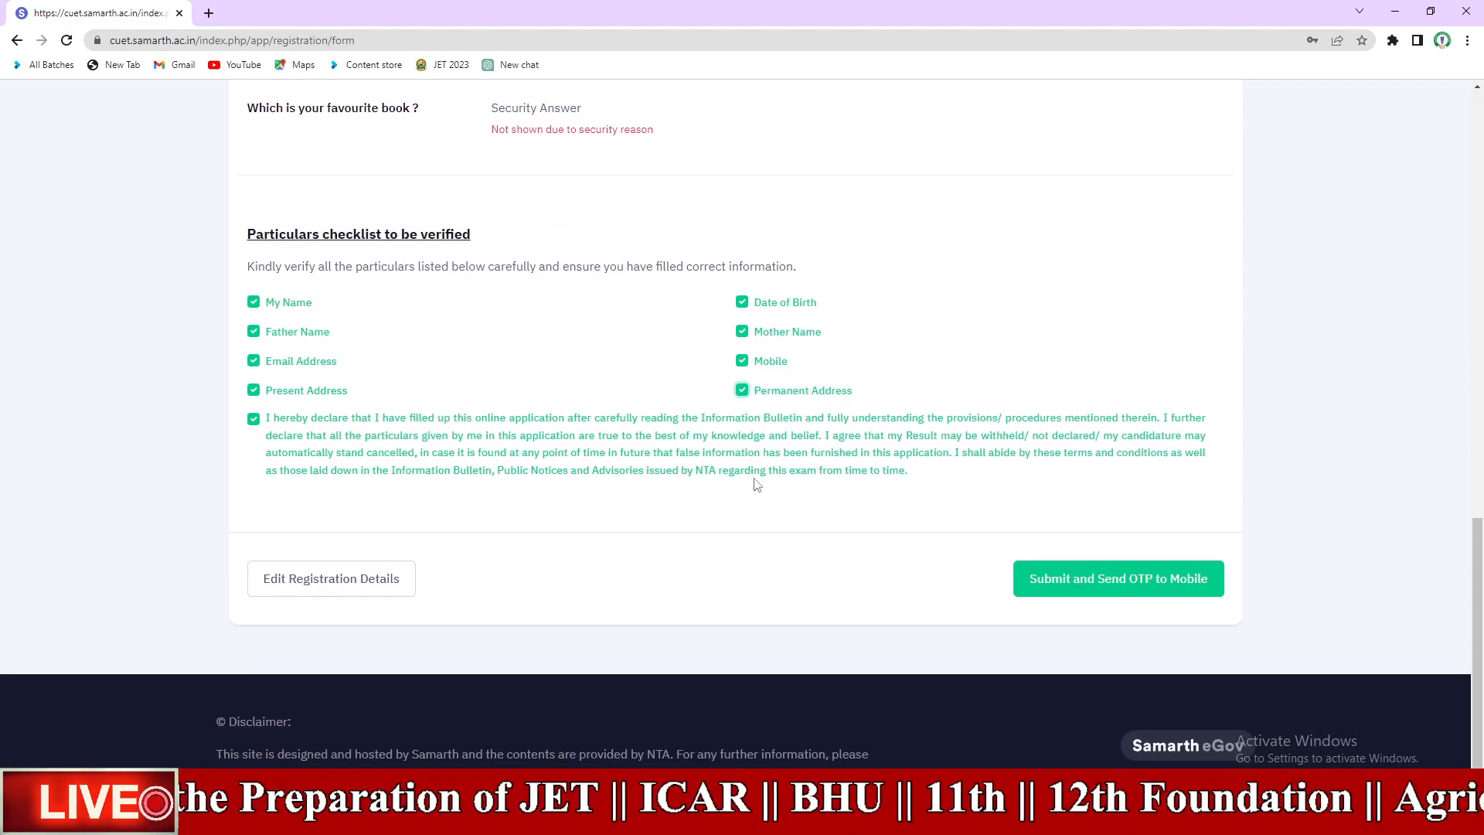
pyautogui.click(1132, 595)
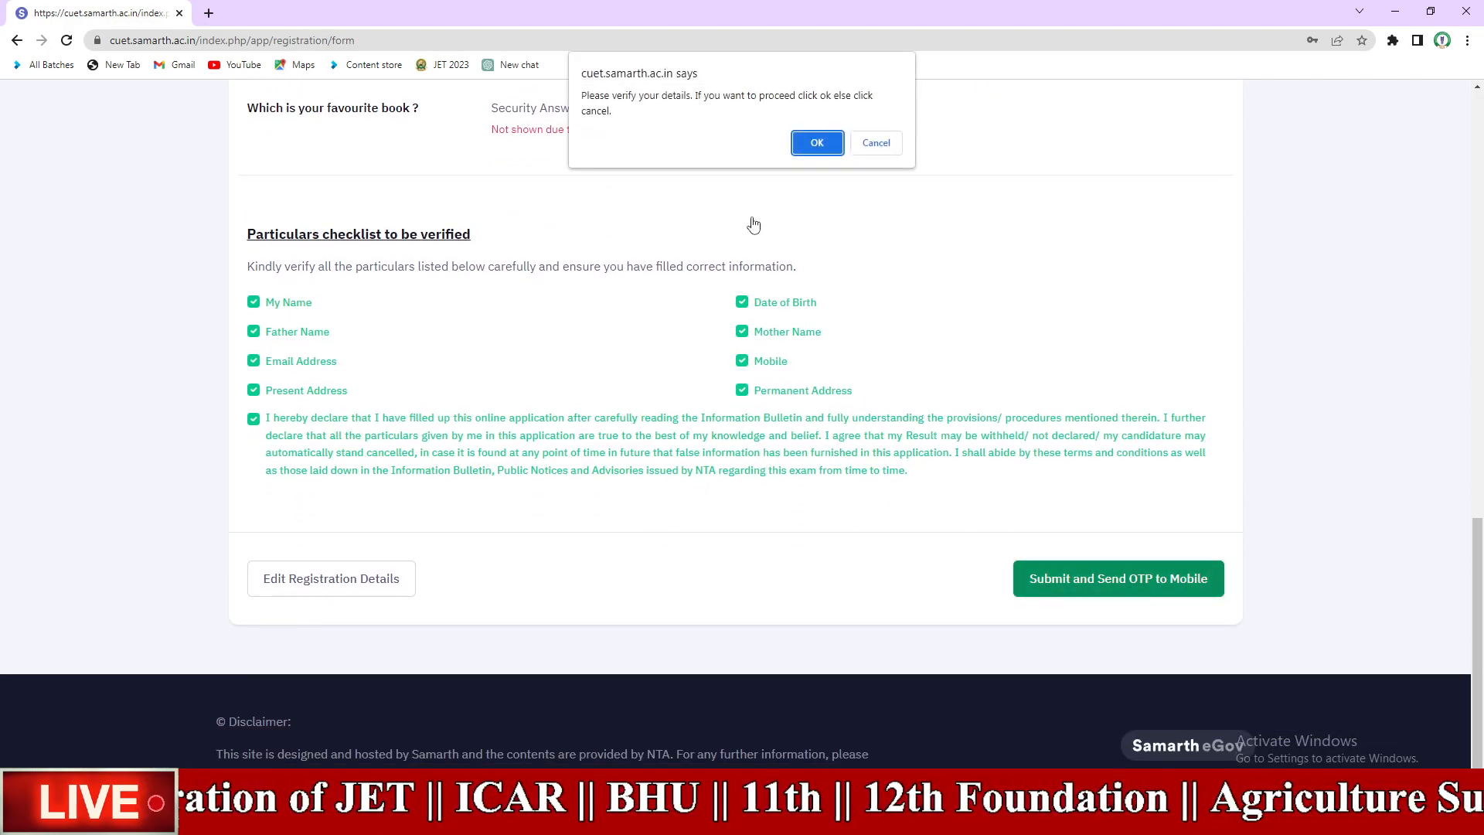
# - Confirm proceeding to the mobile OTP verification step
pyautogui.click(812, 139)
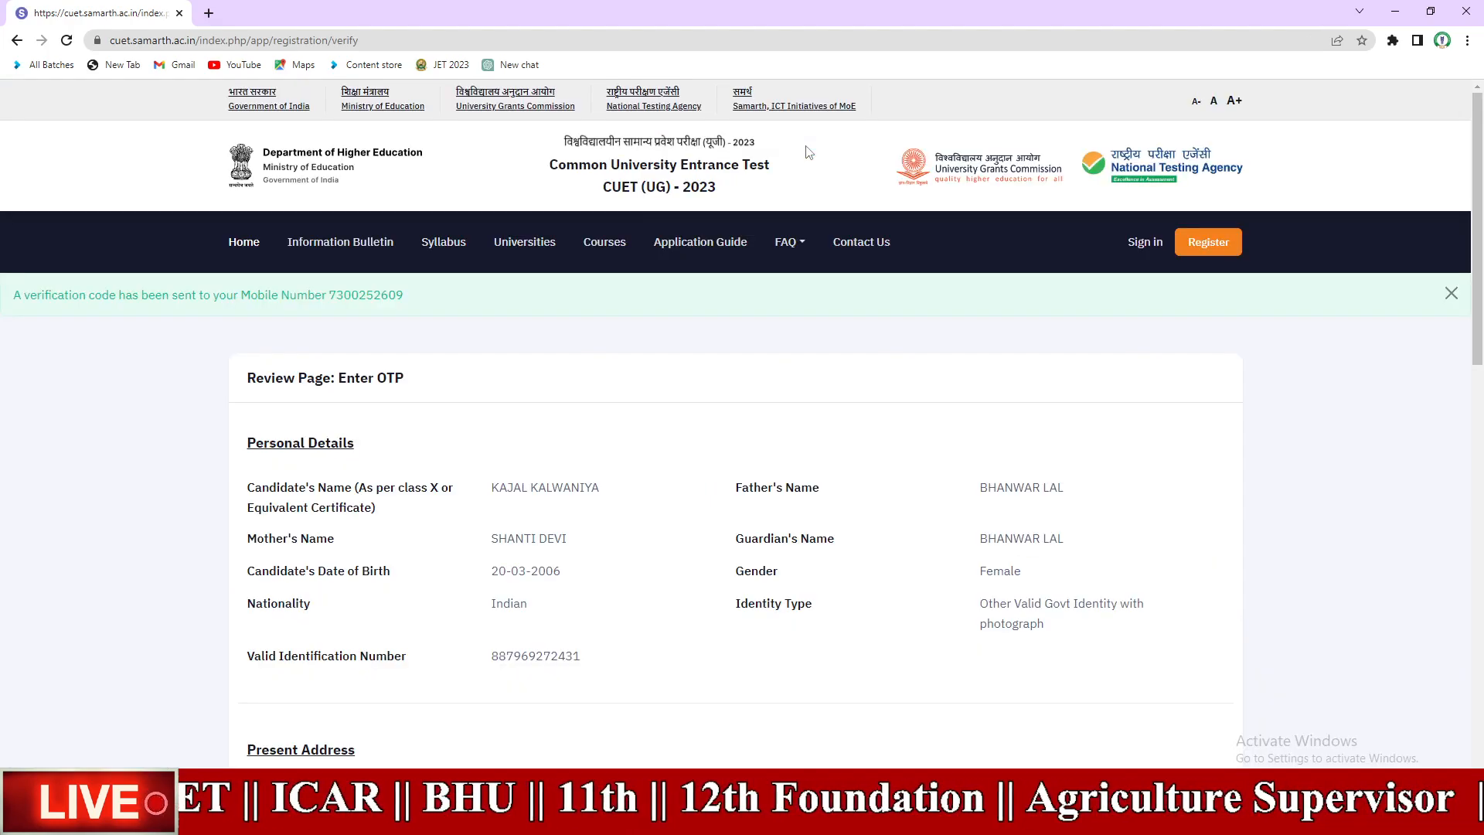
pyautogui.scroll(-8, 773, 407)
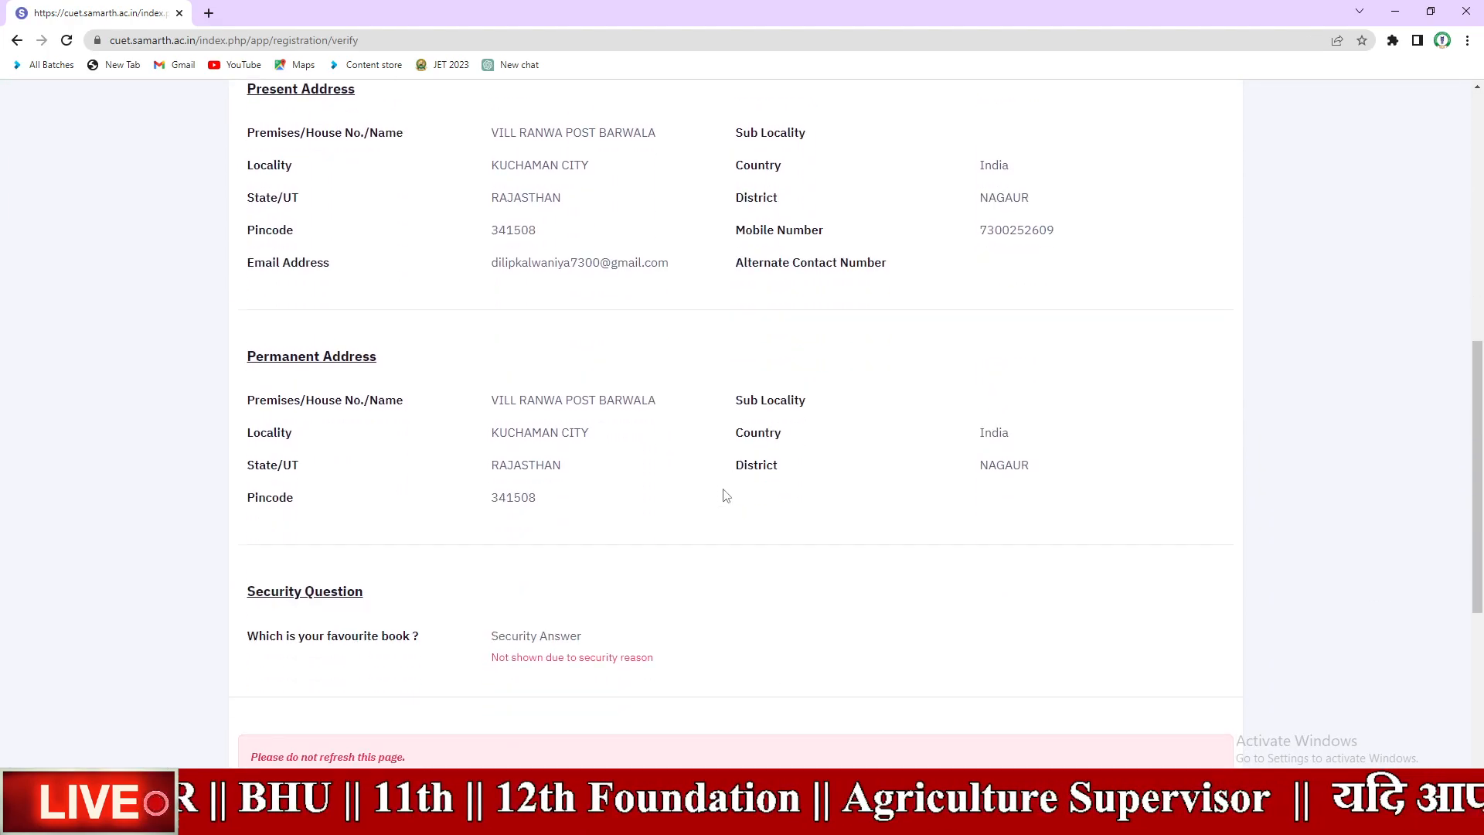
pyautogui.scroll(-4, 727, 495)
pyautogui.scroll(-1, 727, 495)
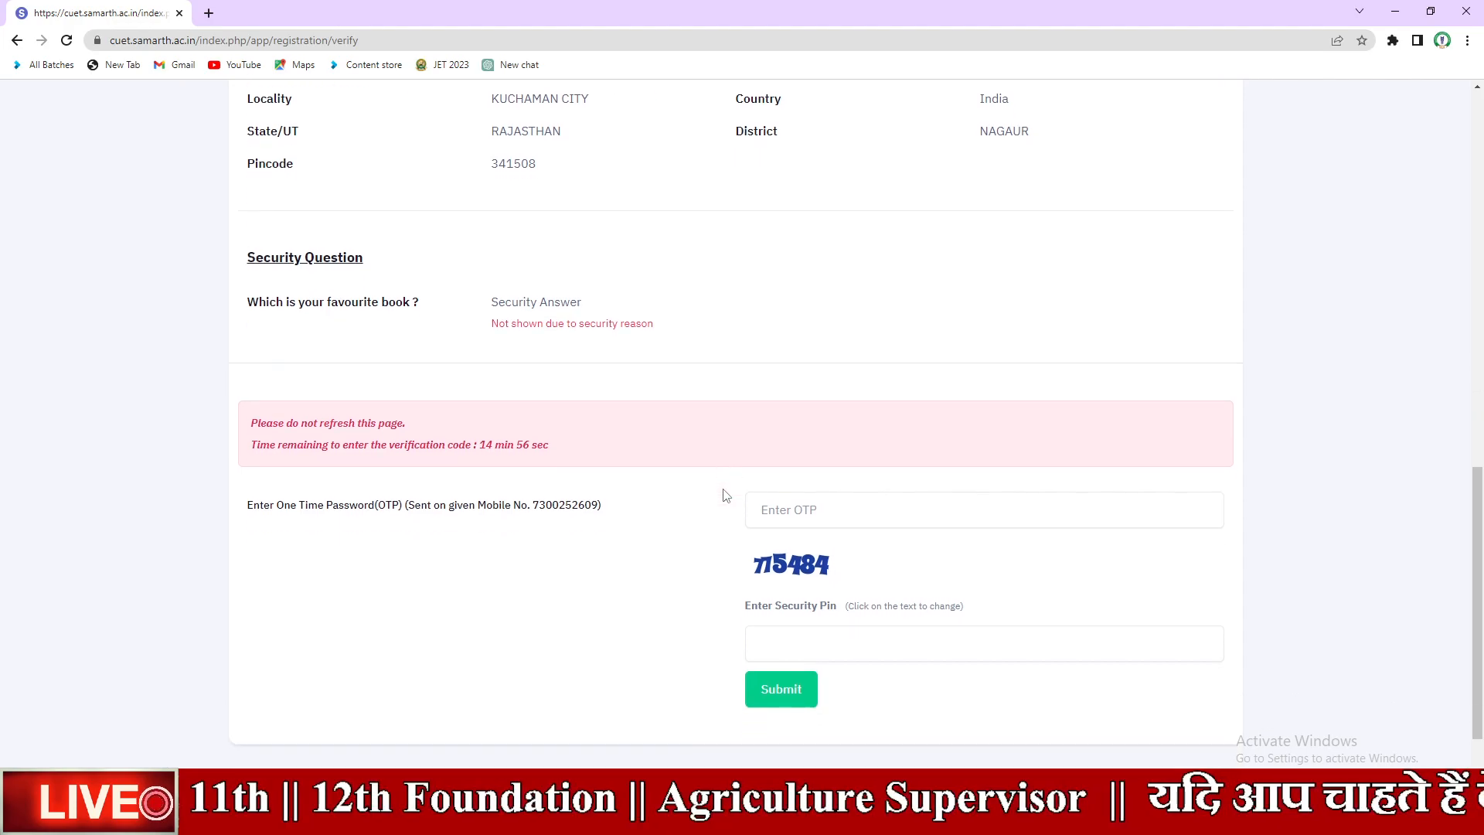
# - Enter the mobile OTP received by SMS and the captcha security pin
pyautogui.click(773, 500)
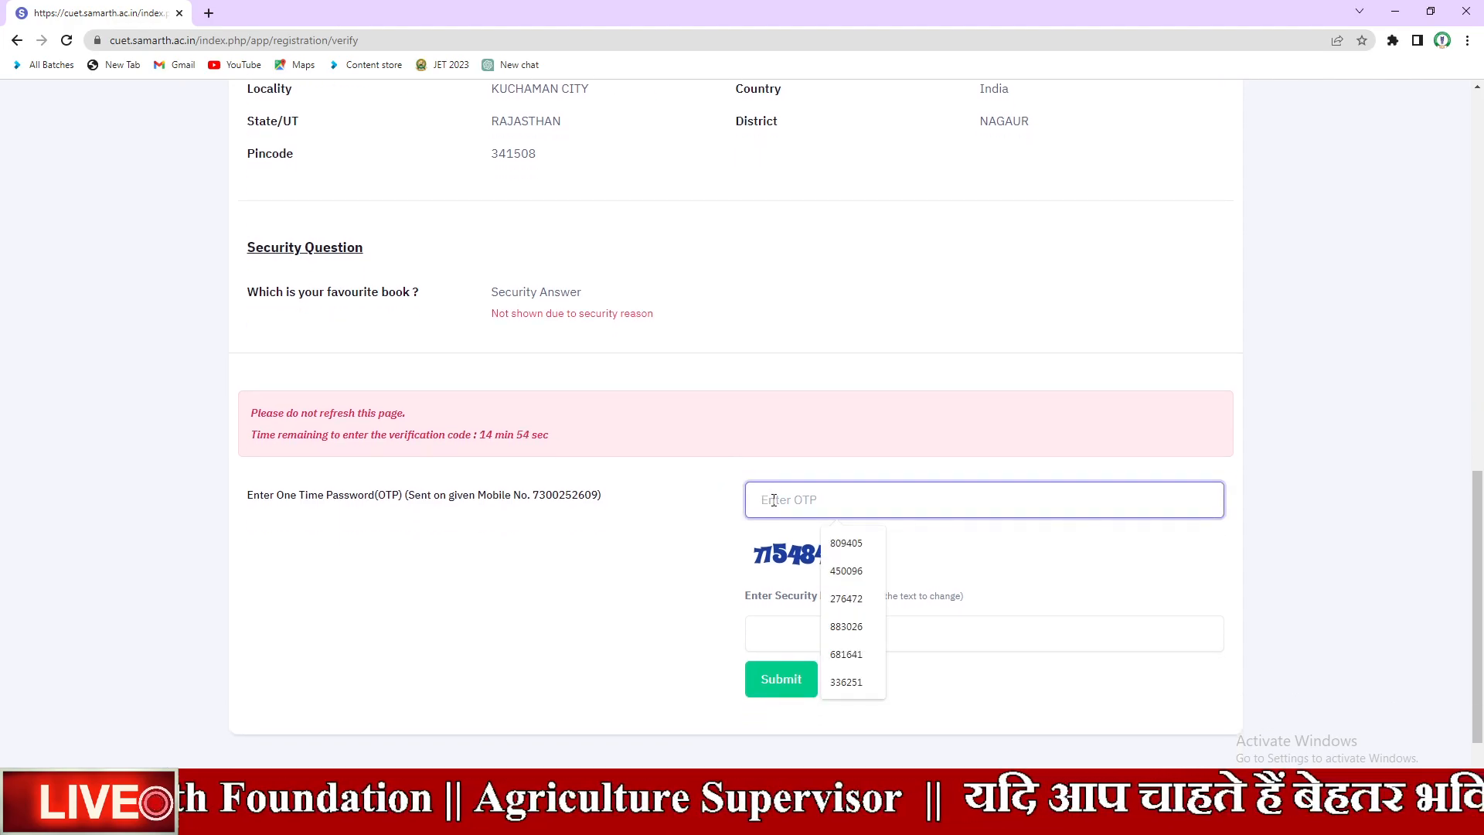
pyautogui.click(783, 631)
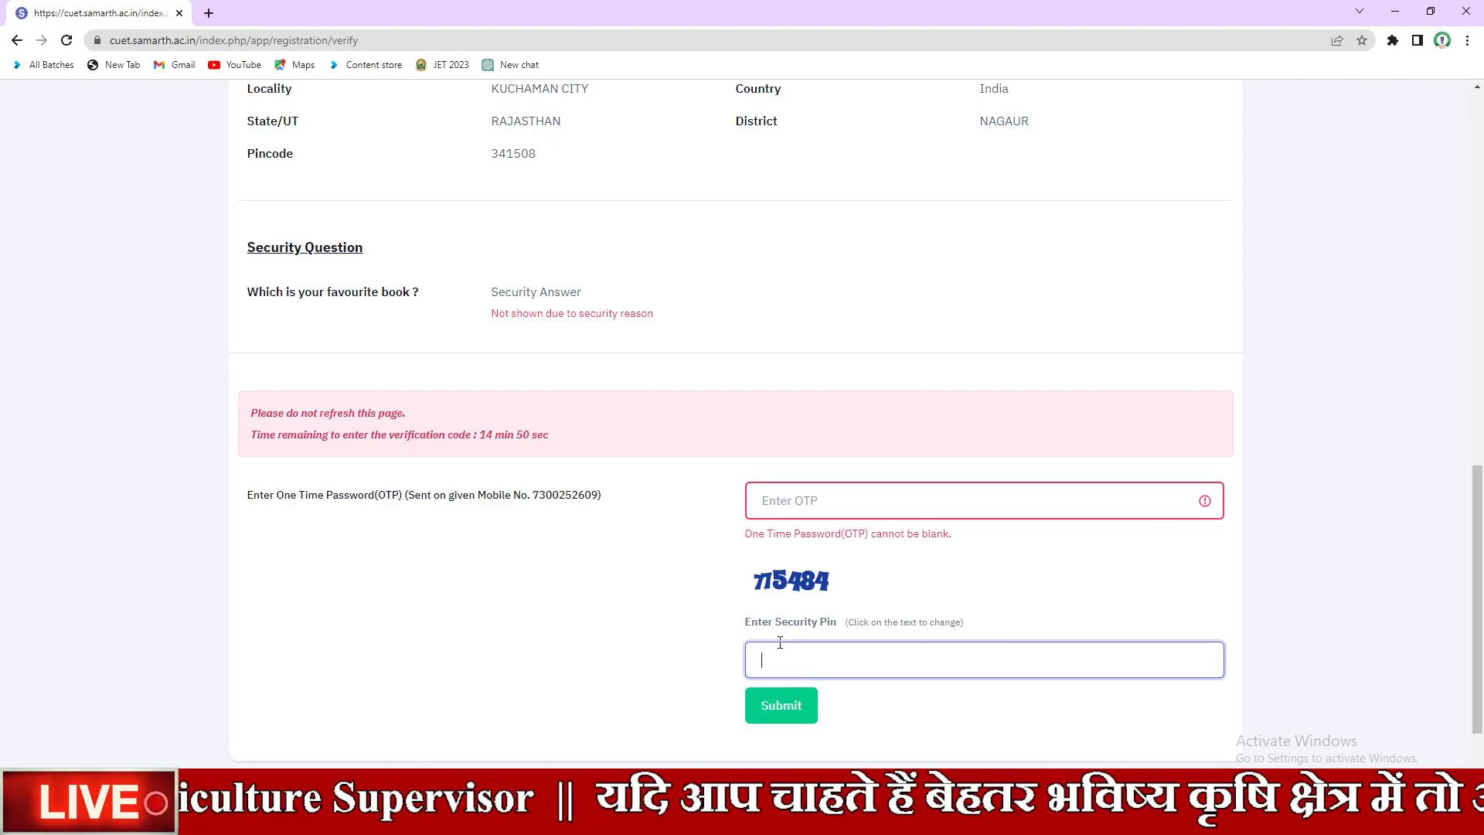
pyautogui.click(761, 502)
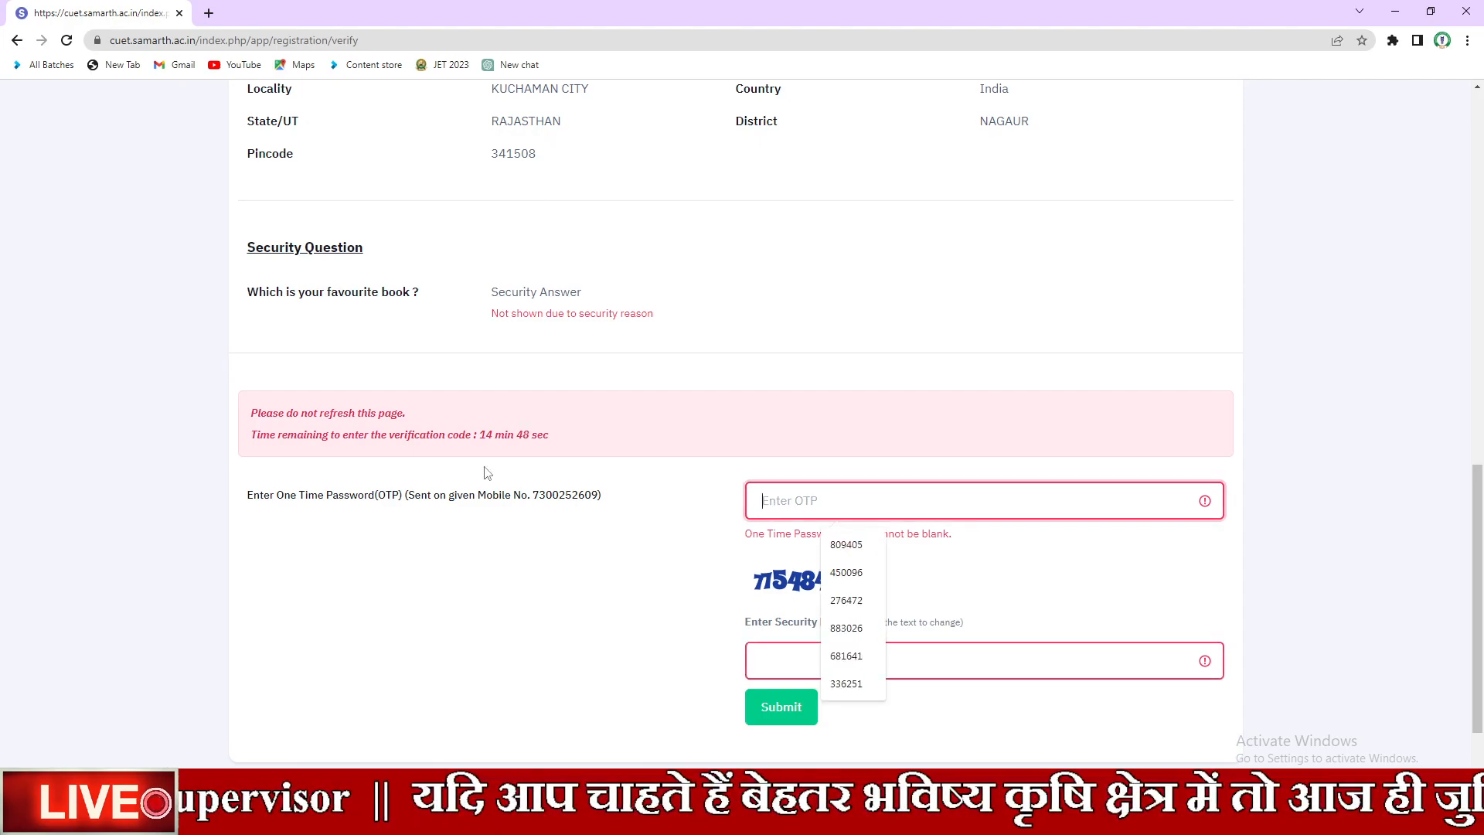
pyautogui.moveTo(470, 434); pyautogui.dragTo(546, 437)
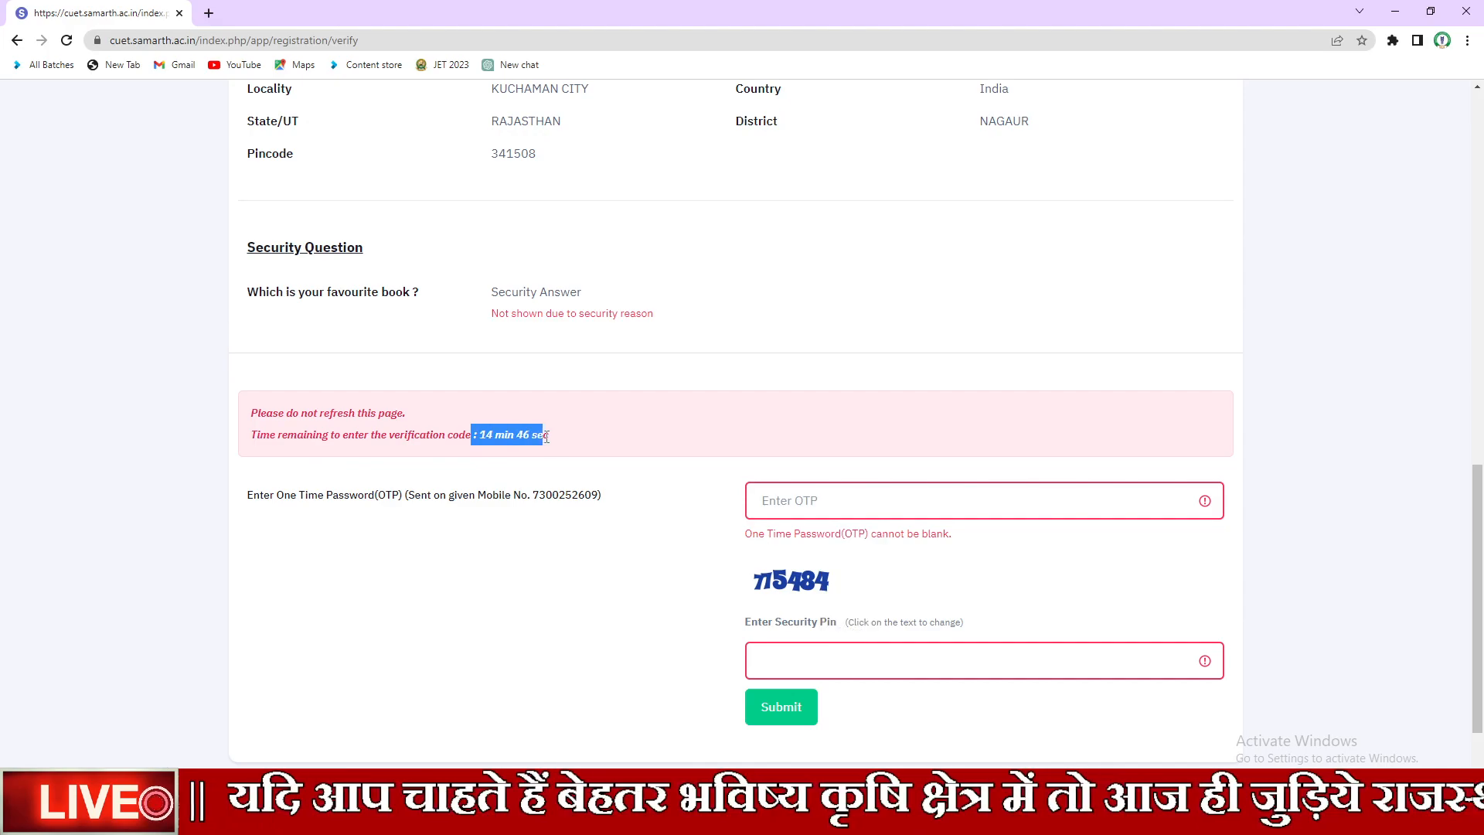
pyautogui.click(560, 437)
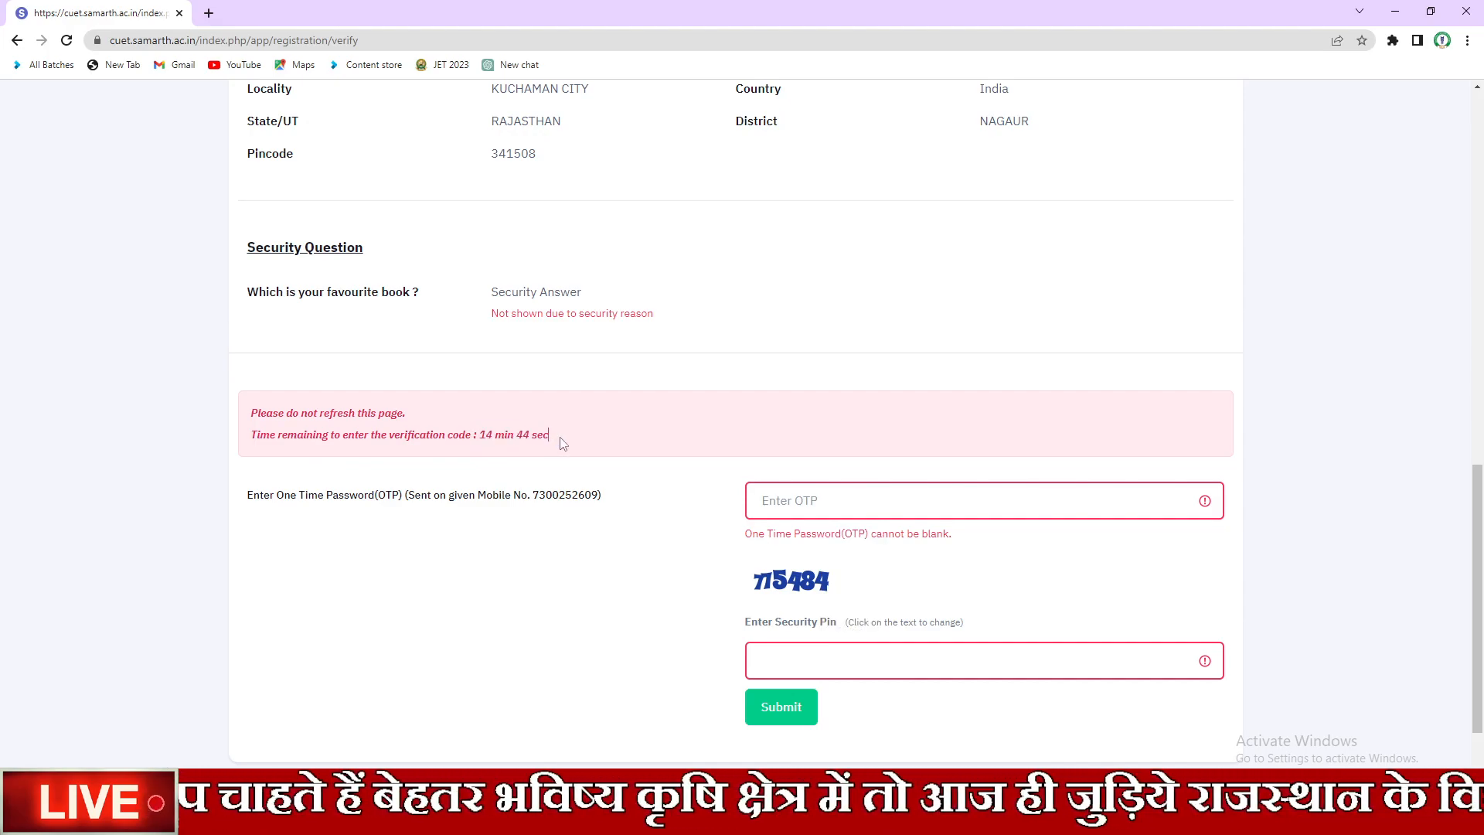
pyautogui.click(781, 504)
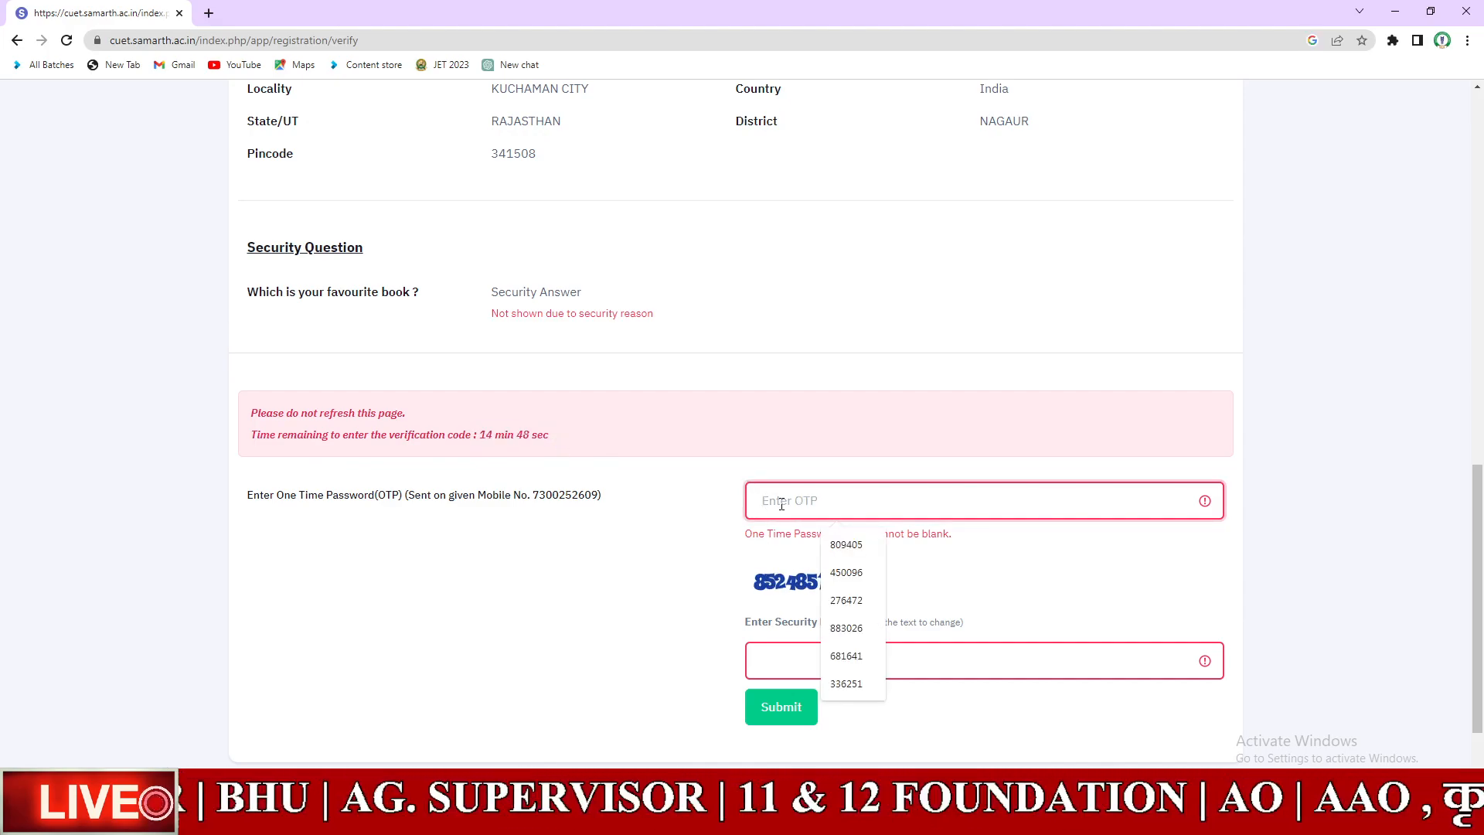
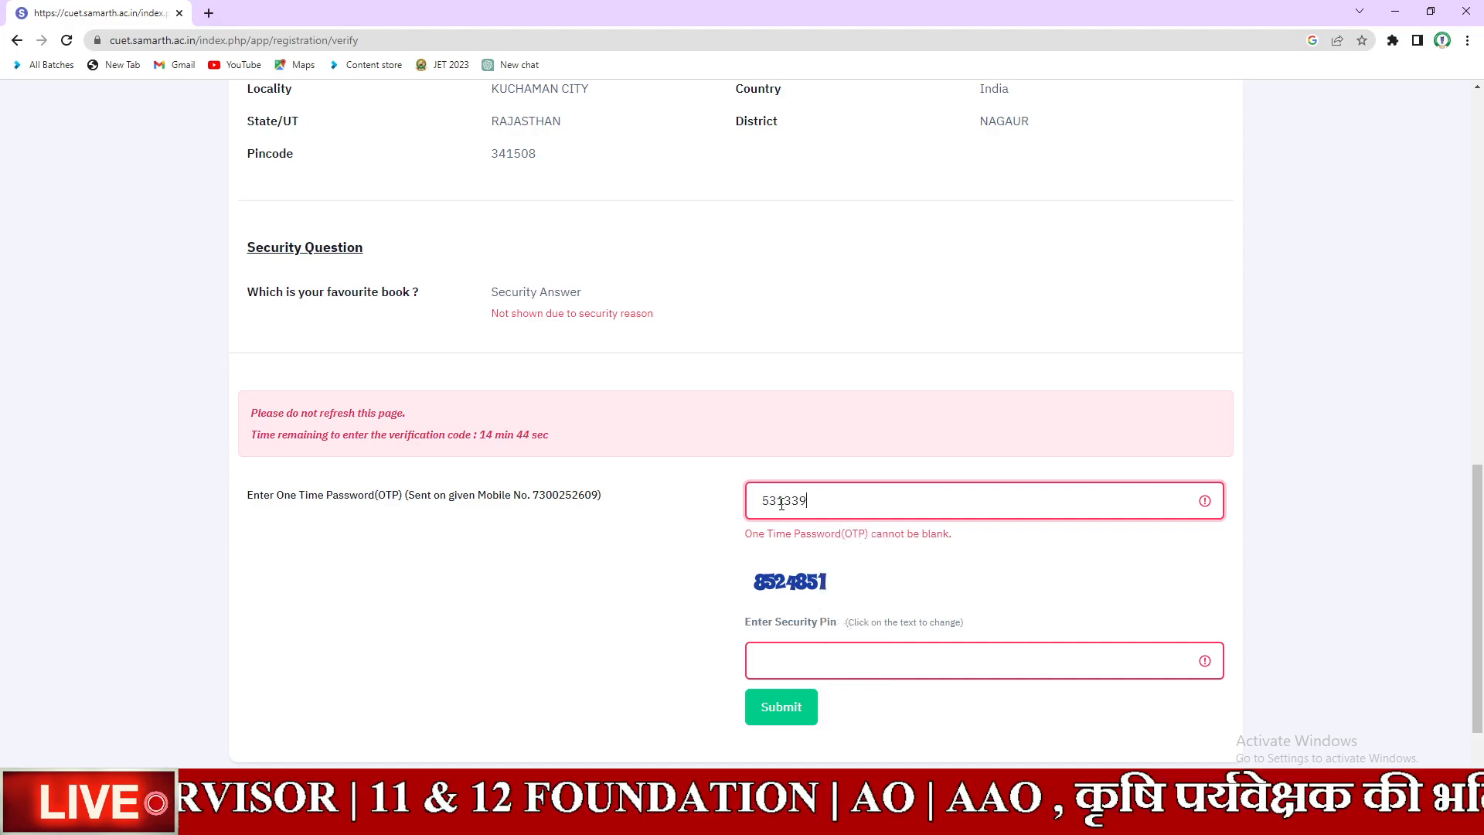
pyautogui.click(824, 651)
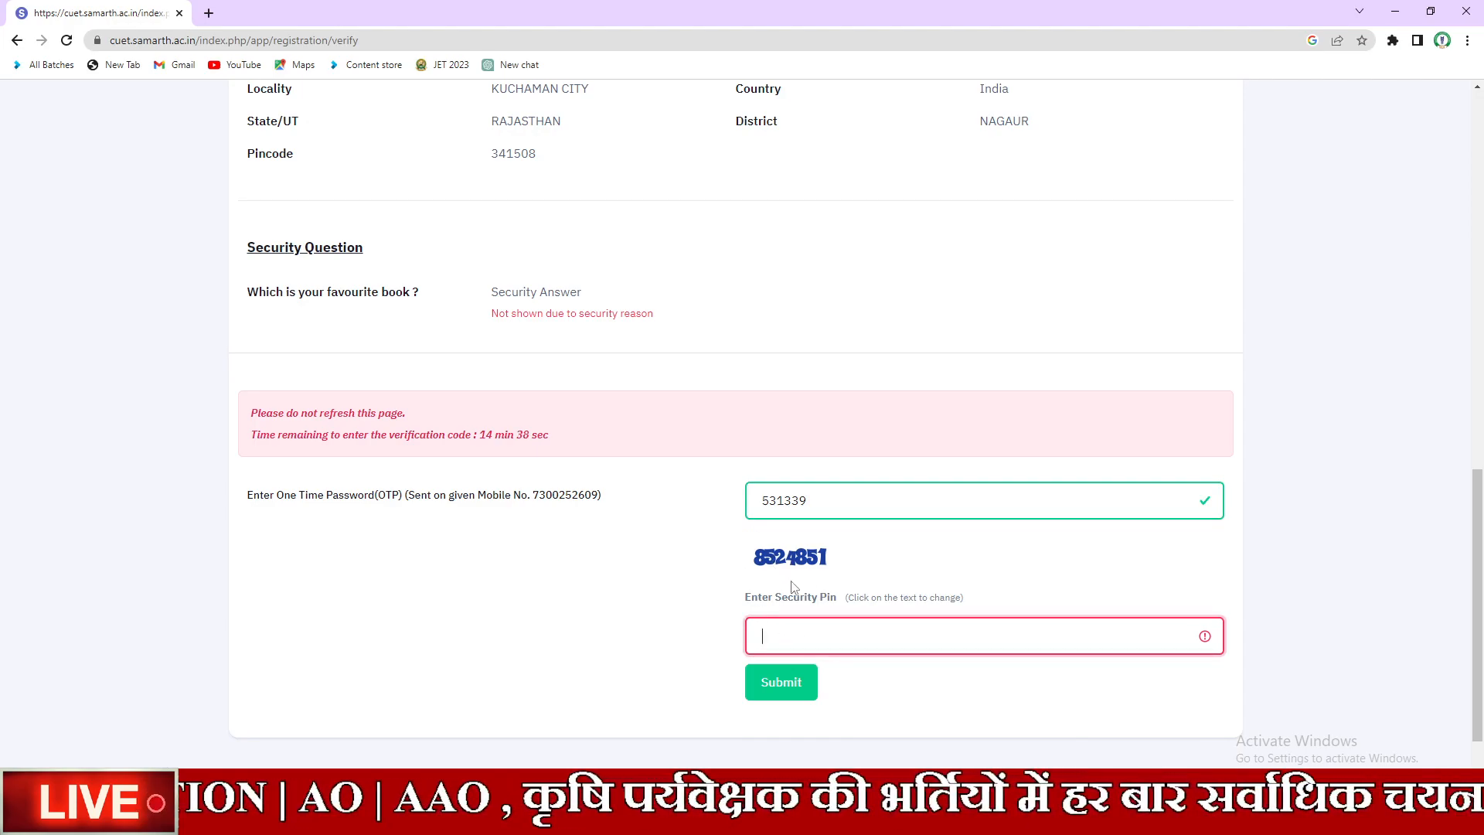
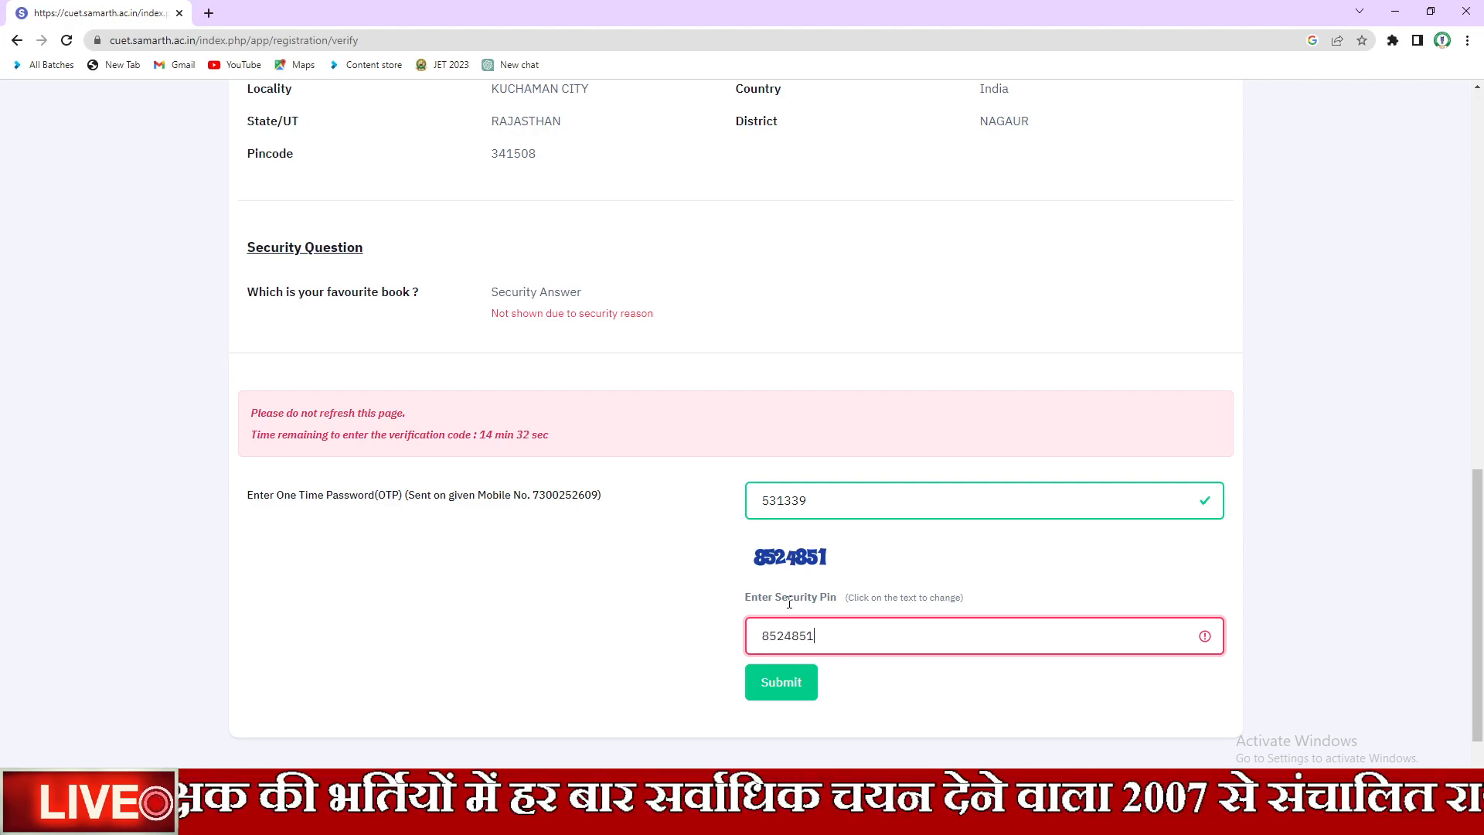
# - Submit the OTP and pin, then select the application number on the dashboard
pyautogui.click(779, 687)
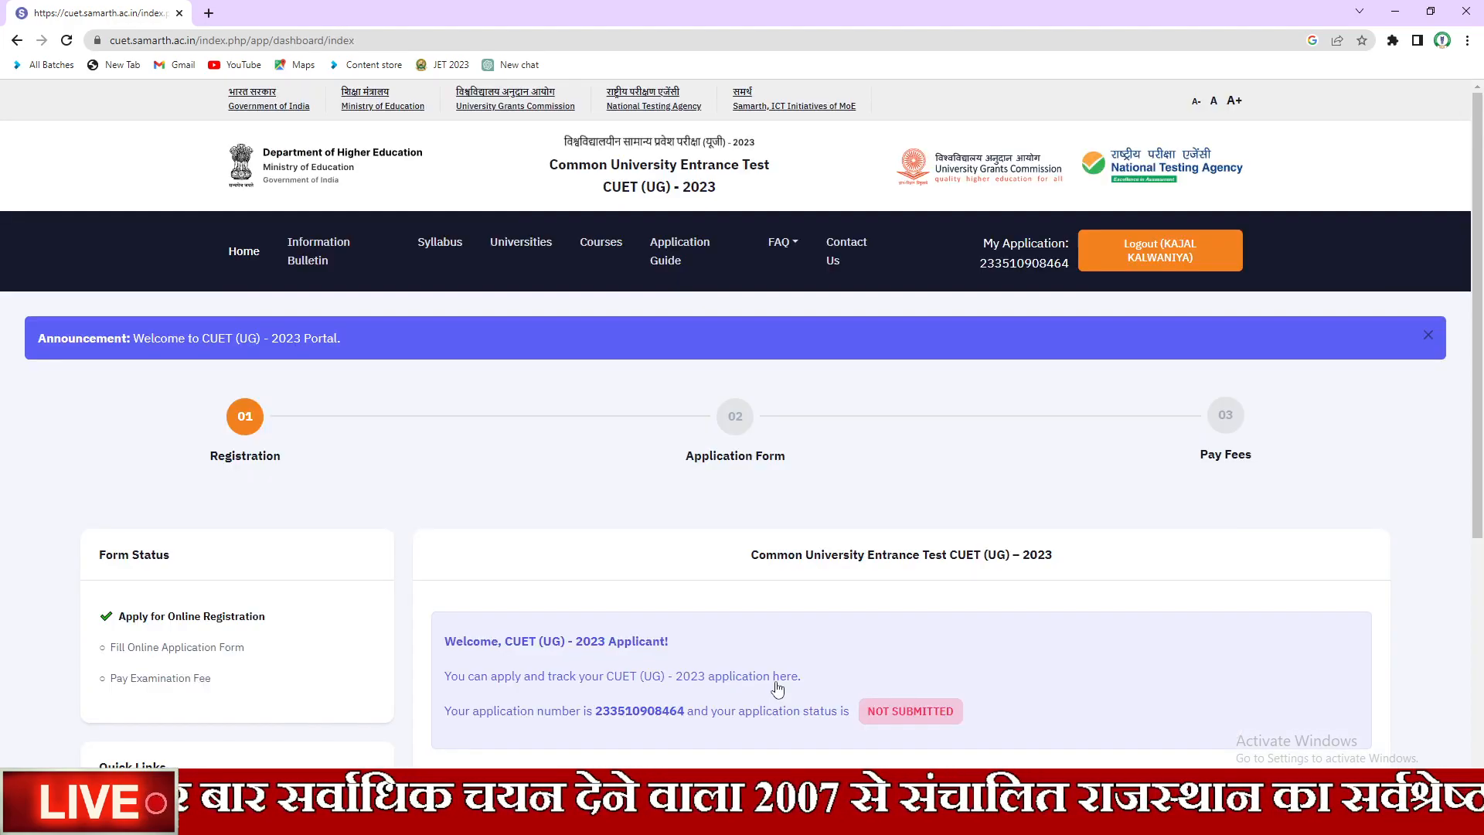
pyautogui.scroll(-2, 659, 633)
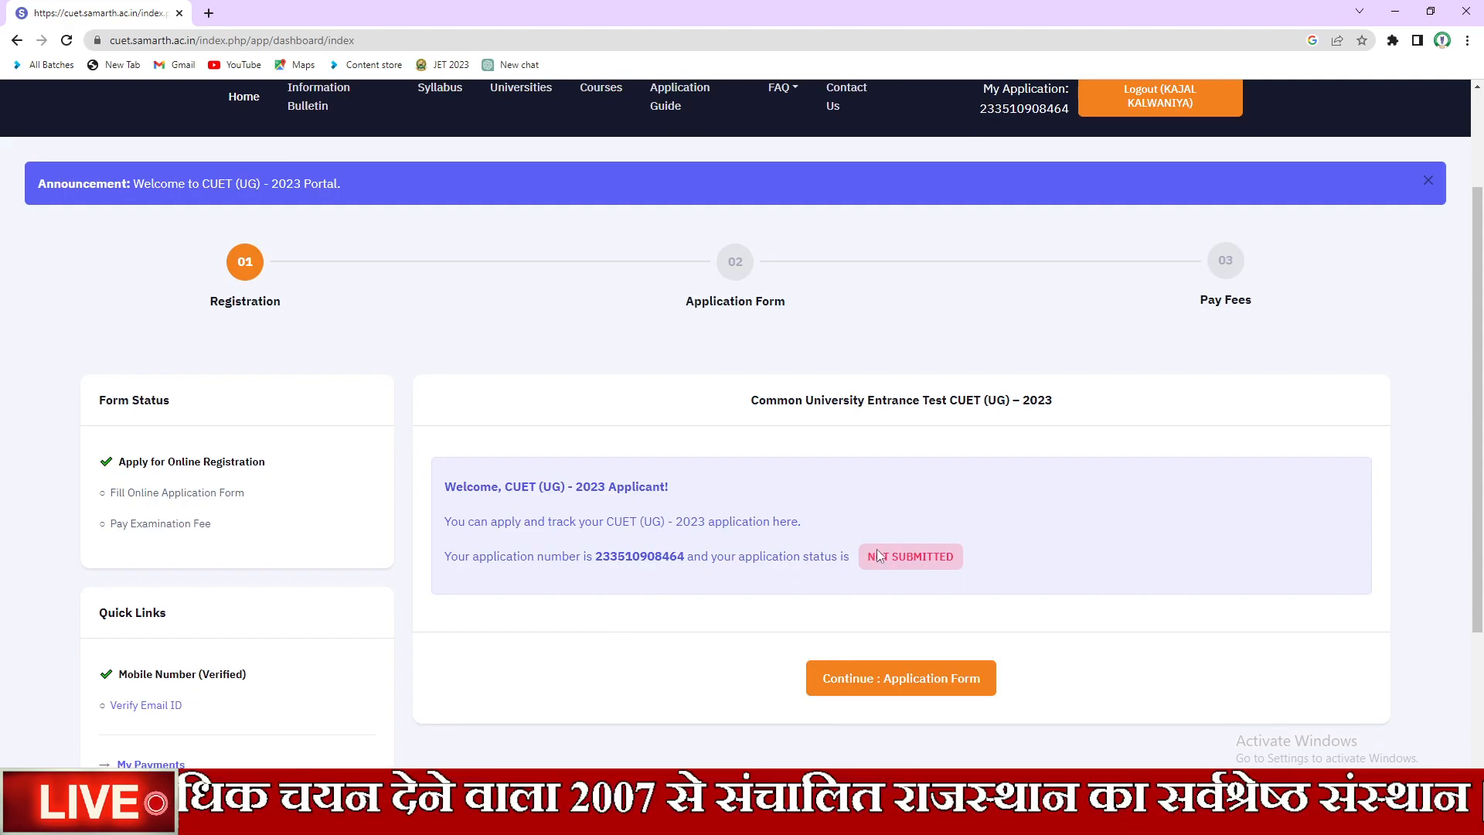
pyautogui.moveTo(594, 560); pyautogui.dragTo(669, 570)
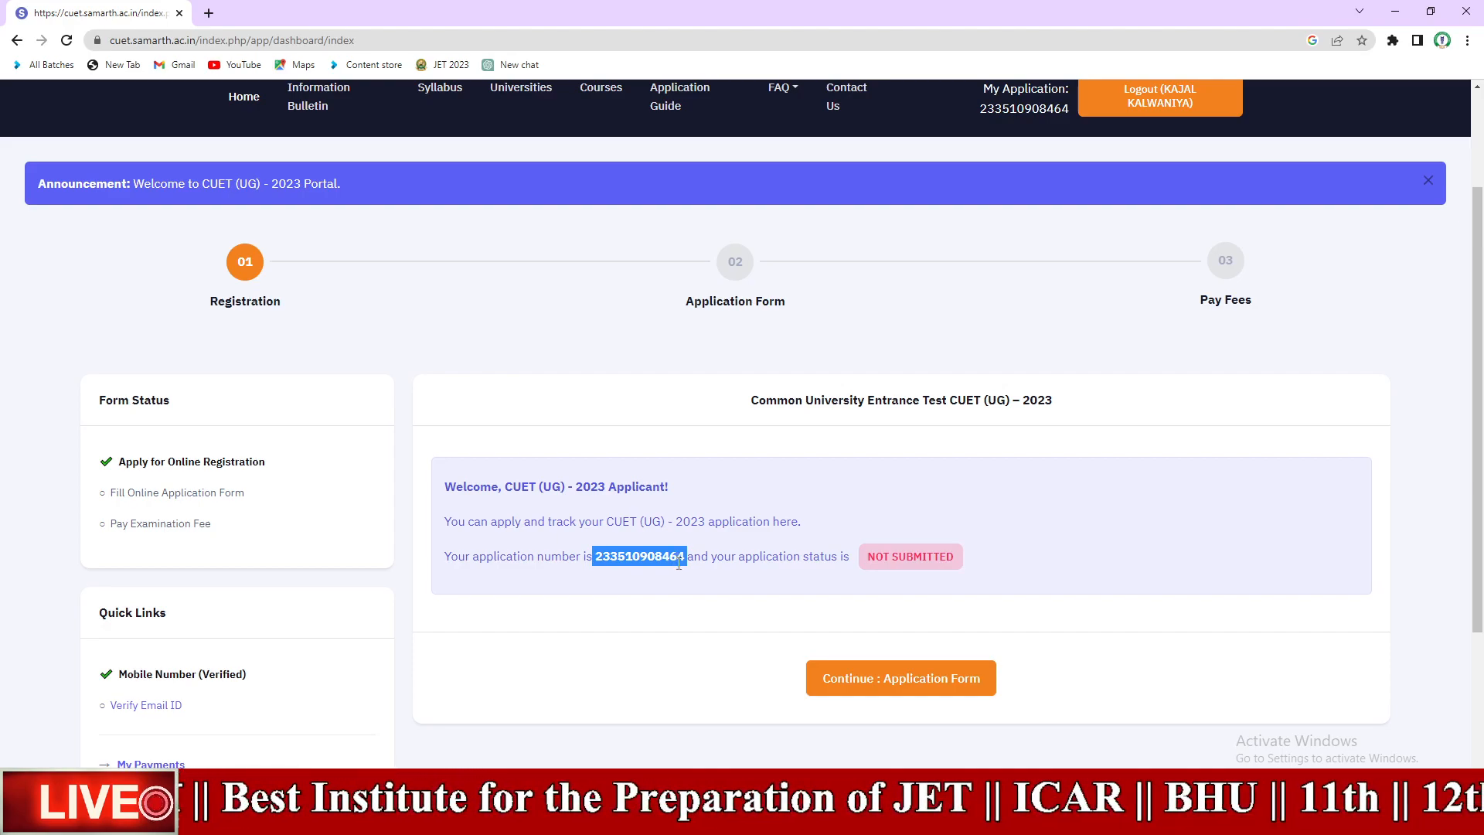
pyautogui.scroll(-1, 640, 564)
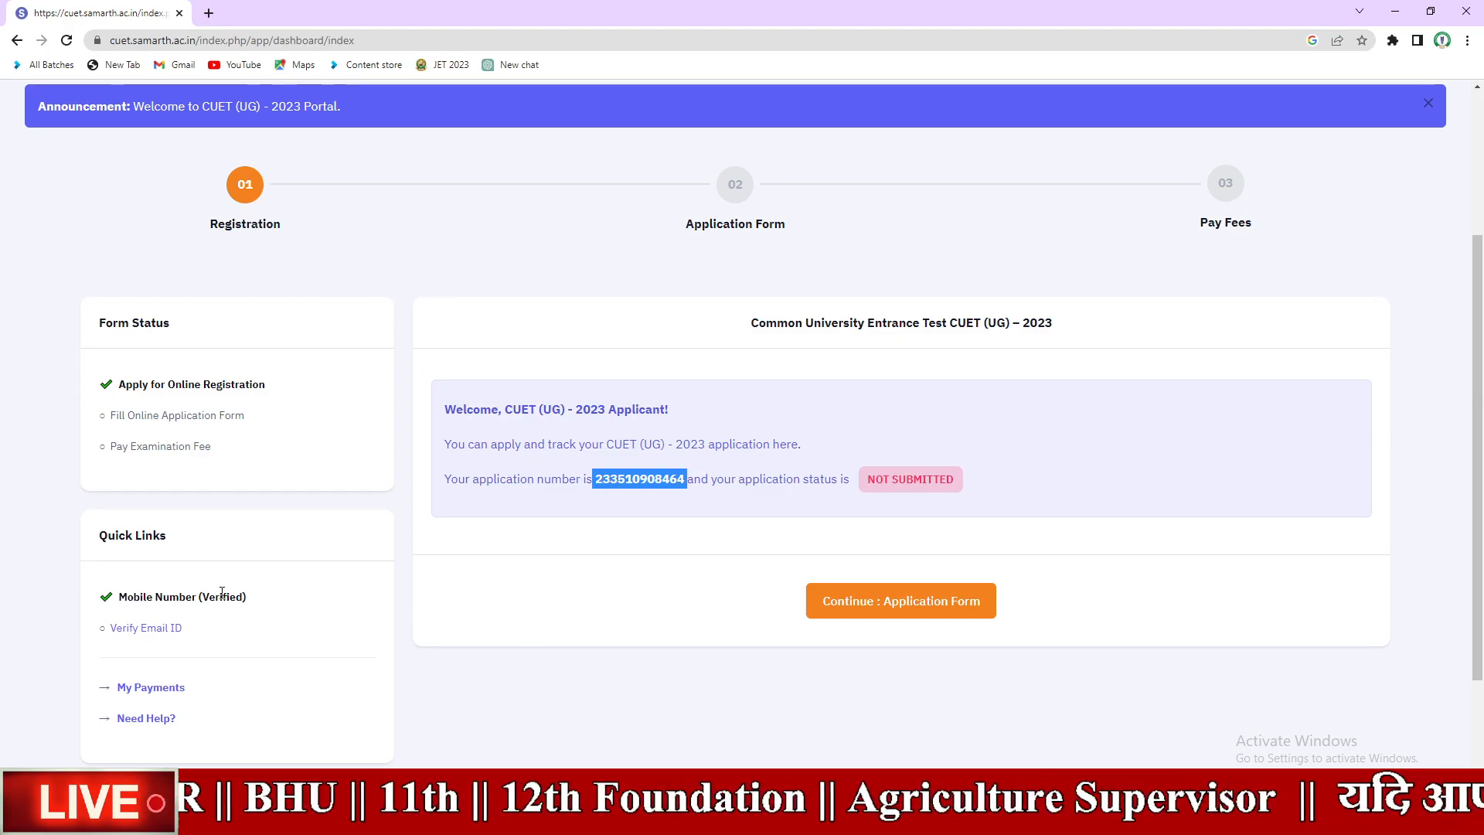
# - Open Verify Email ID and paste the candidate's e-mail address into Confirm Email ID
pyautogui.click(160, 638)
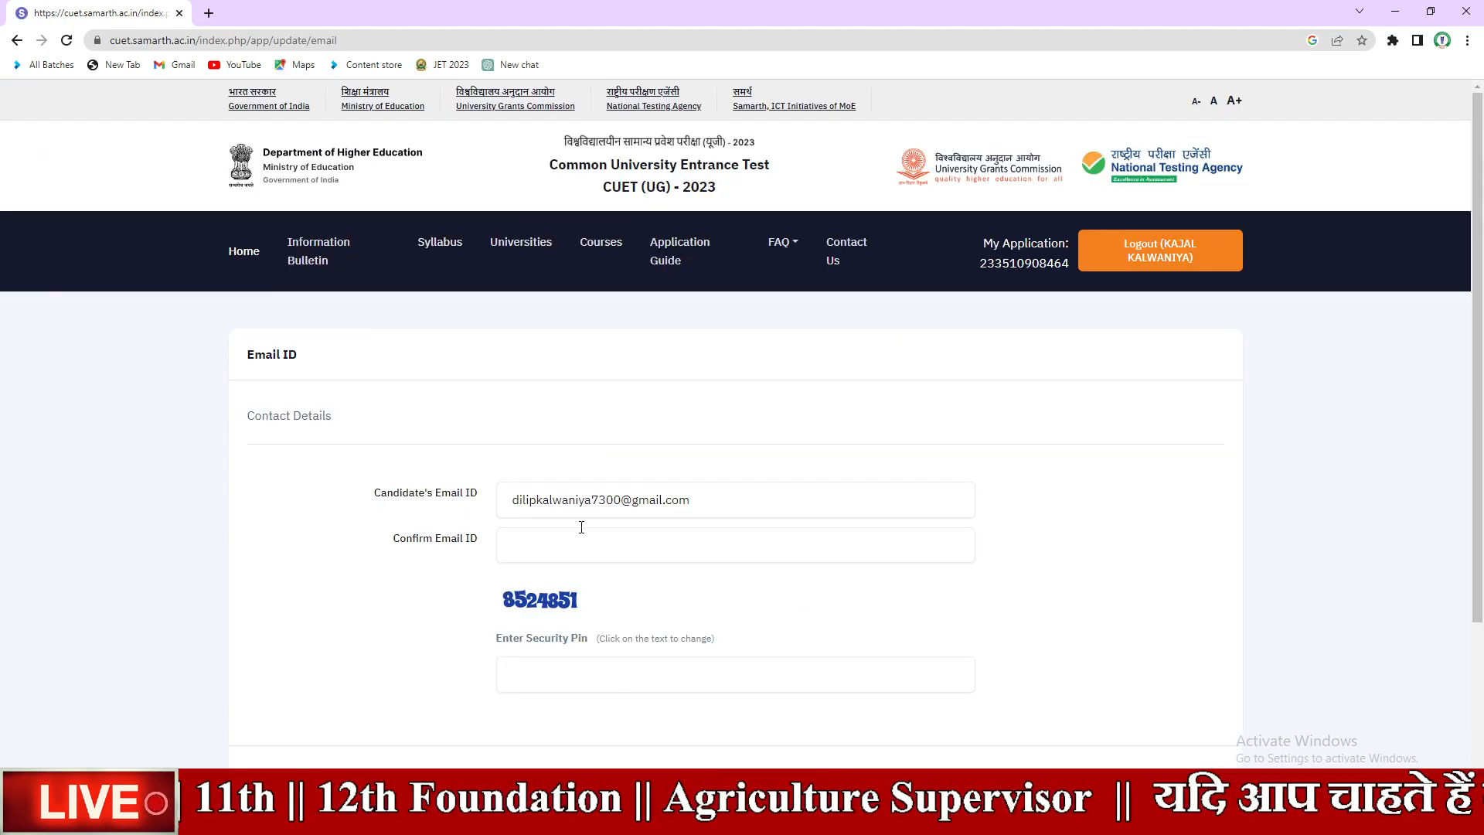
pyautogui.moveTo(696, 507); pyautogui.dragTo(505, 511)
pyautogui.hotkey('ctrl', 'c')
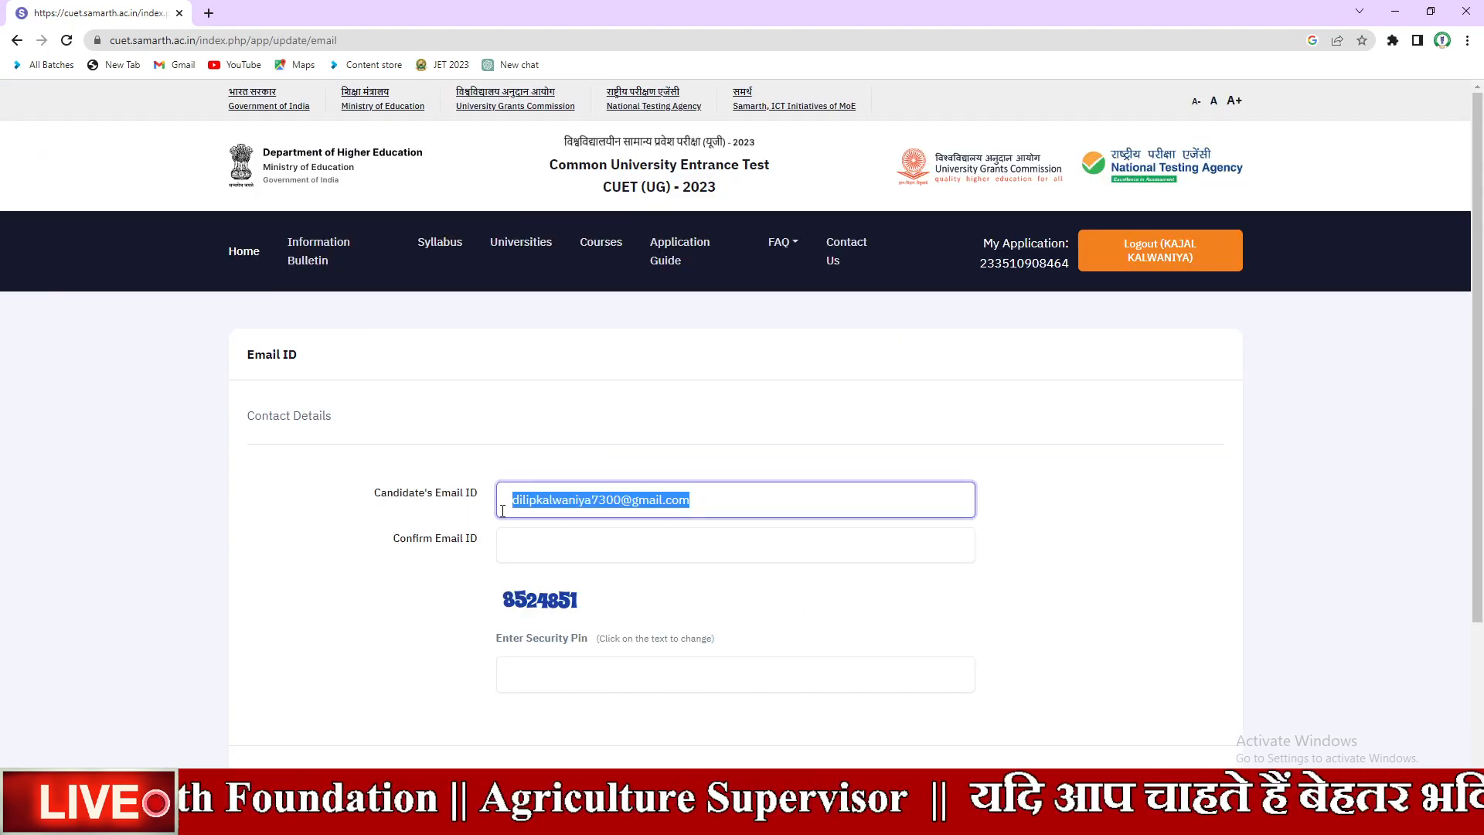
pyautogui.click(524, 555)
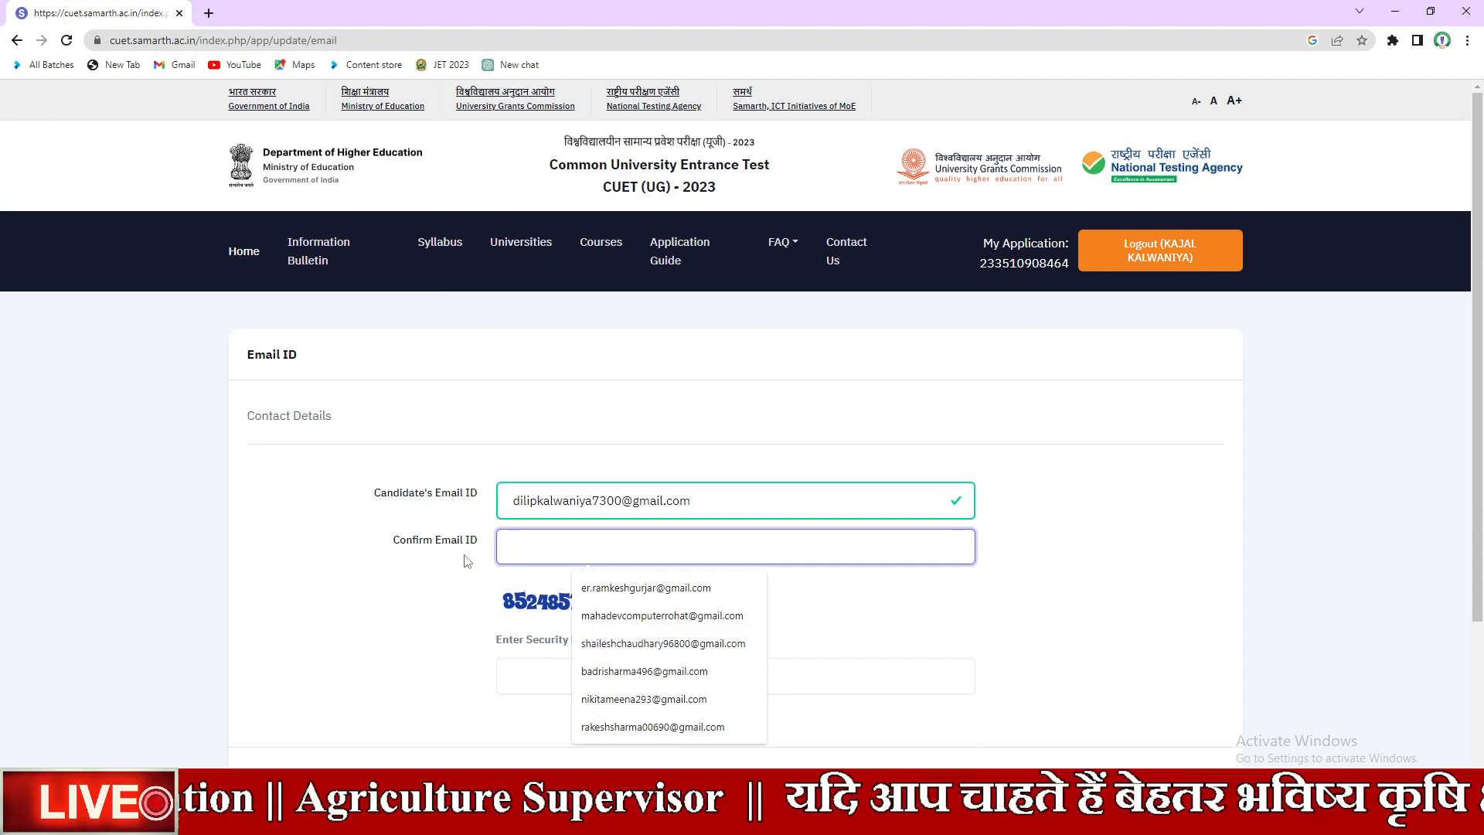
pyautogui.hotkey('ctrl', 'v')
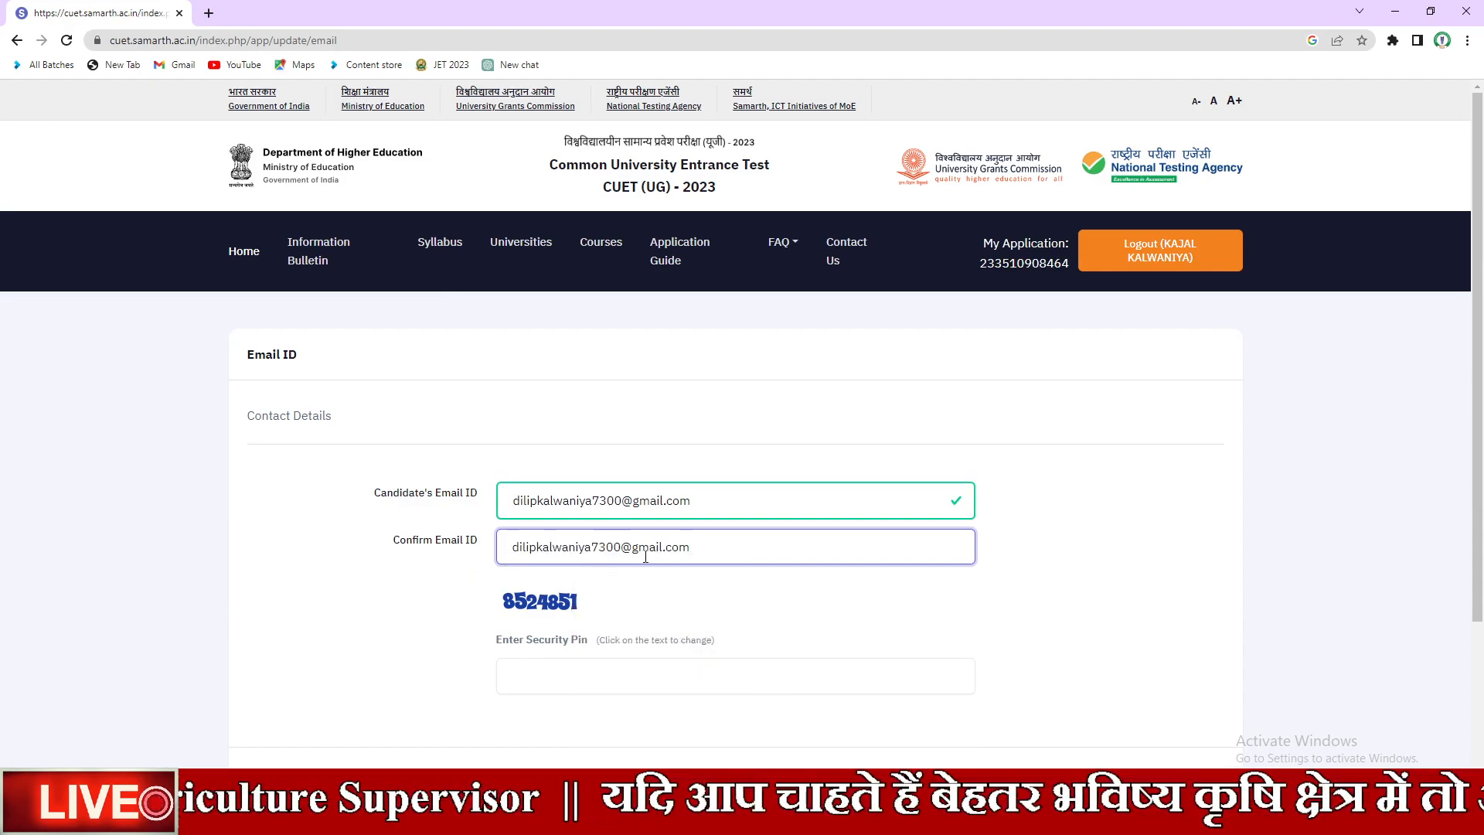
# - Enter the security pin and request an e-mail verification code
pyautogui.click(569, 678)
pyautogui.write('8')
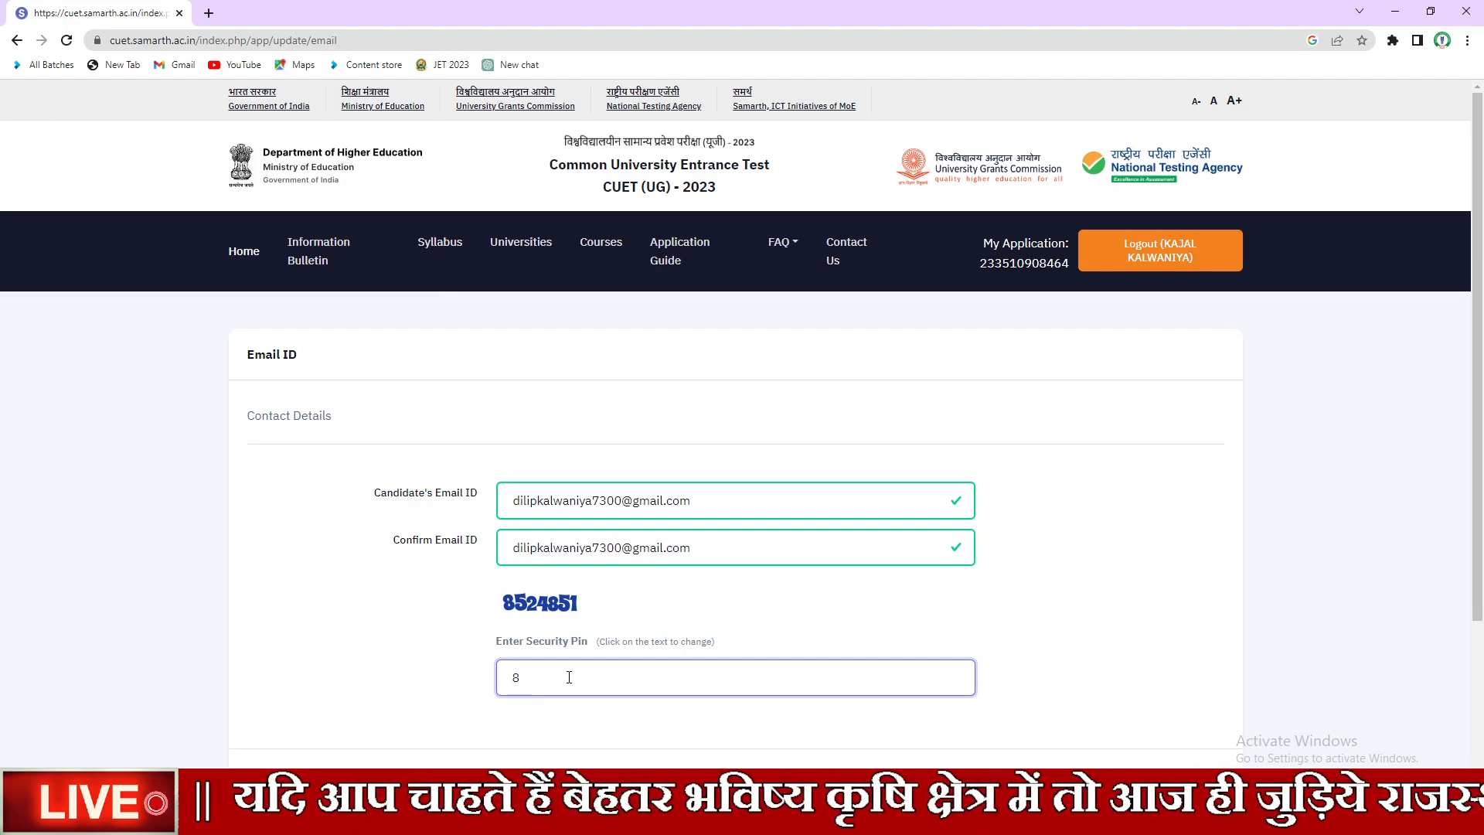
pyautogui.write('524')
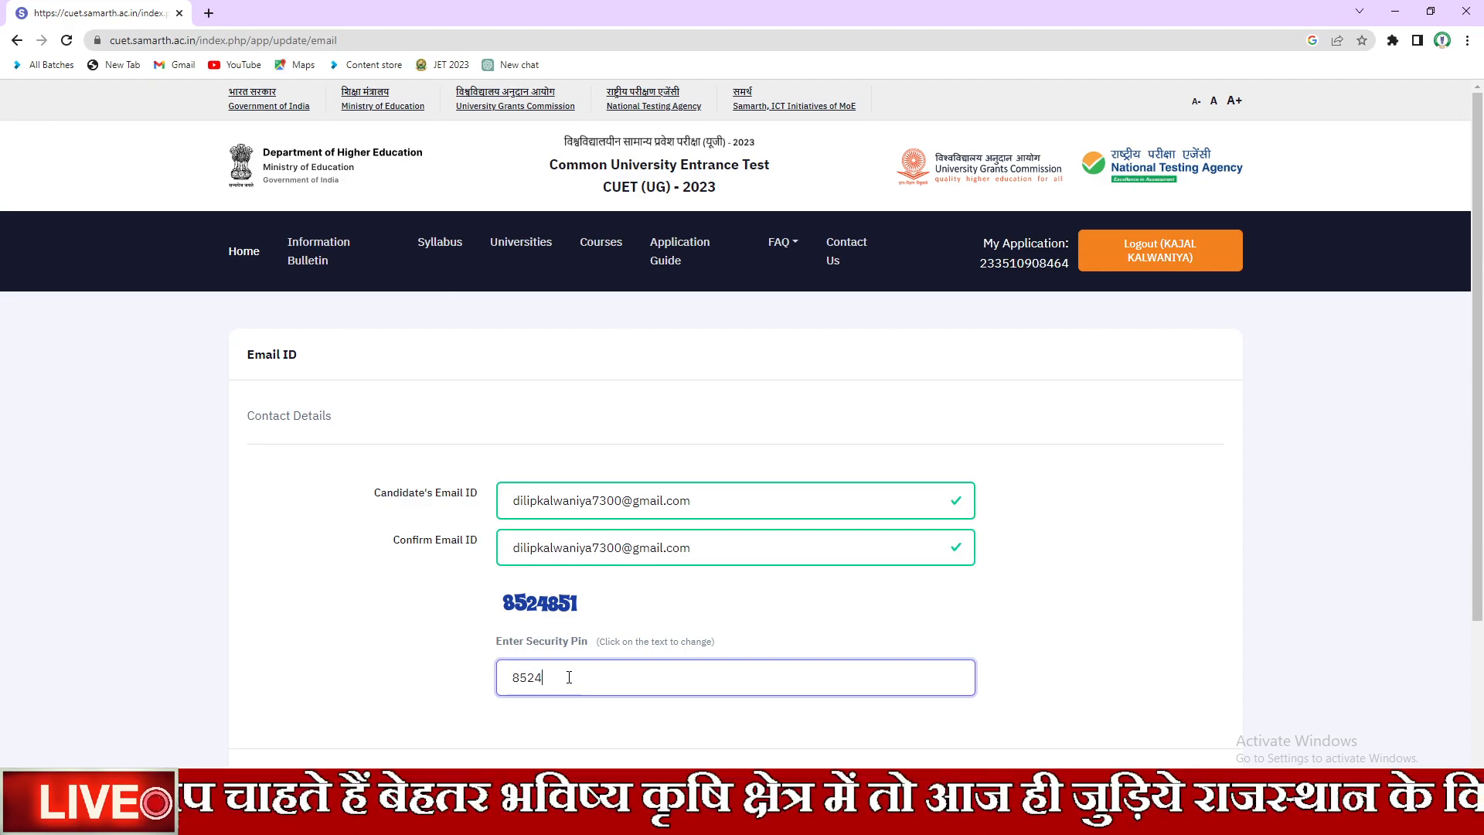
pyautogui.write('851')
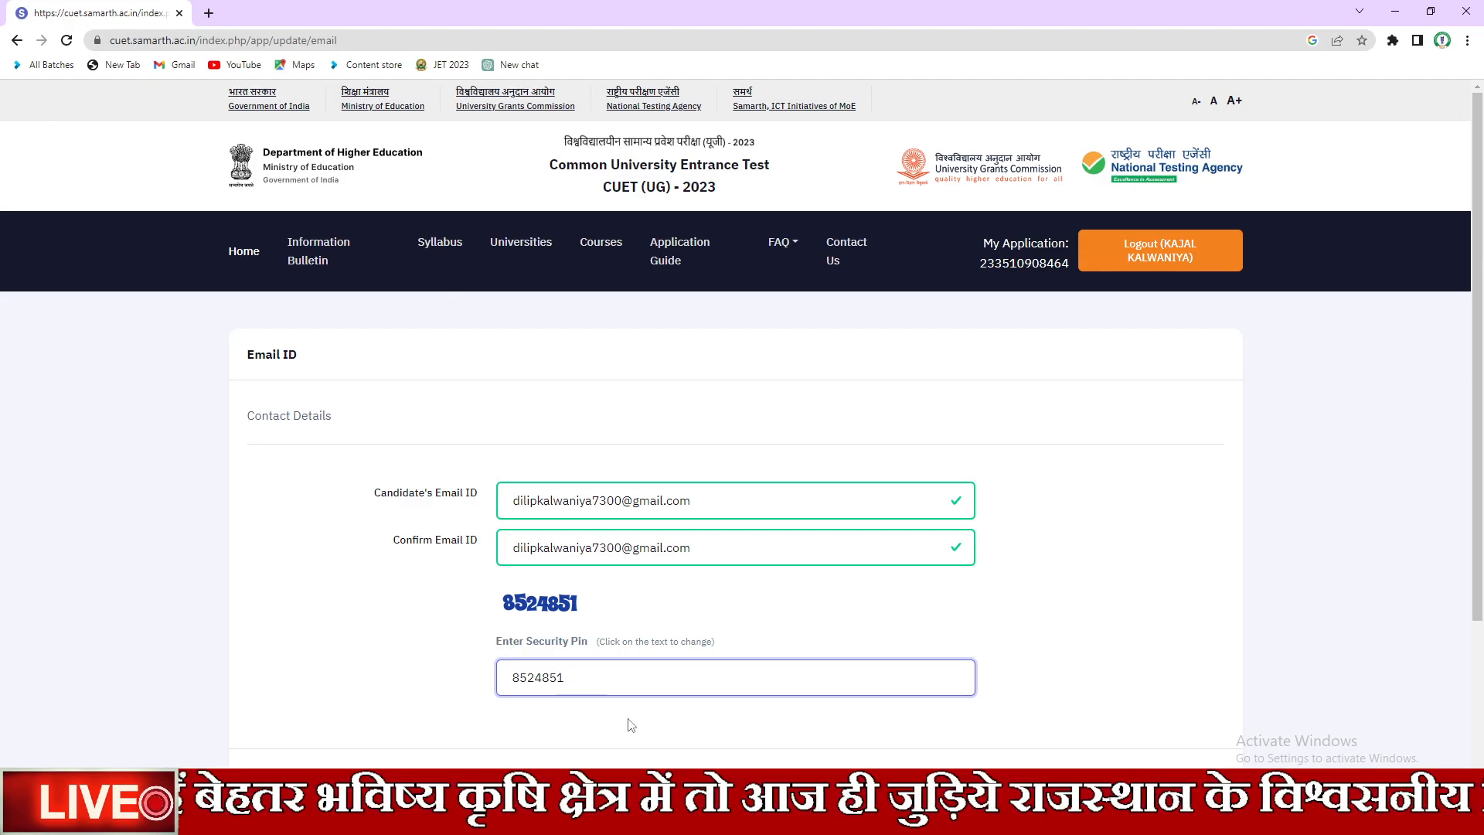
pyautogui.scroll(-2, 749, 692)
pyautogui.click(768, 642)
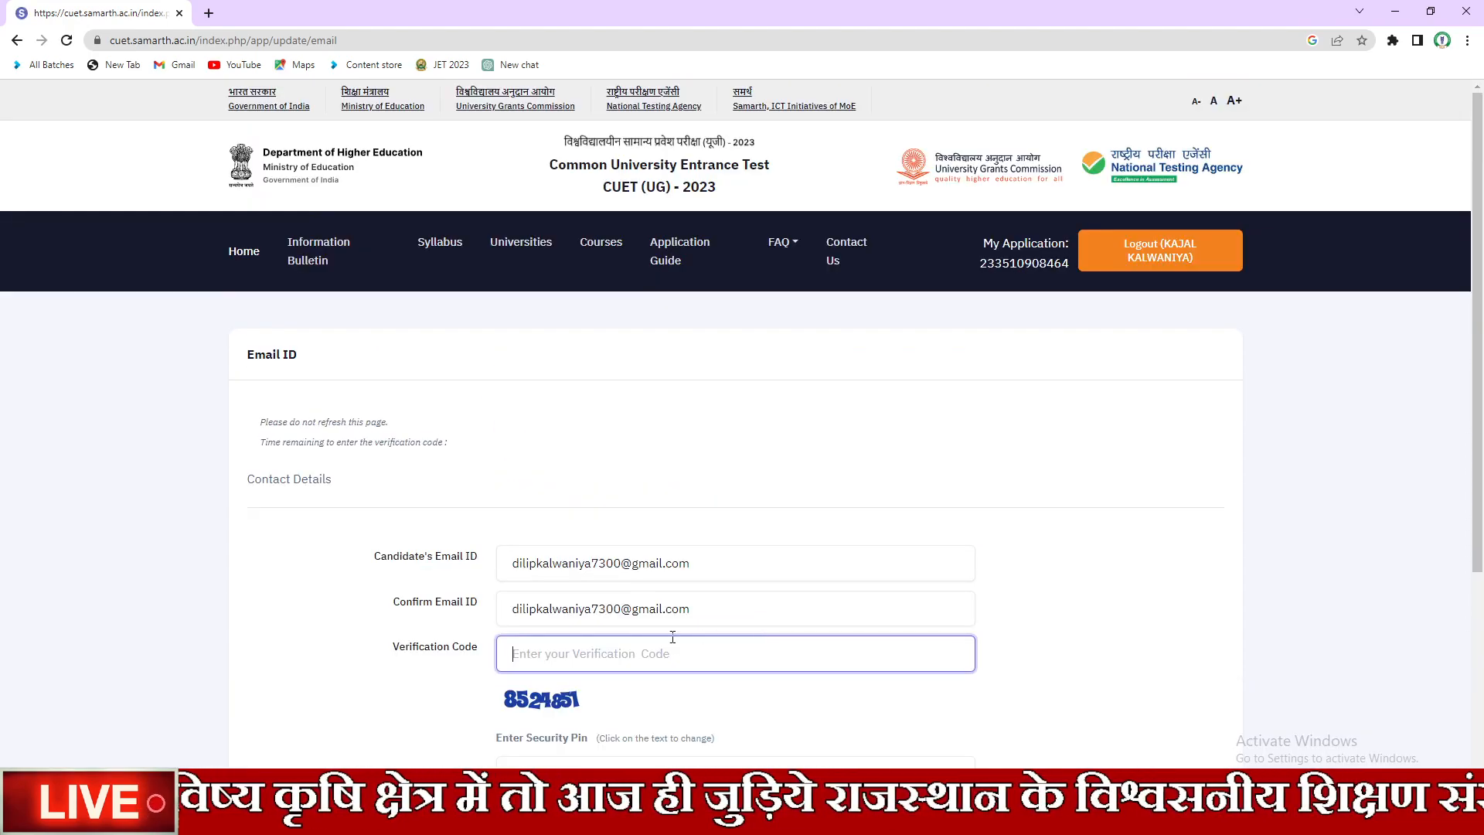
# - Re-enter the security pin, fill in the e-mailed verification code, and submit it for verification
pyautogui.scroll(-2, 749, 640)
pyautogui.click(588, 619)
pyautogui.write('8524')
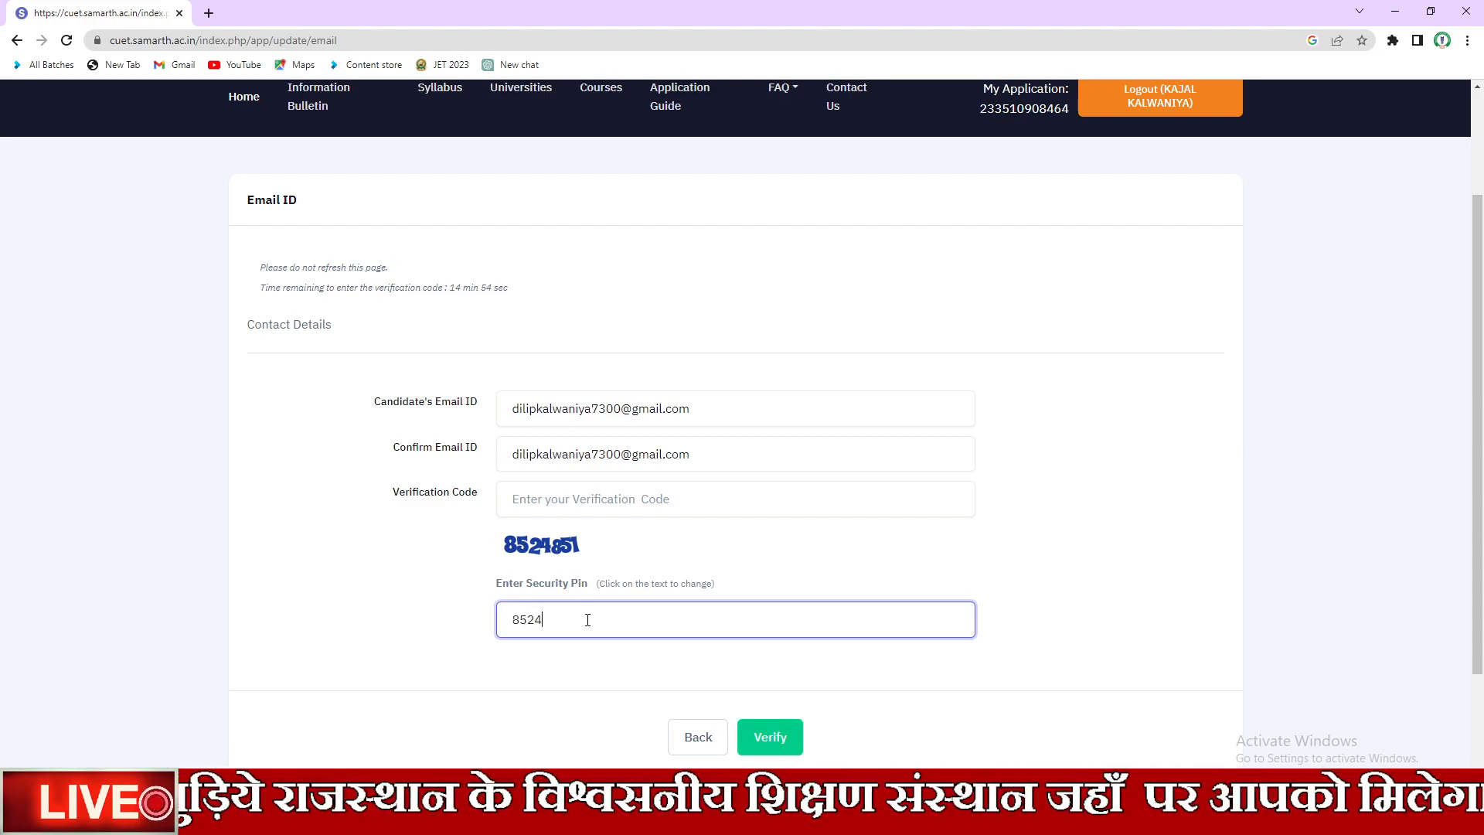
pyautogui.write('851')
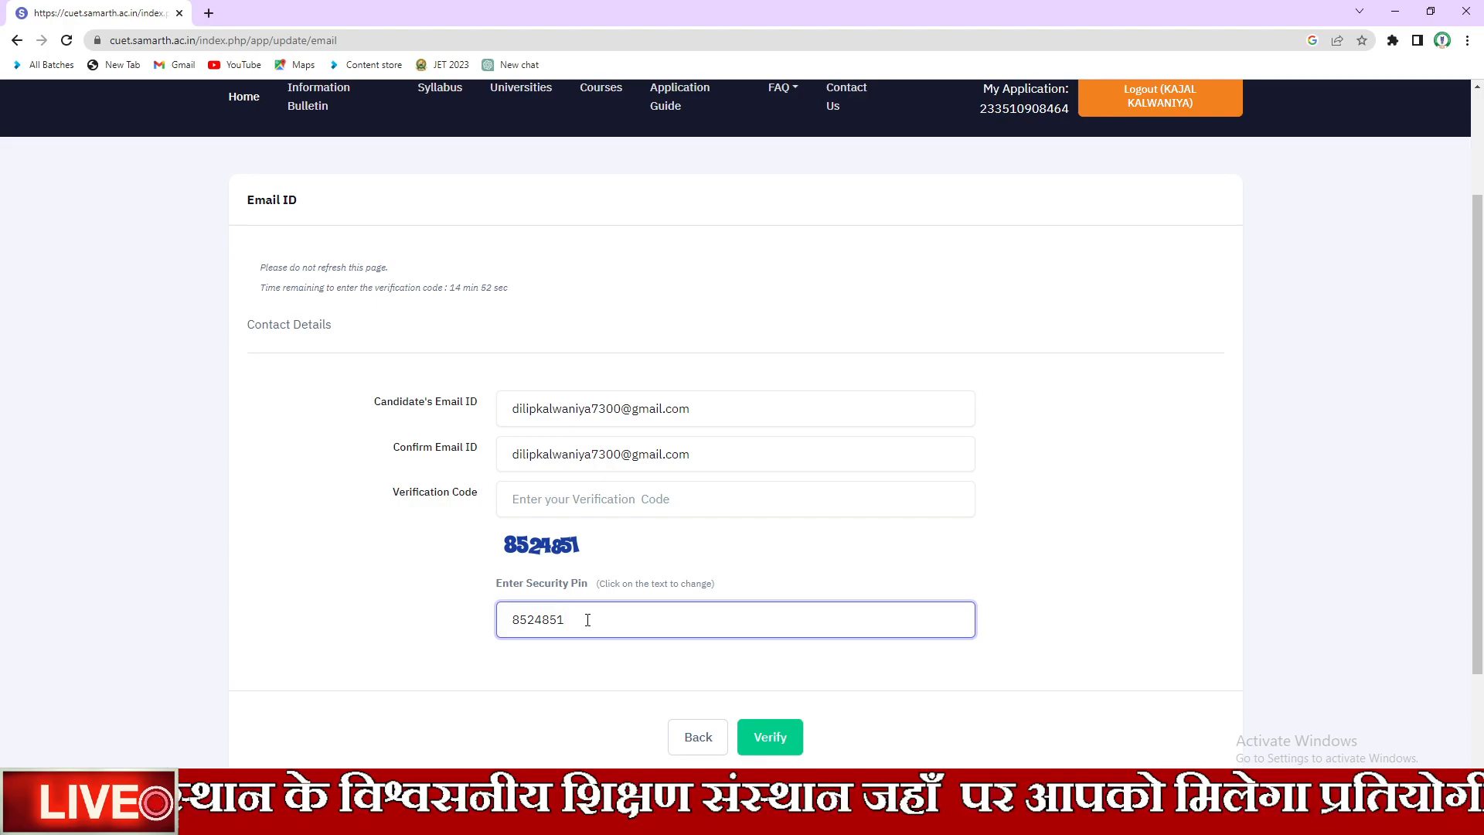
pyautogui.click(579, 504)
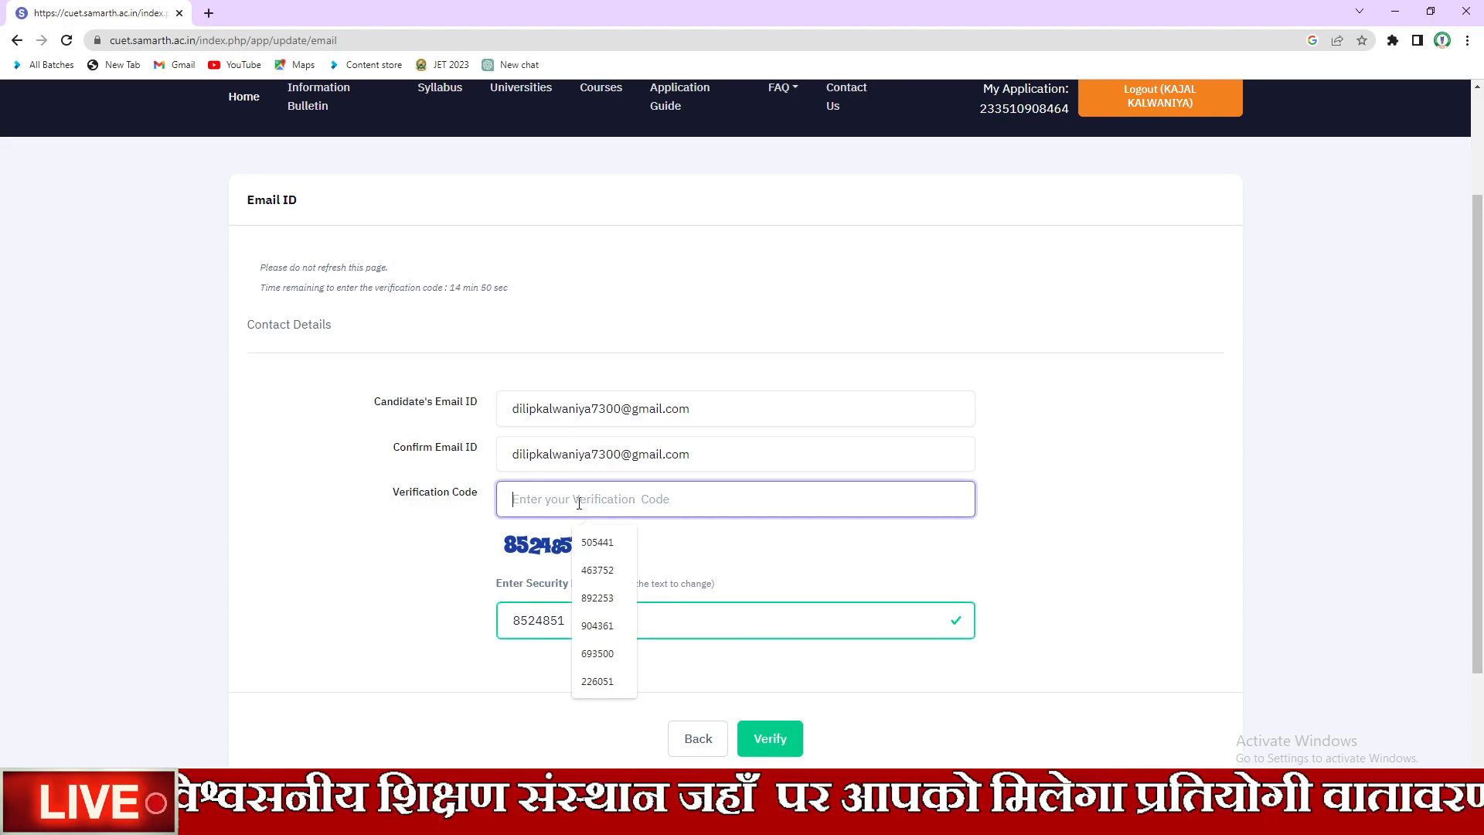
pyautogui.click(1028, 522)
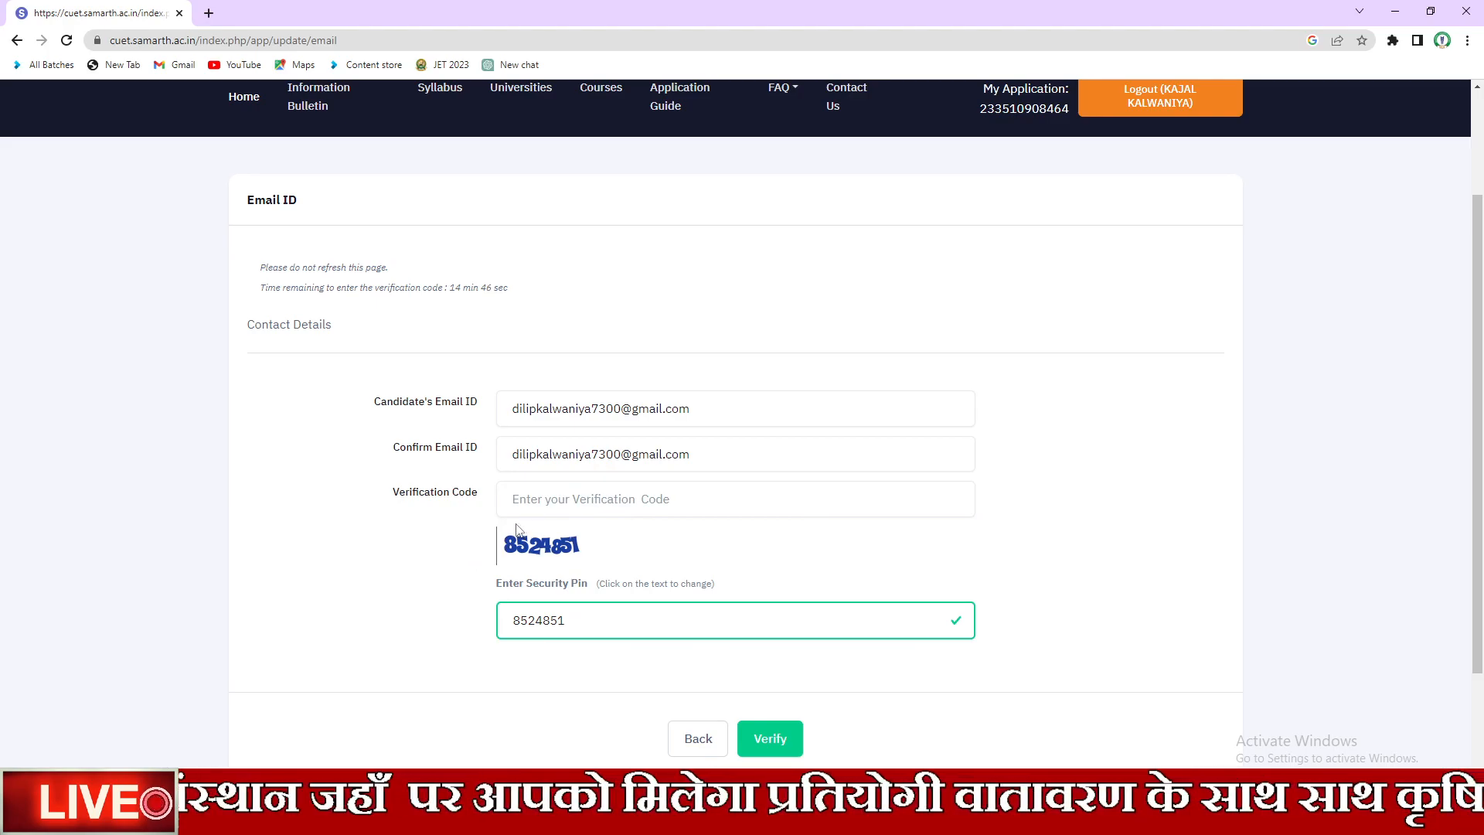
pyautogui.click(536, 504)
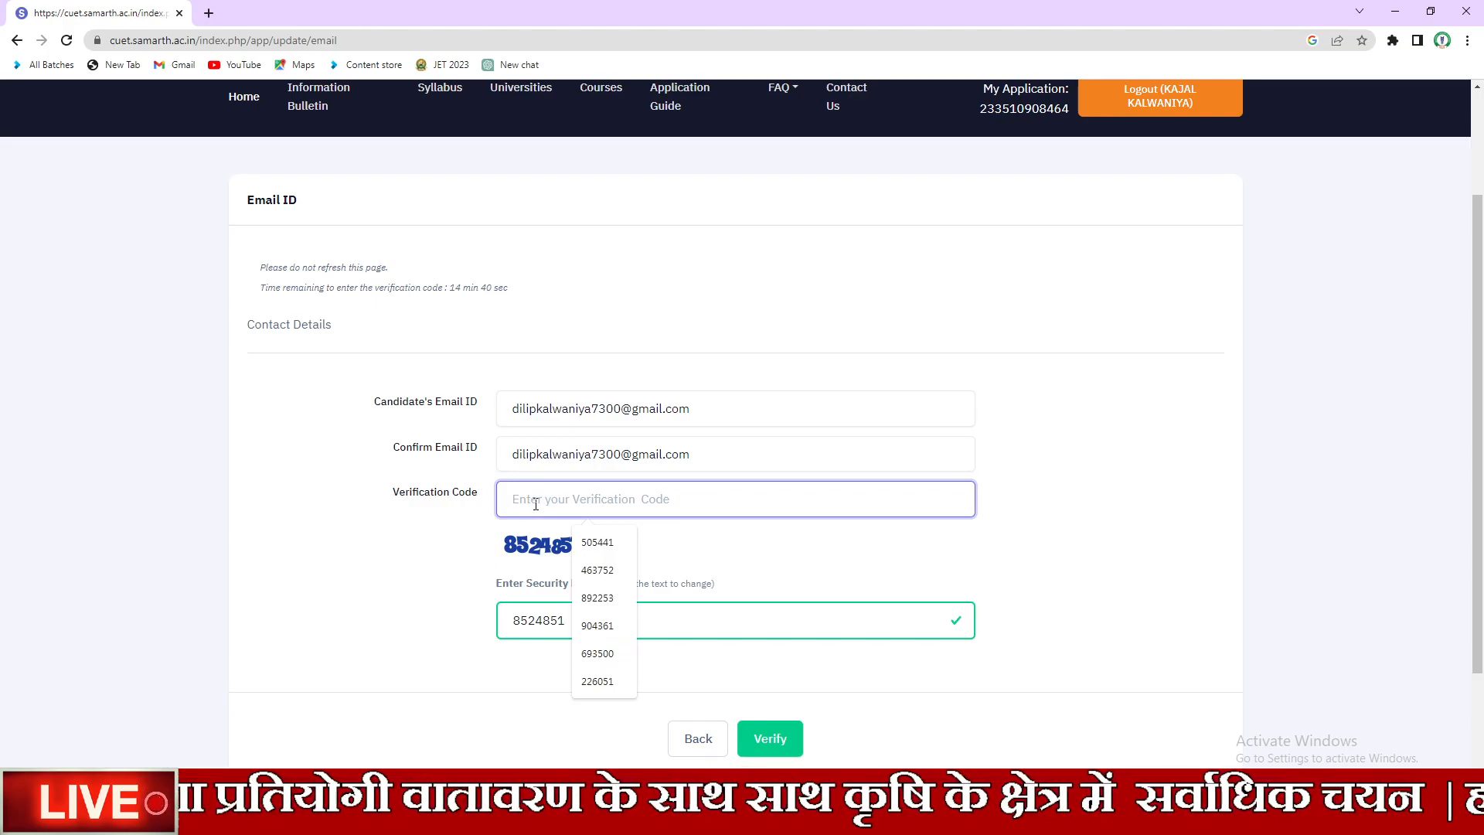
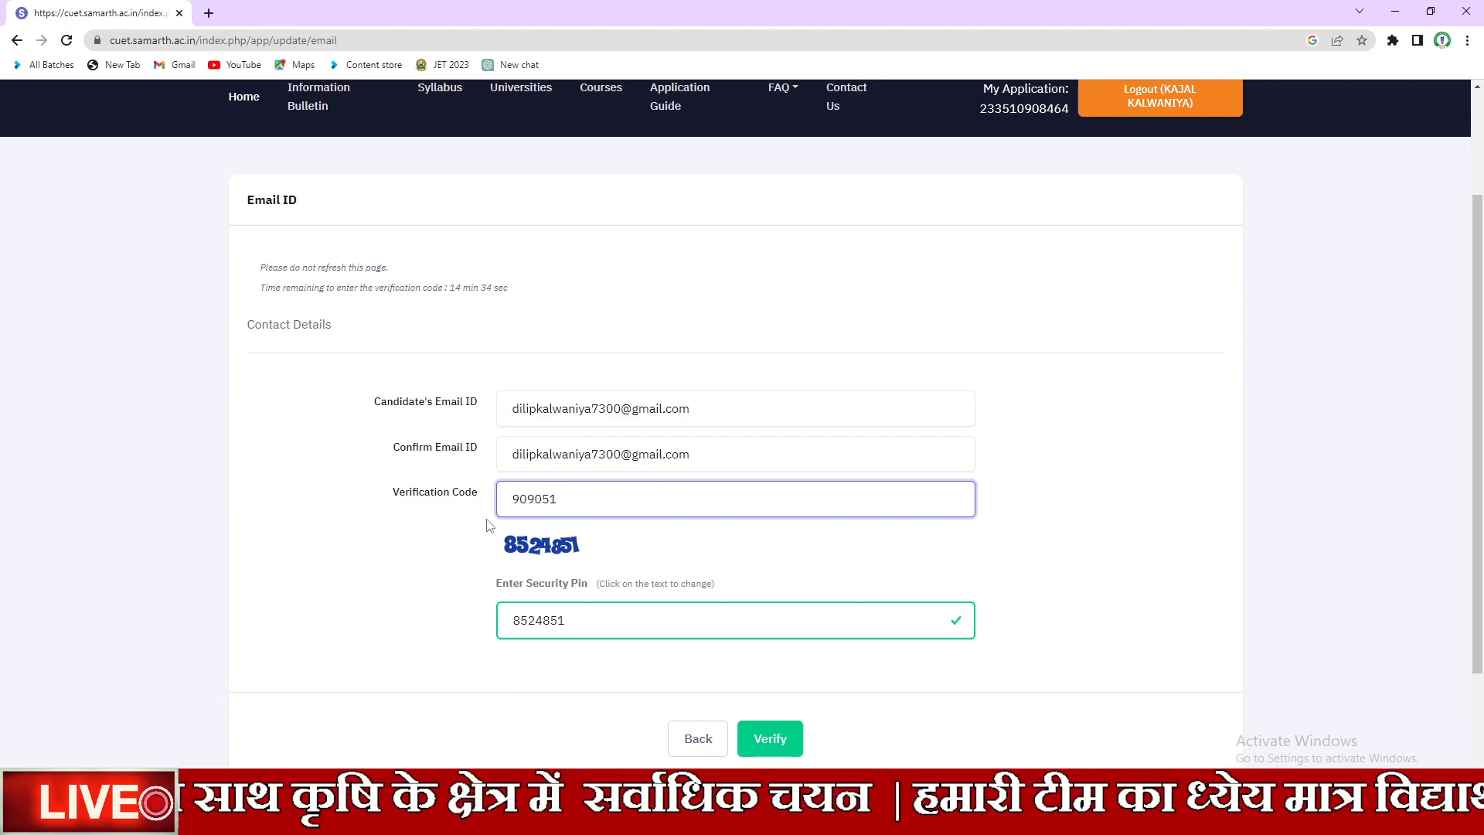
pyautogui.scroll(-1, 487, 525)
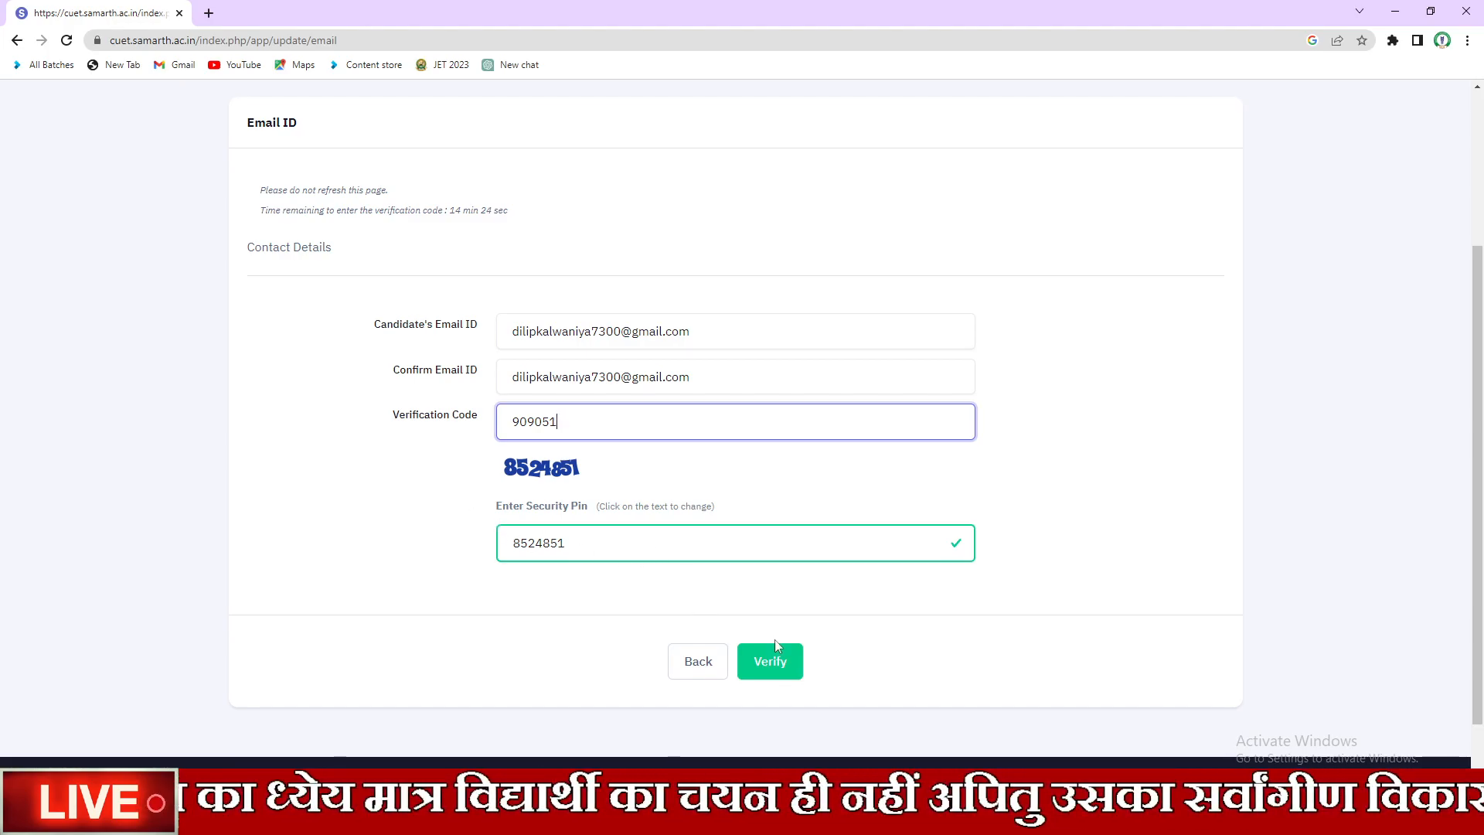
pyautogui.click(770, 663)
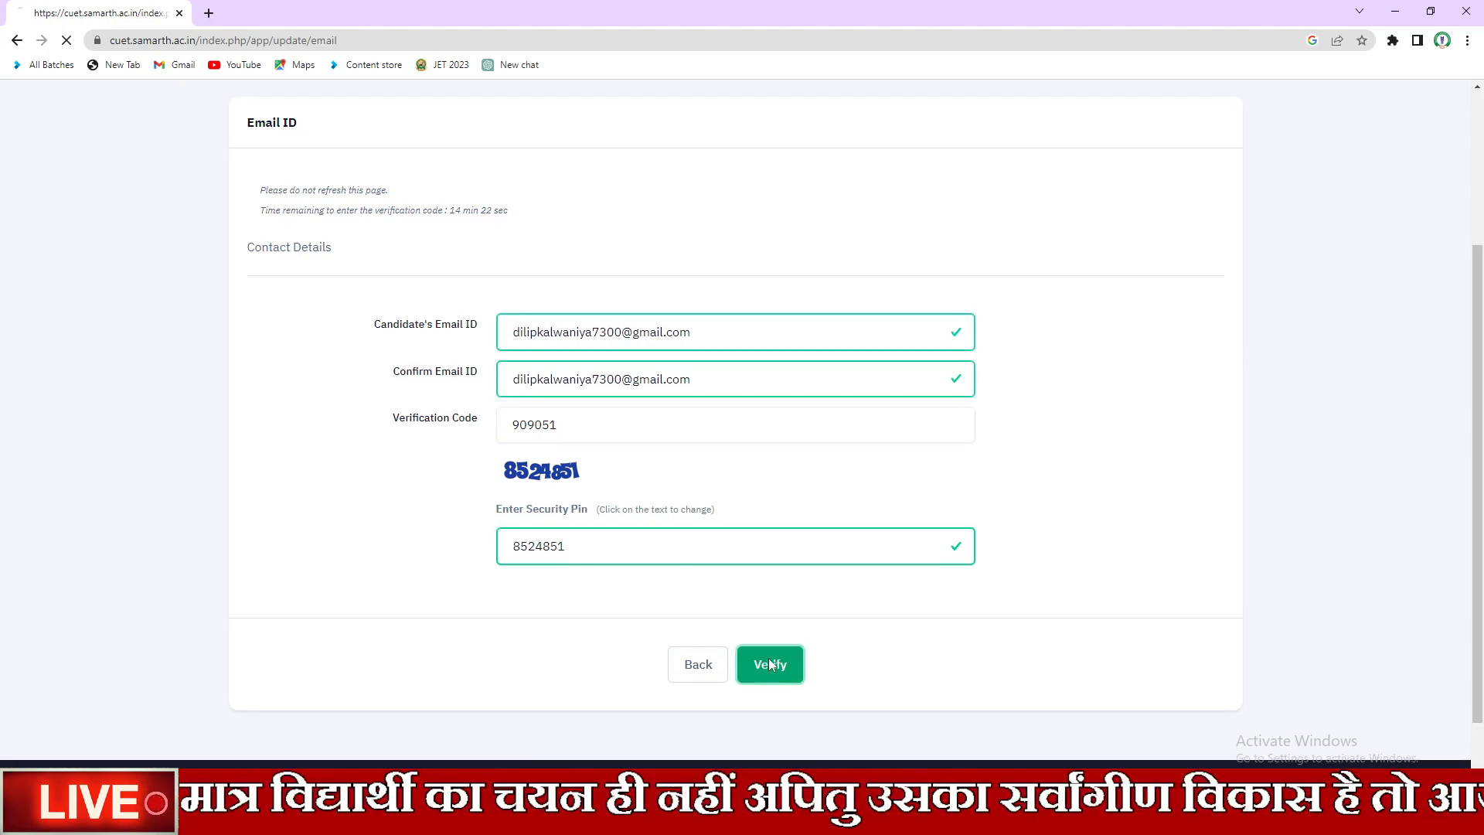
# - Open the application form and set Category to OBC-NCL and PwBD to No
pyautogui.scroll(-2, 463, 627)
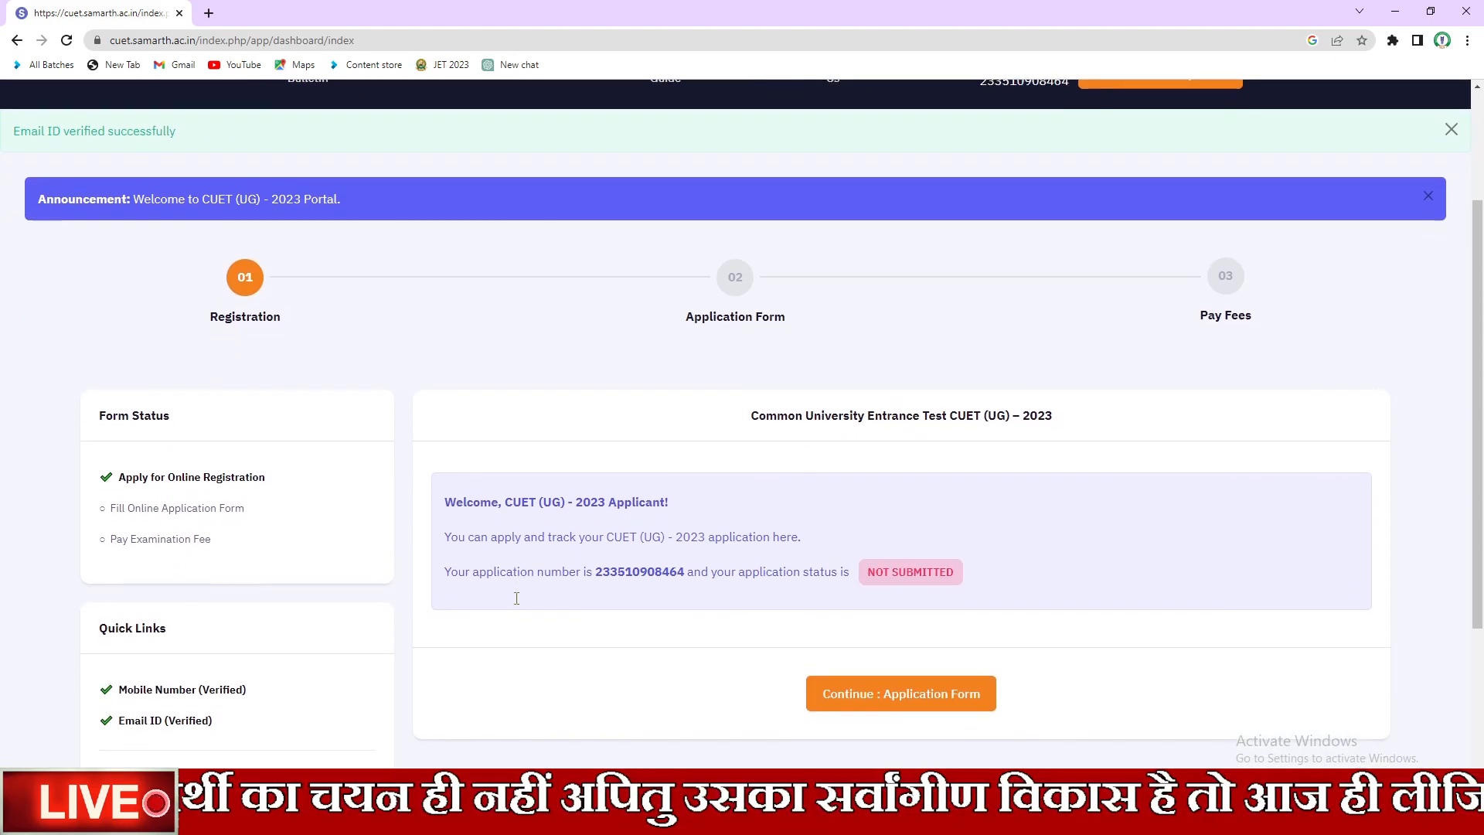
pyautogui.scroll(-2, 495, 603)
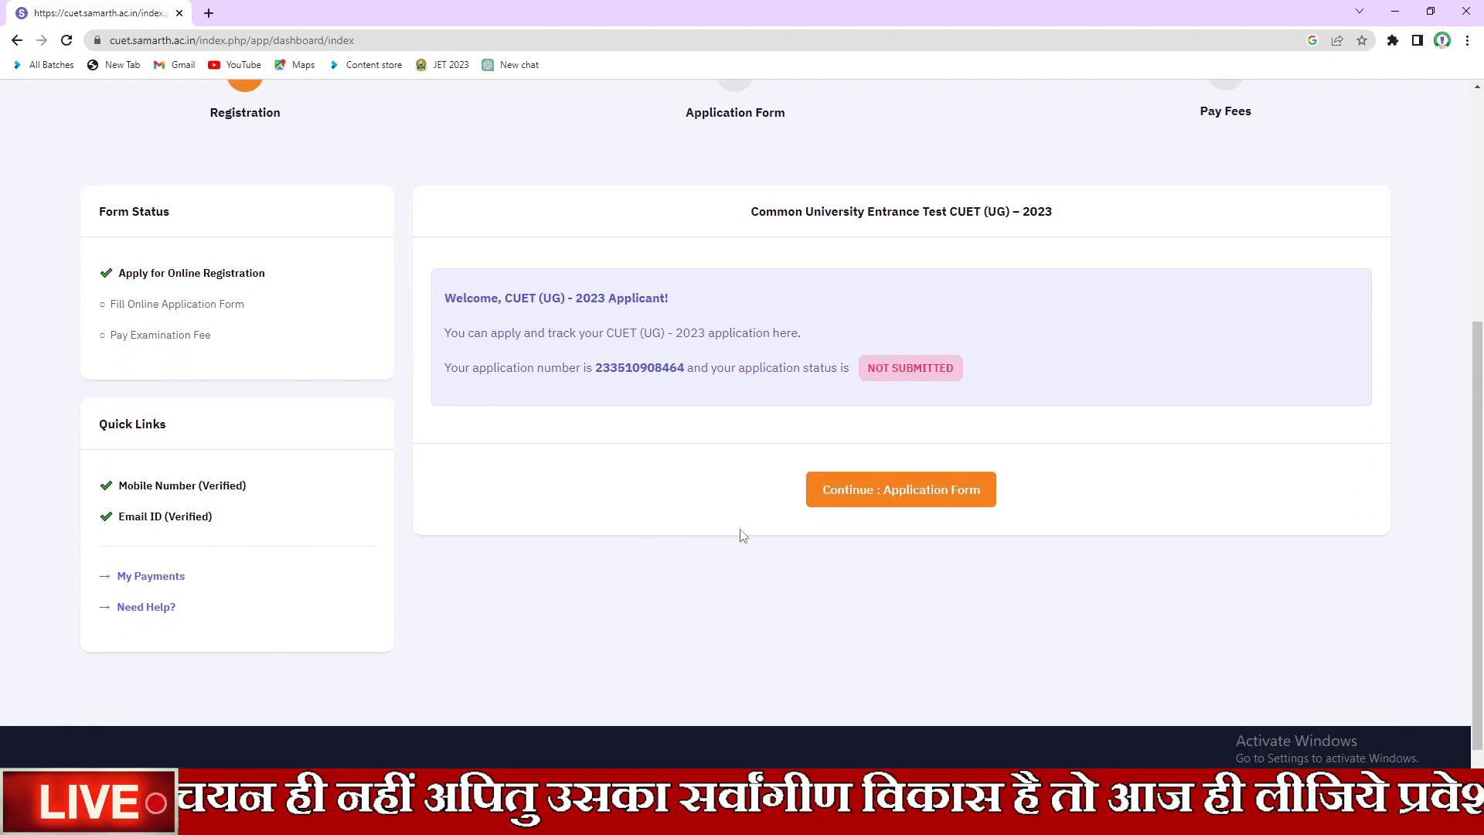
pyautogui.click(889, 501)
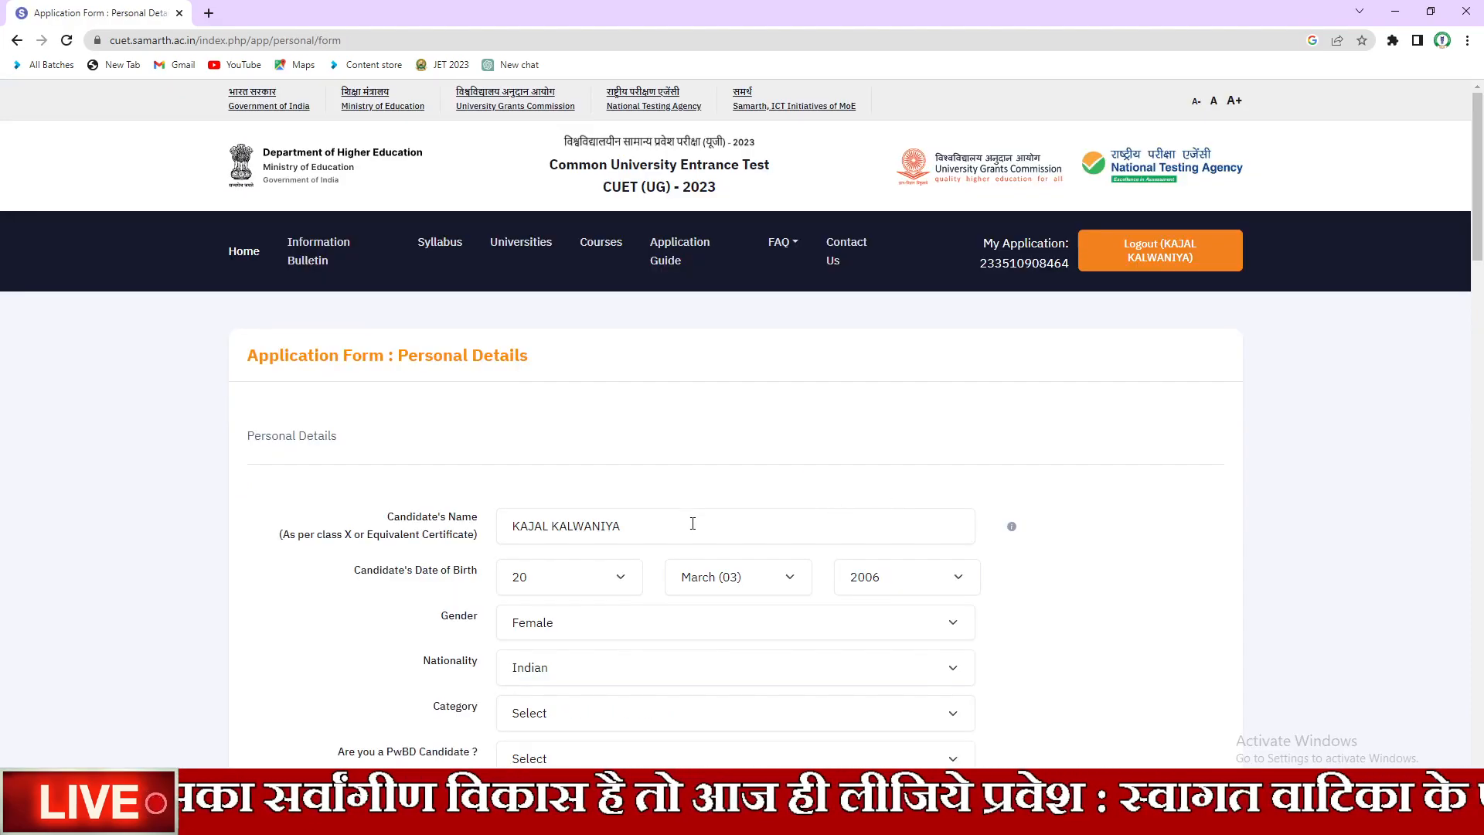
pyautogui.scroll(-4, 688, 510)
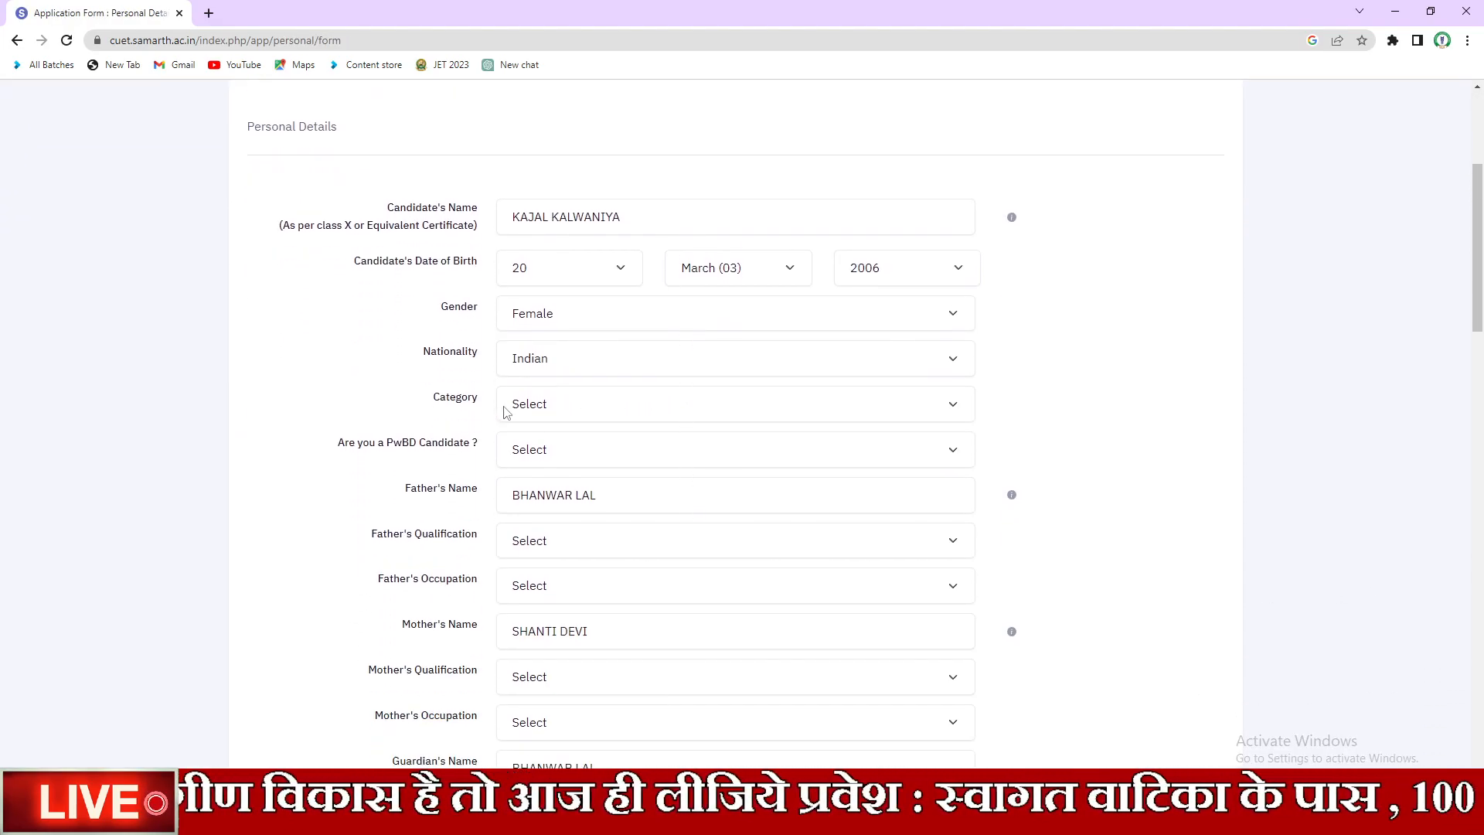
pyautogui.click(543, 410)
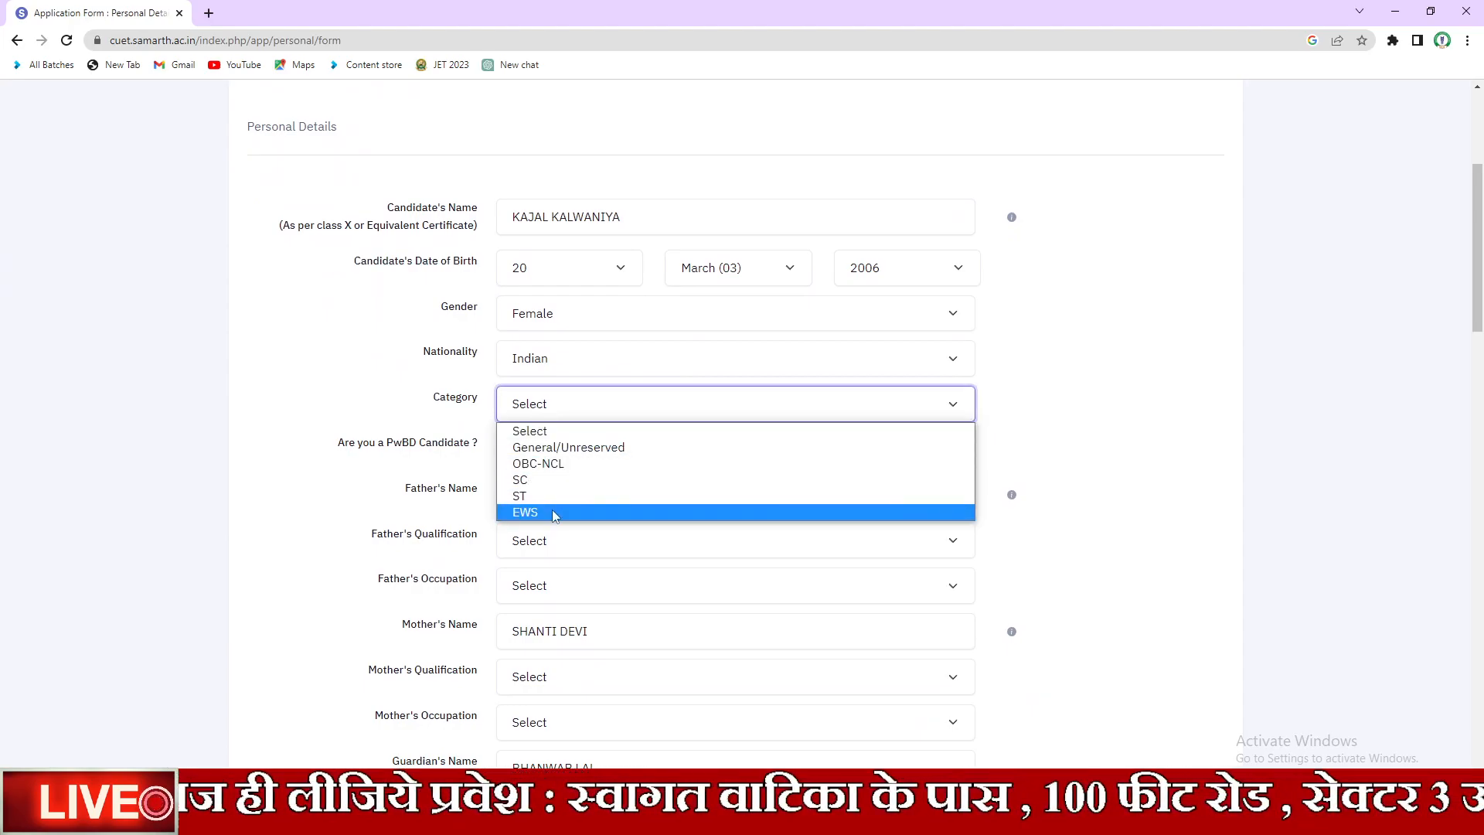
pyautogui.click(556, 467)
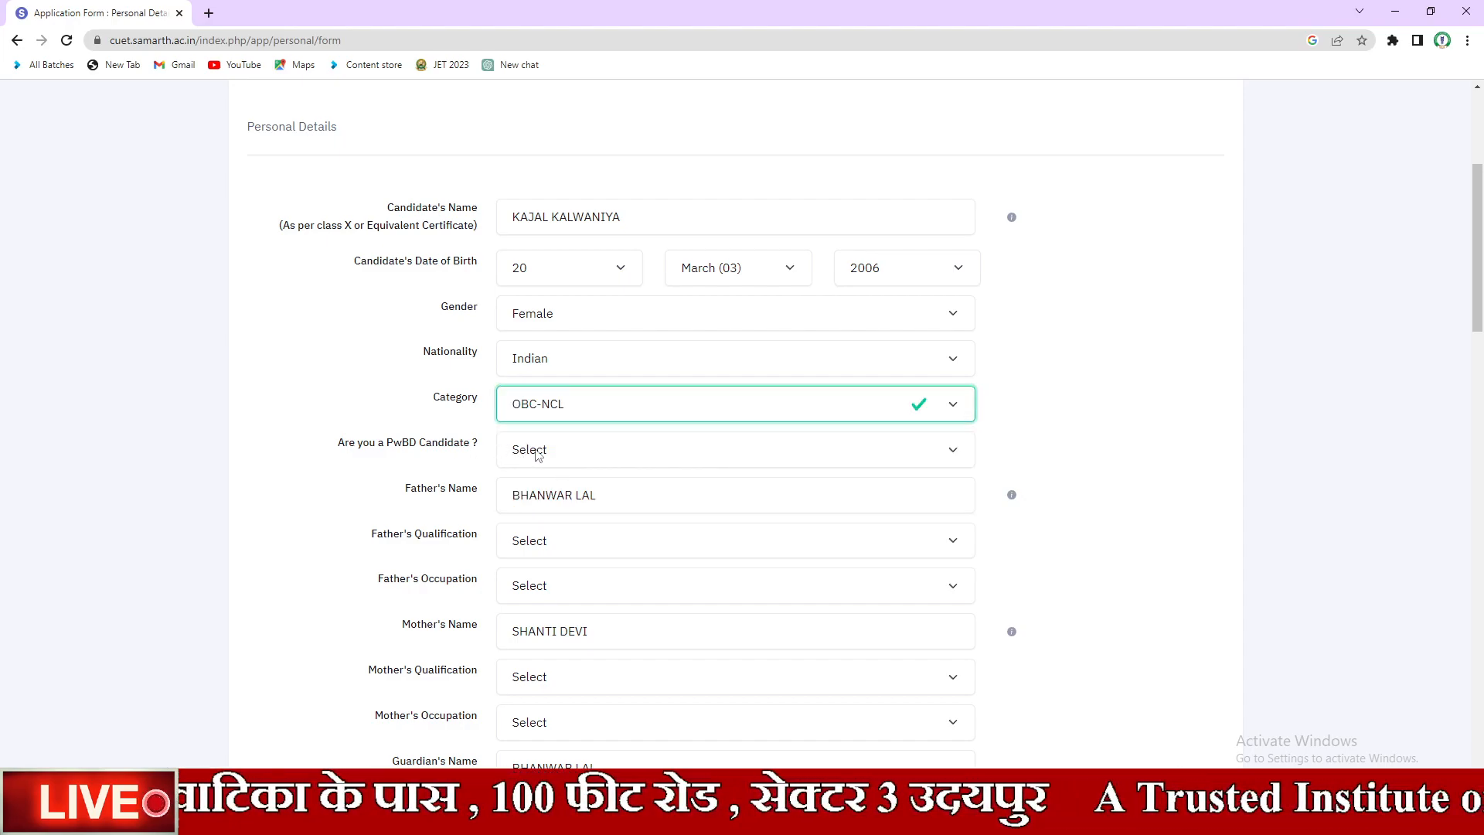
pyautogui.click(555, 454)
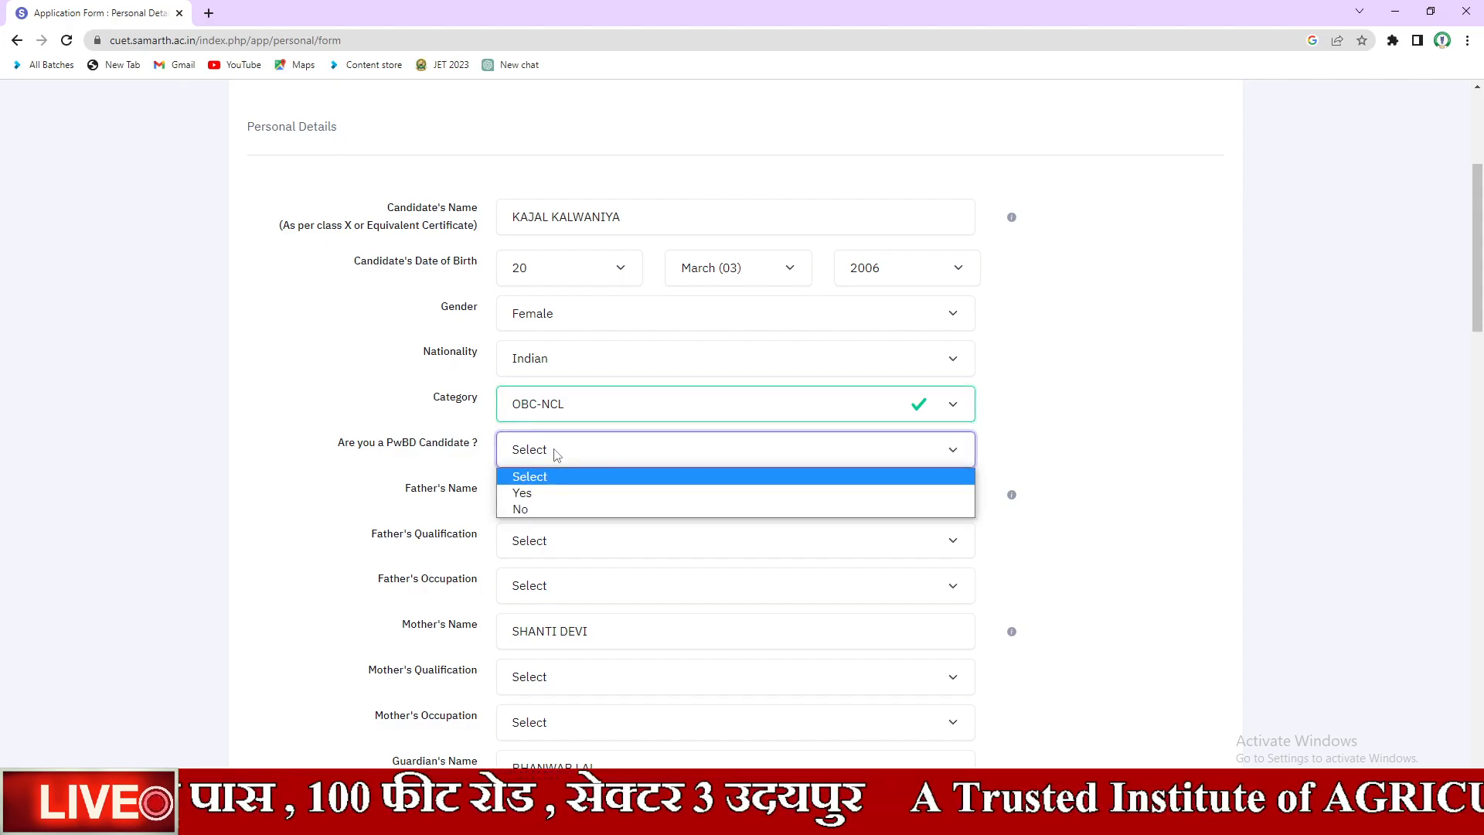
pyautogui.click(560, 510)
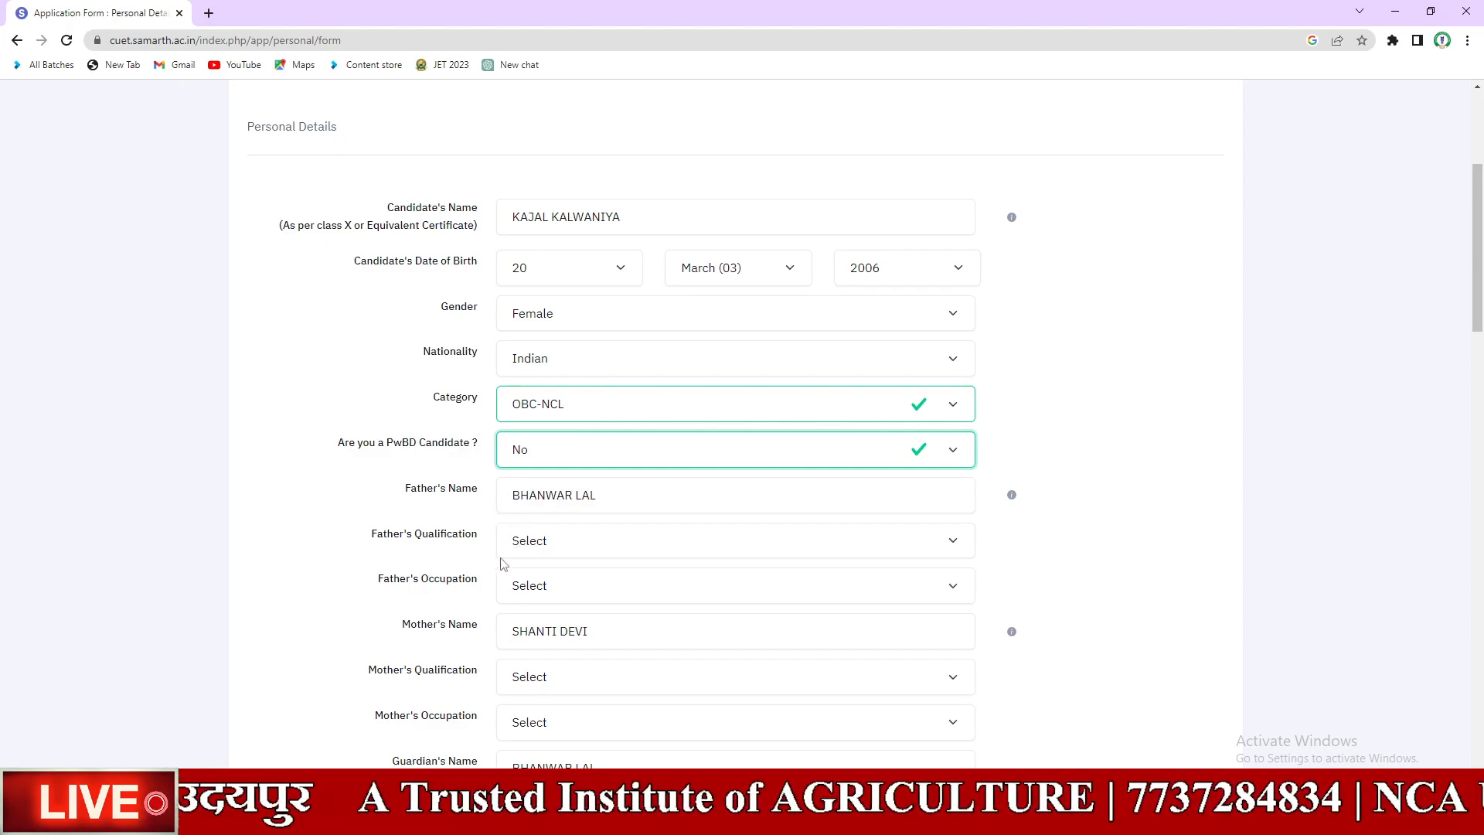
# - Set father's qualification to Matriculate and father's occupation to Agriculture
pyautogui.click(567, 545)
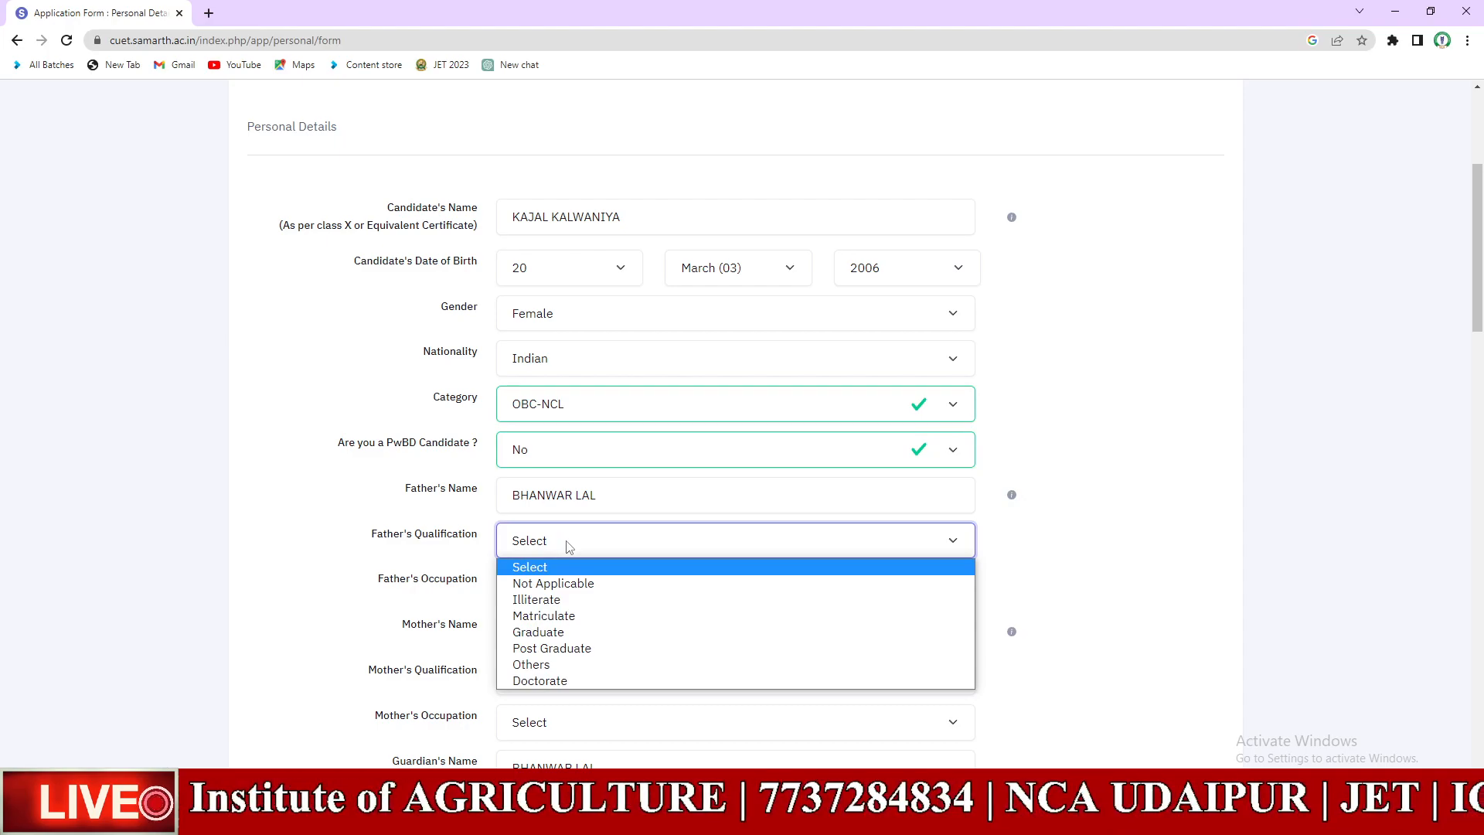
pyautogui.click(581, 617)
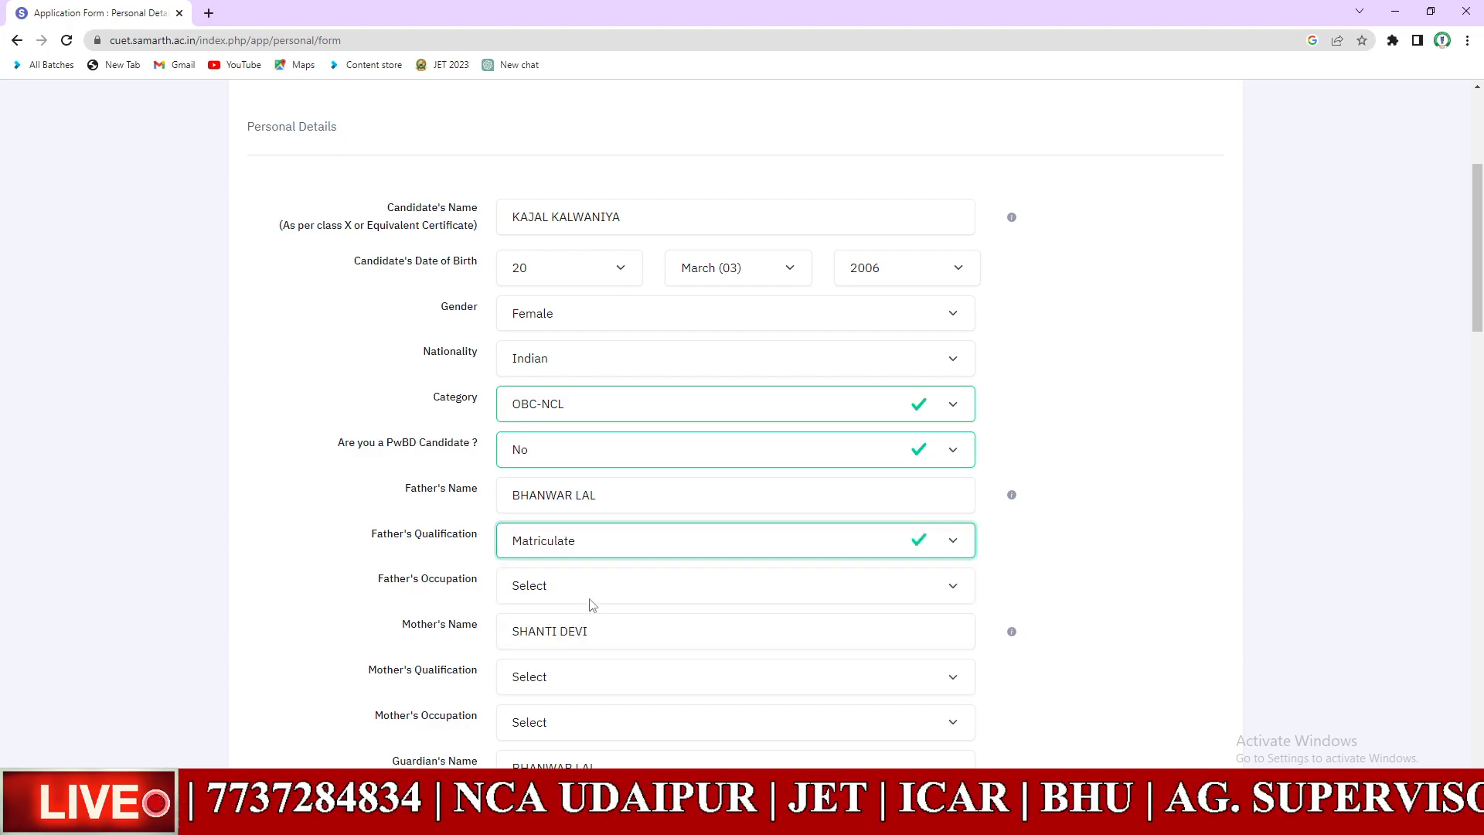
pyautogui.click(591, 600)
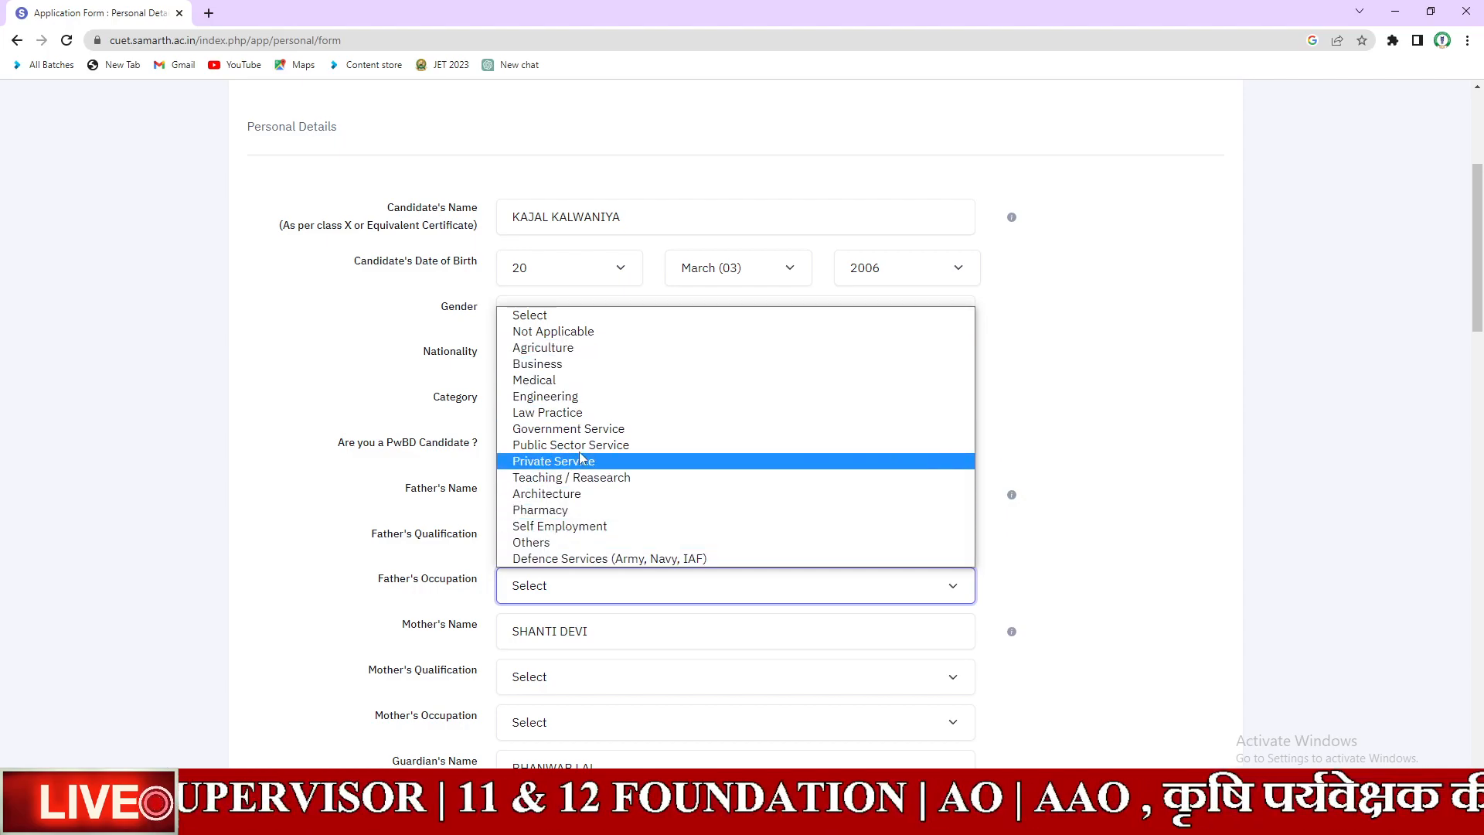
pyautogui.click(569, 348)
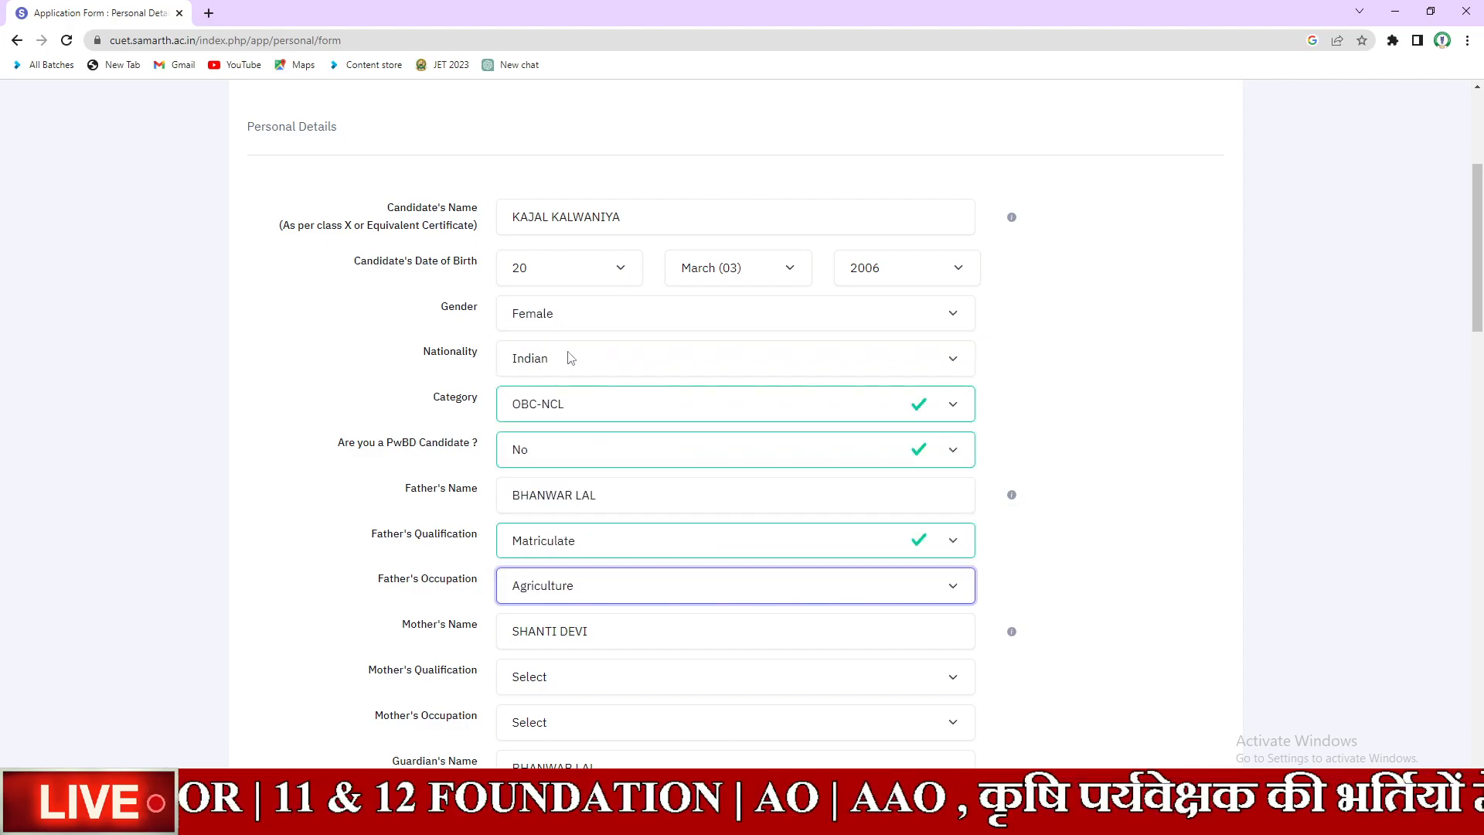
pyautogui.scroll(-1, 553, 463)
# - Set mother's qualification to Illiterate and mother's occupation to Others (Including House Wife)
pyautogui.scroll(-2, 534, 479)
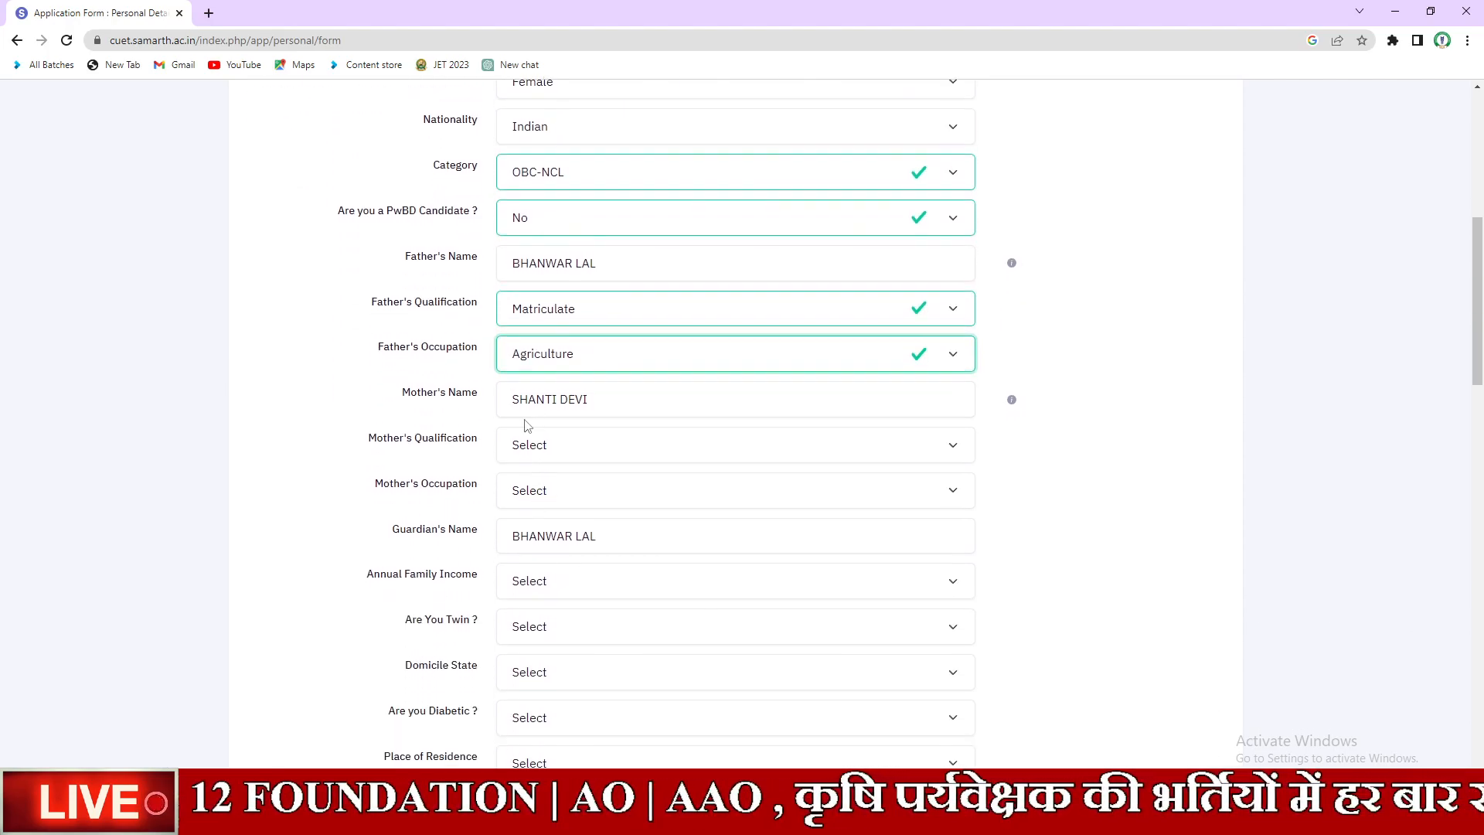
pyautogui.click(553, 451)
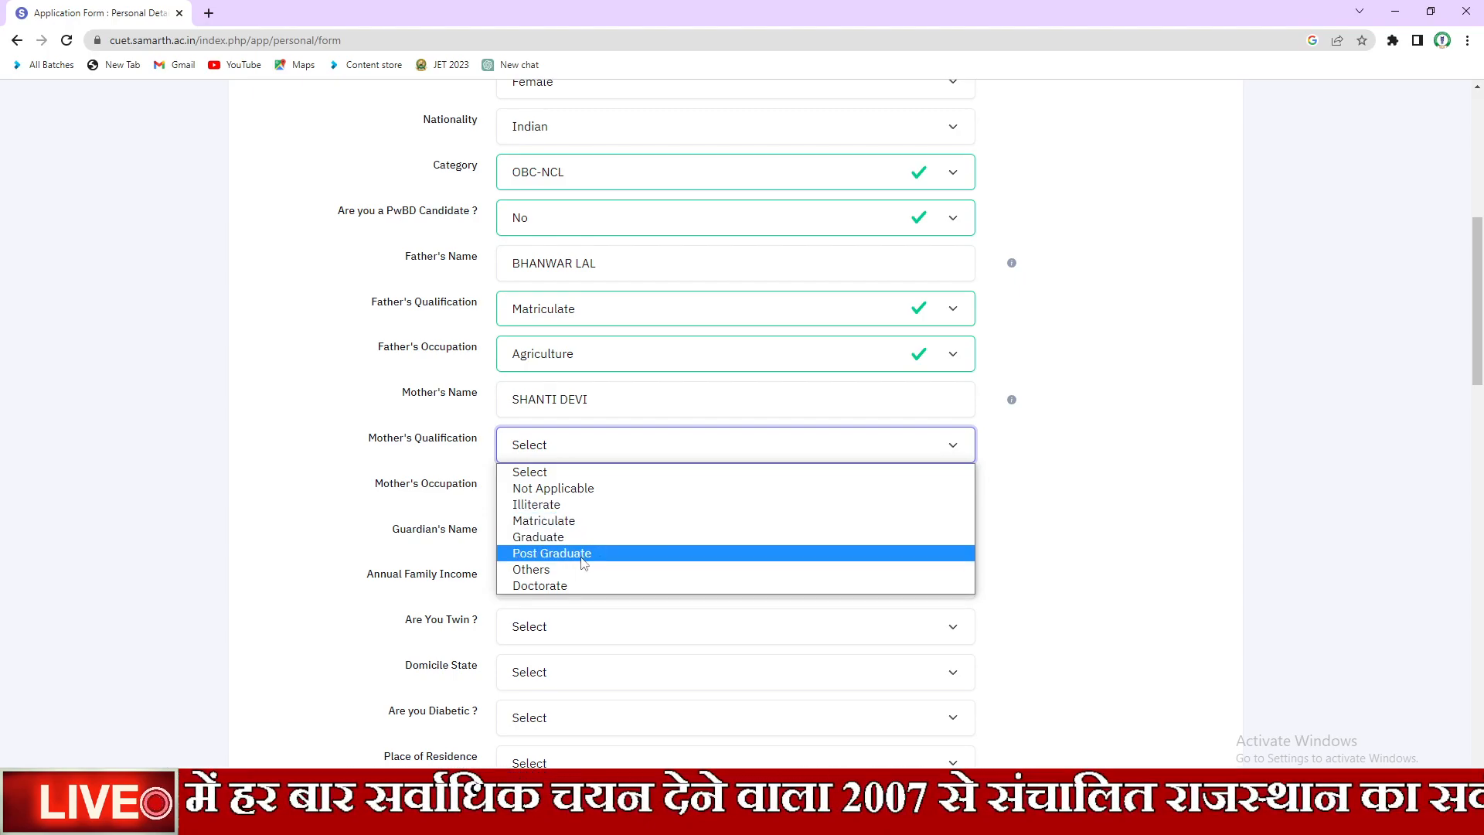
pyautogui.click(577, 506)
pyautogui.click(576, 496)
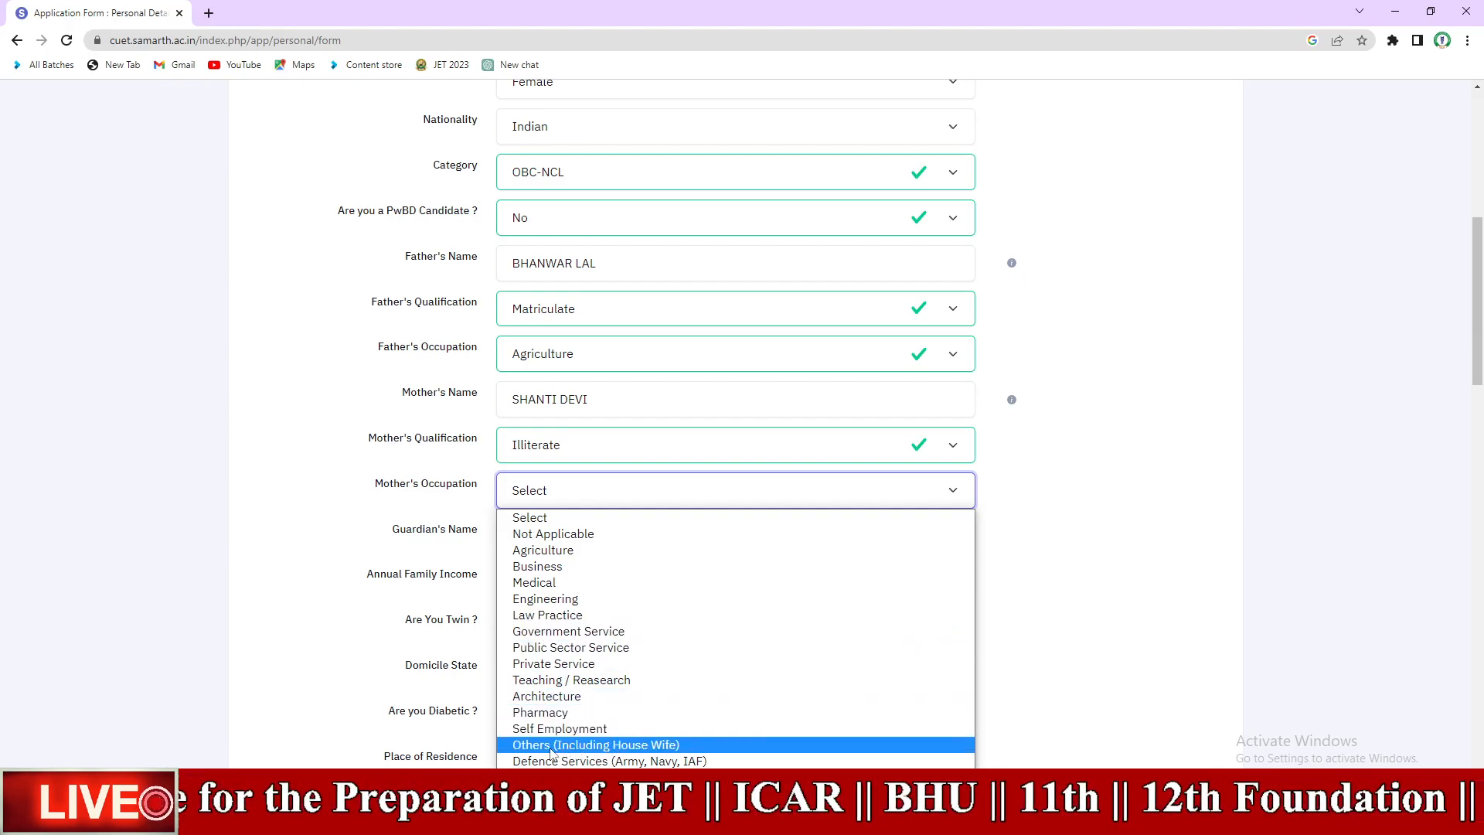
pyautogui.click(619, 751)
pyautogui.scroll(-2, 571, 600)
pyautogui.click(550, 430)
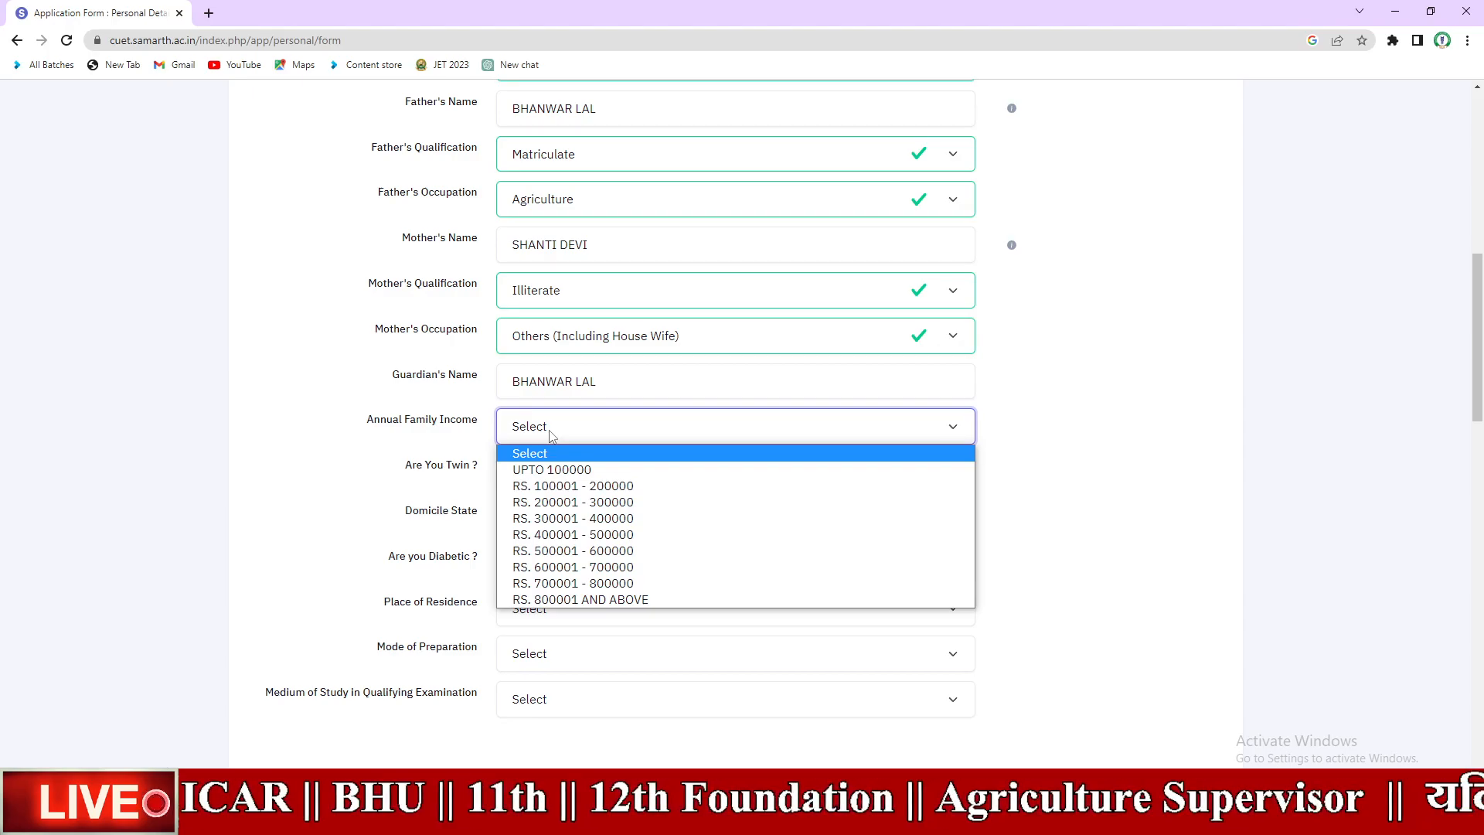
# - Set annual family income to 100001–200000, twin to No, and domicile state to RAJASTHAN
pyautogui.click(568, 494)
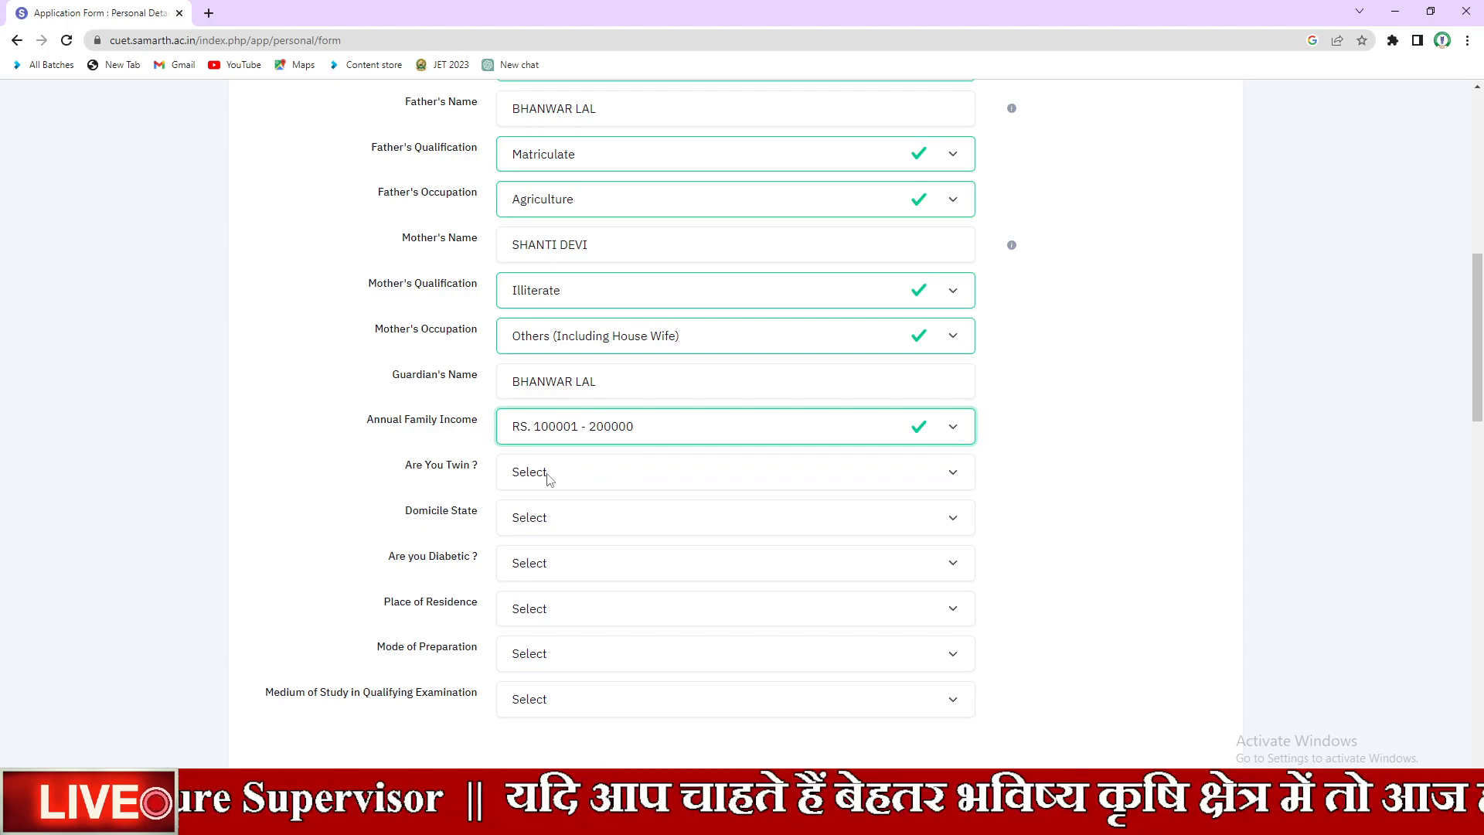
pyautogui.click(545, 475)
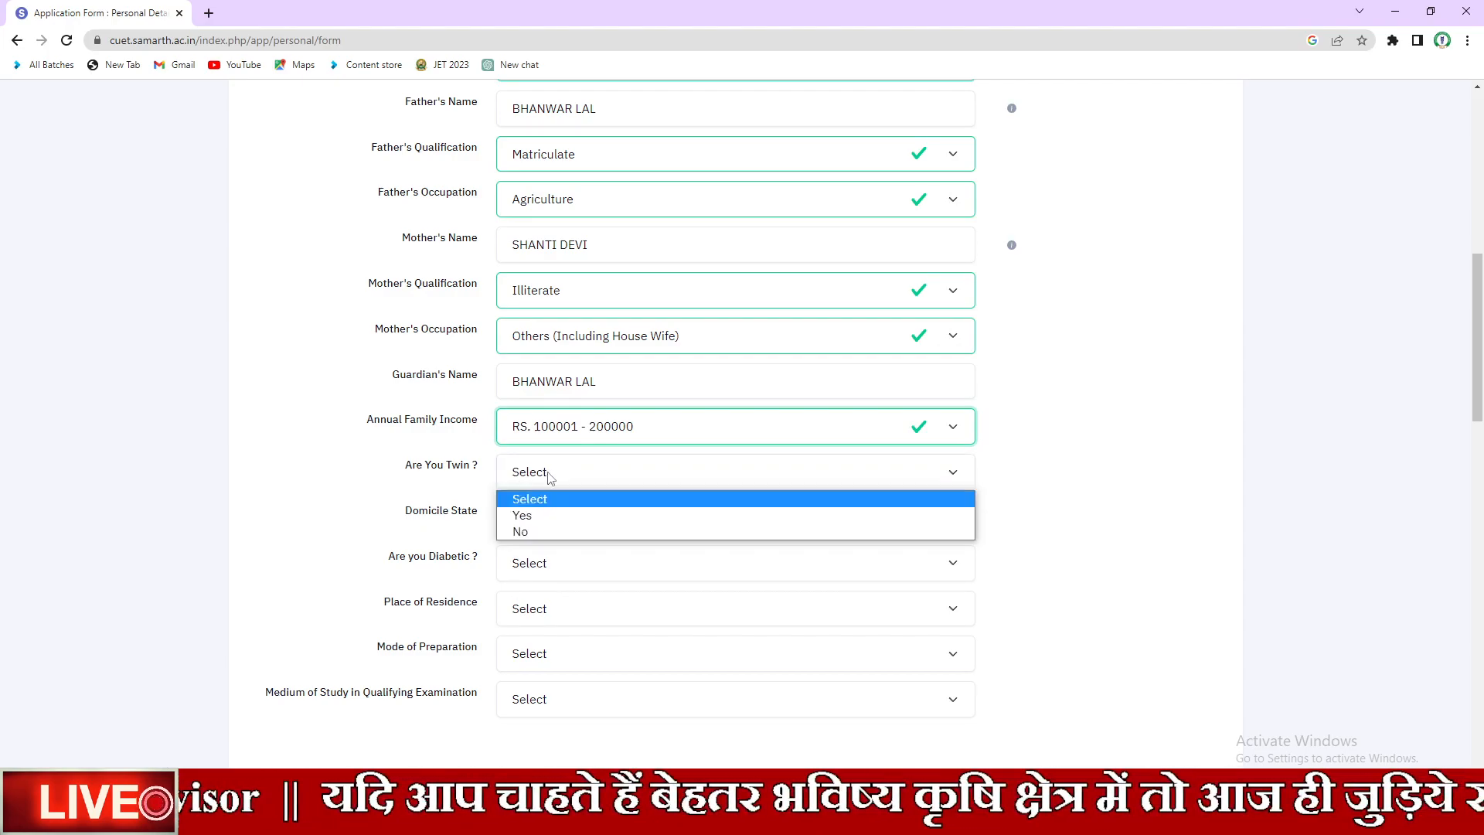
pyautogui.click(541, 533)
pyautogui.click(558, 525)
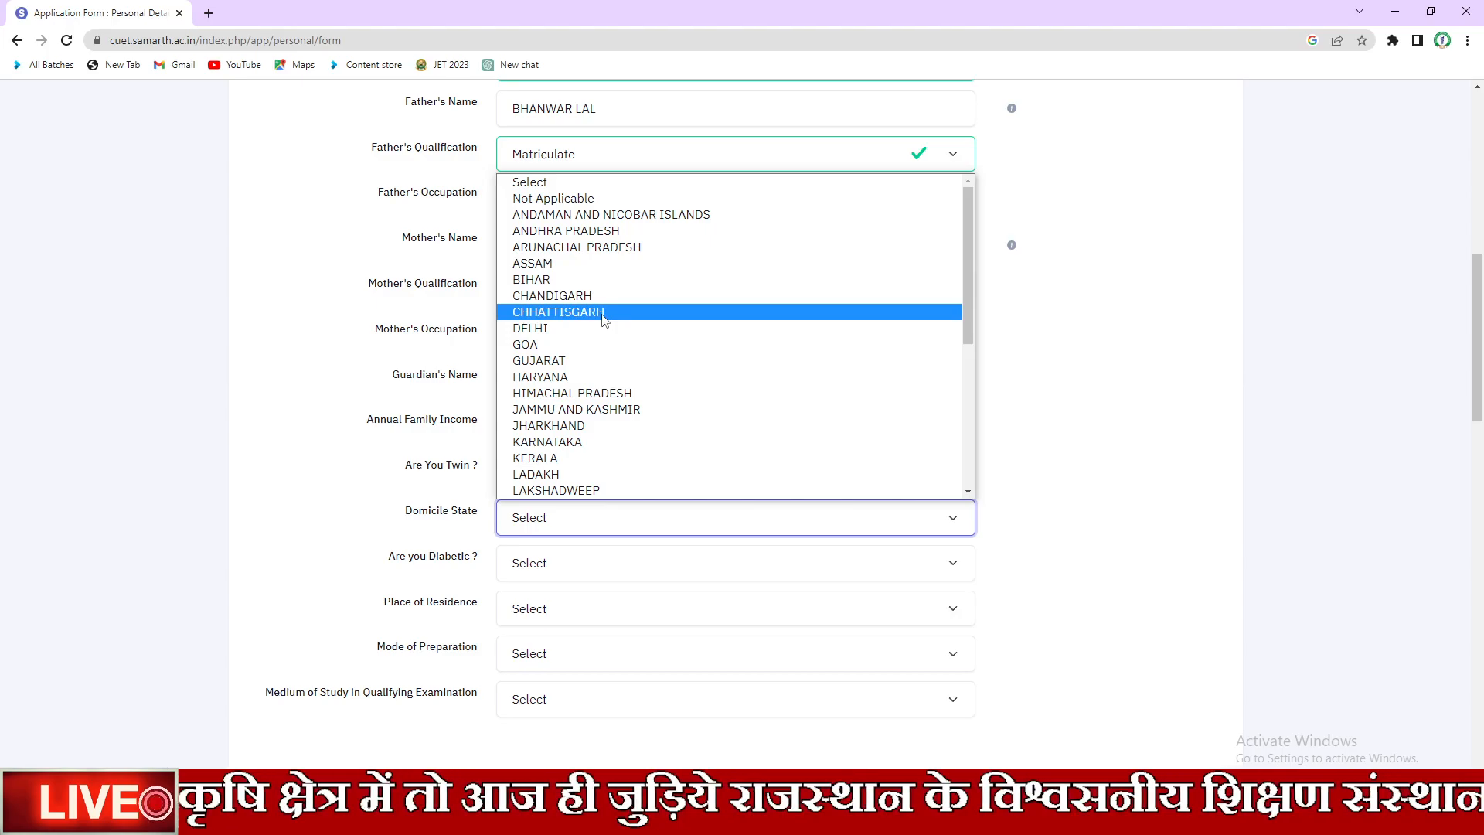
pyautogui.scroll(-4, 618, 402)
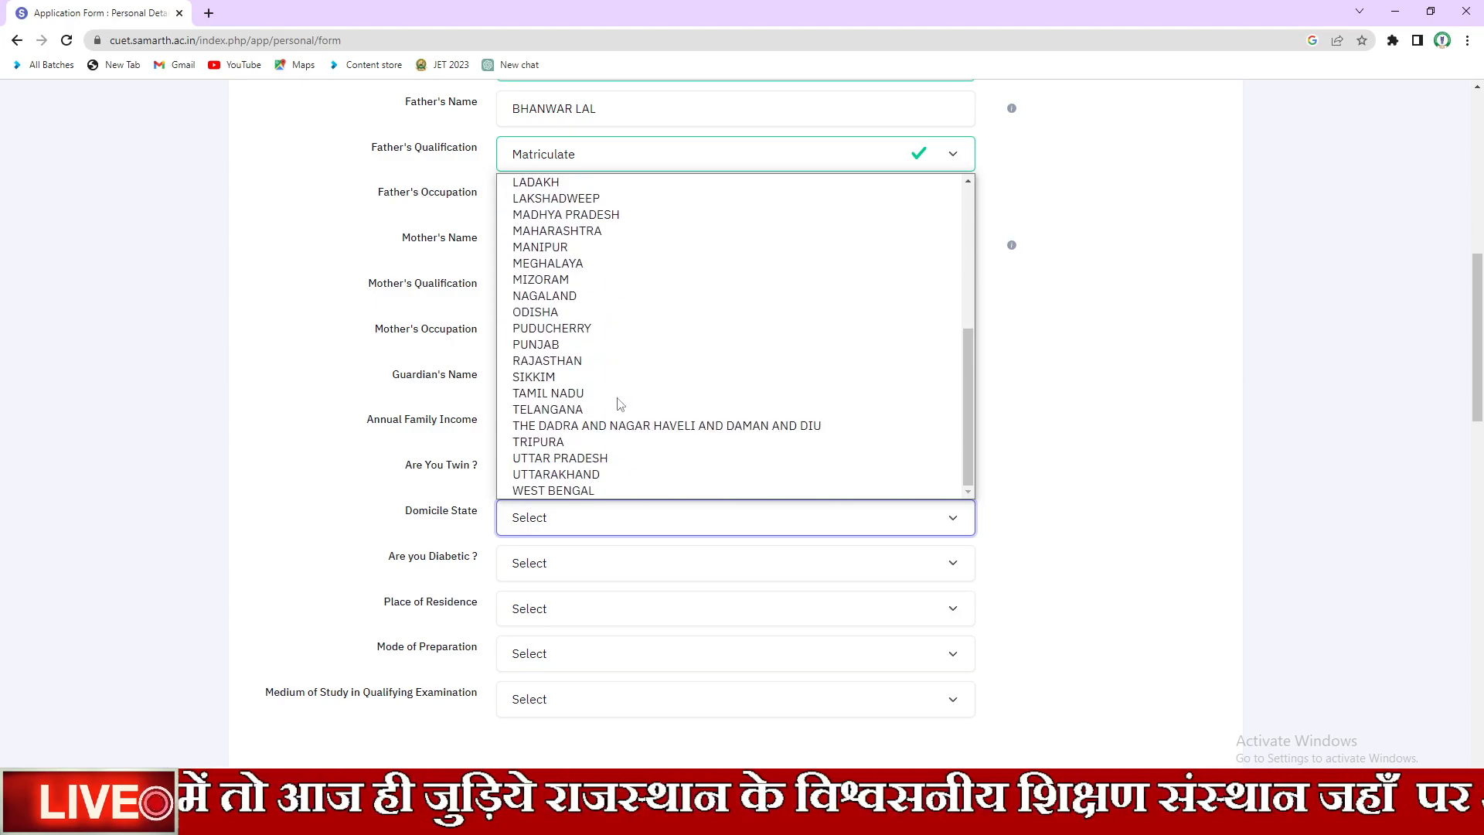
pyautogui.click(599, 360)
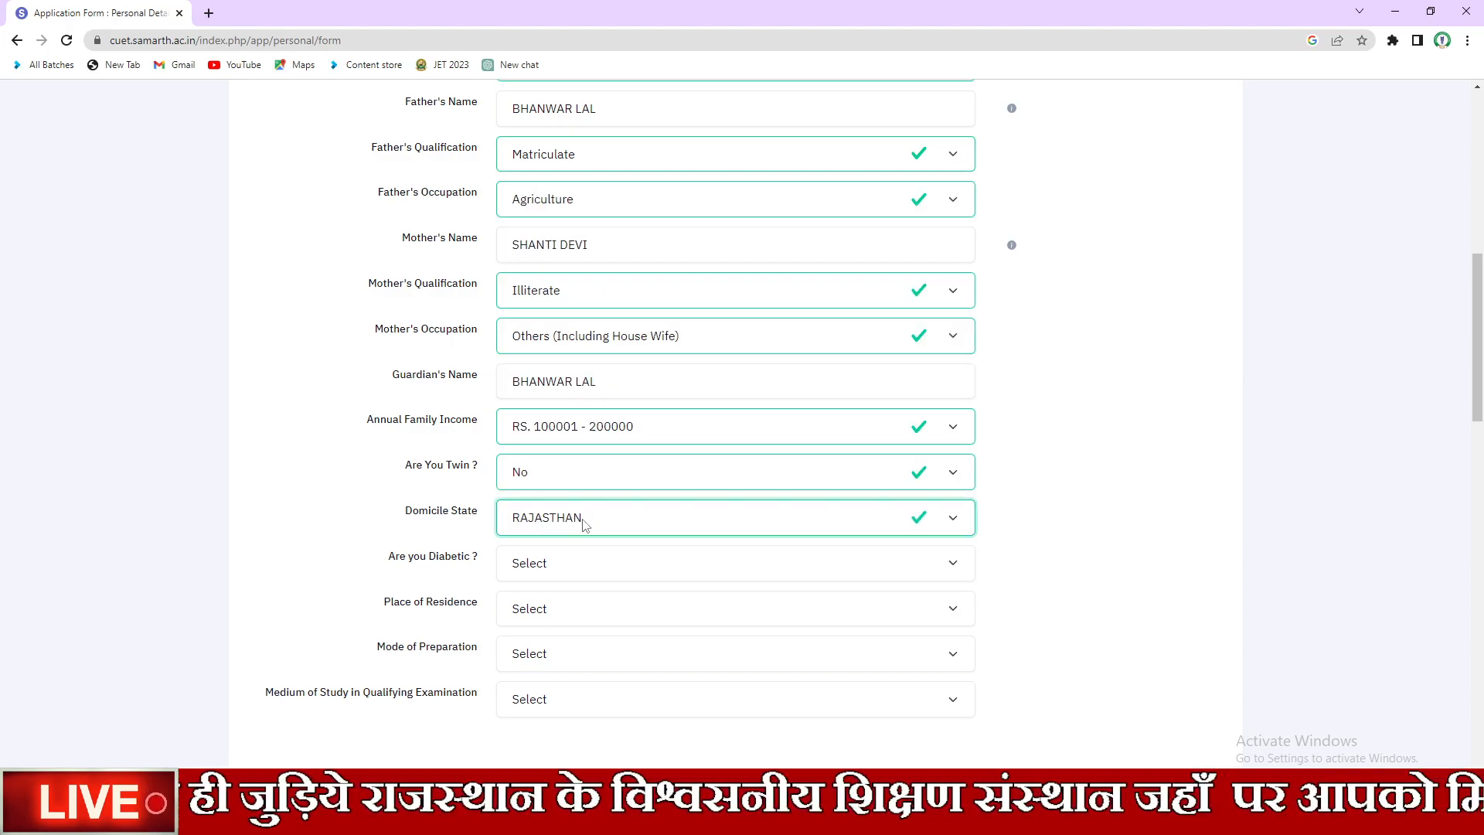
pyautogui.scroll(-1, 560, 522)
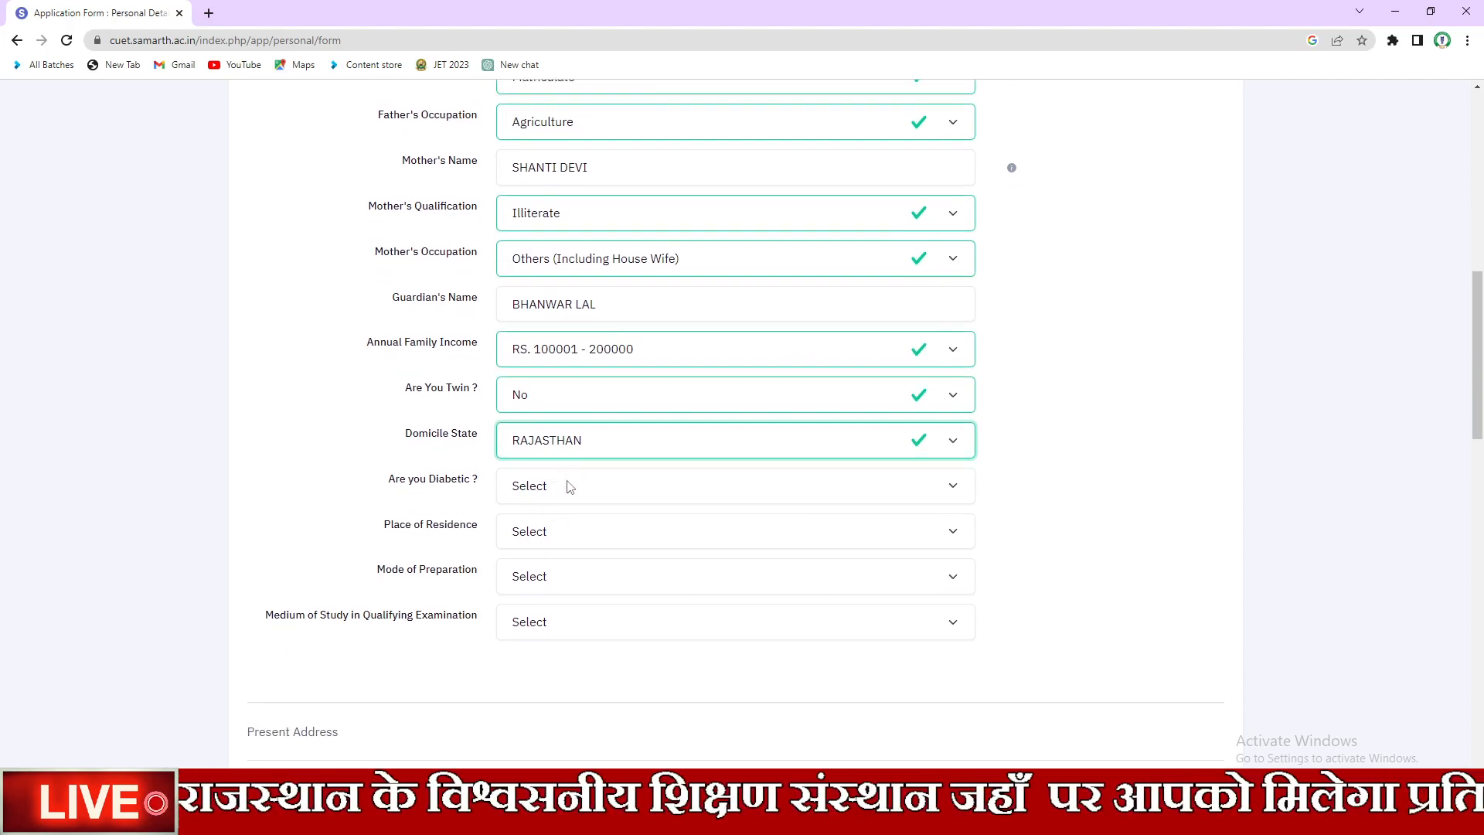
# - Answer No to diabetic, set residence to Rural and preparation mode to Individual Tuition
pyautogui.click(569, 487)
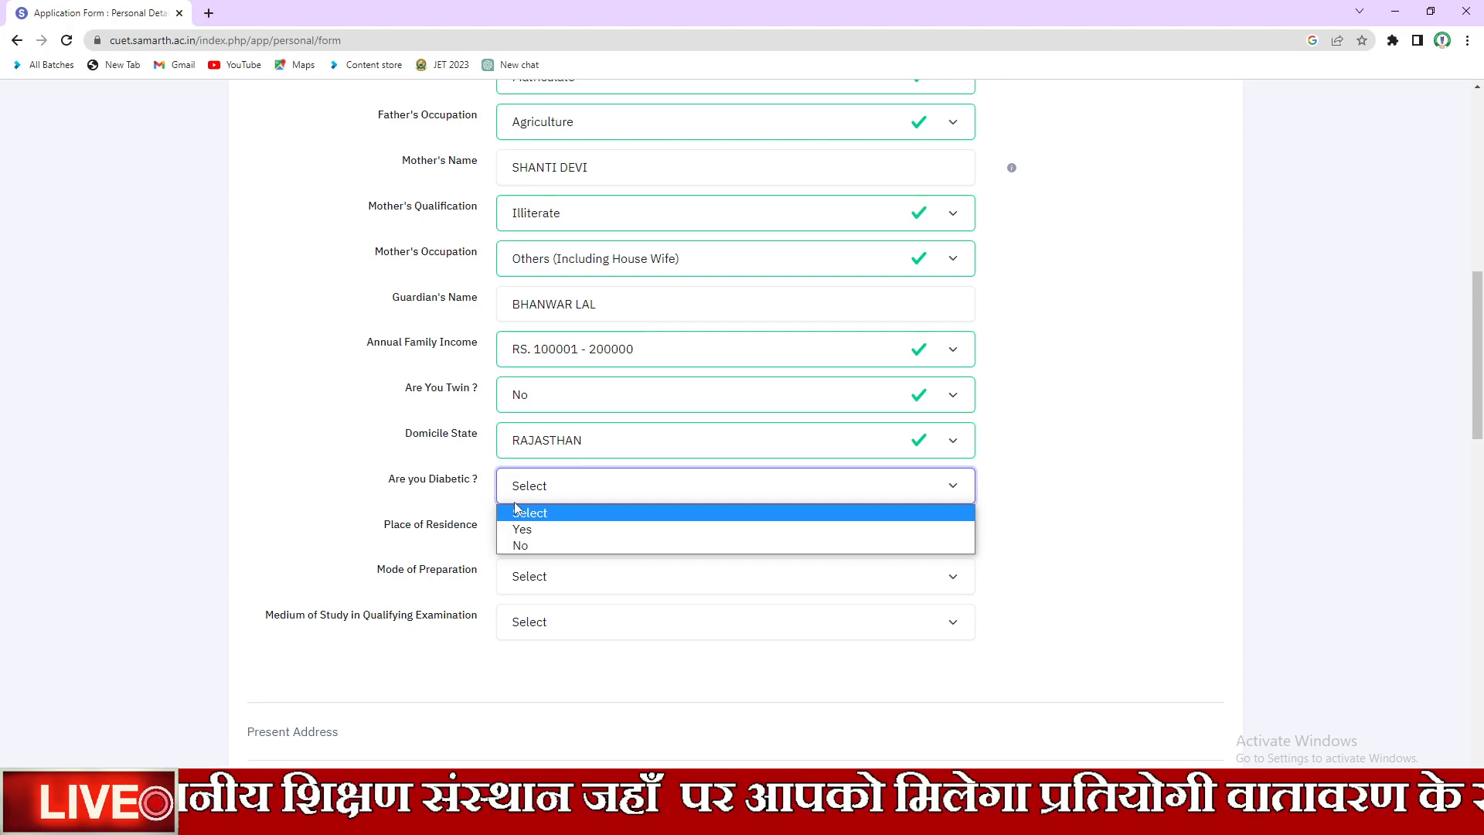
pyautogui.click(550, 544)
pyautogui.scroll(-2, 546, 514)
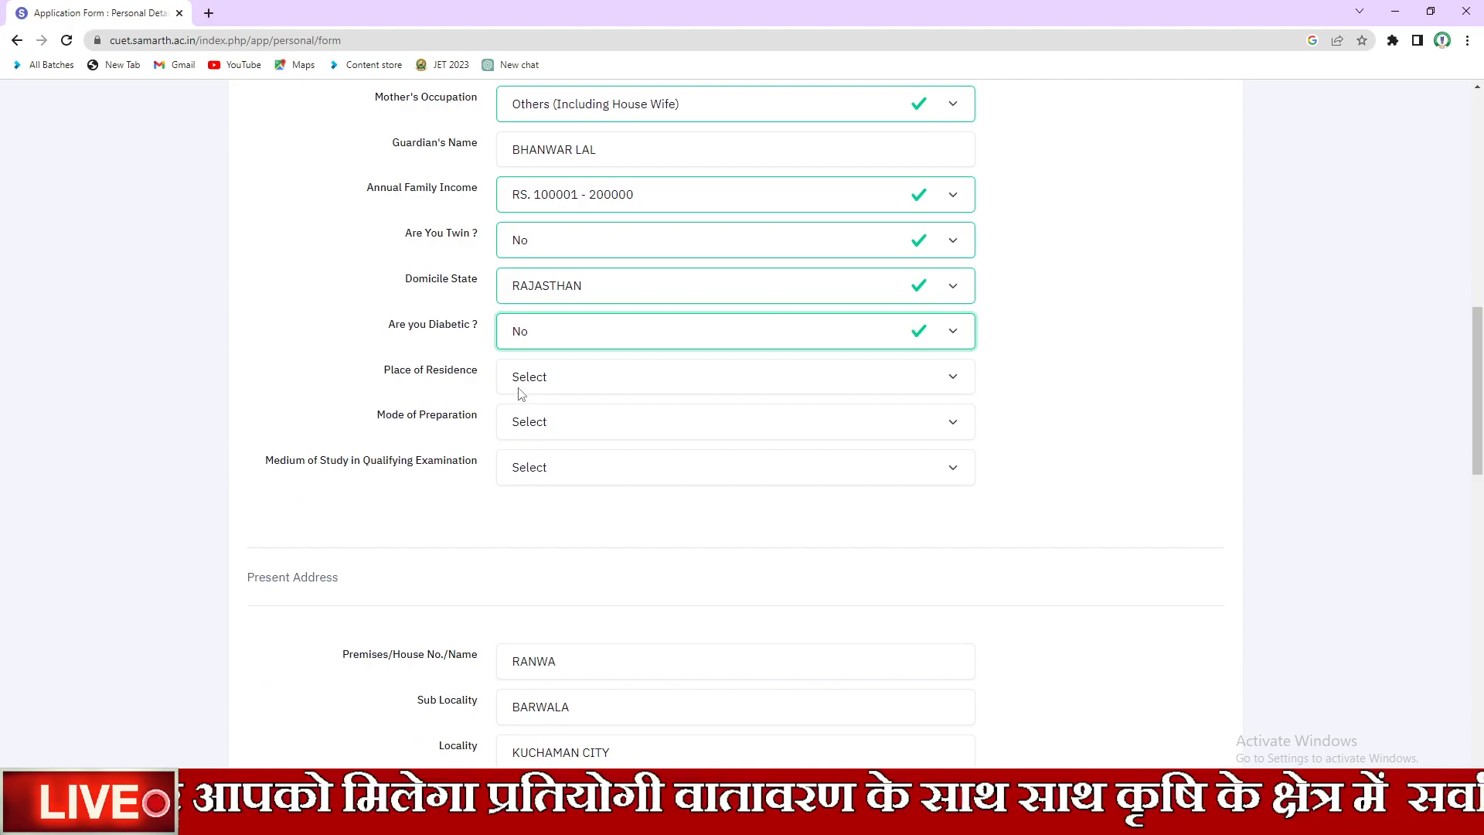
pyautogui.click(514, 387)
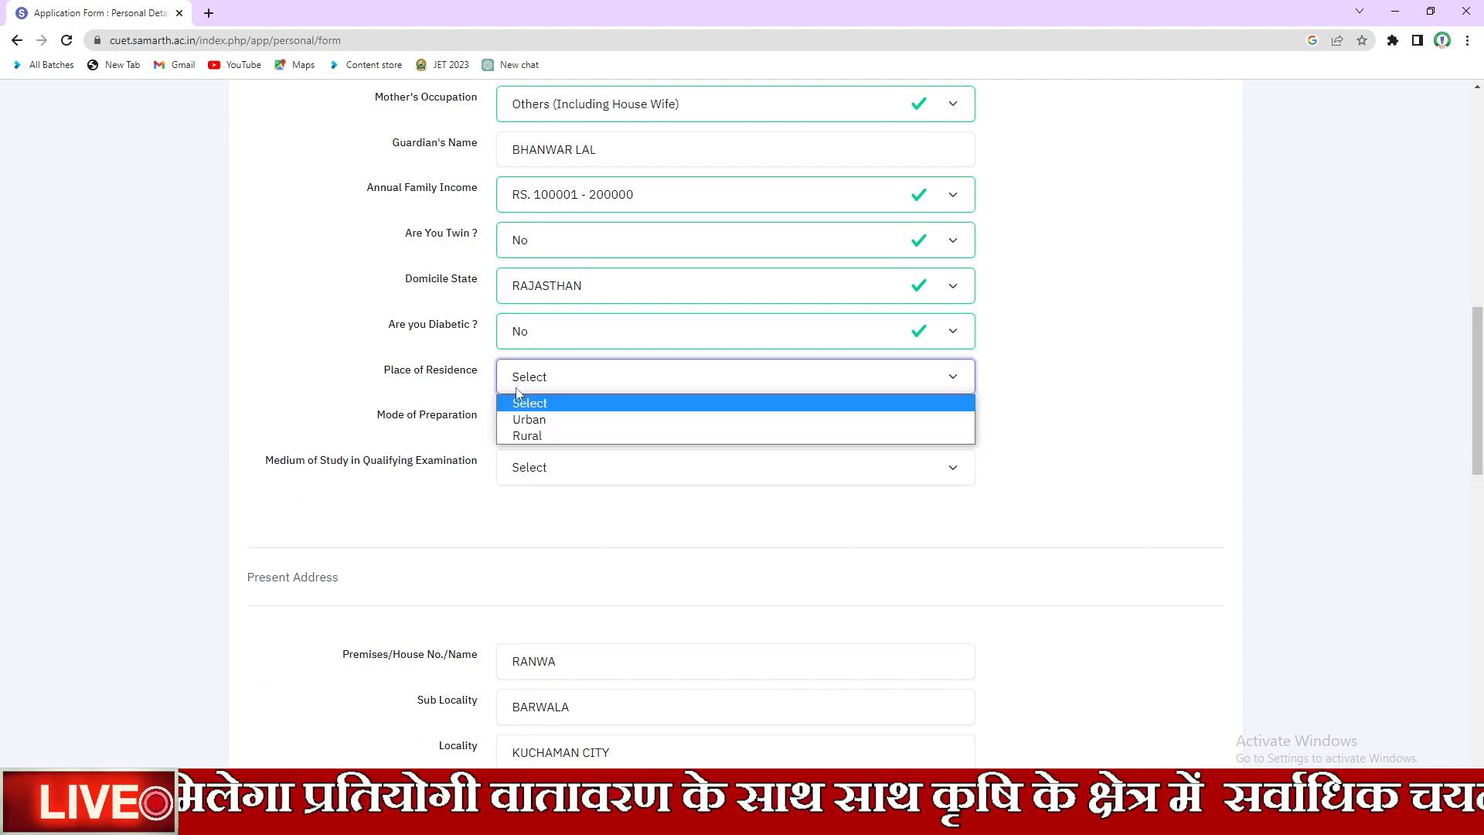
pyautogui.click(533, 436)
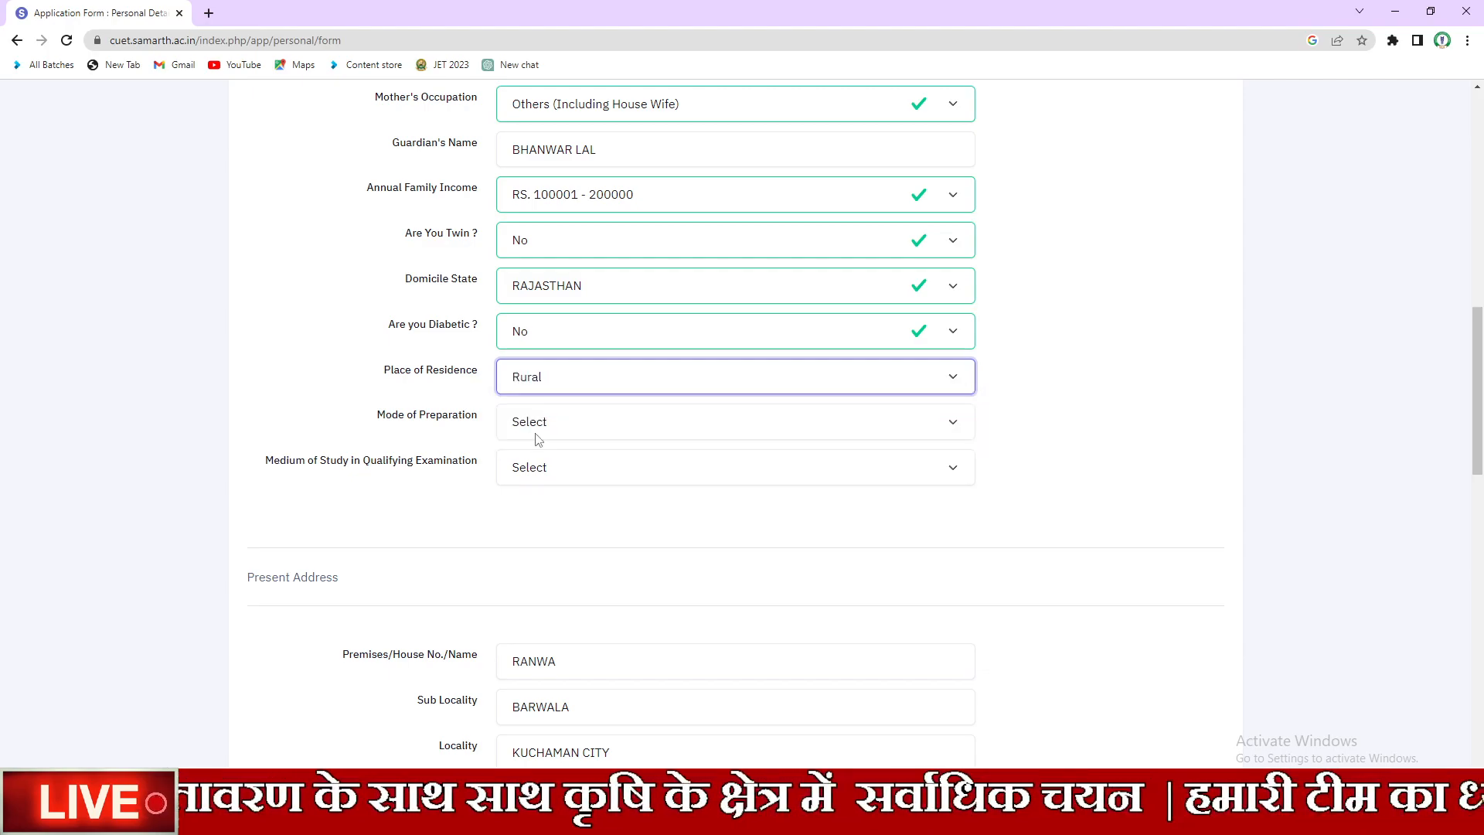
pyautogui.click(543, 431)
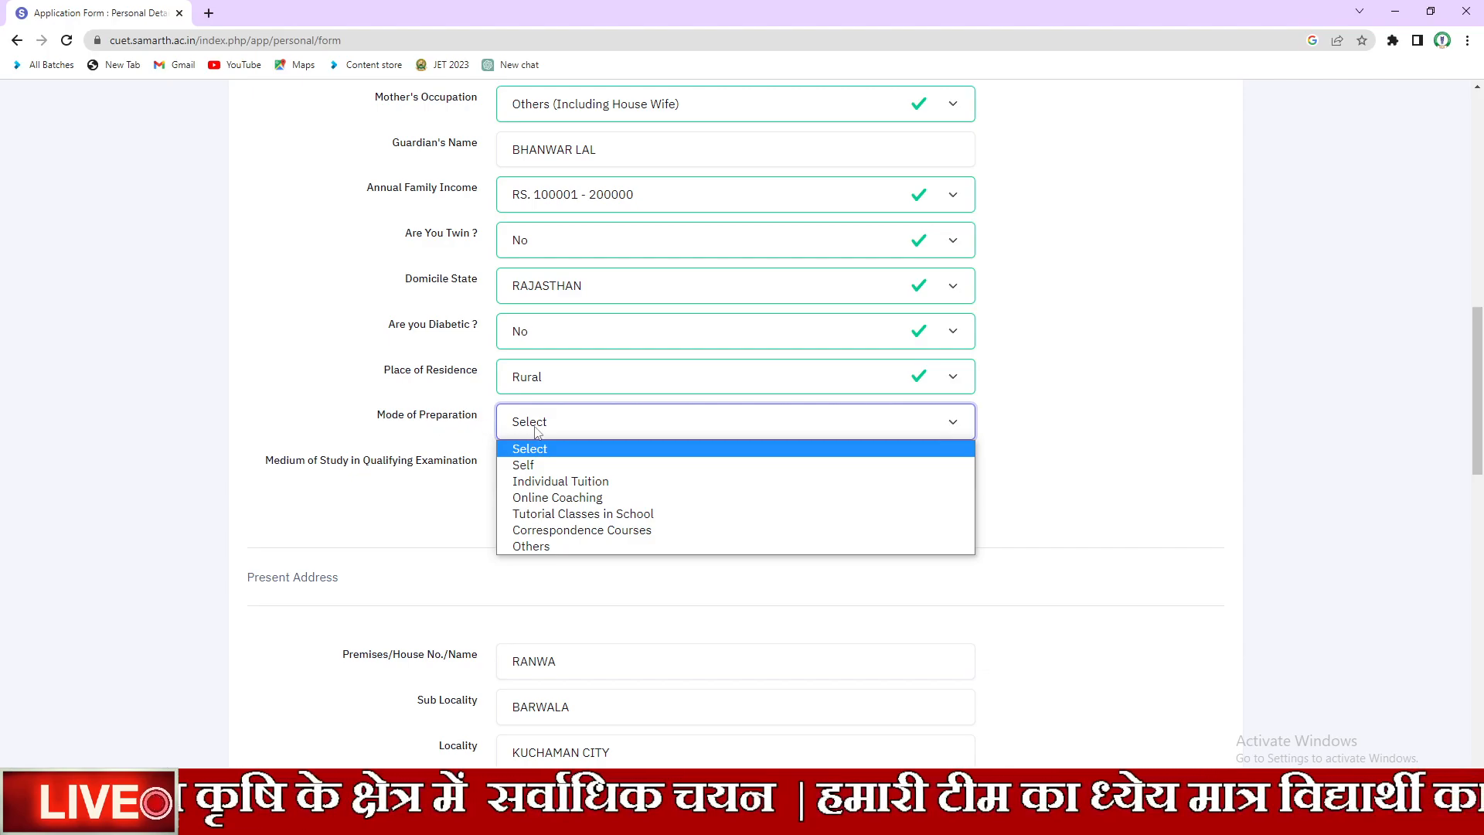
pyautogui.click(563, 483)
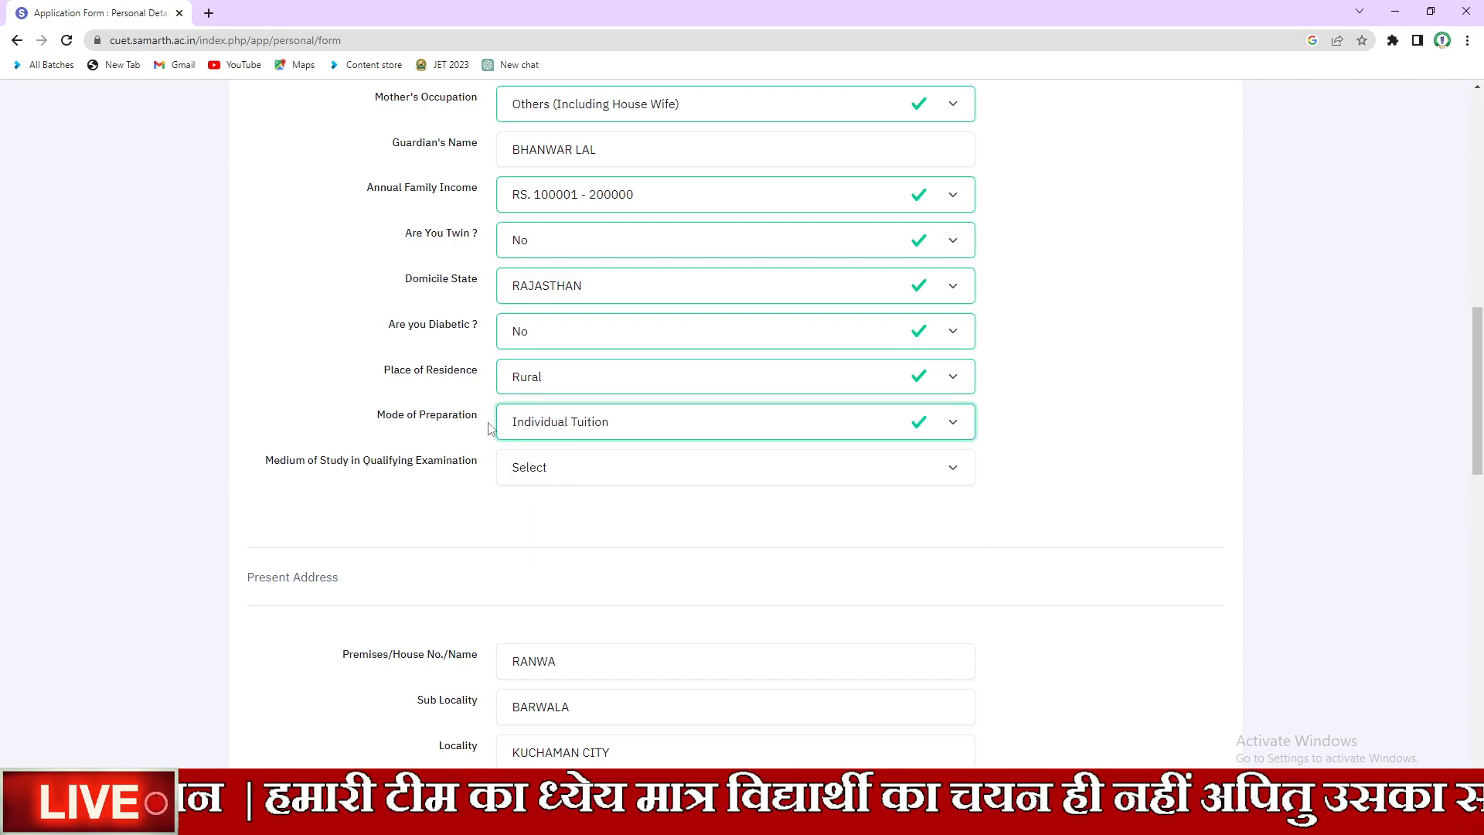
# - Choose Hindi as the medium of study in the qualifying examination
pyautogui.click(553, 471)
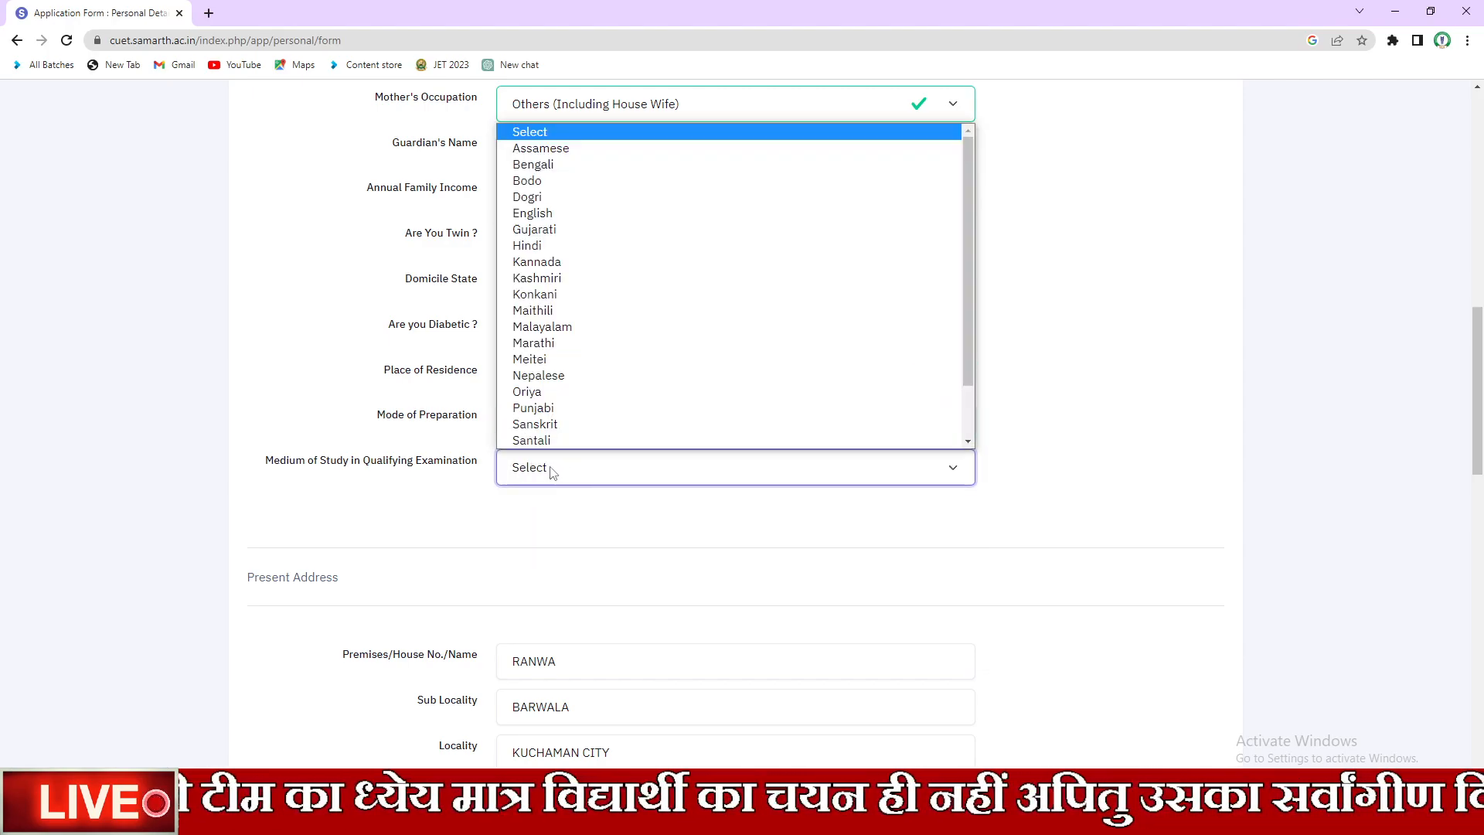
pyautogui.click(554, 471)
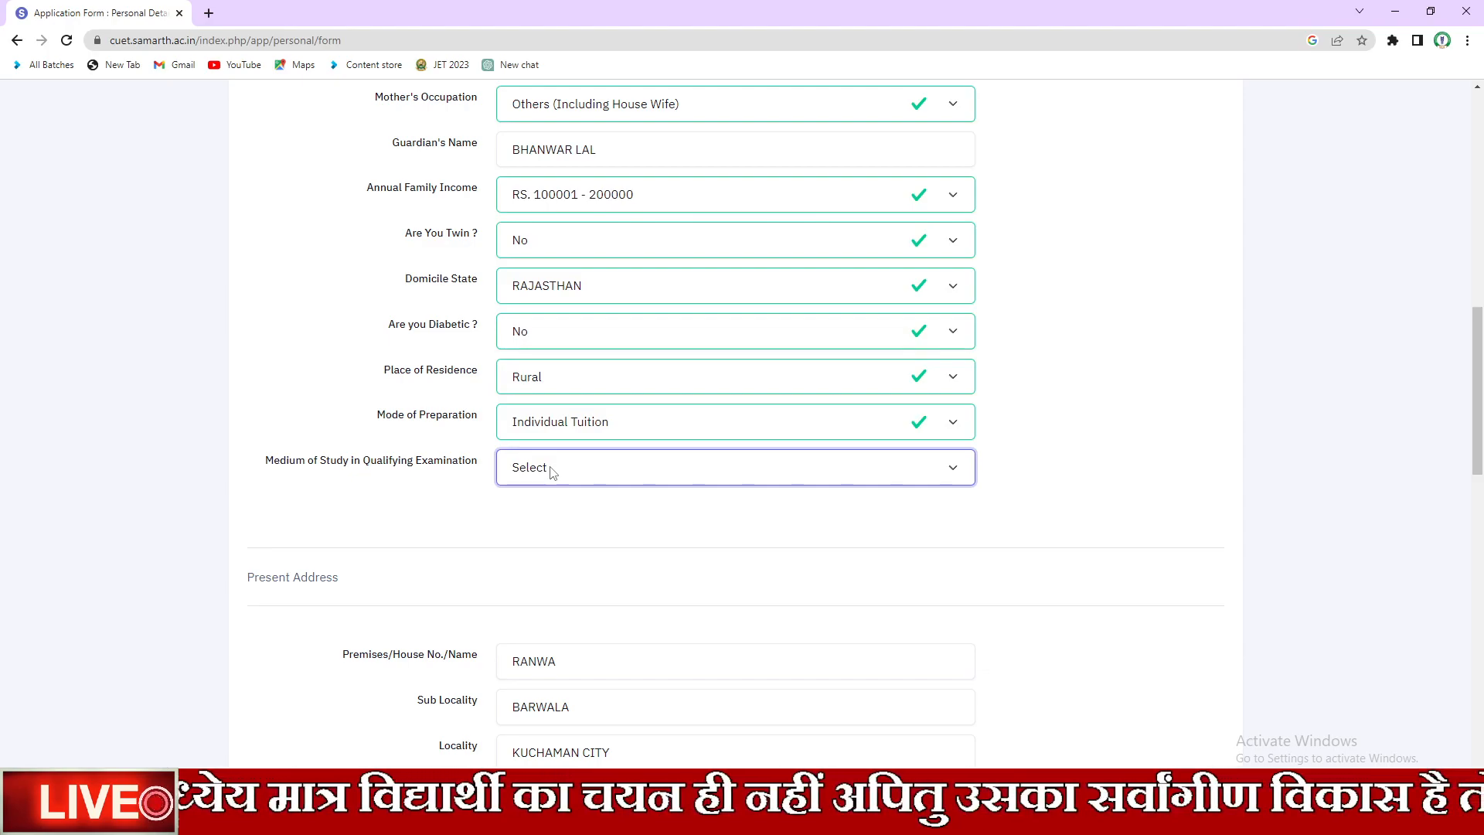
pyautogui.click(552, 469)
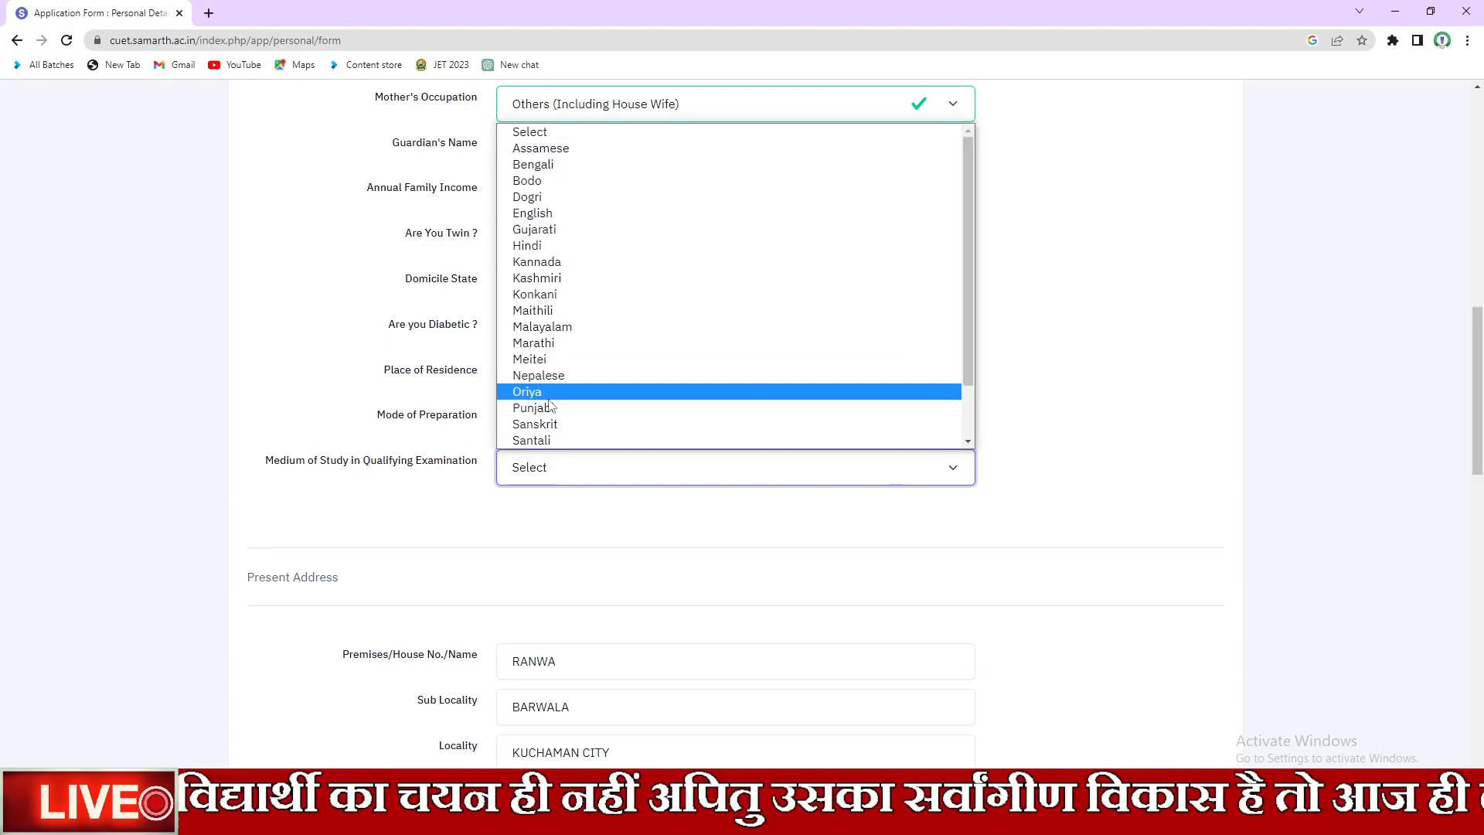
pyautogui.click(544, 246)
# - Tick 'Same As Present Address' under Permanent Address to copy the present address
pyautogui.scroll(-2, 580, 421)
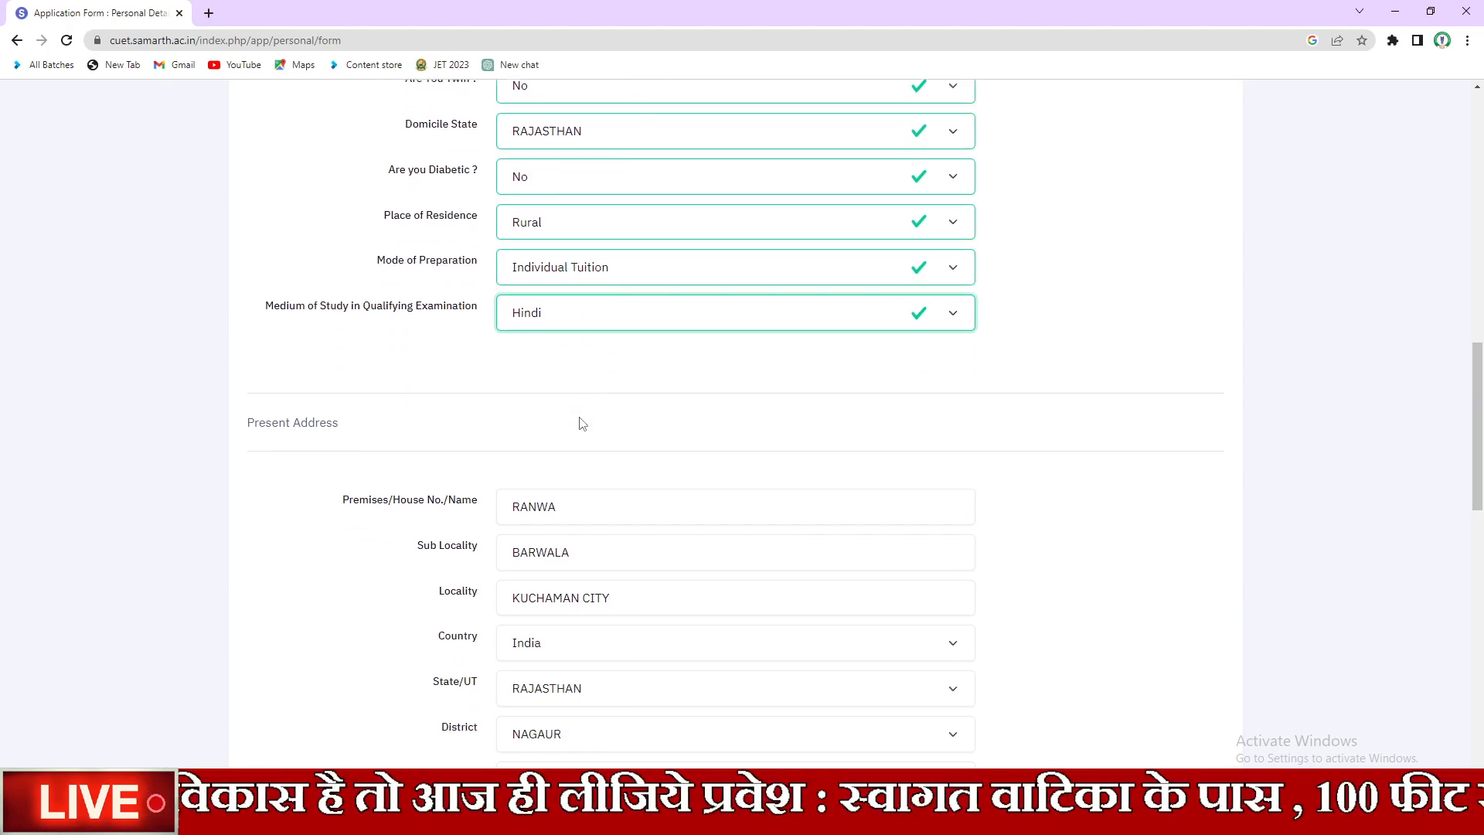
pyautogui.scroll(-2, 582, 423)
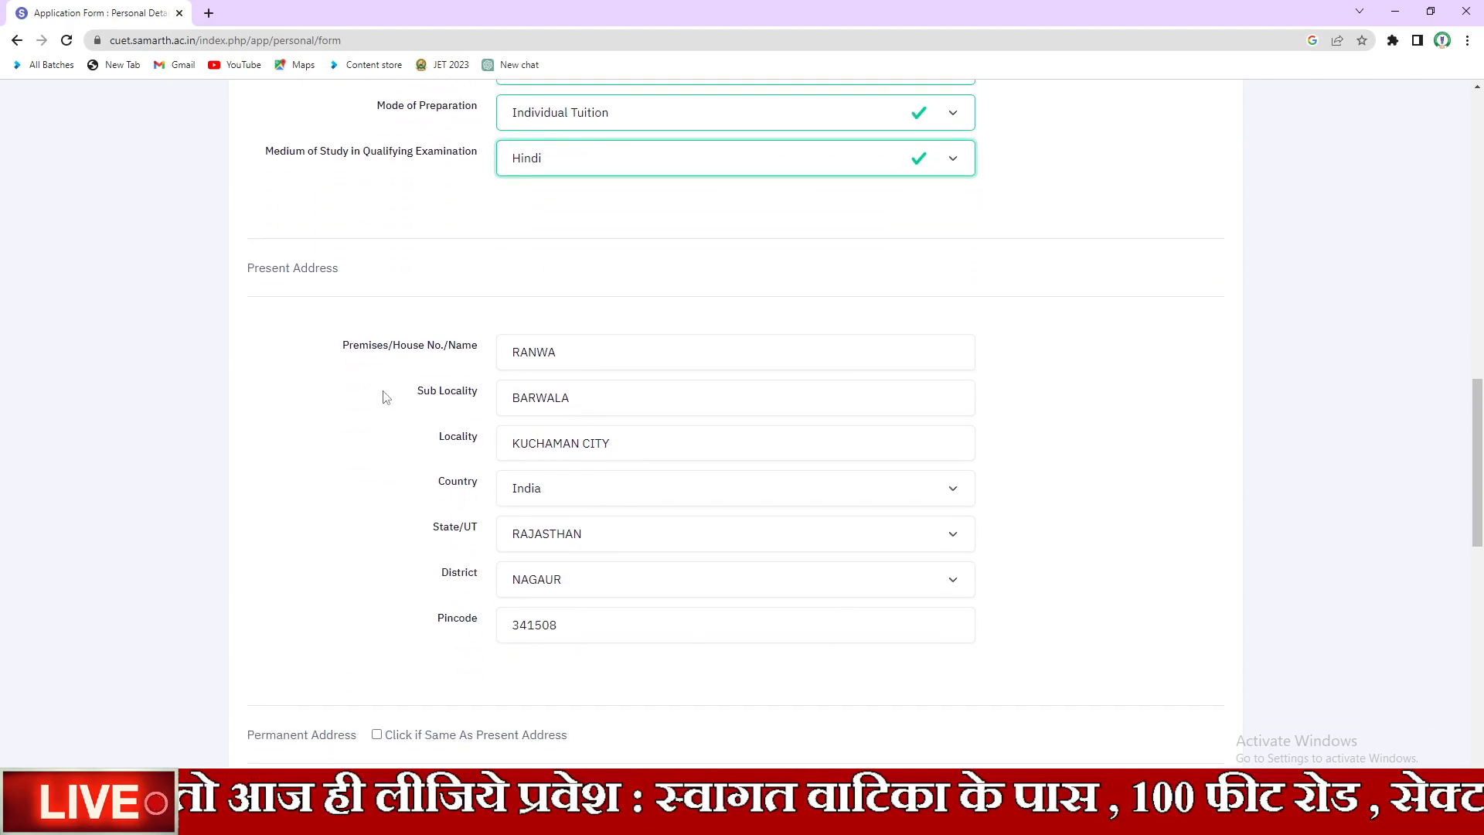
pyautogui.scroll(-3, 533, 402)
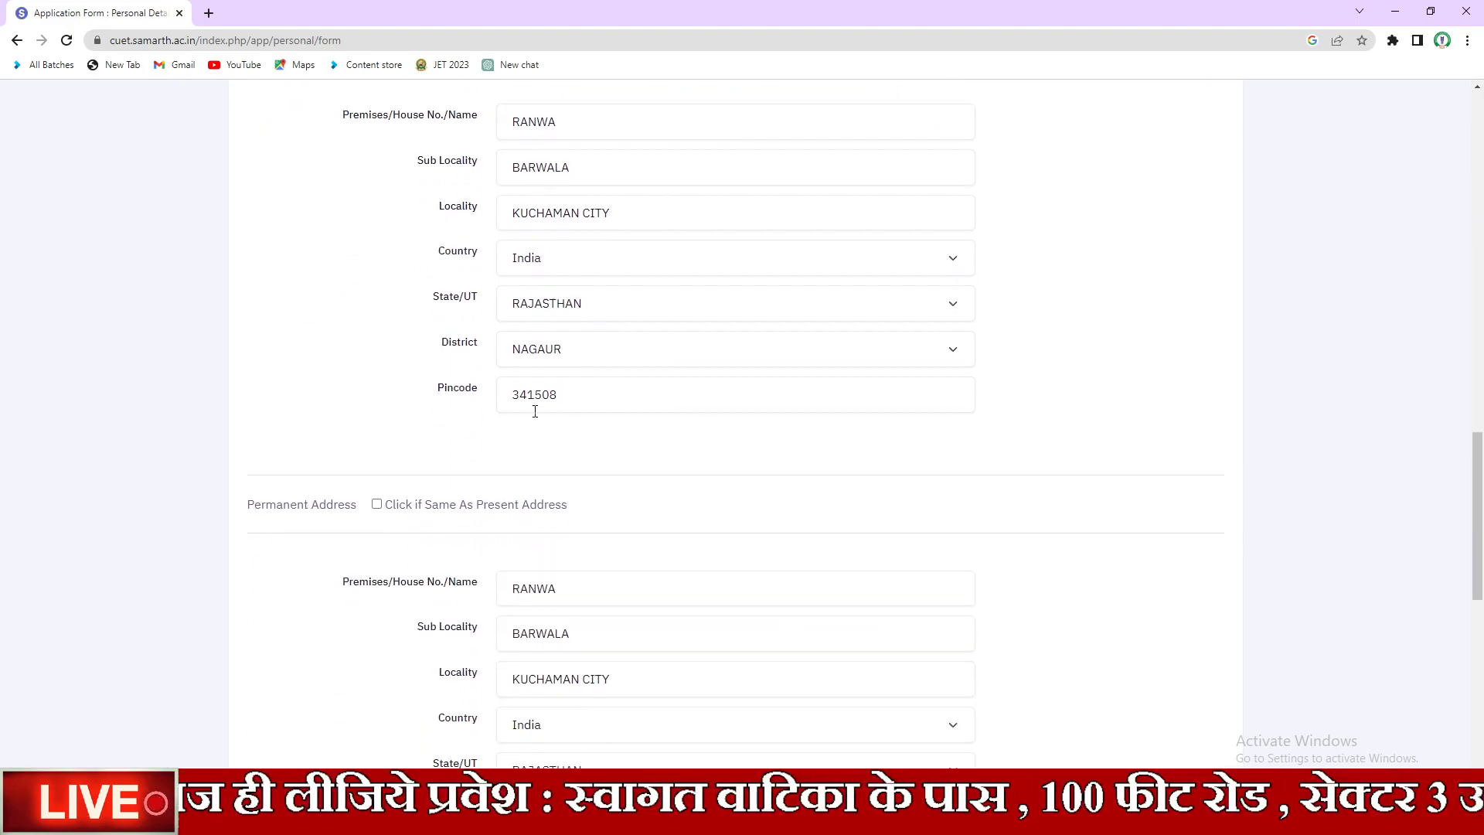
pyautogui.click(376, 504)
pyautogui.scroll(-1, 454, 490)
pyautogui.scroll(-2, 411, 489)
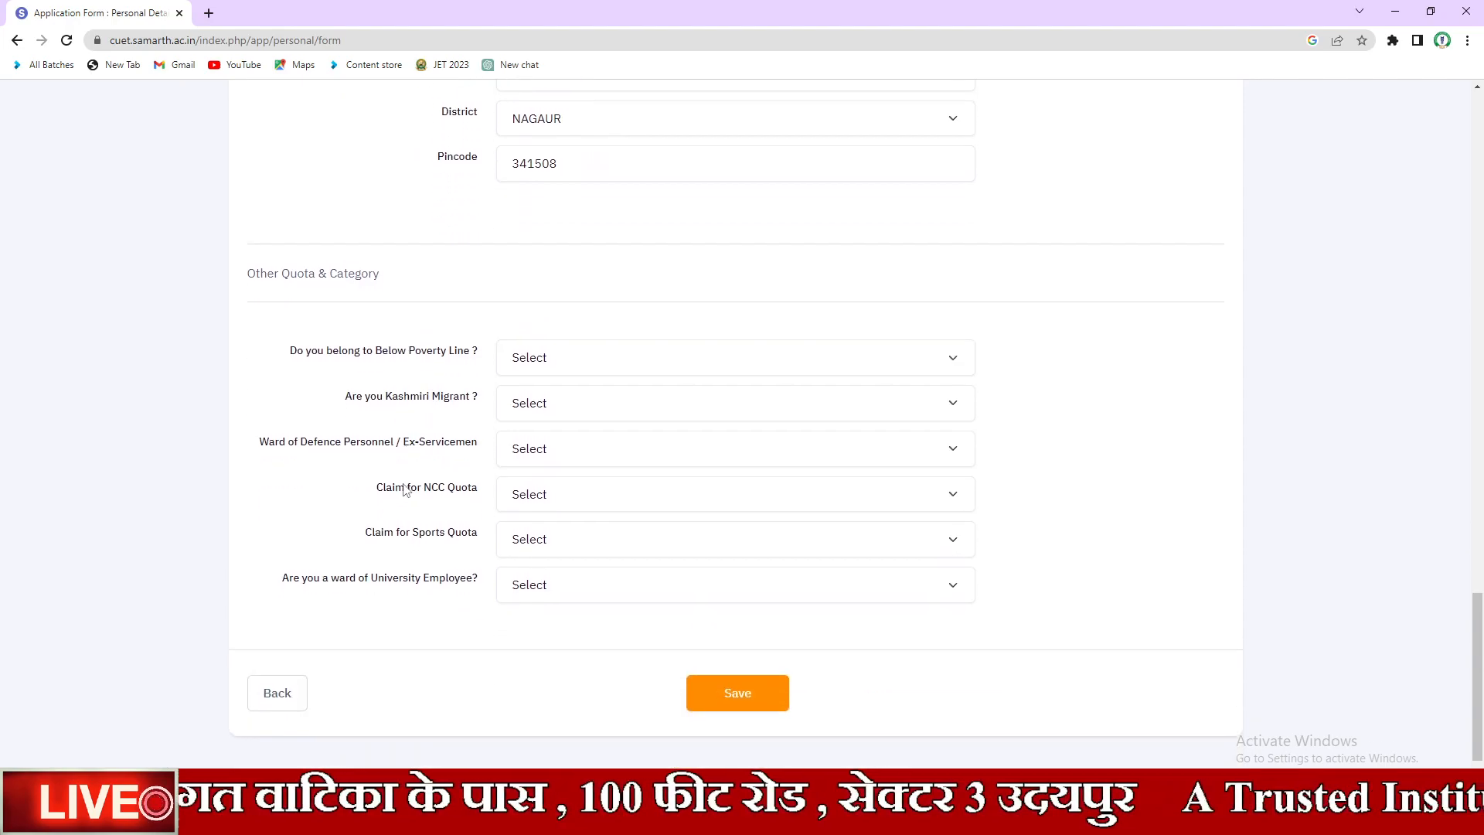
# - Answer No for Below Poverty Line, Kashmiri Migrant and Ward of Defence Personnel
pyautogui.click(562, 363)
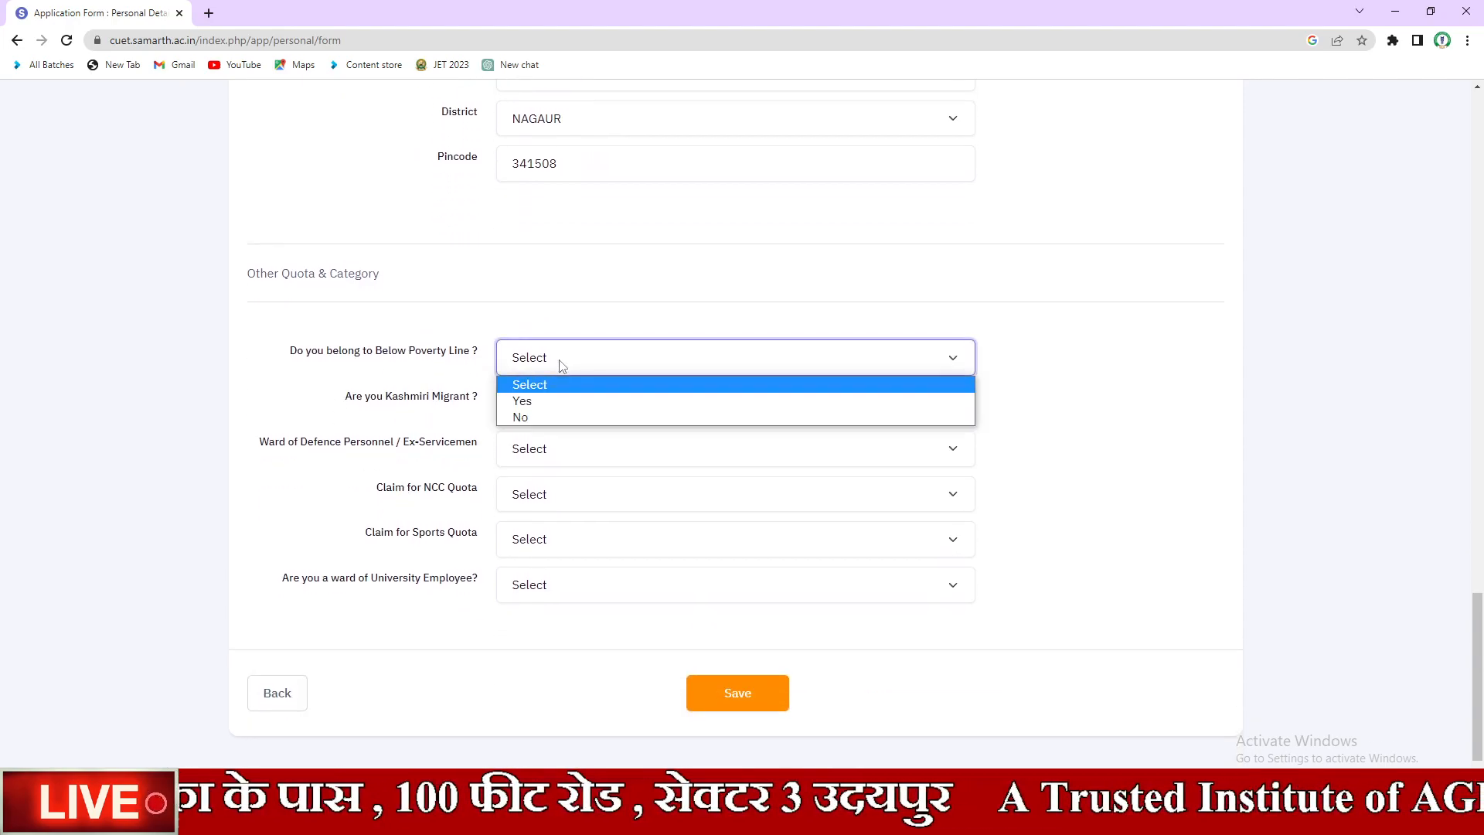
pyautogui.click(555, 416)
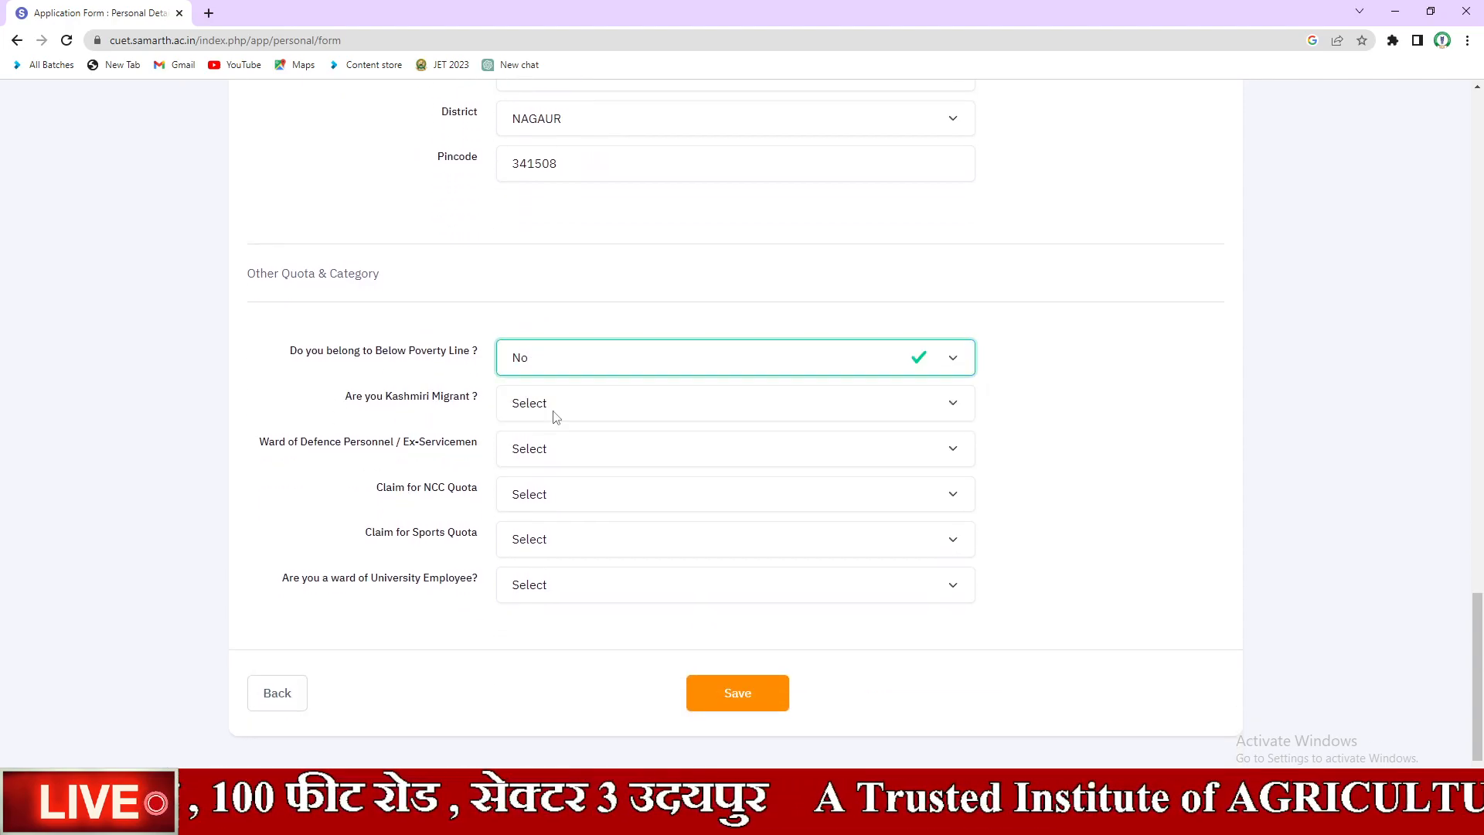
pyautogui.click(563, 412)
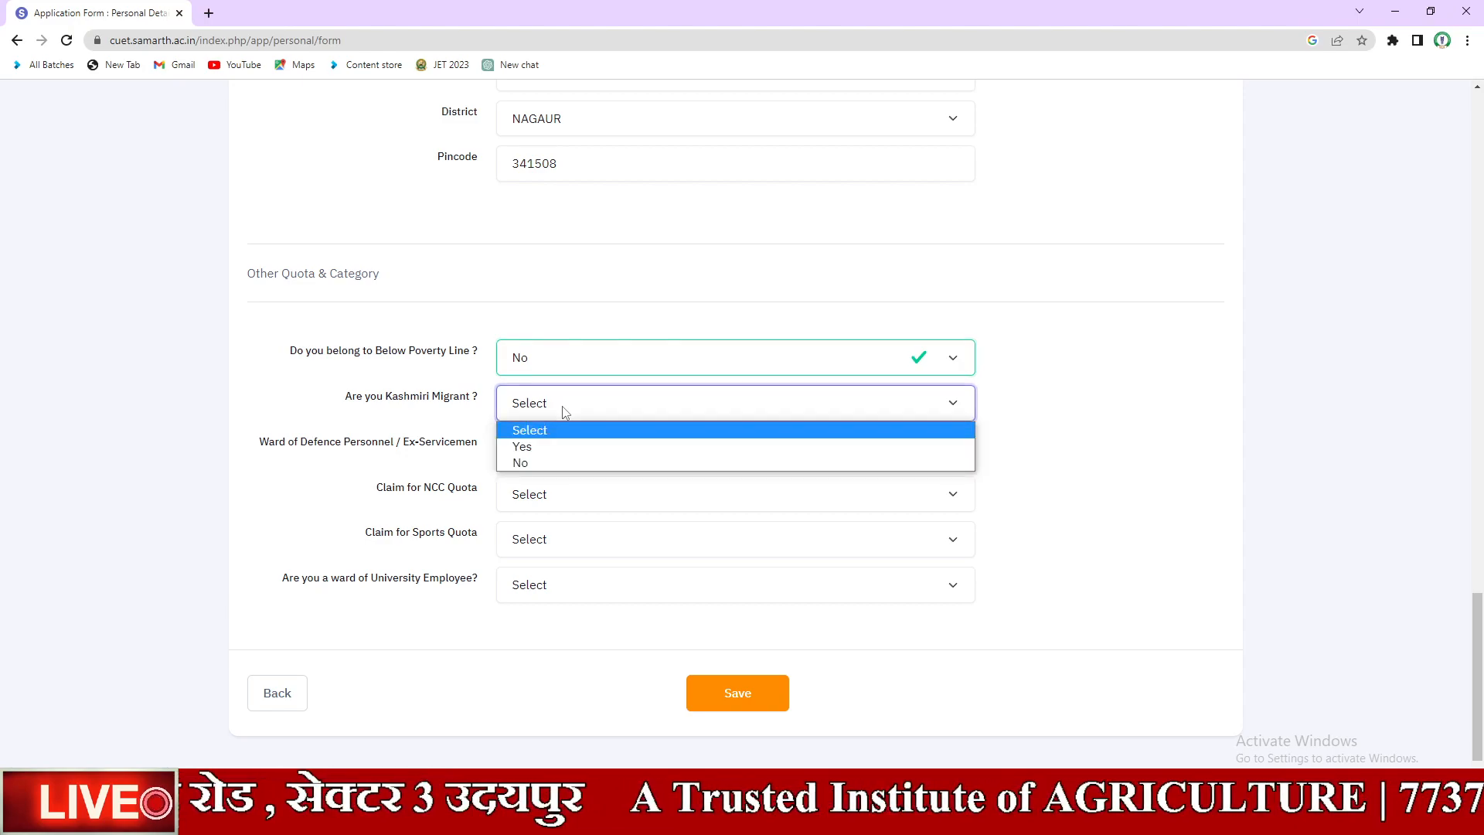
pyautogui.click(554, 461)
pyautogui.click(556, 456)
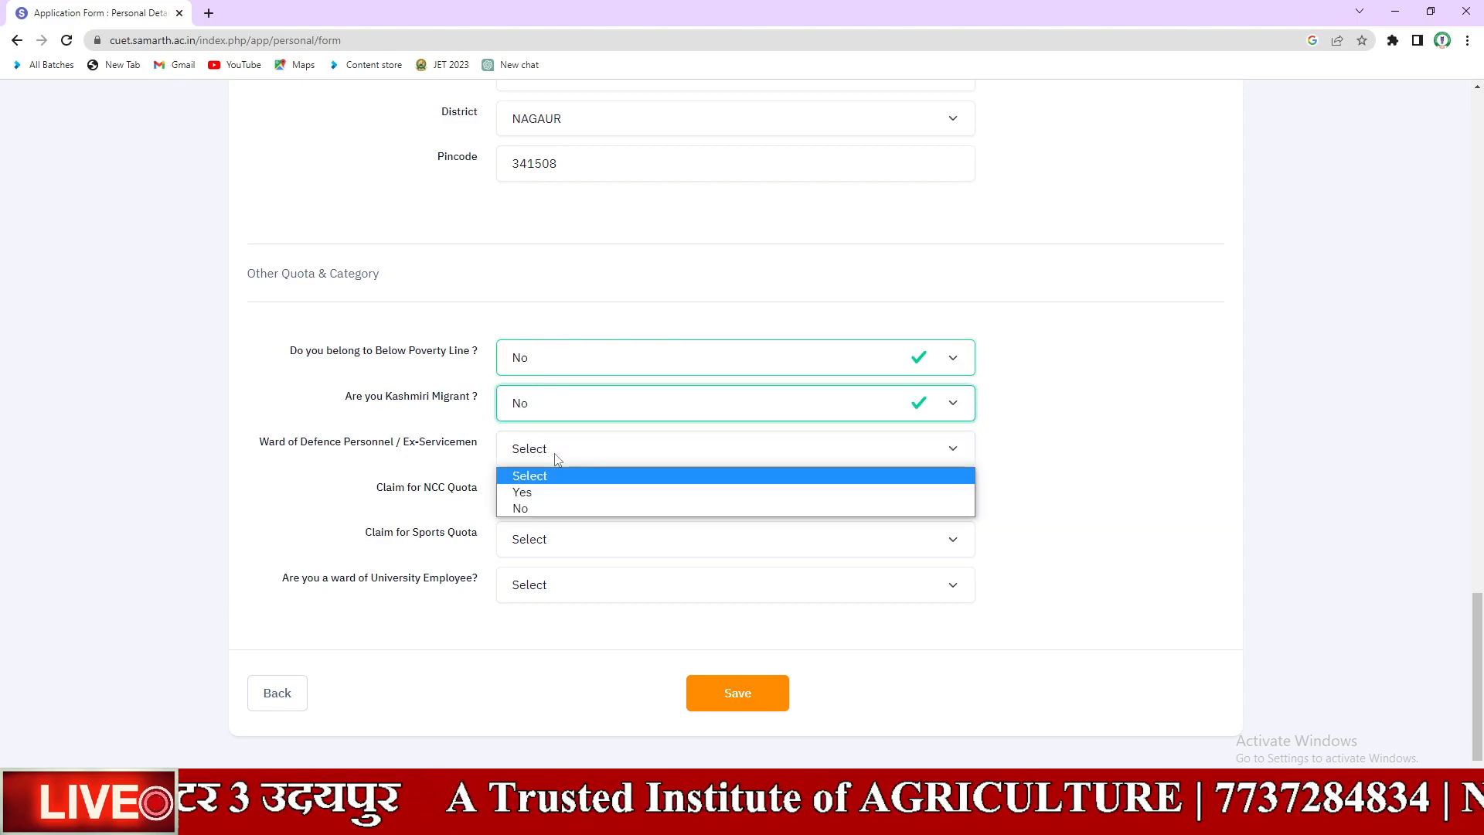
pyautogui.click(550, 508)
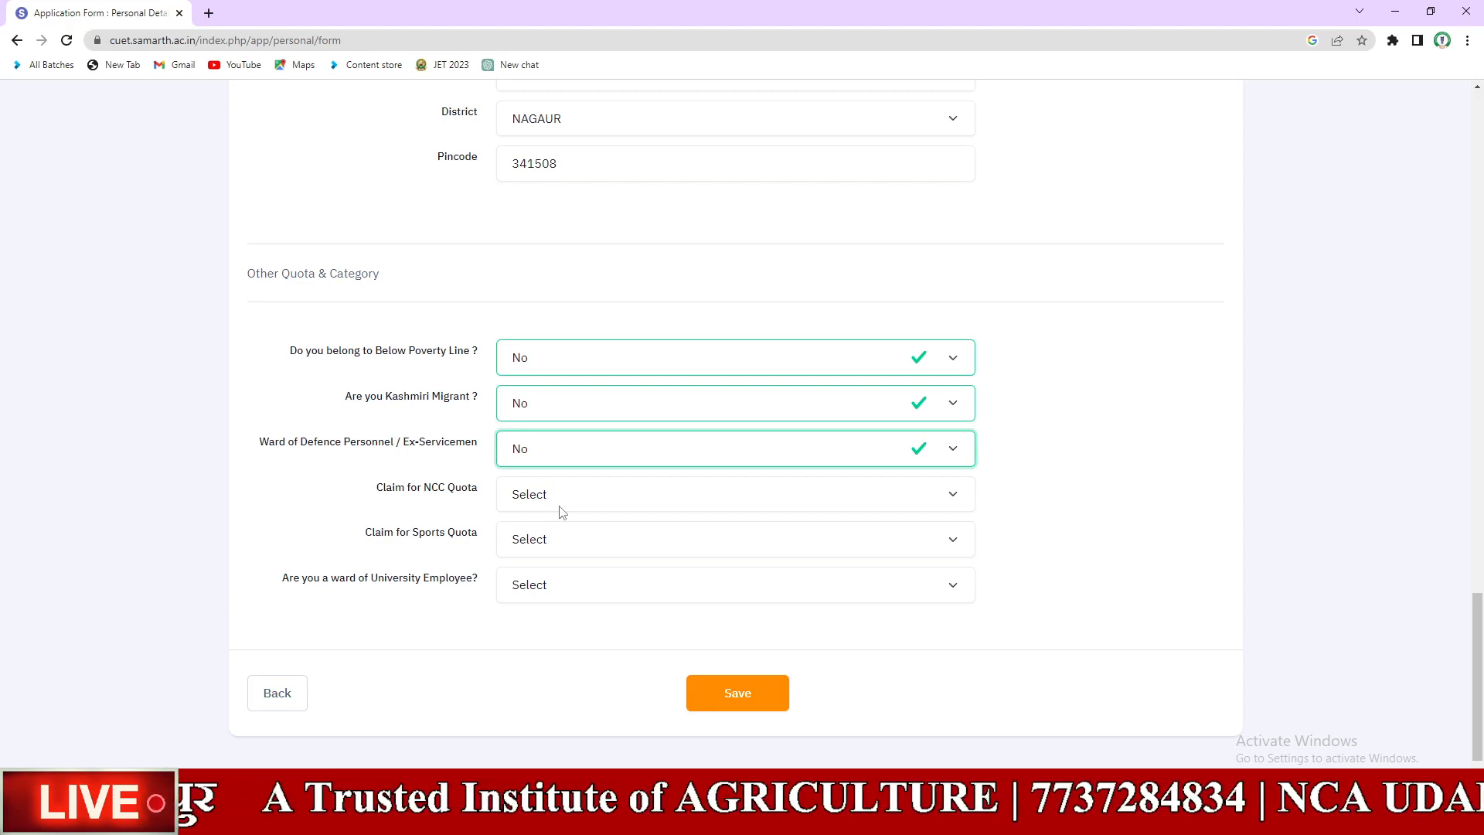
# - Answer No for NCC, Sports and University Employee ward quotas, then save the personal details
pyautogui.click(568, 499)
pyautogui.click(552, 553)
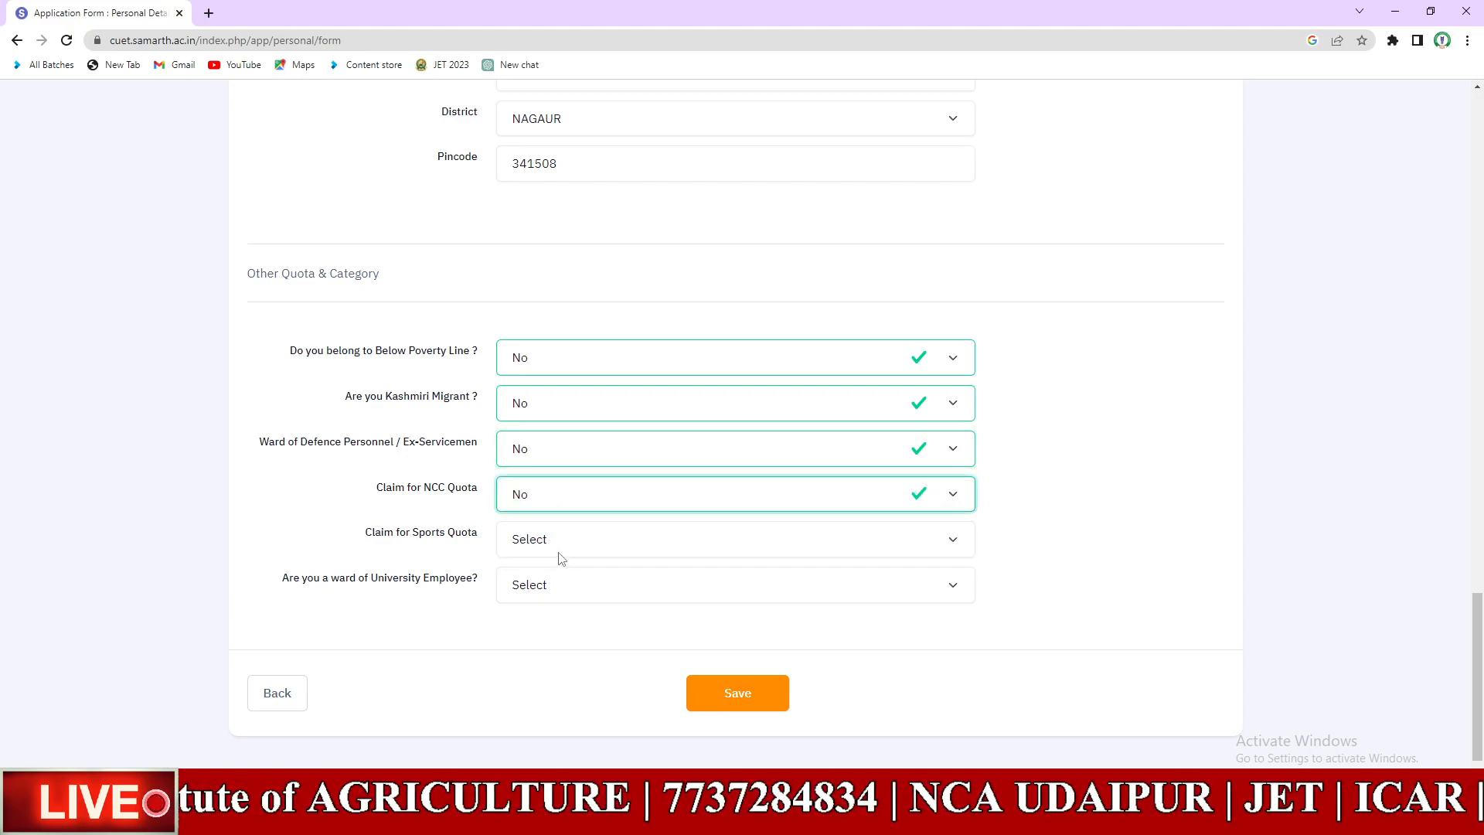
pyautogui.click(600, 541)
pyautogui.click(578, 602)
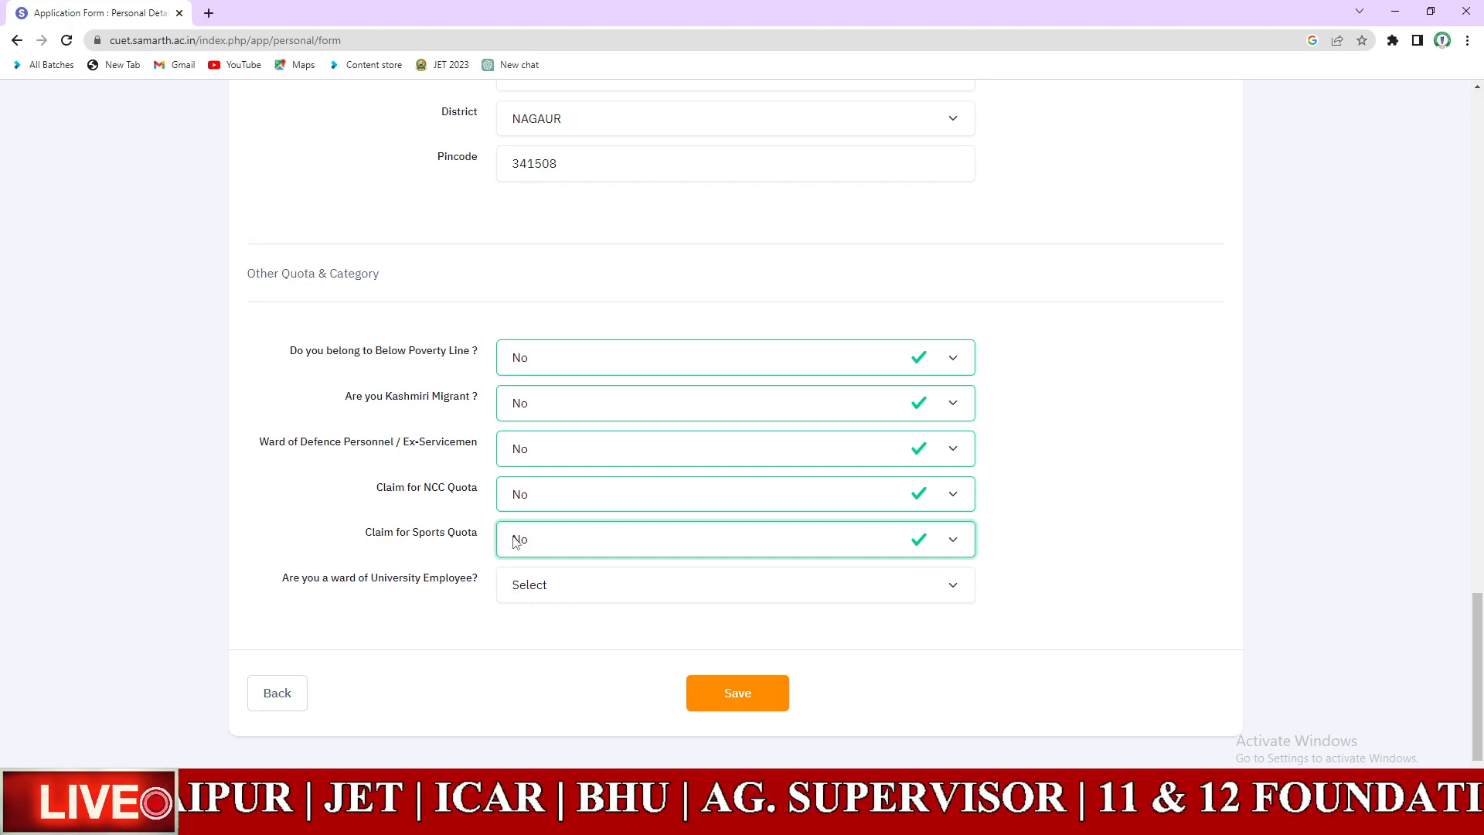
pyautogui.click(551, 599)
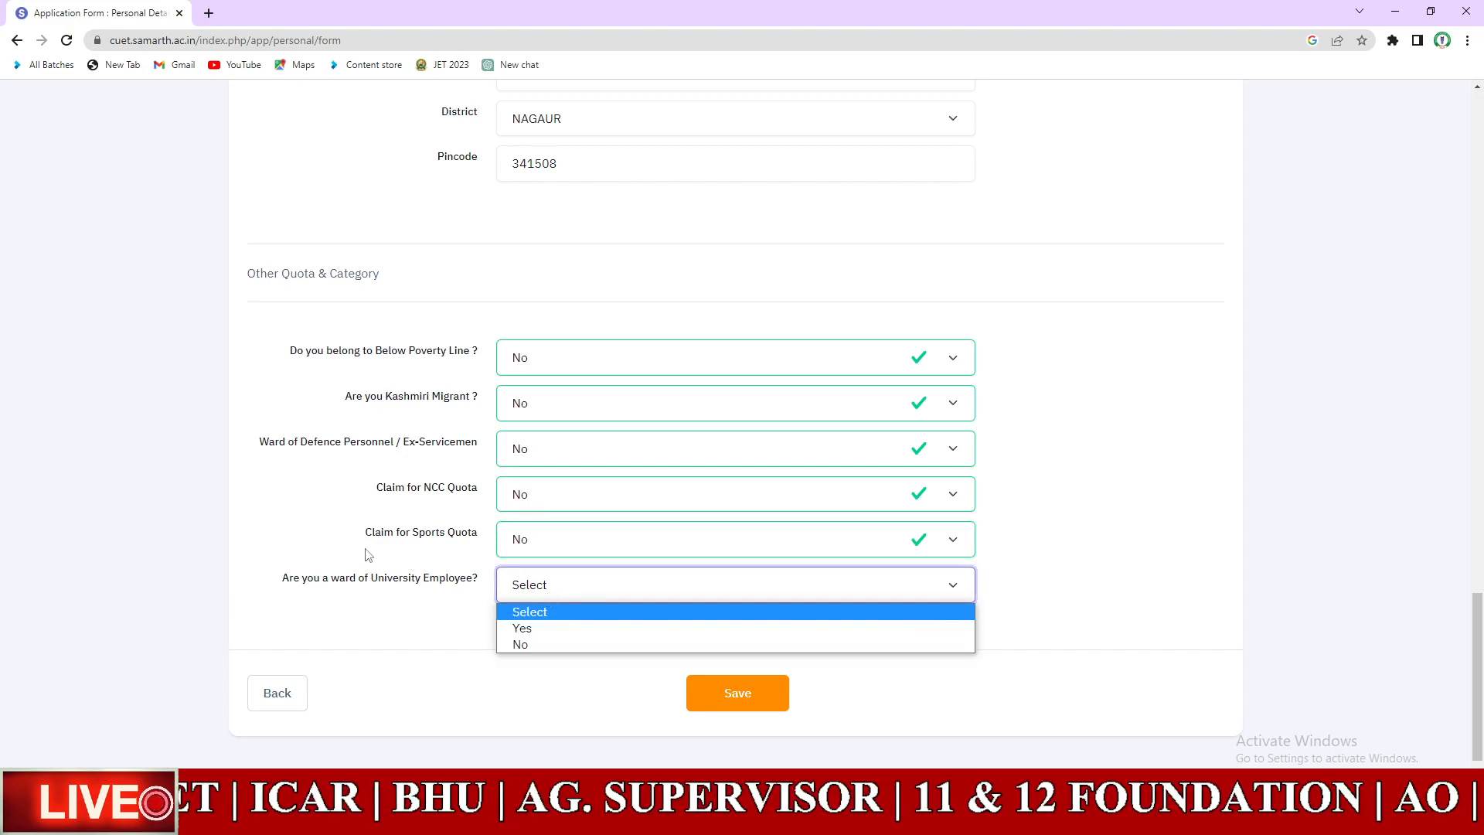
pyautogui.click(522, 645)
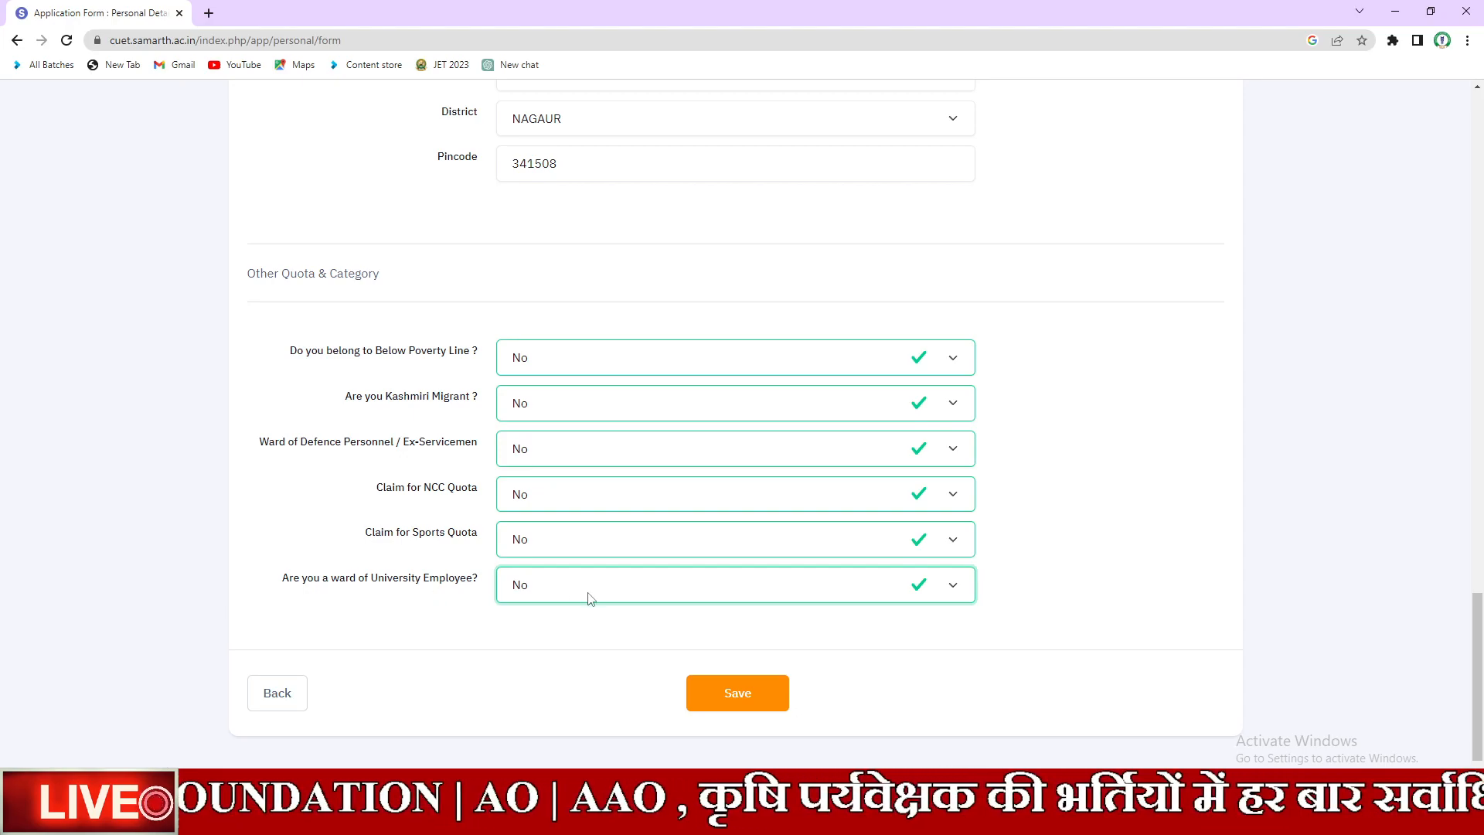
pyautogui.scroll(-1, 619, 619)
pyautogui.click(699, 617)
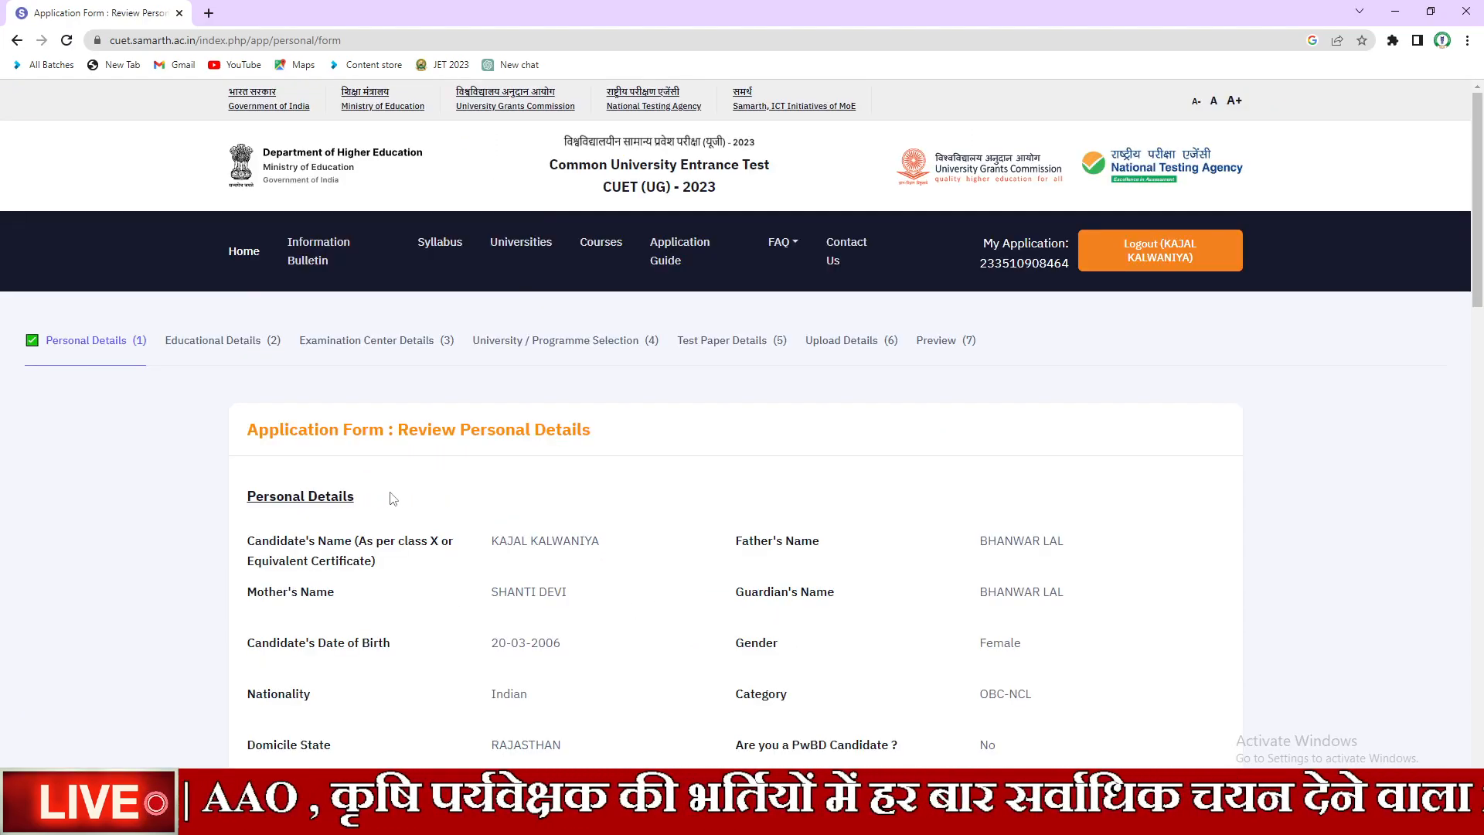
# - Scroll through the Review Personal Details page and proceed to Educational Details
pyautogui.scroll(-1, 619, 466)
pyautogui.scroll(-12, 619, 466)
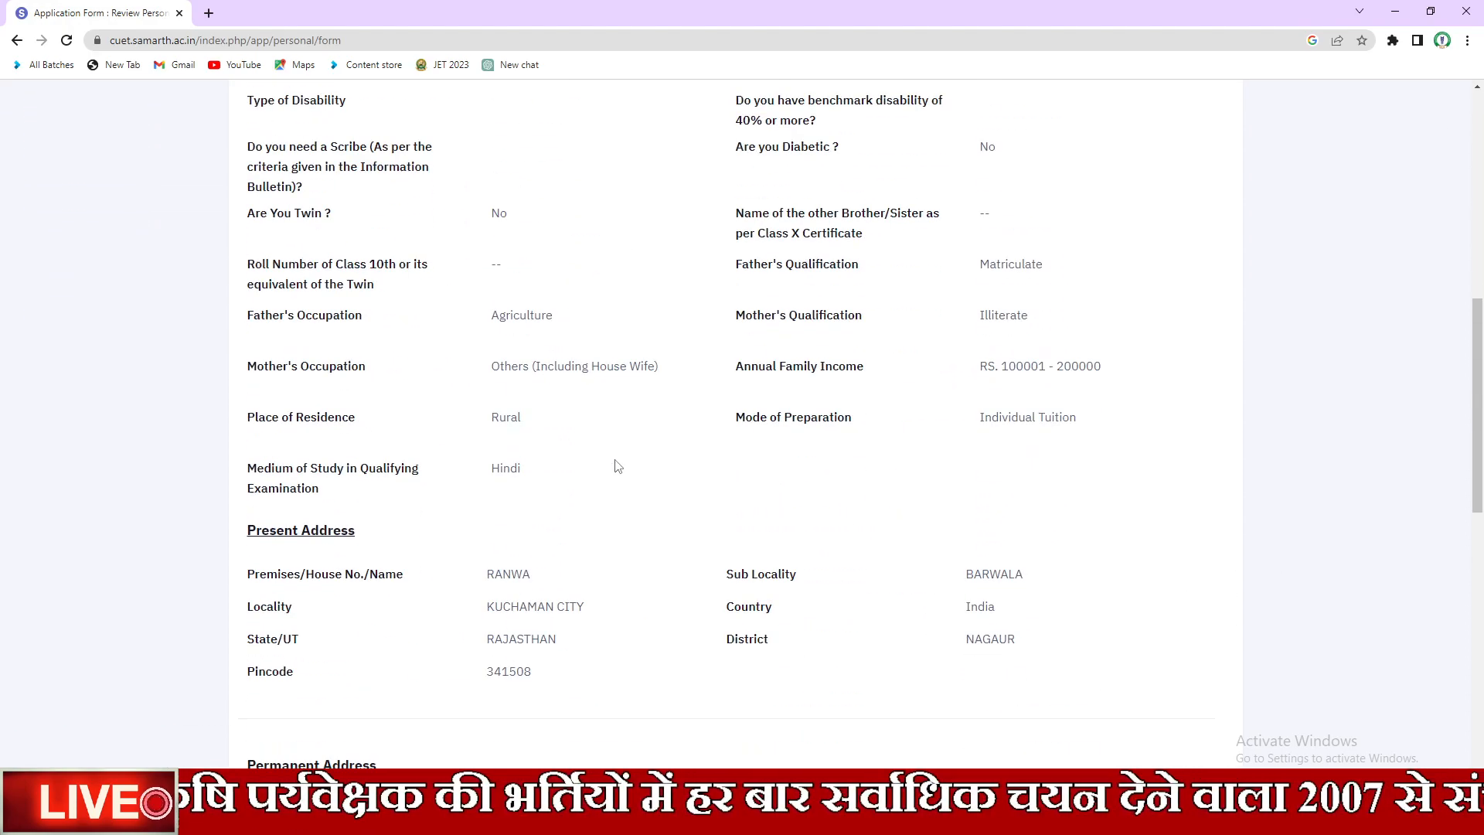
pyautogui.scroll(-2, 531, 591)
pyautogui.scroll(-6, 623, 552)
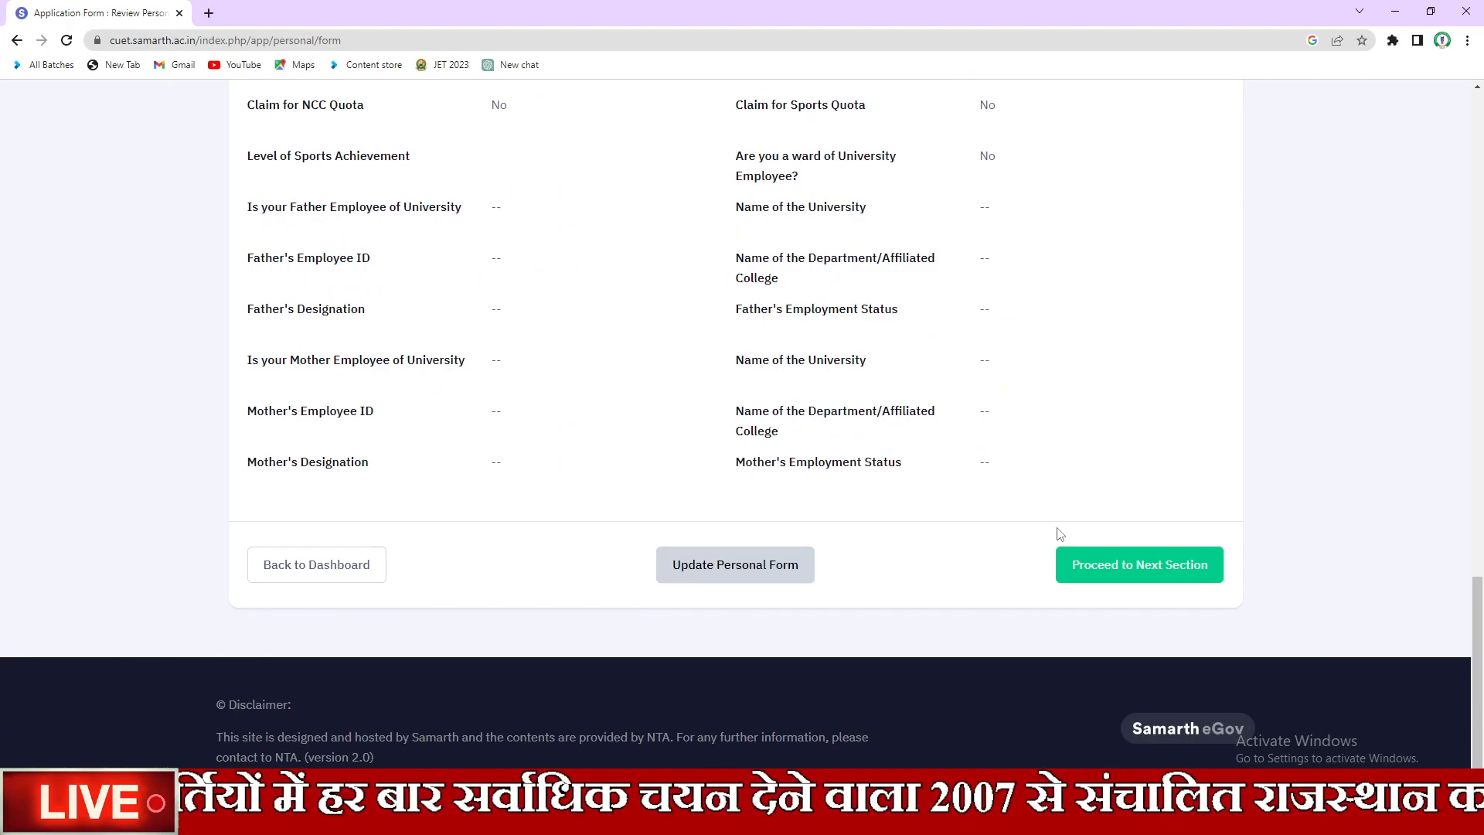
pyautogui.click(1101, 567)
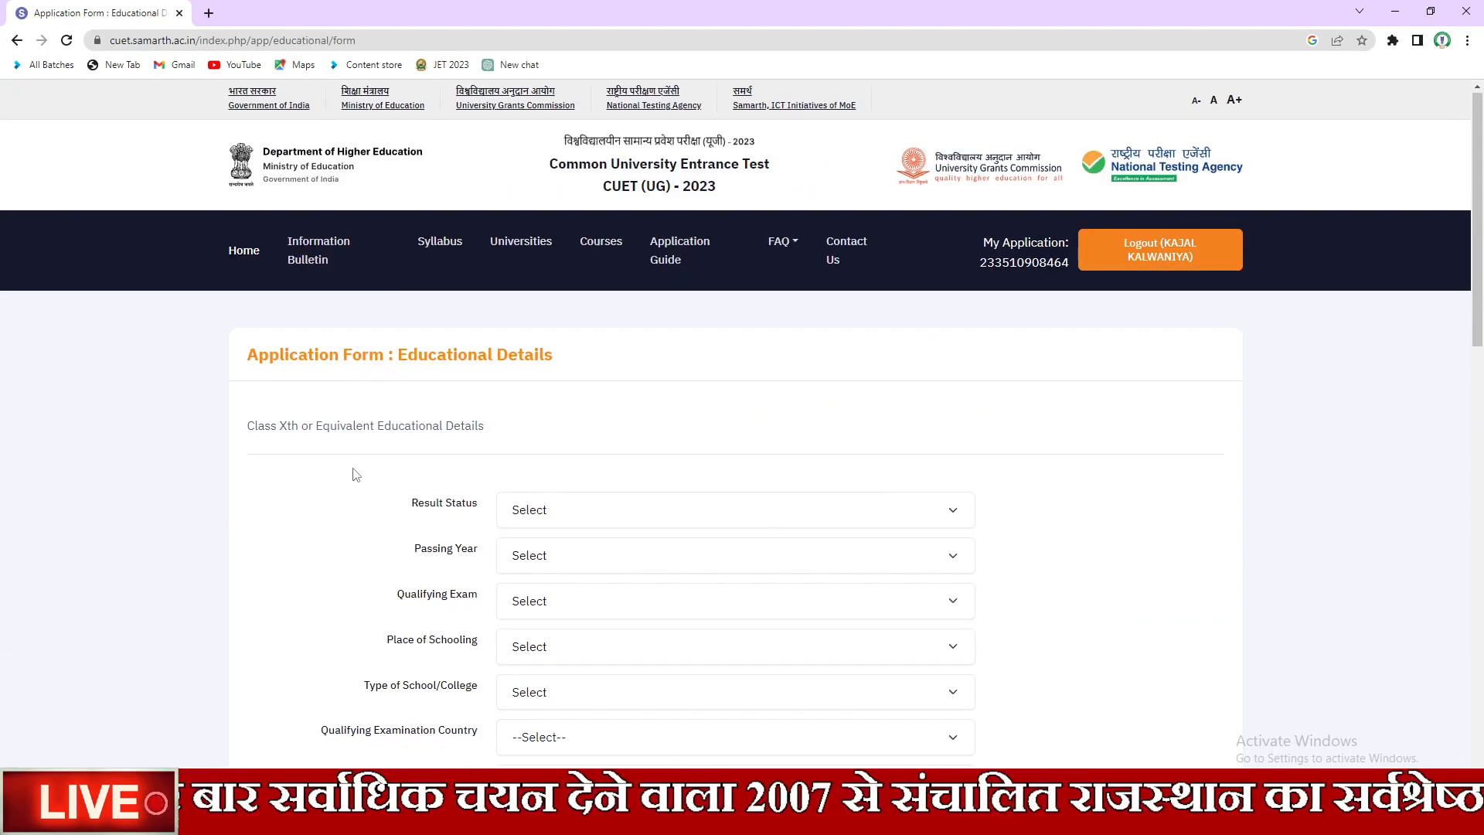
# - Set Class X result status to Passed, passing year 2021, and qualifying exam 10th or Equivalent
pyautogui.scroll(-2, 354, 473)
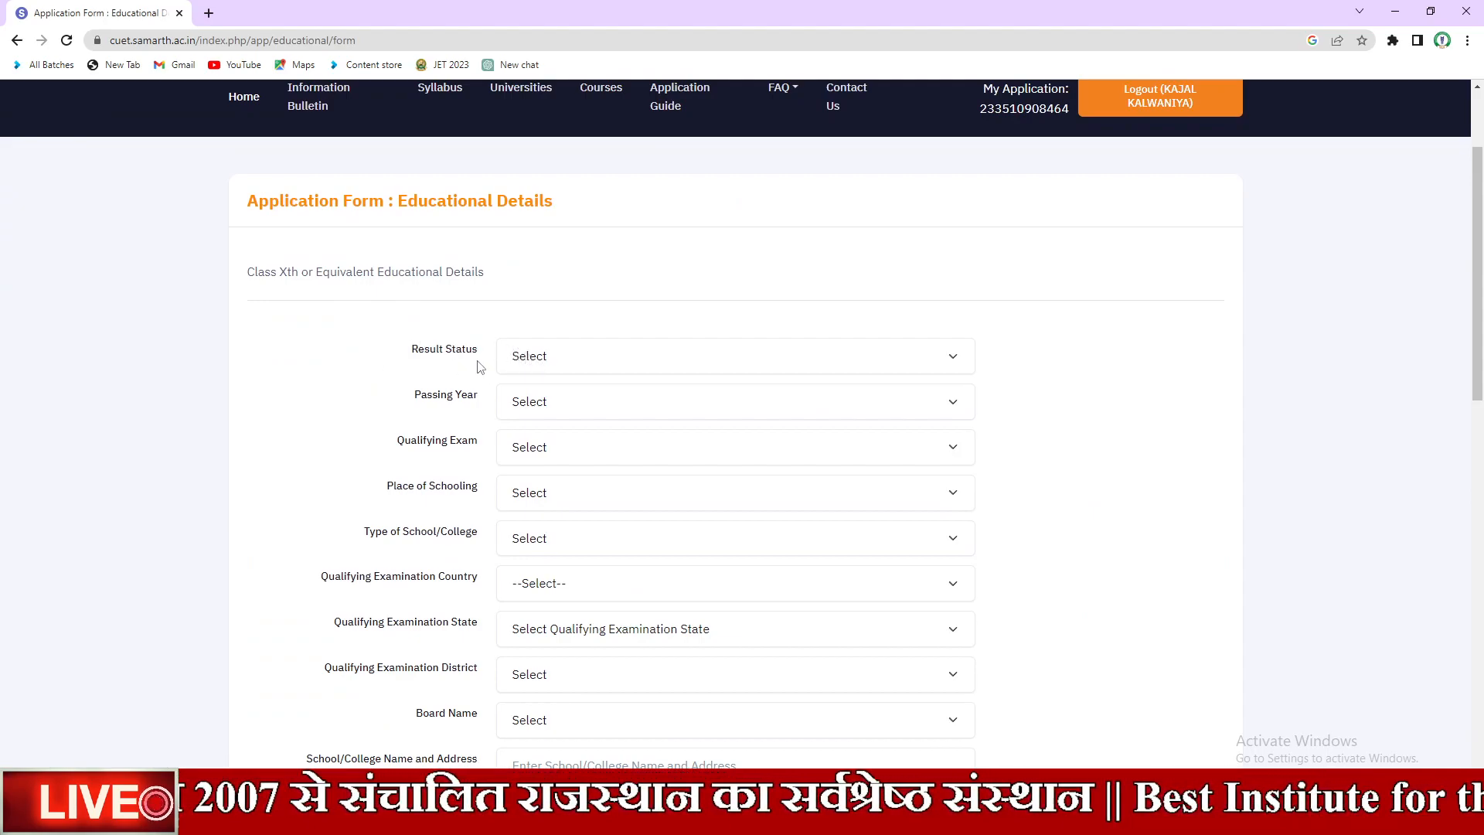
pyautogui.click(563, 365)
pyautogui.click(553, 399)
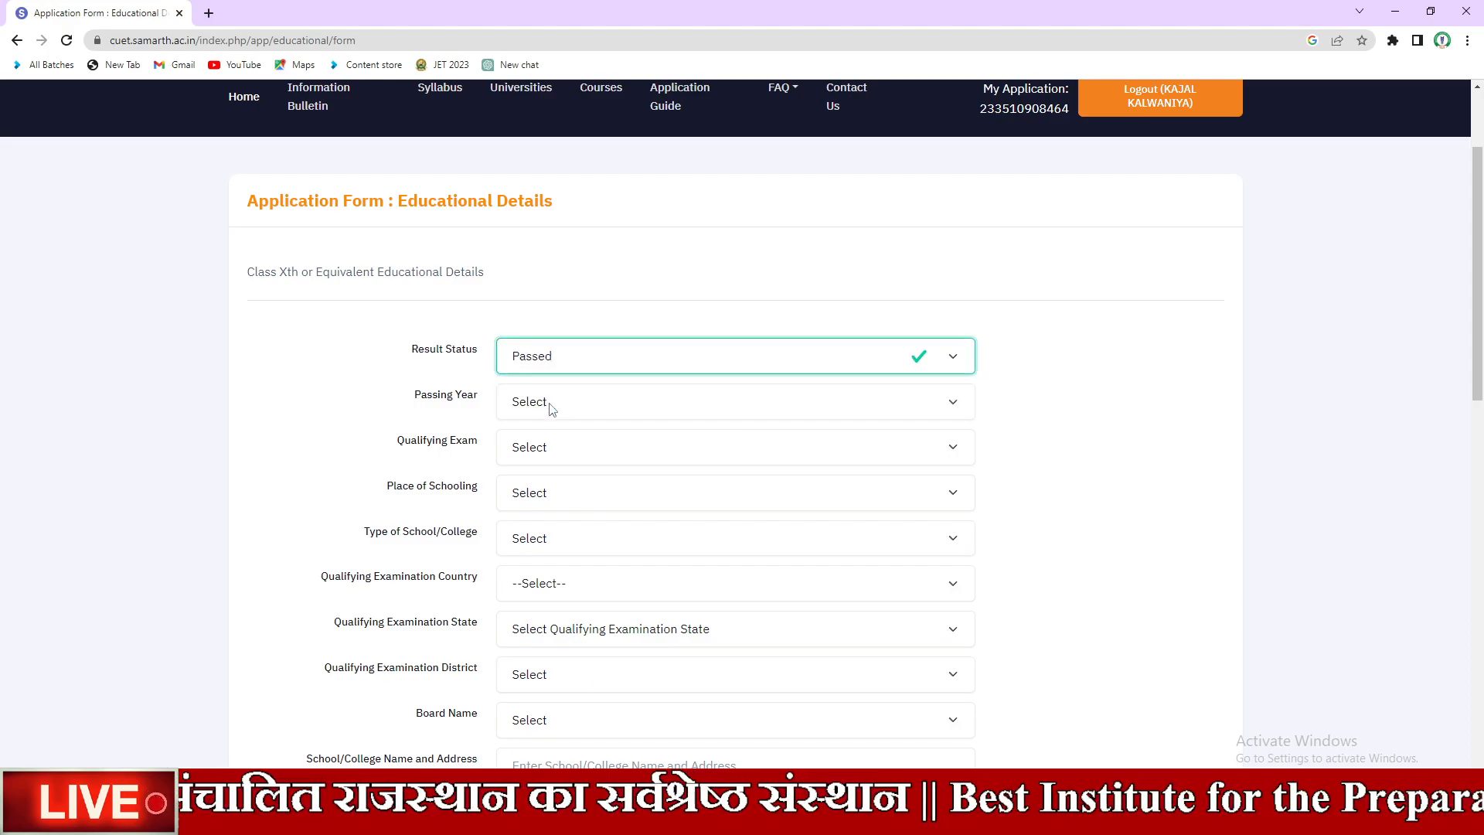
pyautogui.click(562, 408)
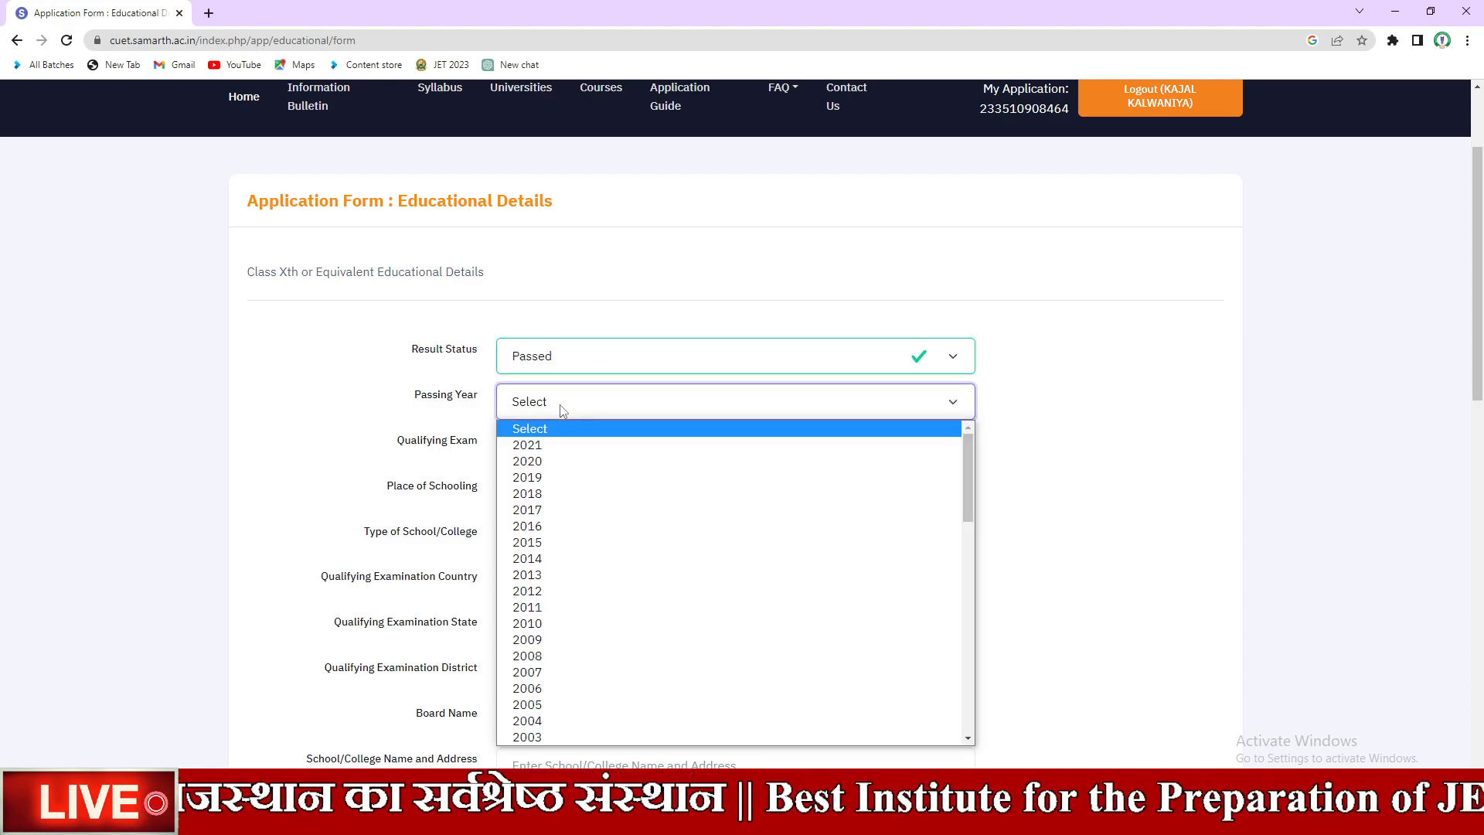
pyautogui.click(561, 445)
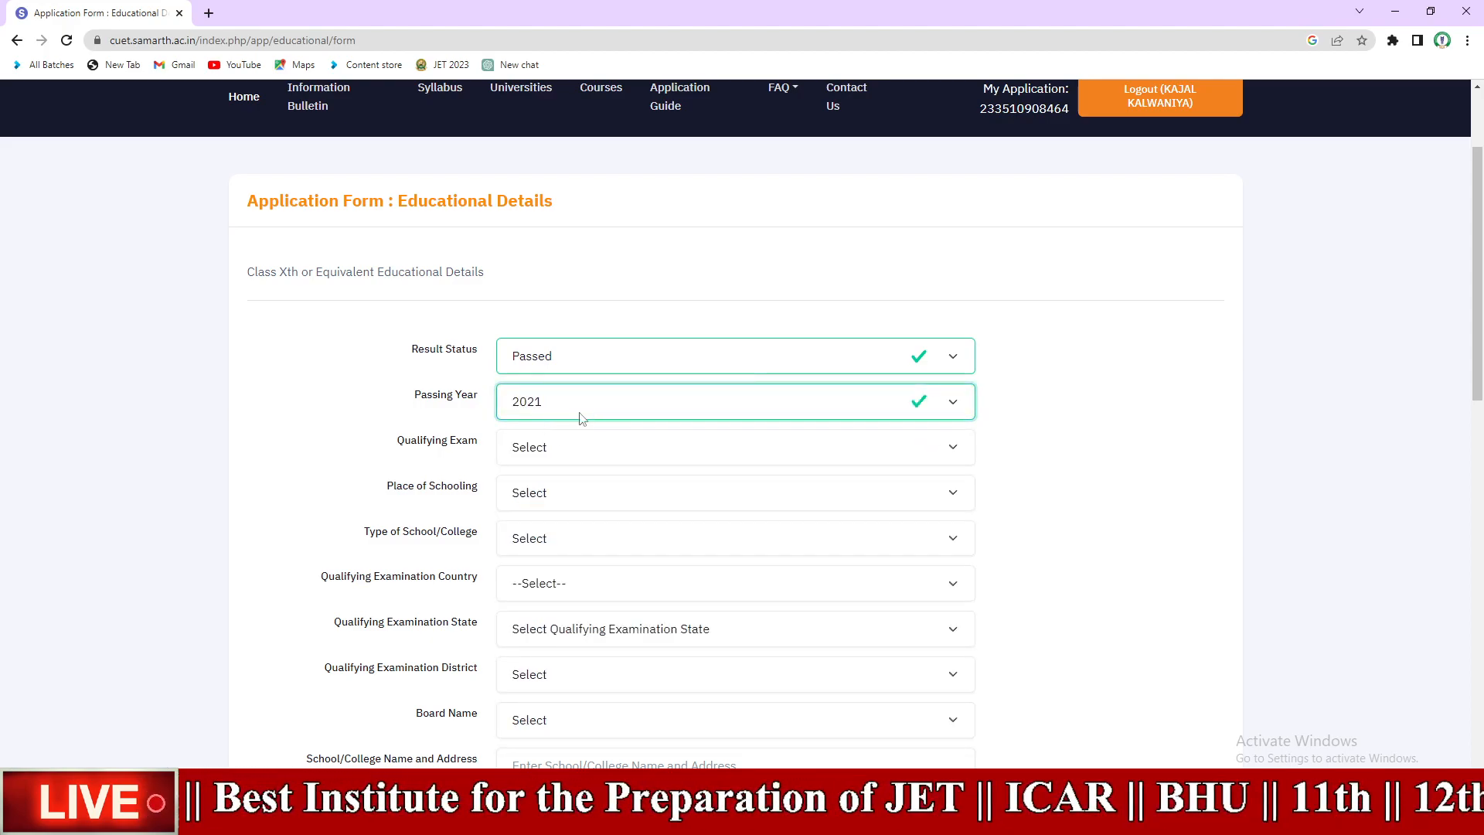
pyautogui.click(565, 456)
pyautogui.click(569, 490)
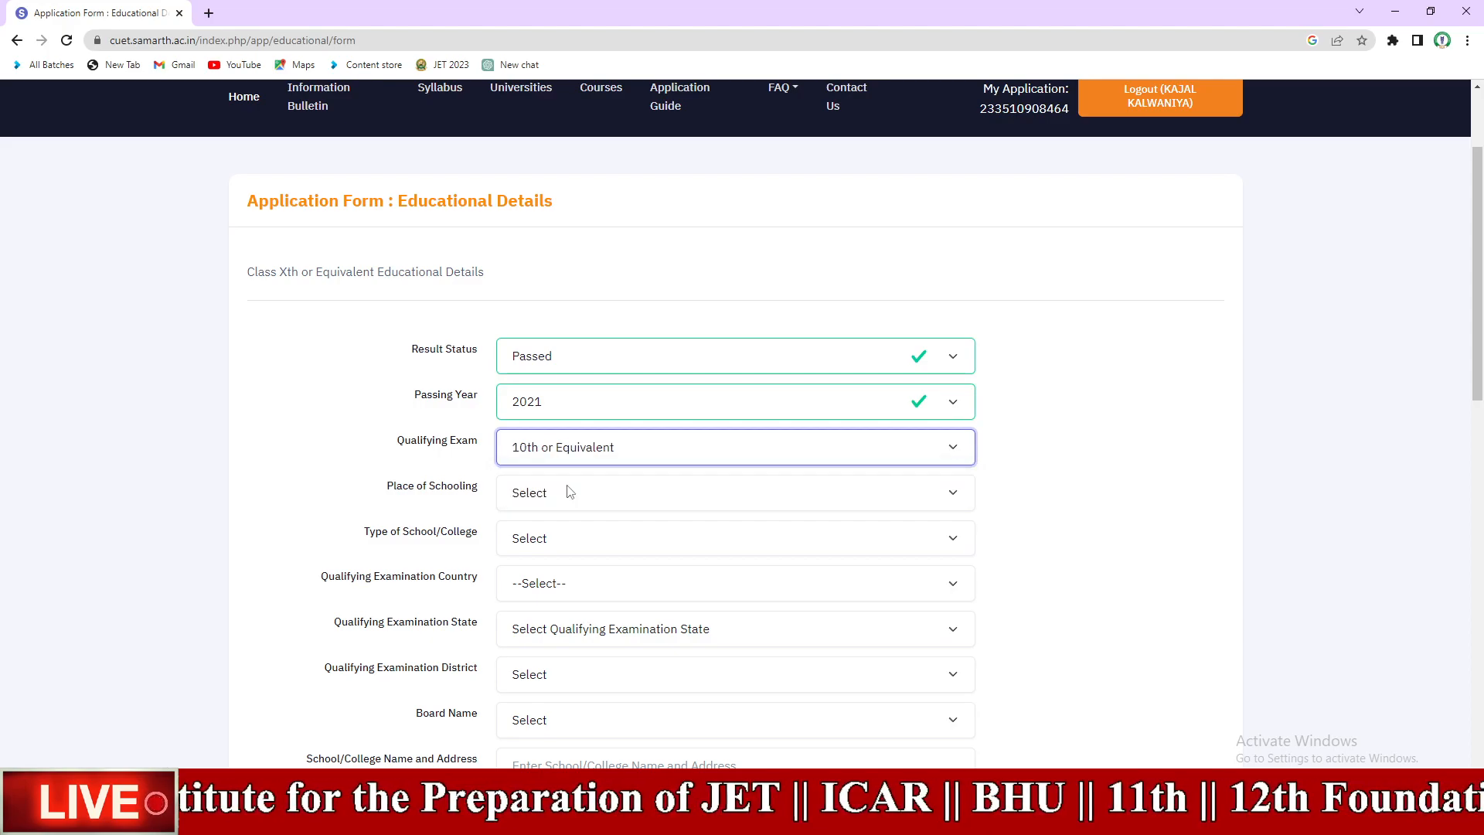
# - Set Class X schooling to Urban, Government Aided Private school, examination country India
pyautogui.scroll(-1, 568, 442)
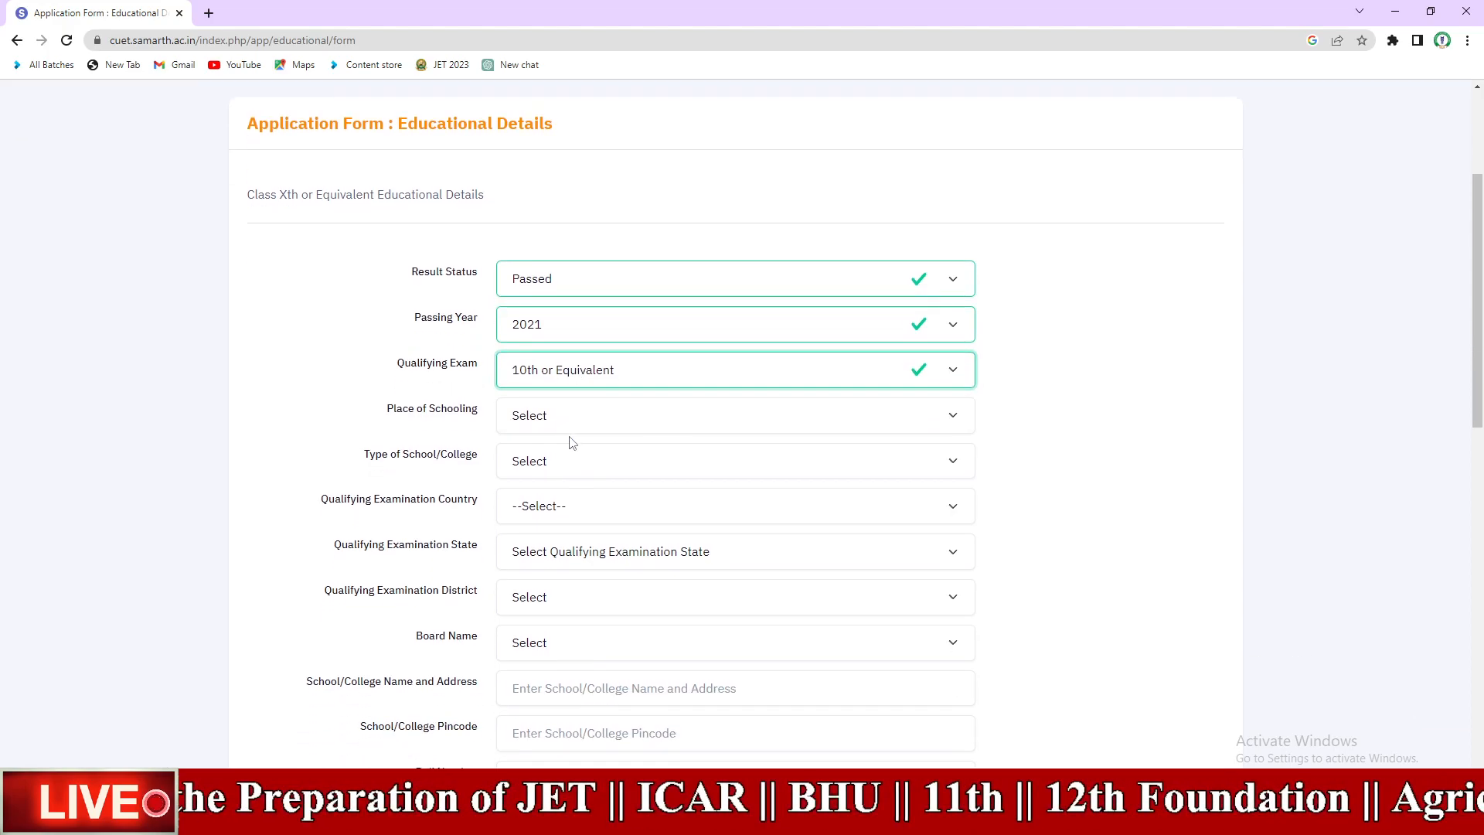
pyautogui.click(545, 421)
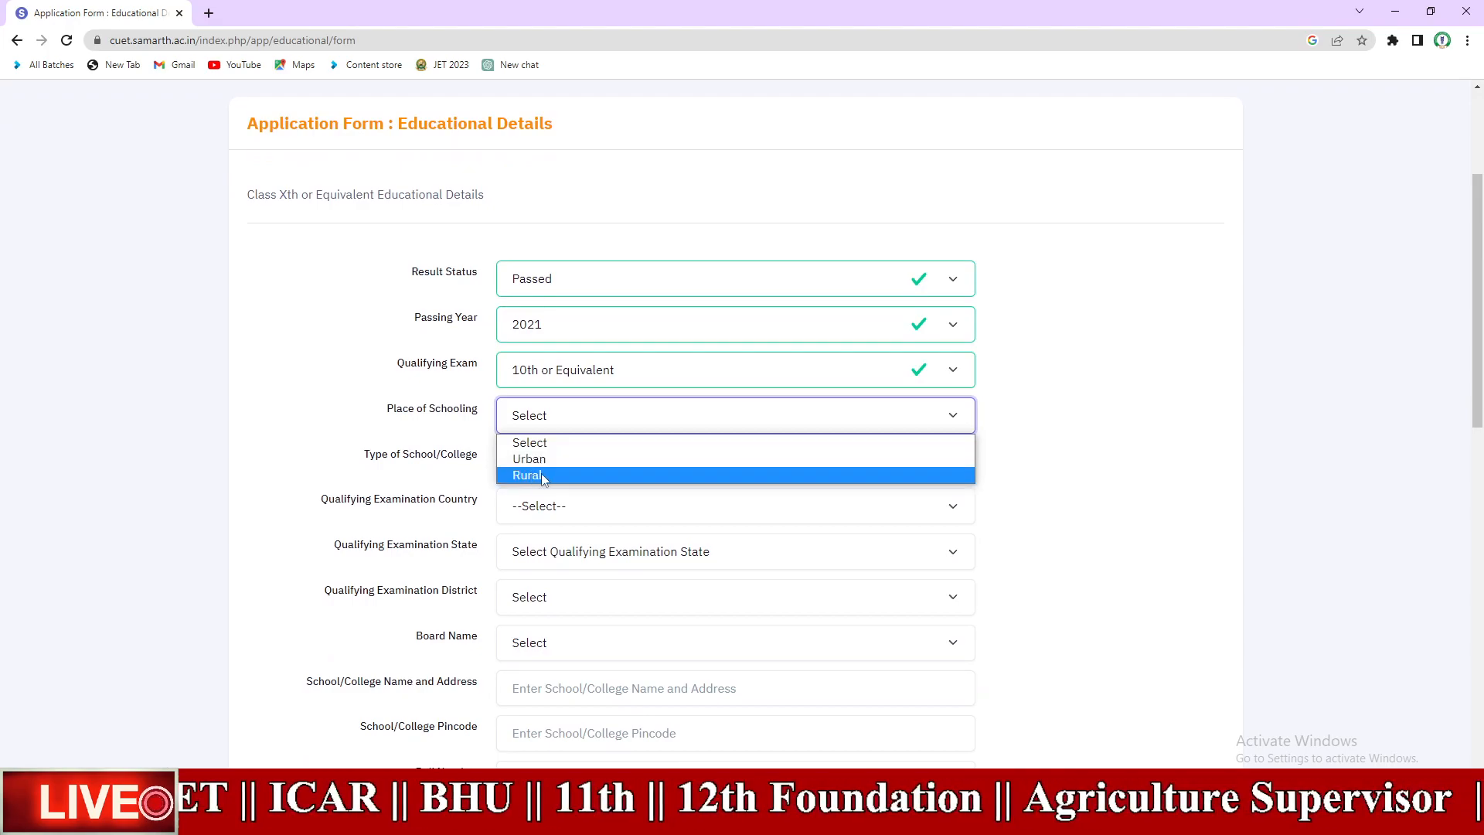
pyautogui.click(548, 465)
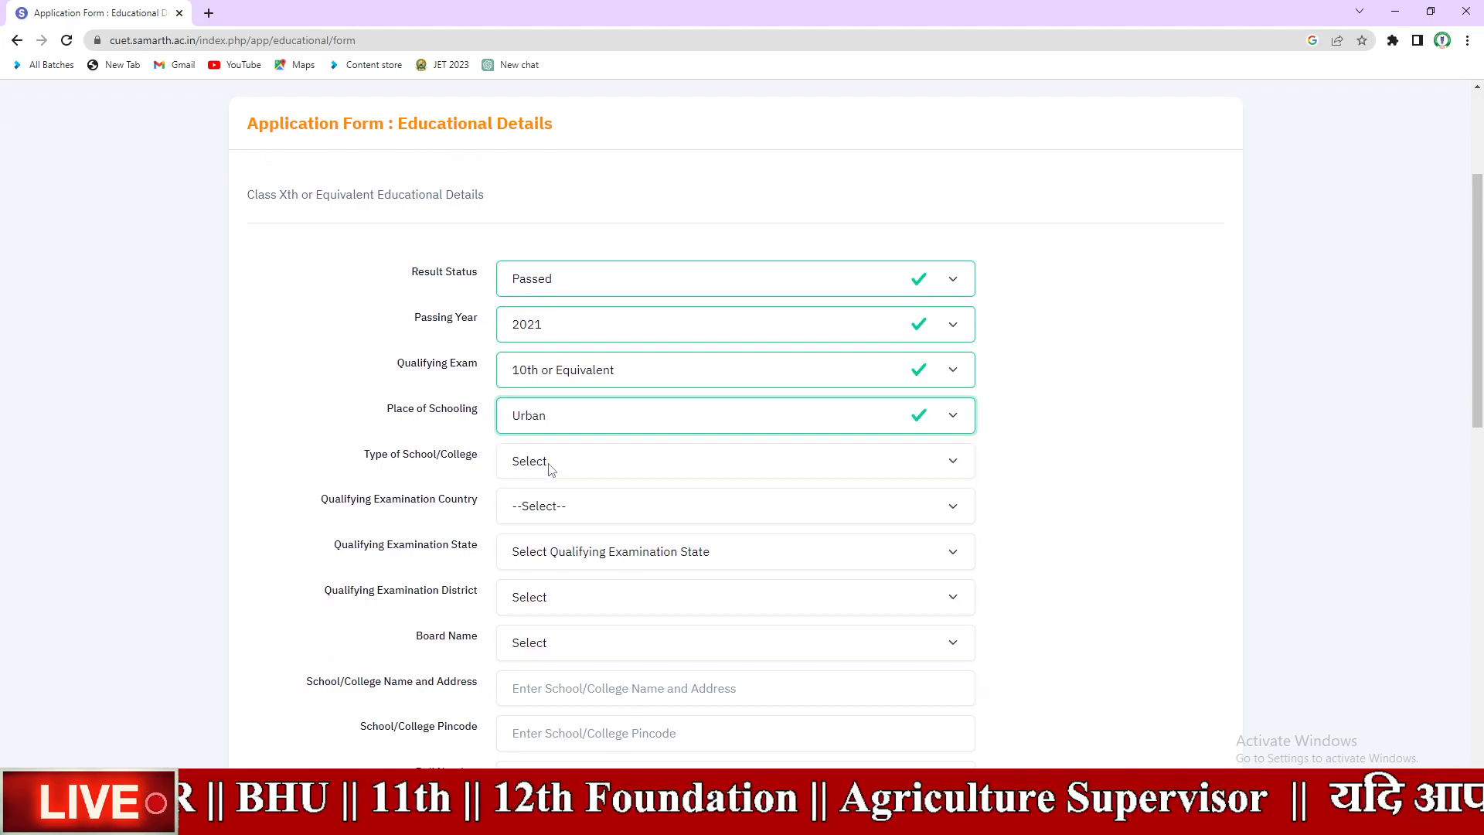
pyautogui.click(550, 468)
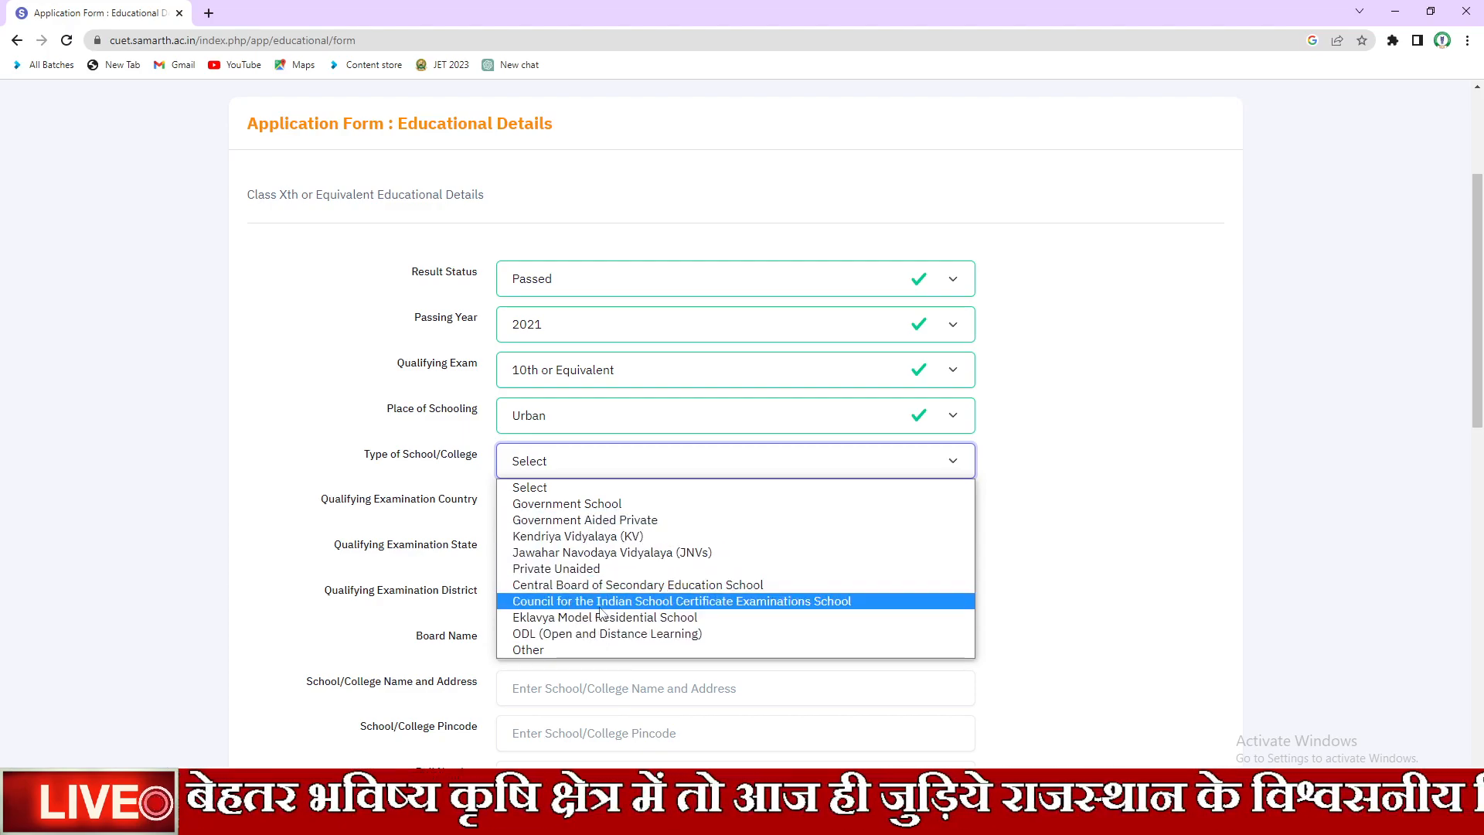
pyautogui.click(574, 525)
pyautogui.click(564, 513)
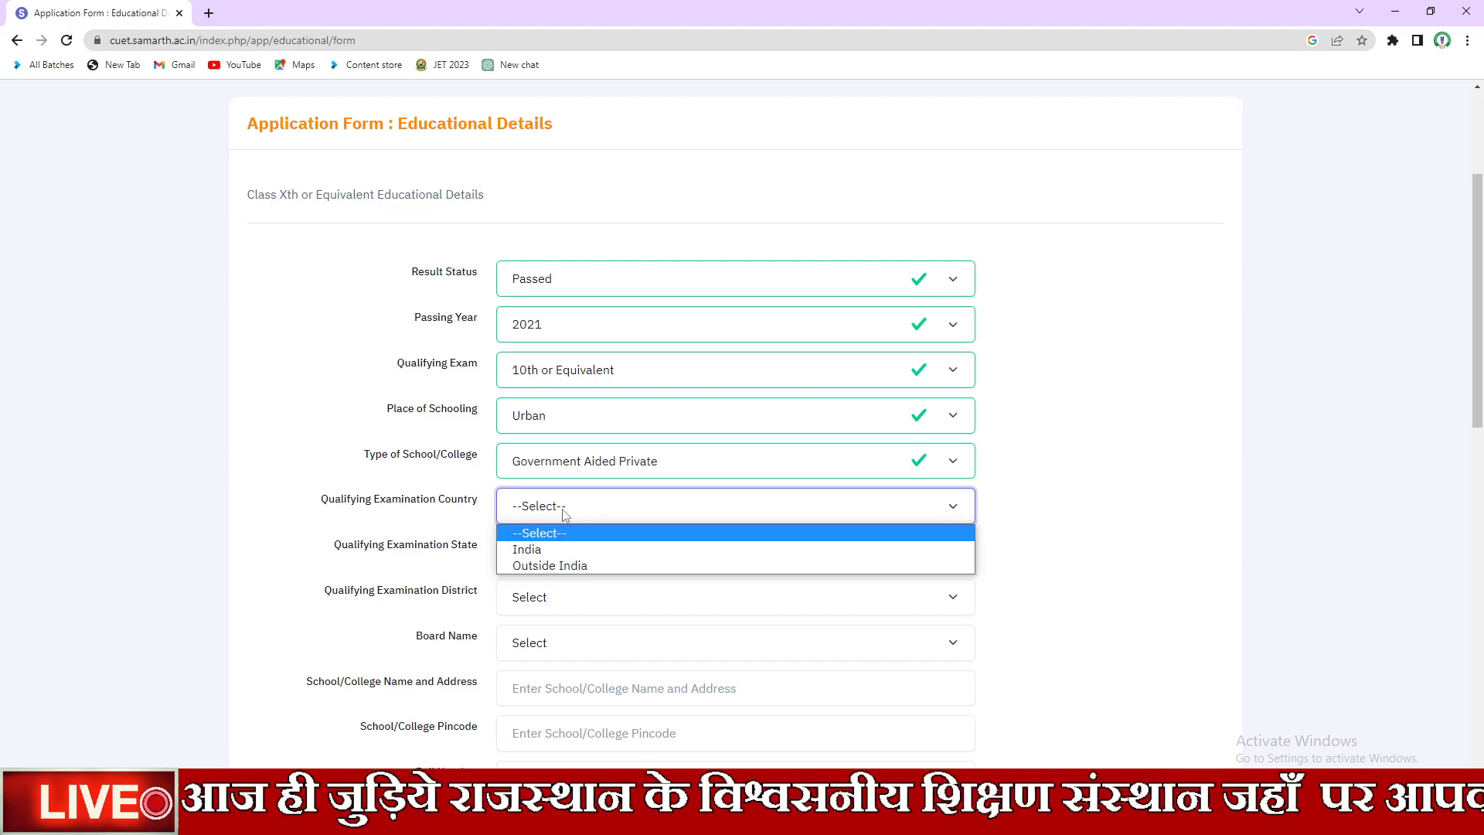
pyautogui.click(557, 549)
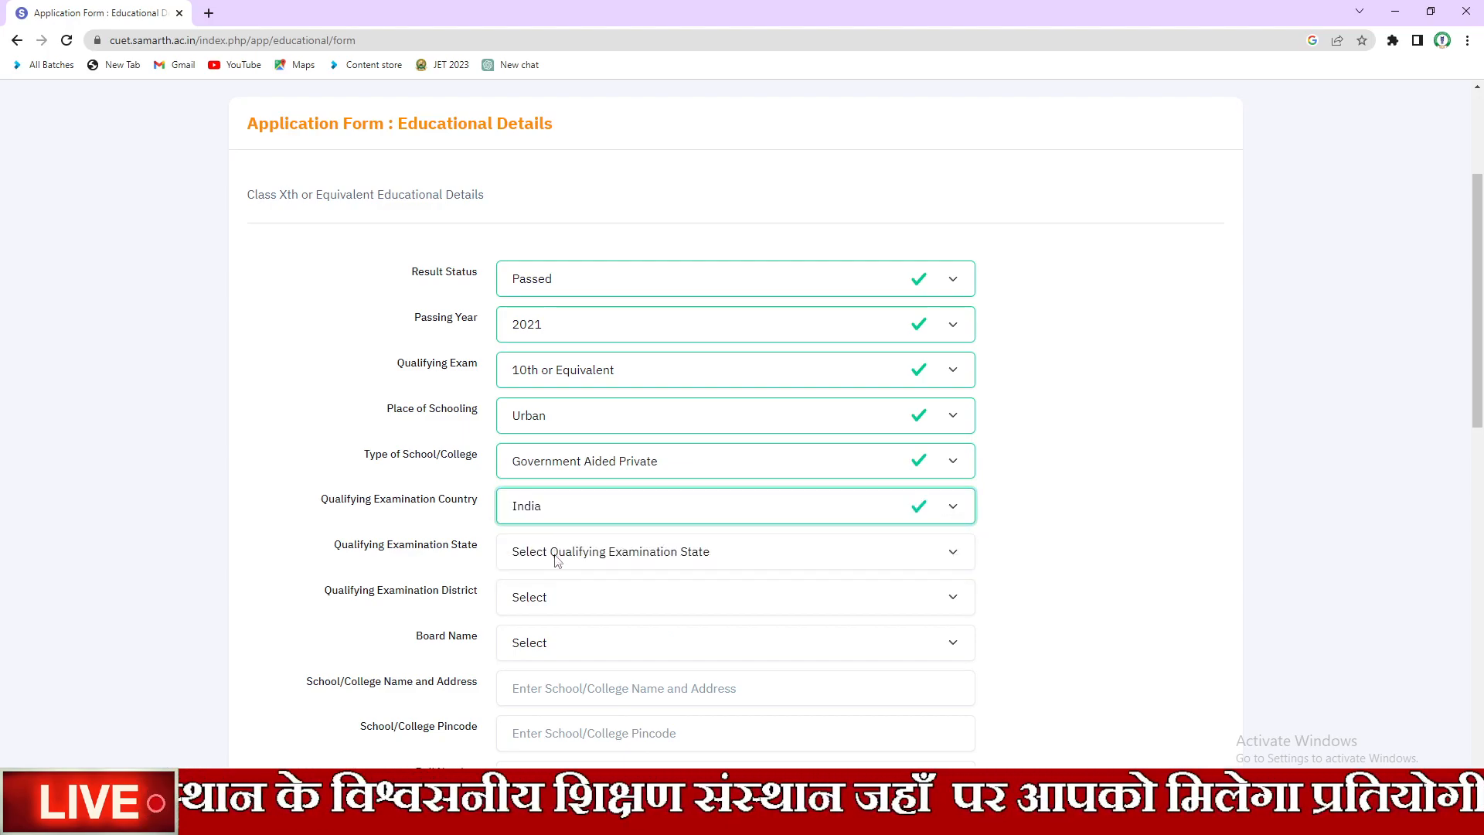
# - Set Class X exam state RAJASTHAN, district NAGAUR, board BOARD OF SECONDARY EDUCATION RAJASTHAN
pyautogui.click(555, 555)
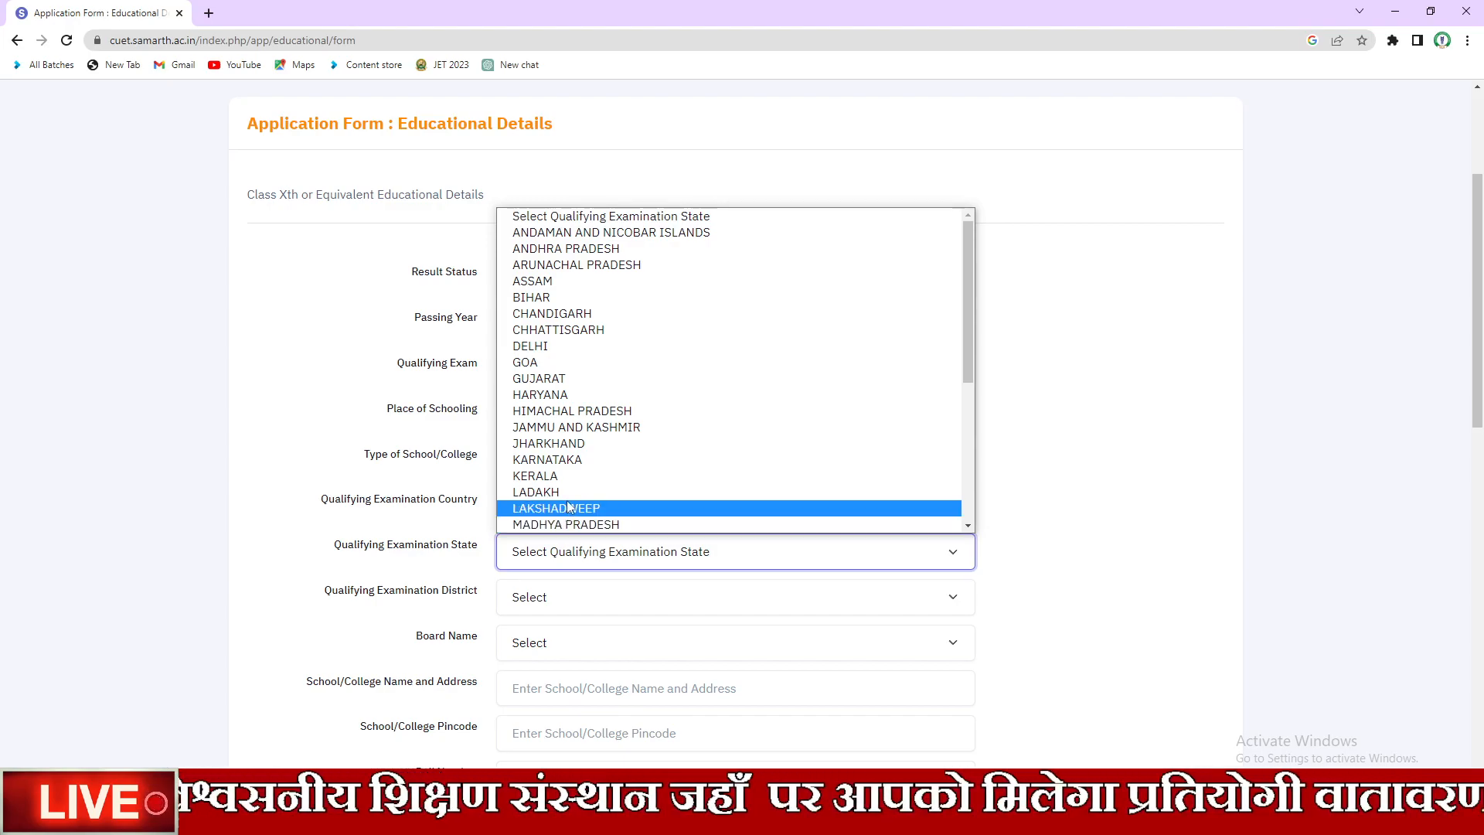
pyautogui.scroll(-3, 570, 506)
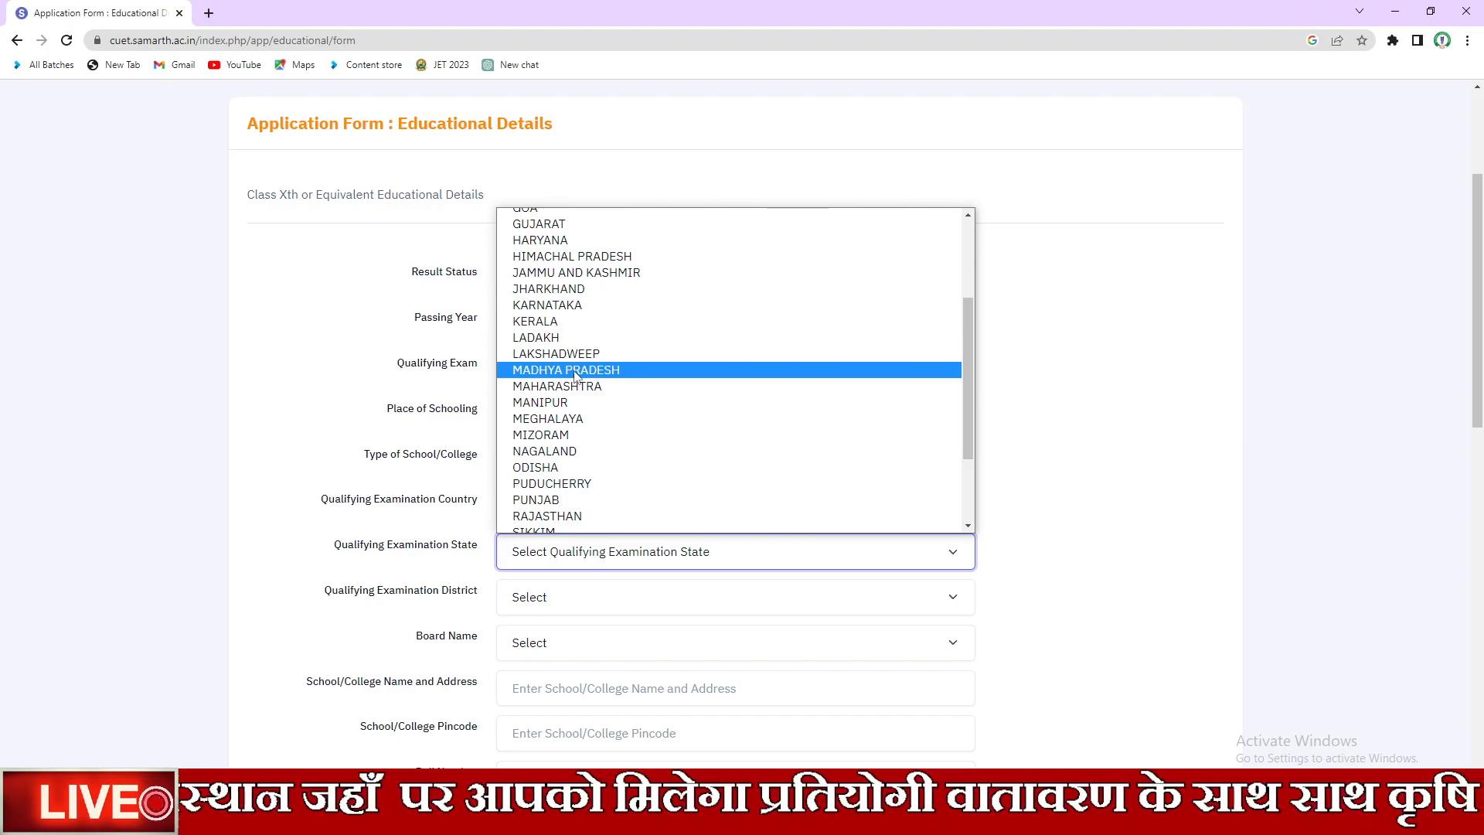
pyautogui.click(584, 515)
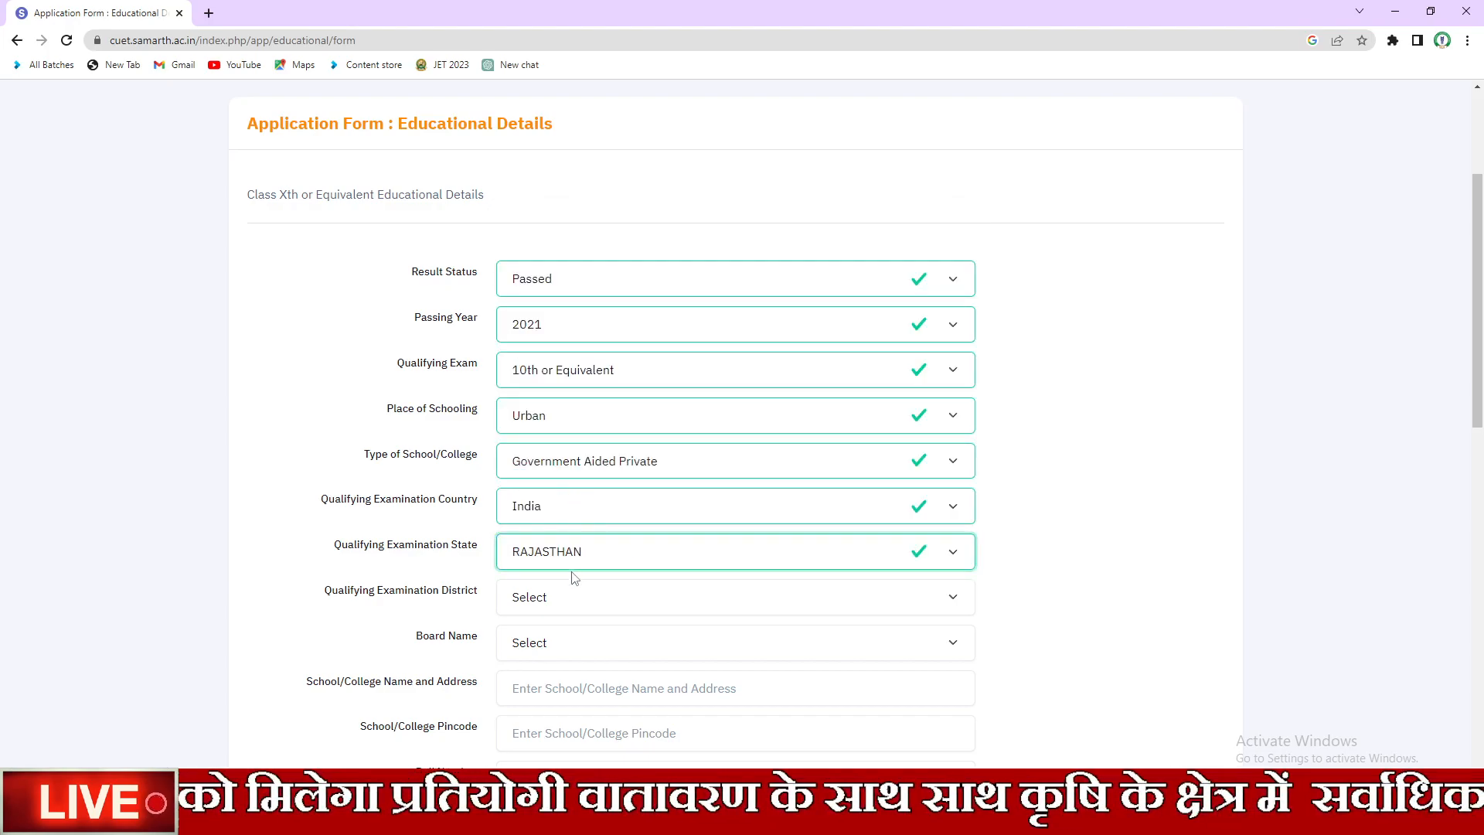
pyautogui.scroll(-1, 574, 580)
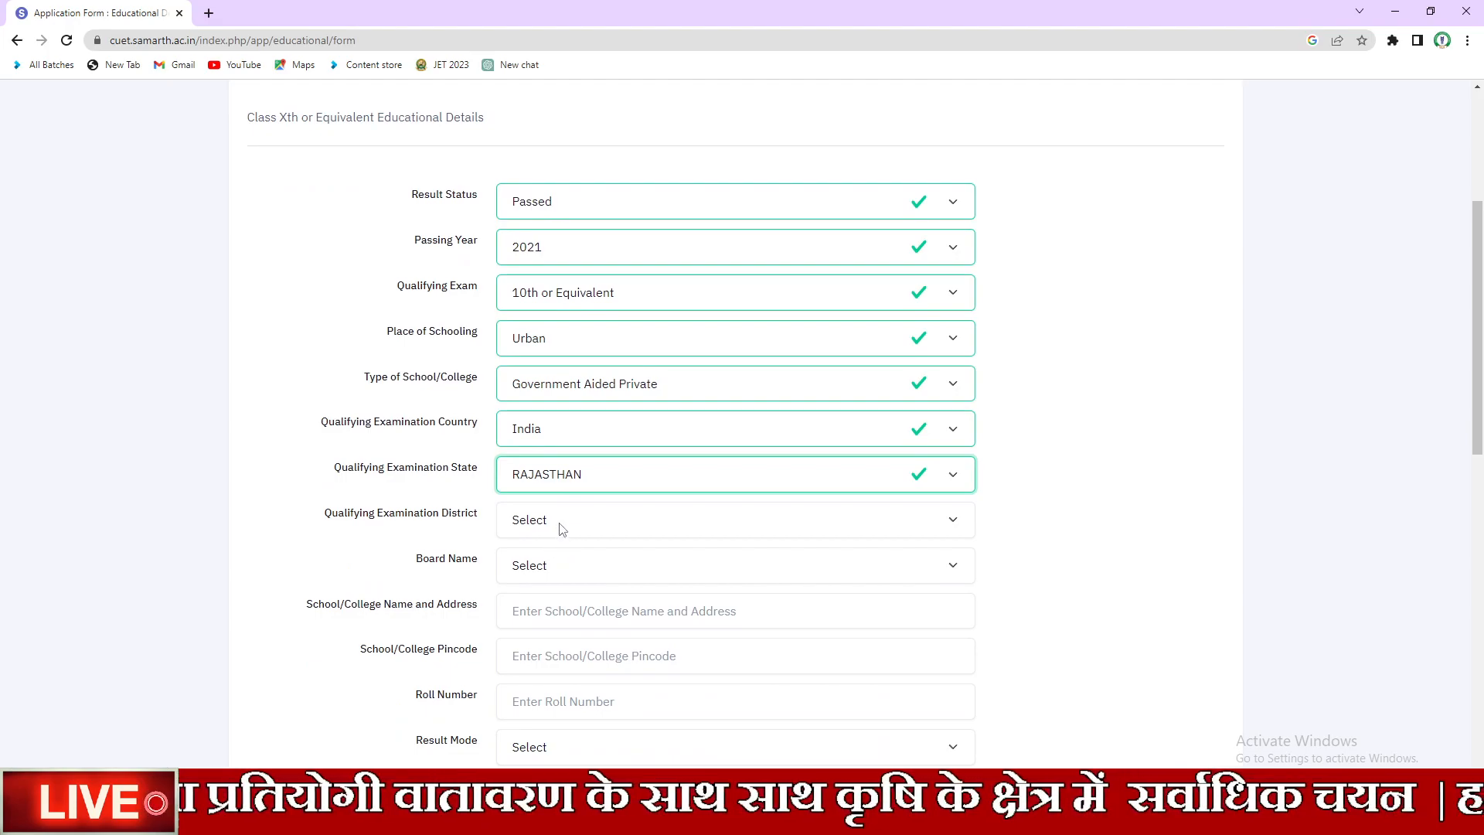
pyautogui.click(548, 526)
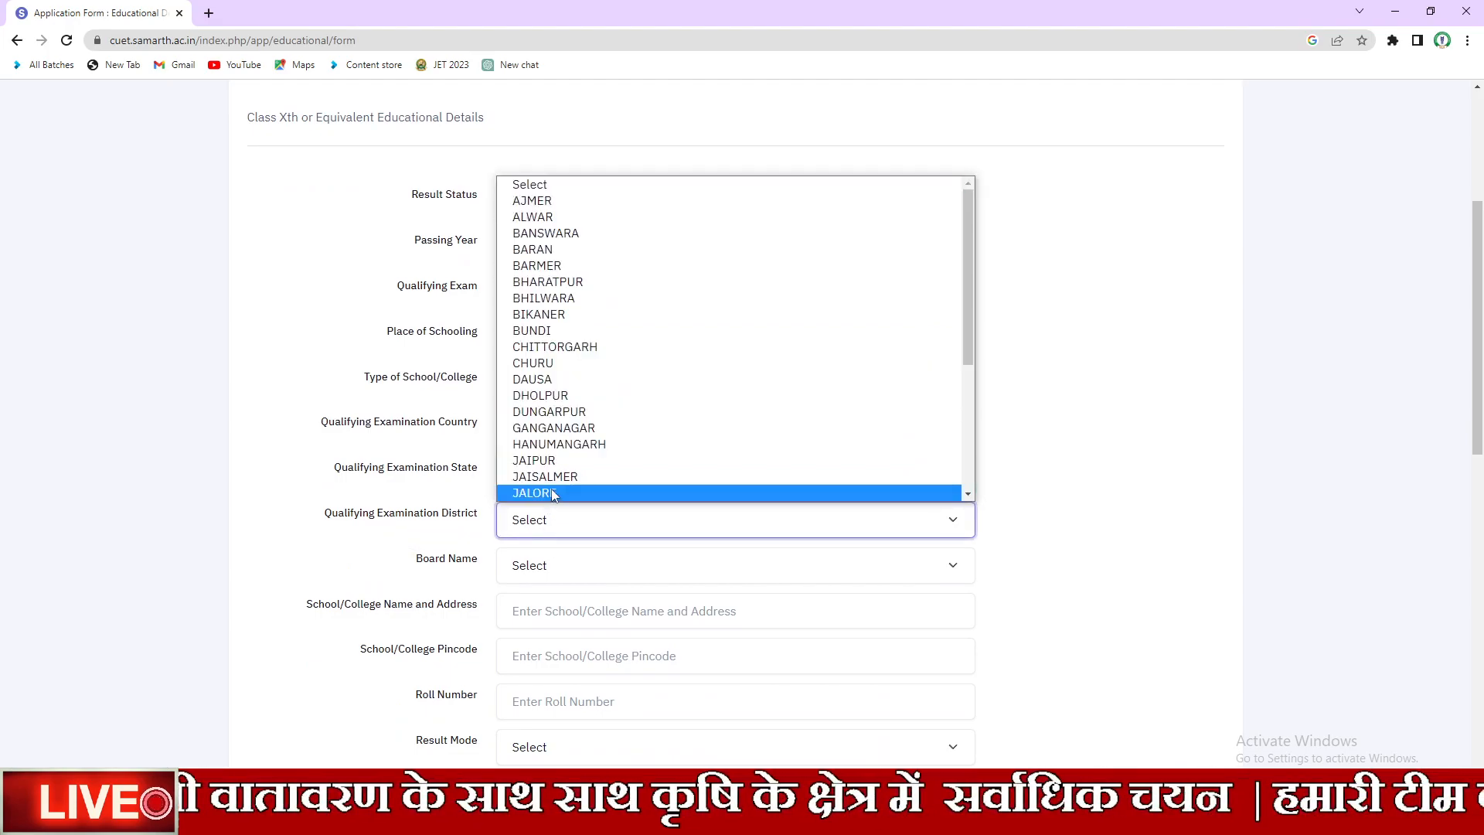
pyautogui.press('n')
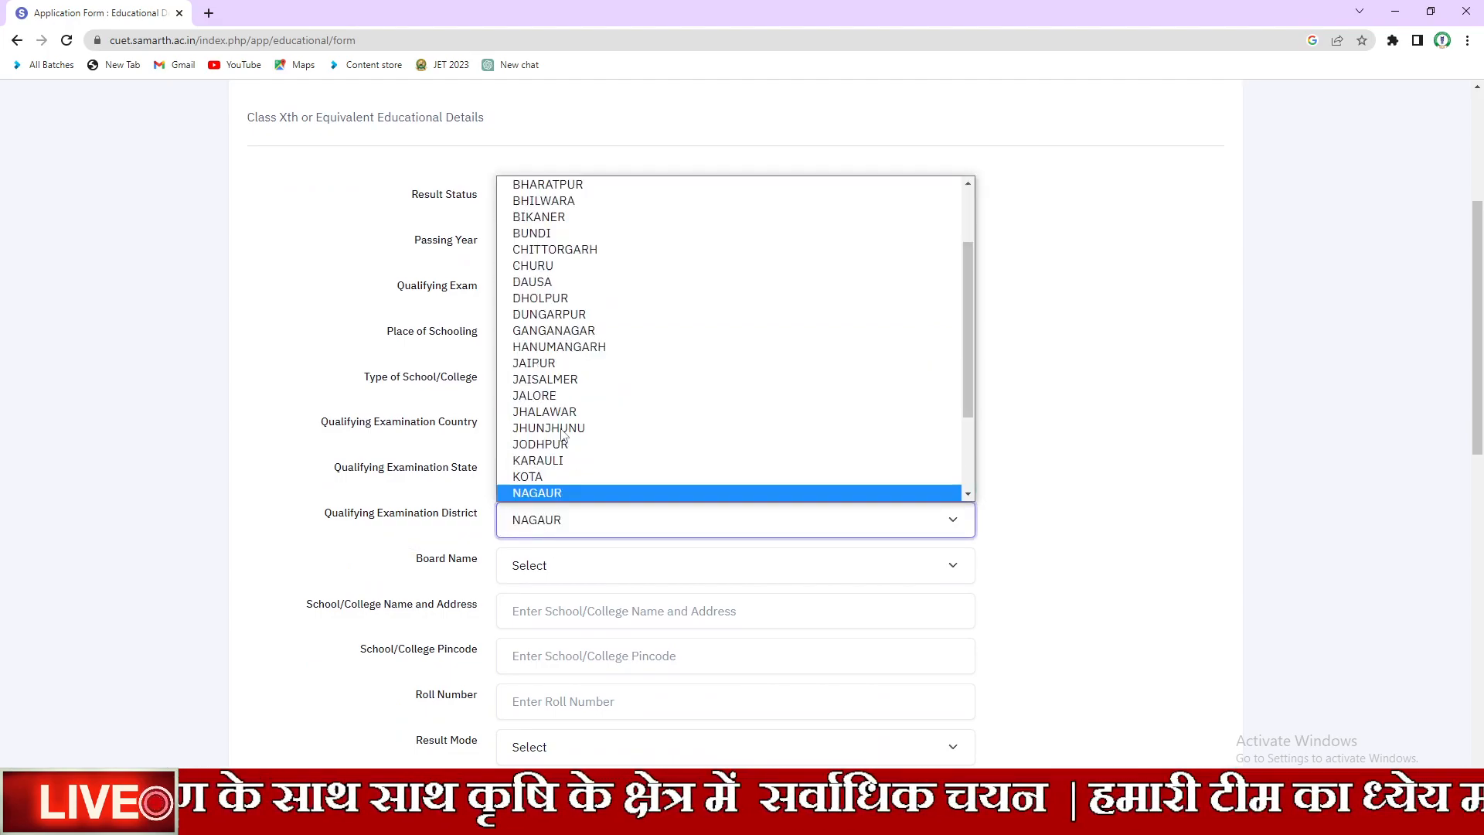
pyautogui.press('Return')
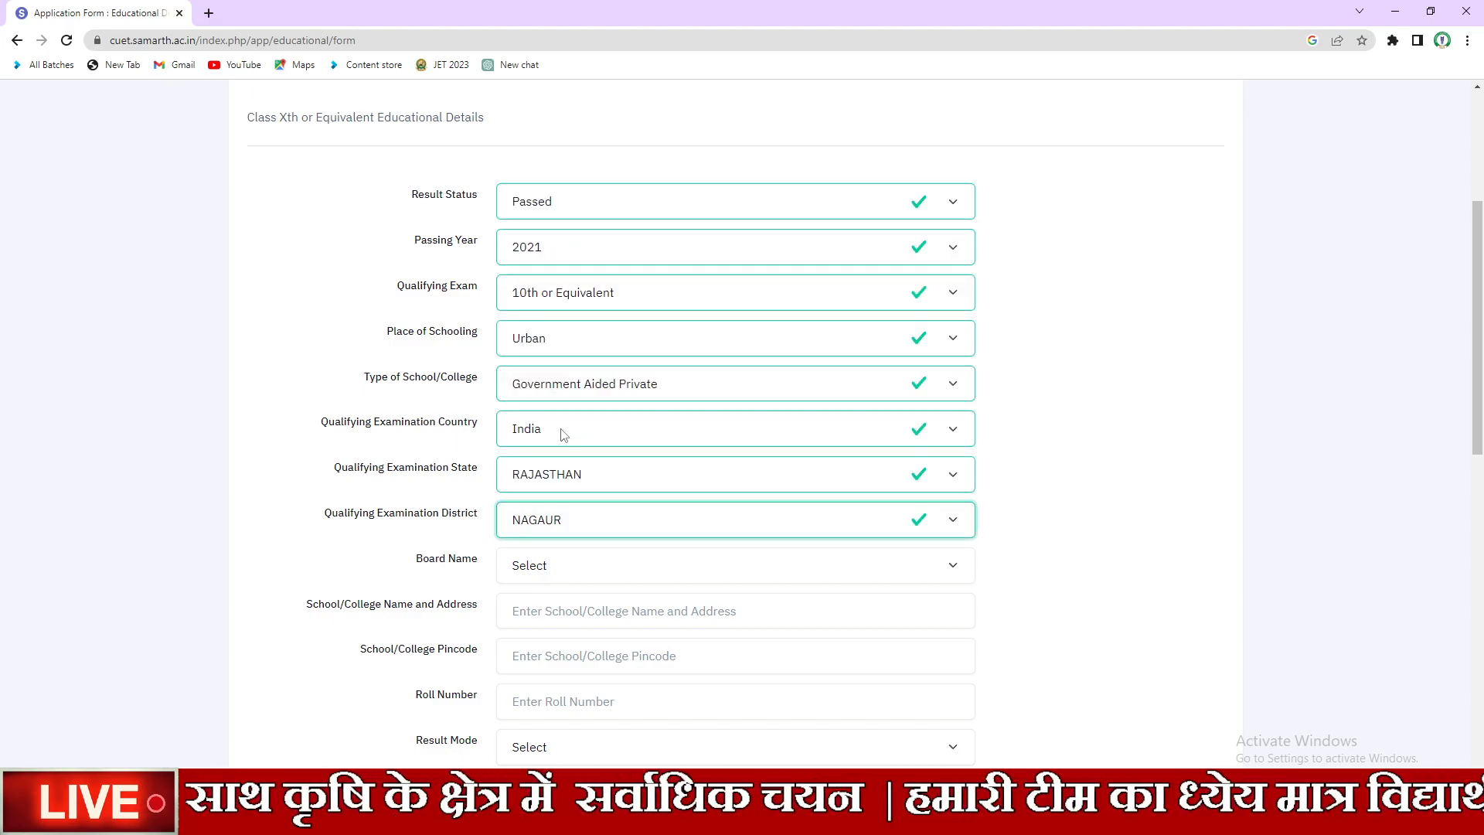
pyautogui.click(560, 570)
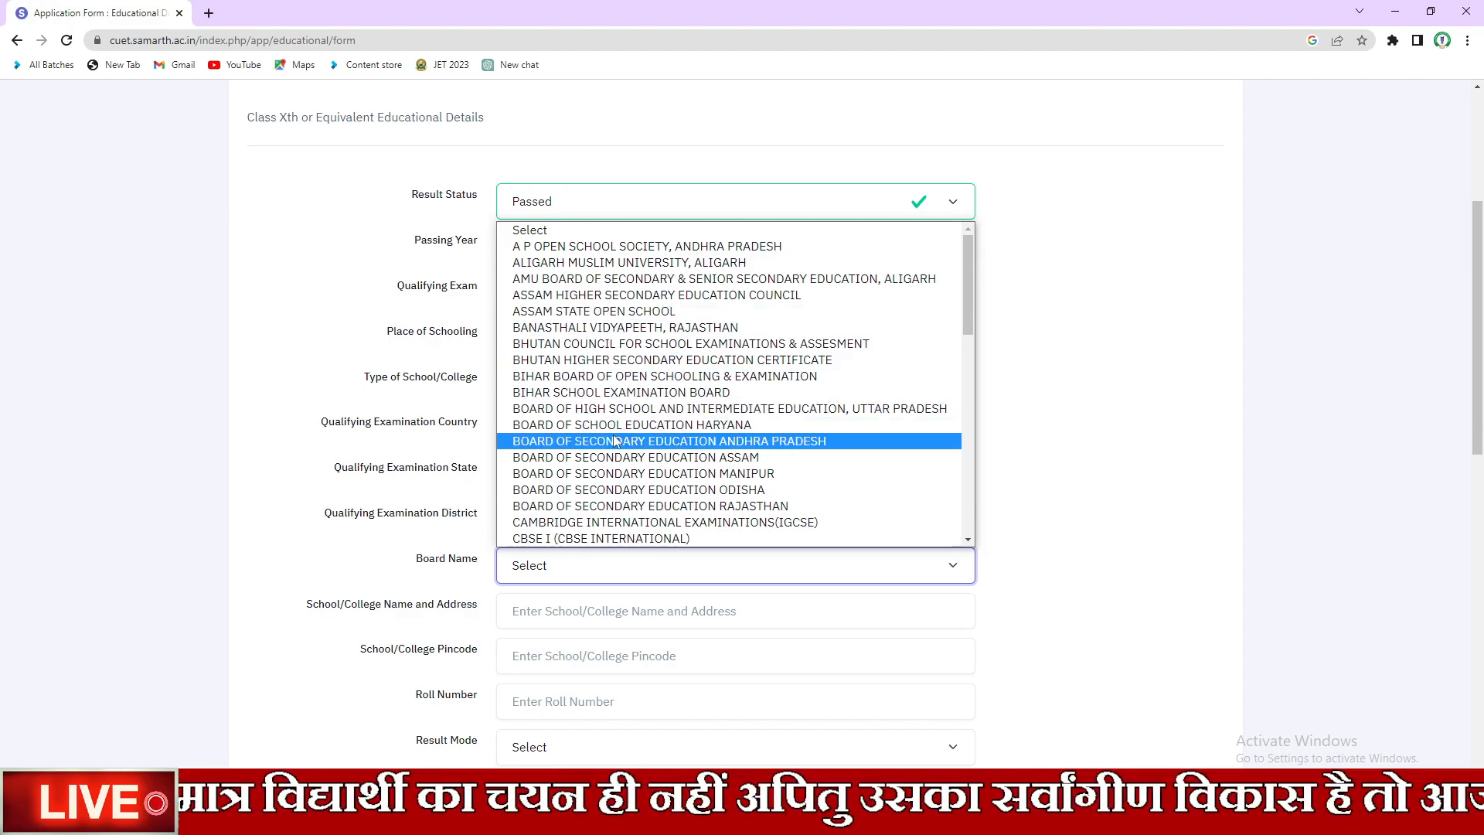
pyautogui.click(622, 506)
pyautogui.scroll(-1, 588, 545)
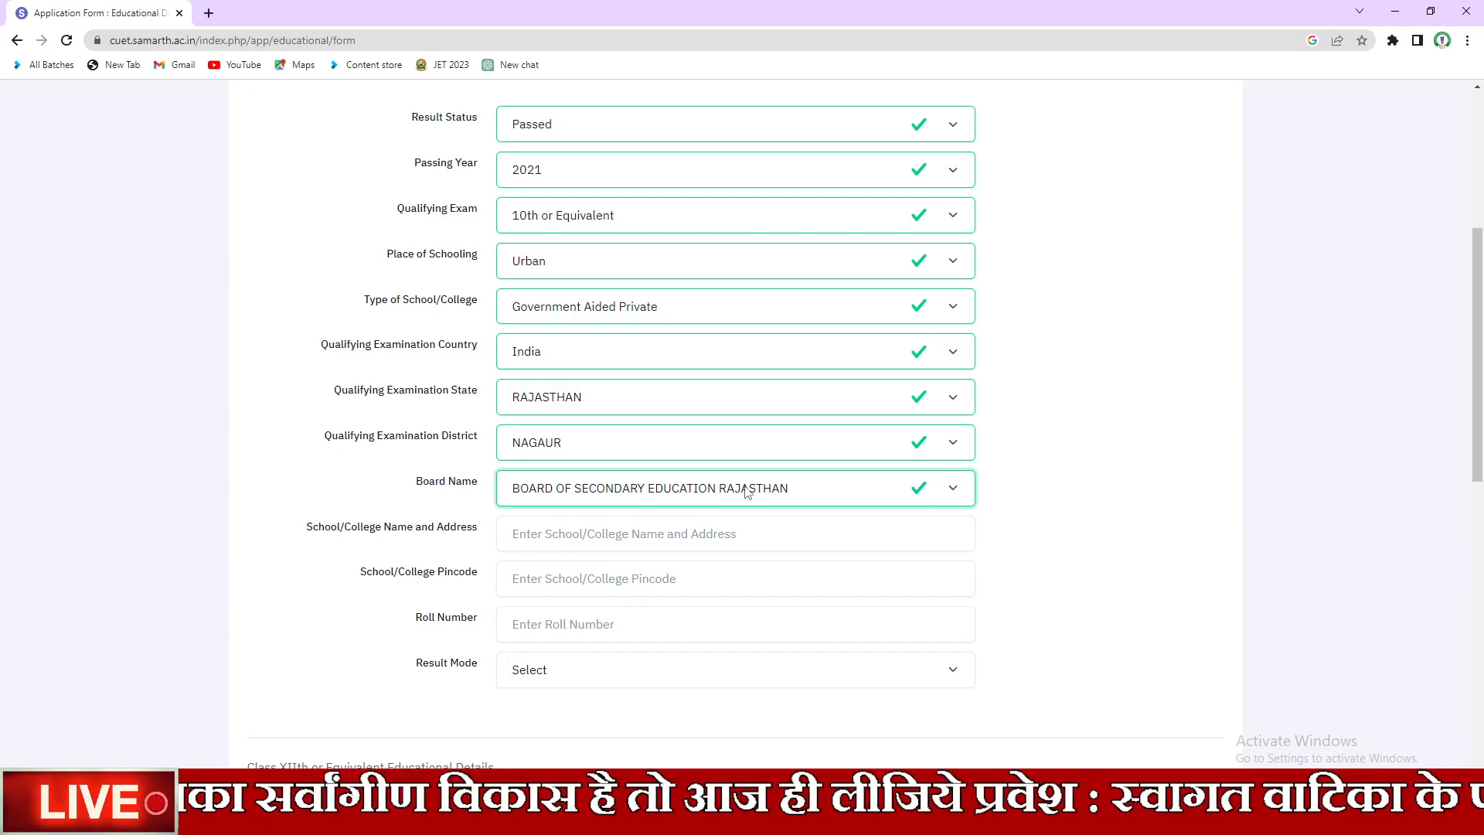
# - Enter the Class X school's name and address, correcting typos along the way
pyautogui.click(566, 534)
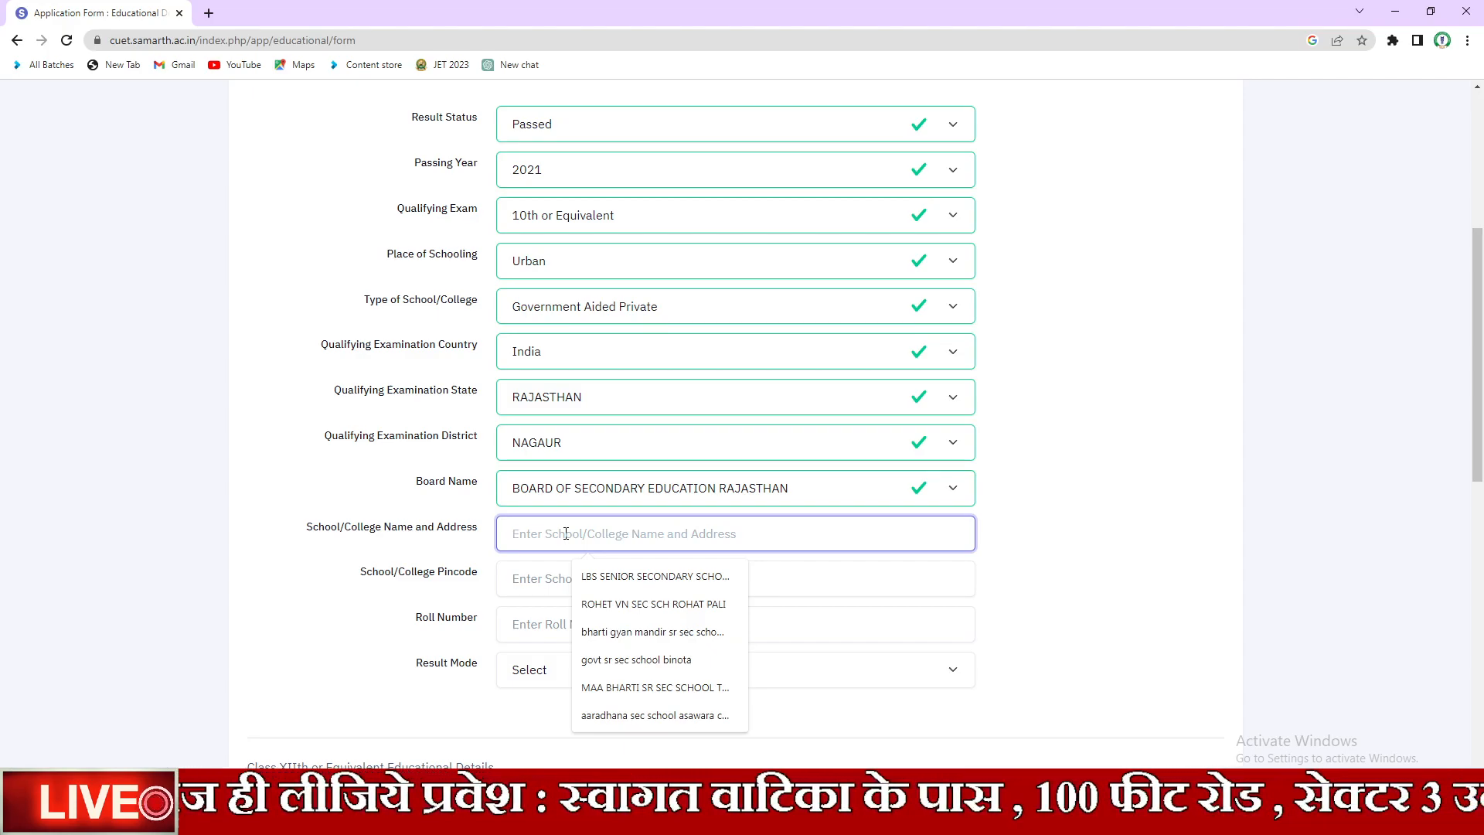
pyautogui.write('KOTA')
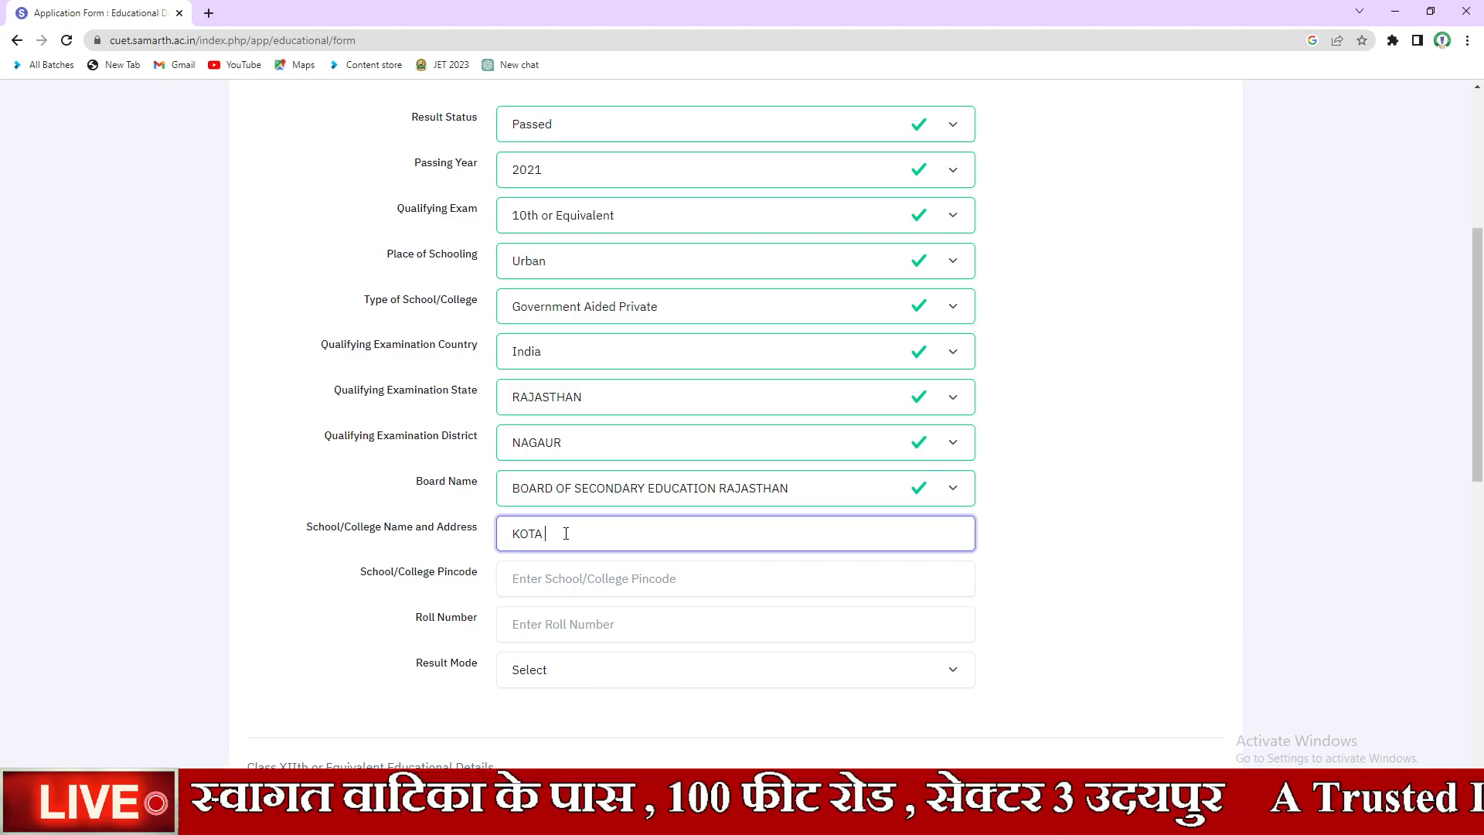
pyautogui.write(' CARRE')
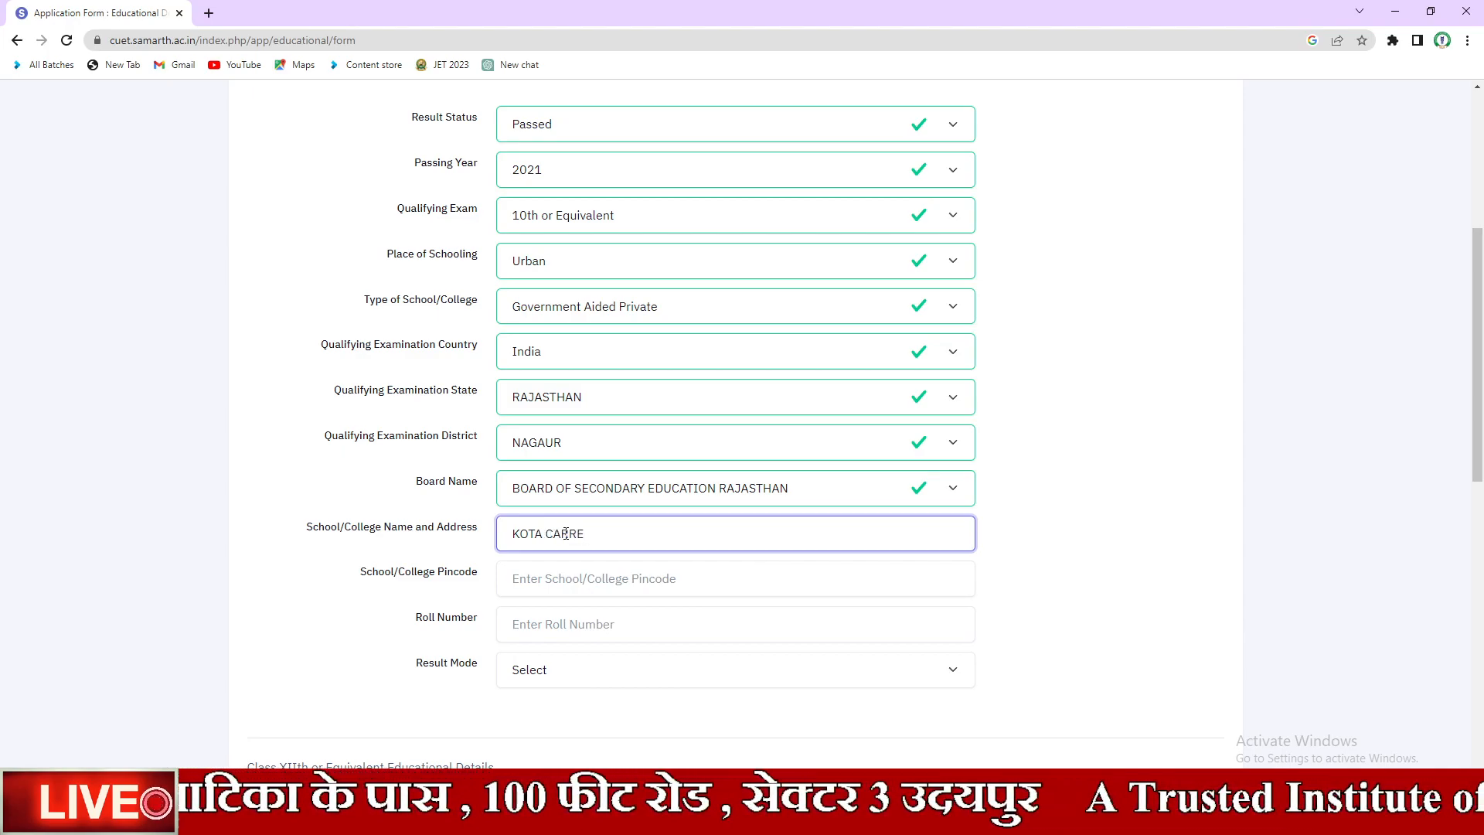
pyautogui.write('R')
pyautogui.press('BackSpace')
pyautogui.press('BackSpace')
pyautogui.press('BackSpace')
pyautogui.write('EER')
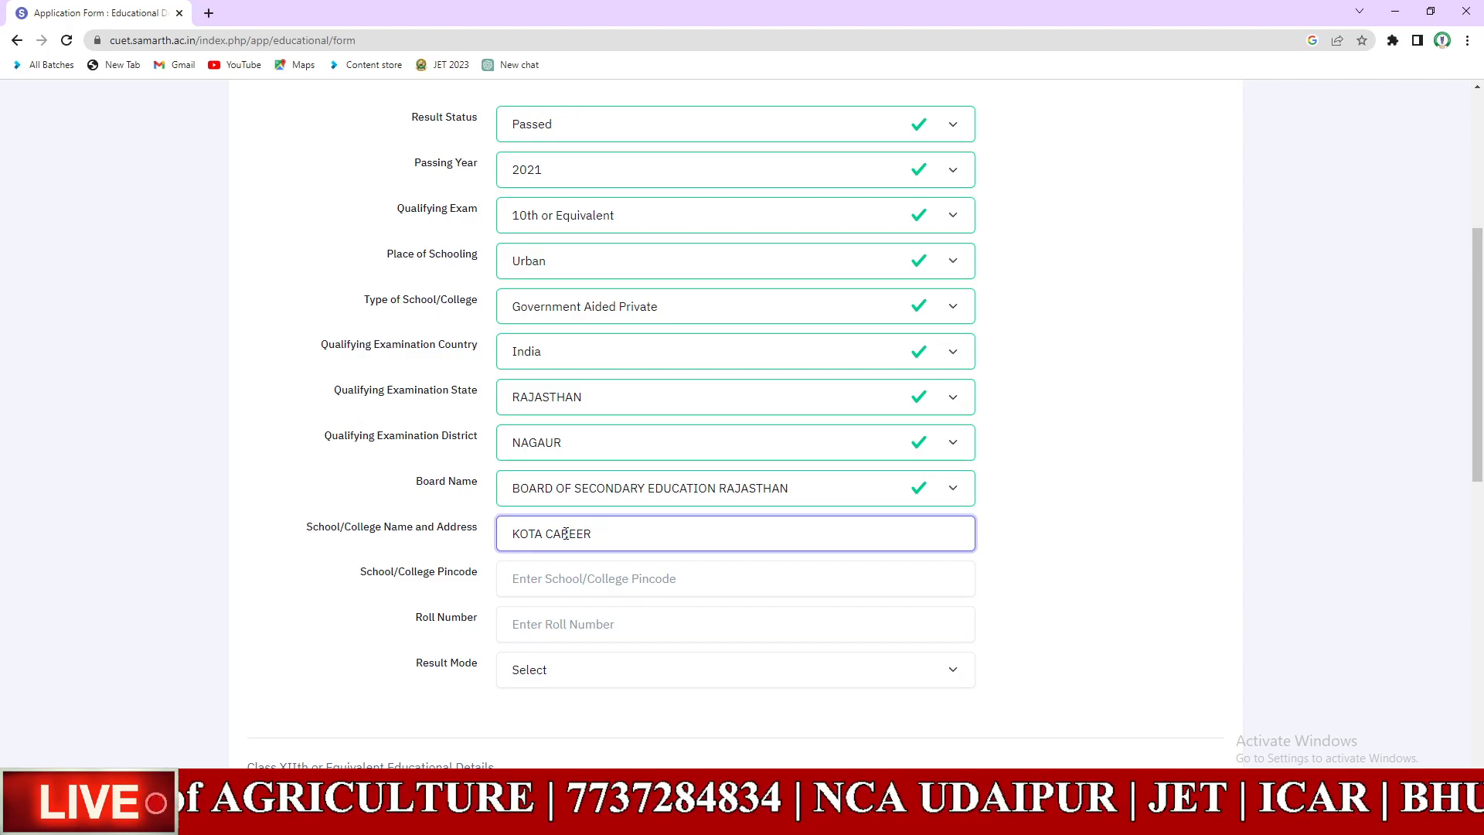
pyautogui.write('SCI EDU')
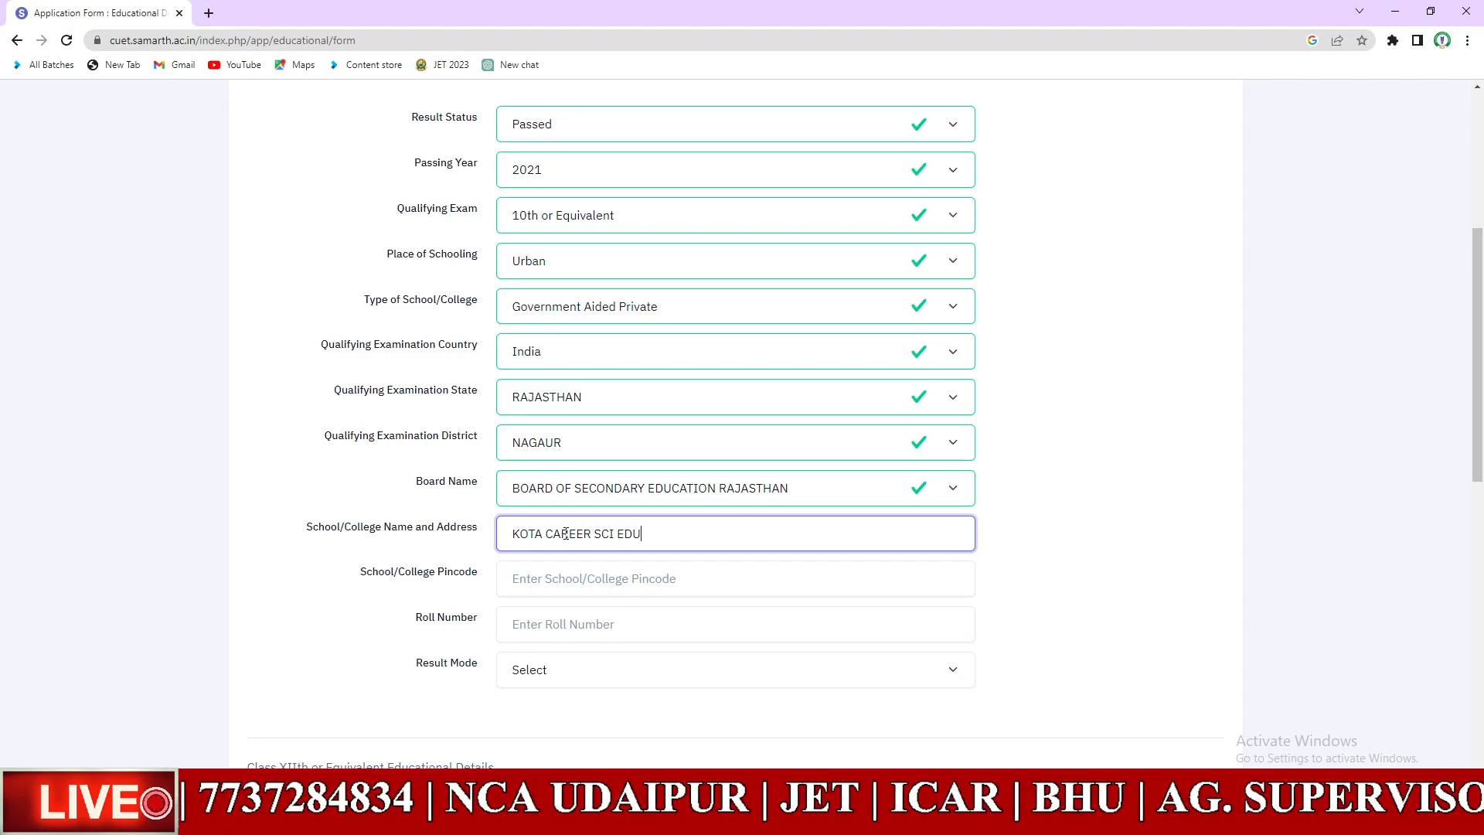
pyautogui.write(' CENTRE')
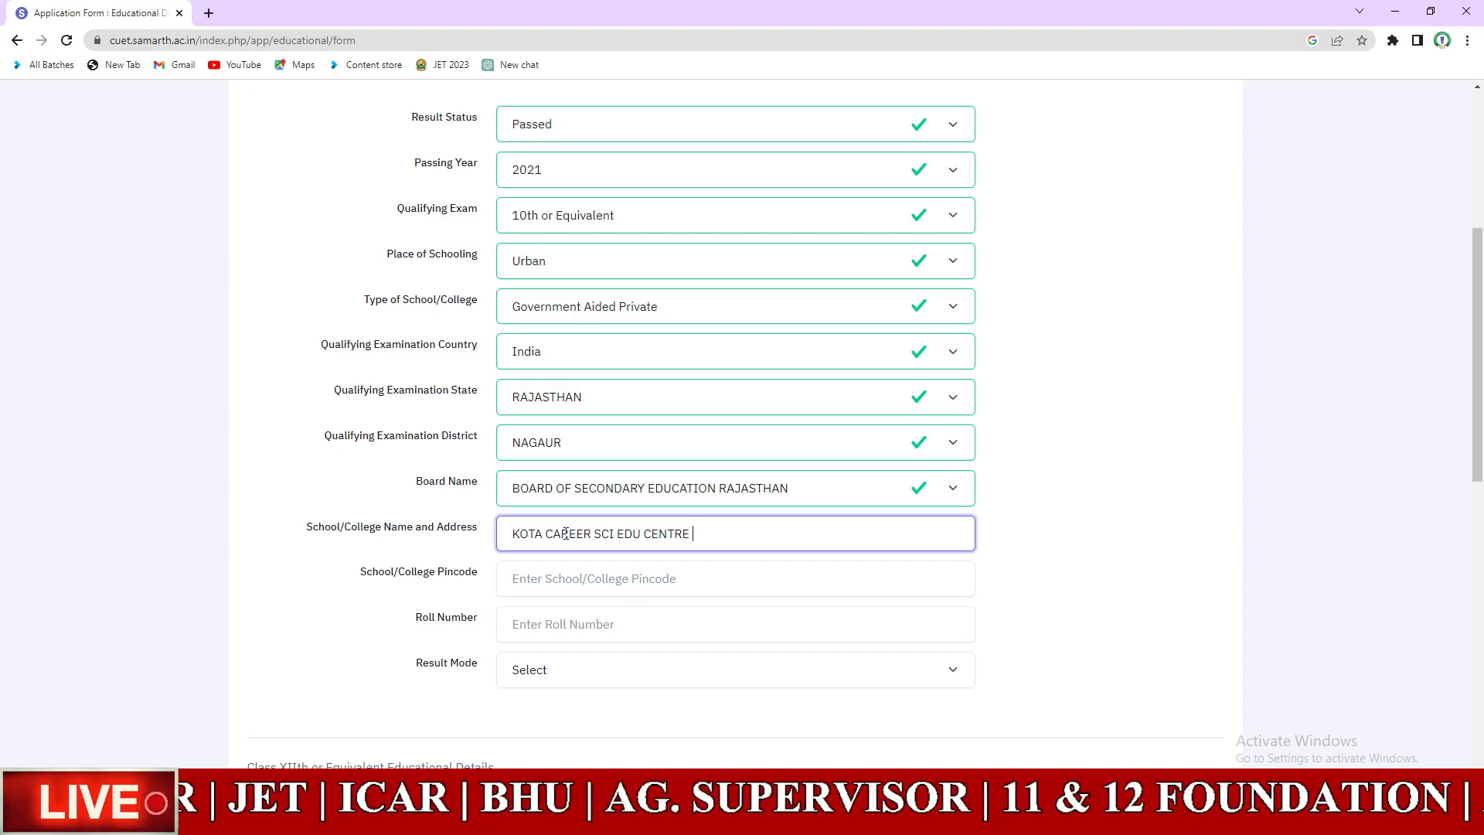
pyautogui.write(' SR SE')
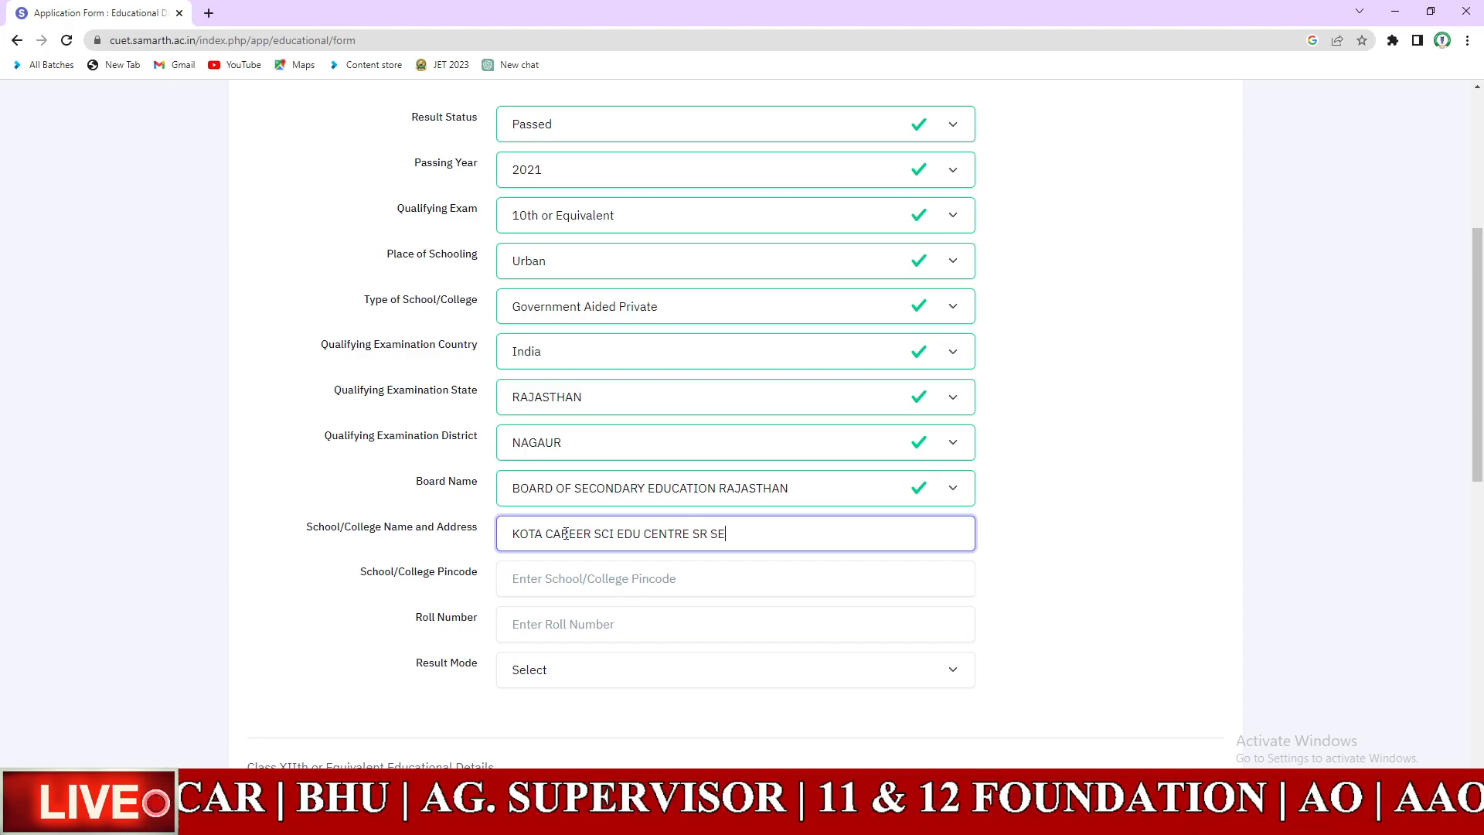
pyautogui.press('BackSpace')
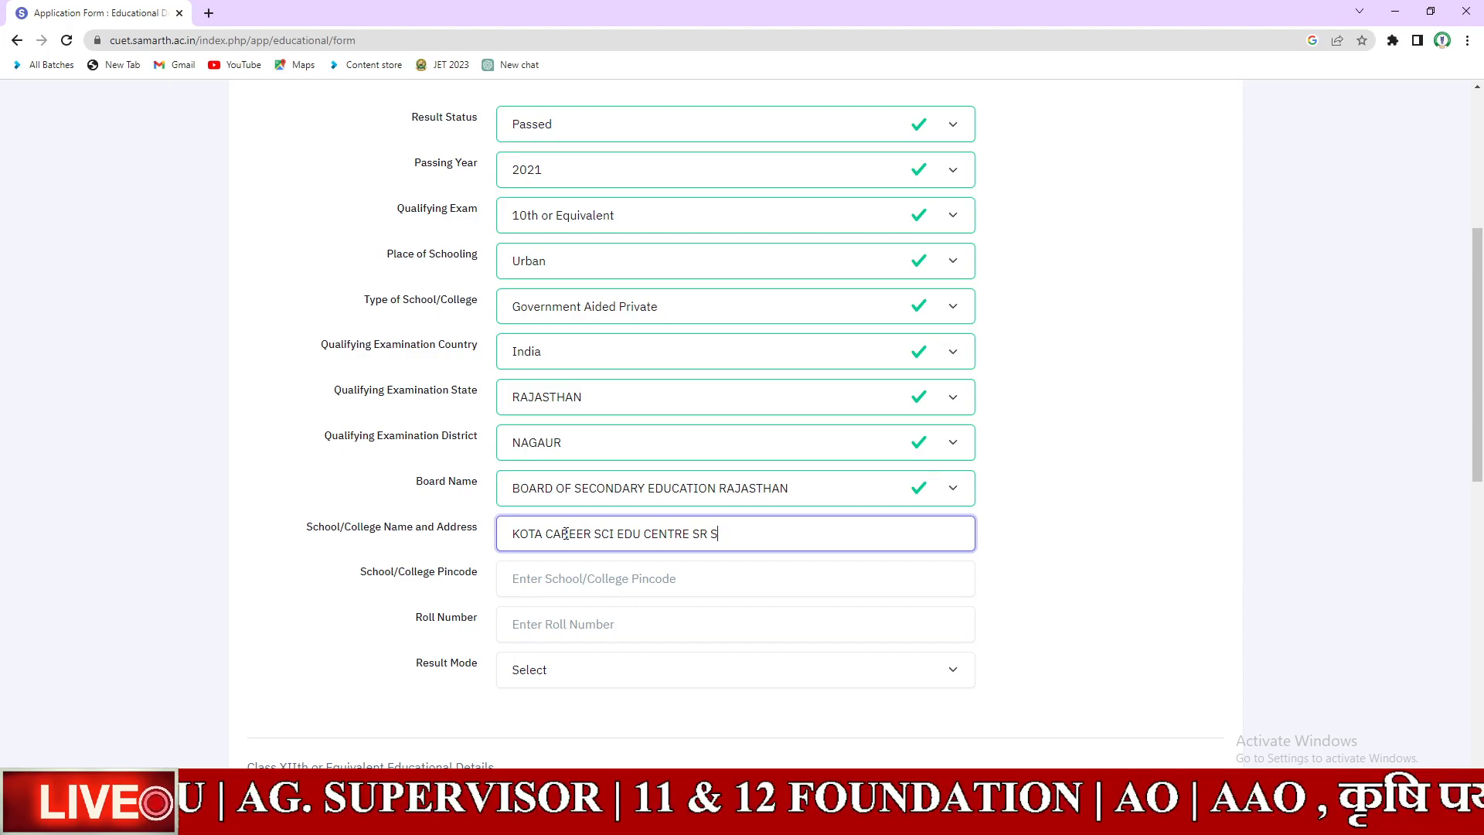
pyautogui.write('EC SCH KUCHAMAN CITY')
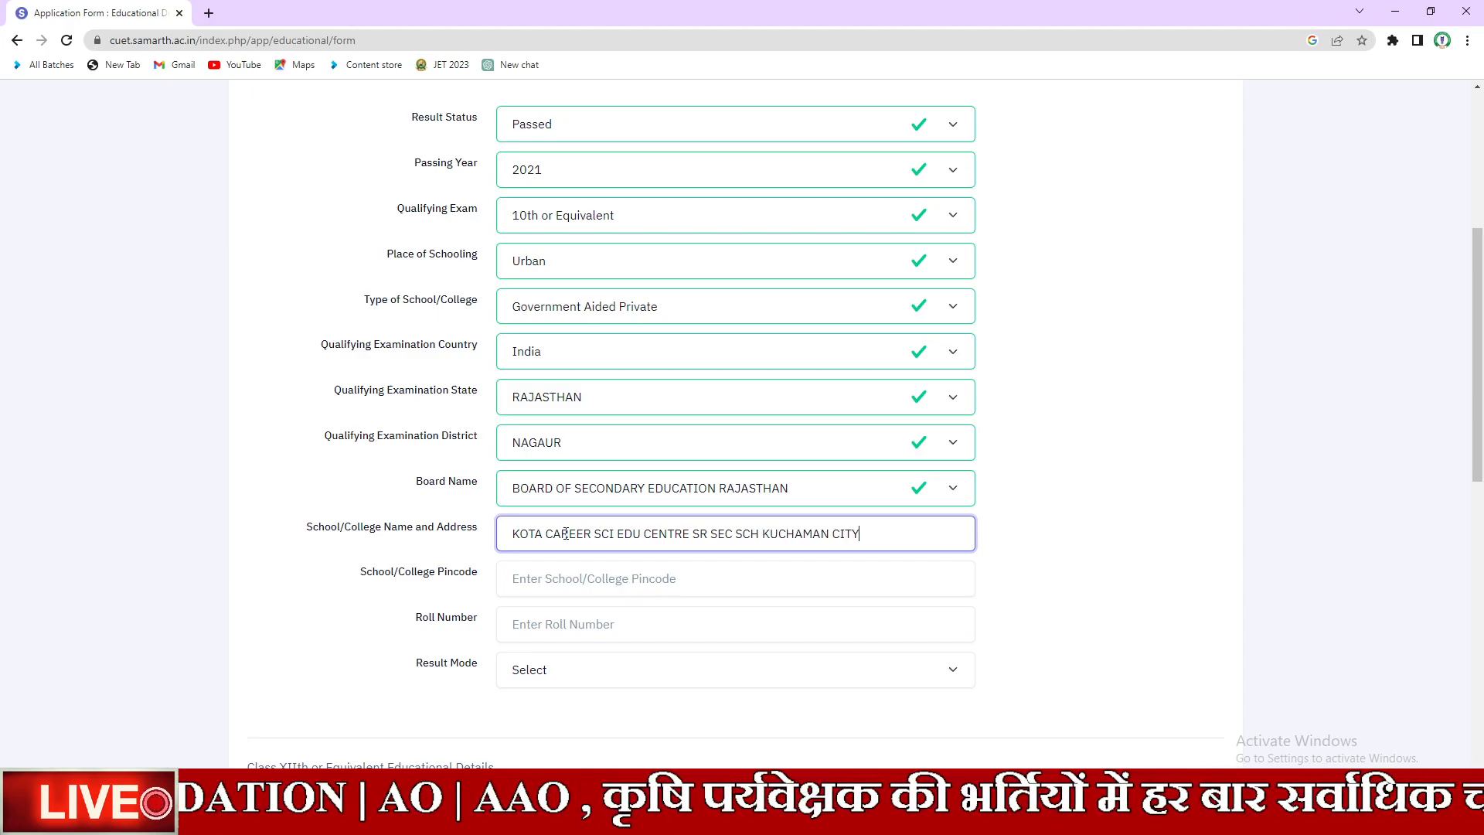
# - Fill in the Class X school pincode and the roll number
pyautogui.click(537, 580)
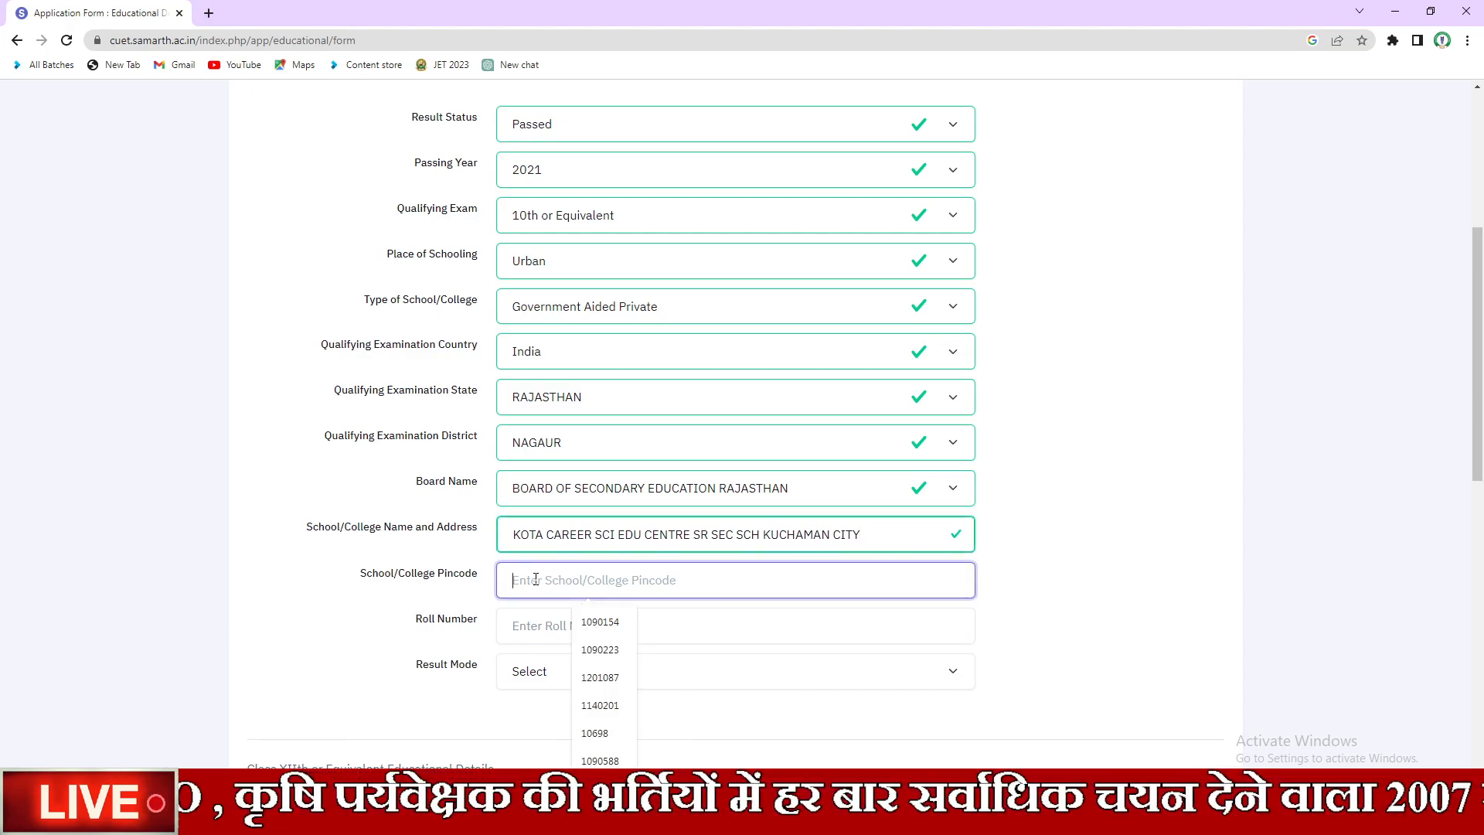
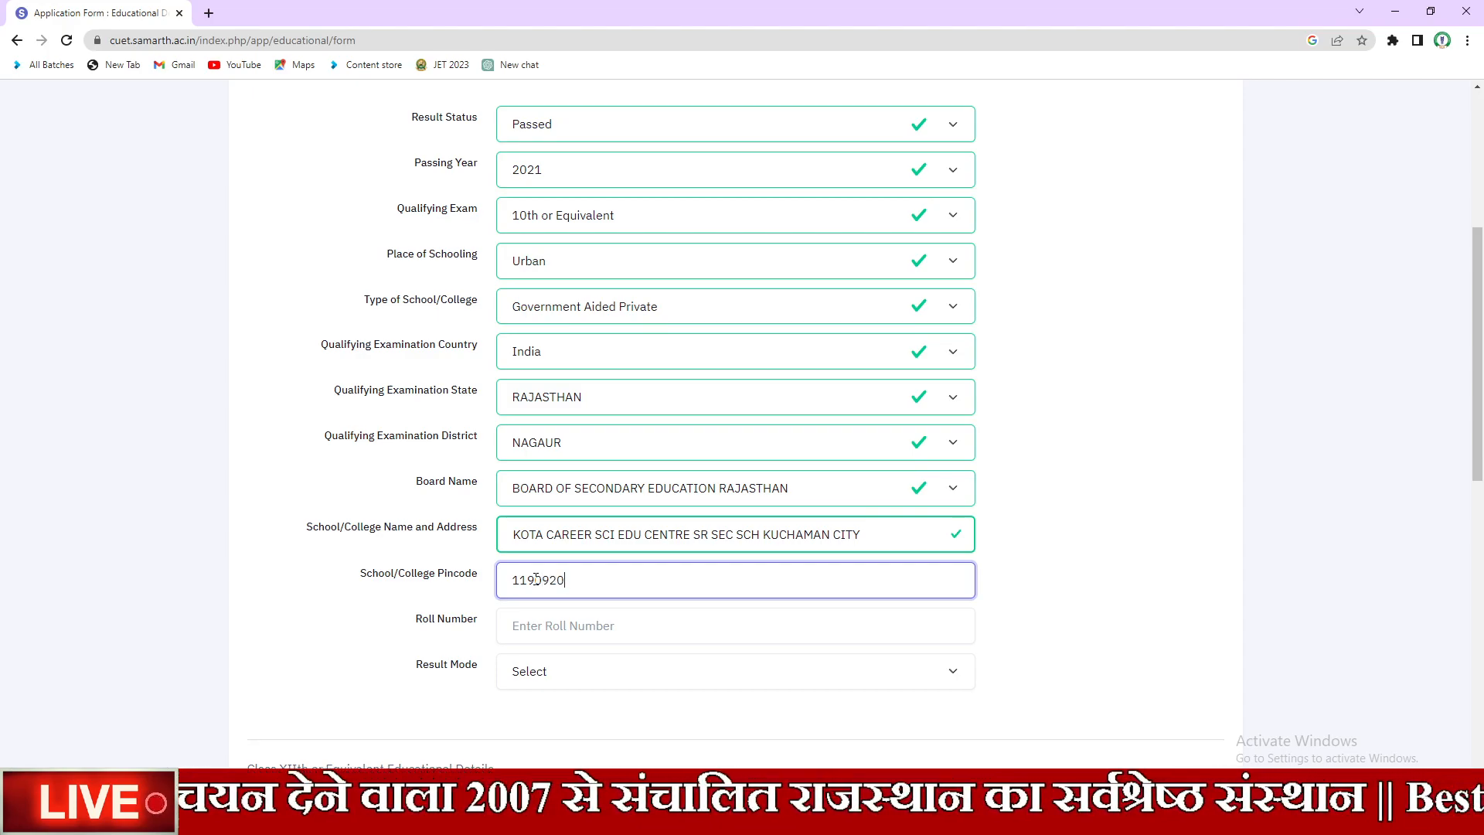
pyautogui.click(524, 630)
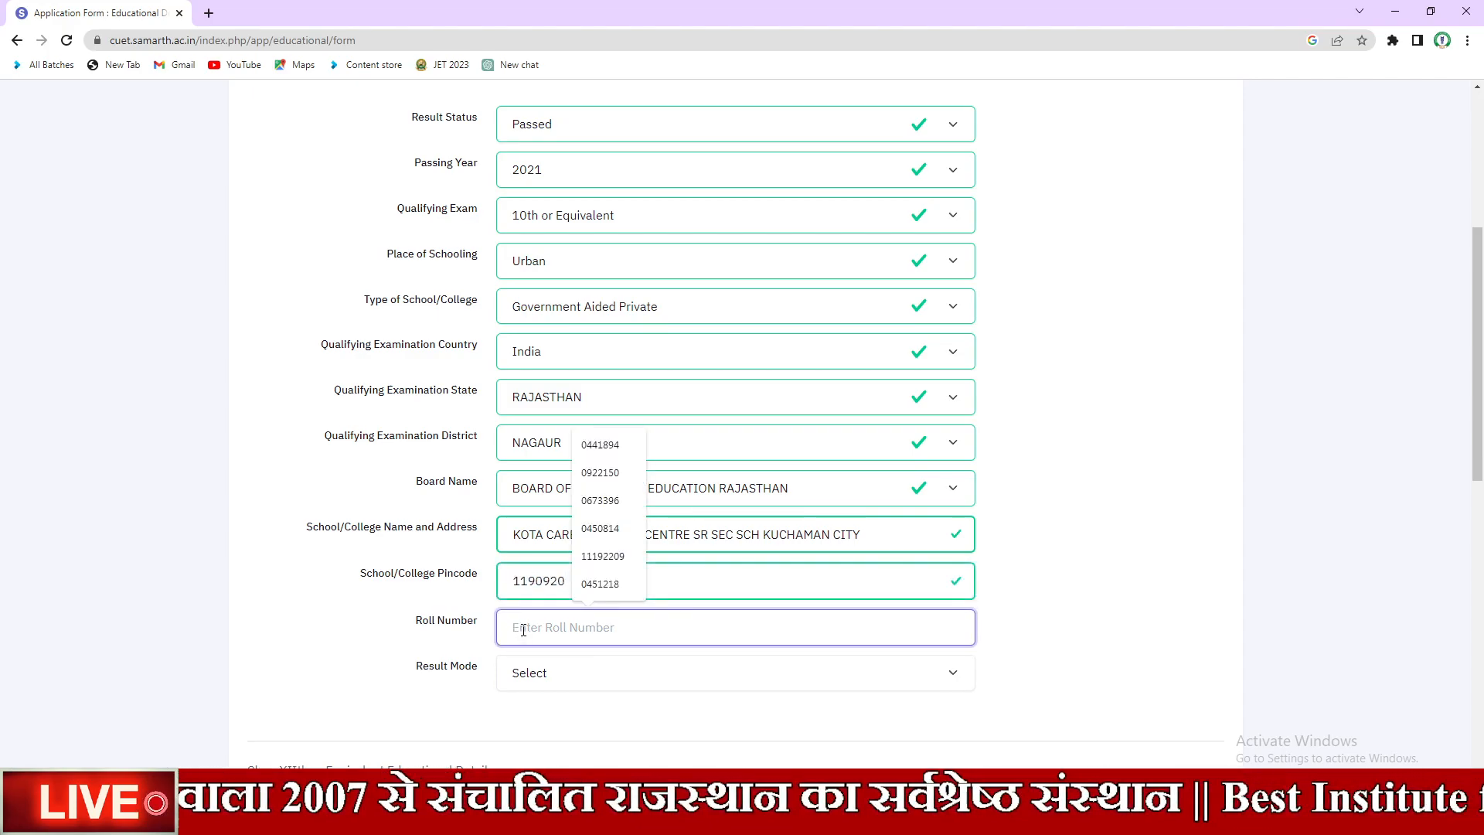
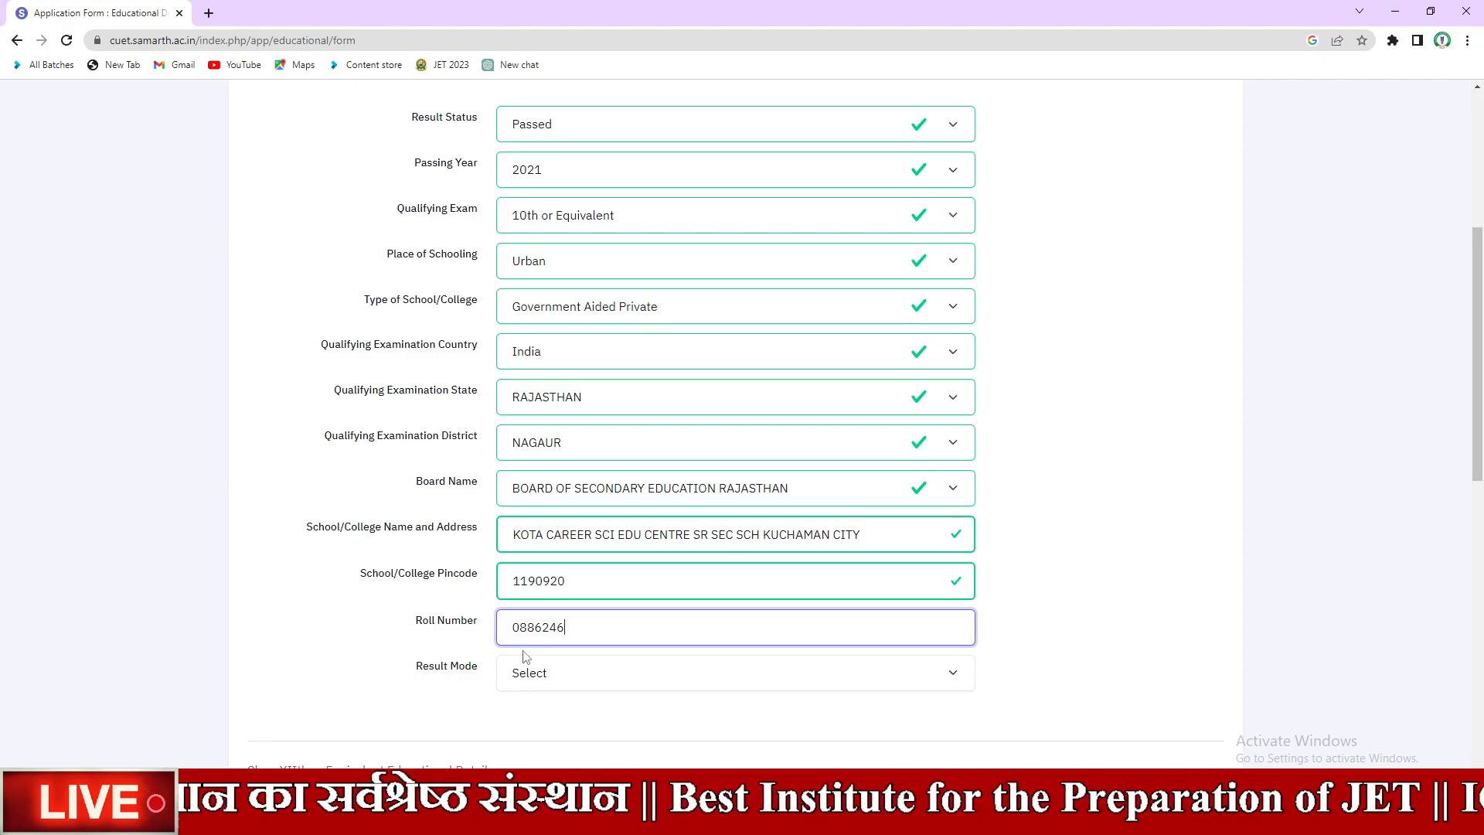
pyautogui.scroll(-1, 528, 657)
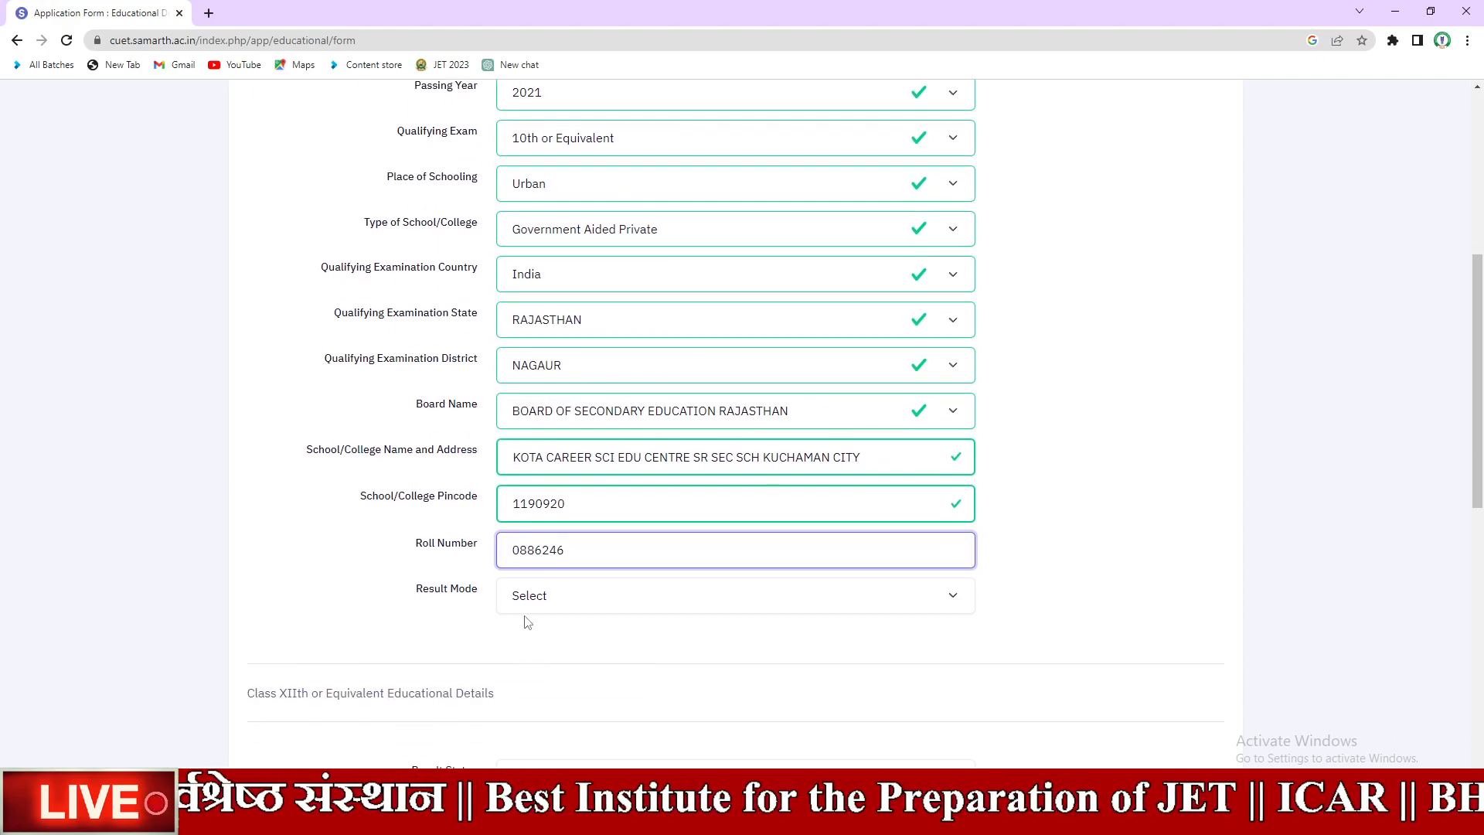
# - Enter Class X marks in Percentage mode: 600 maximum, 522 obtained, giving 87.00 percent
pyautogui.click(547, 600)
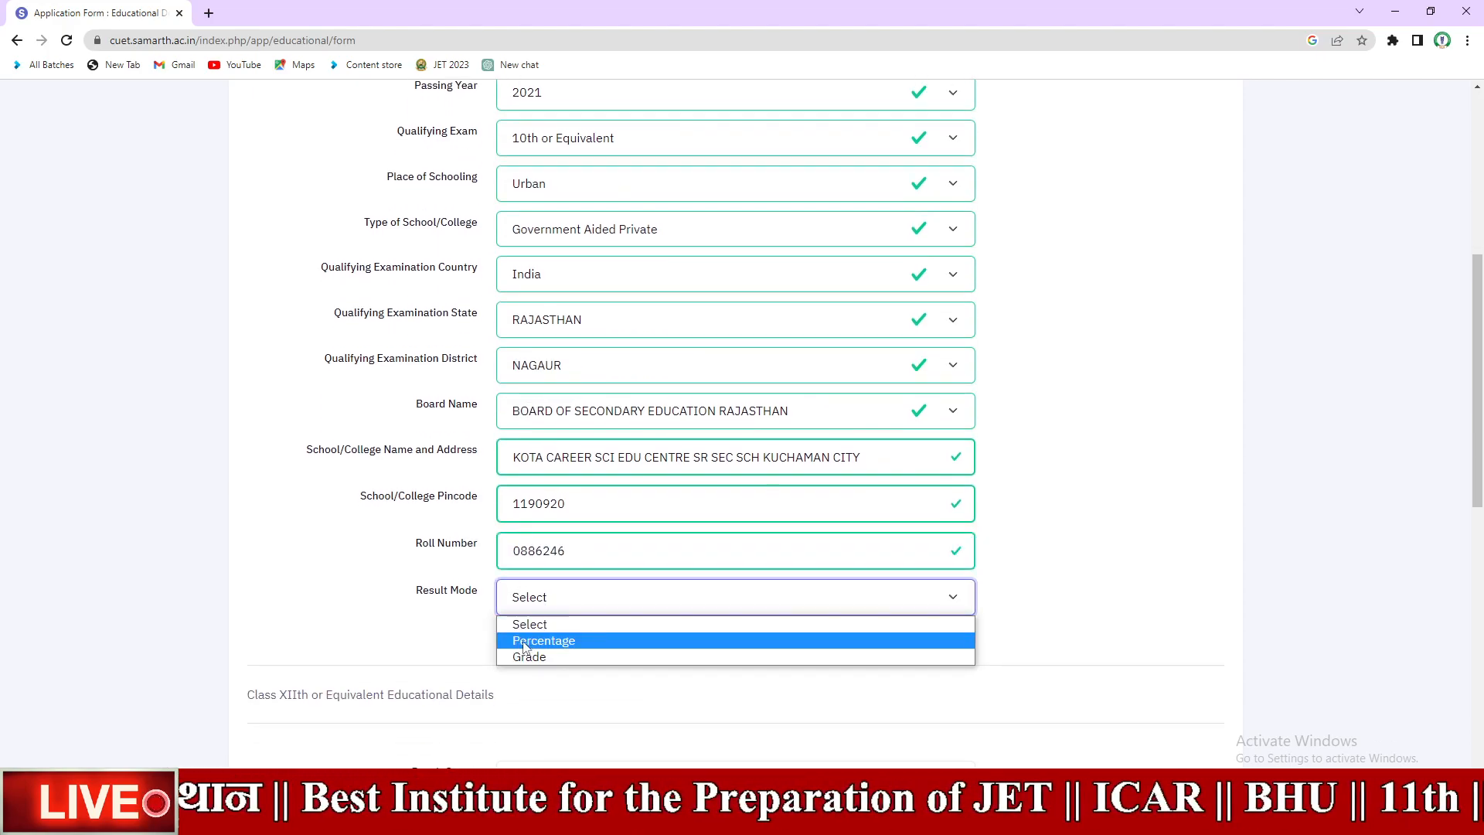
pyautogui.click(523, 646)
pyautogui.click(549, 603)
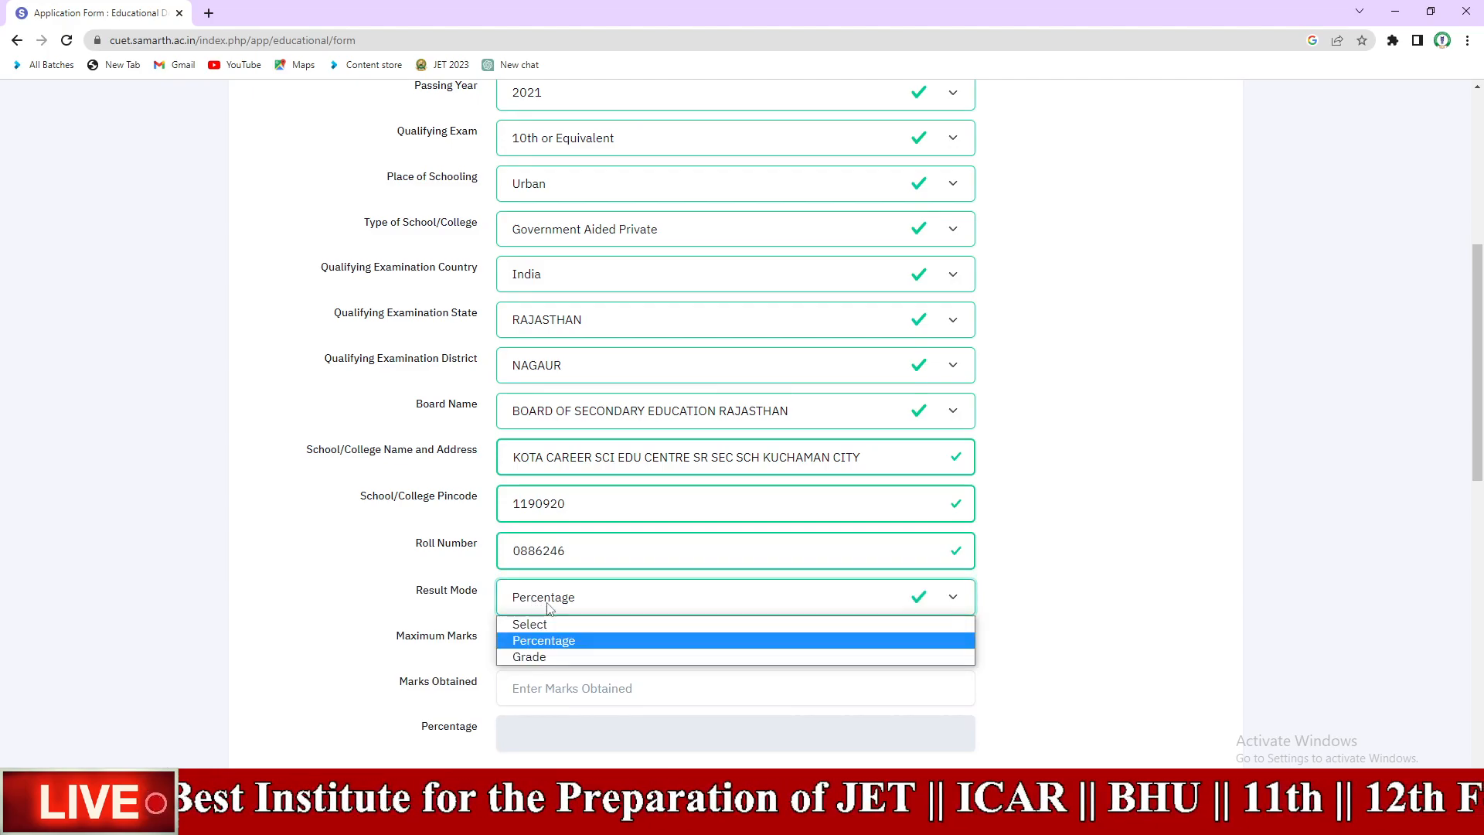
pyautogui.click(549, 642)
pyautogui.click(549, 647)
pyautogui.write('600')
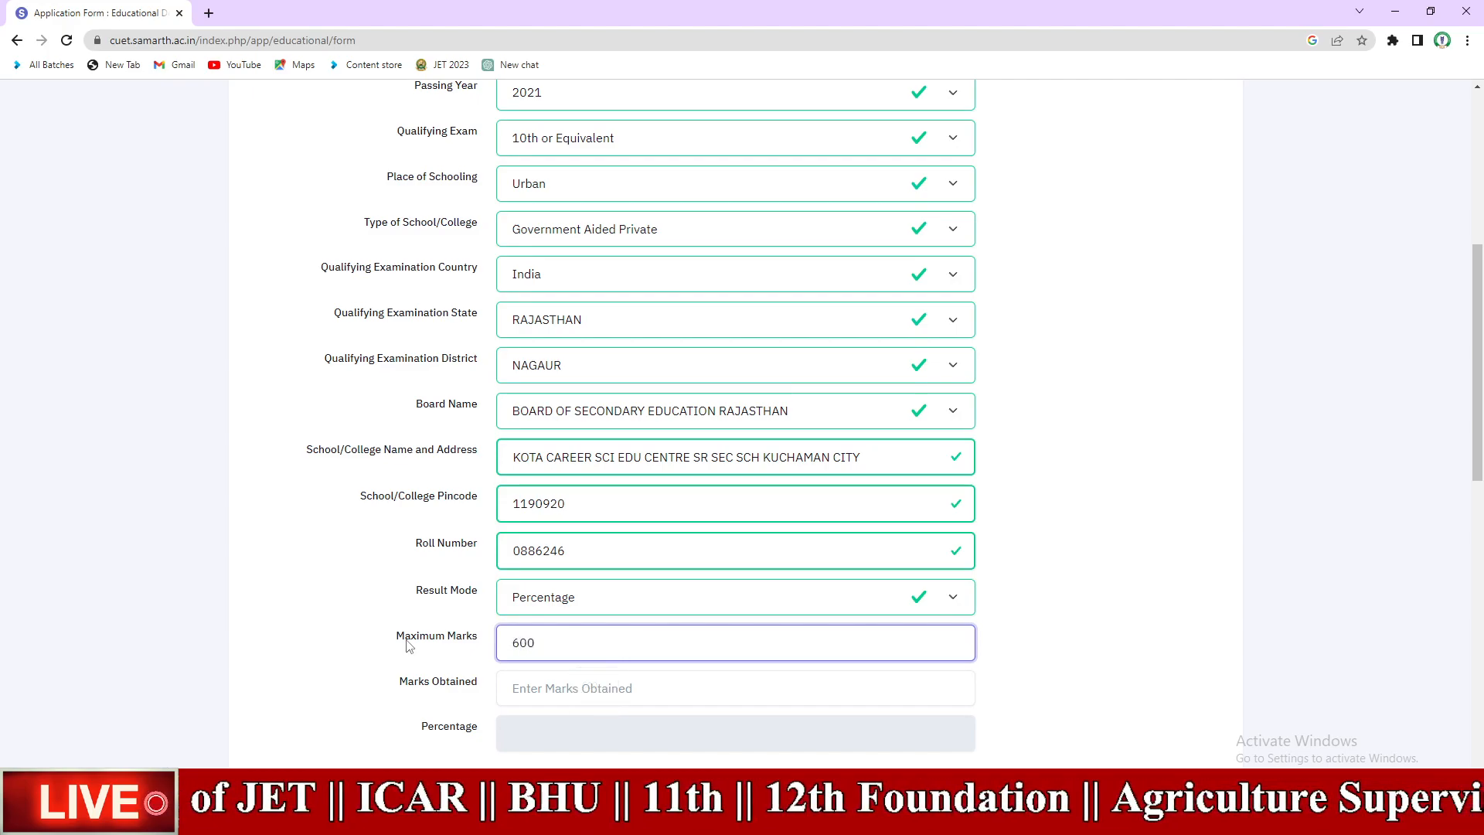
pyautogui.press('Tab')
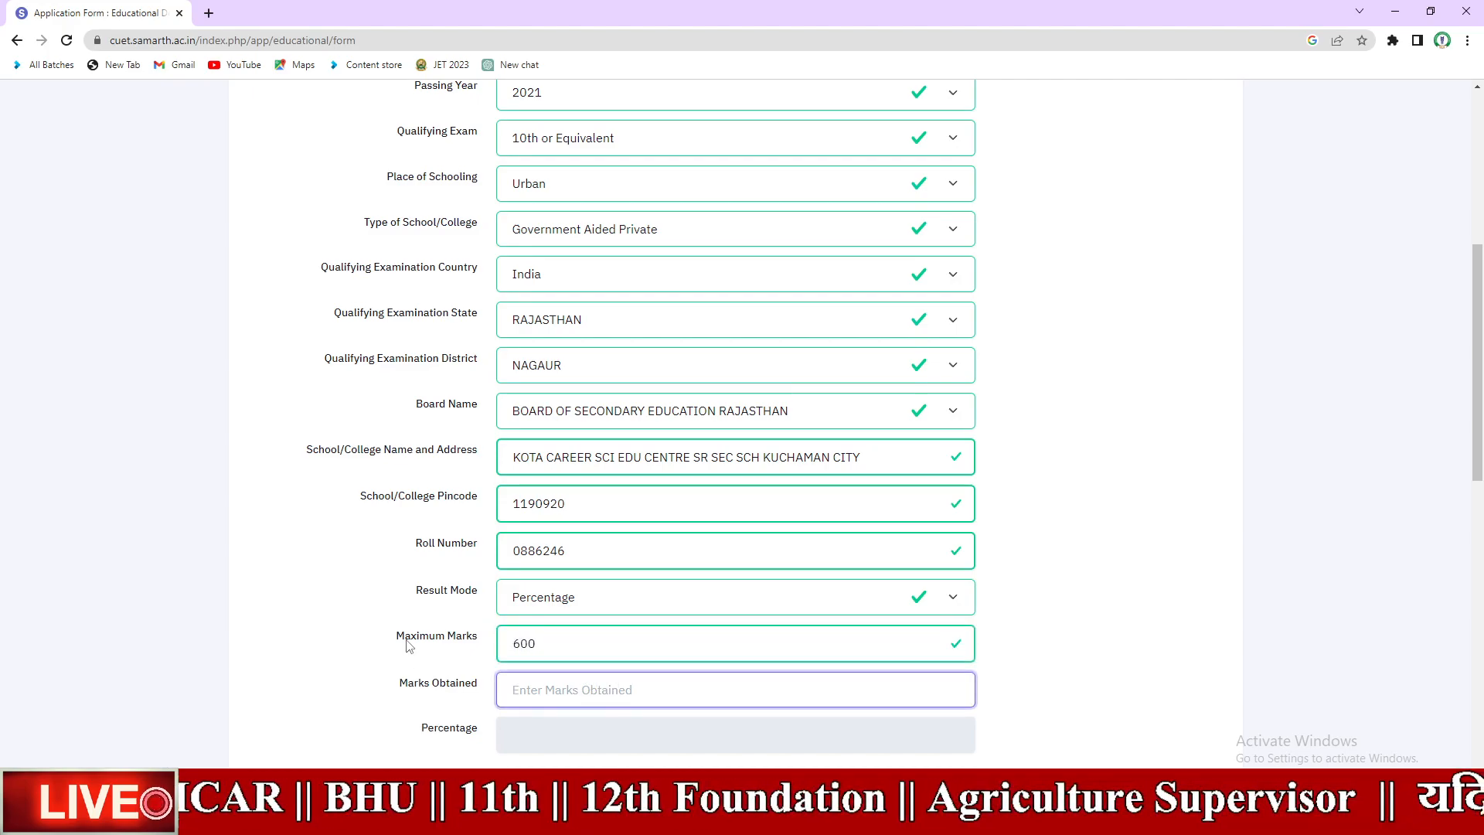
pyautogui.write('522')
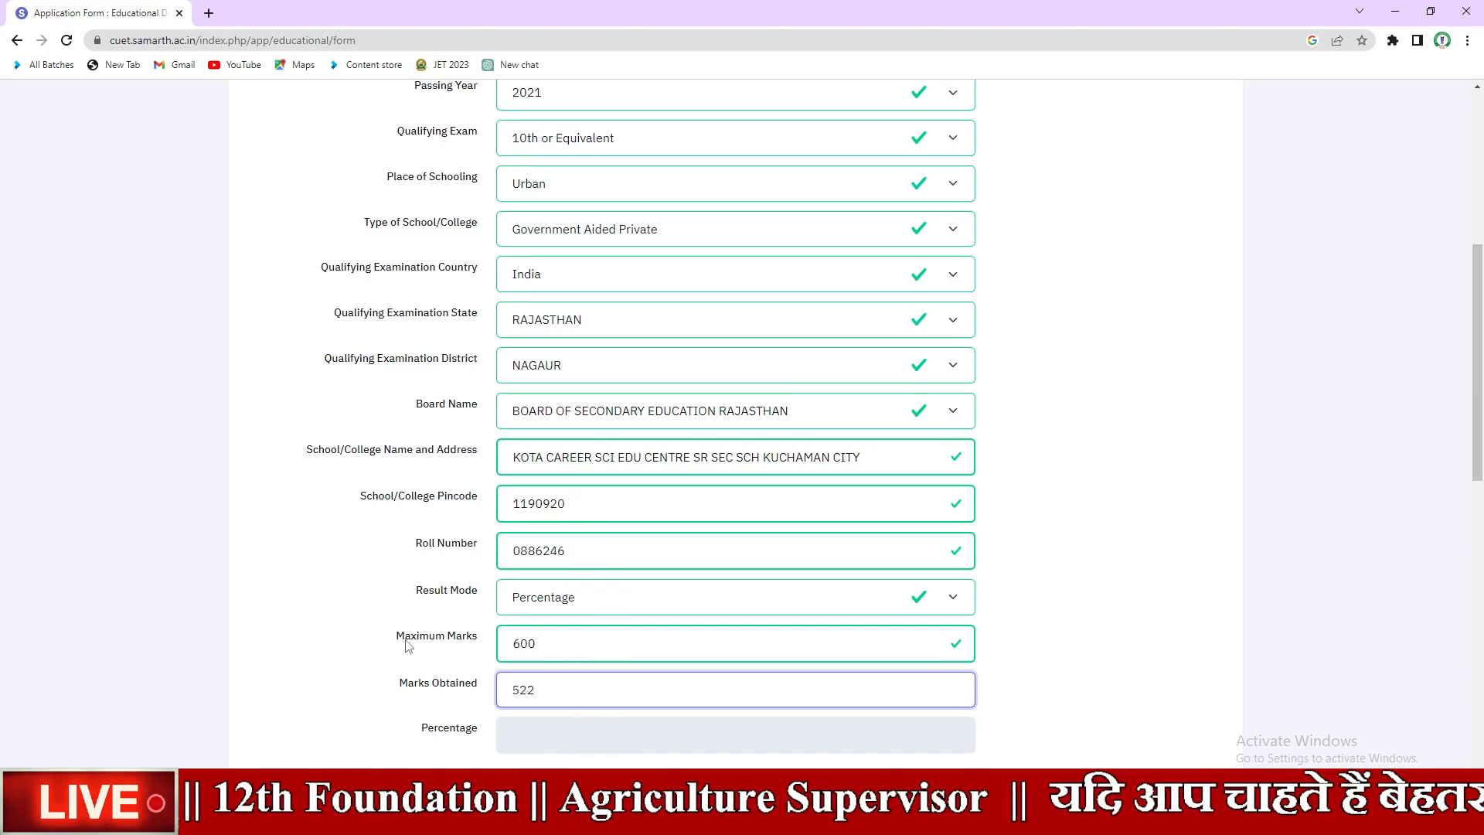
pyautogui.click(516, 733)
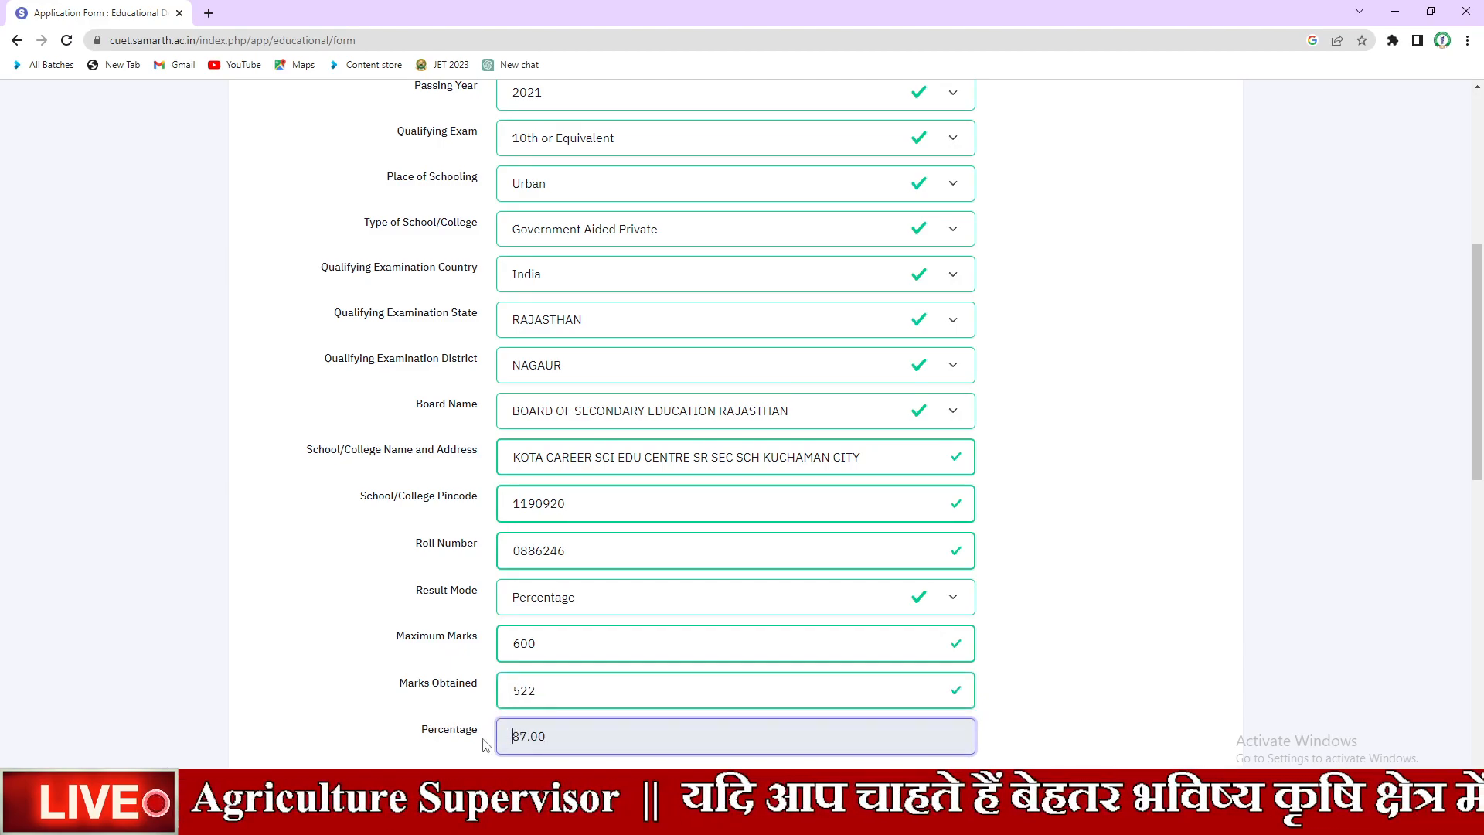
pyautogui.scroll(-3, 487, 745)
pyautogui.scroll(-2, 499, 588)
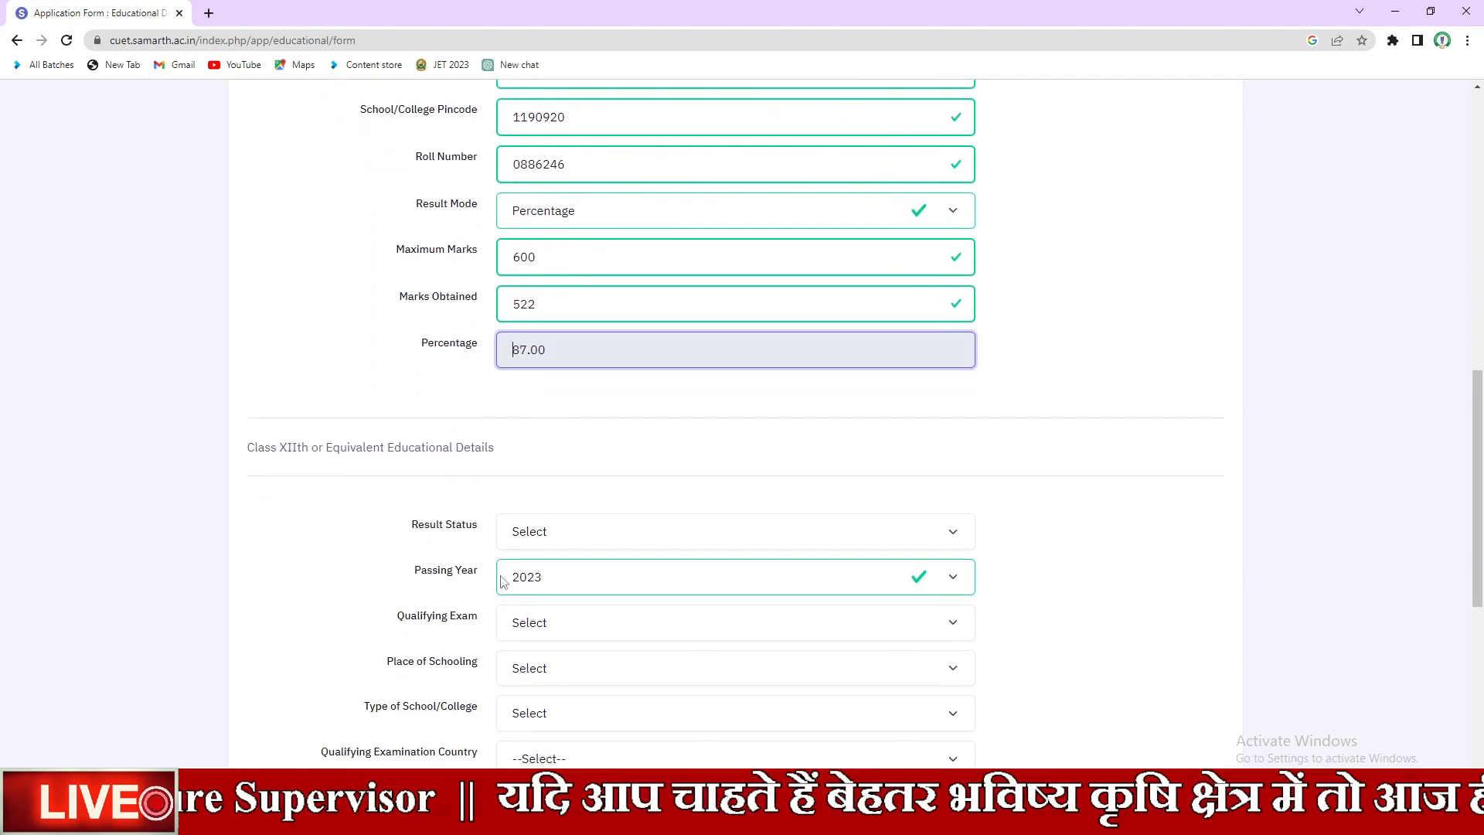
# - Set Class XII result status to Appearing with passing year 2023
pyautogui.moveTo(249, 449); pyautogui.dragTo(485, 450)
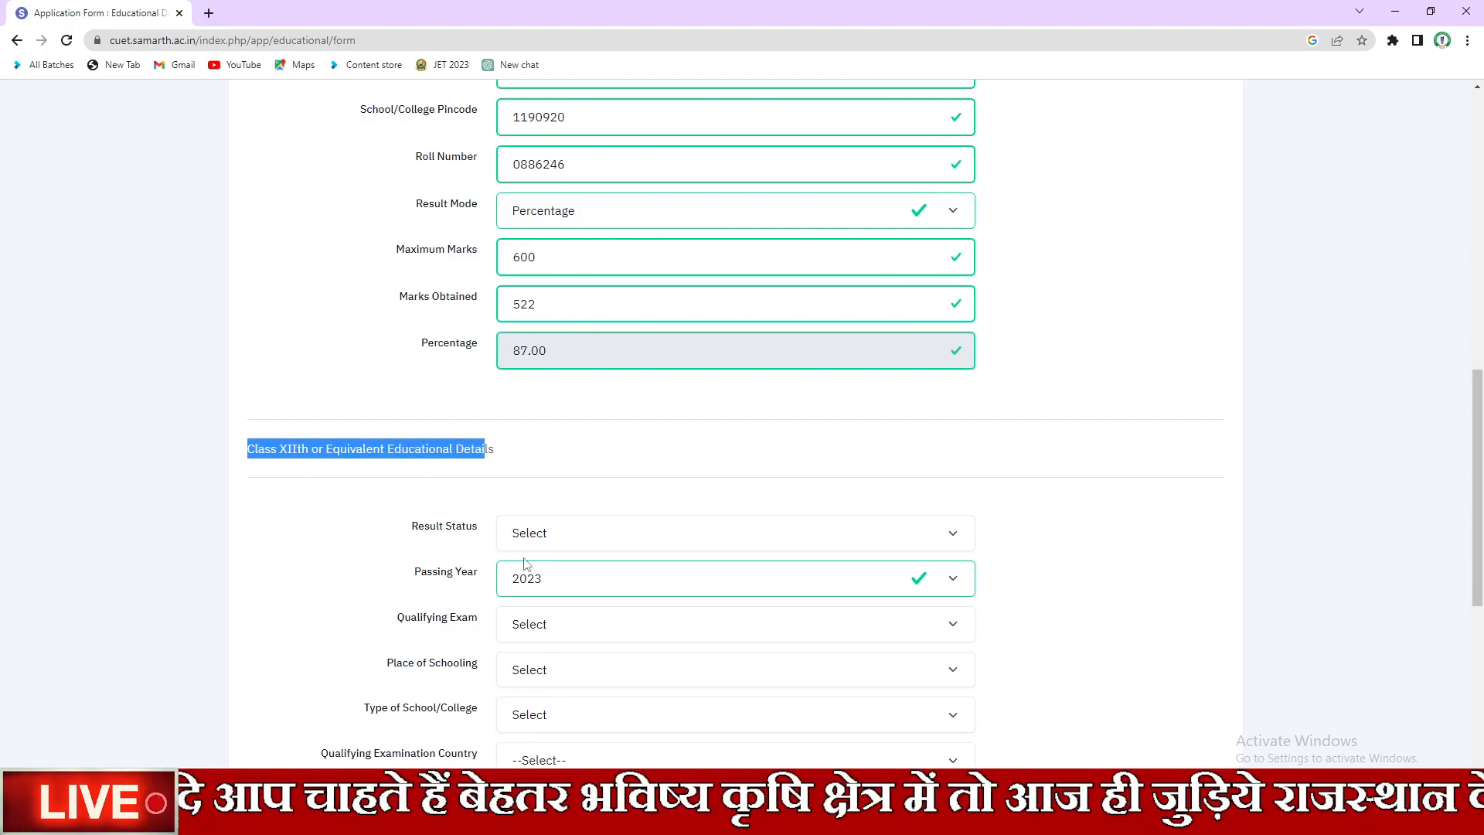
pyautogui.click(546, 533)
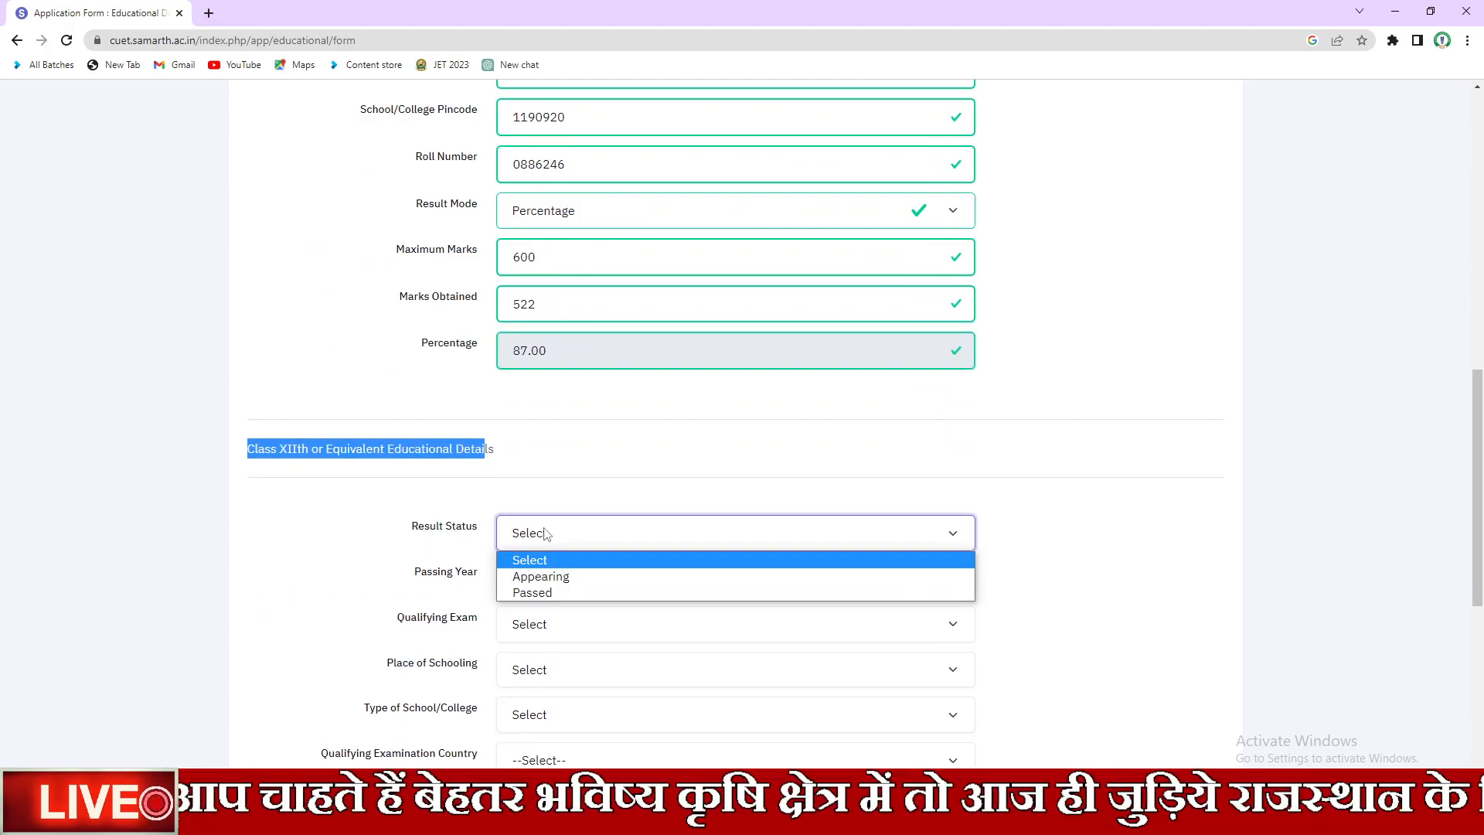
pyautogui.click(556, 582)
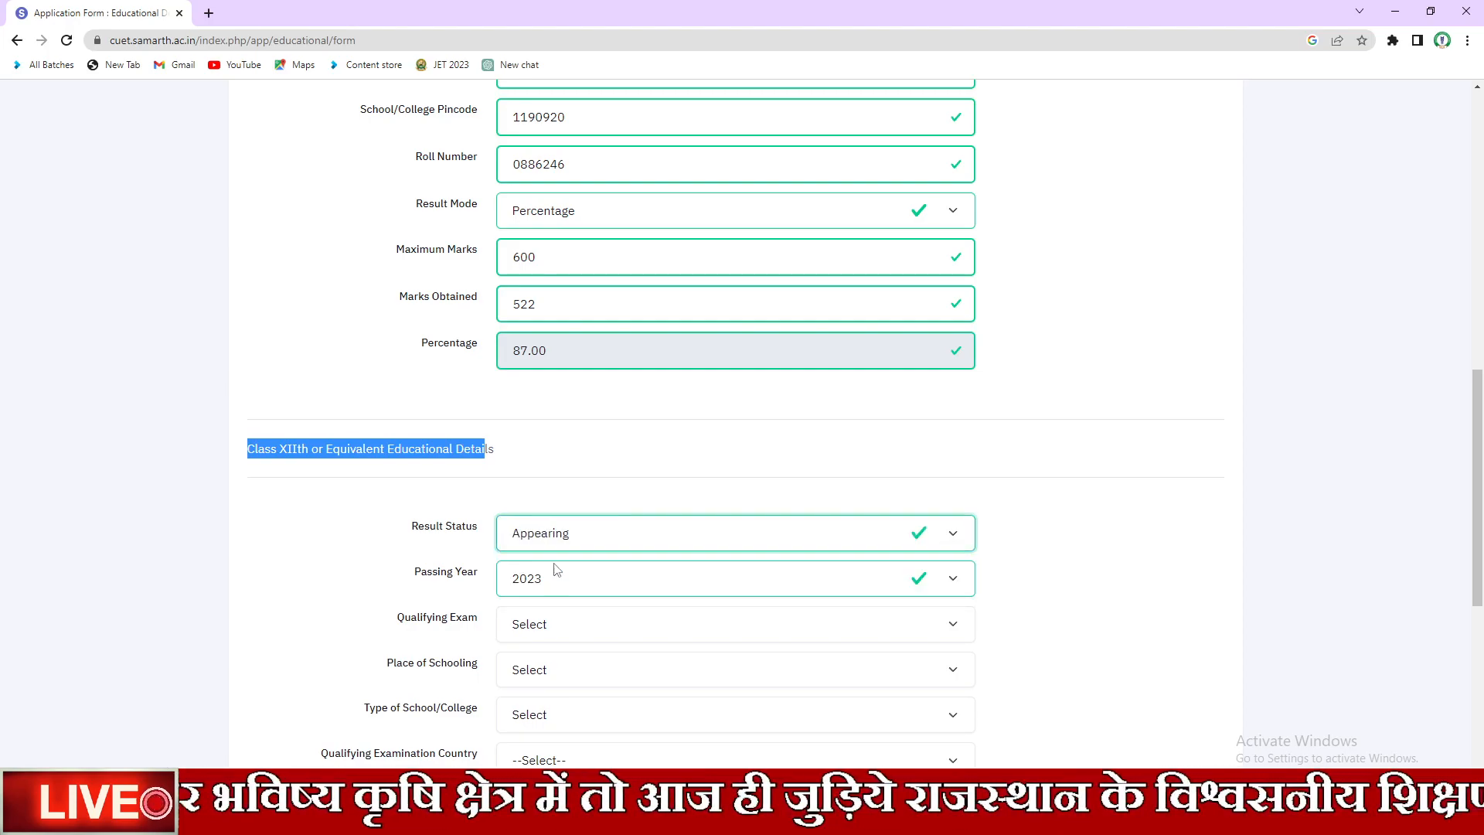
pyautogui.click(572, 542)
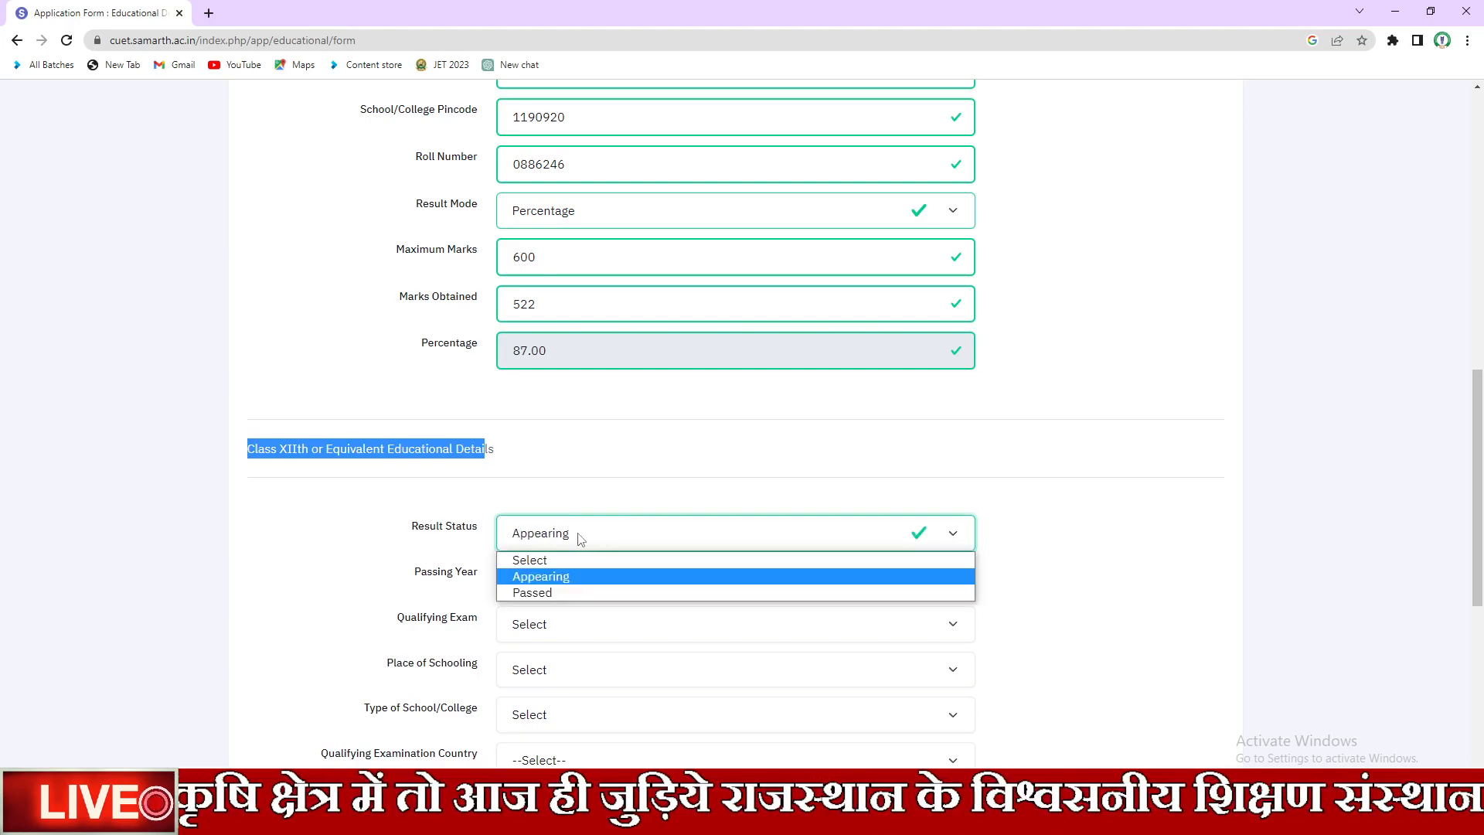
pyautogui.click(548, 582)
pyautogui.click(545, 535)
pyautogui.click(539, 593)
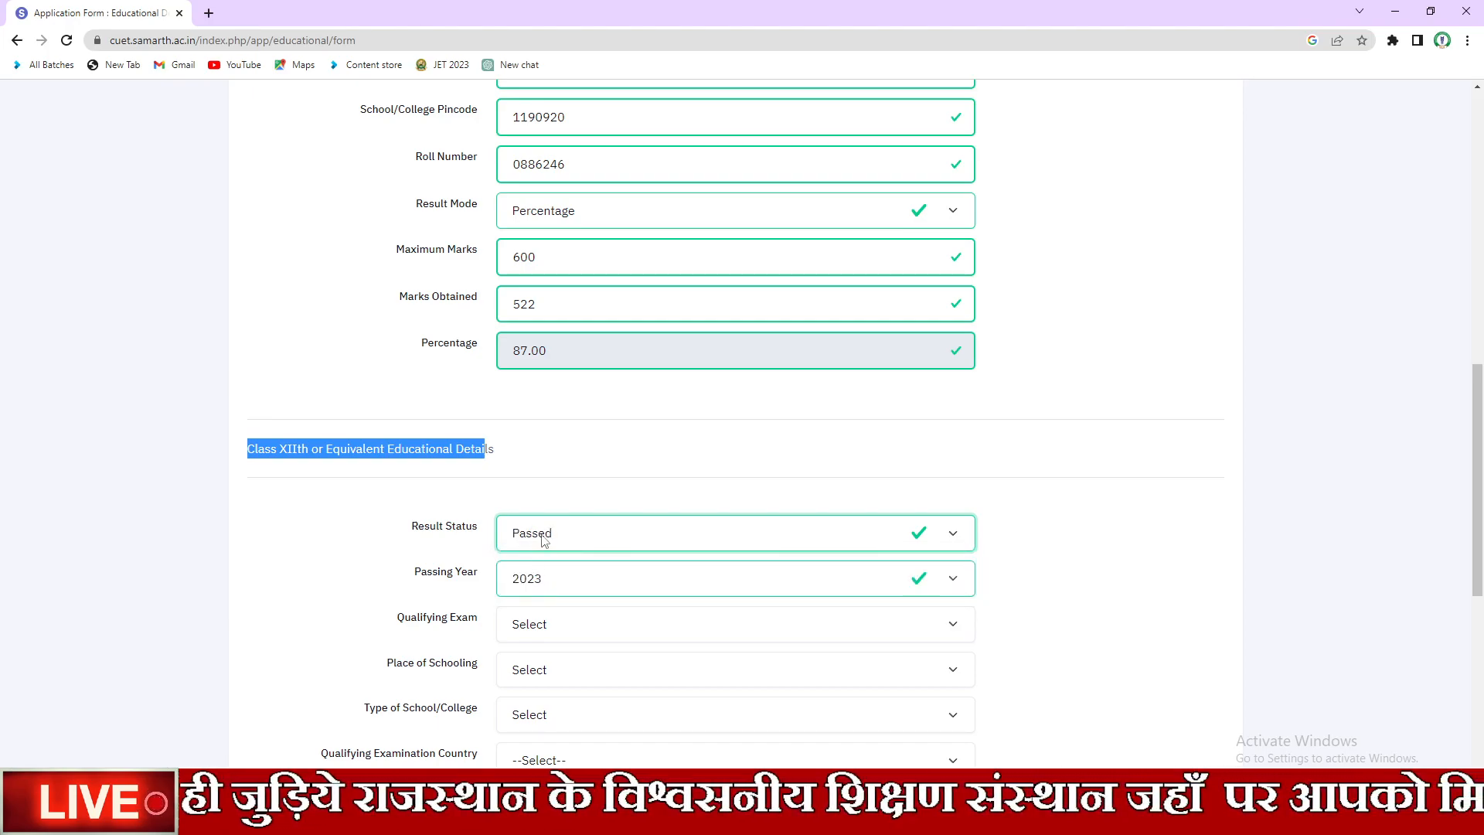
pyautogui.click(541, 537)
pyautogui.click(544, 580)
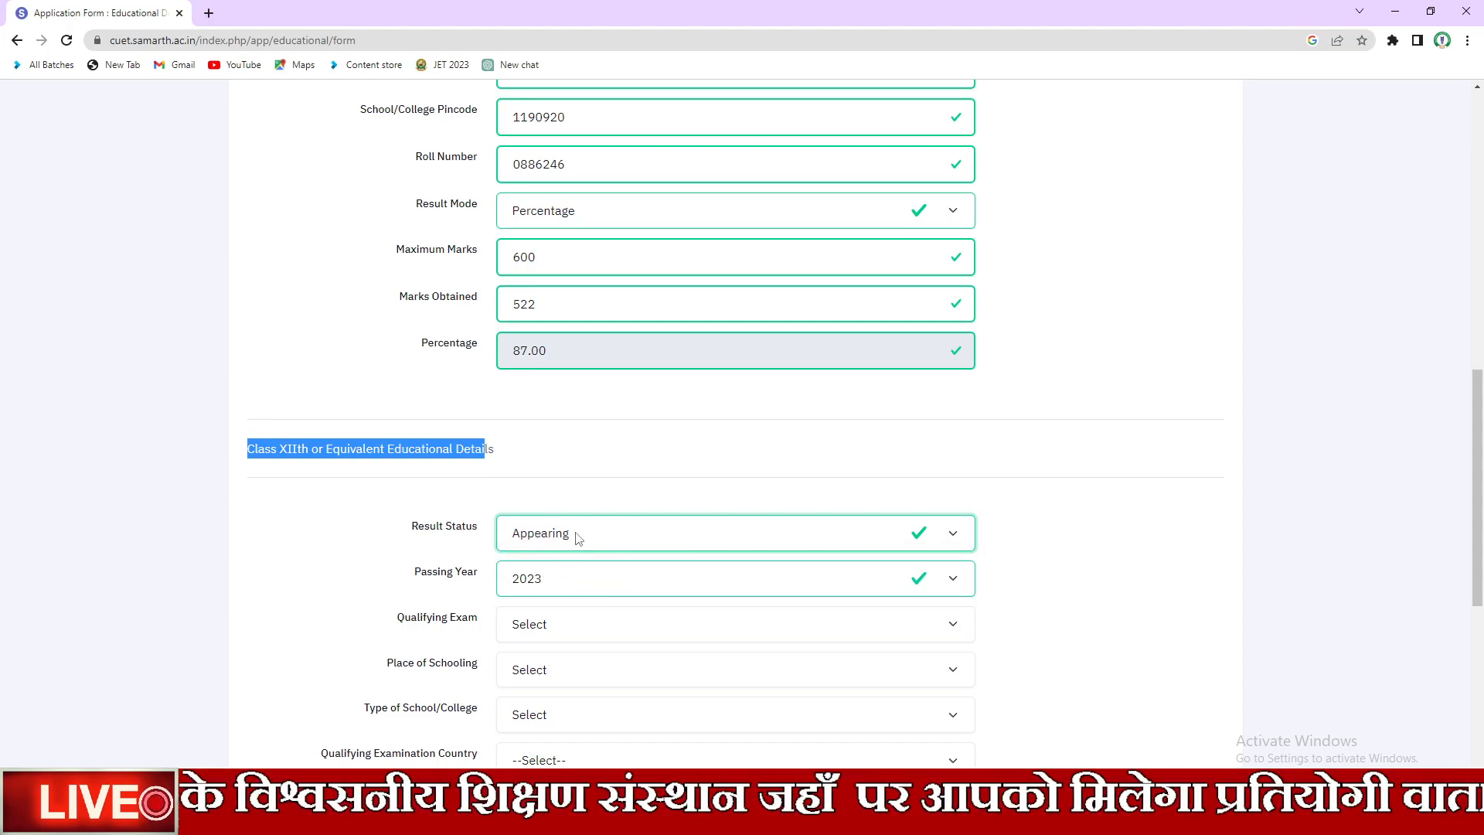
pyautogui.click(558, 589)
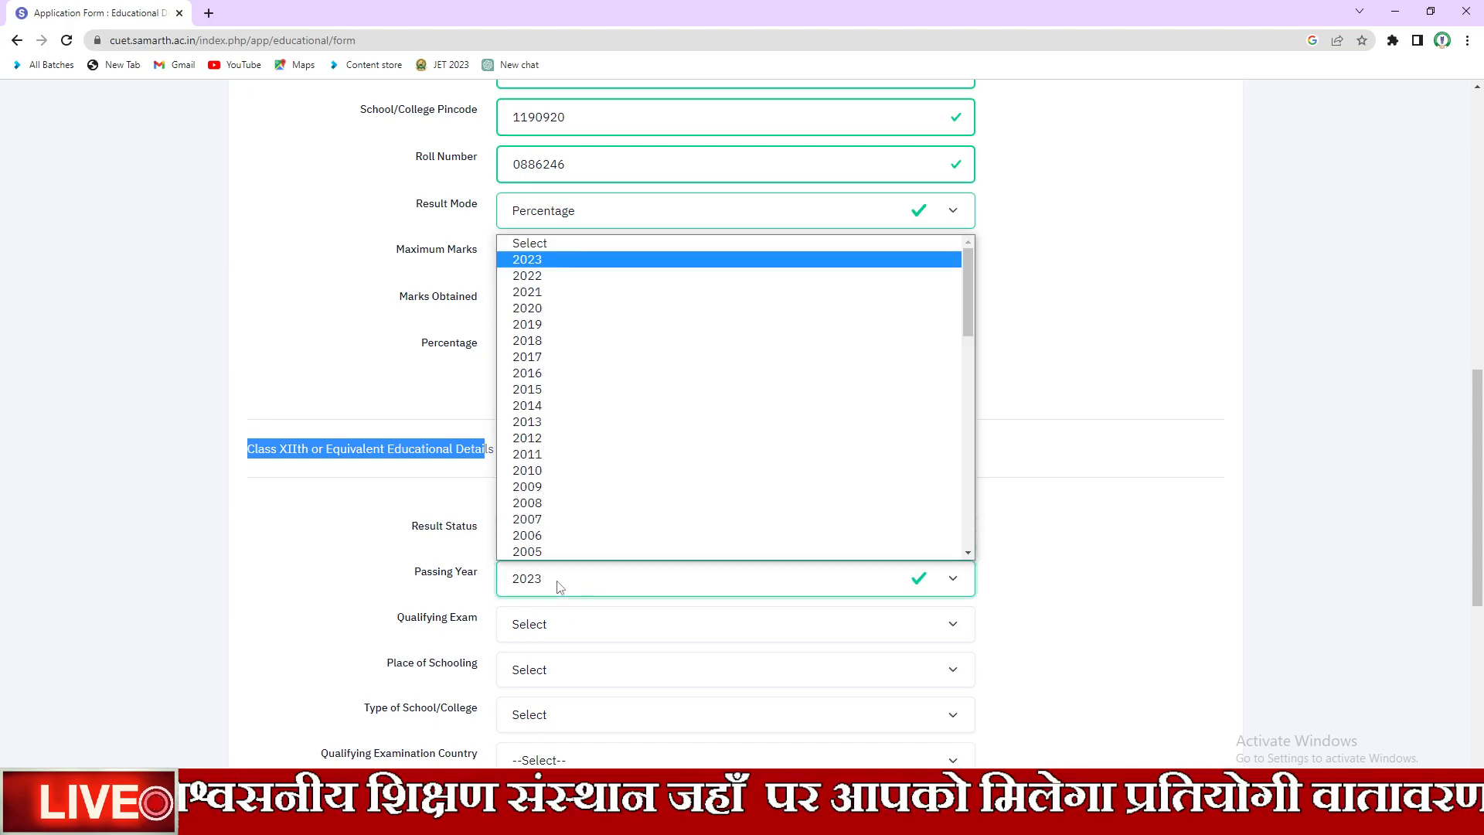
pyautogui.click(557, 260)
# - Set Class XII qualifying exam 12th or Equivalent, Urban, Government Aided Private, country India
pyautogui.click(545, 630)
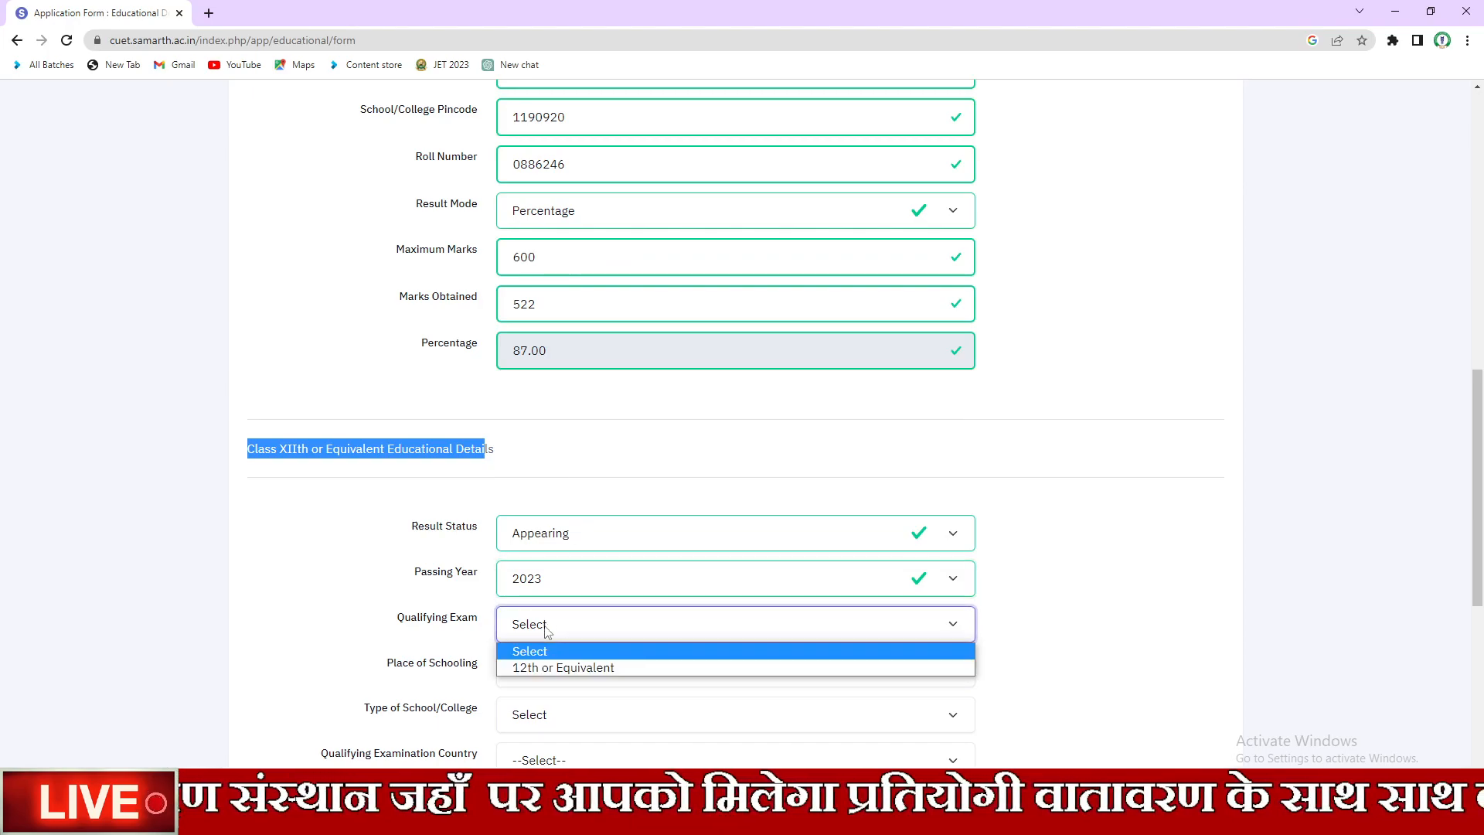
pyautogui.click(546, 666)
pyautogui.click(555, 674)
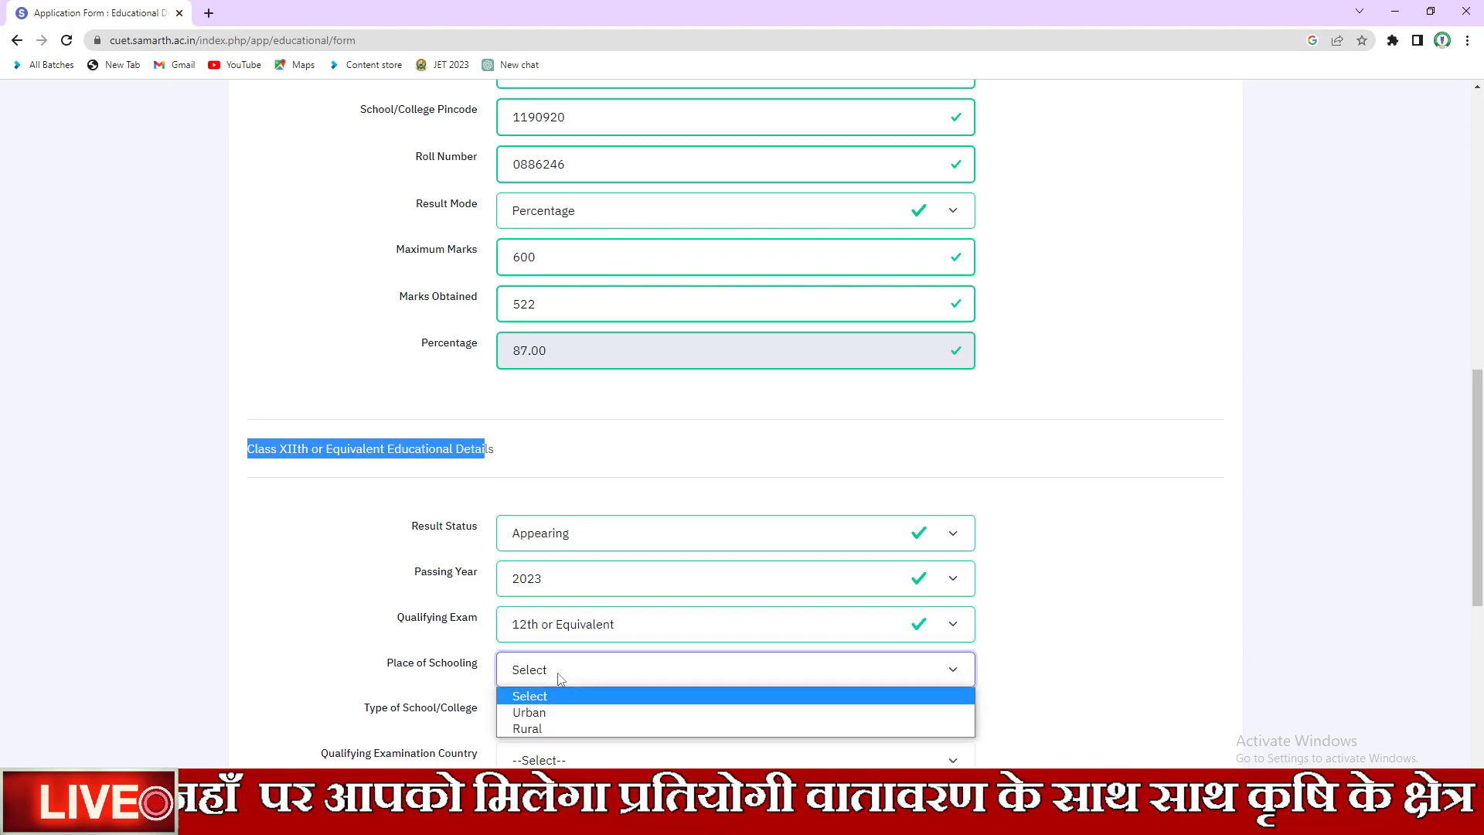
pyautogui.click(554, 713)
pyautogui.scroll(-2, 547, 631)
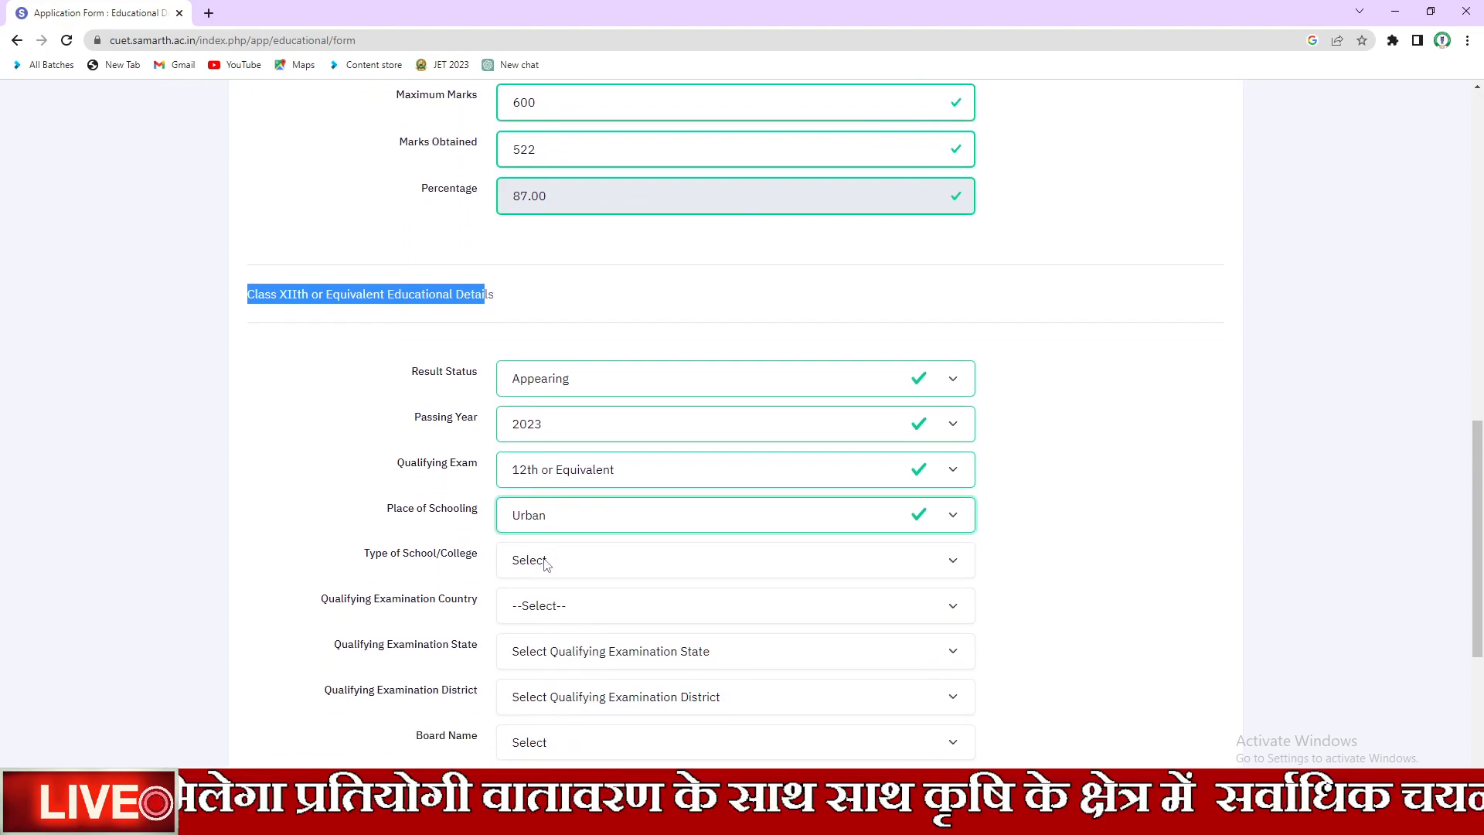
pyautogui.click(543, 561)
pyautogui.click(561, 623)
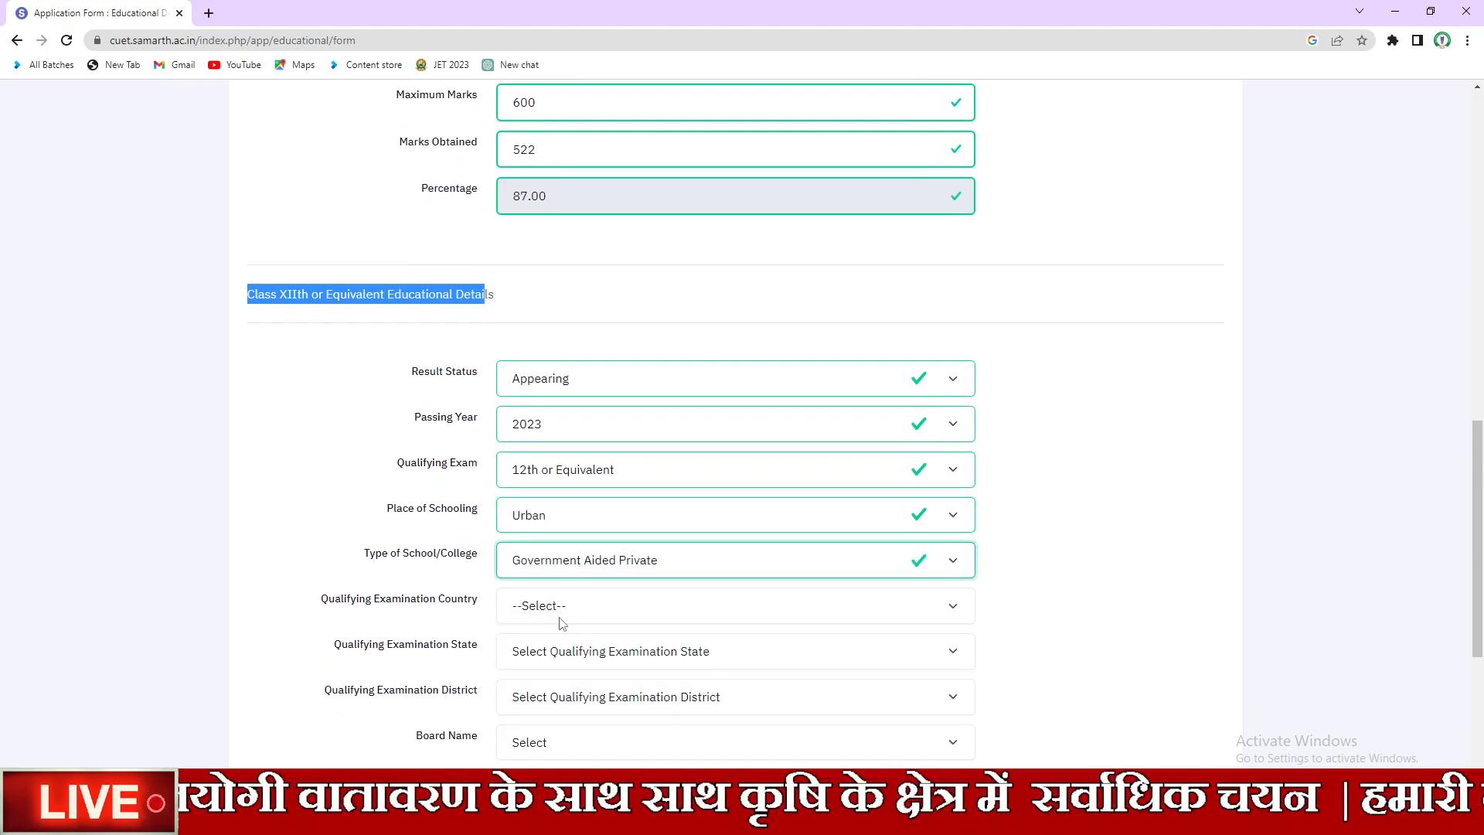
pyautogui.click(562, 620)
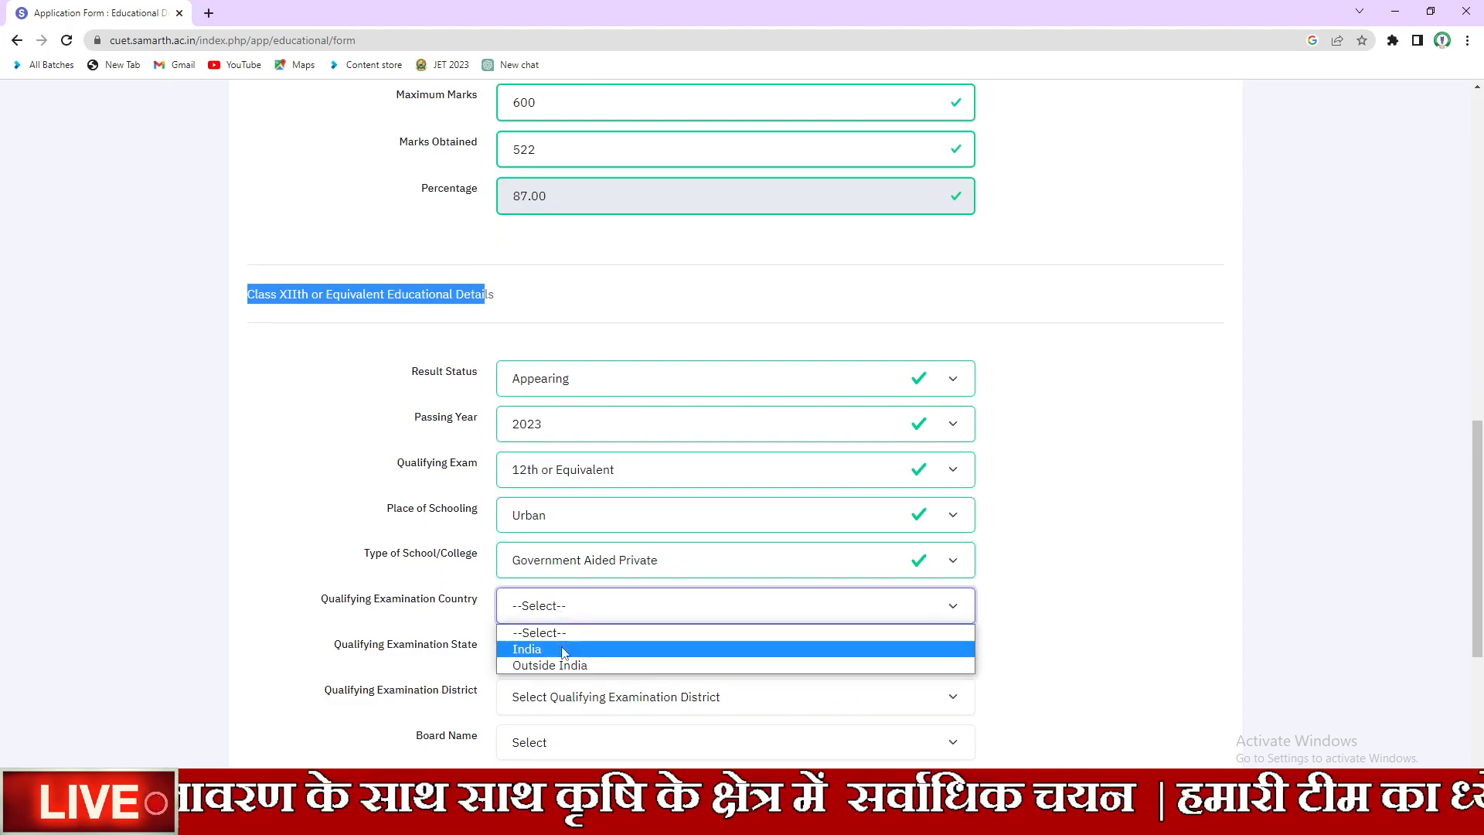
pyautogui.click(541, 649)
# - Set Class XII exam state RAJASTHAN, district NAGAUR, board BOARD OF SECONDARY EDUCATION RAJASTHAN
pyautogui.click(545, 651)
pyautogui.scroll(-4, 582, 541)
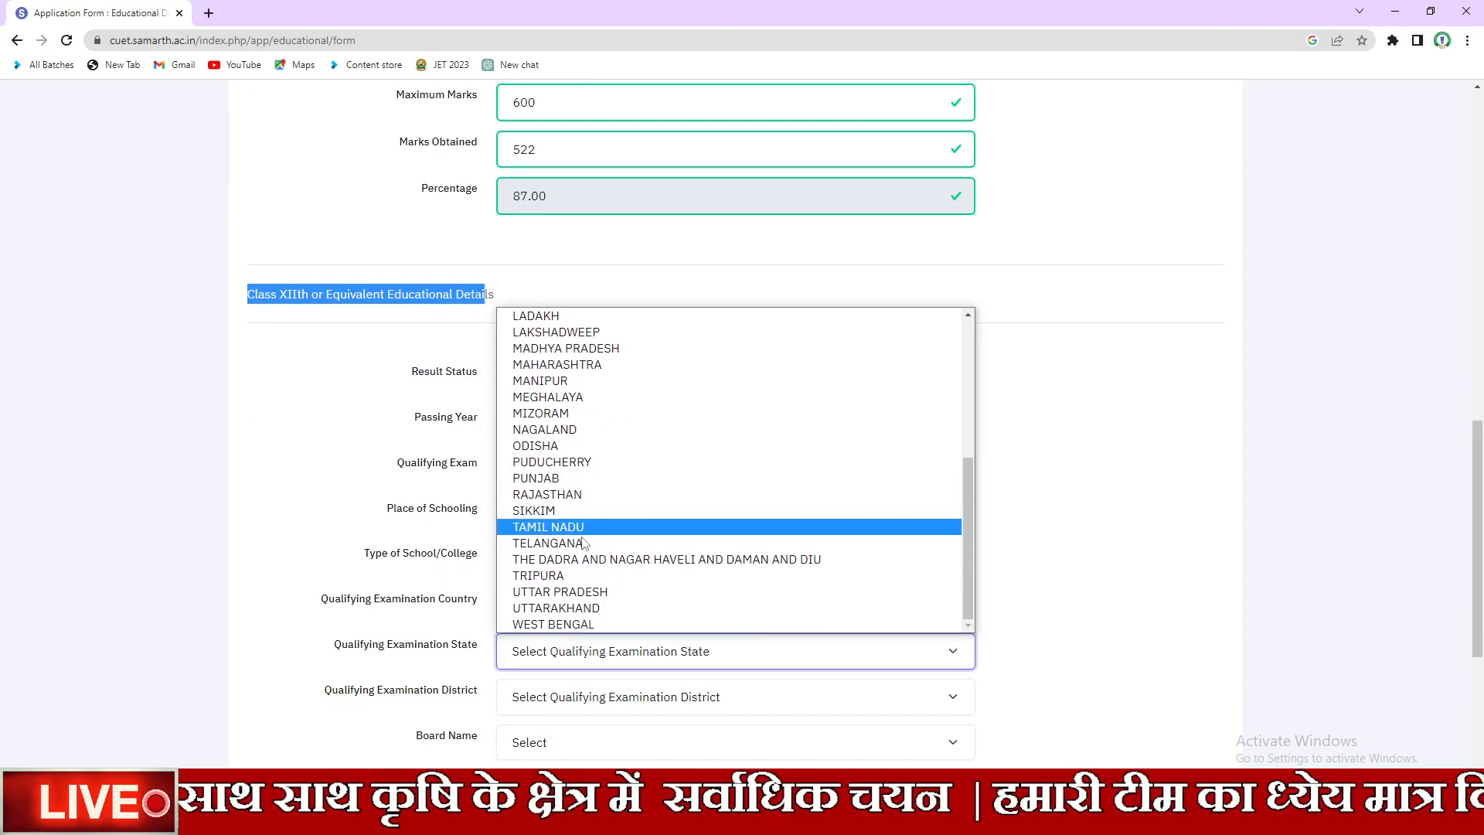
pyautogui.click(569, 501)
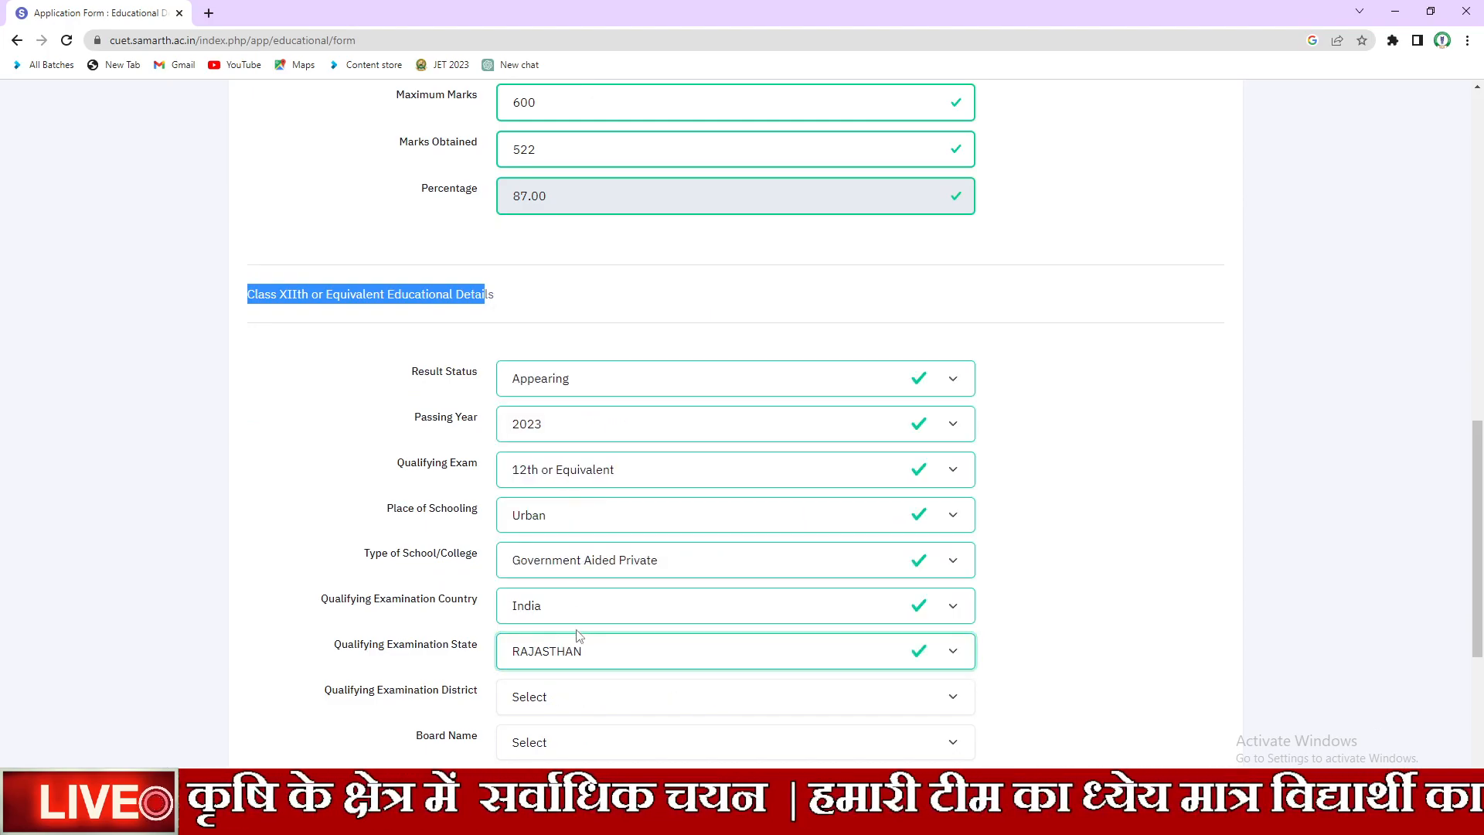
pyautogui.scroll(-1, 539, 663)
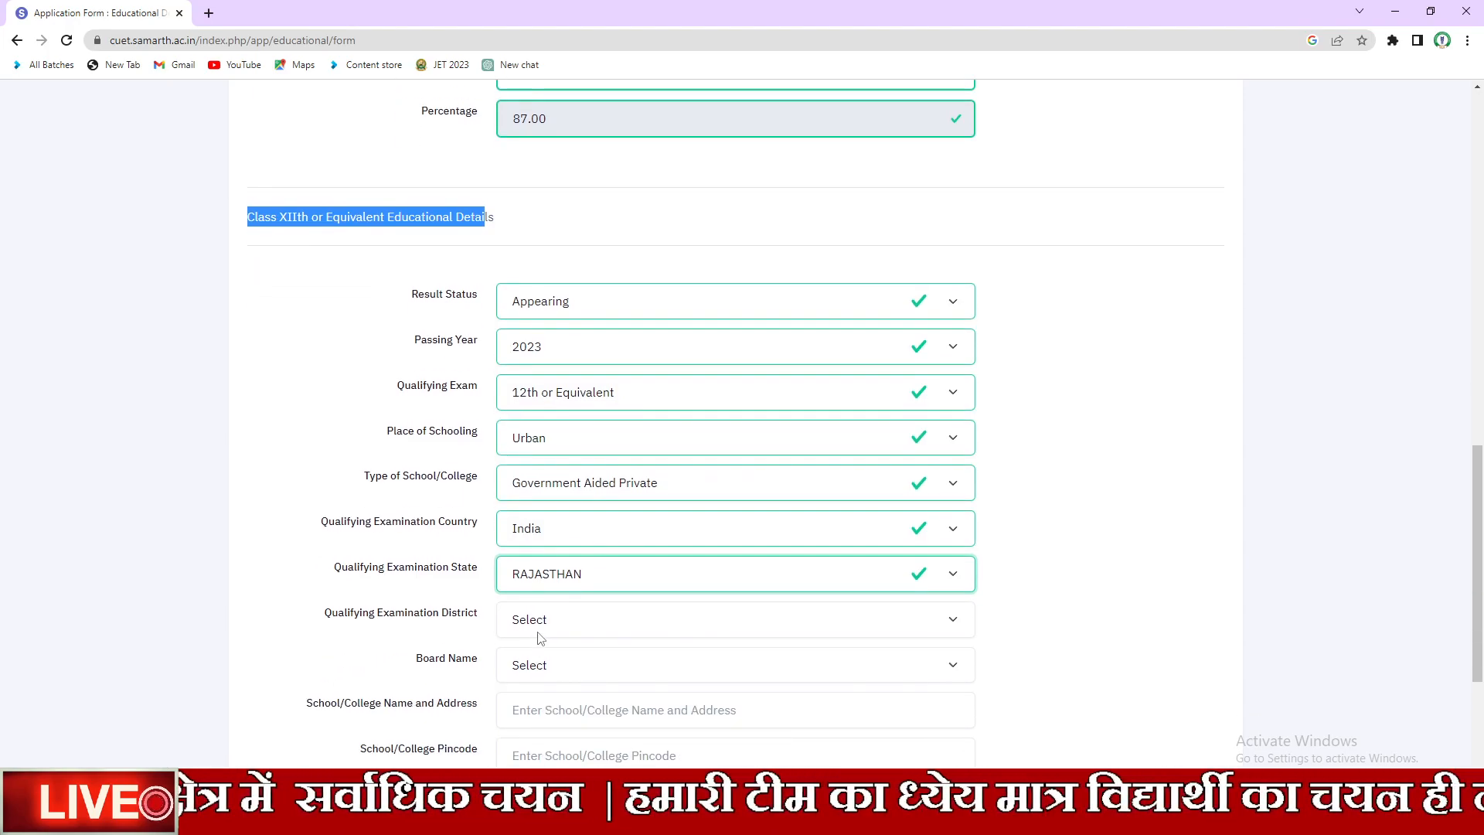
pyautogui.click(539, 623)
pyautogui.scroll(-2, 554, 551)
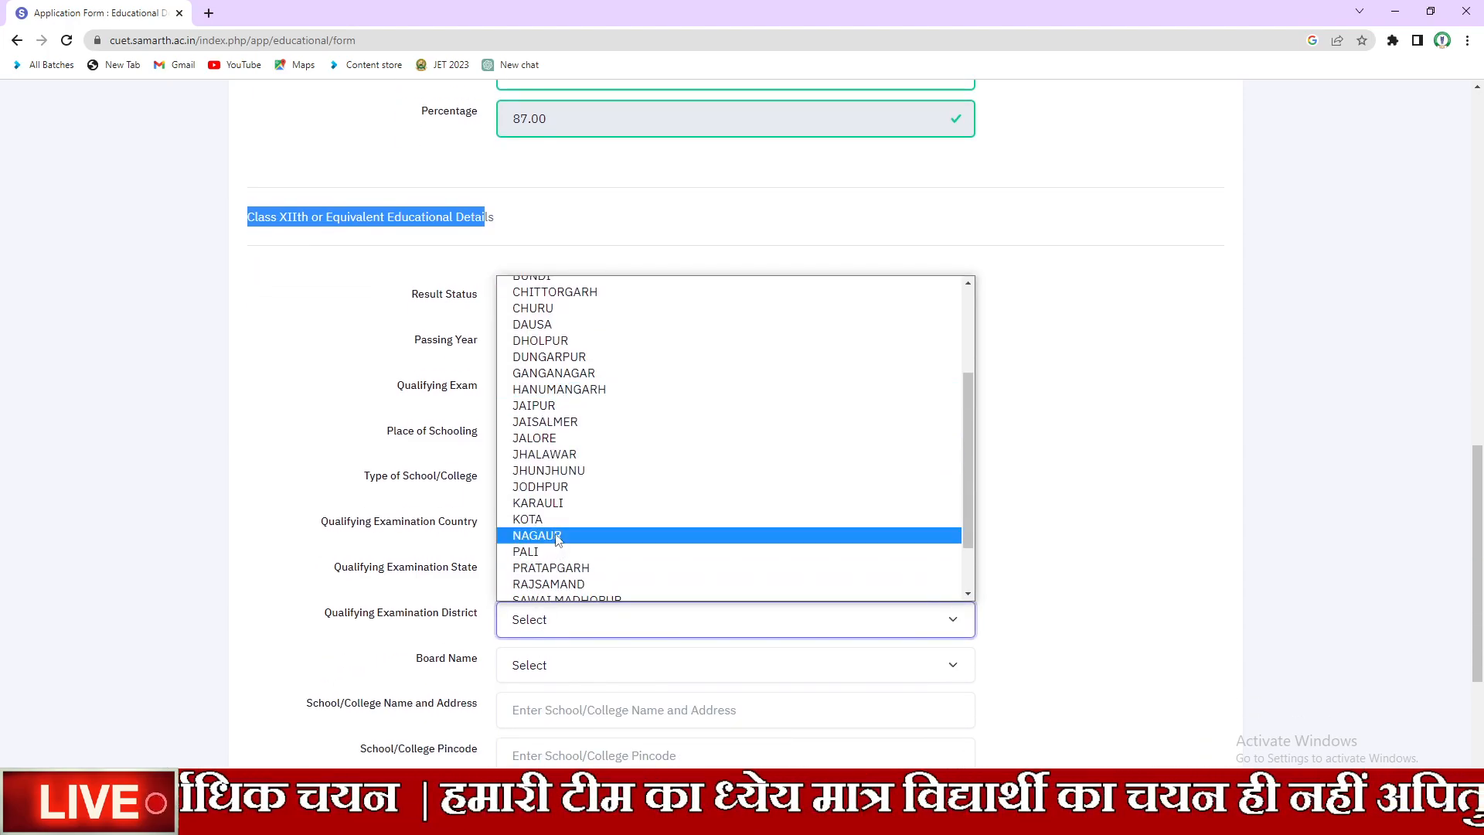
pyautogui.click(550, 535)
pyautogui.scroll(-2, 545, 529)
pyautogui.click(543, 526)
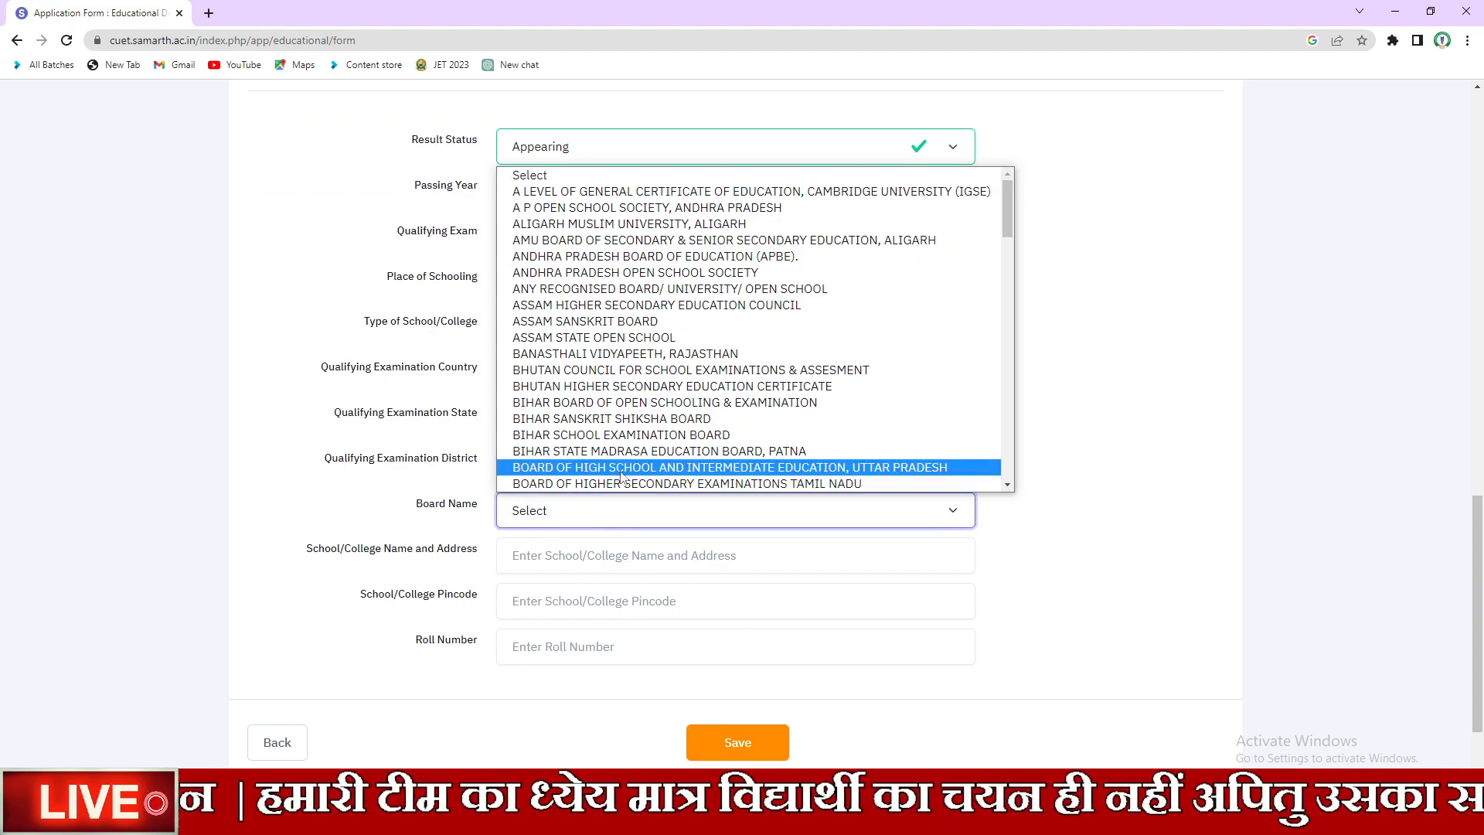
pyautogui.scroll(-4, 653, 451)
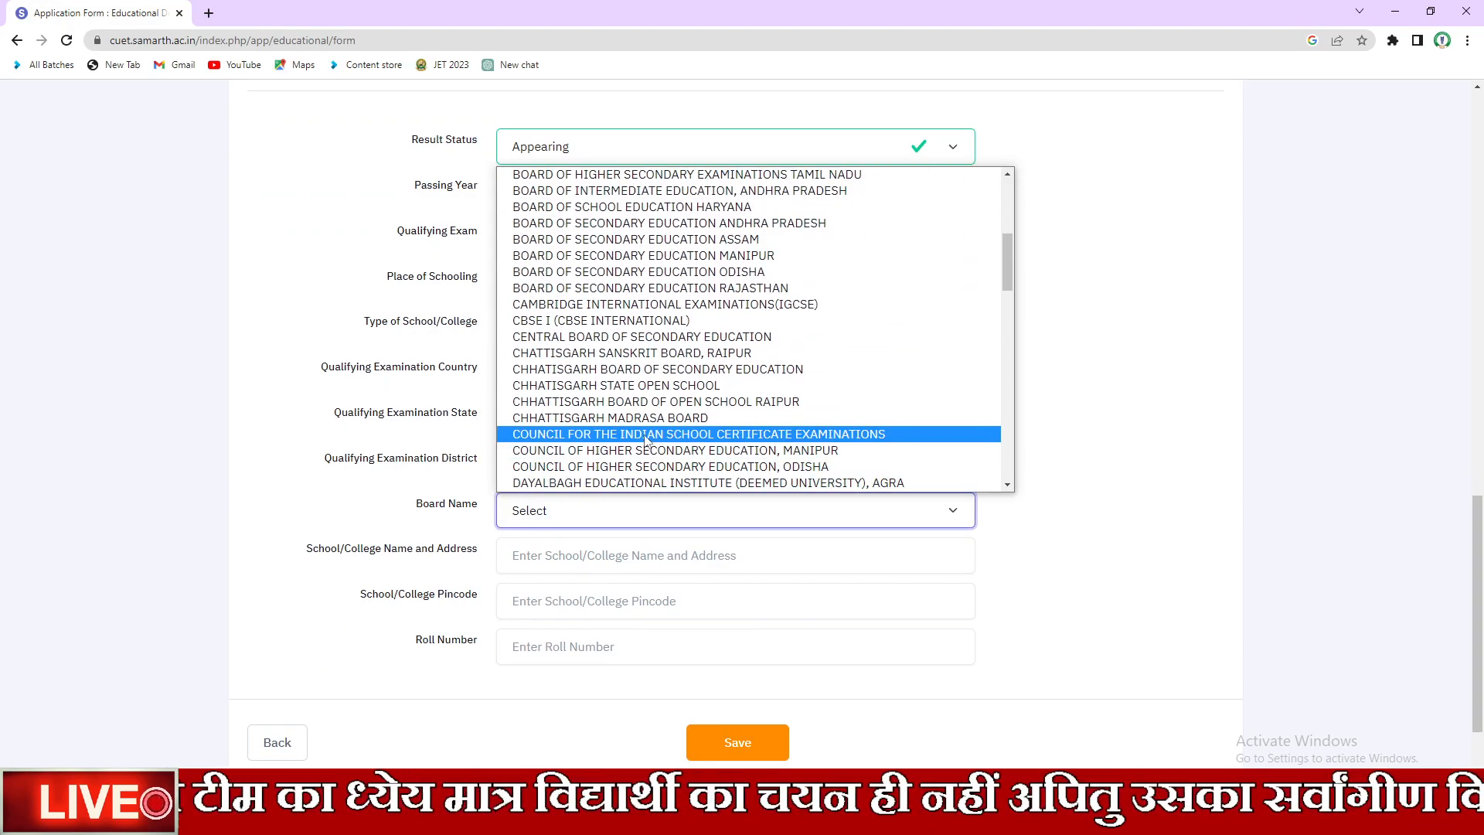
pyautogui.scroll(2, 657, 435)
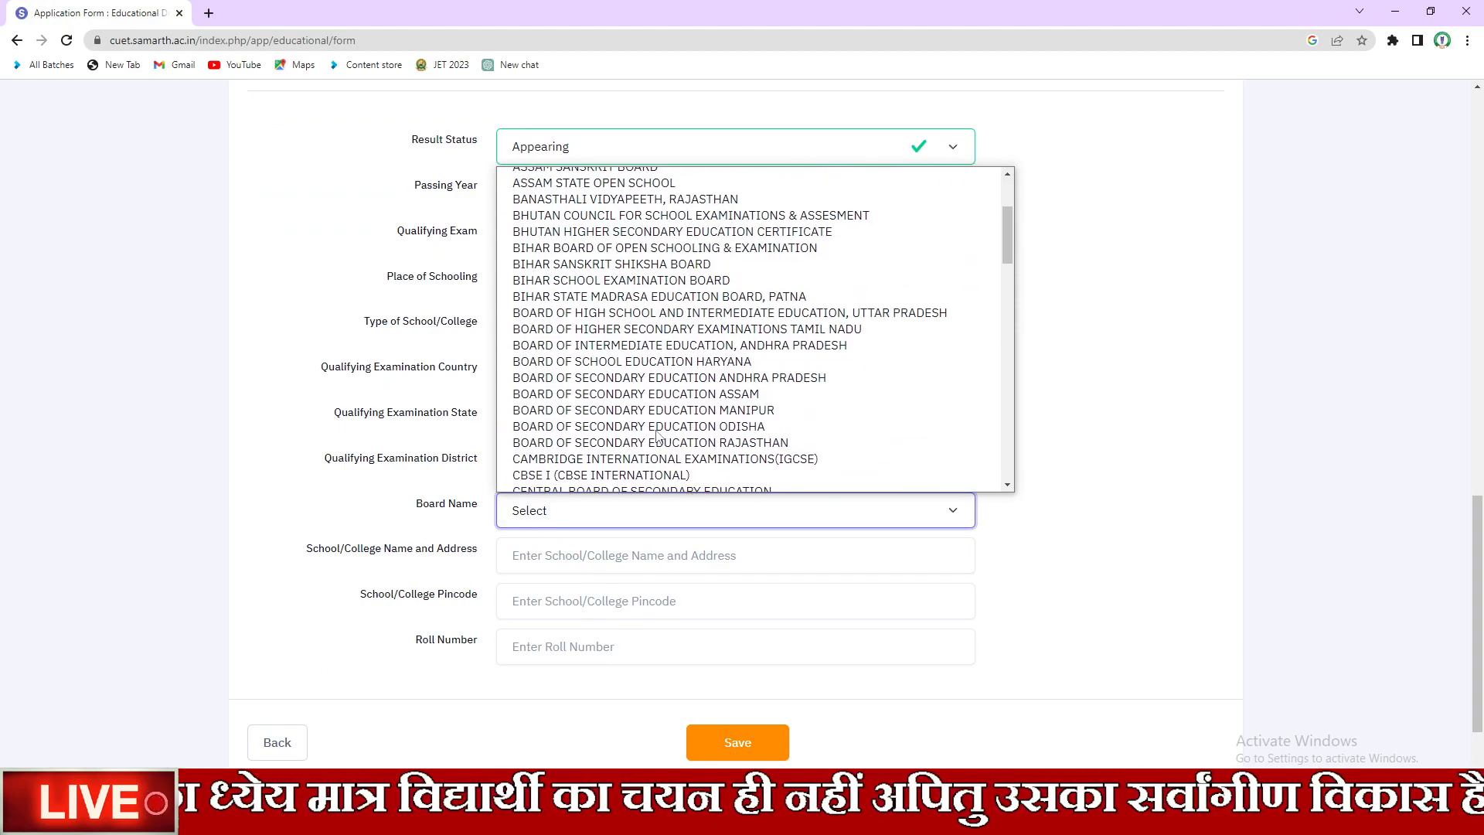
pyautogui.click(694, 443)
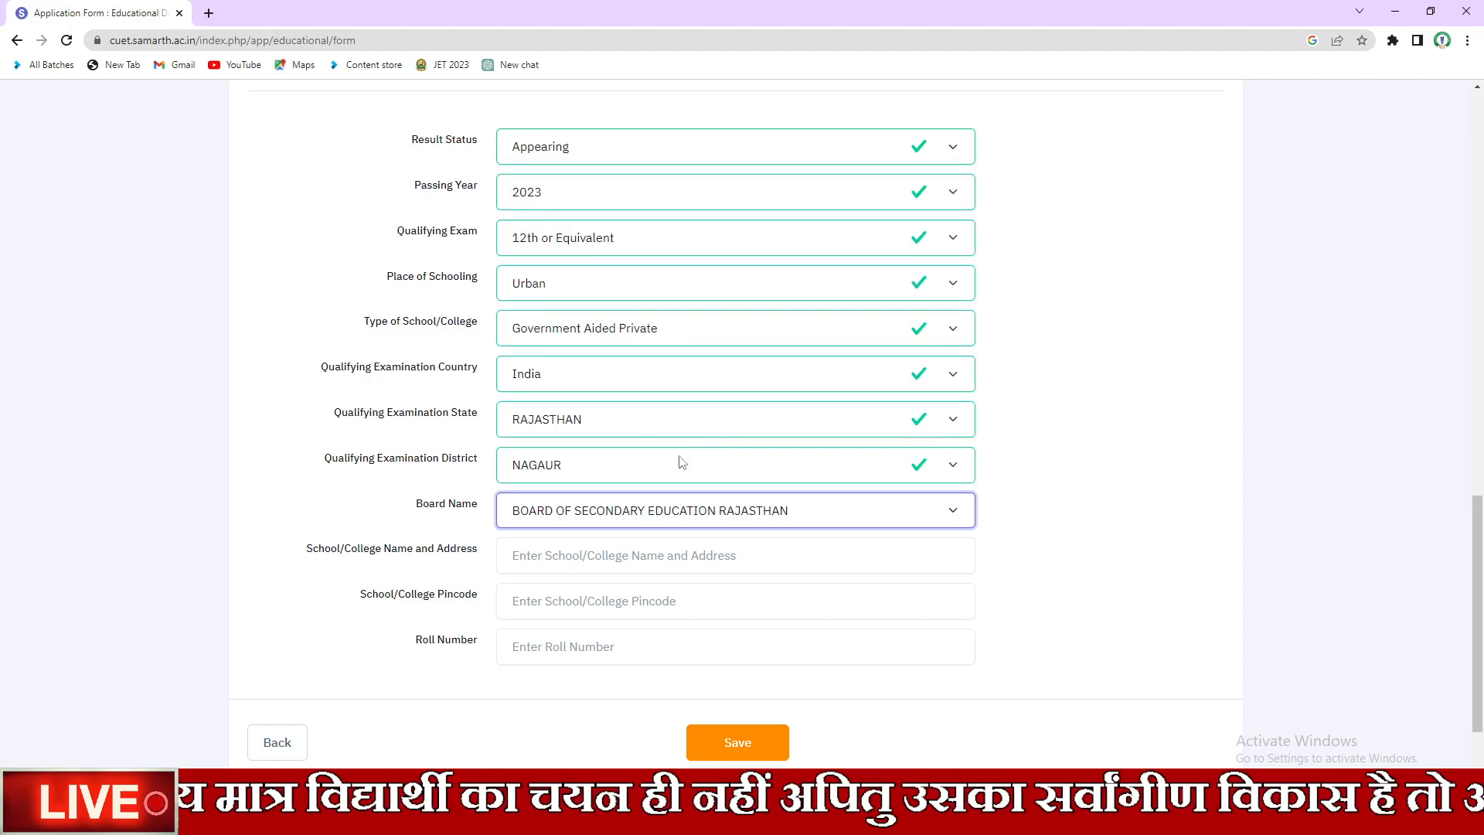
# - Copy the Class X school name and address for reuse in Class XII
pyautogui.click(571, 555)
pyautogui.scroll(6, 571, 555)
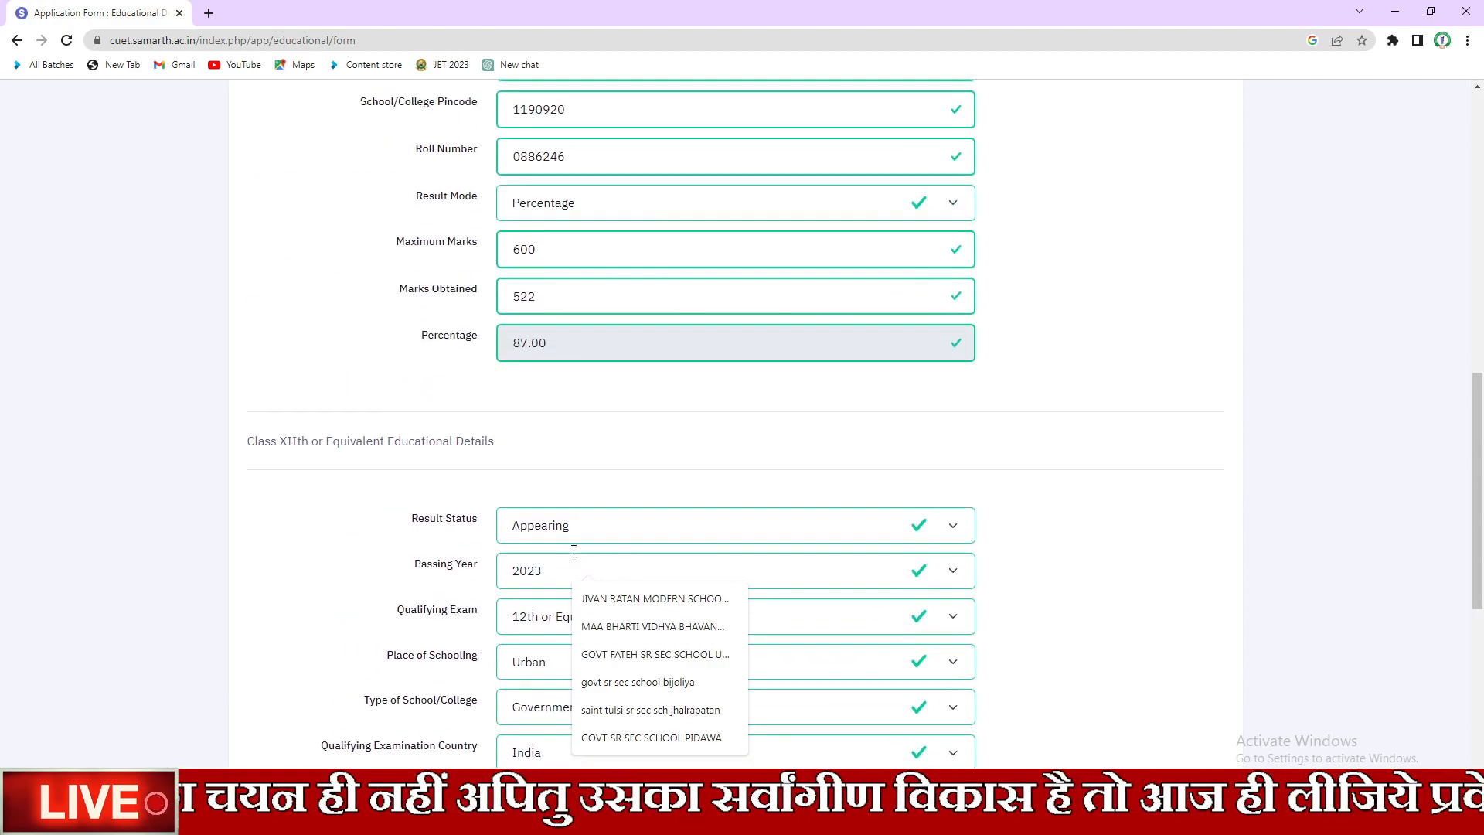
pyautogui.moveTo(878, 160); pyautogui.dragTo(498, 159)
pyautogui.hotkey('ctrl', 'c')
pyautogui.scroll(-6, 604, 405)
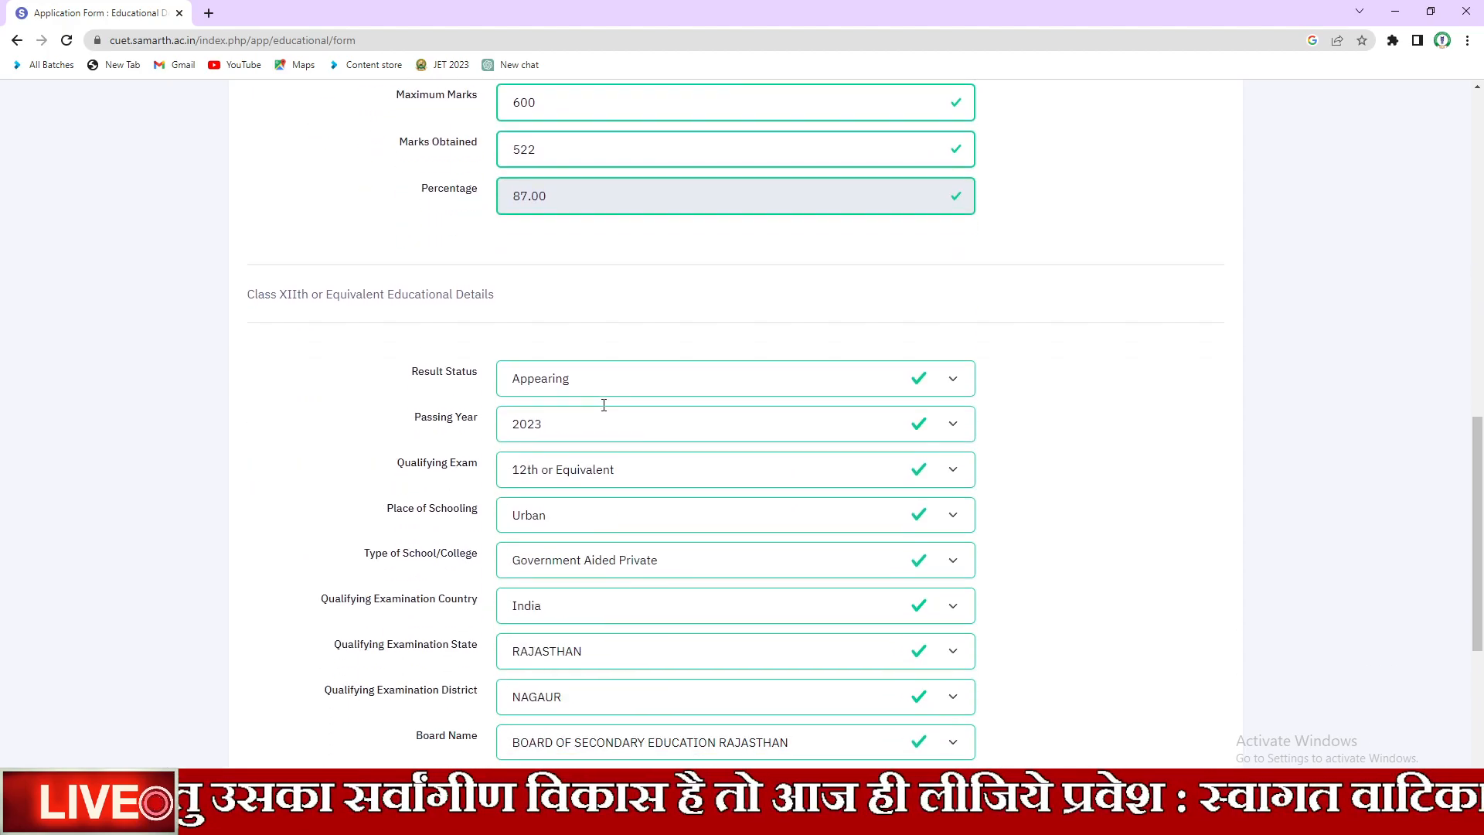
# - Paste the school name and address into the Class XII school field
pyautogui.click(536, 562)
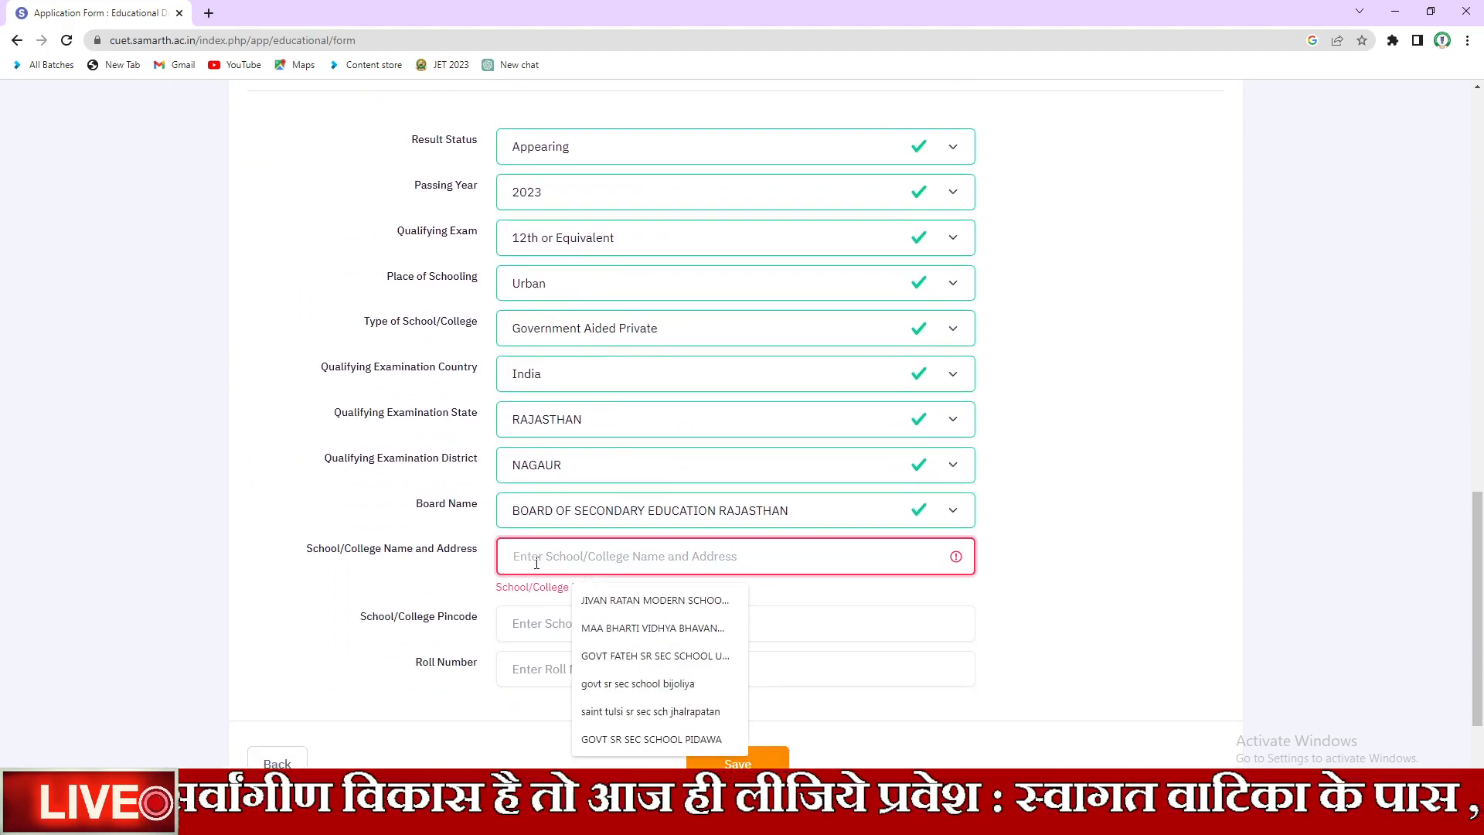
pyautogui.hotkey('ctrl', 'v')
pyautogui.scroll(-1, 594, 575)
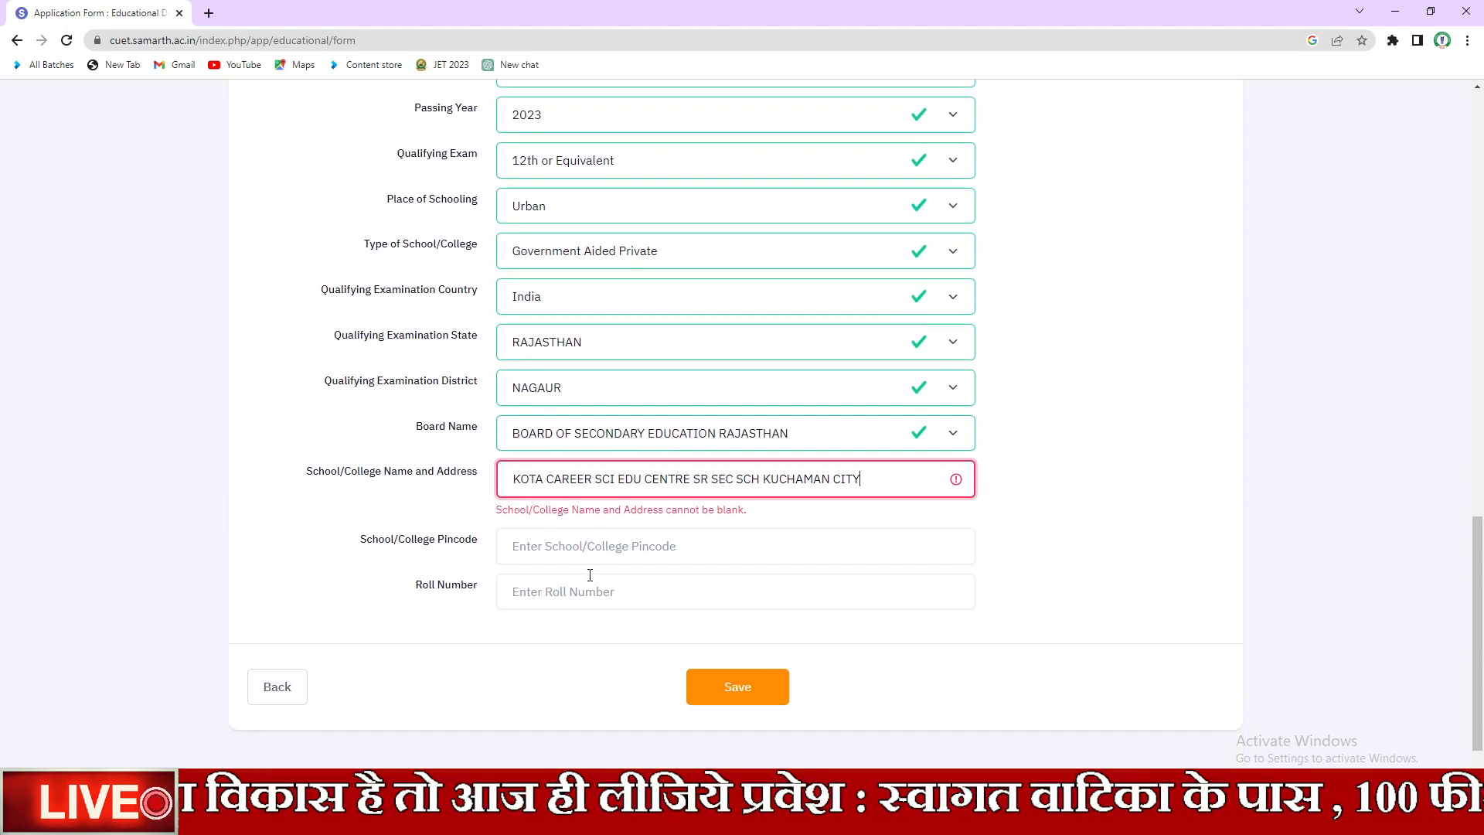
# - Complete the Class XII school pincode and type the 12th-class roll number
pyautogui.click(545, 549)
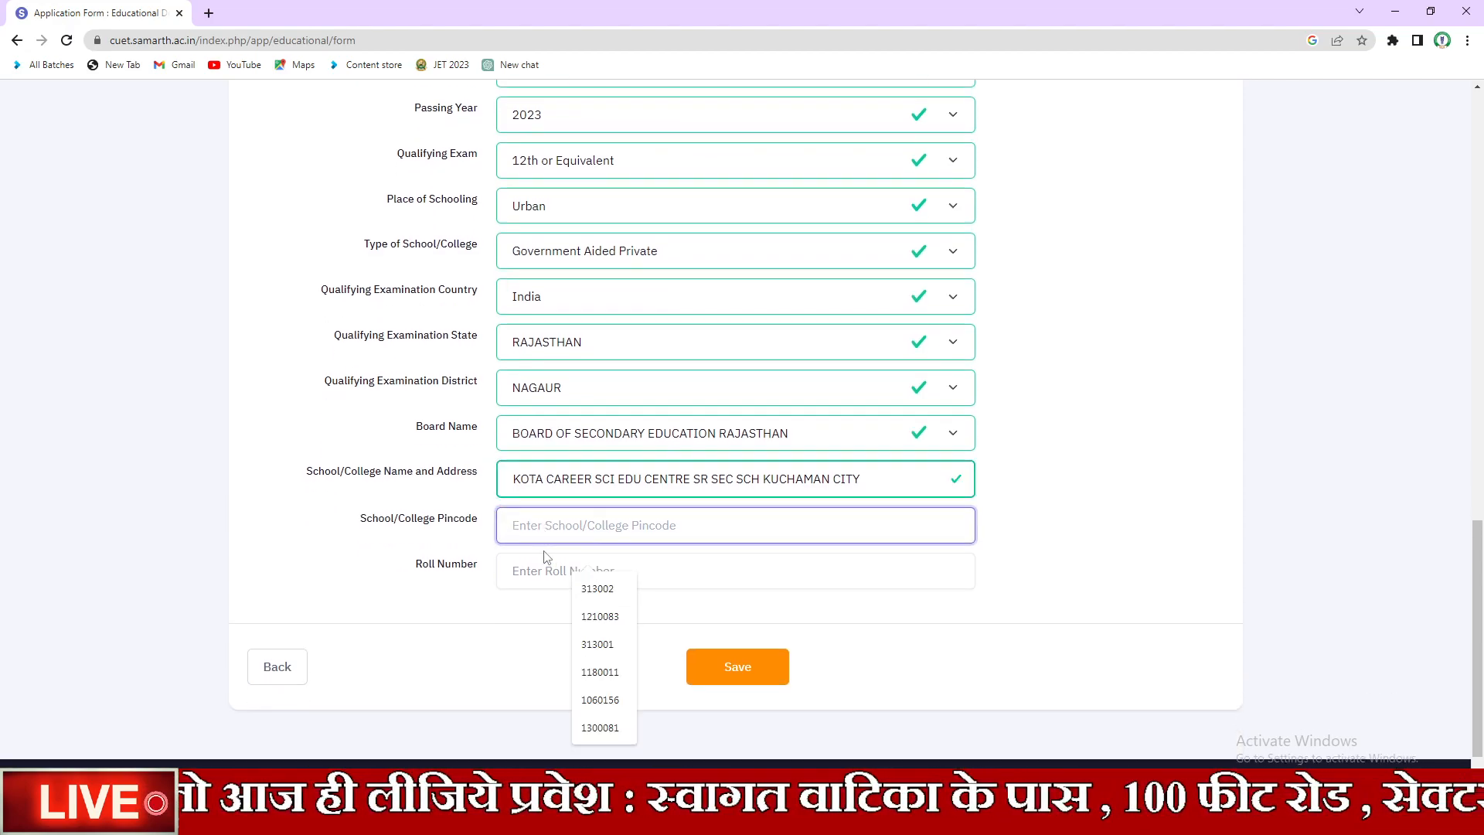
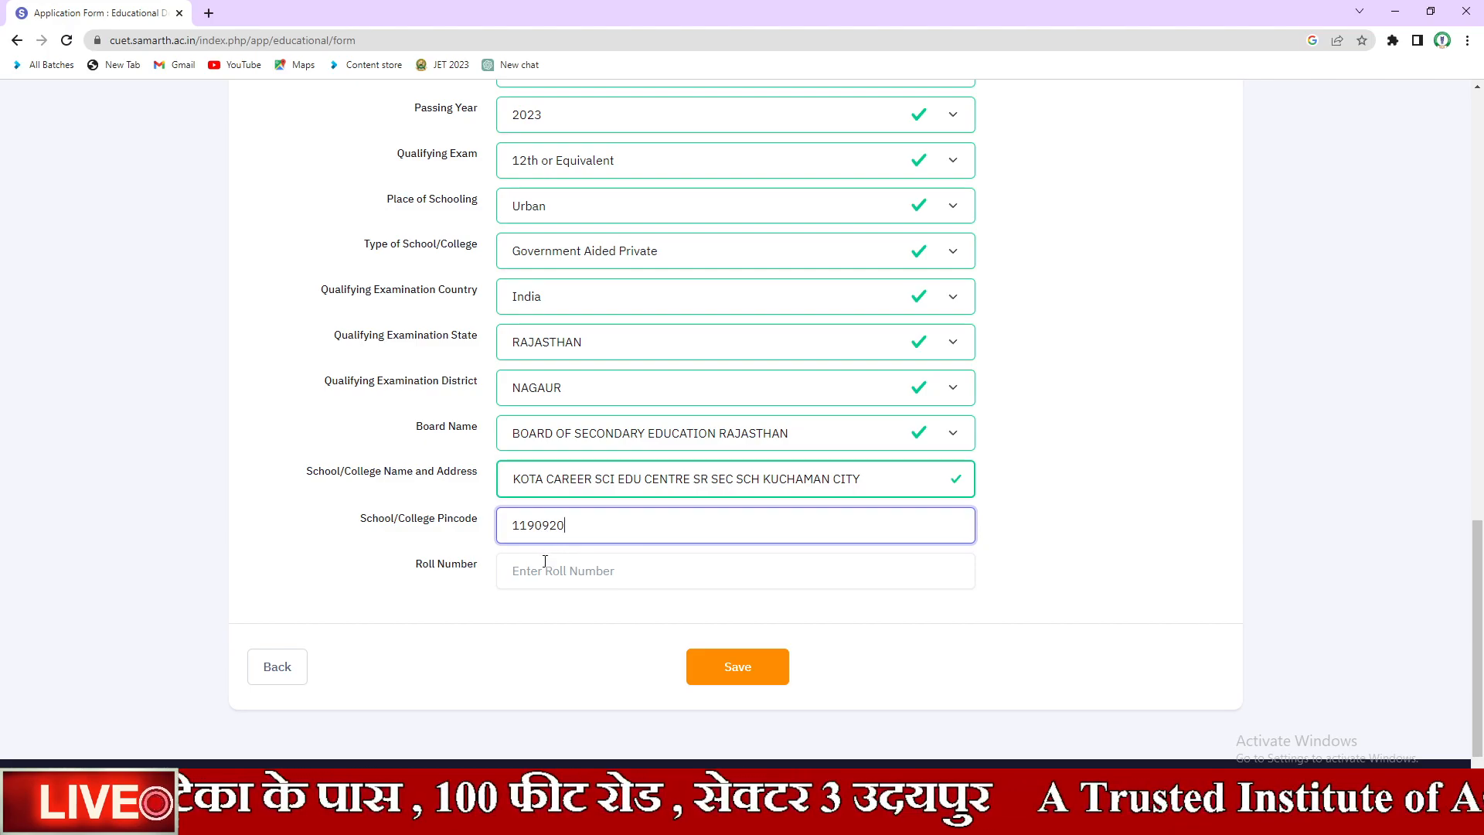
pyautogui.click(545, 572)
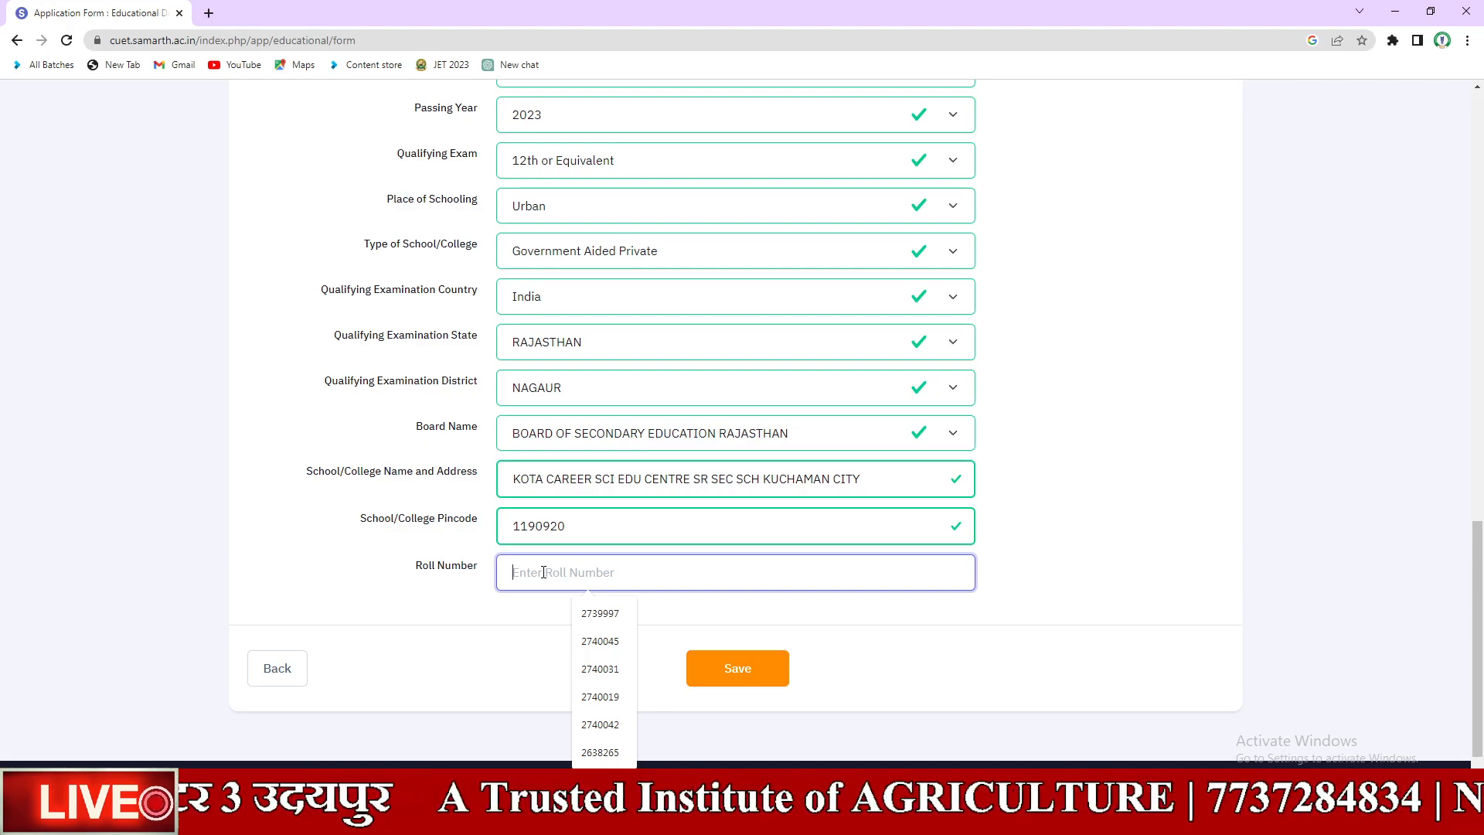
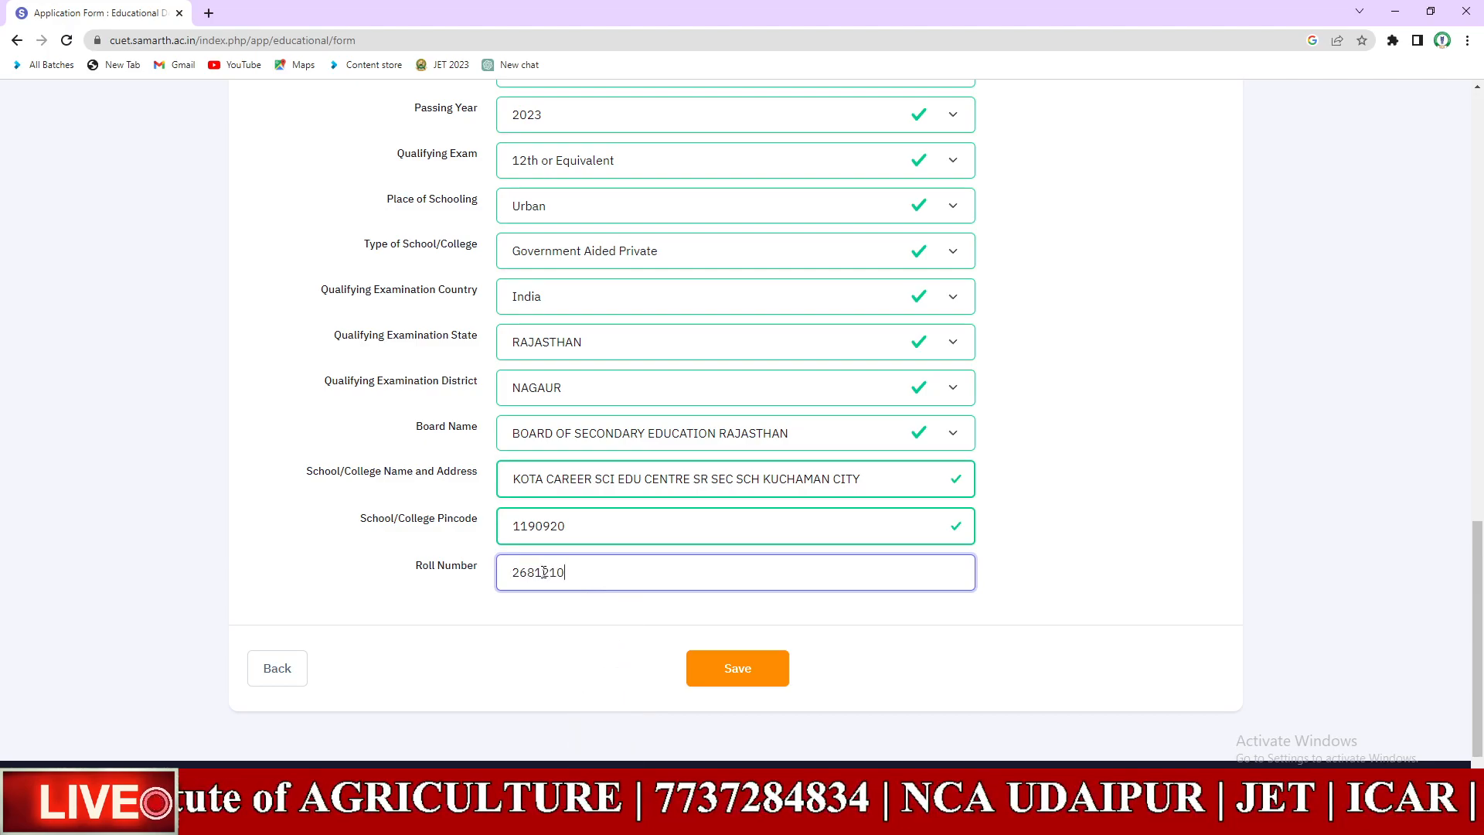
# - Save the educational details, decline the browser's address prompt, review, and continue to exam centres
pyautogui.click(744, 677)
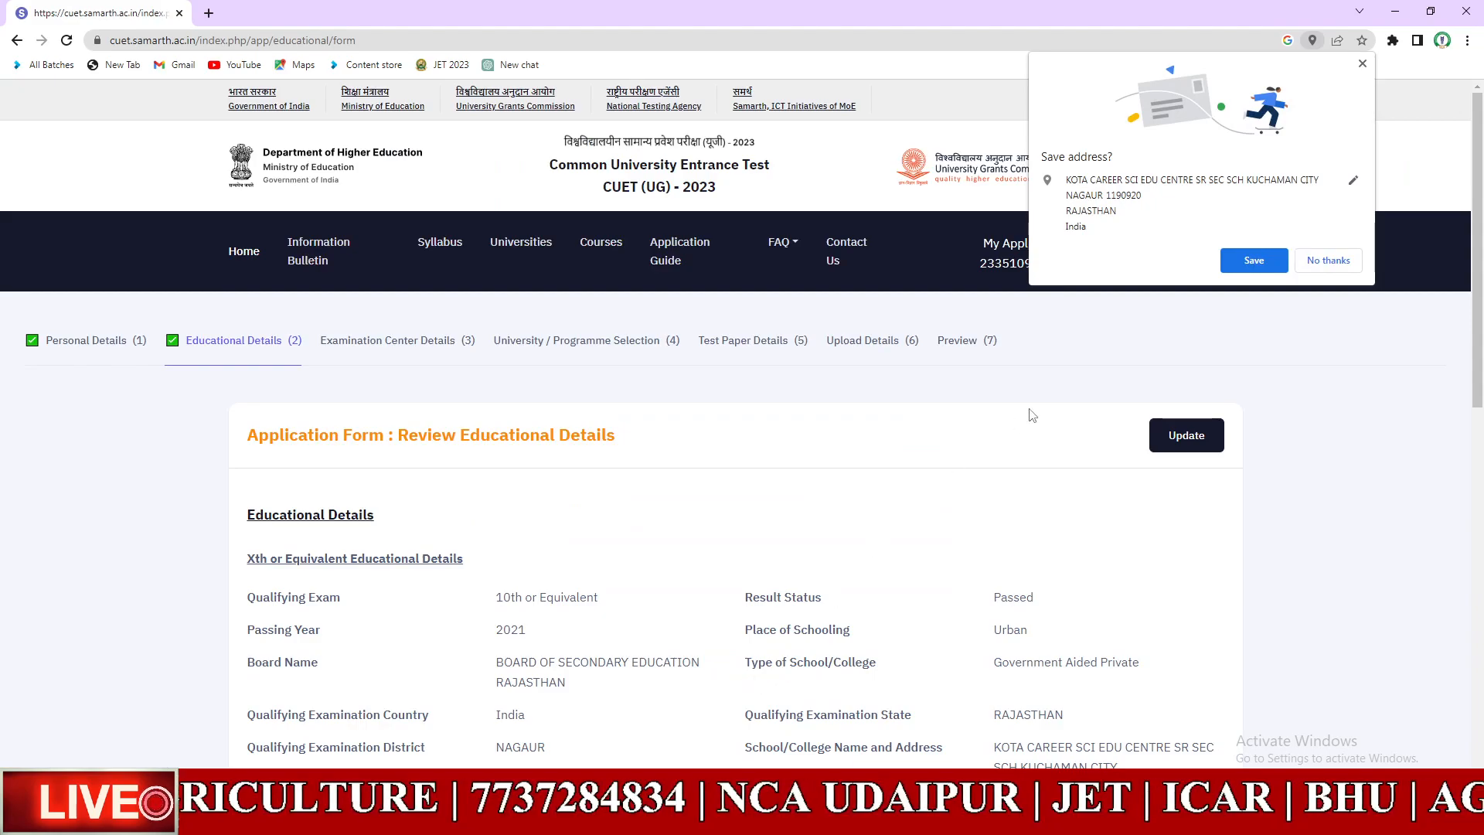
pyautogui.click(1362, 64)
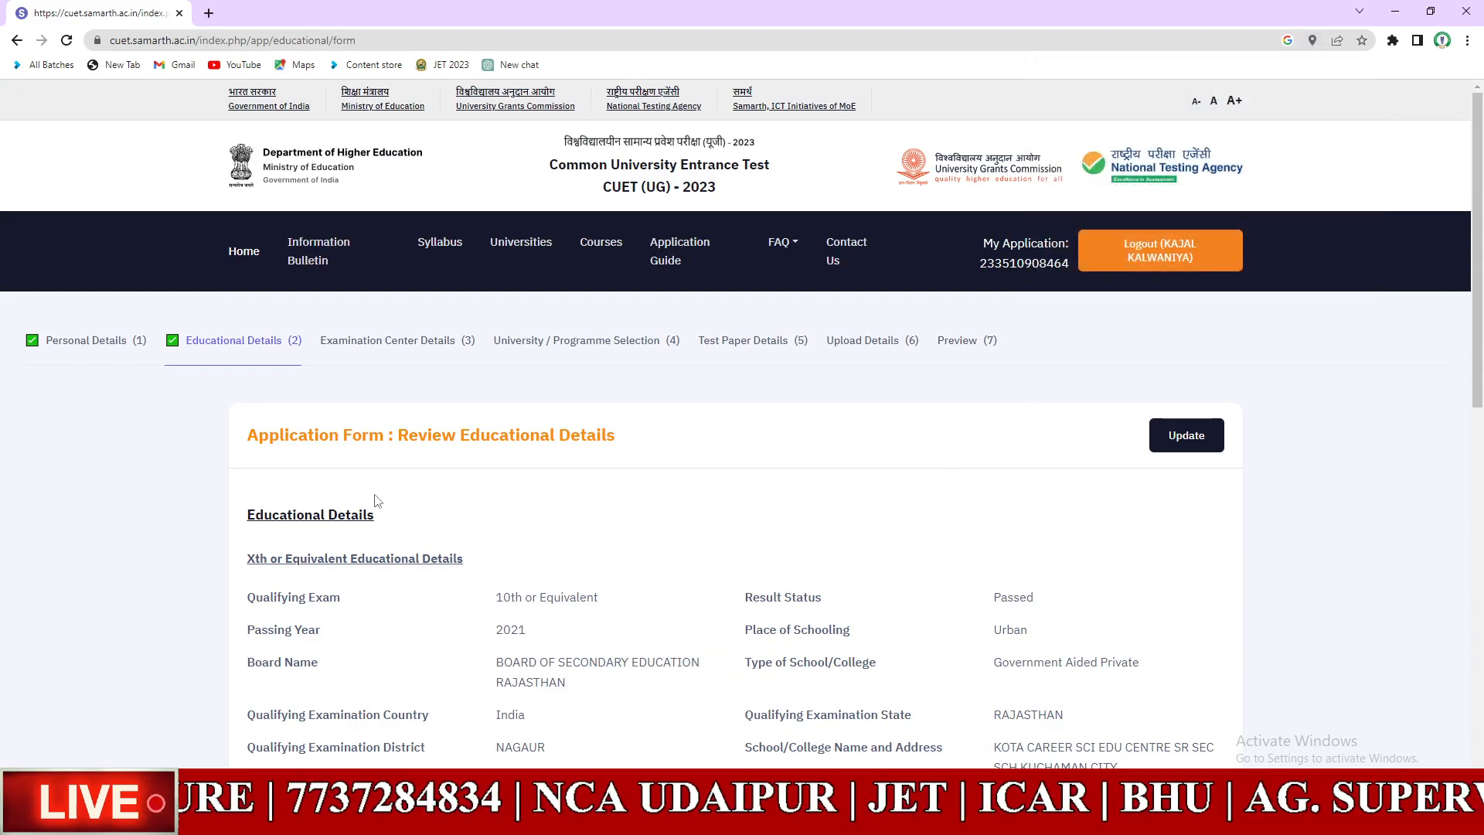
pyautogui.scroll(-10, 725, 573)
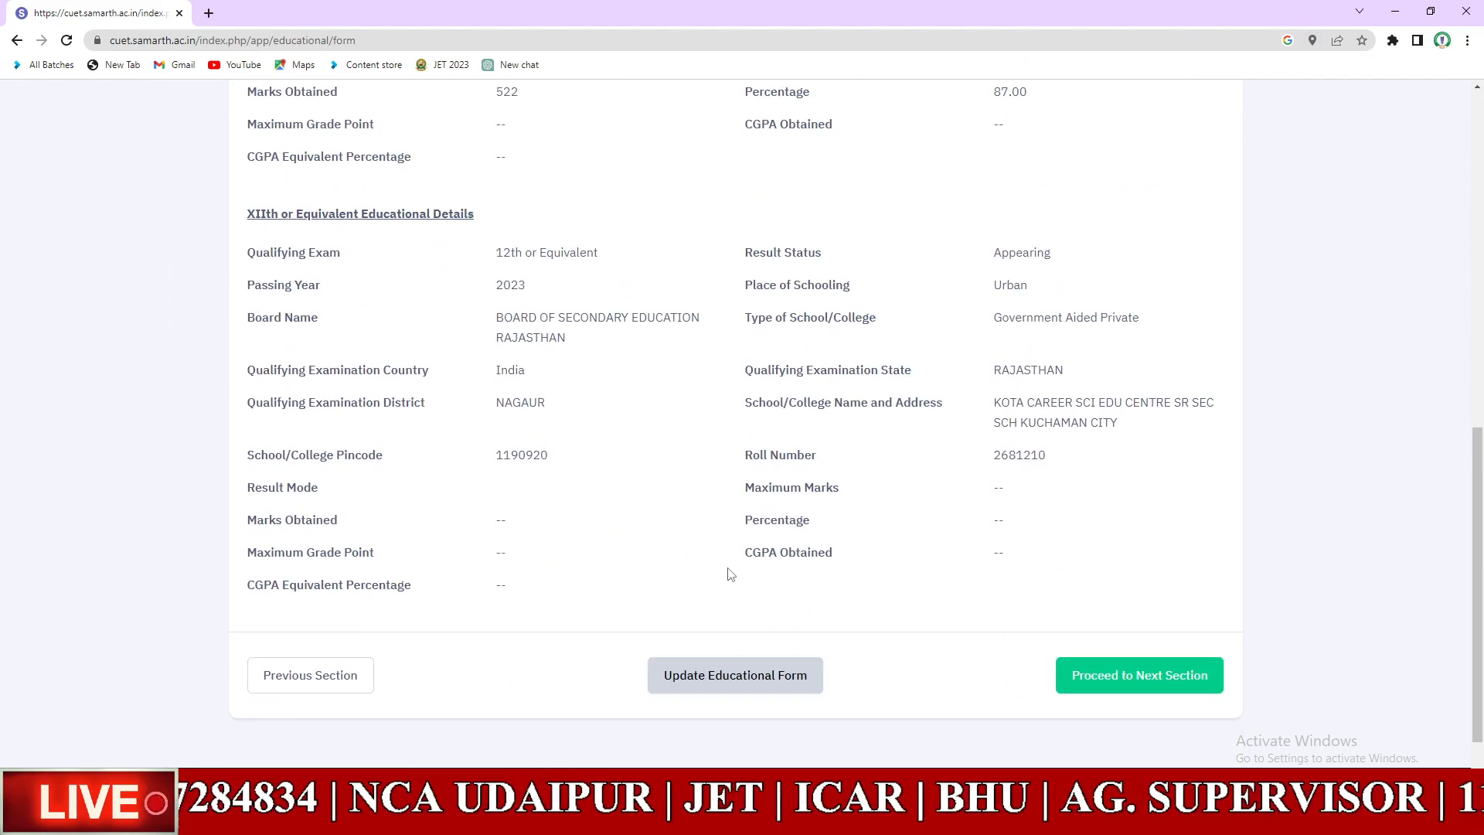
pyautogui.scroll(5, 725, 572)
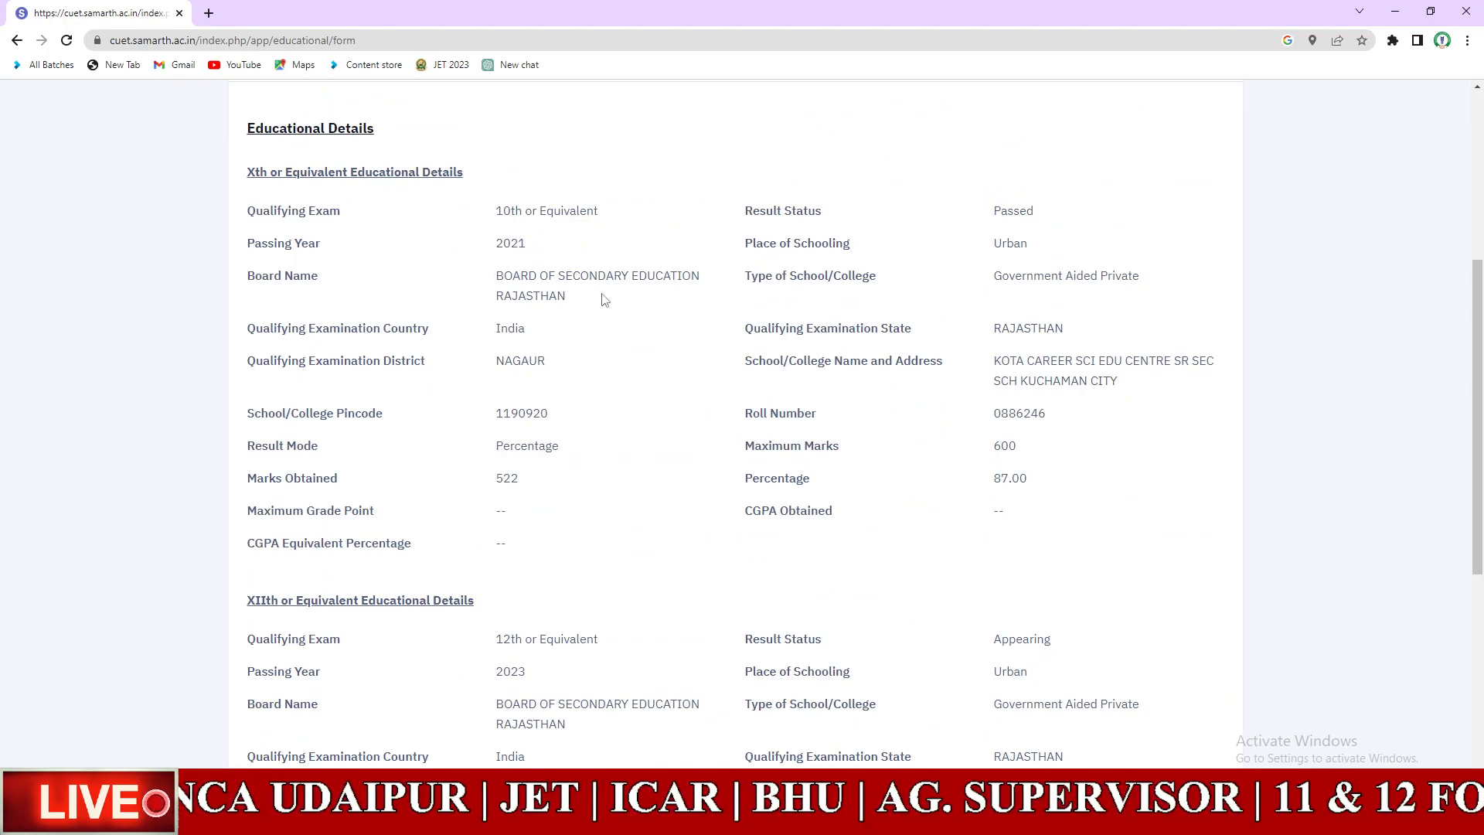
pyautogui.scroll(-6, 586, 295)
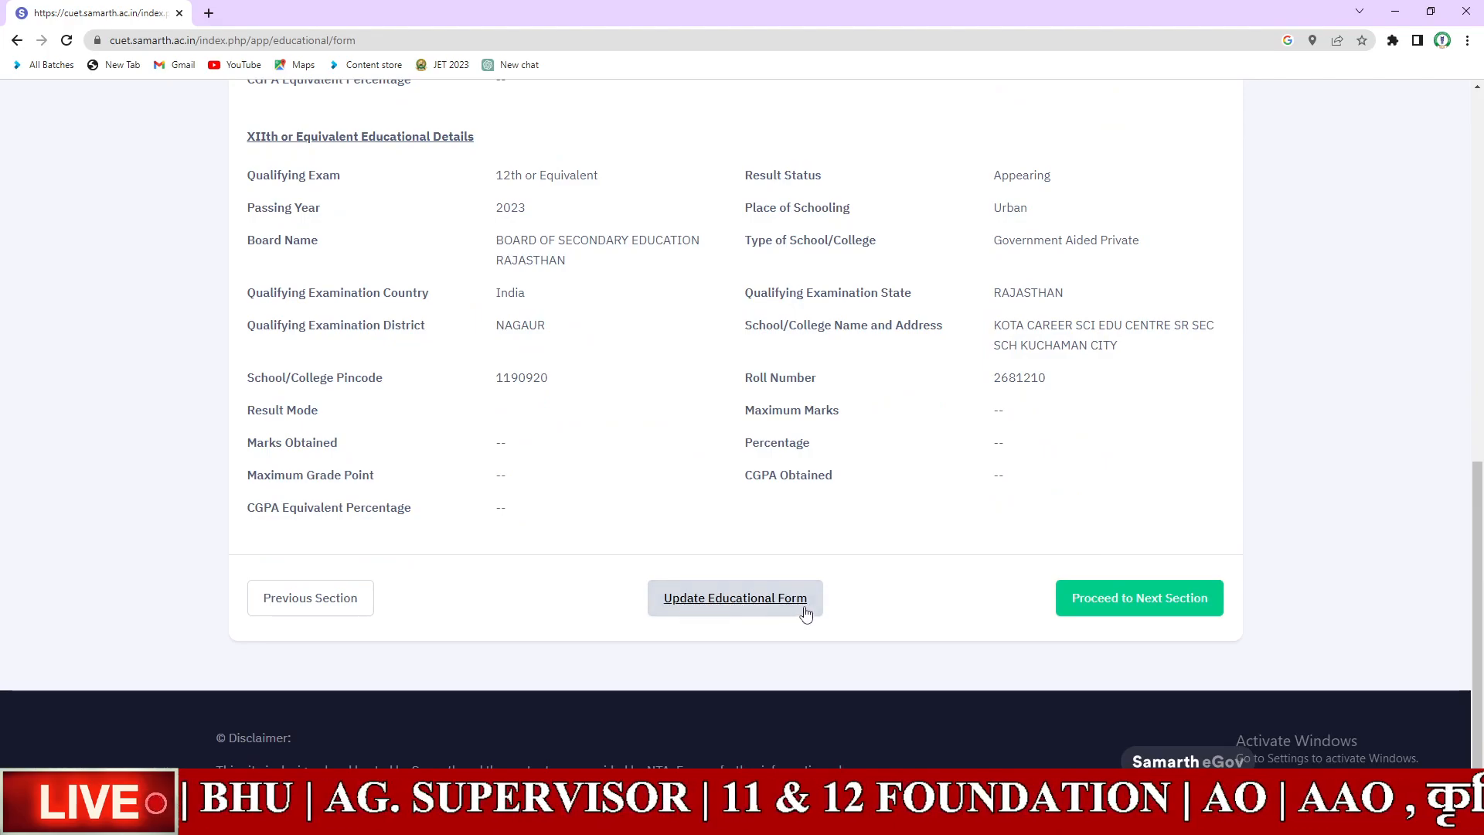
pyautogui.click(1120, 603)
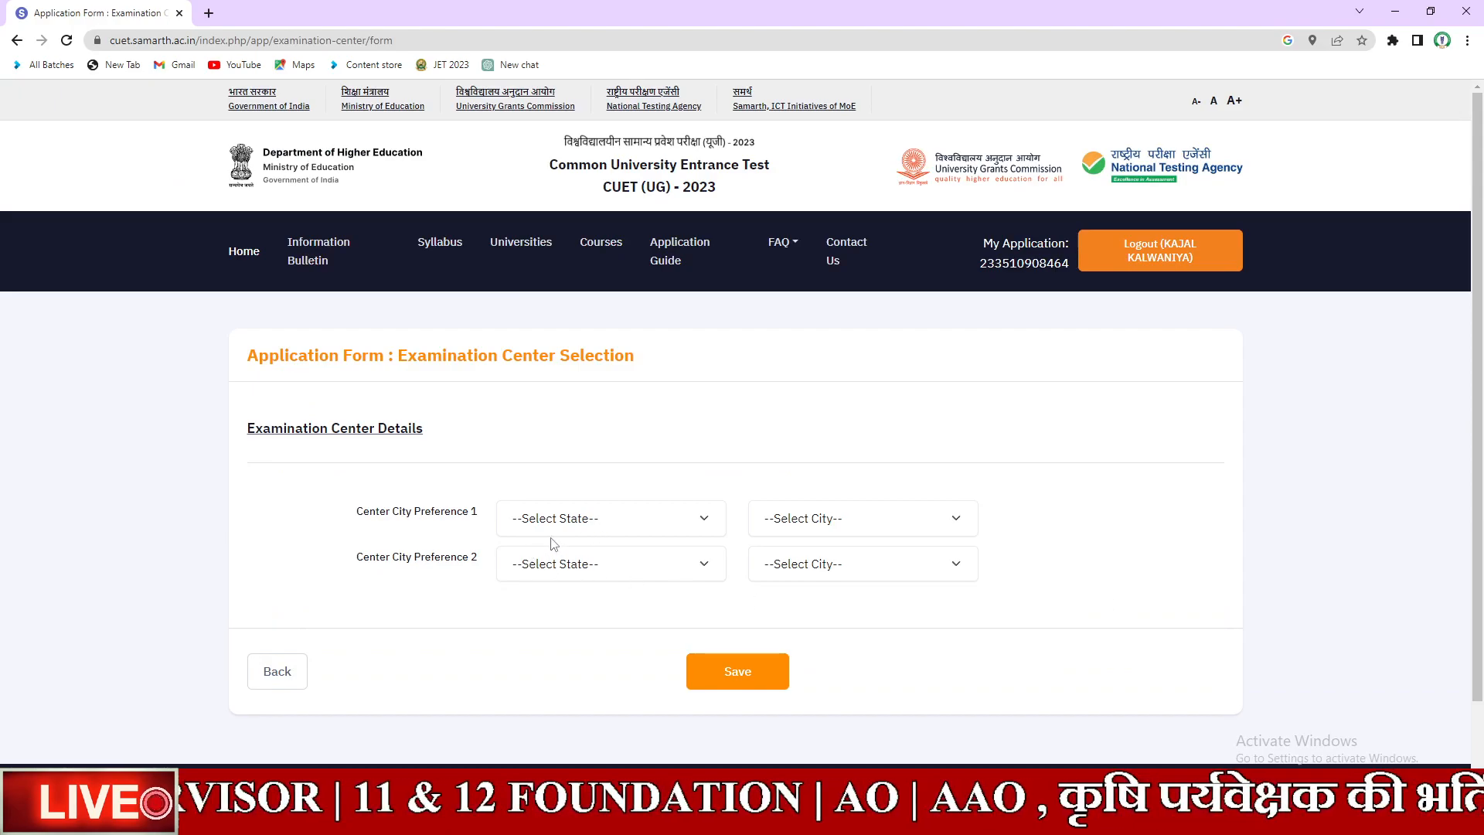
# - Set the first exam centre preference to RAJASTHAN, UDAIPUR (RJ17)
pyautogui.click(562, 524)
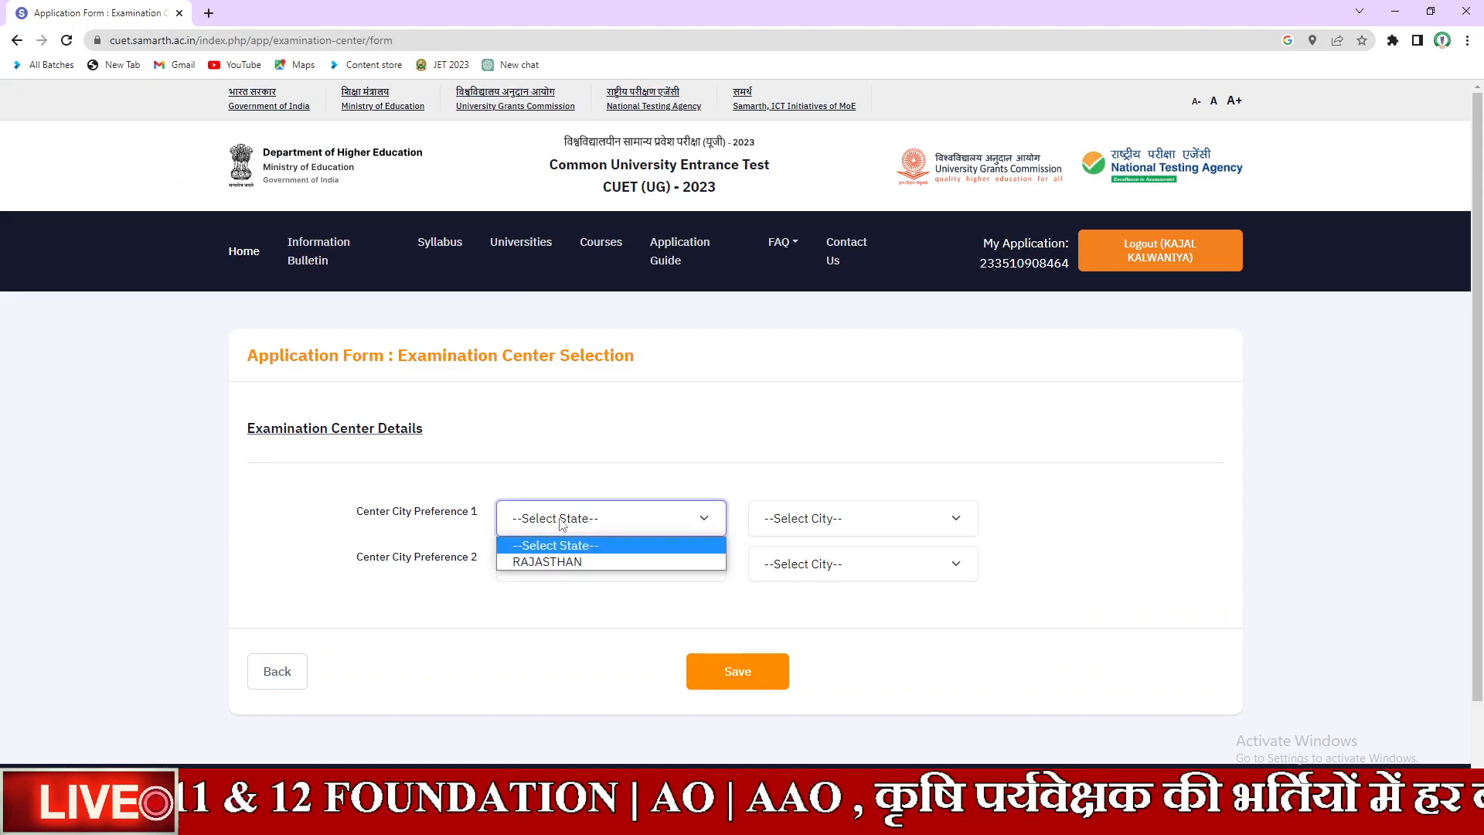
pyautogui.click(552, 562)
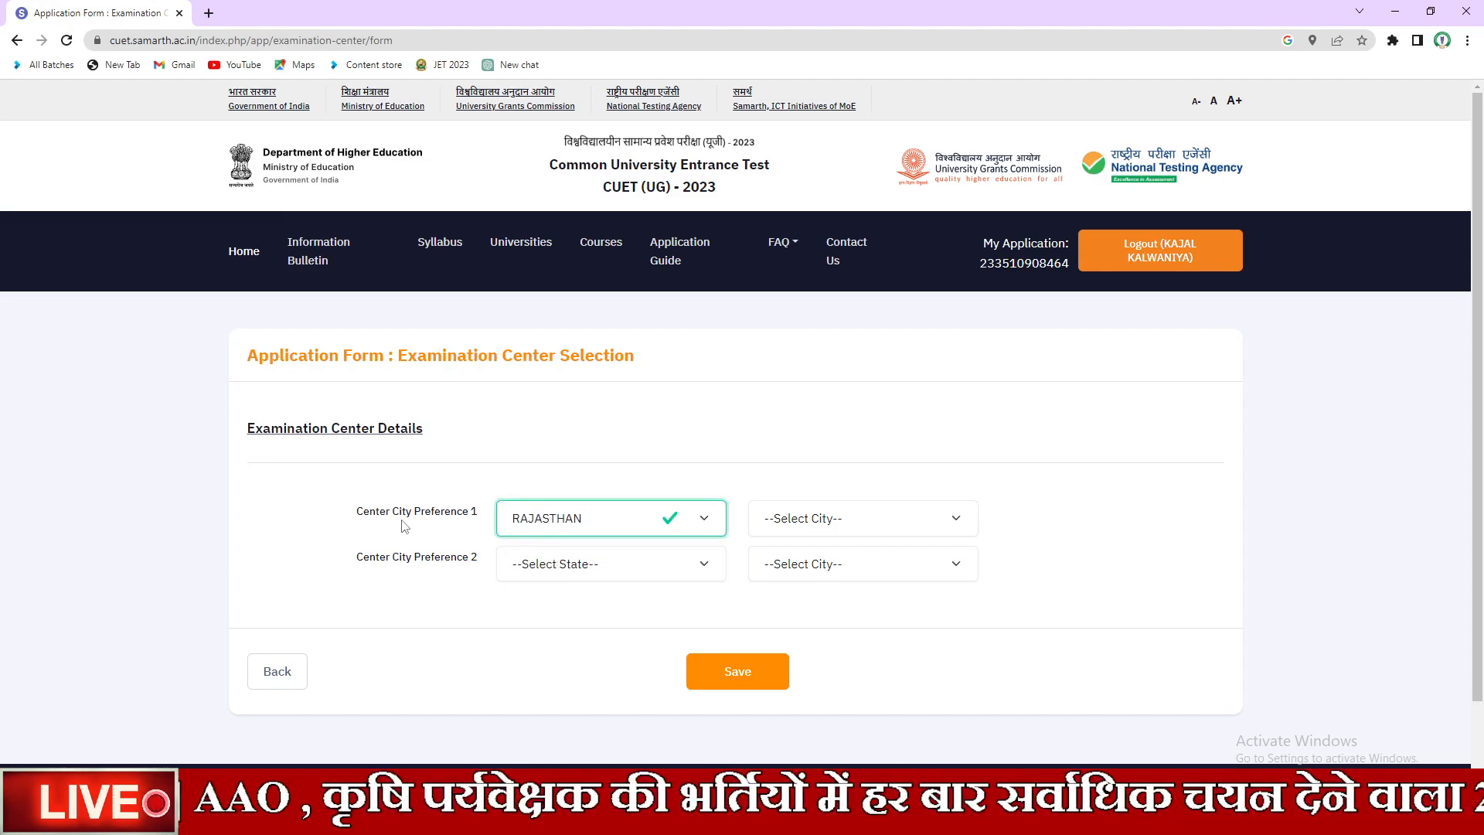
pyautogui.click(548, 525)
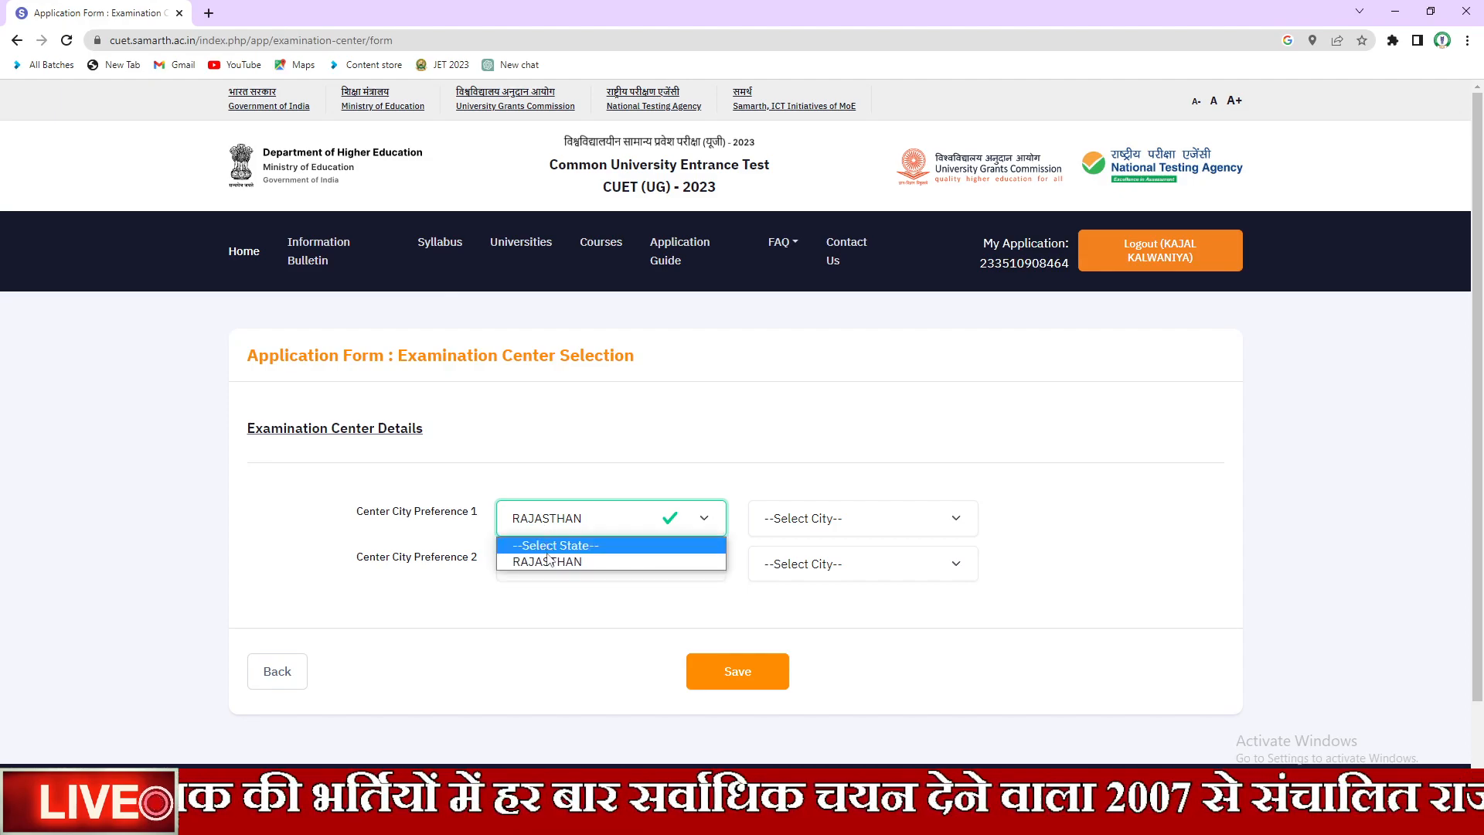
pyautogui.click(548, 562)
pyautogui.click(563, 525)
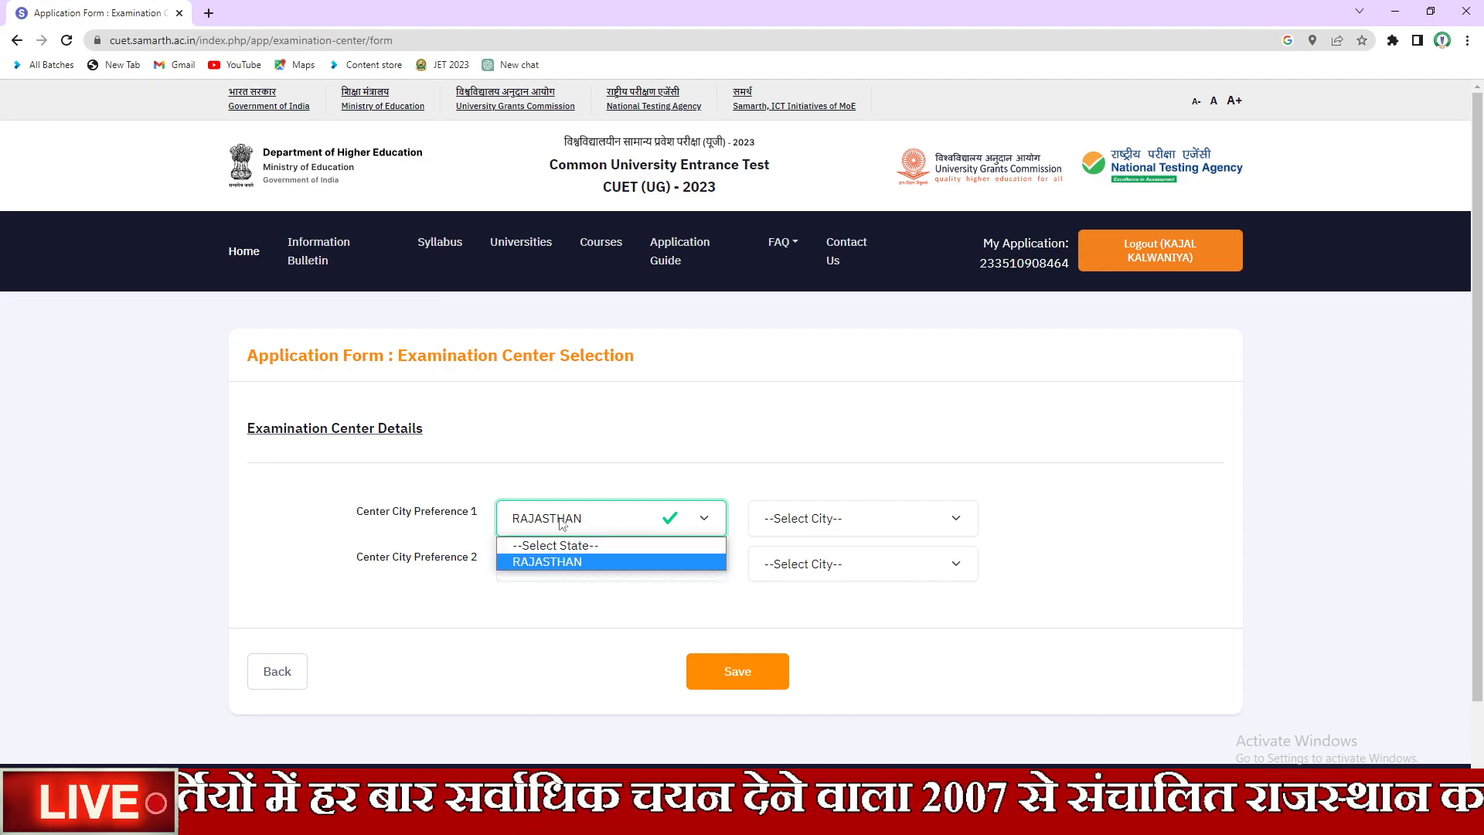
pyautogui.click(561, 562)
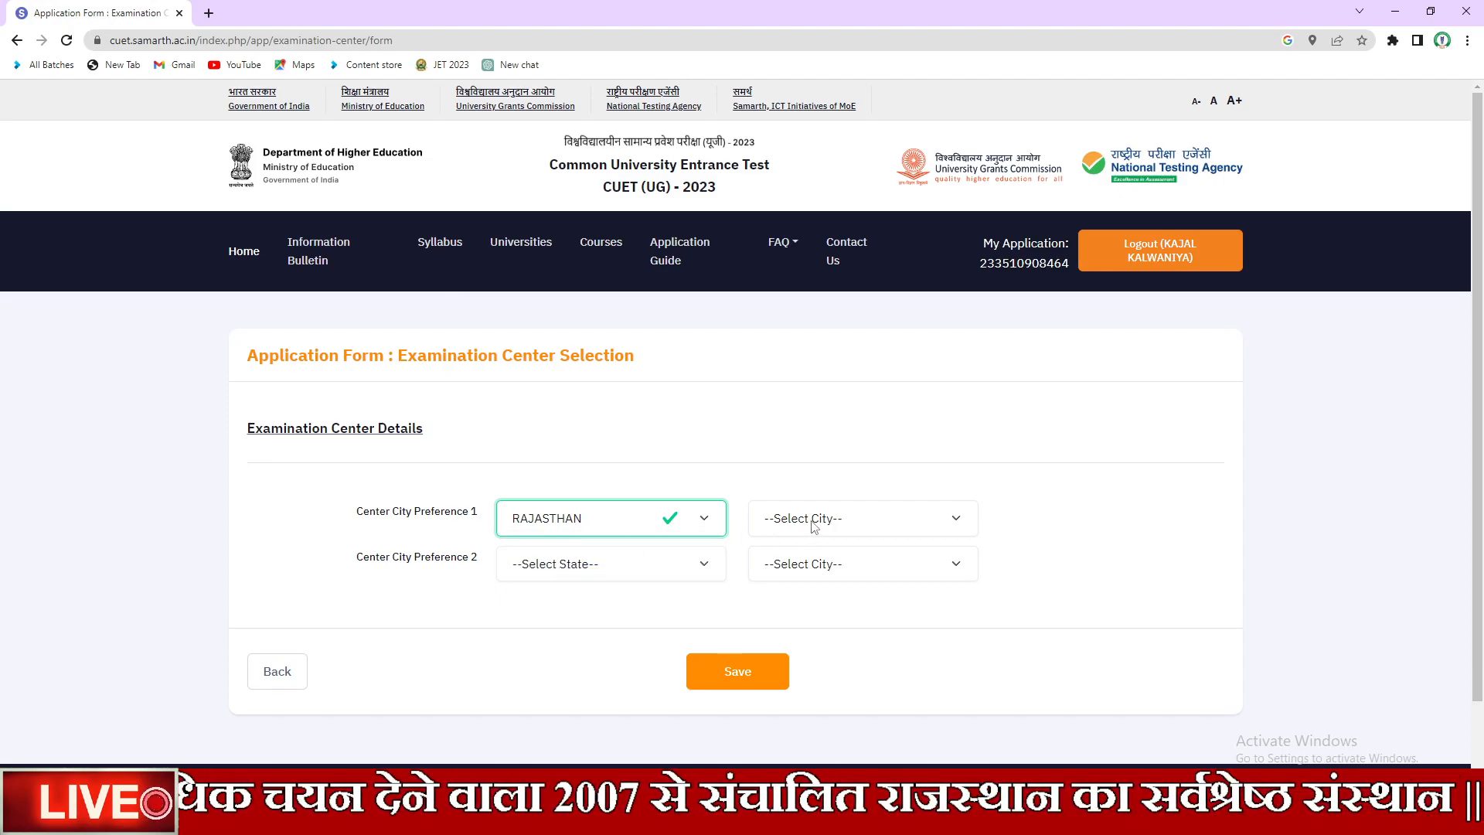
pyautogui.click(574, 527)
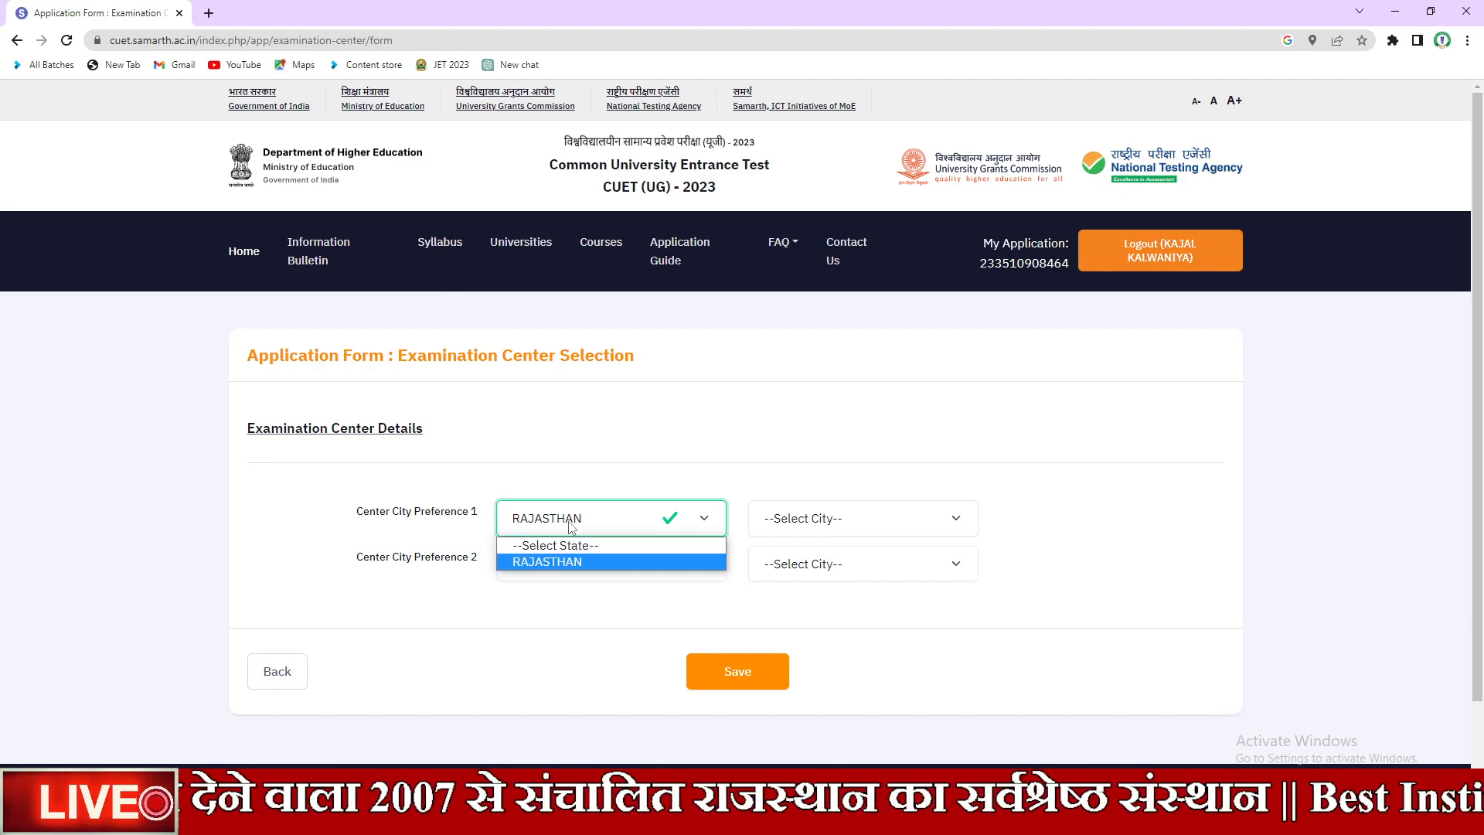
pyautogui.click(567, 562)
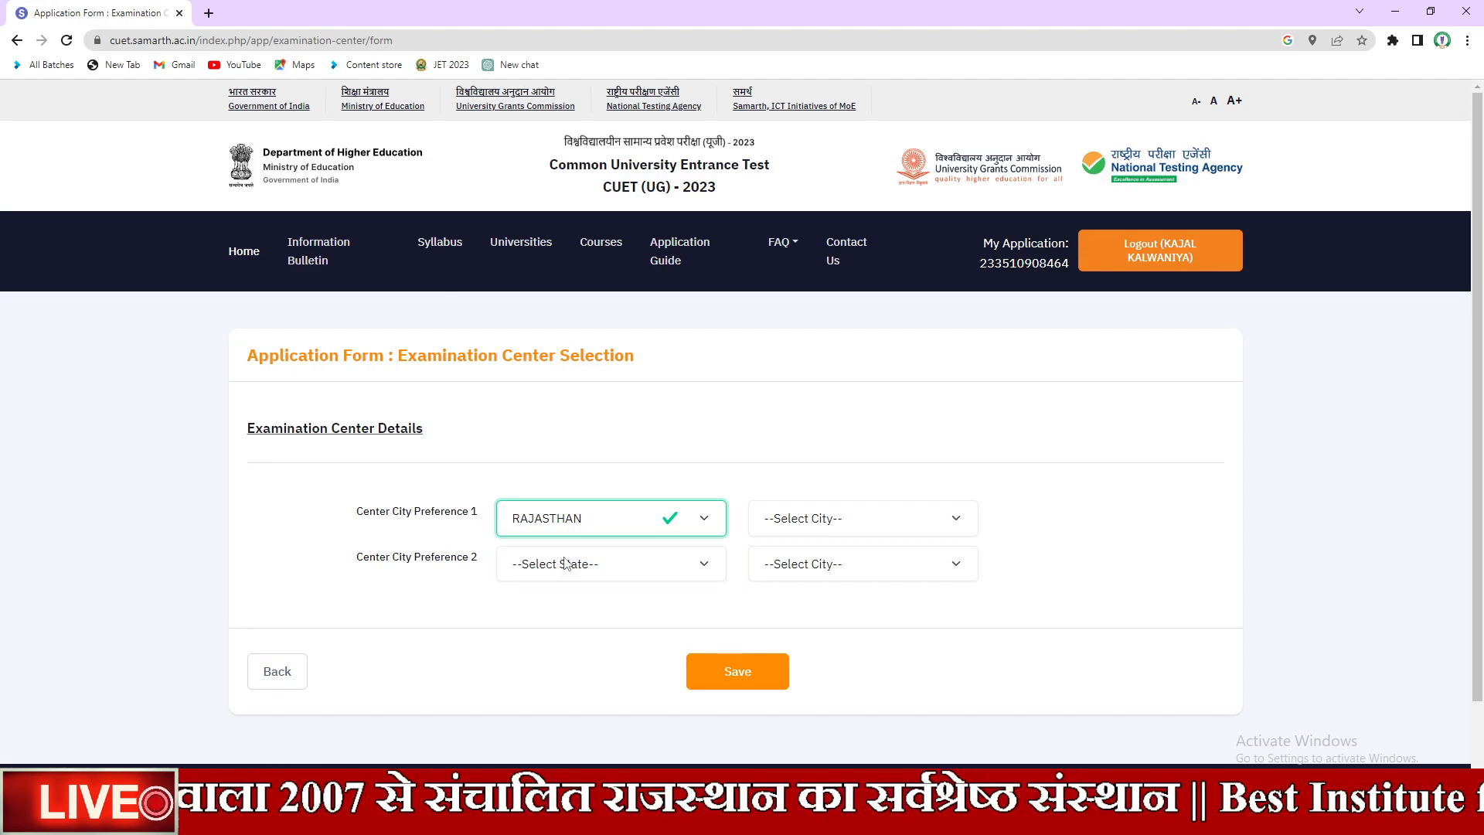
pyautogui.click(798, 522)
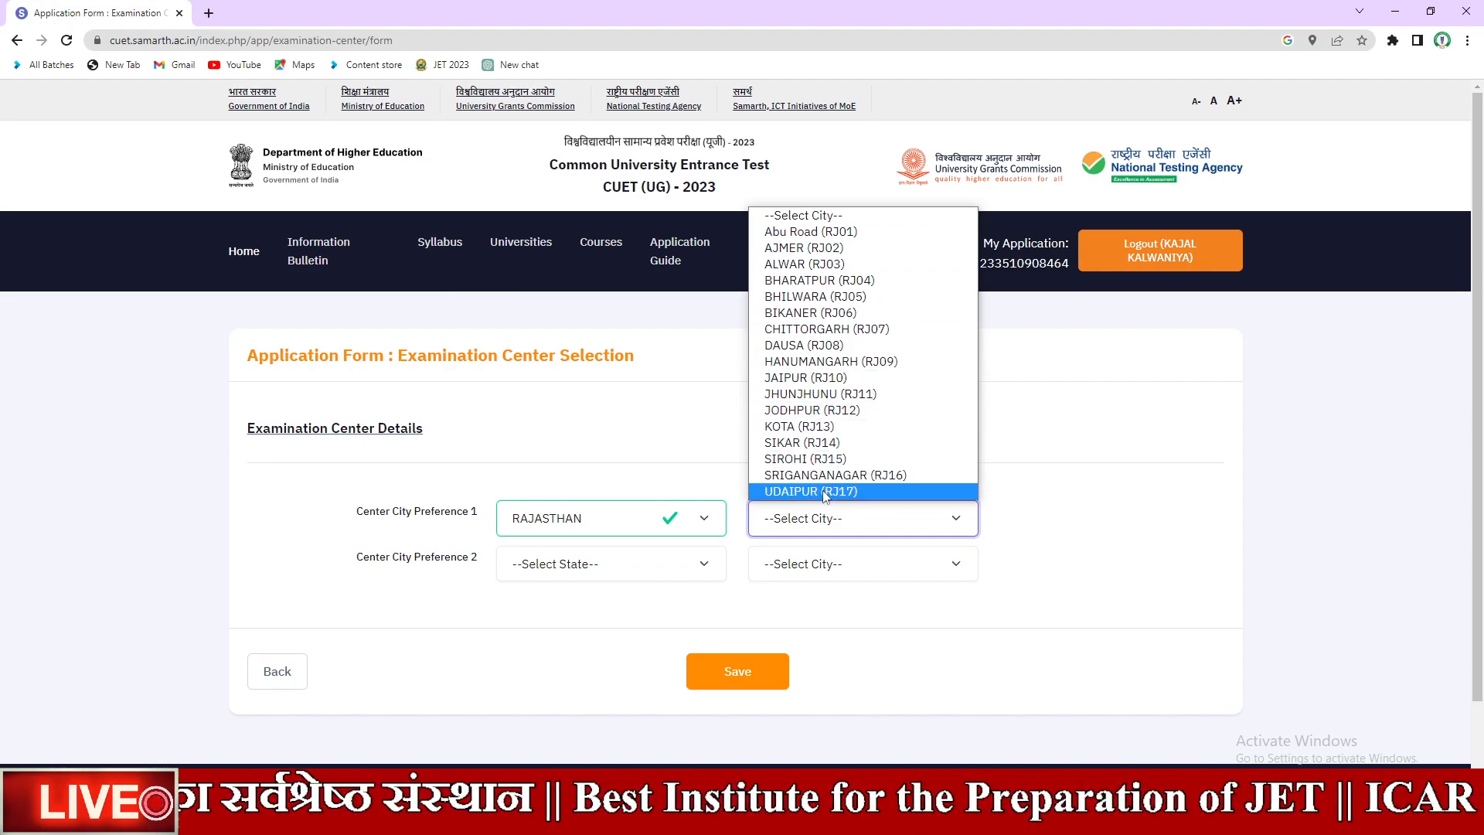
pyautogui.click(824, 492)
# - Set the second preference to RAJASTHAN, JAIPUR (RJ10), save, and proceed to programme selection
pyautogui.click(630, 565)
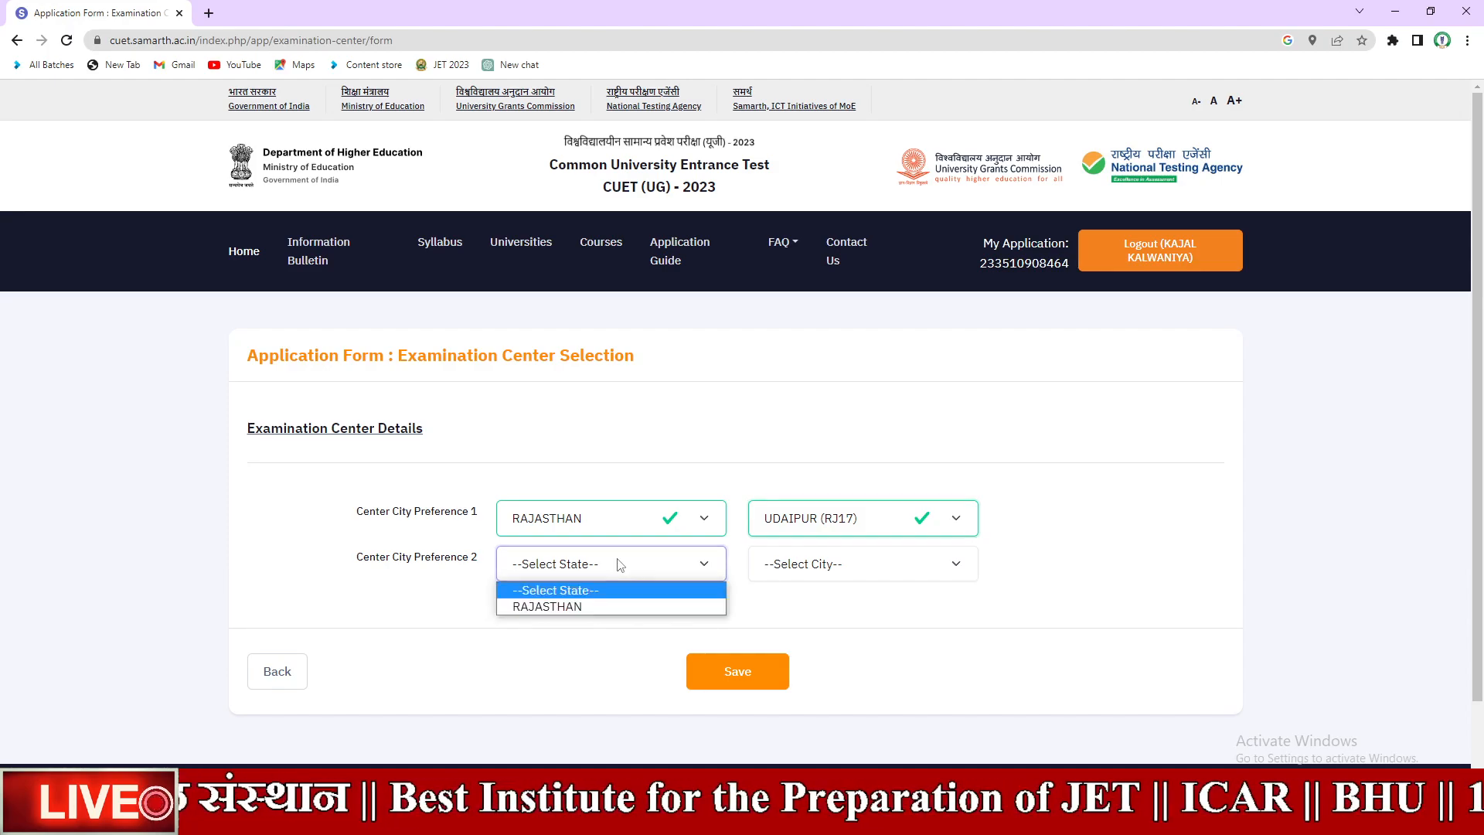
pyautogui.click(591, 606)
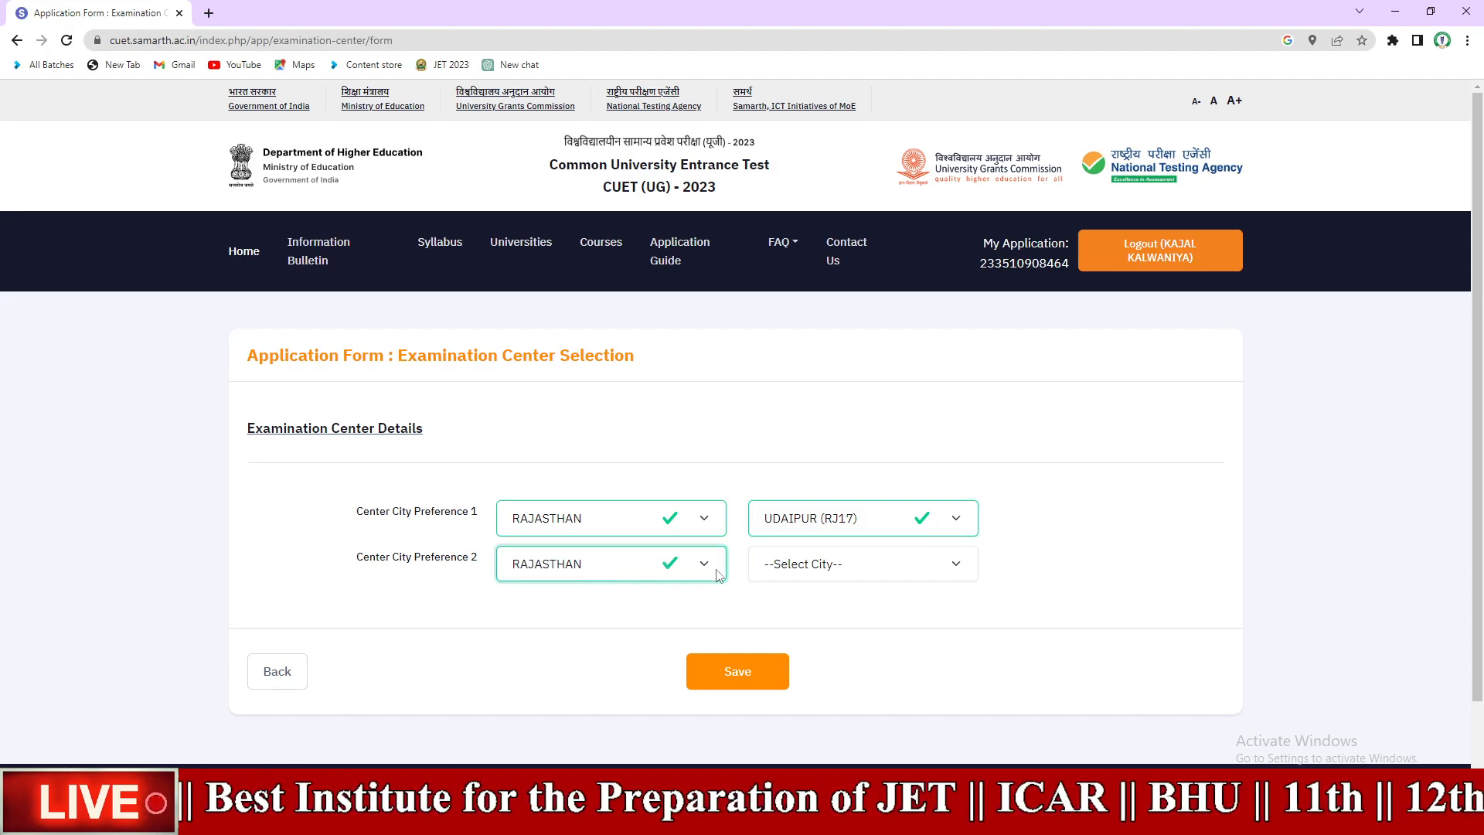
pyautogui.click(792, 573)
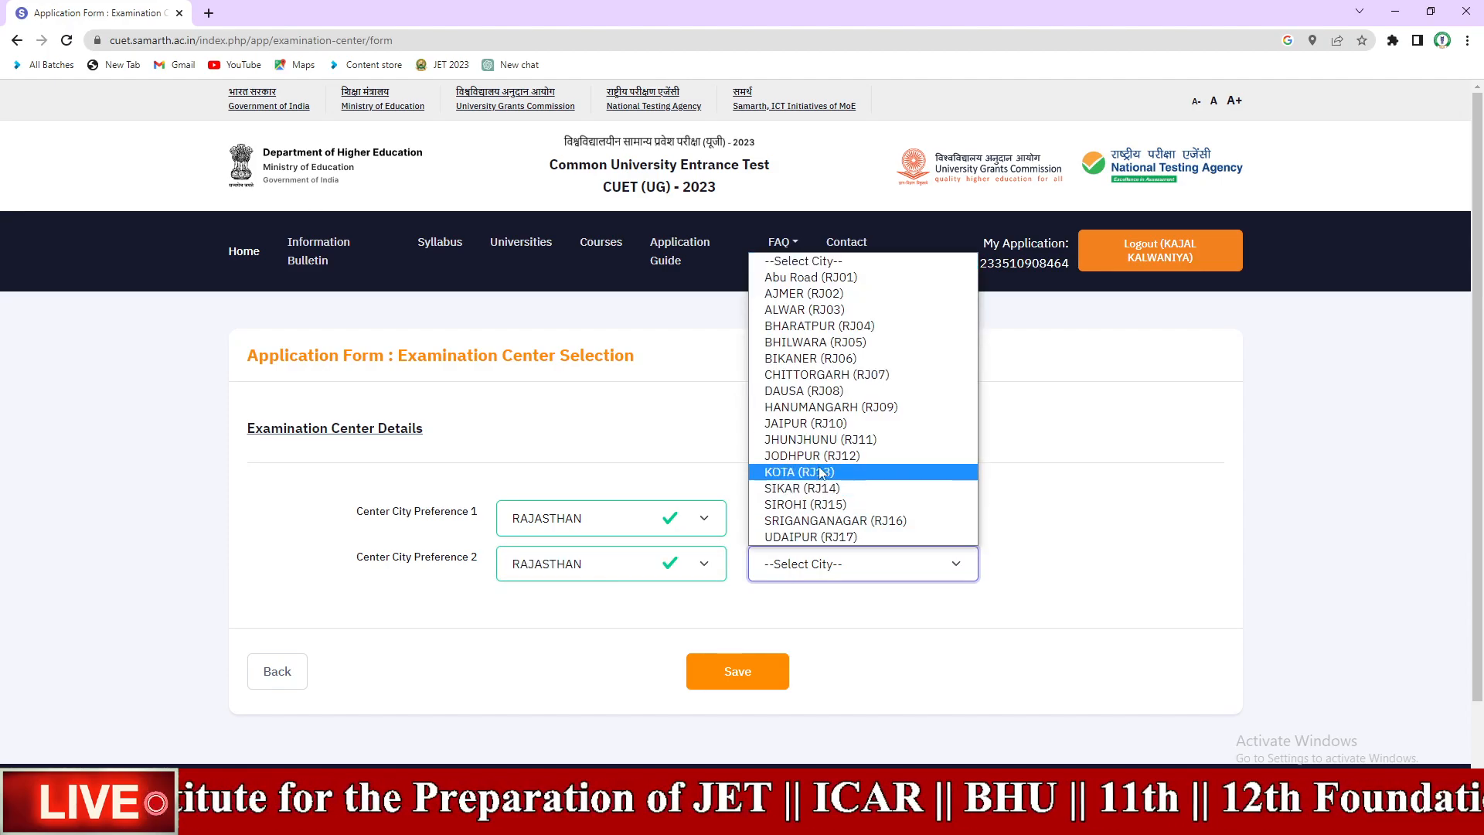
pyautogui.click(831, 423)
pyautogui.scroll(-1, 719, 639)
pyautogui.click(734, 597)
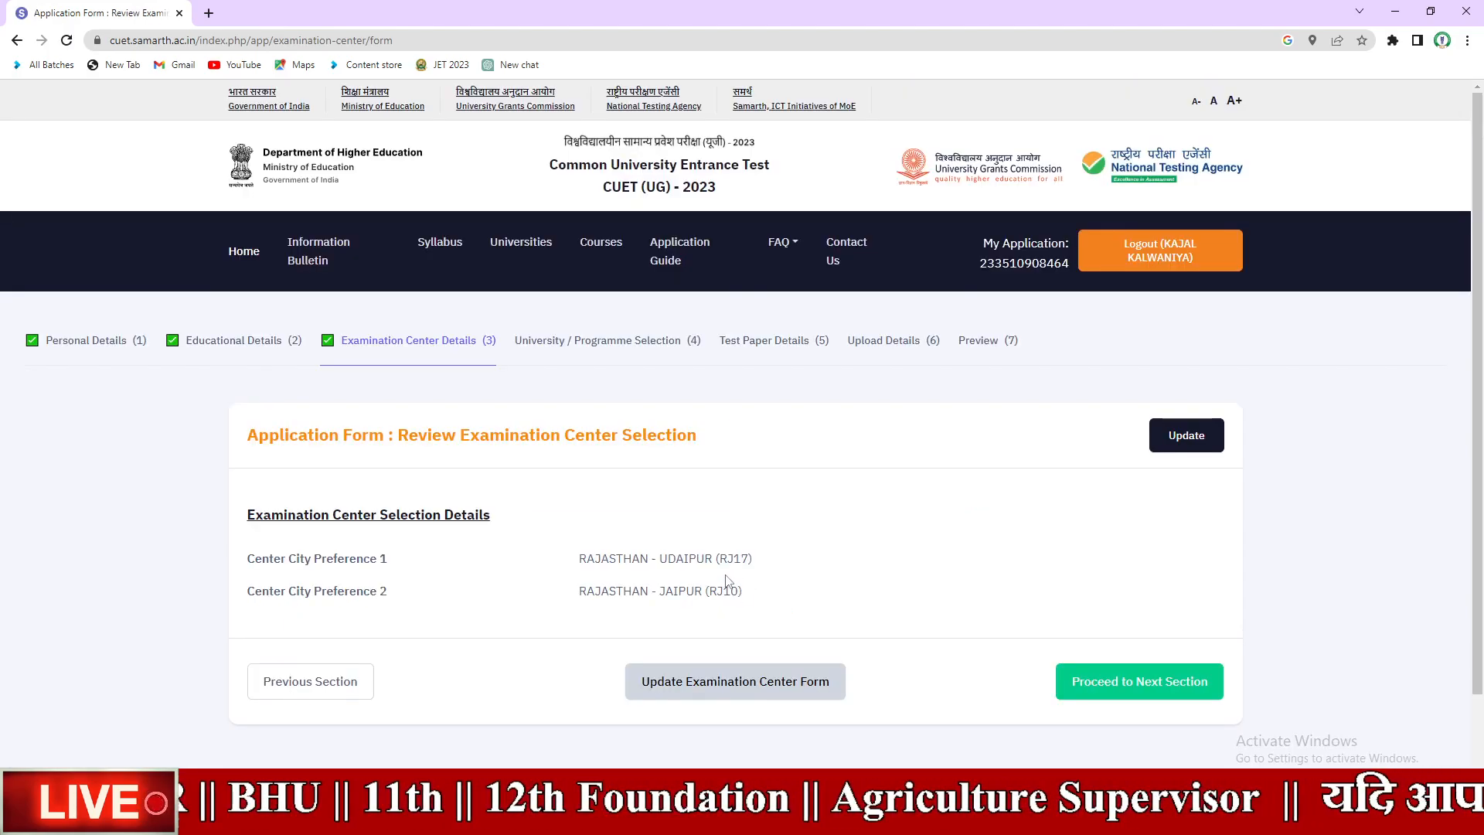
pyautogui.scroll(-1, 735, 588)
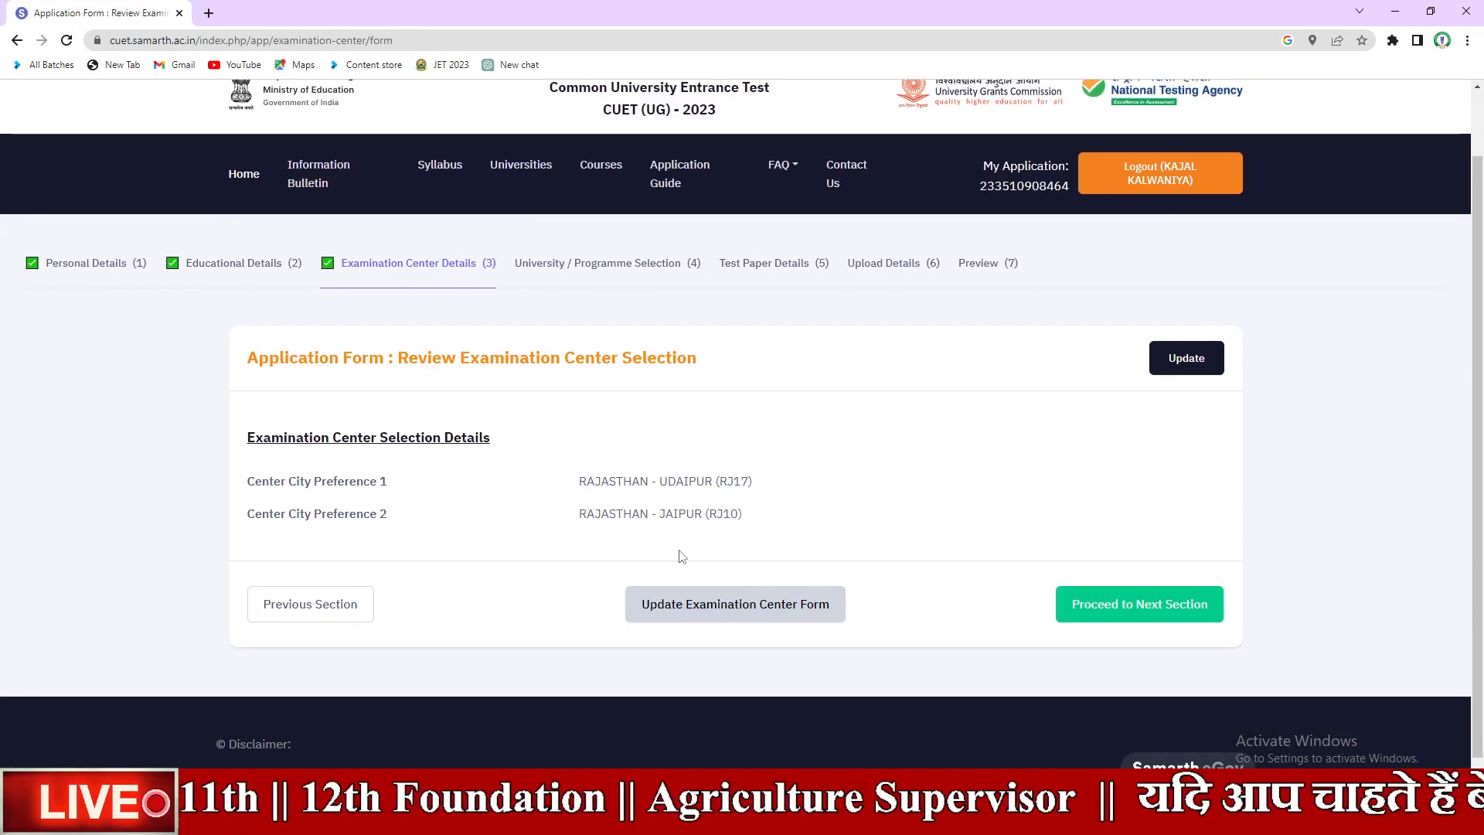
pyautogui.click(1113, 606)
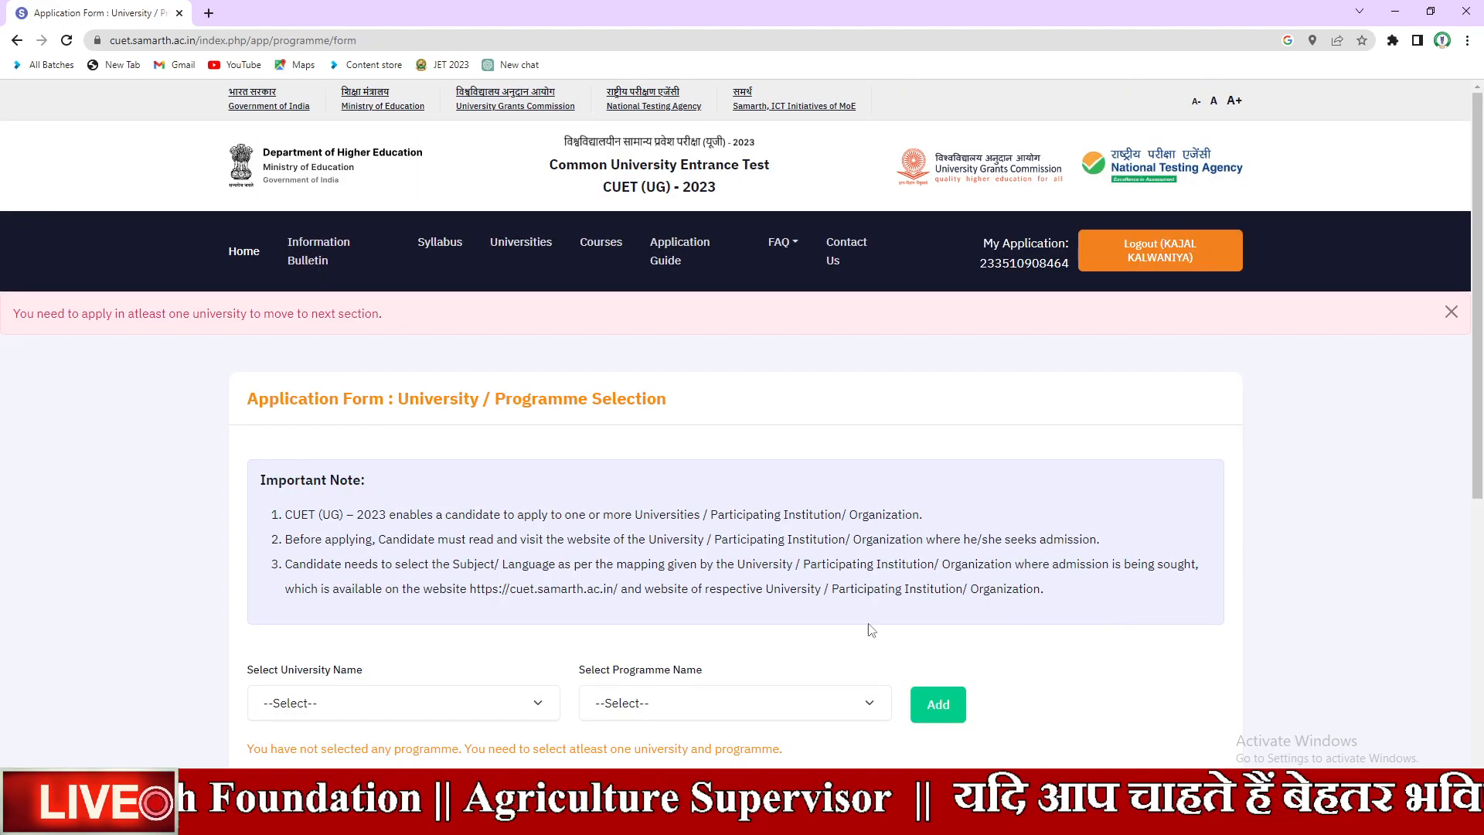
# - Select BANARAS HINDU UNIVERSITY as the university and bring up its programme list
pyautogui.scroll(-3, 706, 507)
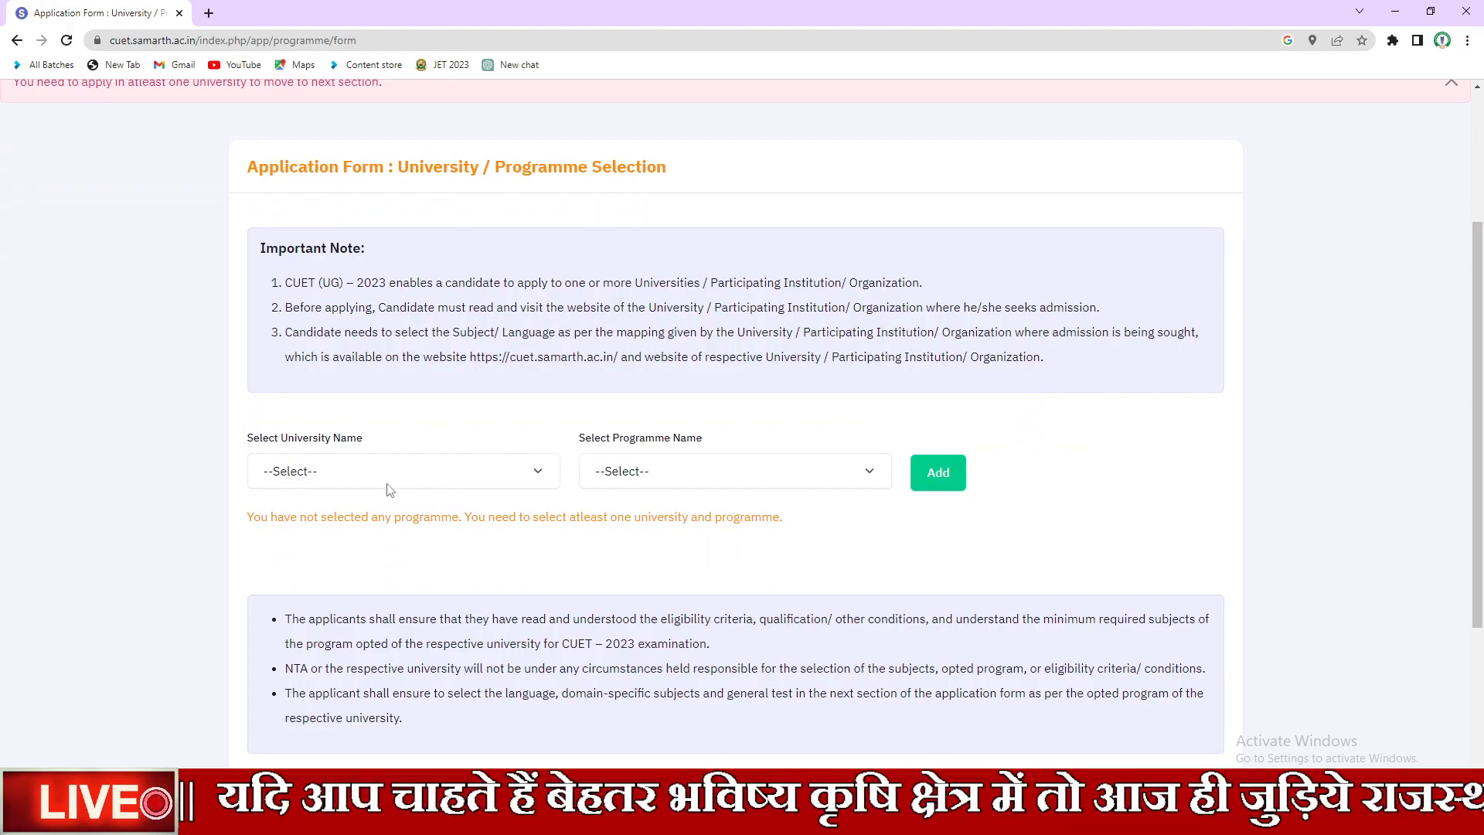
pyautogui.scroll(-1, 387, 487)
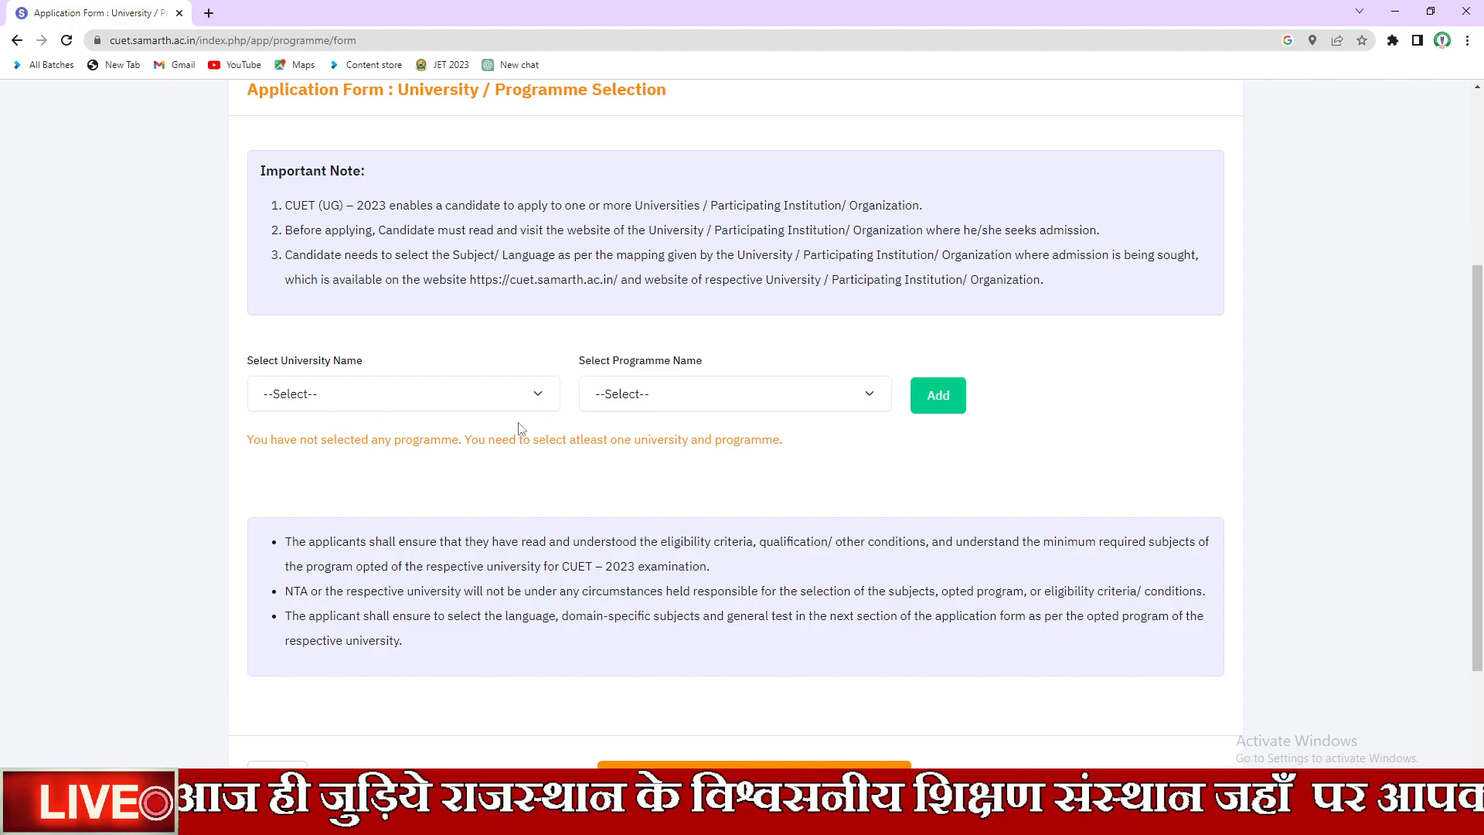
pyautogui.click(345, 401)
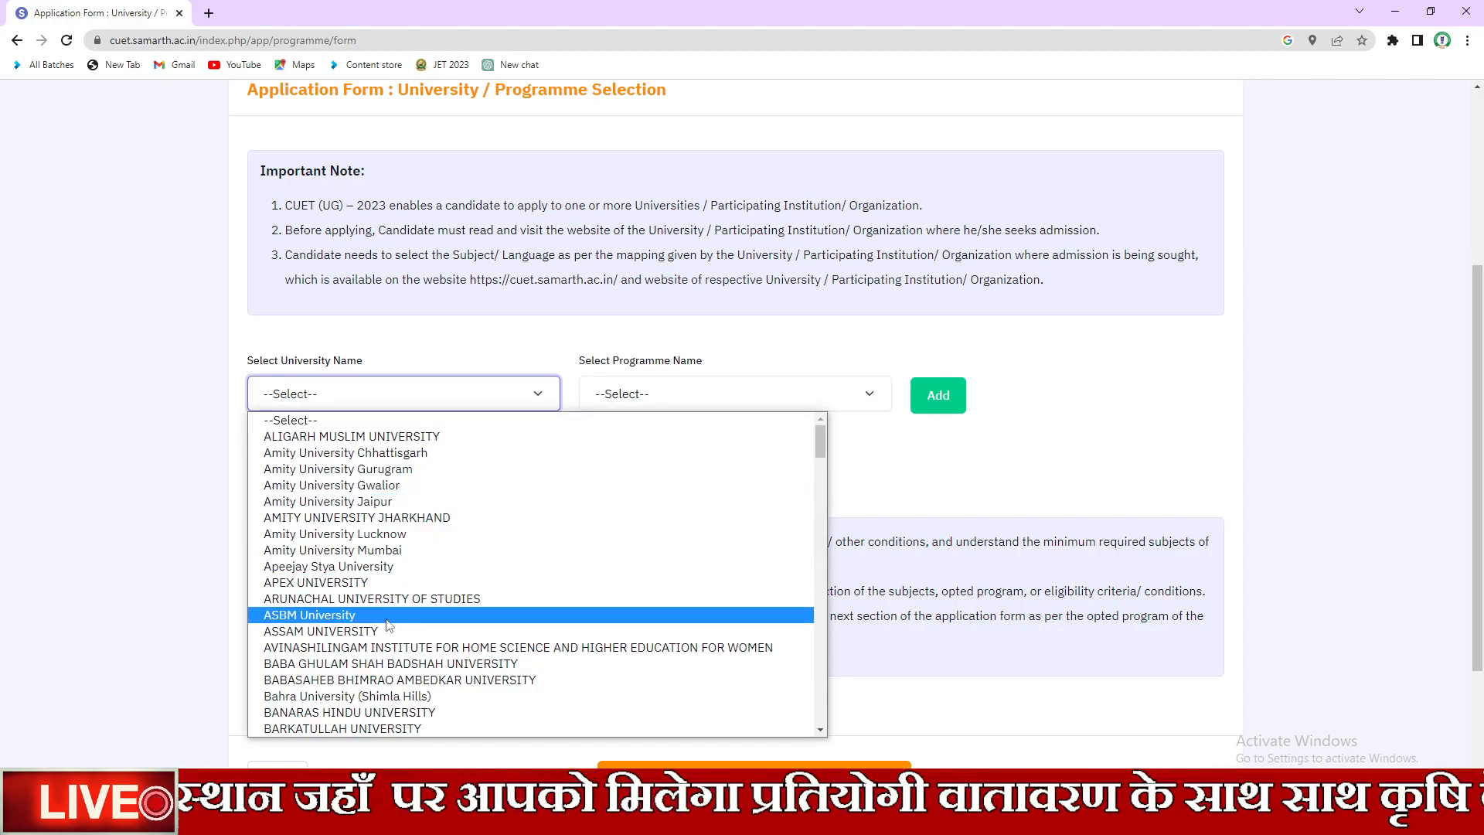
pyautogui.click(390, 712)
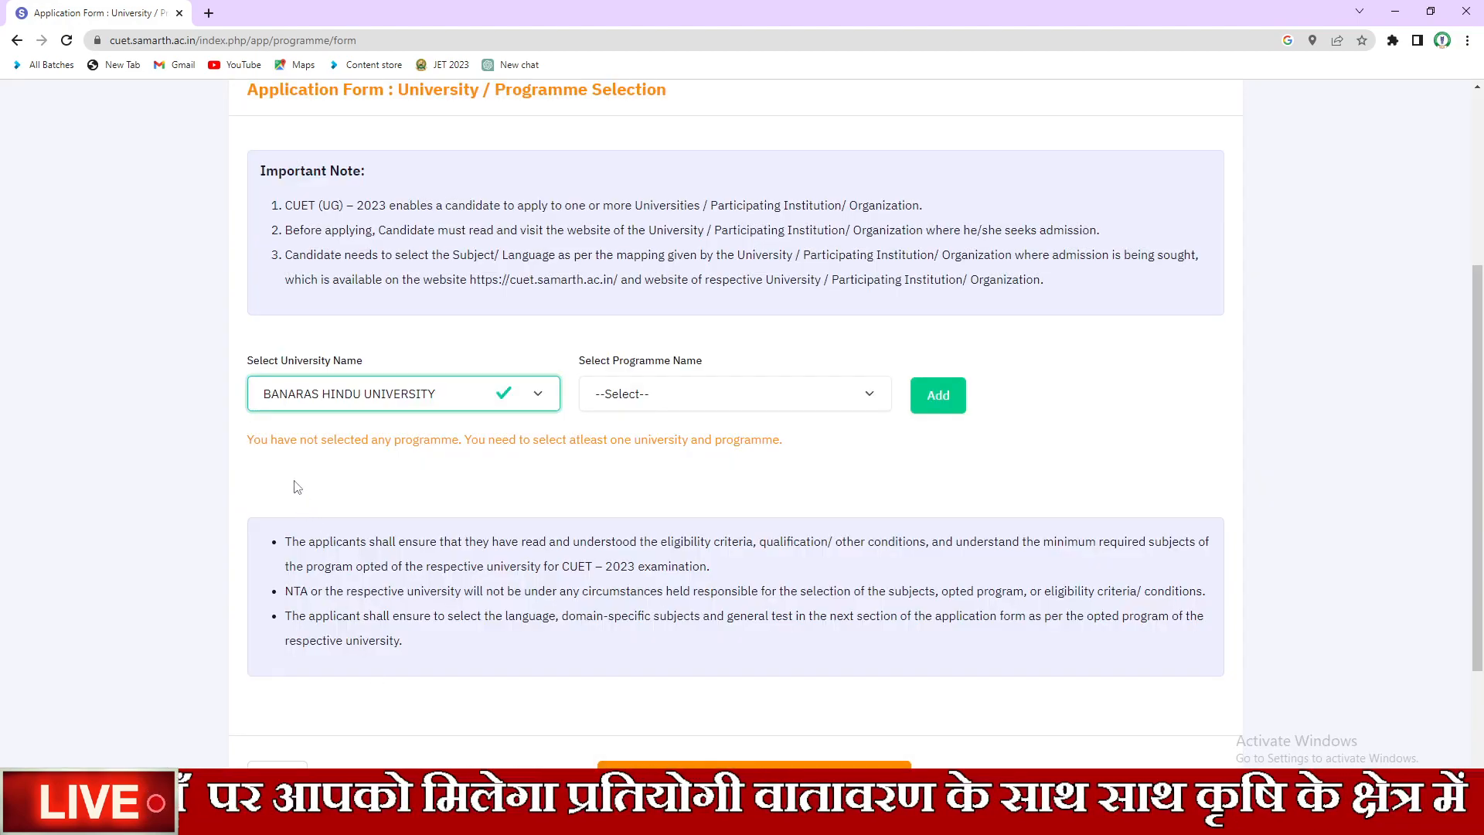
pyautogui.click(638, 398)
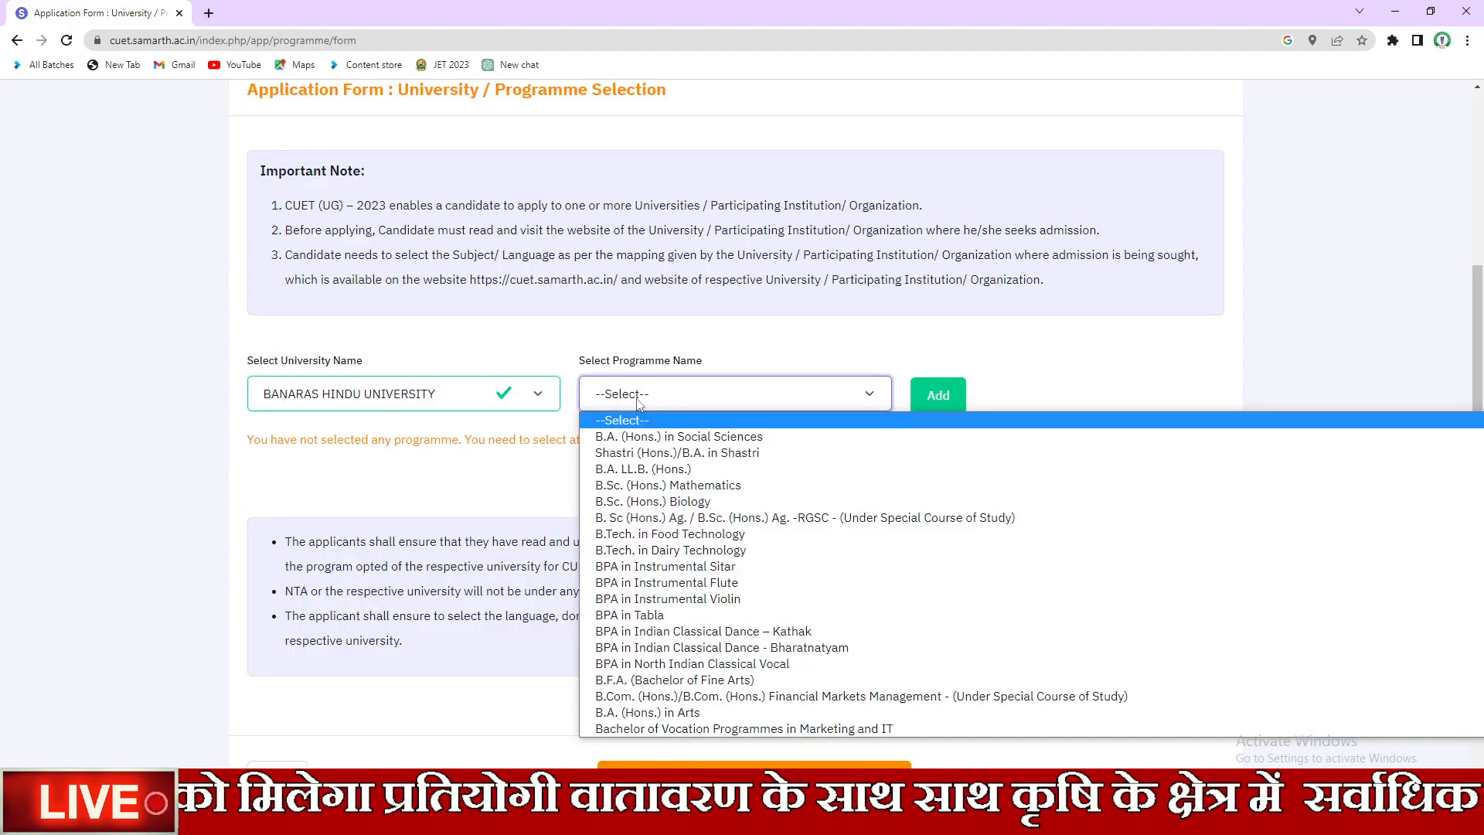
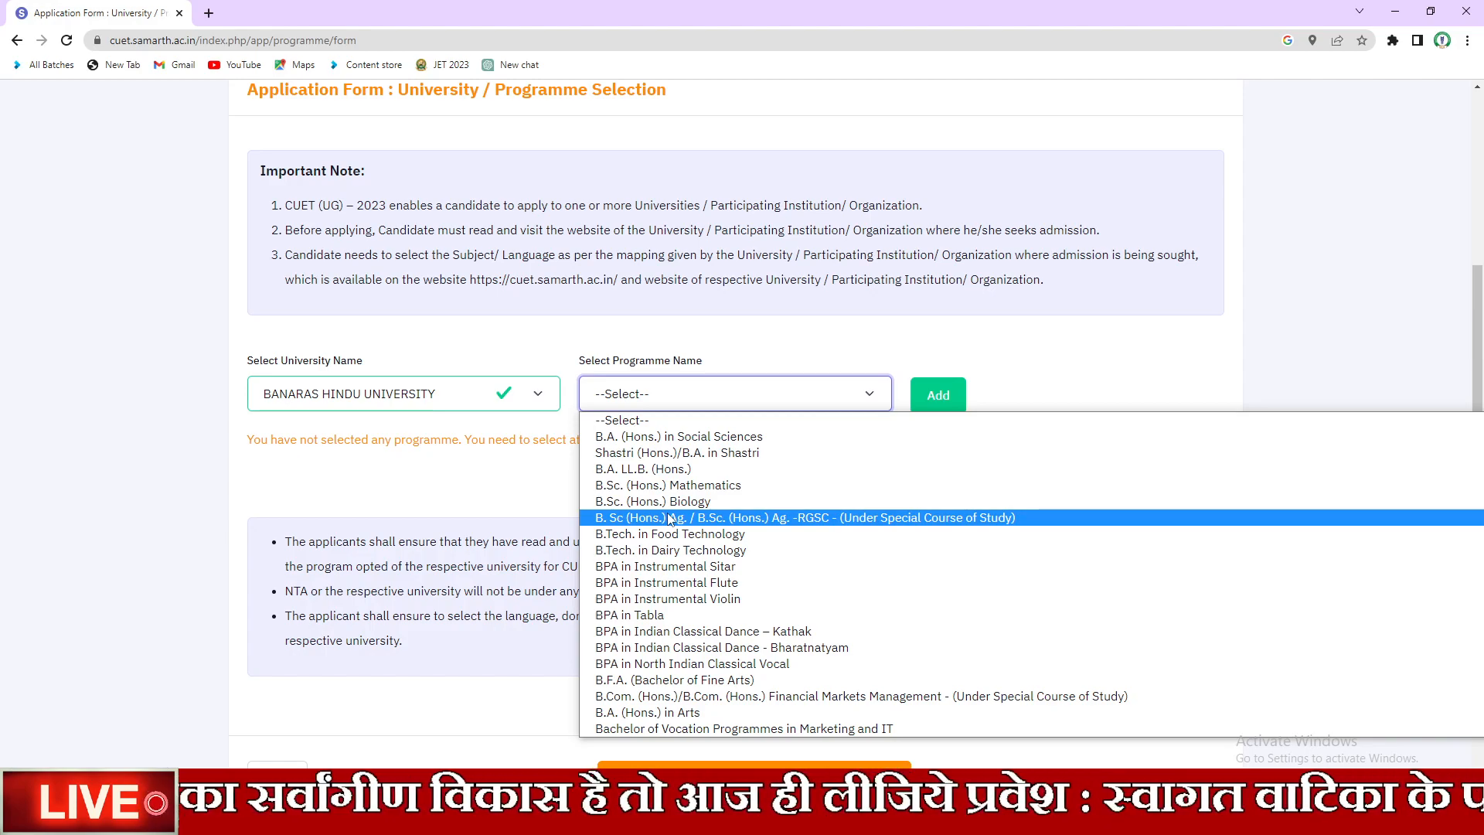
# - Add BHU's B.Sc (Hons.) Ag. -RGSC programme to the table and check its required subjects
pyautogui.click(670, 519)
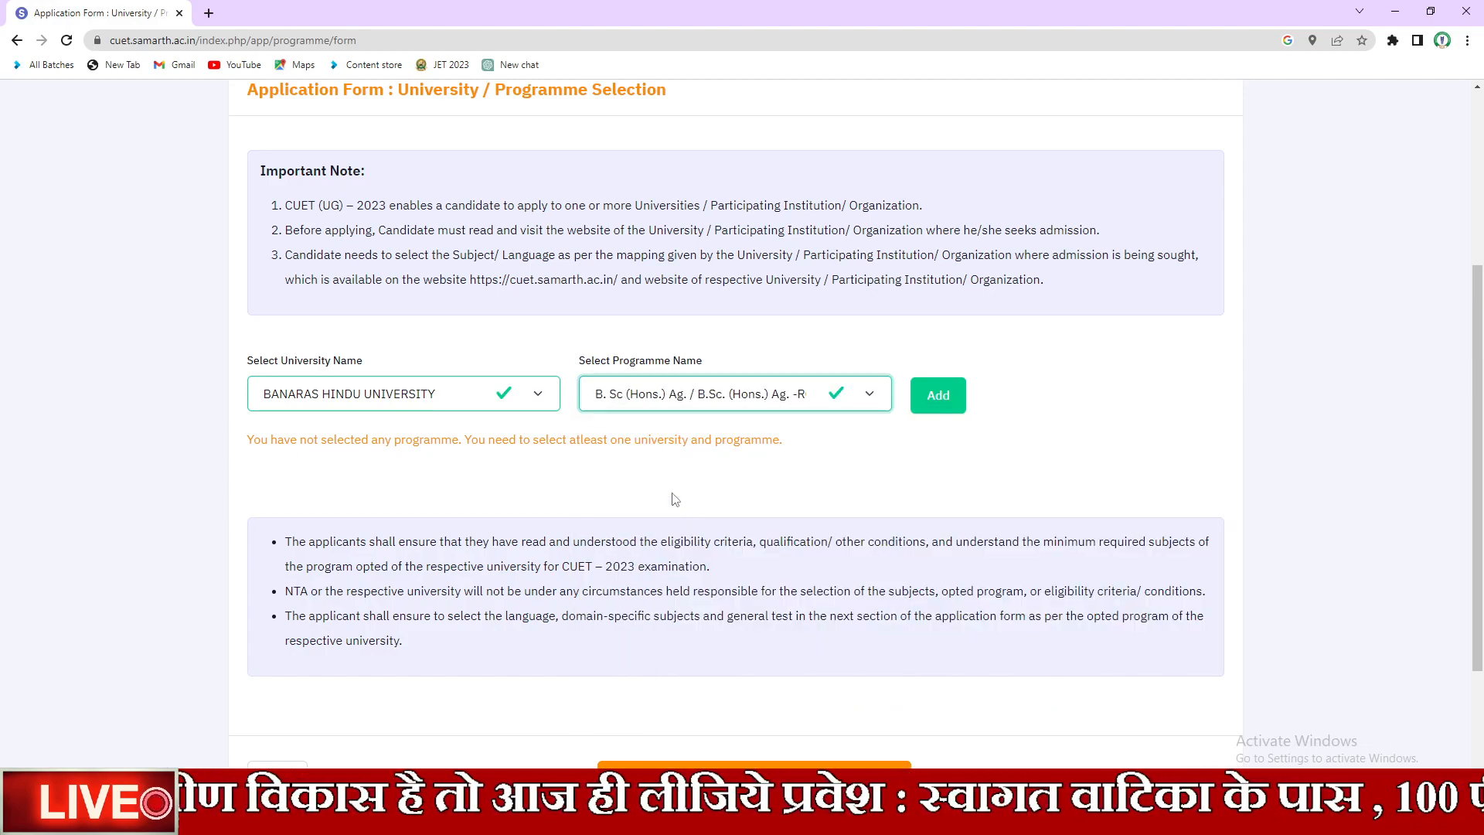
pyautogui.click(937, 397)
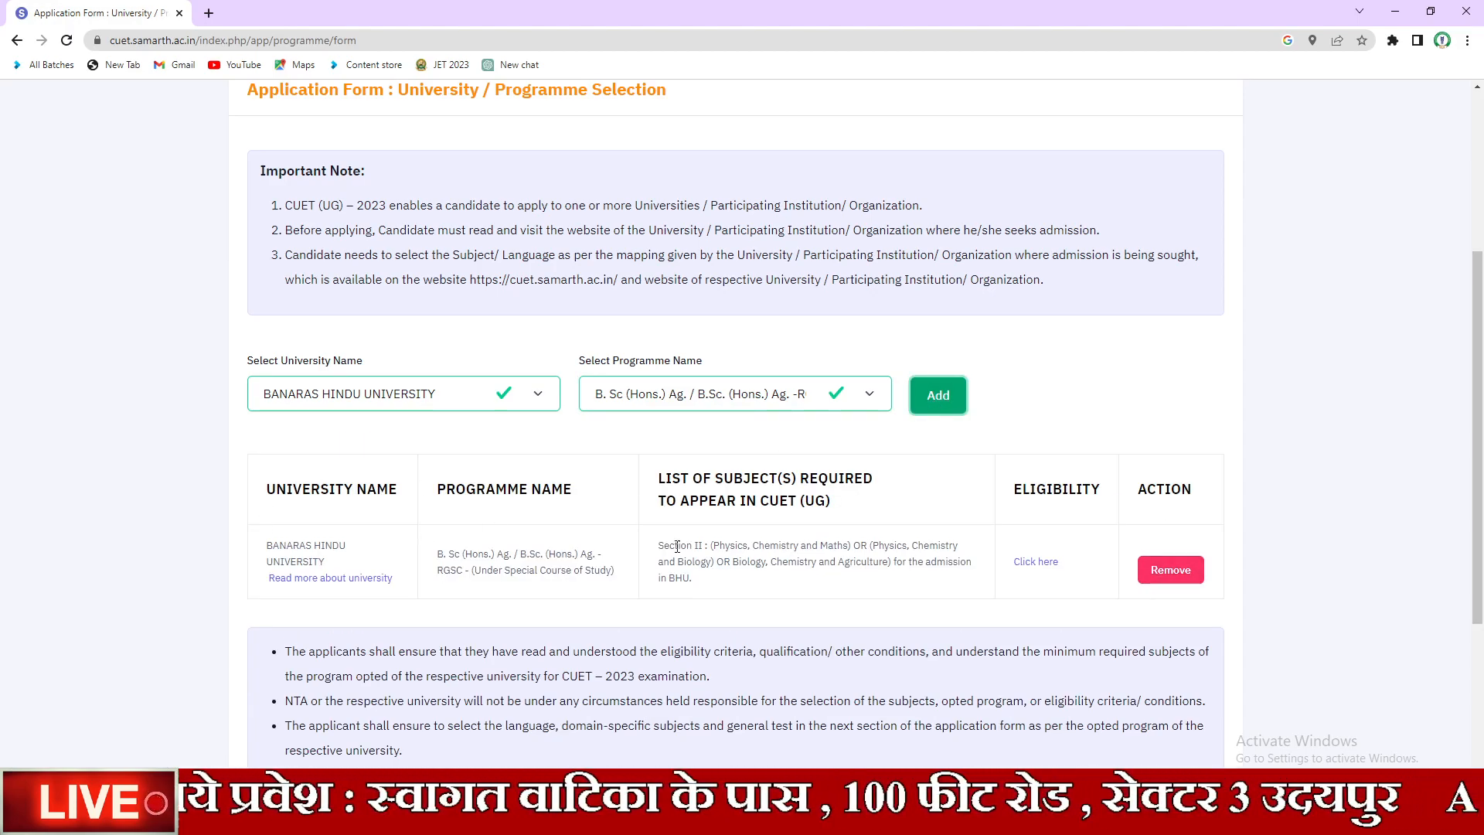
pyautogui.moveTo(659, 545); pyautogui.dragTo(698, 600)
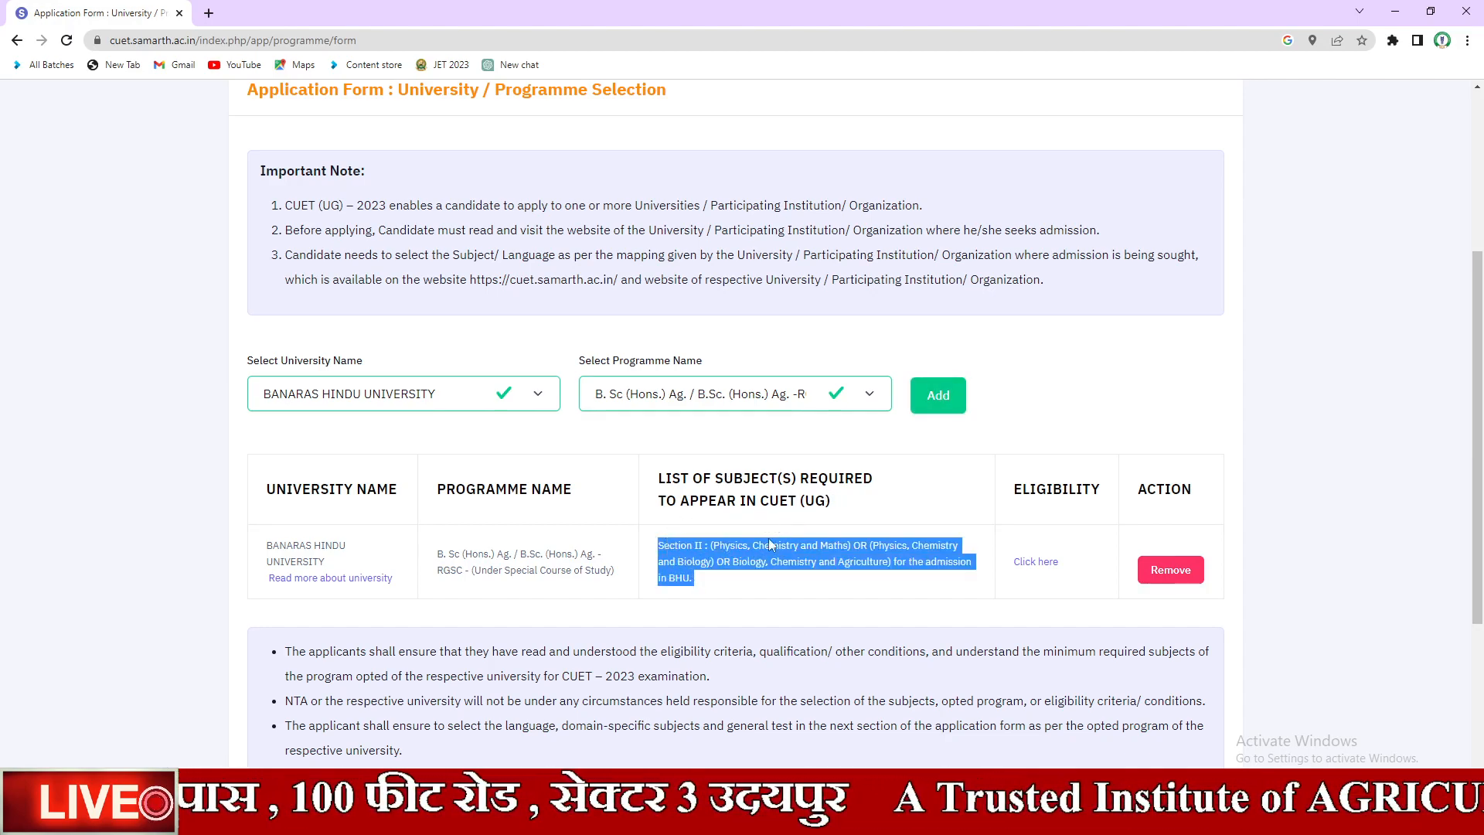
pyautogui.click(719, 590)
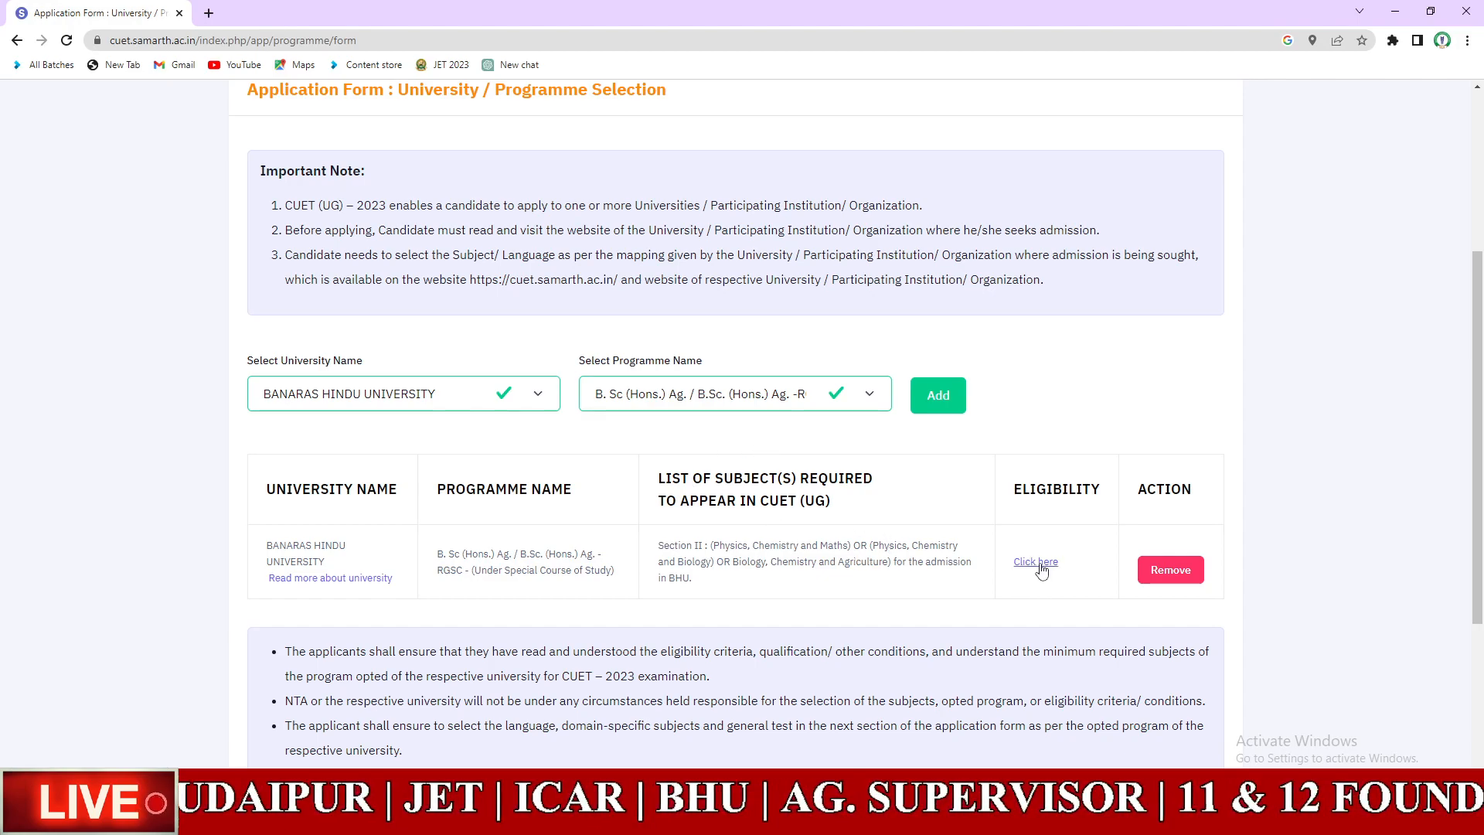
# - Pick Indian Council of Agricultural Research (ICAR) from the Select University Name list
pyautogui.click(364, 402)
pyautogui.scroll(-3, 408, 619)
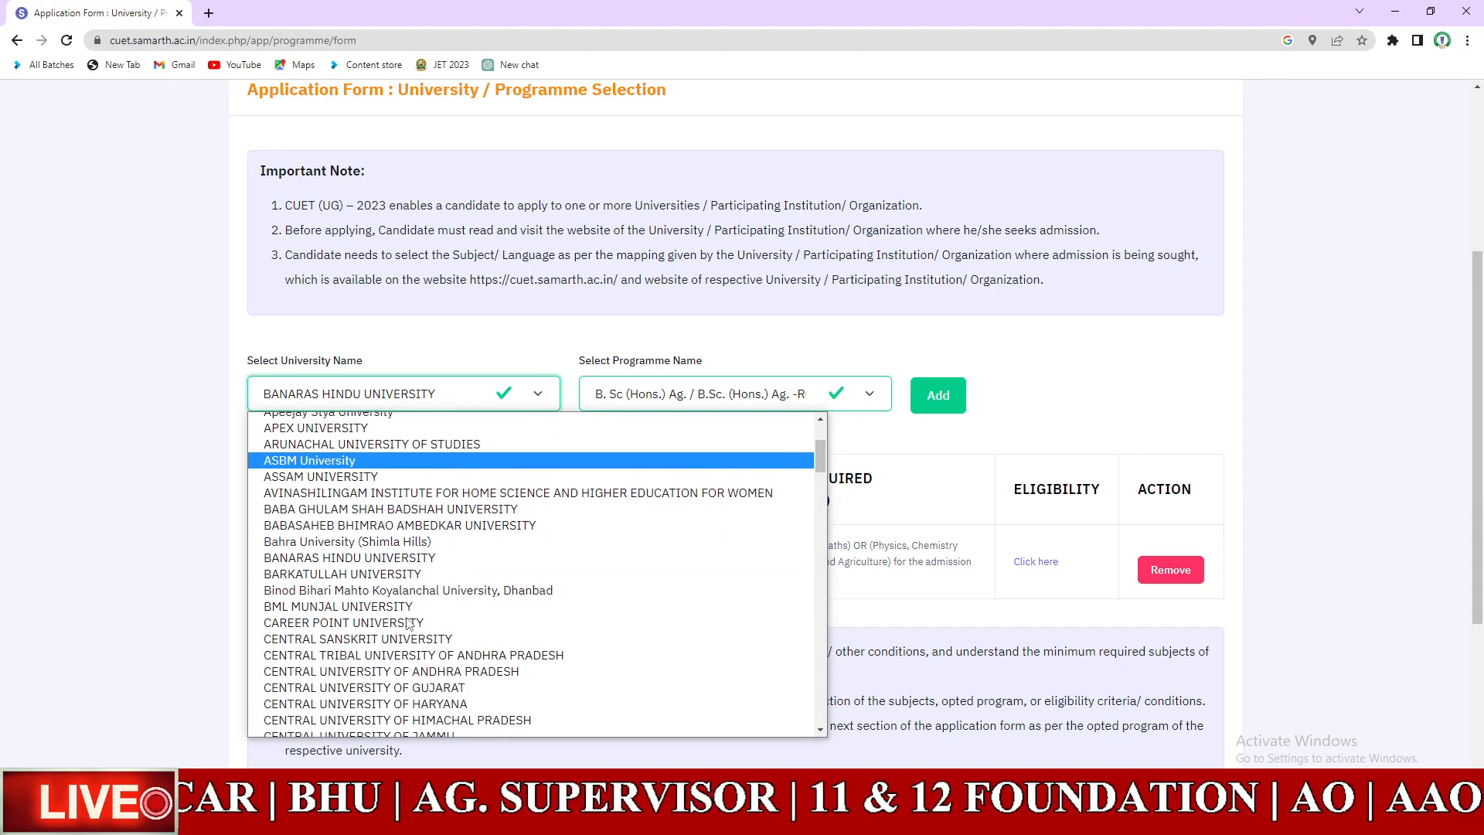
pyautogui.scroll(-7, 408, 623)
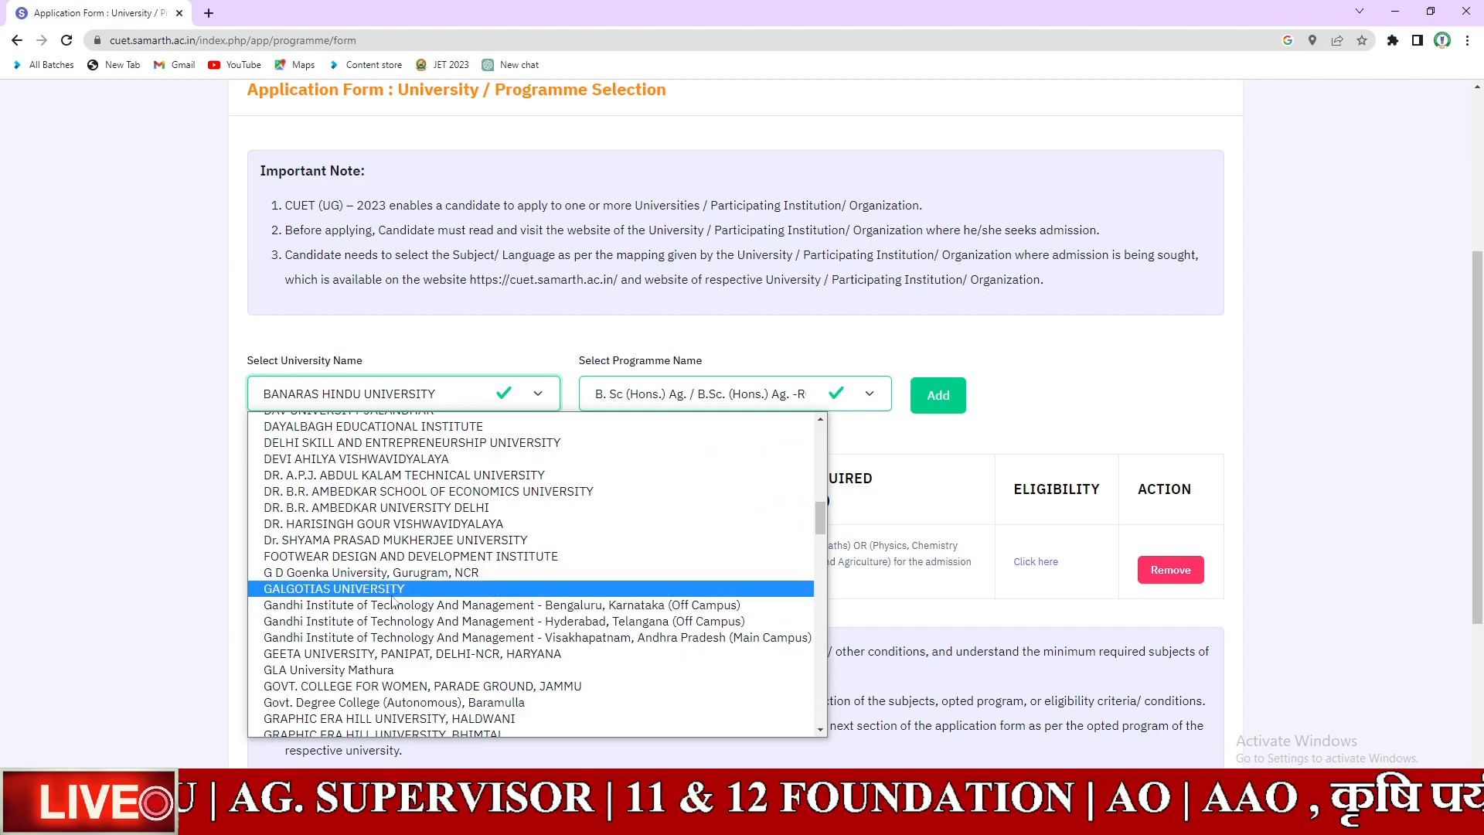
pyautogui.scroll(-10, 421, 625)
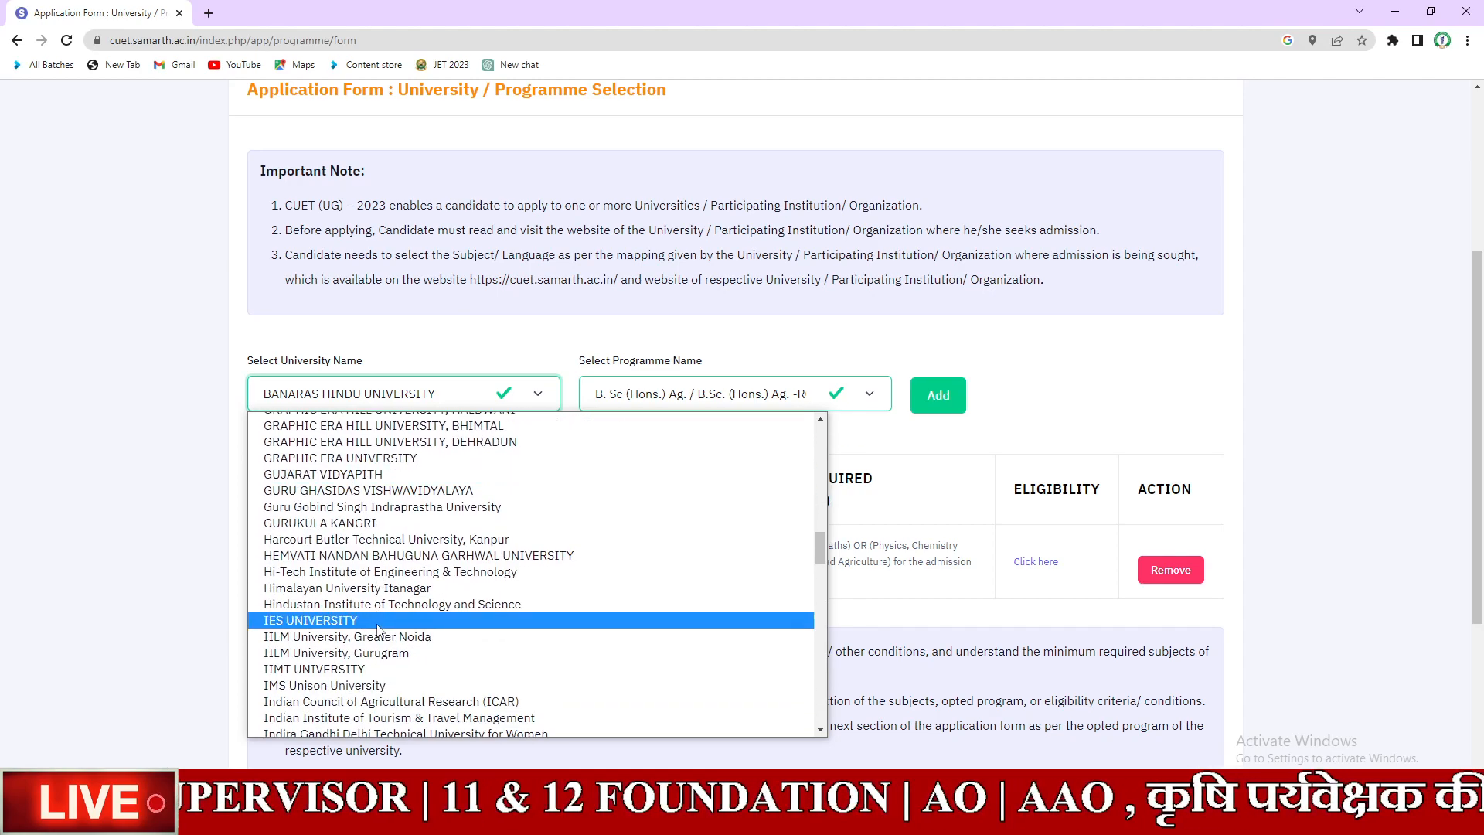
pyautogui.scroll(-10, 359, 582)
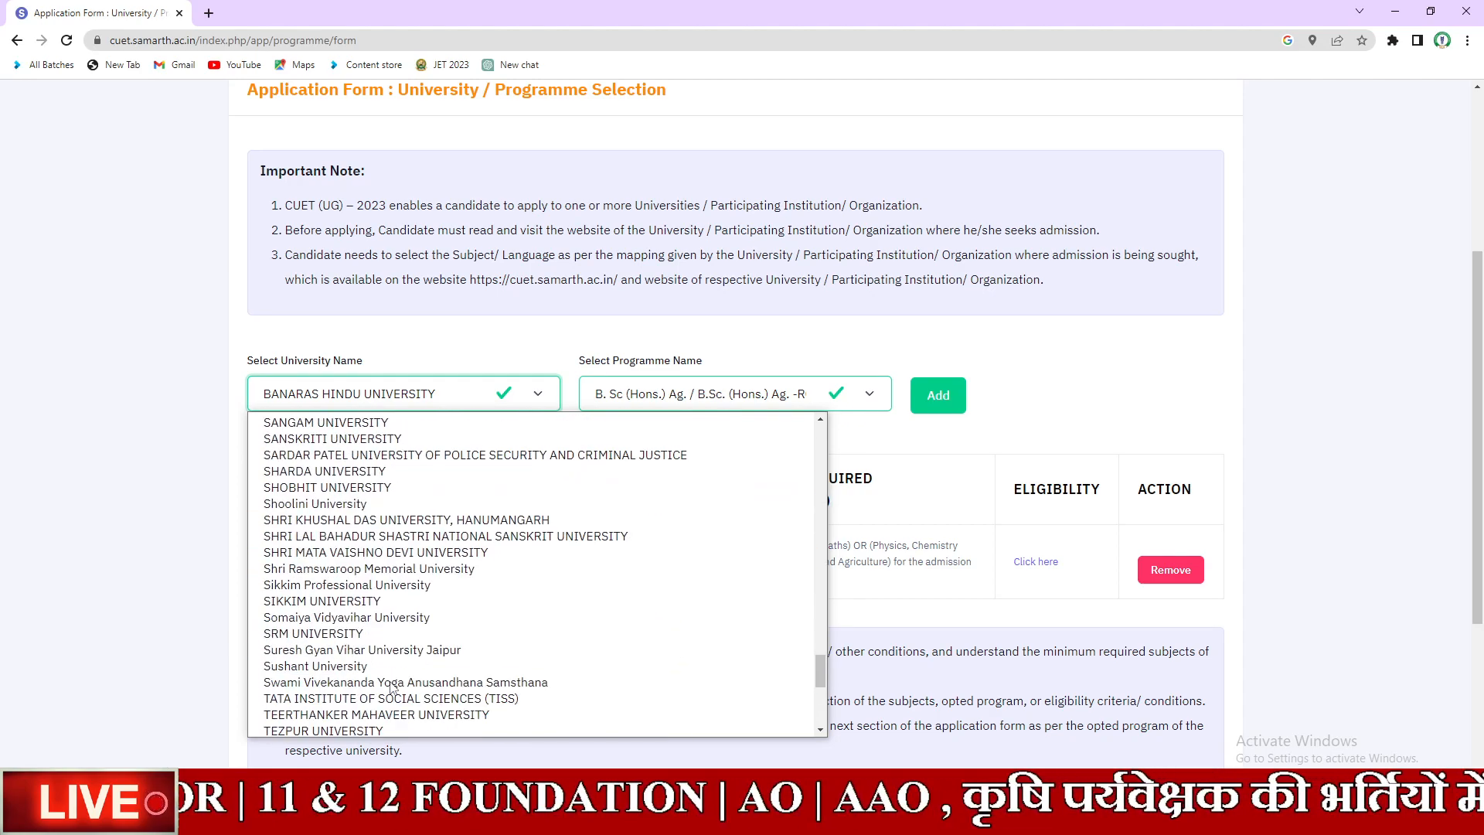
pyautogui.scroll(-3, 371, 633)
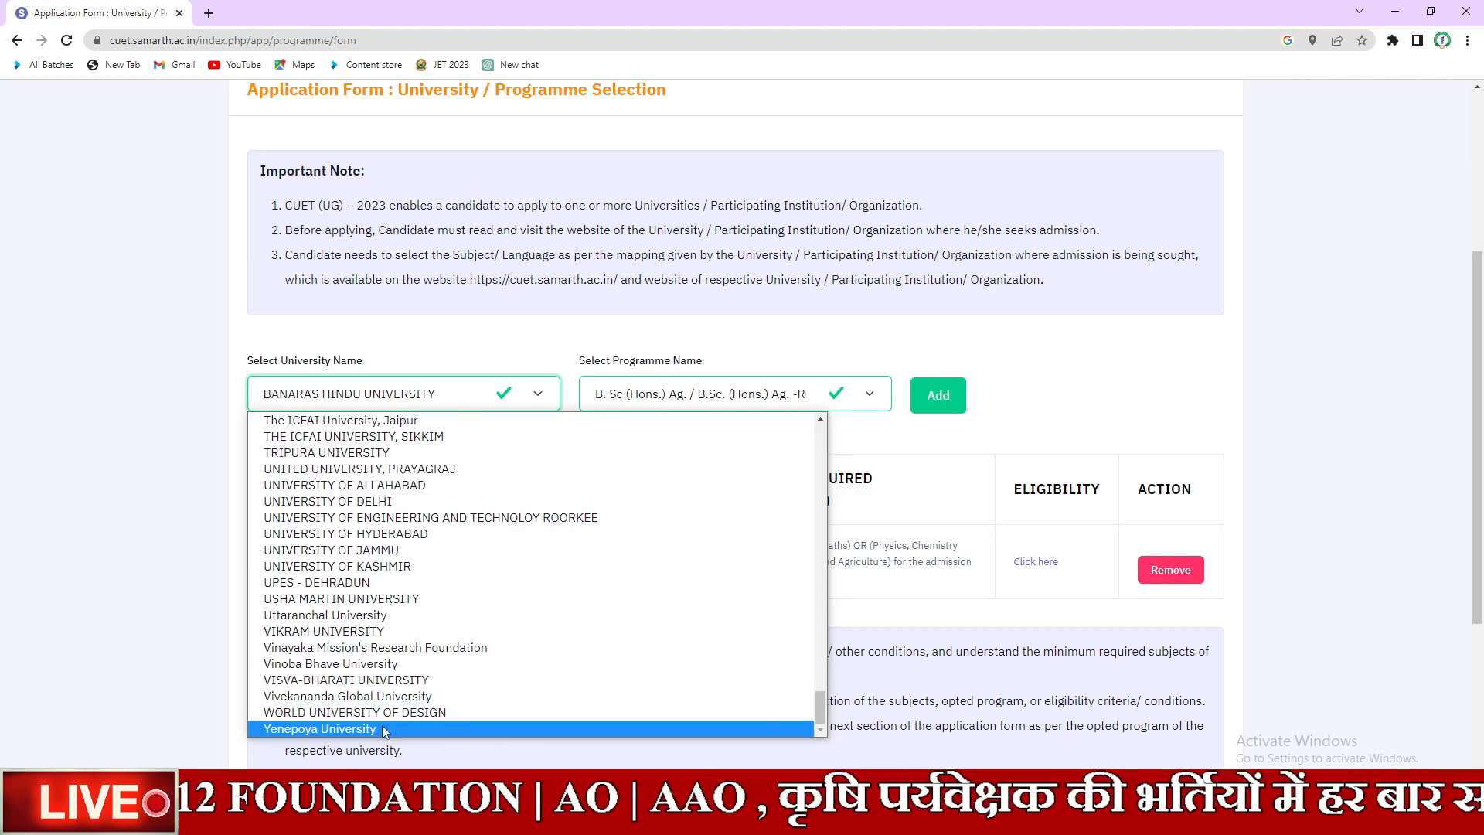
pyautogui.scroll(20, 394, 580)
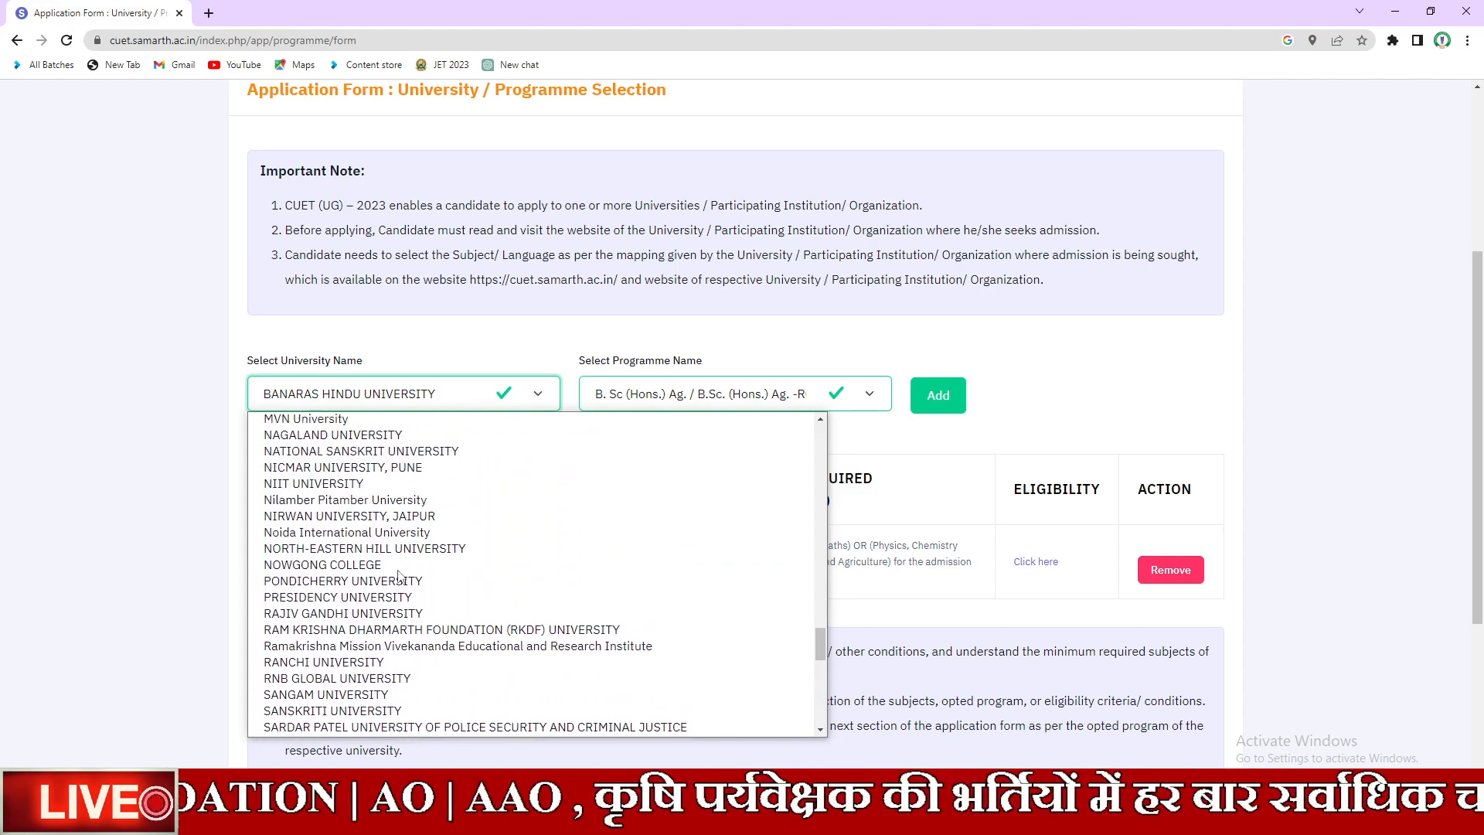
pyautogui.scroll(8, 400, 576)
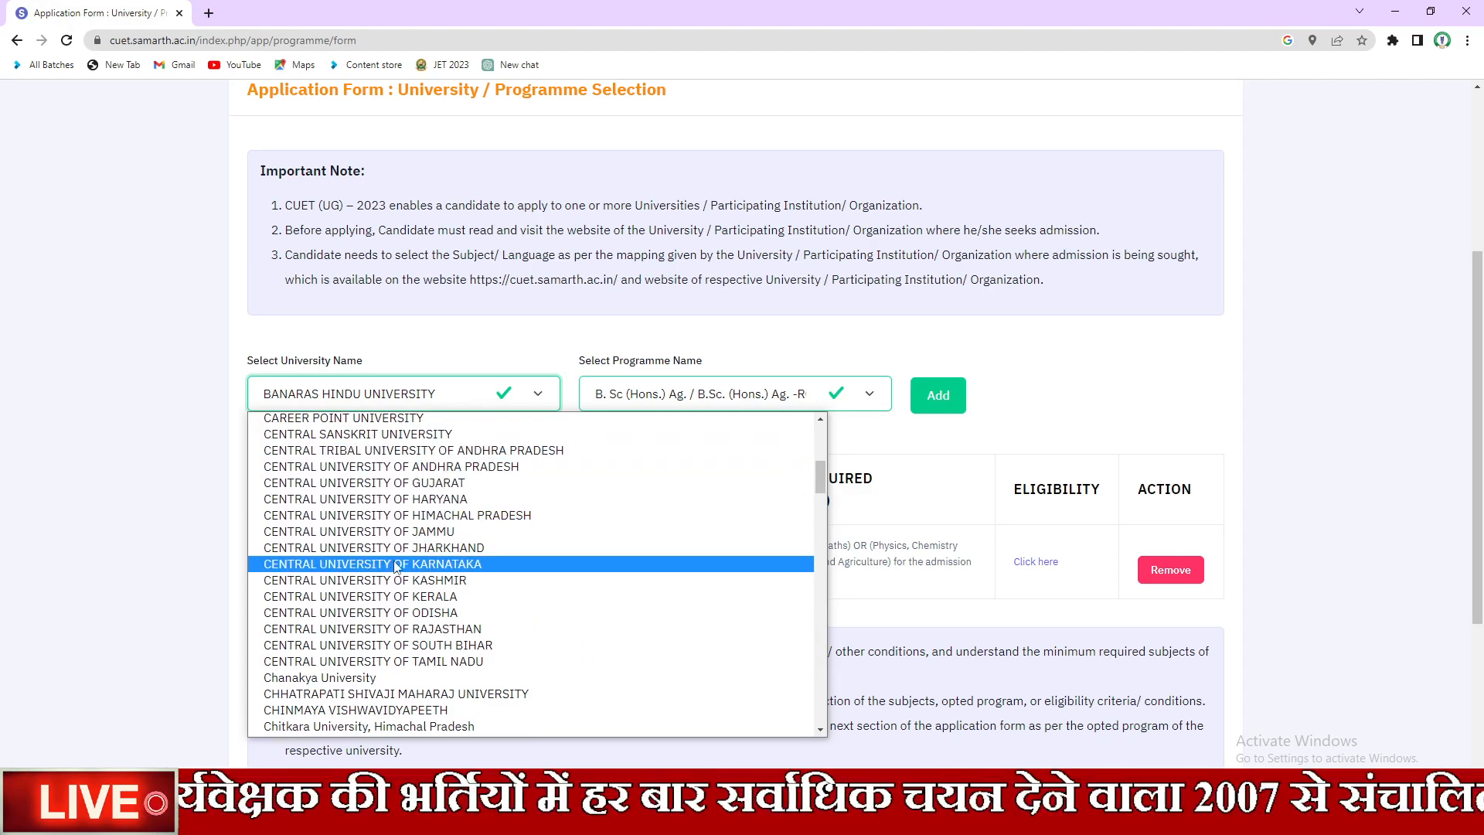
pyautogui.scroll(-2, 438, 656)
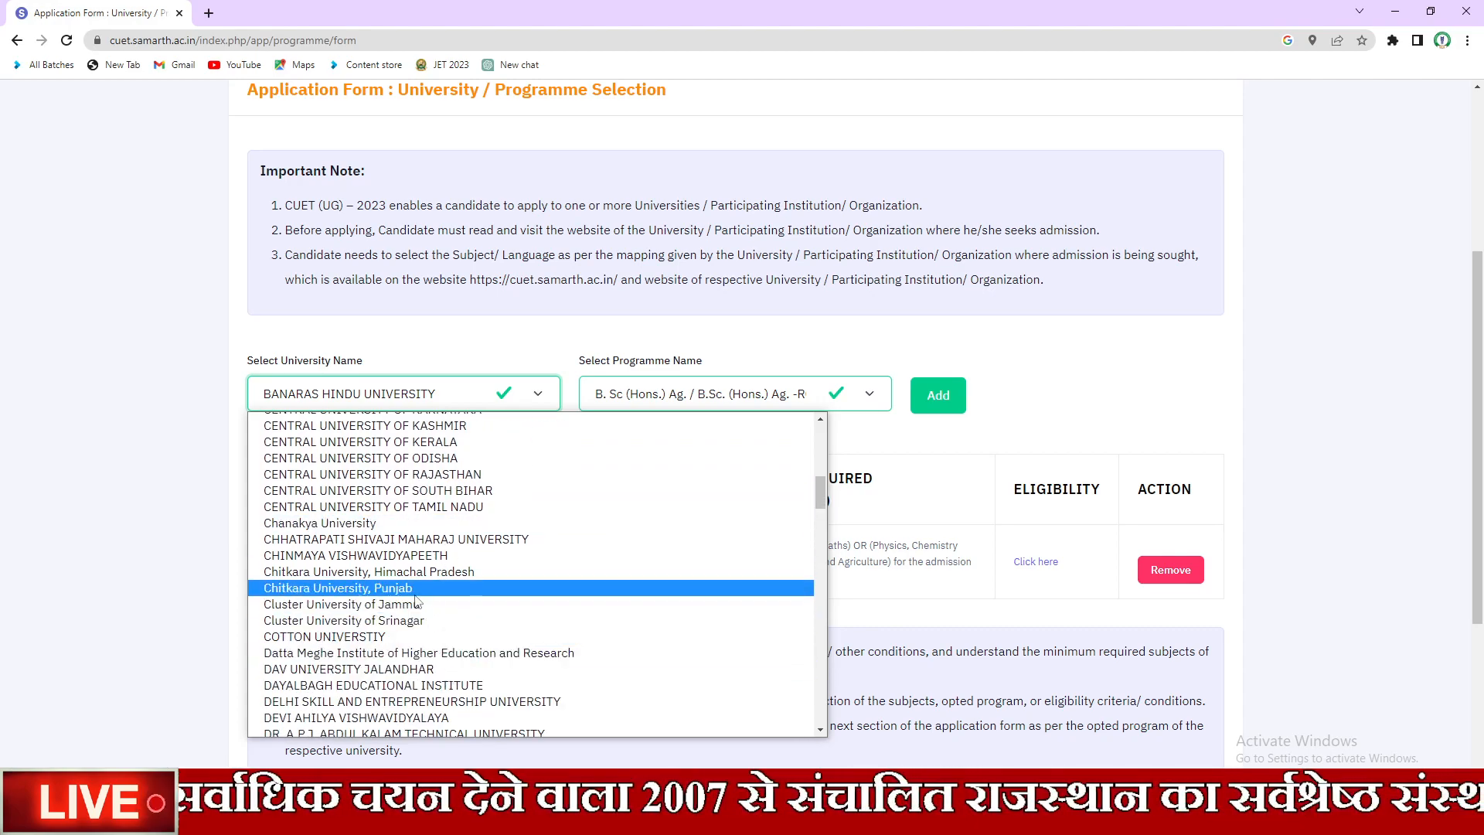
pyautogui.scroll(-4, 410, 611)
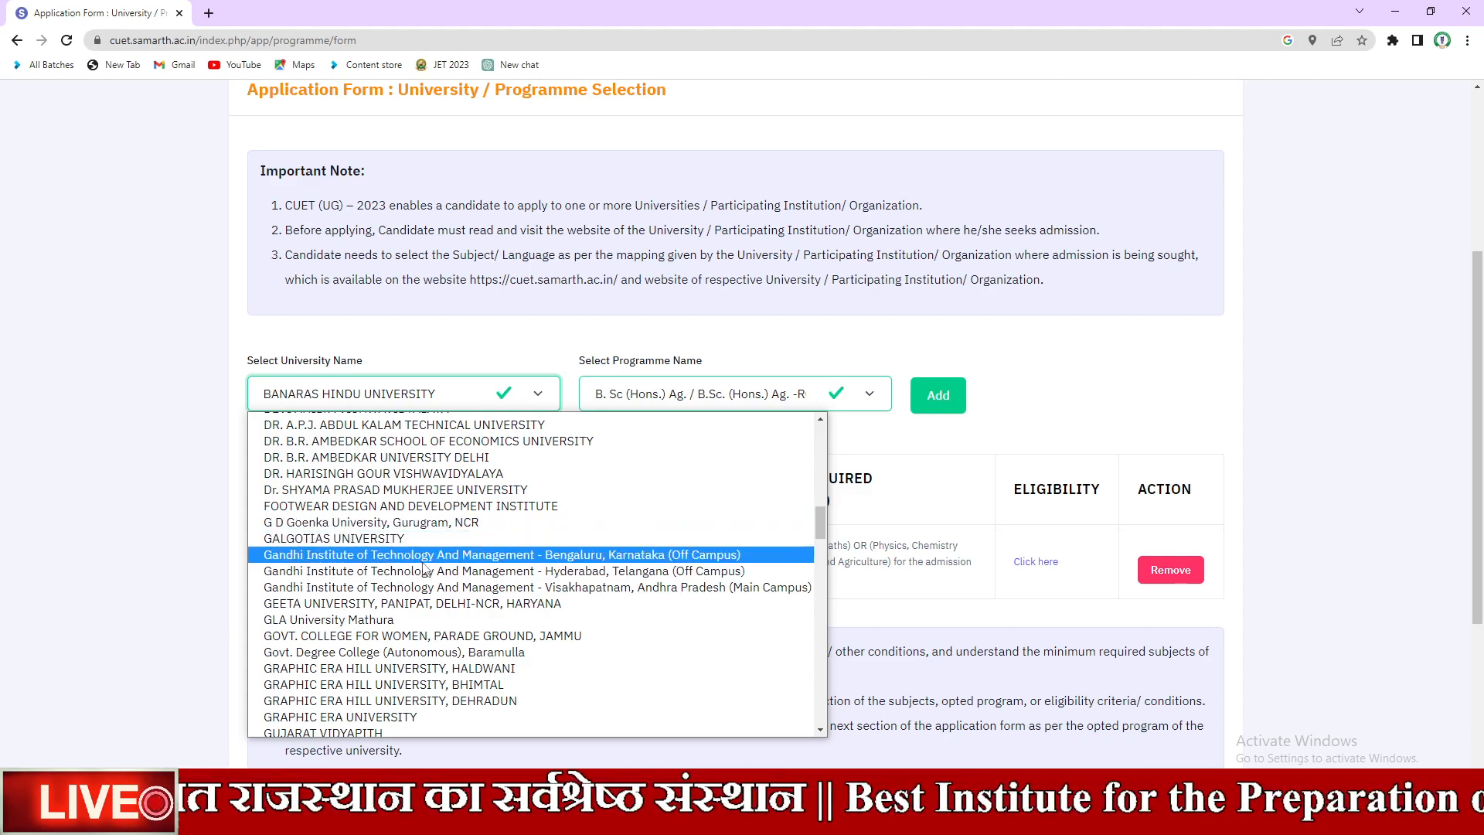
pyautogui.scroll(-2, 425, 570)
pyautogui.scroll(-2, 387, 649)
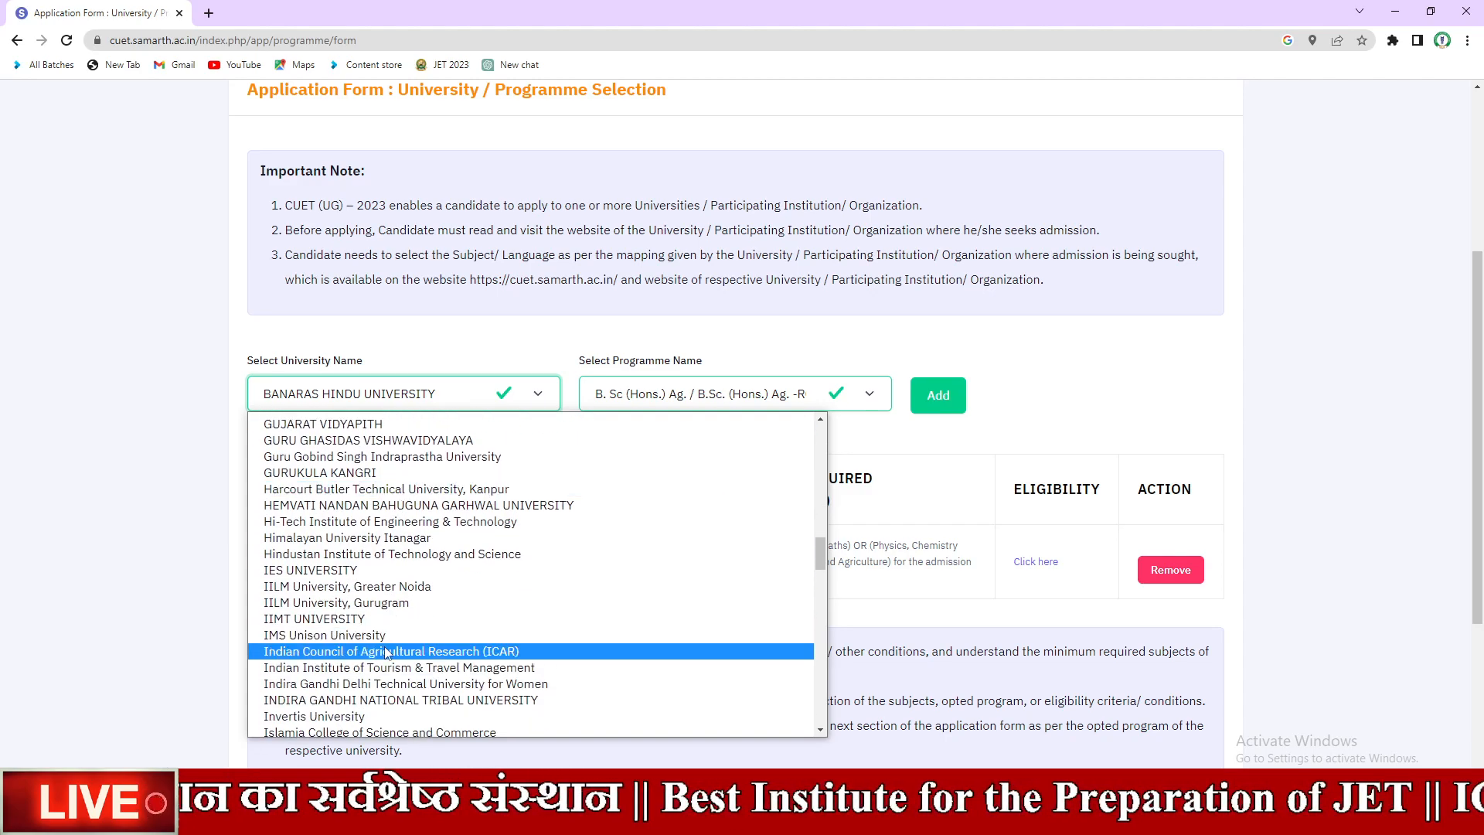
pyautogui.click(387, 652)
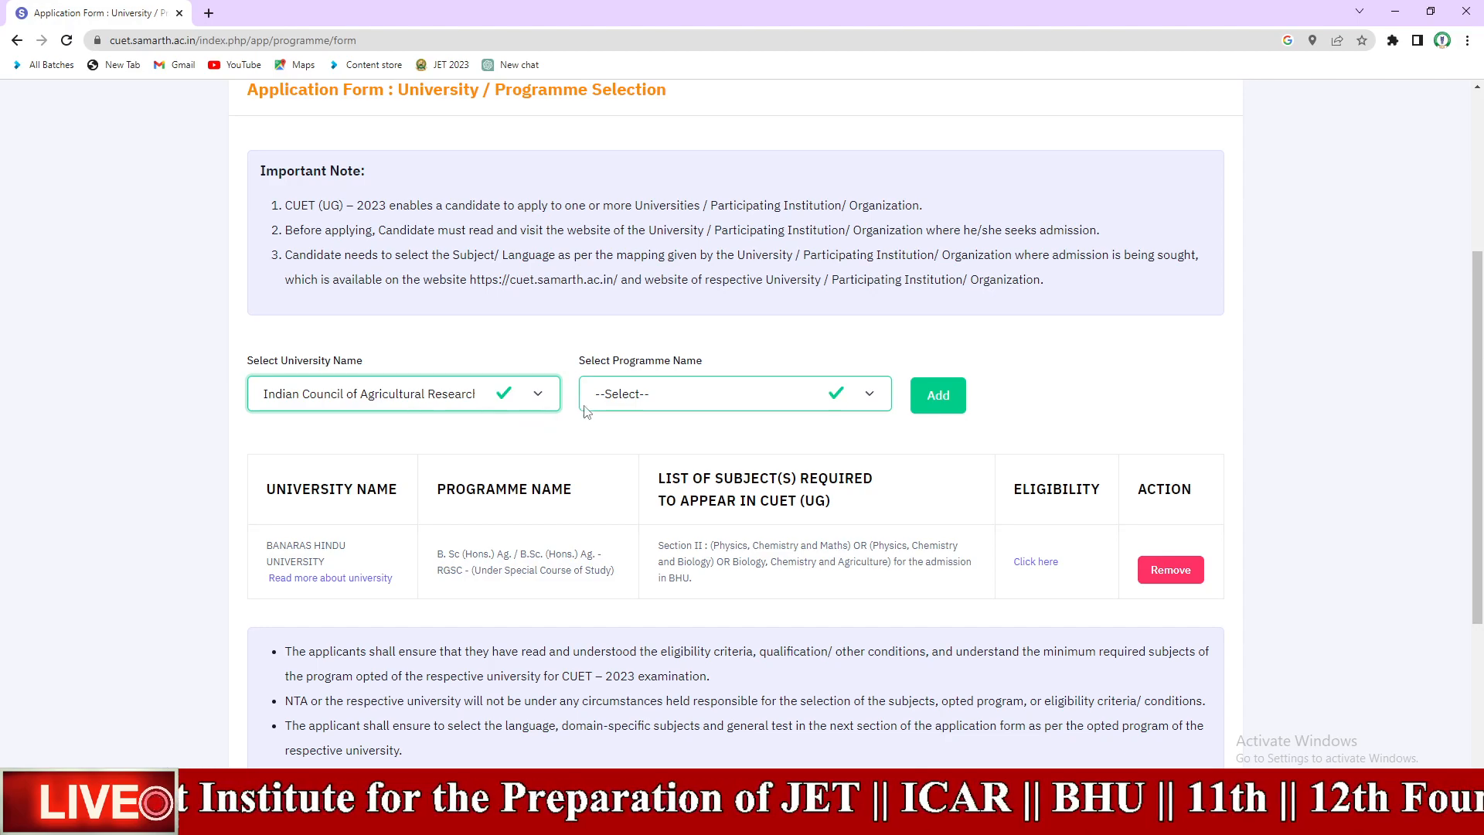
# - Add ICAR's B.Sc.(Hons.) Agriculture, Horticulture and Forestry programmes to the table
pyautogui.click(628, 400)
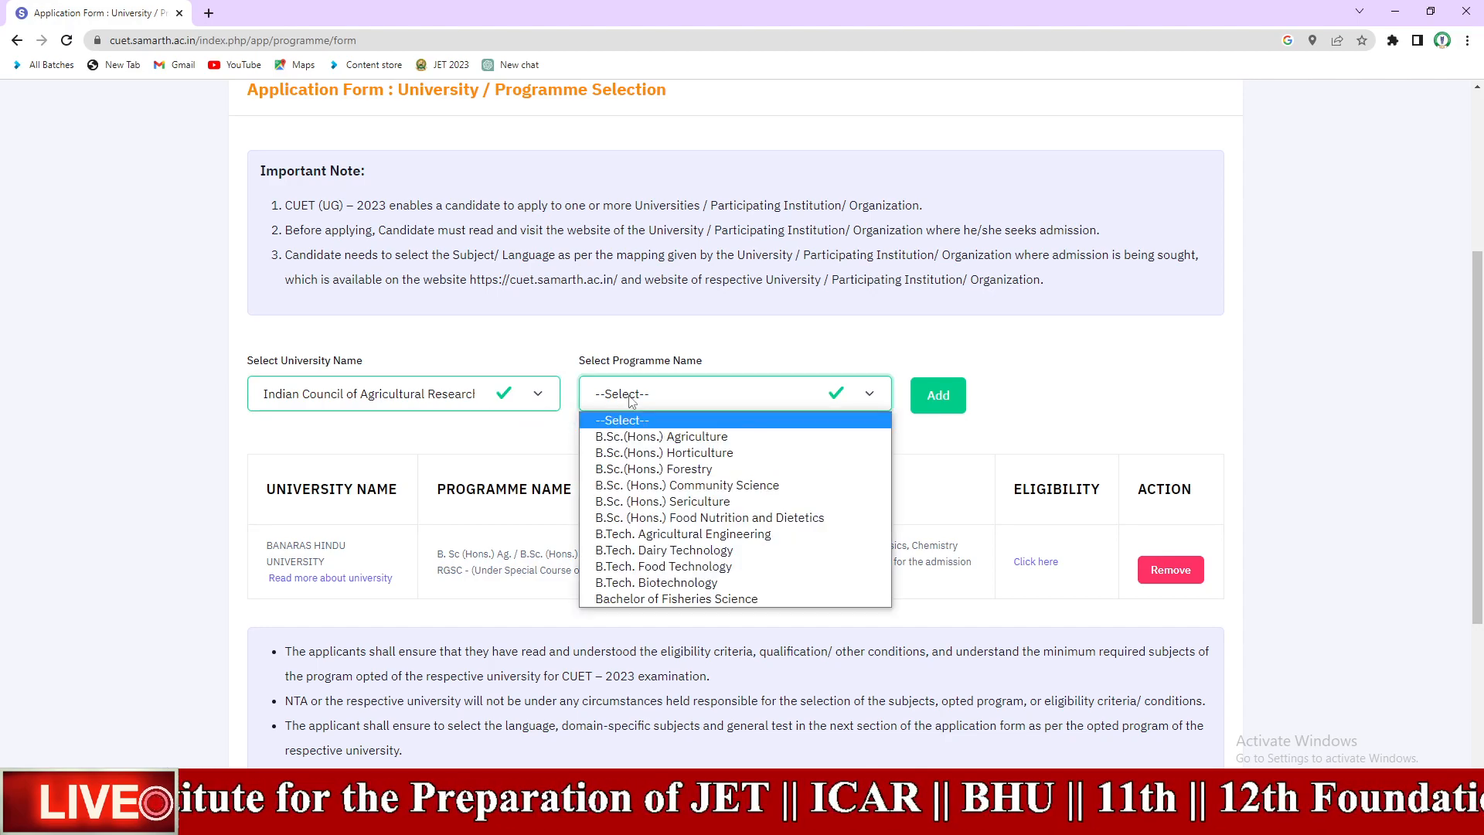
pyautogui.click(640, 438)
pyautogui.click(928, 403)
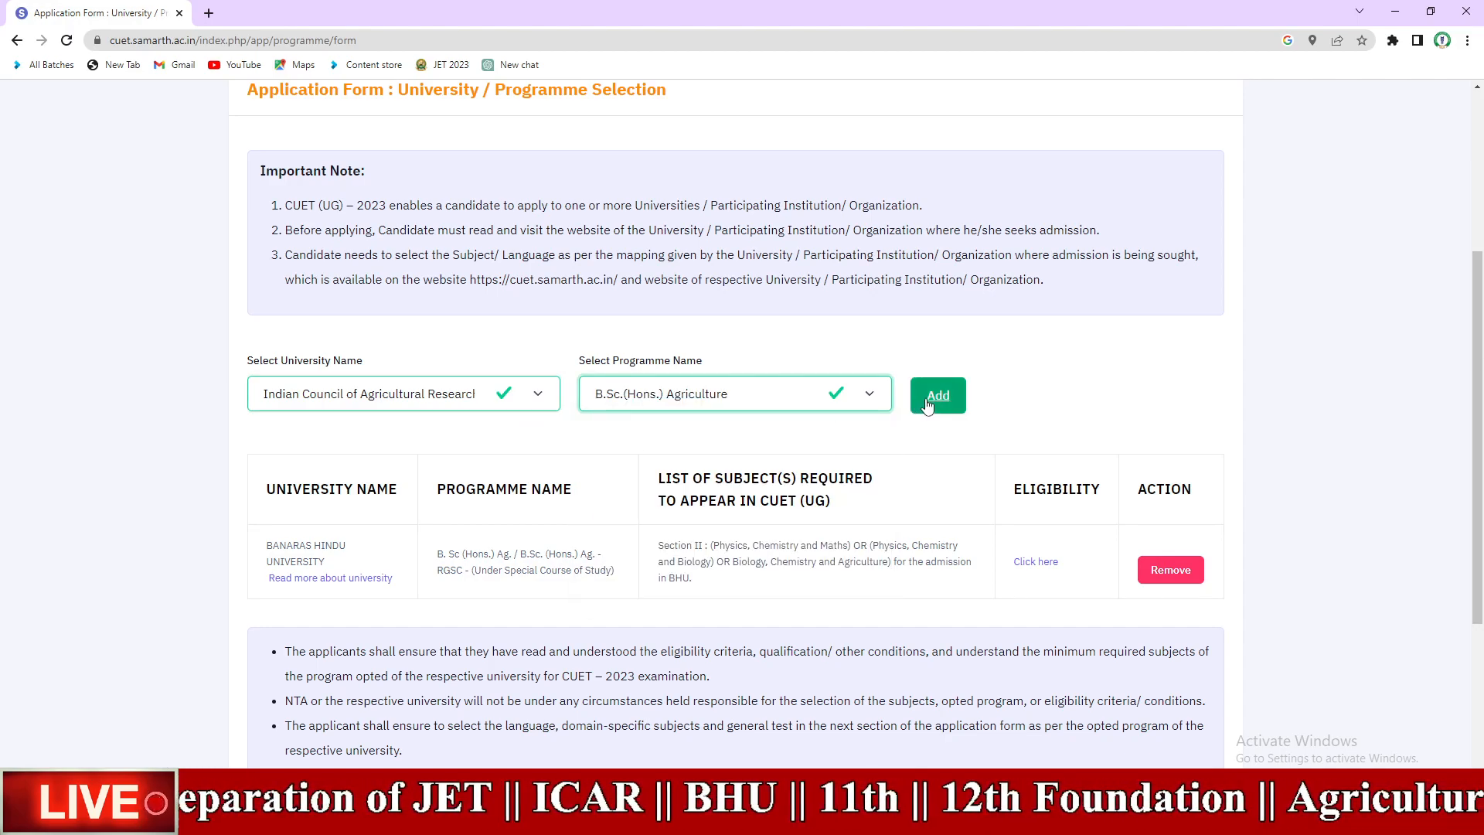
pyautogui.click(698, 395)
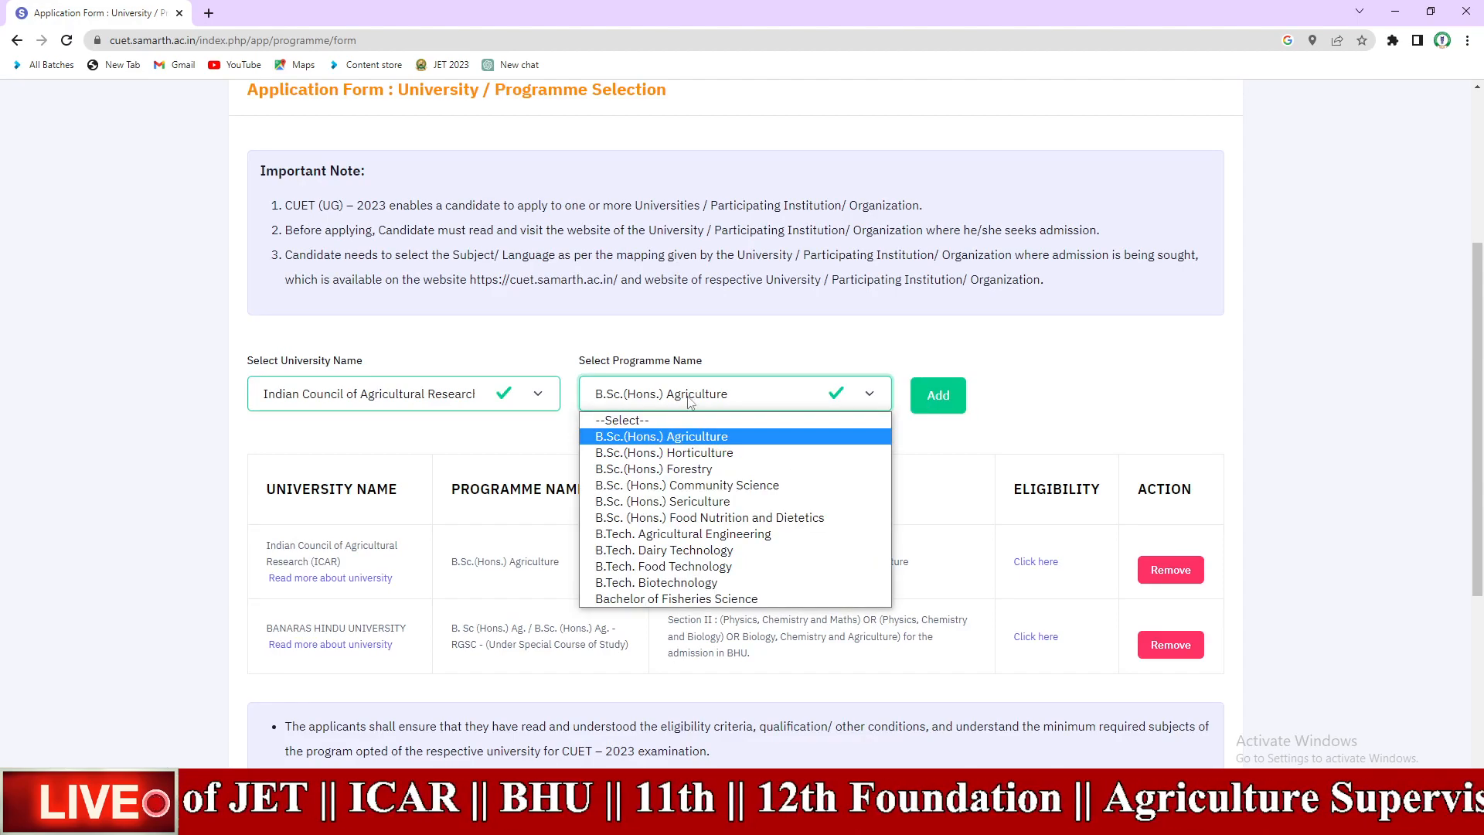
pyautogui.click(675, 459)
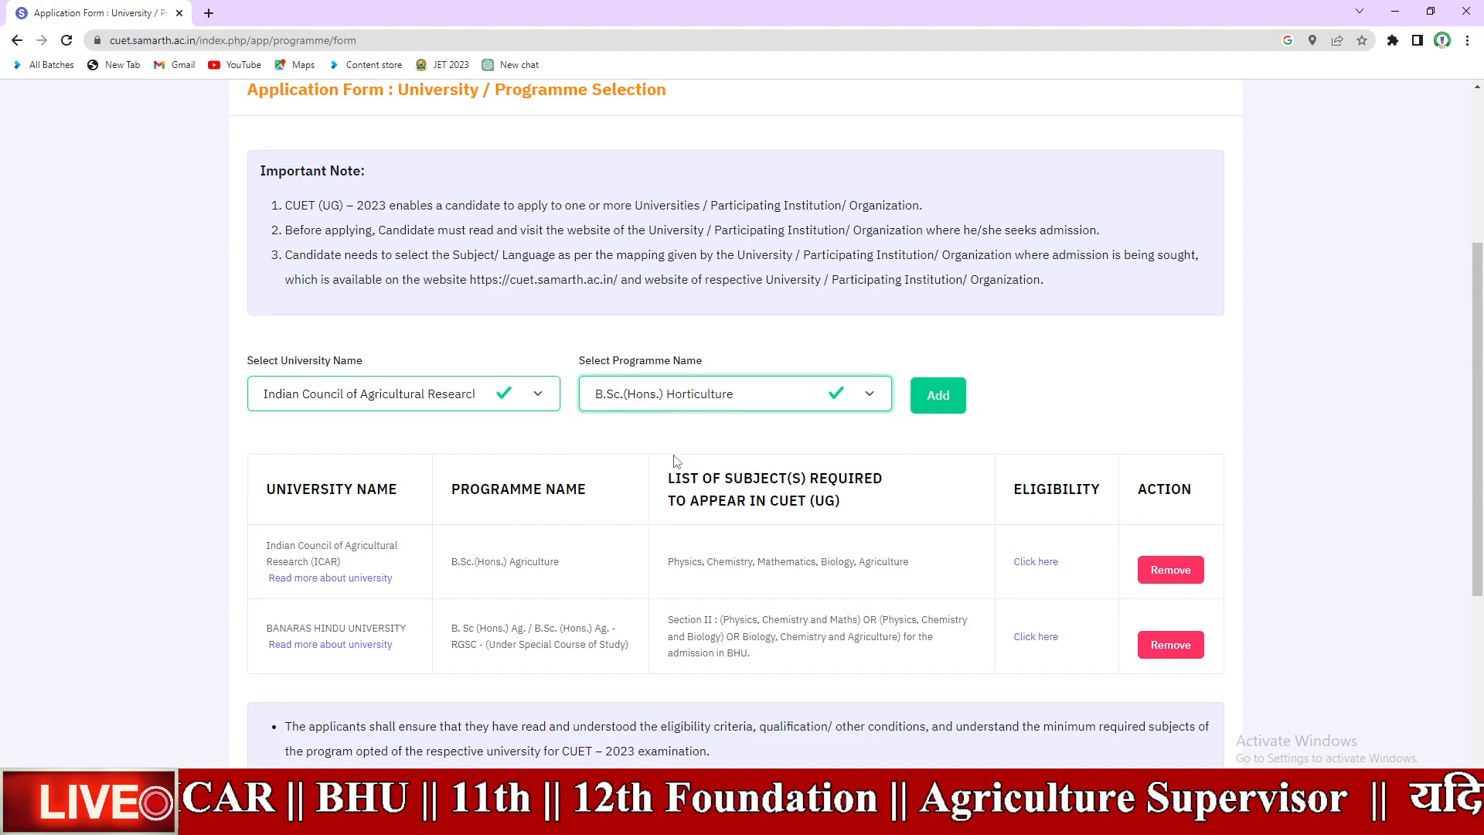
pyautogui.click(924, 402)
pyautogui.click(735, 401)
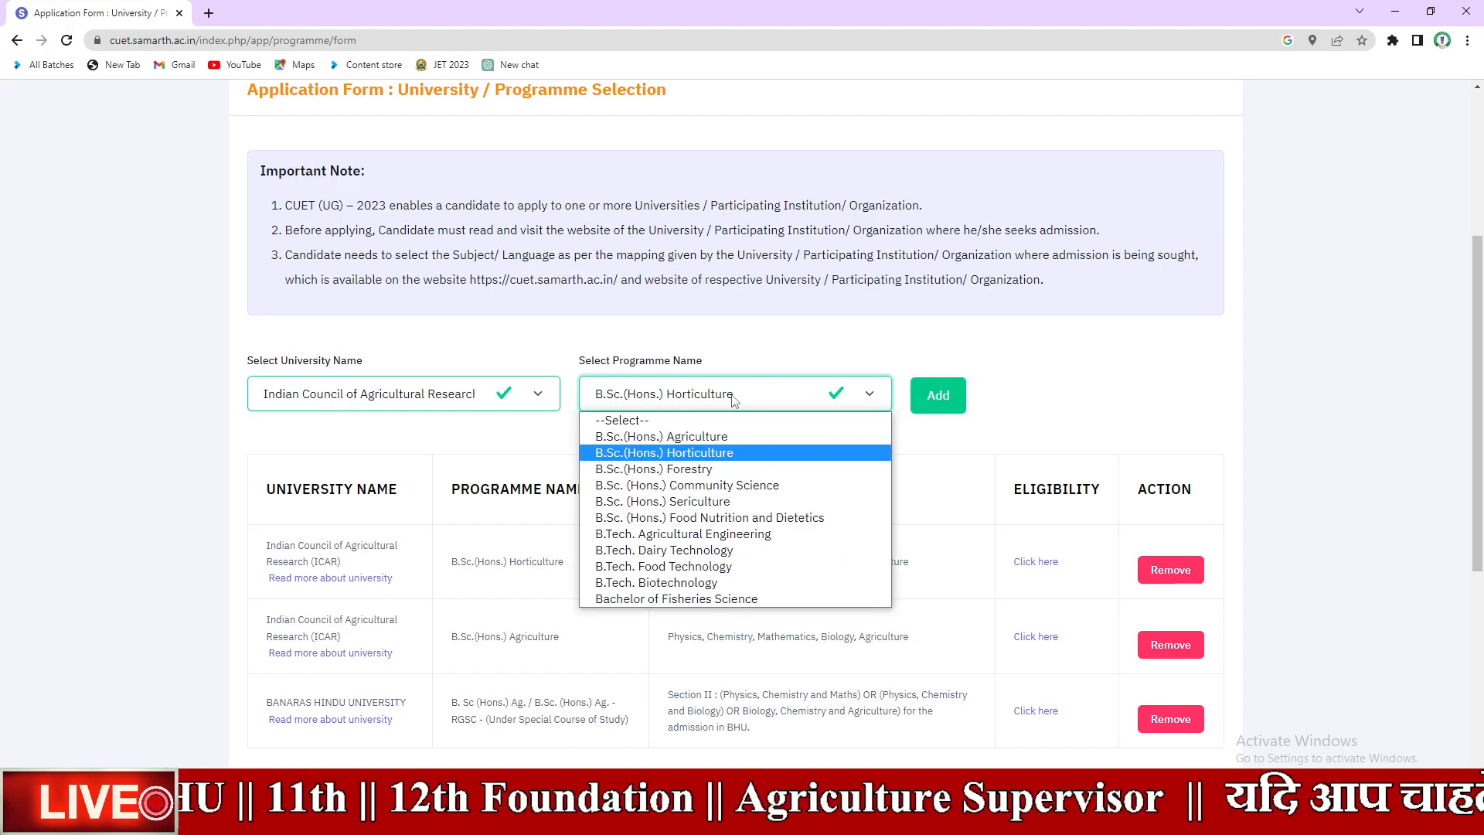
pyautogui.click(683, 469)
pyautogui.click(931, 402)
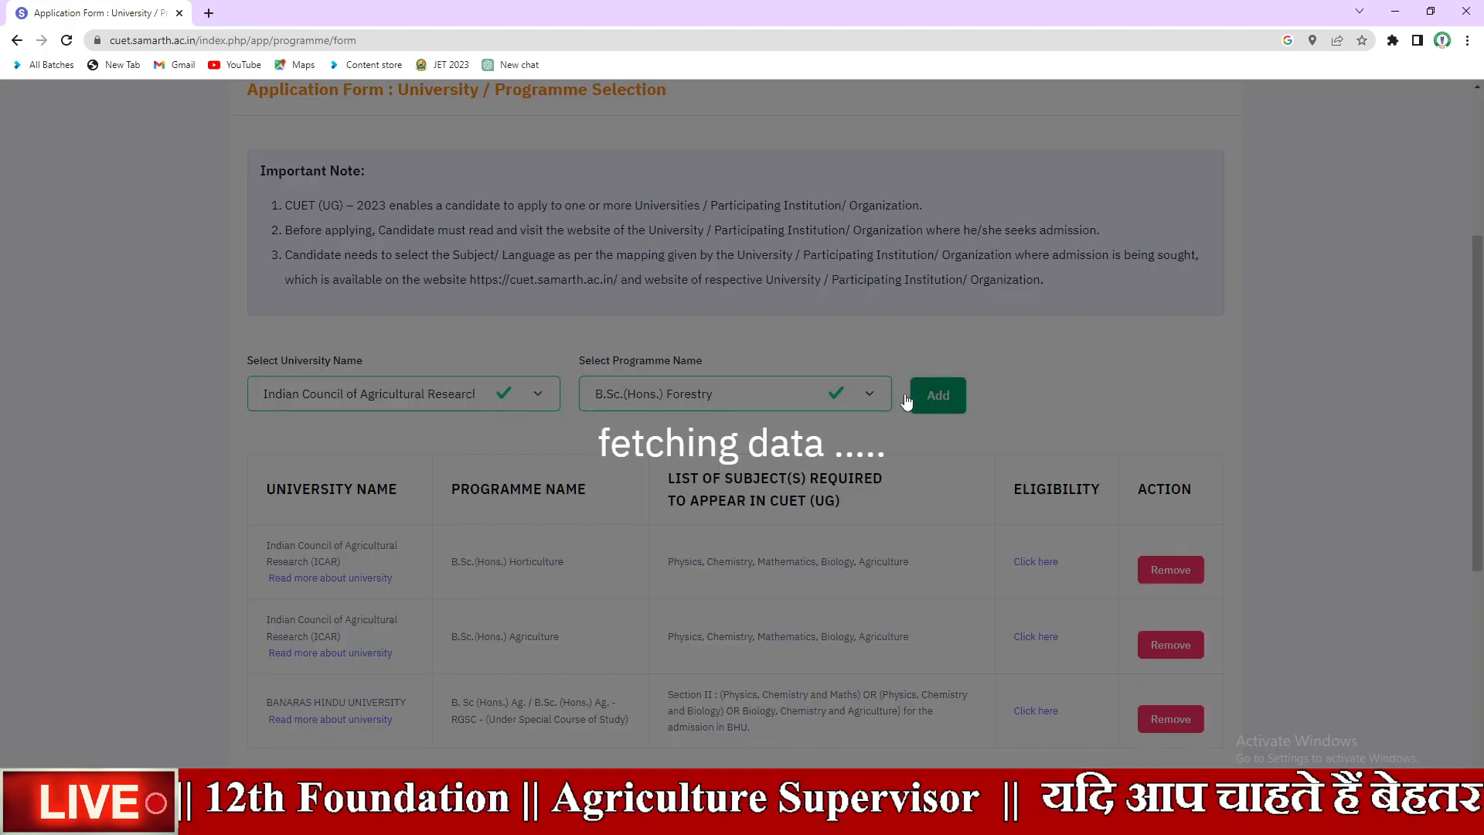
# - Add ICAR's B.Sc. (Hons.) Community Science, Sericulture, and Food Nutrition and Dietetics programmes
pyautogui.click(722, 397)
pyautogui.click(692, 487)
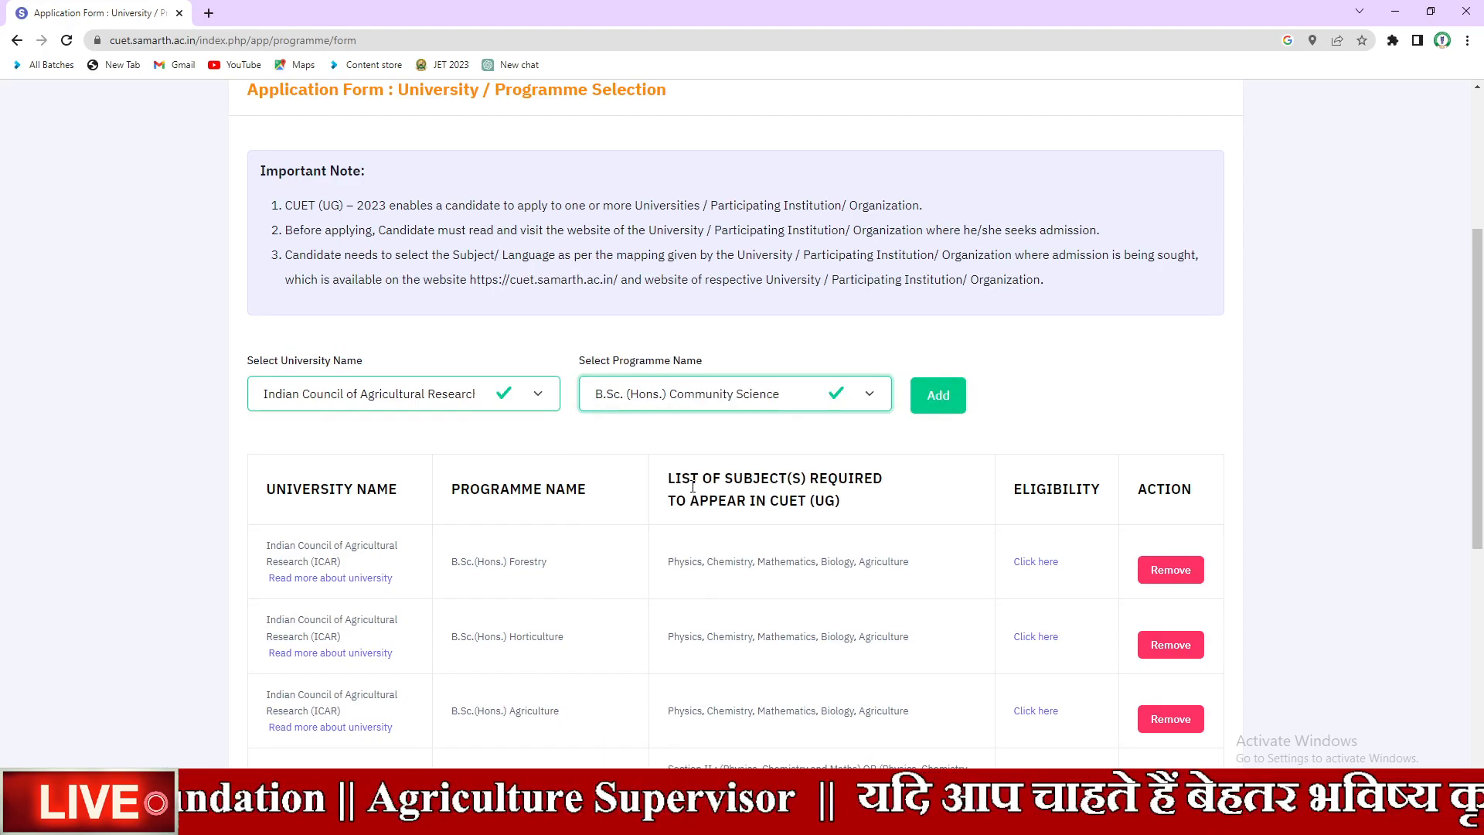
pyautogui.click(916, 402)
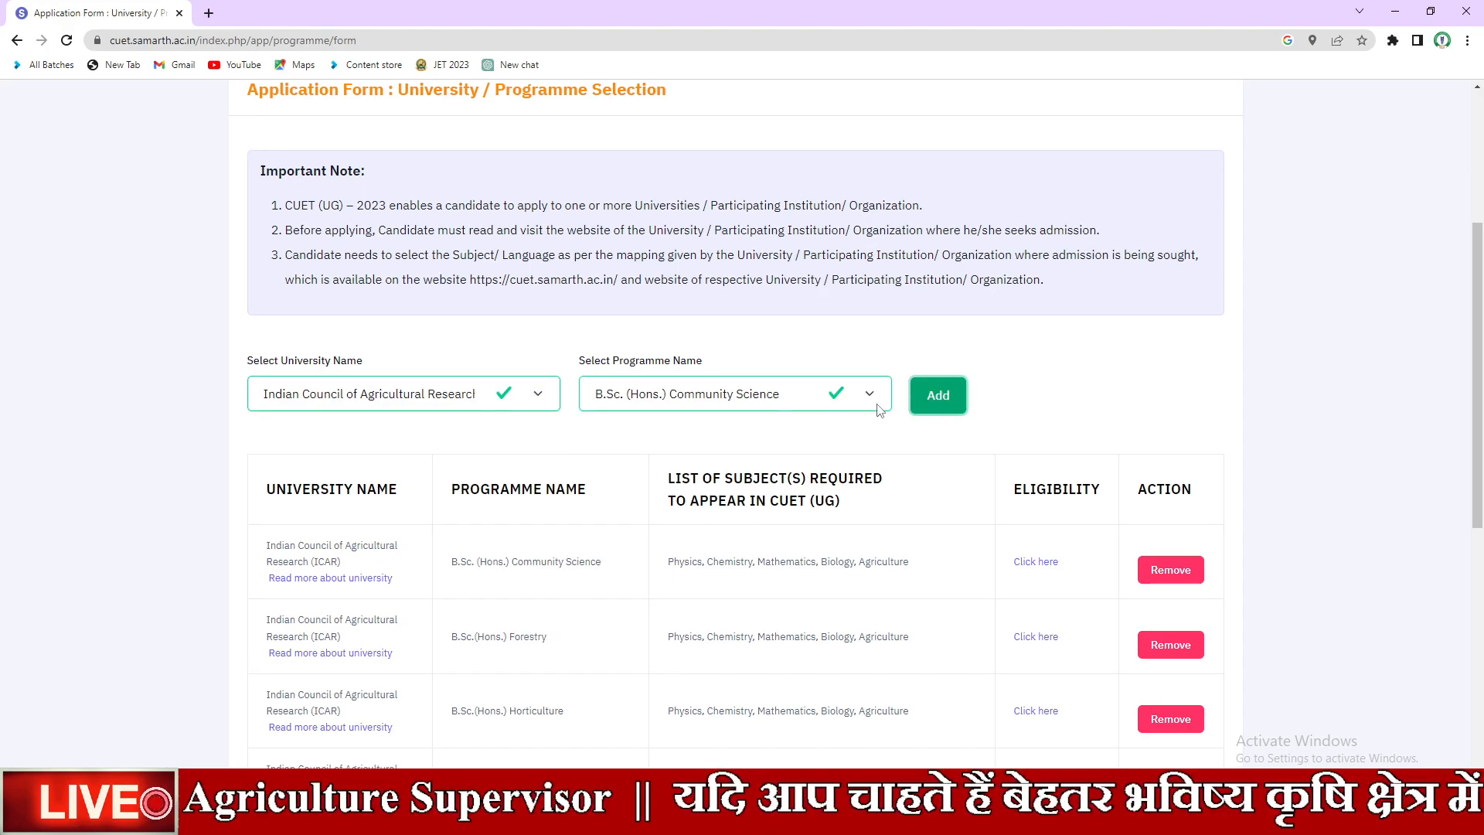
pyautogui.click(750, 398)
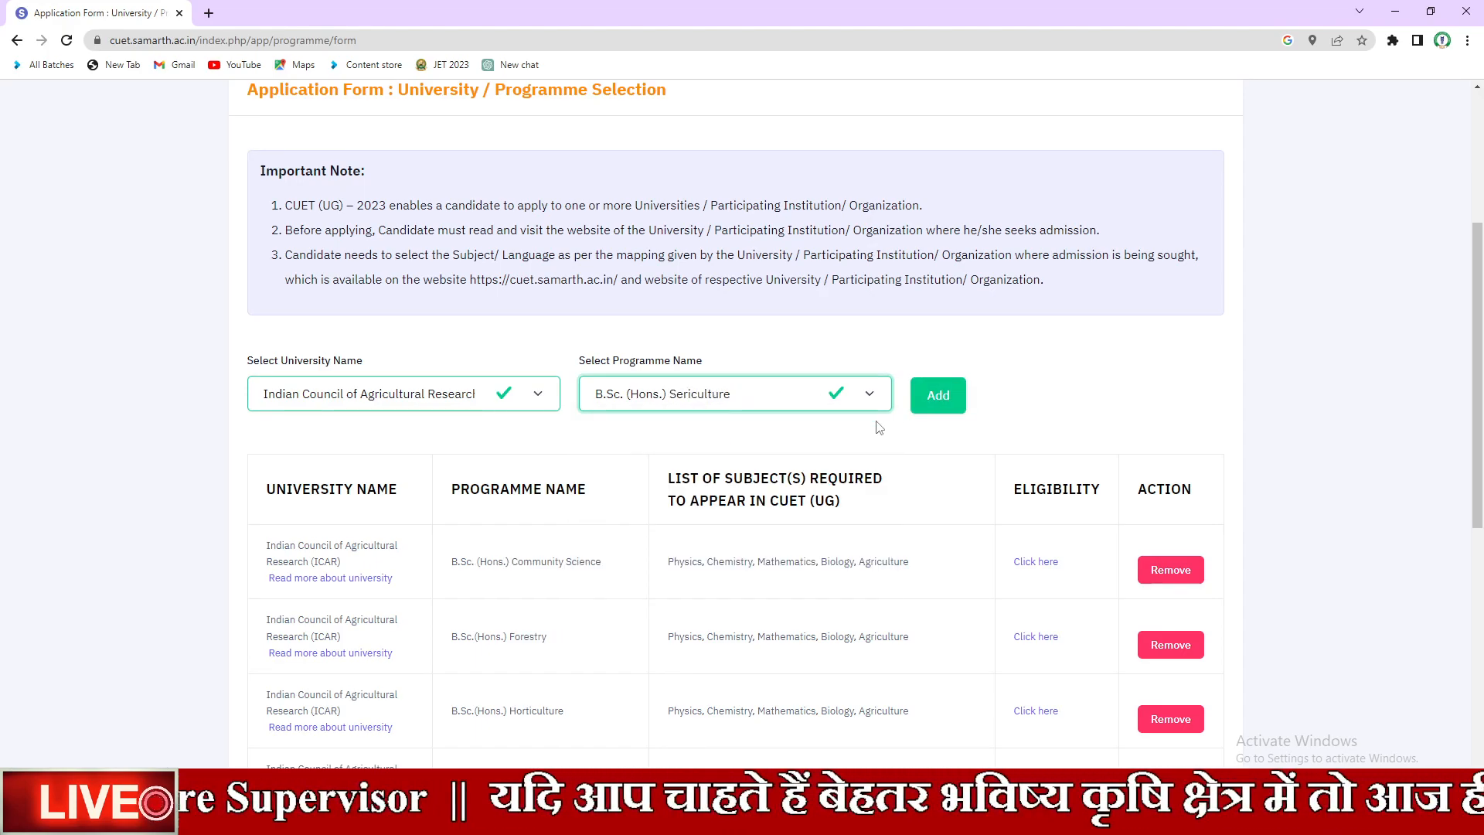
pyautogui.click(696, 502)
pyautogui.click(926, 399)
pyautogui.click(734, 396)
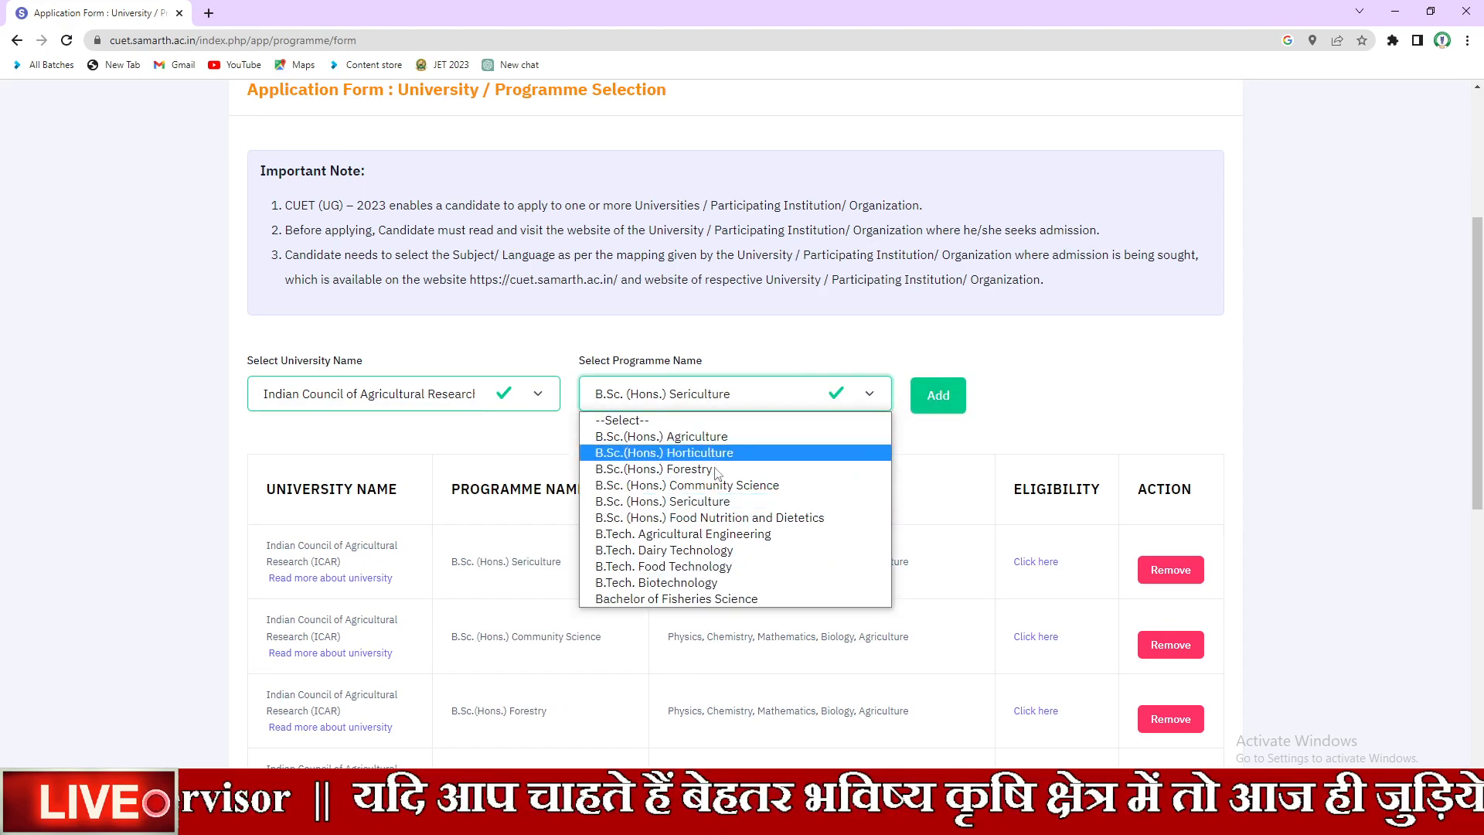
pyautogui.click(696, 513)
pyautogui.click(937, 397)
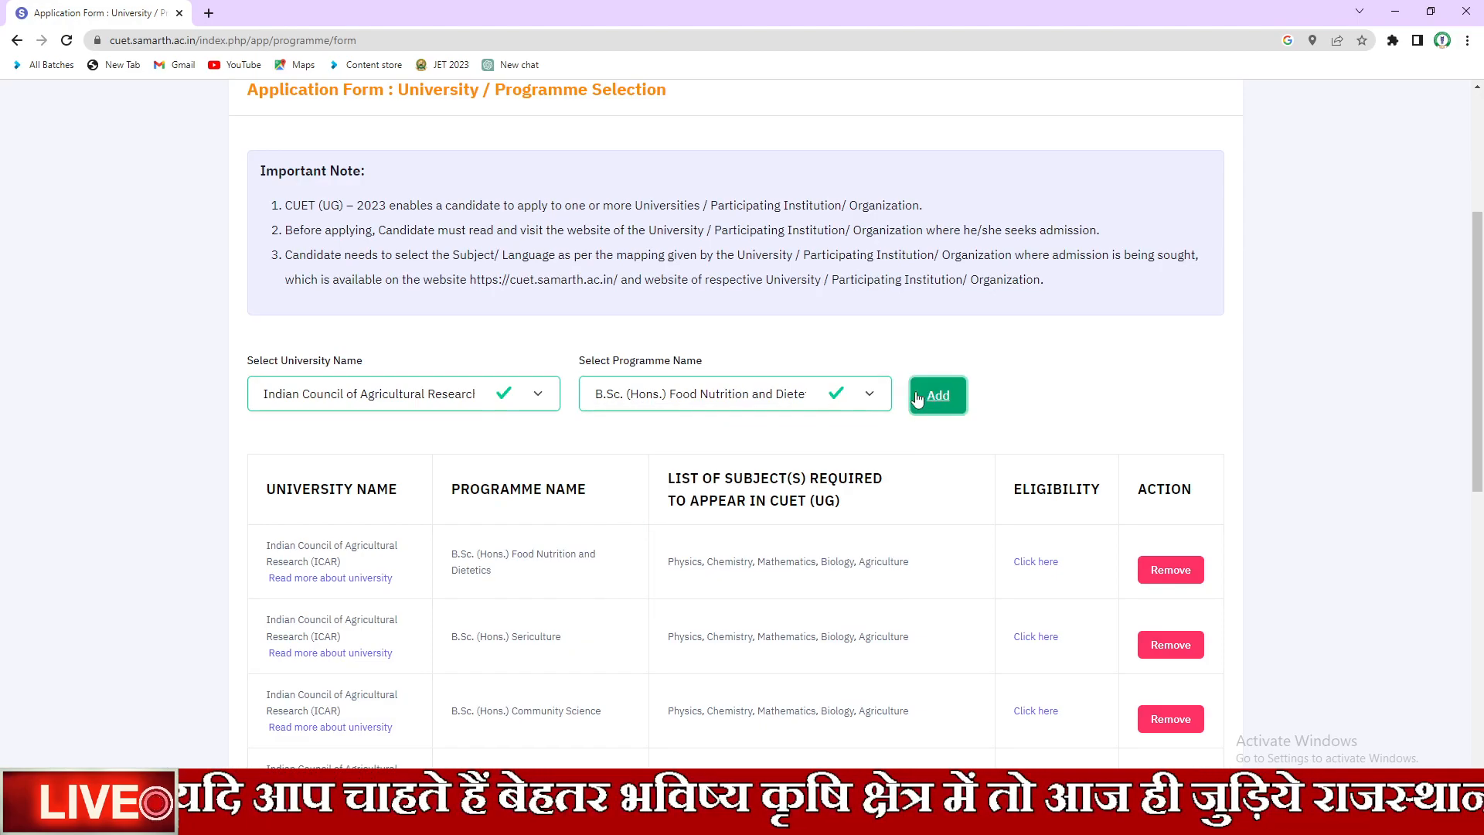
# - Add Bachelor of Fisheries Science, then scroll down to the Preview button
pyautogui.click(773, 396)
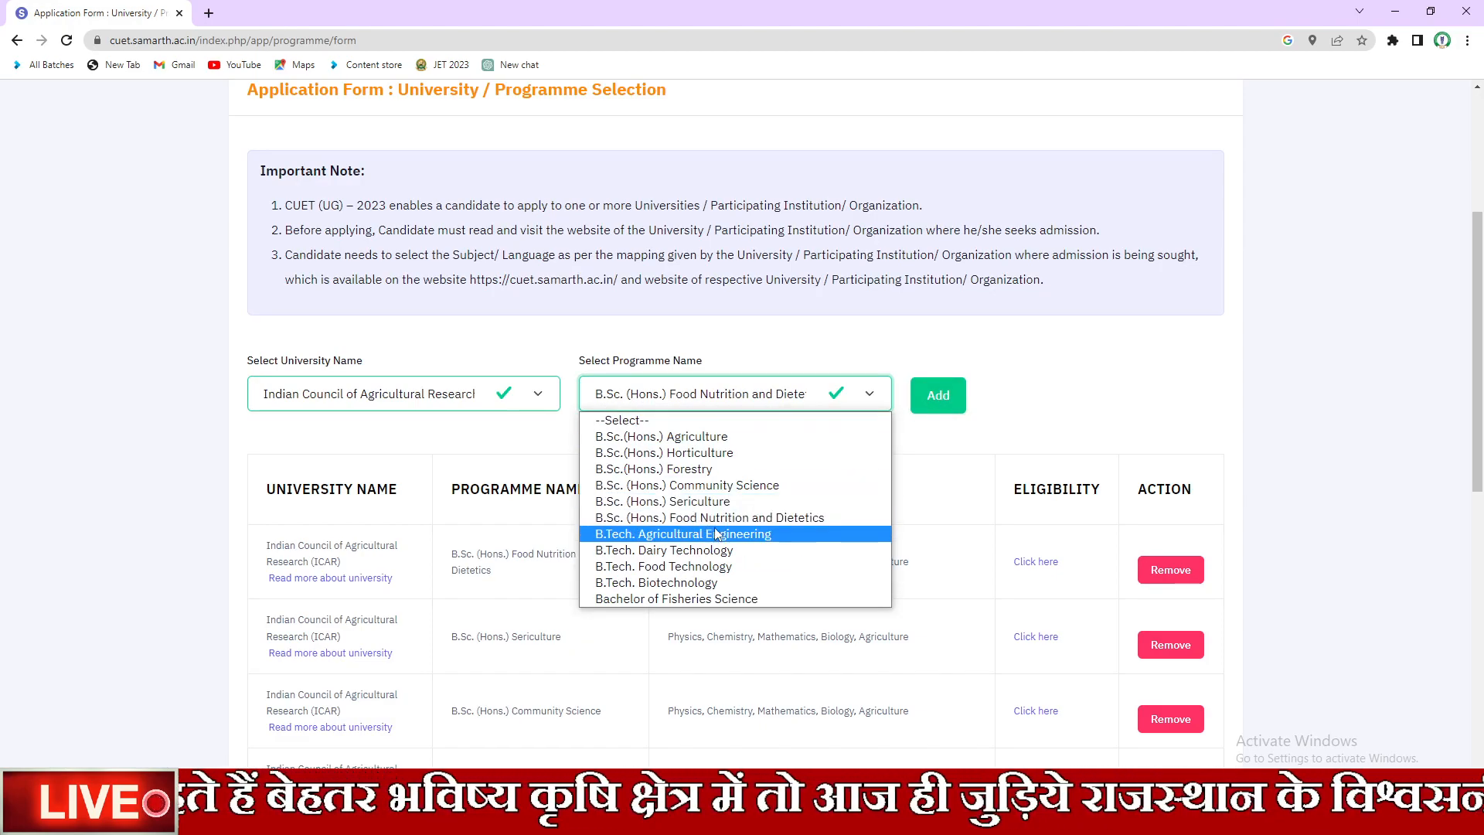
pyautogui.click(711, 599)
pyautogui.click(930, 396)
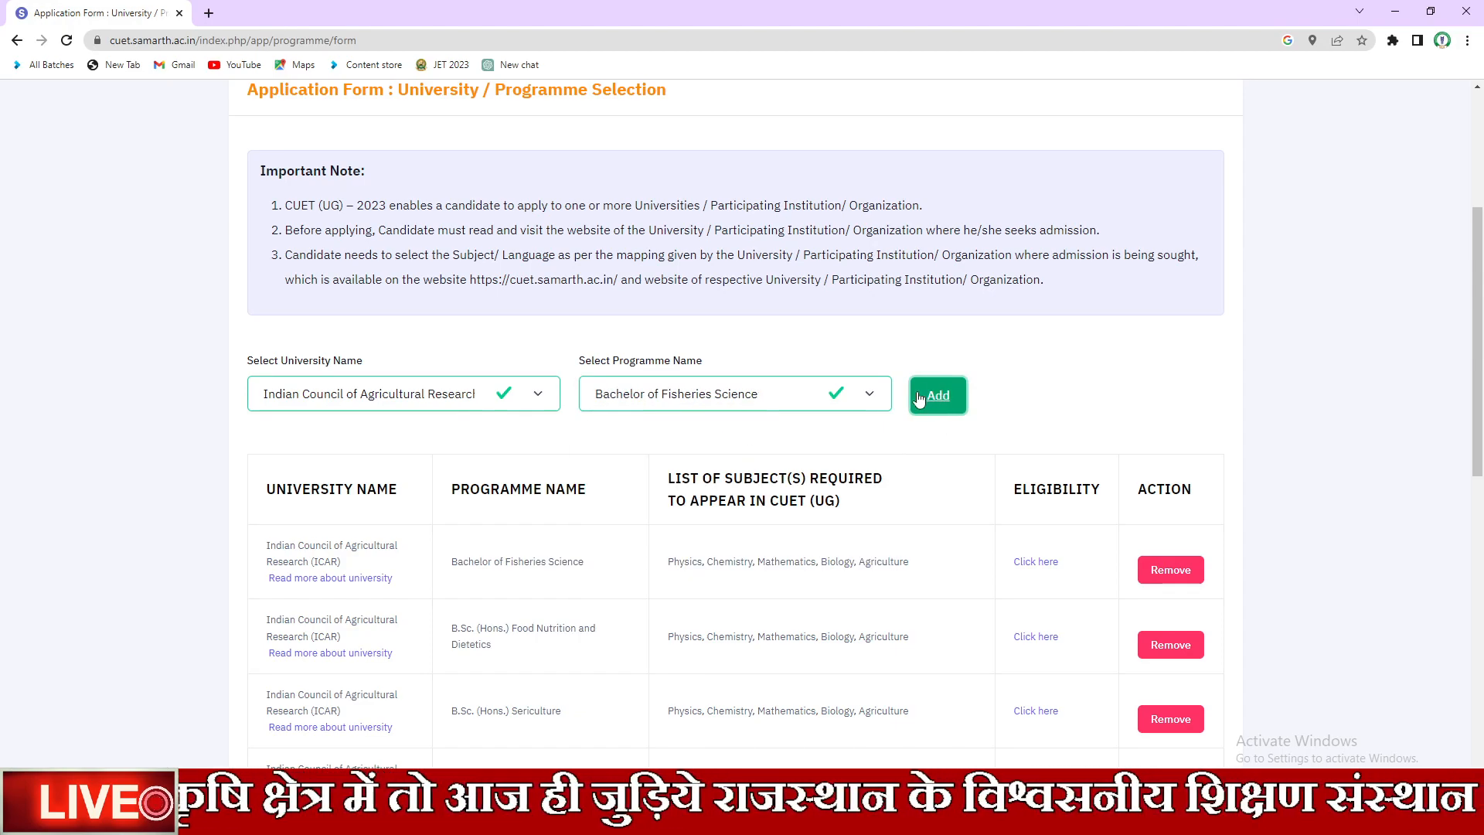
pyautogui.click(798, 397)
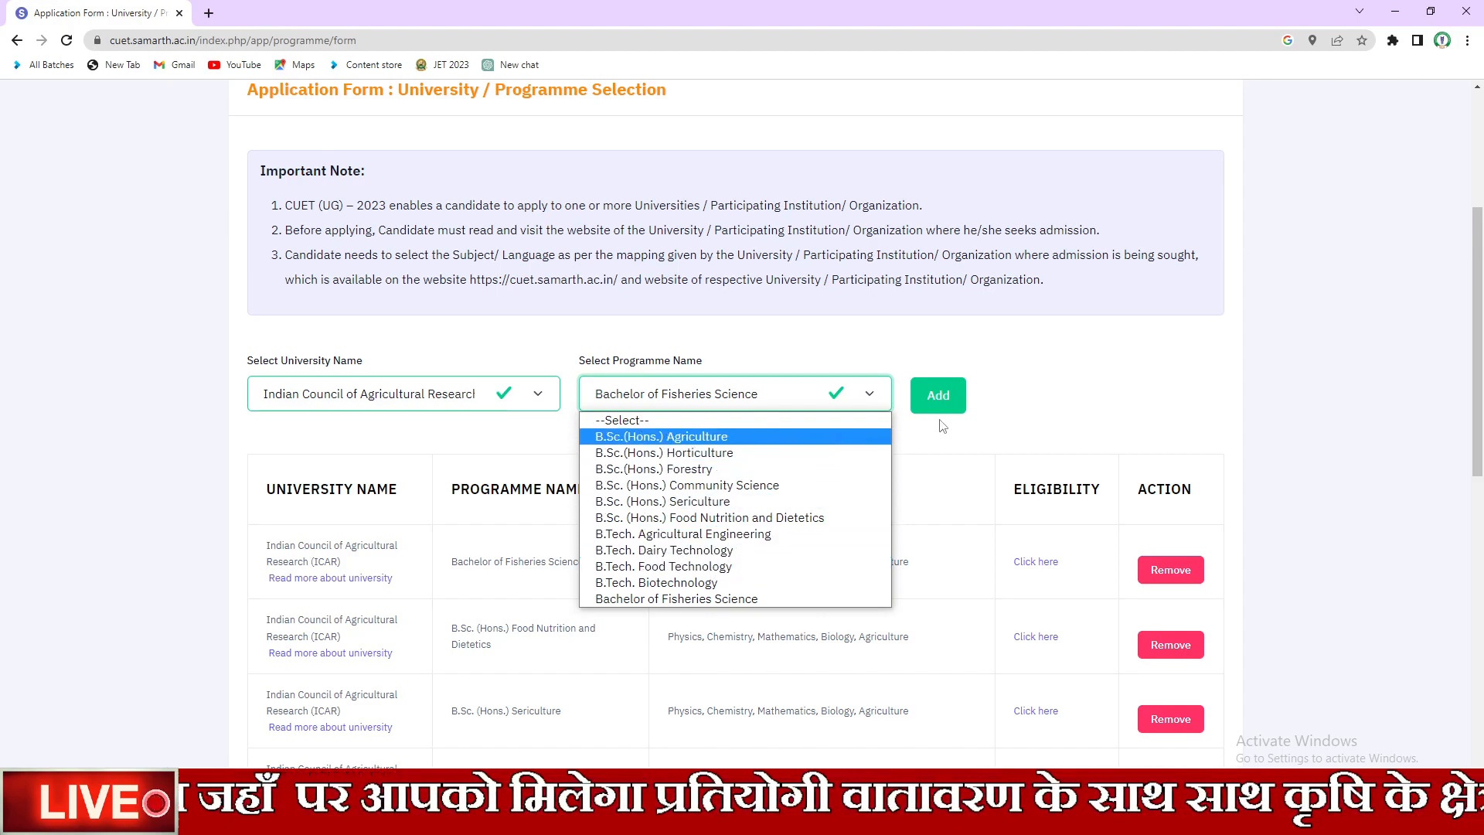
pyautogui.click(1036, 388)
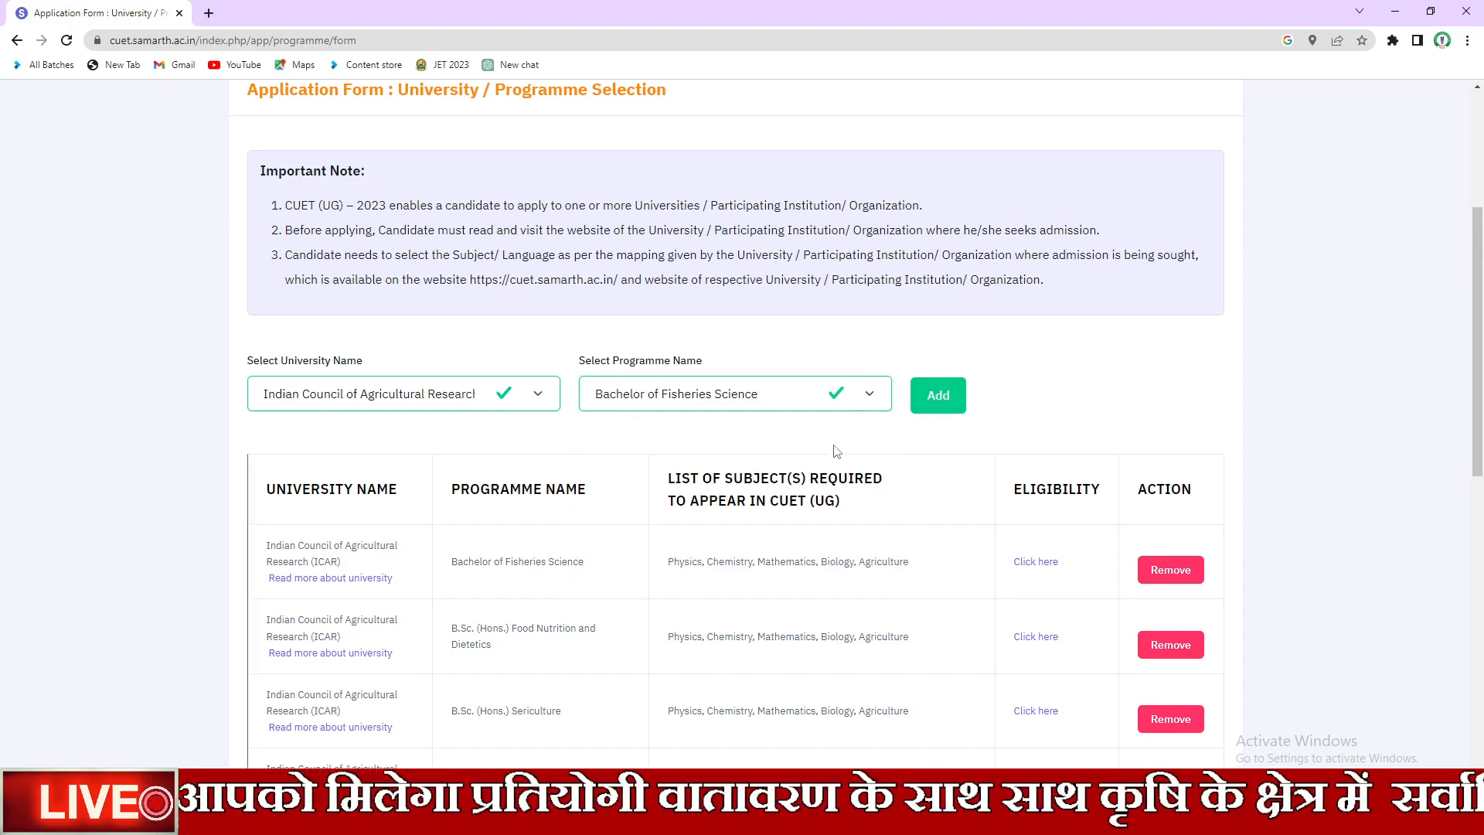
pyautogui.scroll(-10, 832, 454)
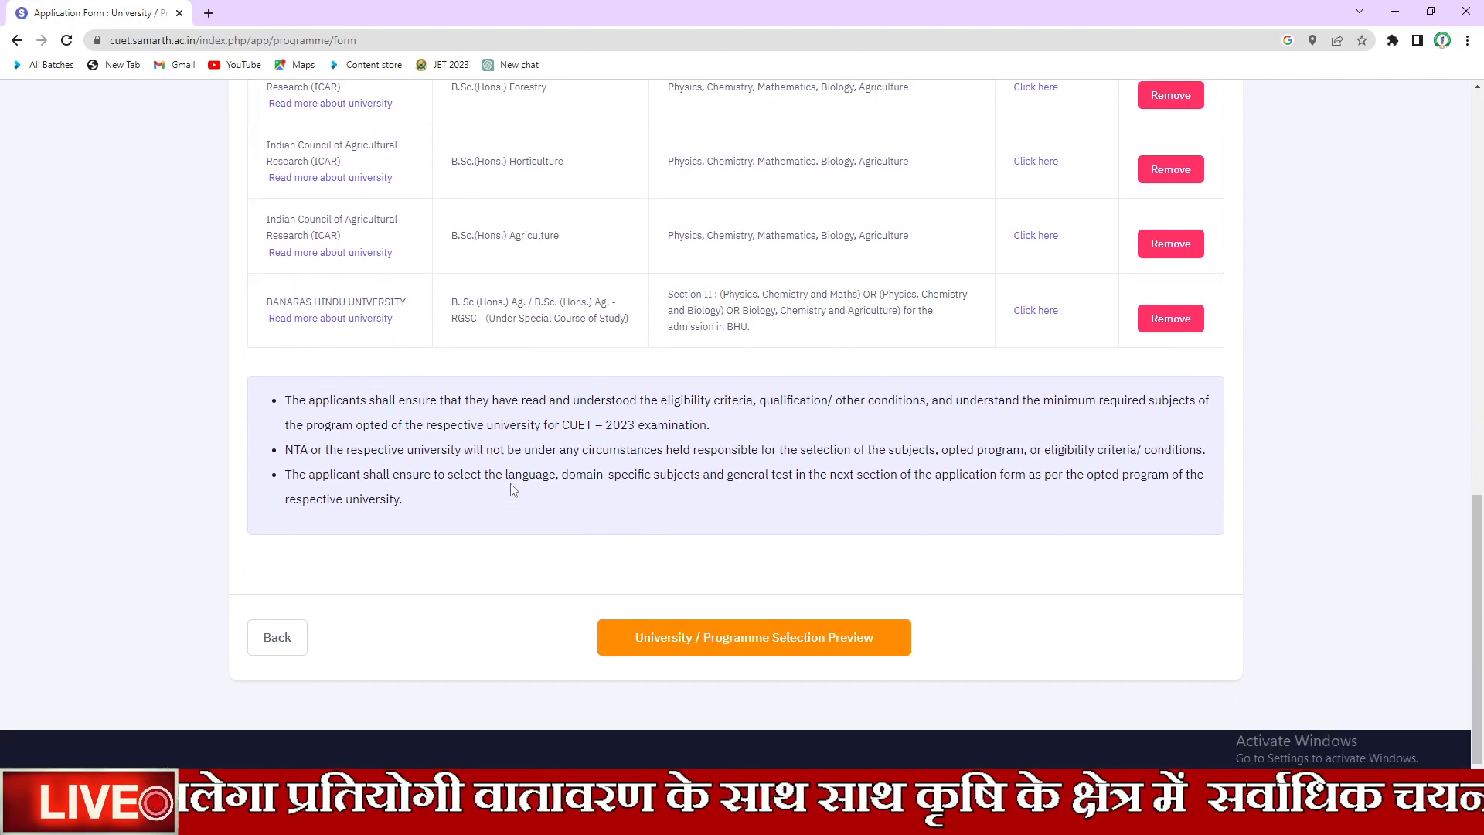
# - Preview the selections and check all eight programmes: seven ICAR plus BHU's B.Sc (Hons.) Ag. RGSC
pyautogui.click(813, 647)
pyautogui.scroll(-7, 629, 618)
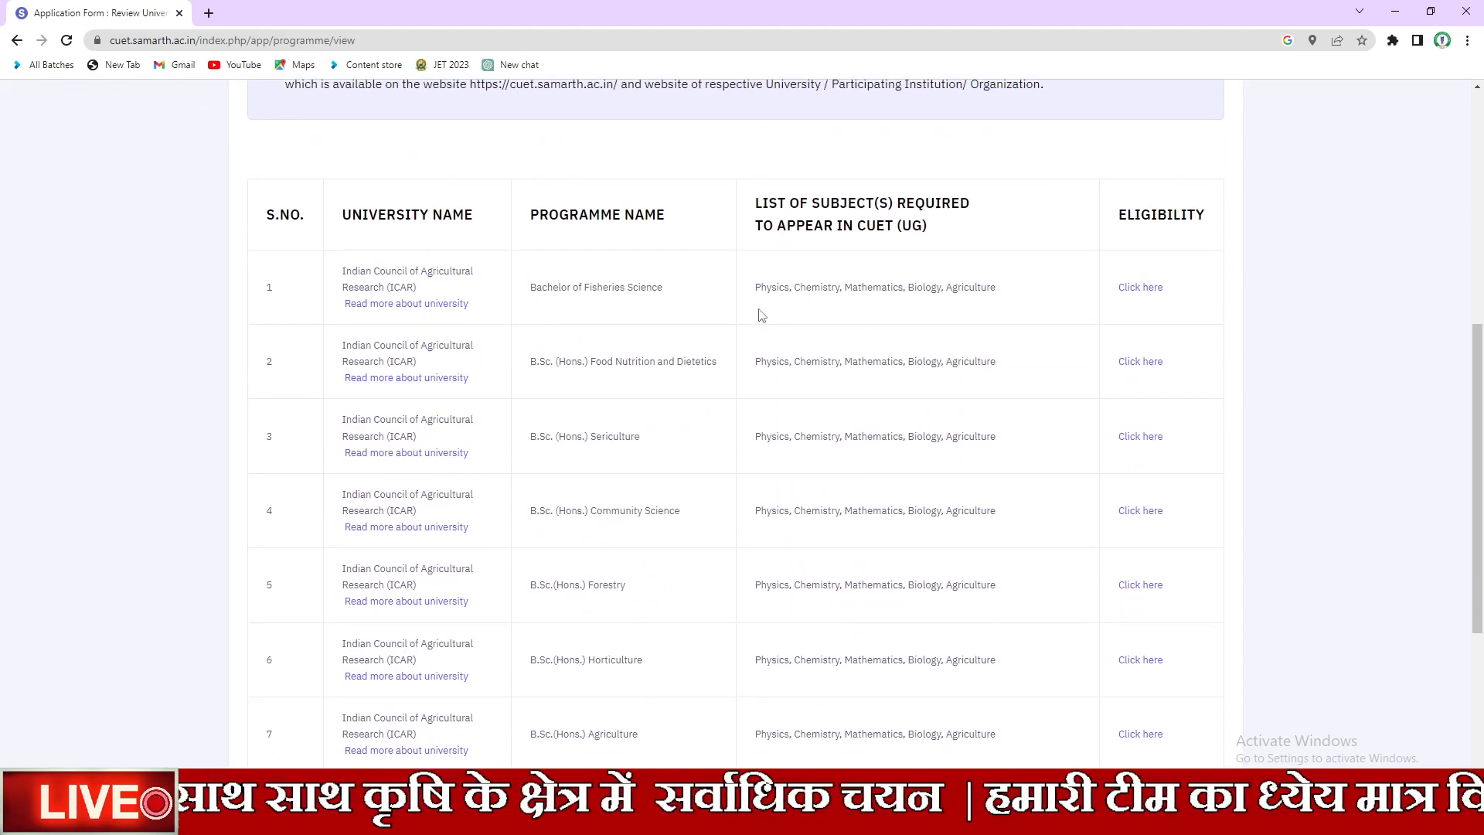
pyautogui.scroll(-1, 764, 276)
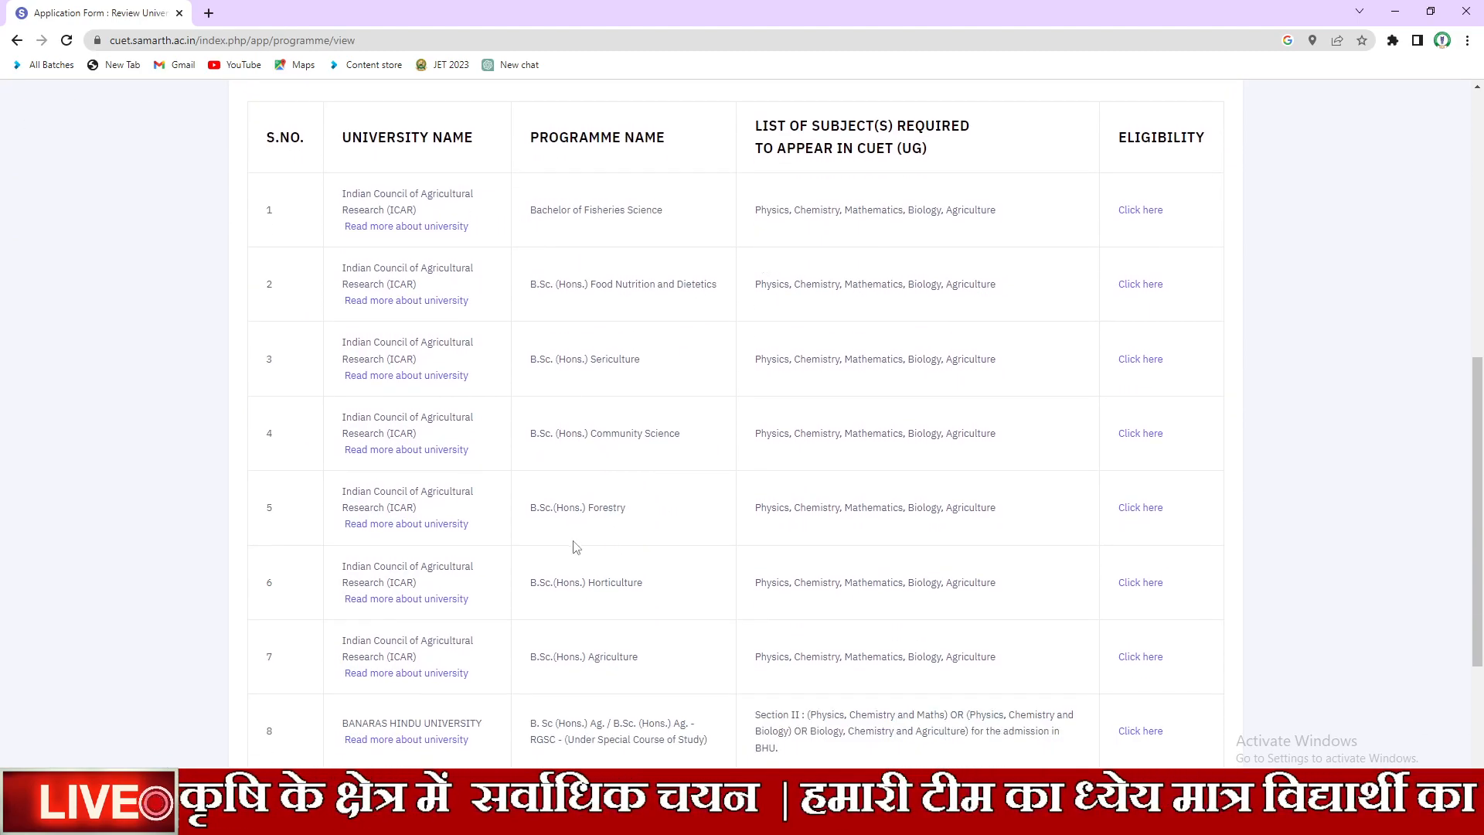
pyautogui.scroll(-1, 571, 541)
pyautogui.scroll(-2, 570, 540)
pyautogui.scroll(2, 595, 557)
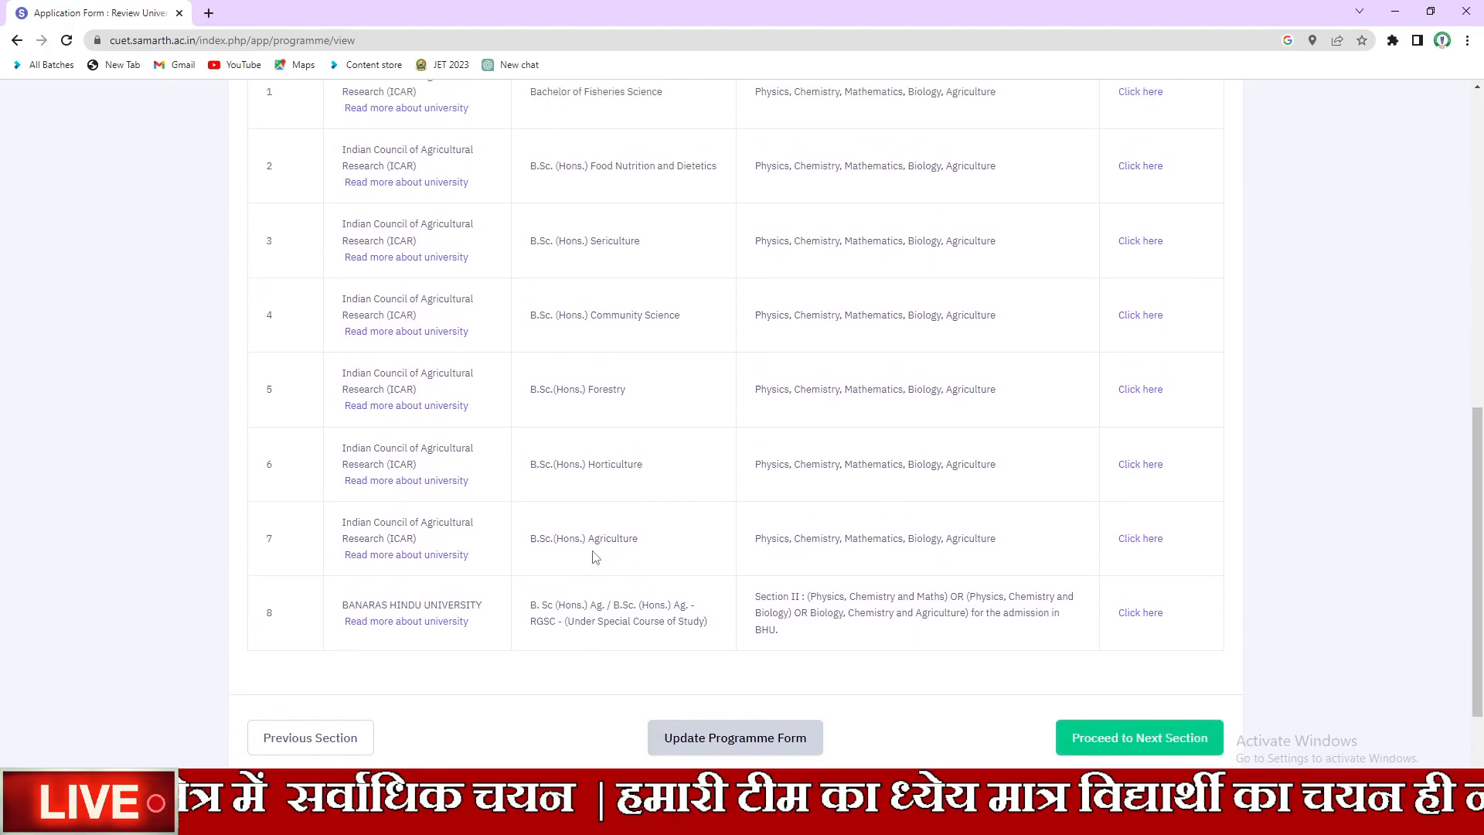
pyautogui.scroll(1, 592, 555)
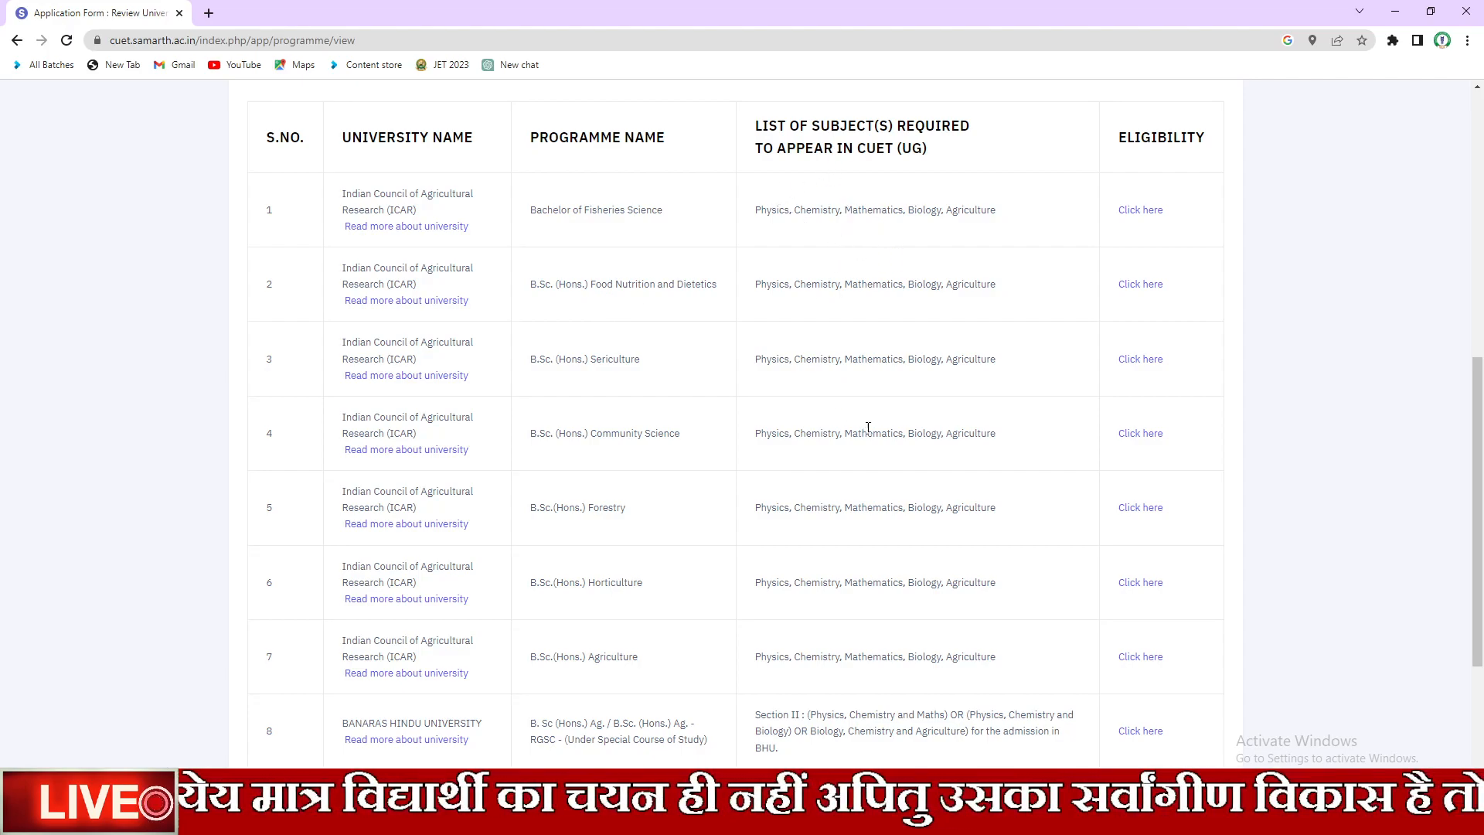
pyautogui.scroll(-2, 822, 464)
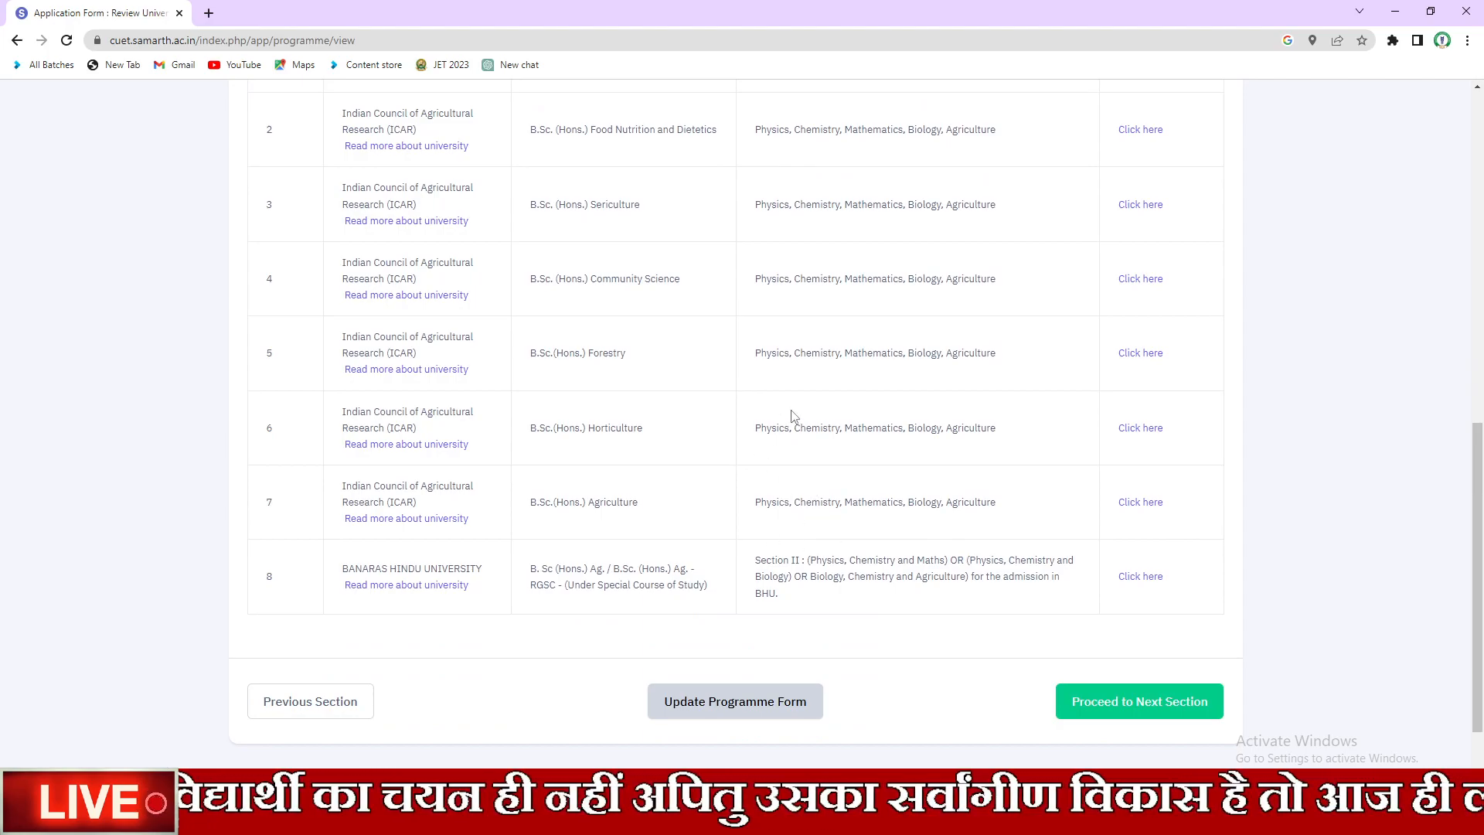
pyautogui.scroll(2, 794, 418)
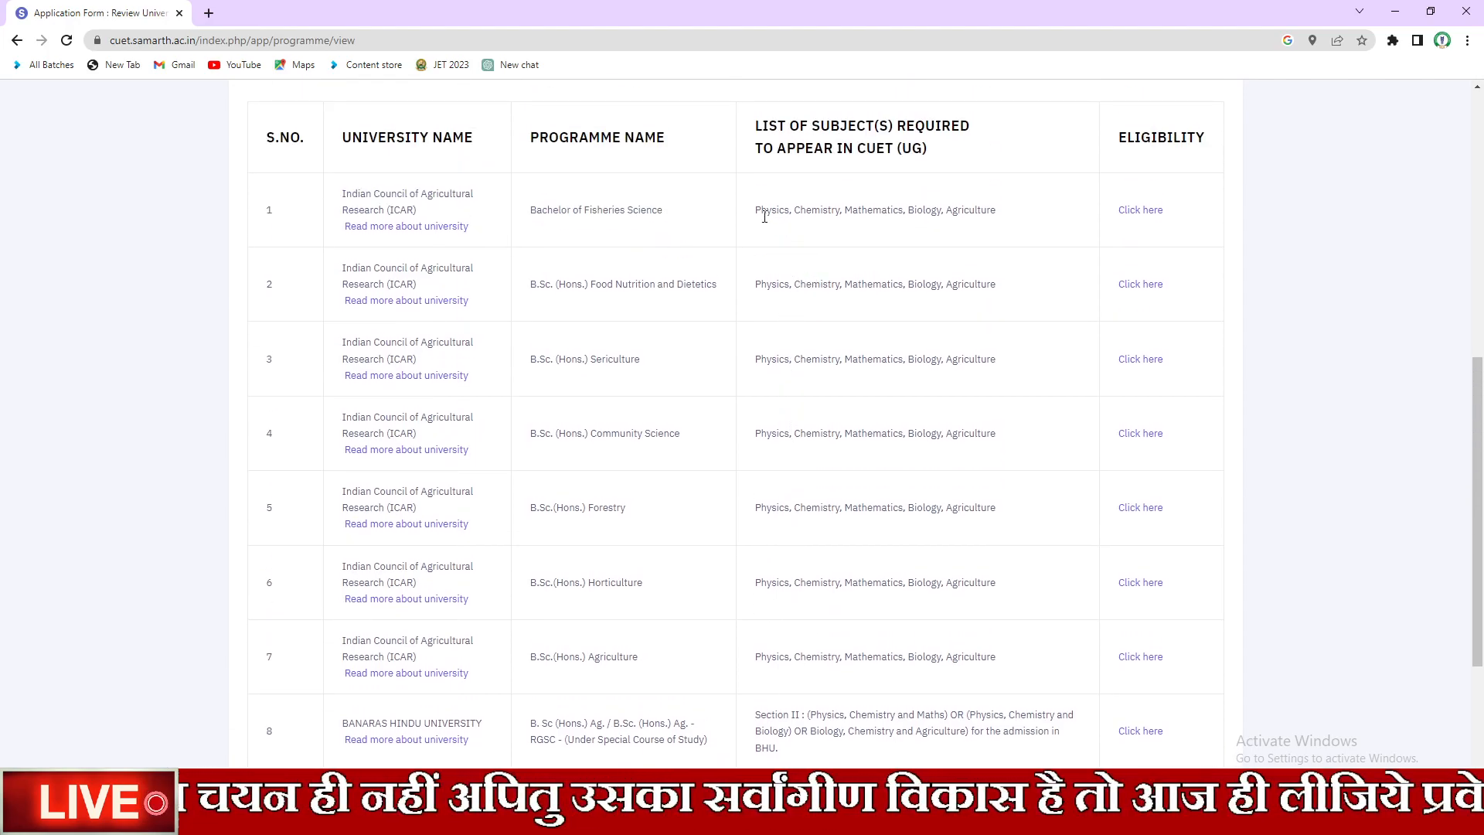
pyautogui.scroll(-2, 855, 492)
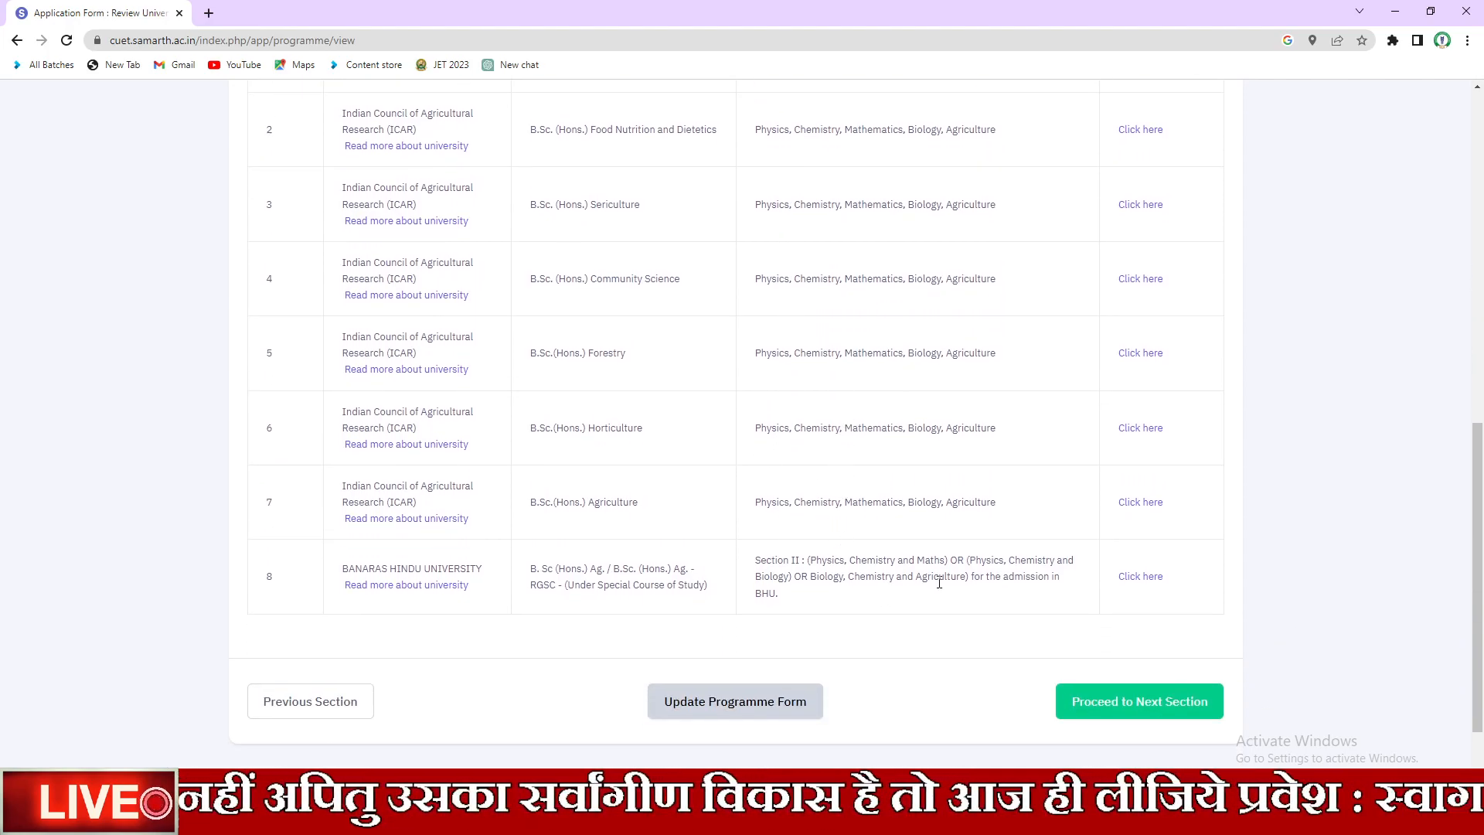
pyautogui.scroll(3, 1152, 386)
pyautogui.scroll(-2, 1140, 519)
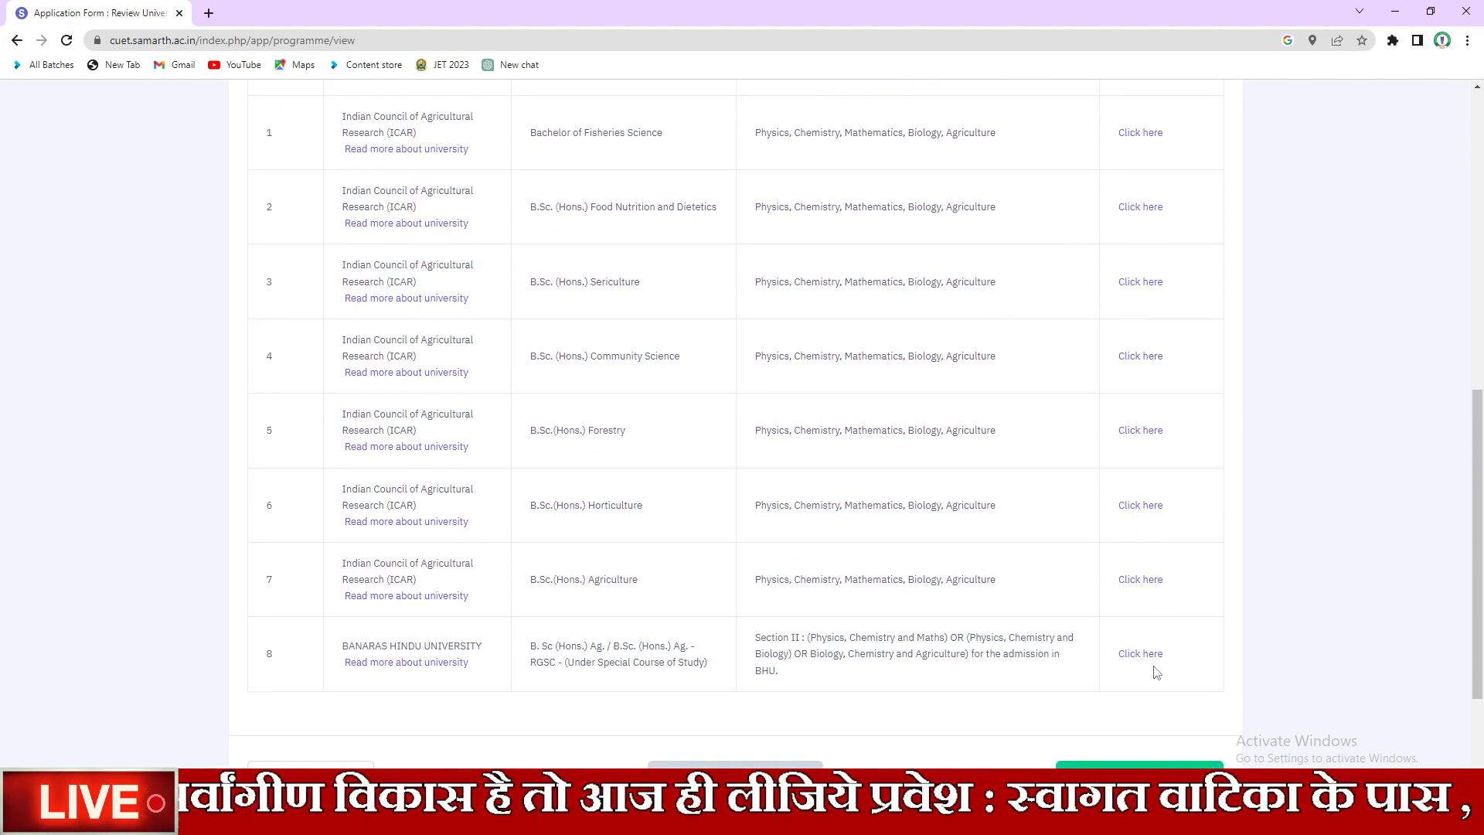
pyautogui.scroll(-1, 1127, 629)
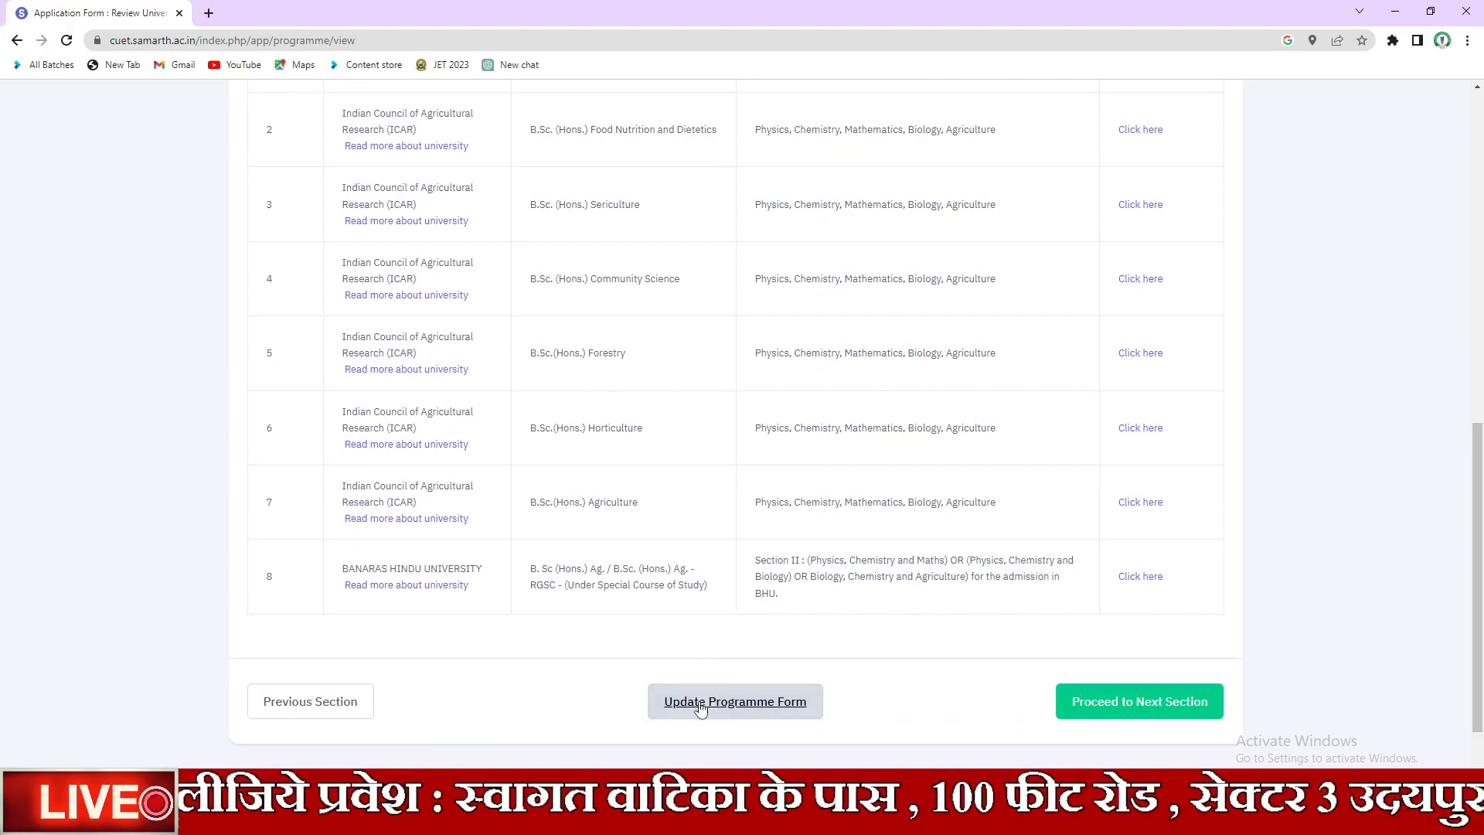
# - Move on to the test paper and subject selection section
pyautogui.click(1118, 703)
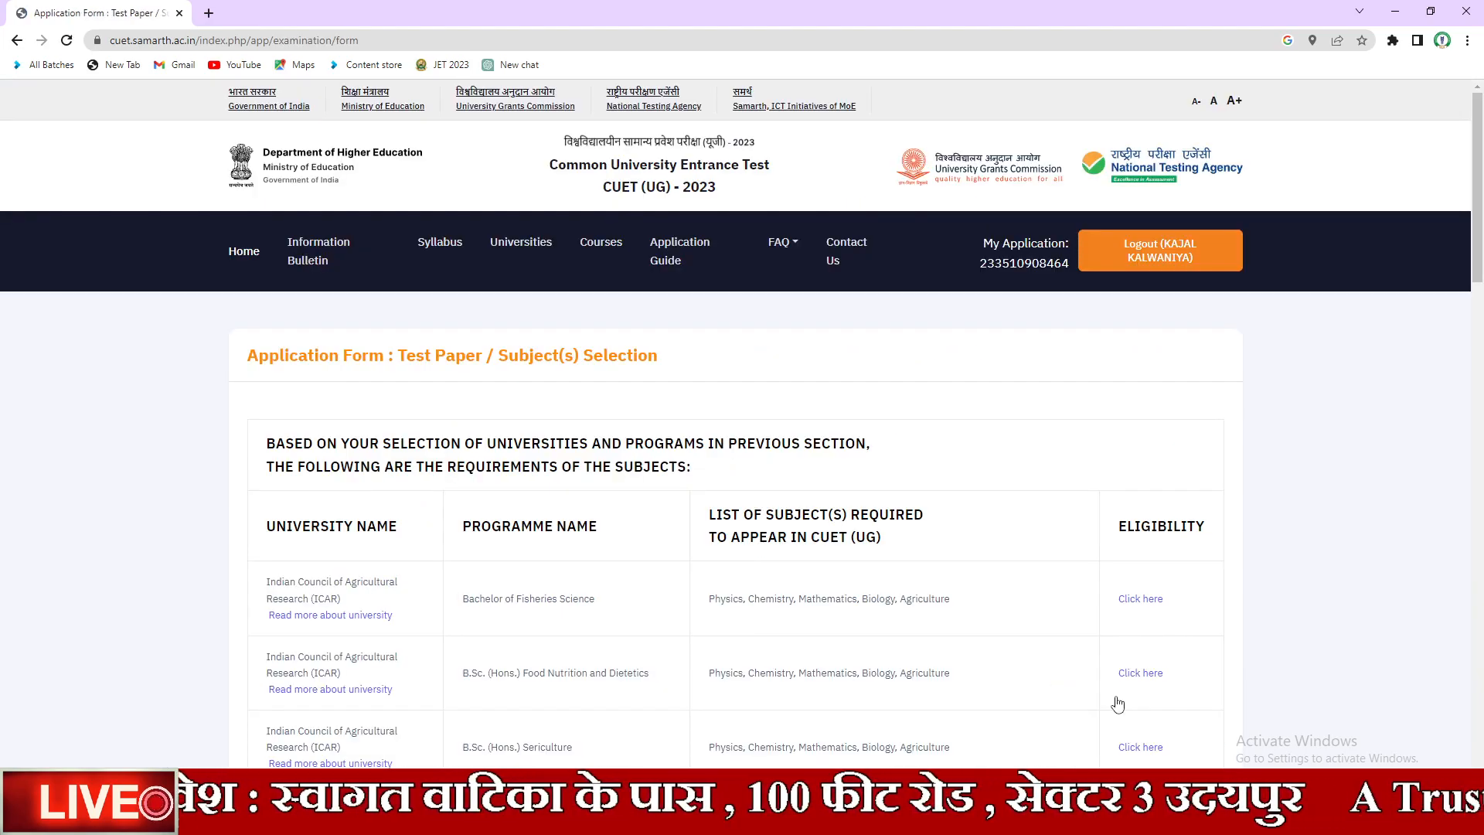
pyautogui.scroll(-7, 680, 615)
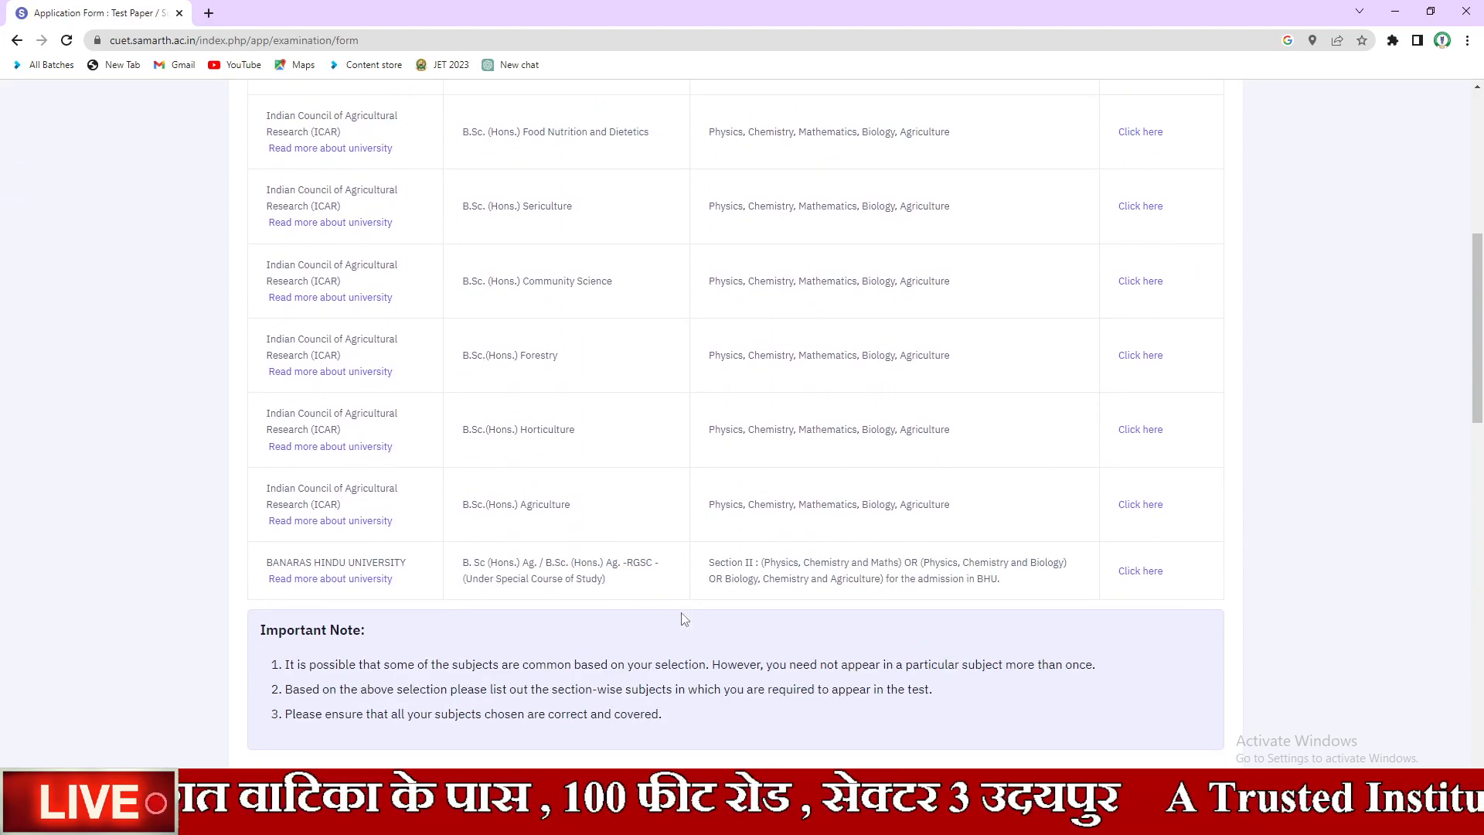
pyautogui.scroll(-3, 684, 619)
pyautogui.scroll(4, 739, 404)
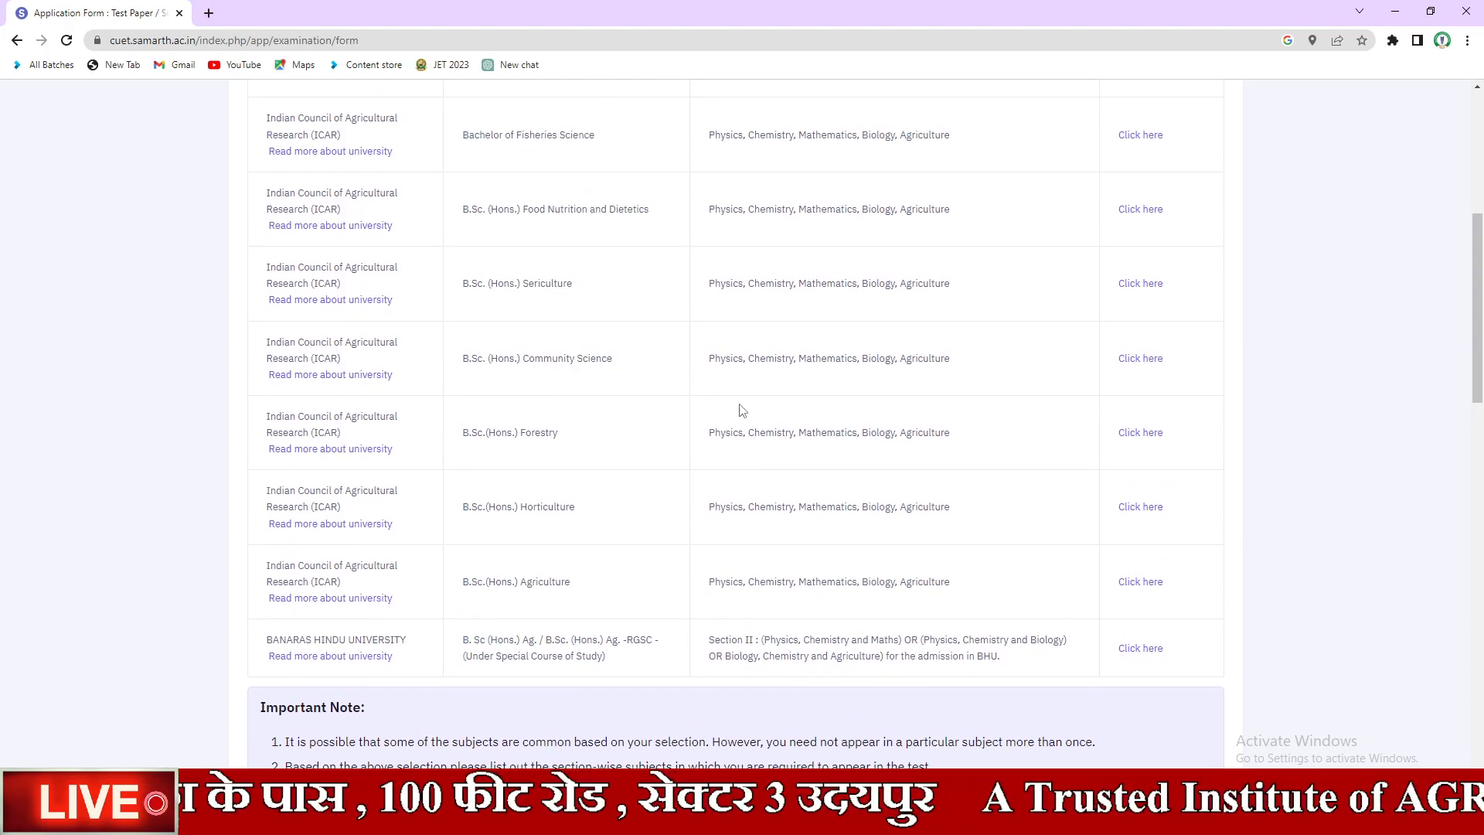
pyautogui.scroll(-7, 539, 399)
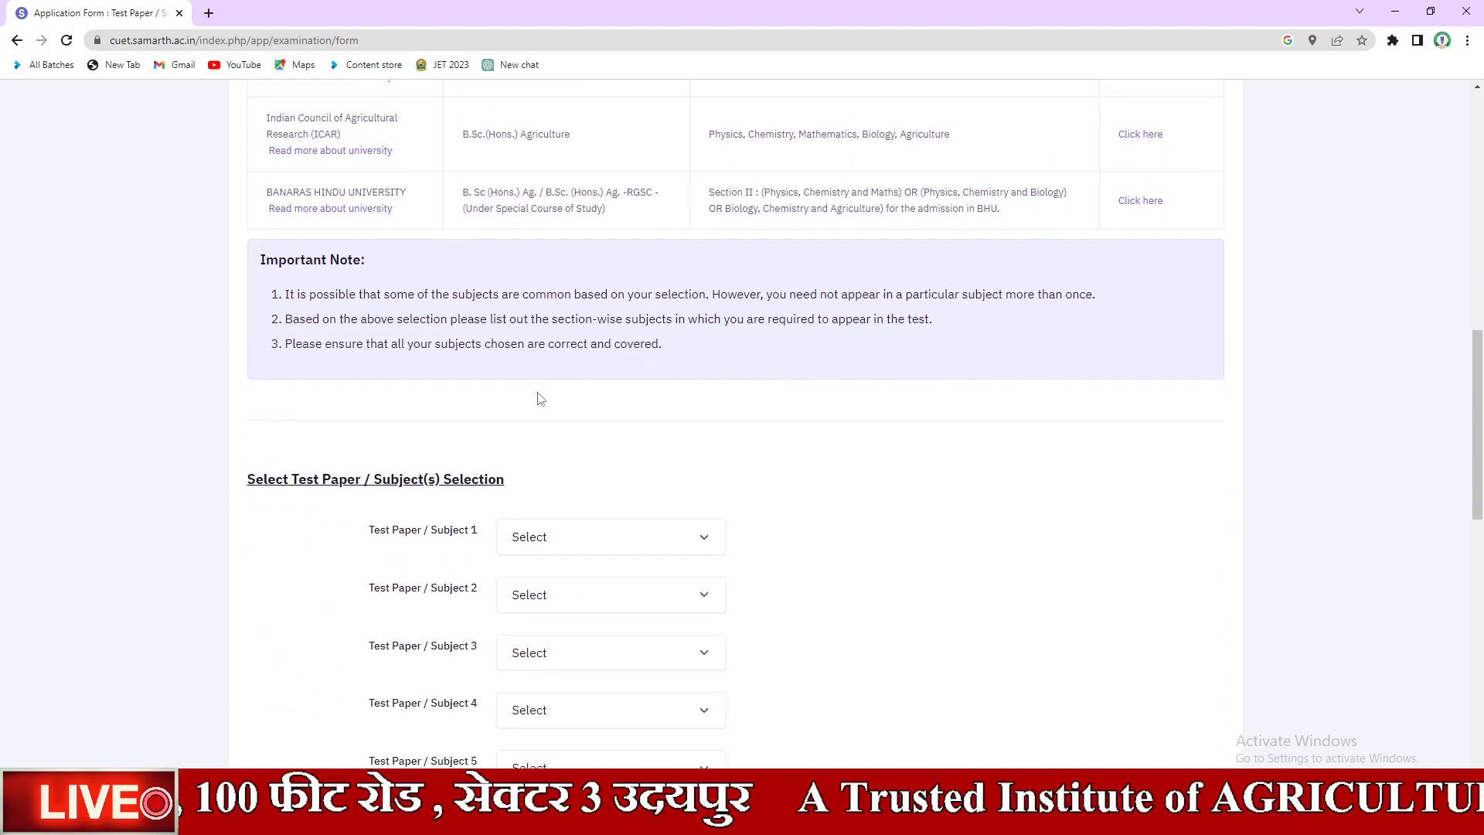
pyautogui.scroll(-1, 290, 407)
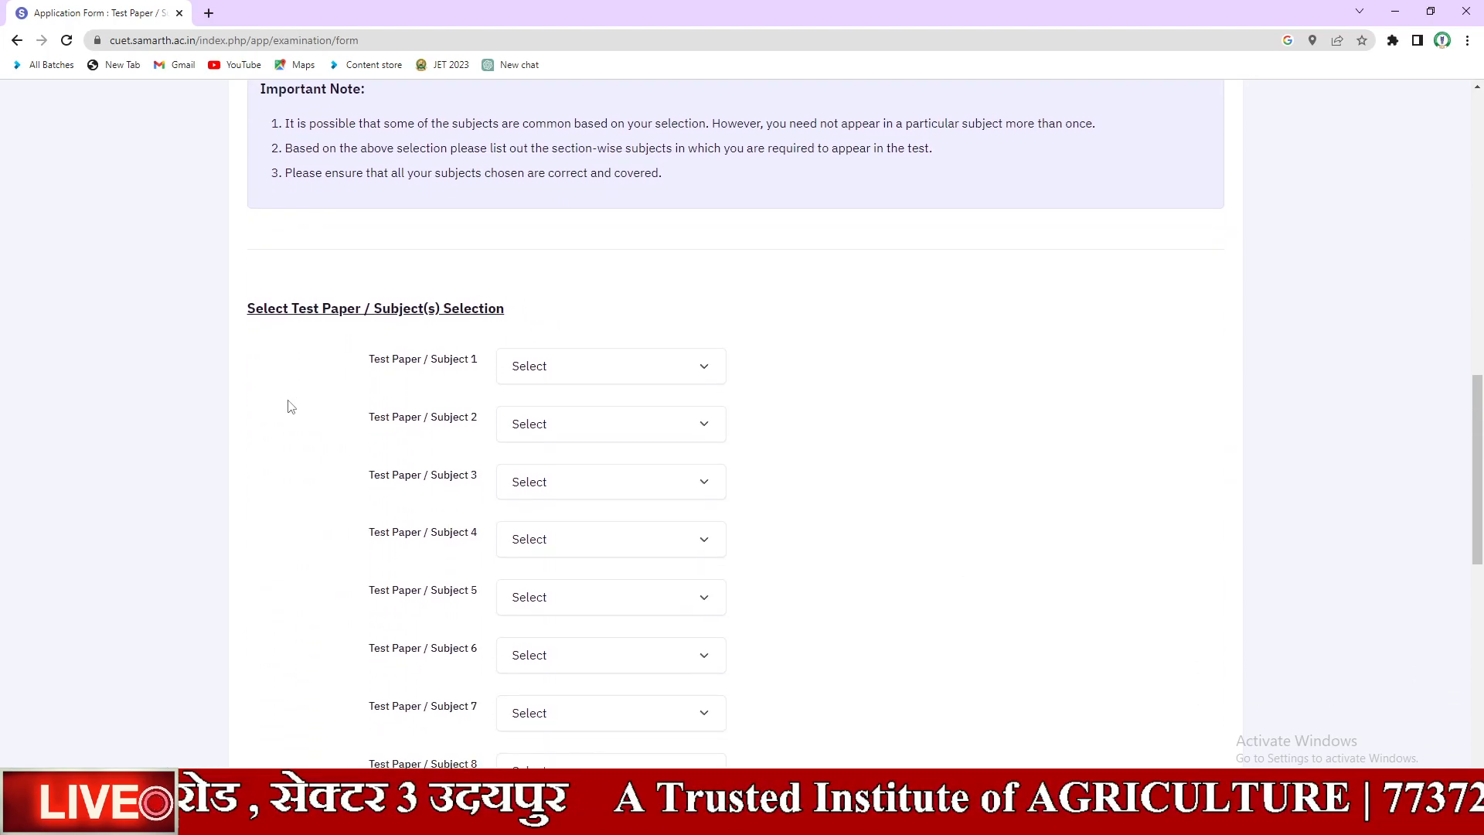
pyautogui.scroll(-1, 286, 375)
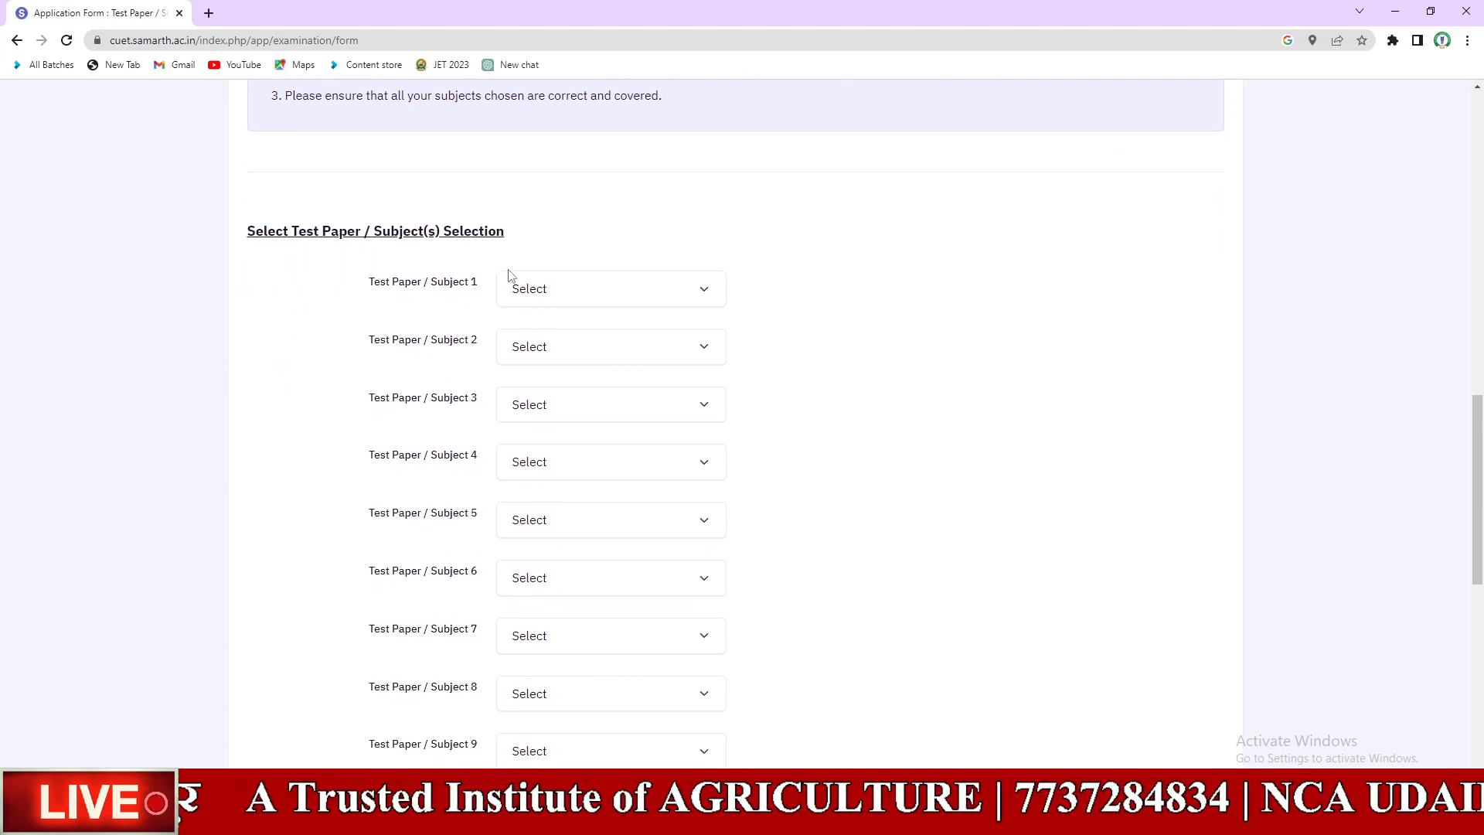
# - Set test subject 1 to 302 : Agriculture with Hindi medium
pyautogui.click(583, 291)
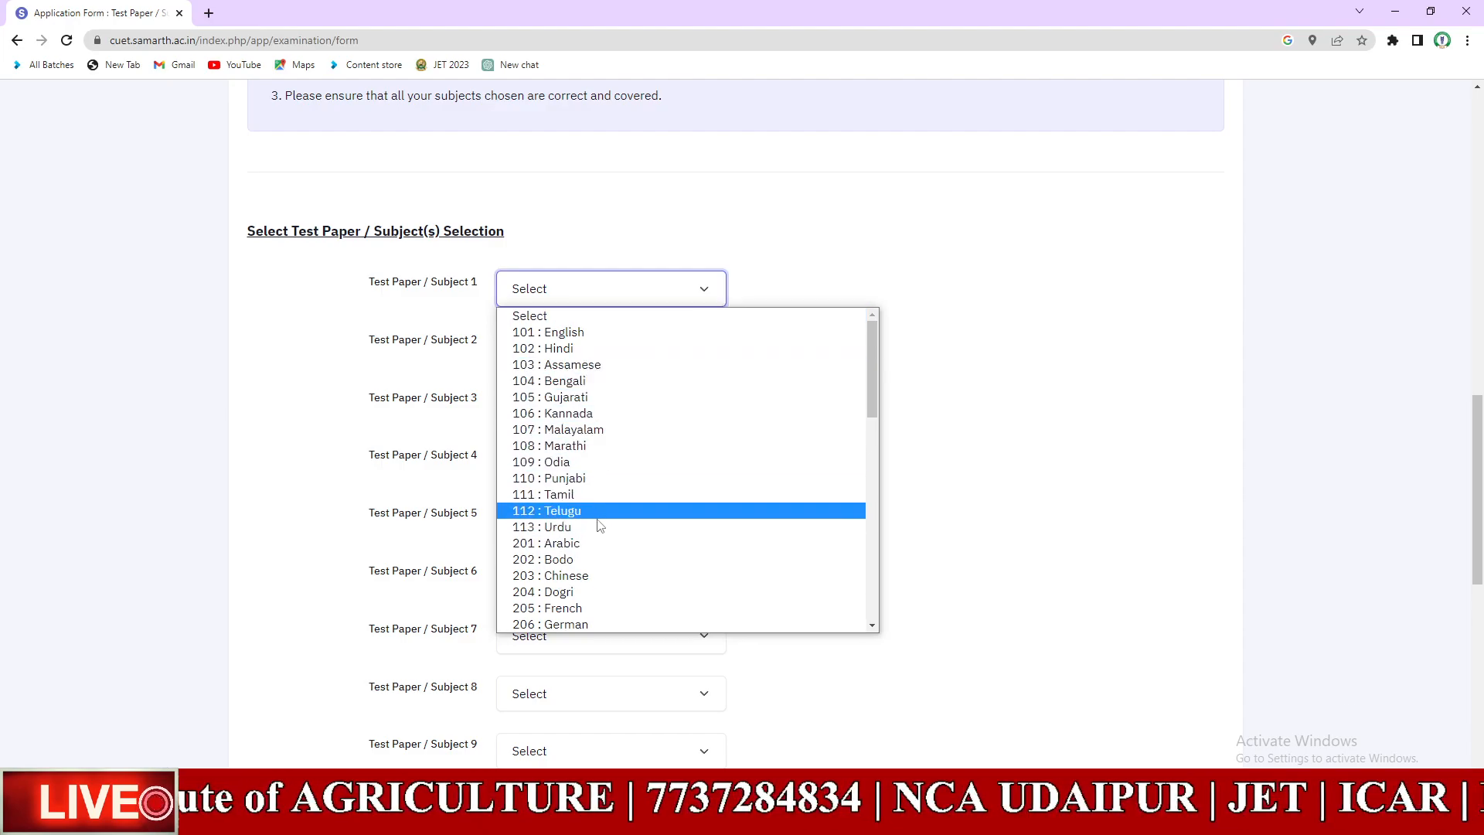
pyautogui.click(571, 305)
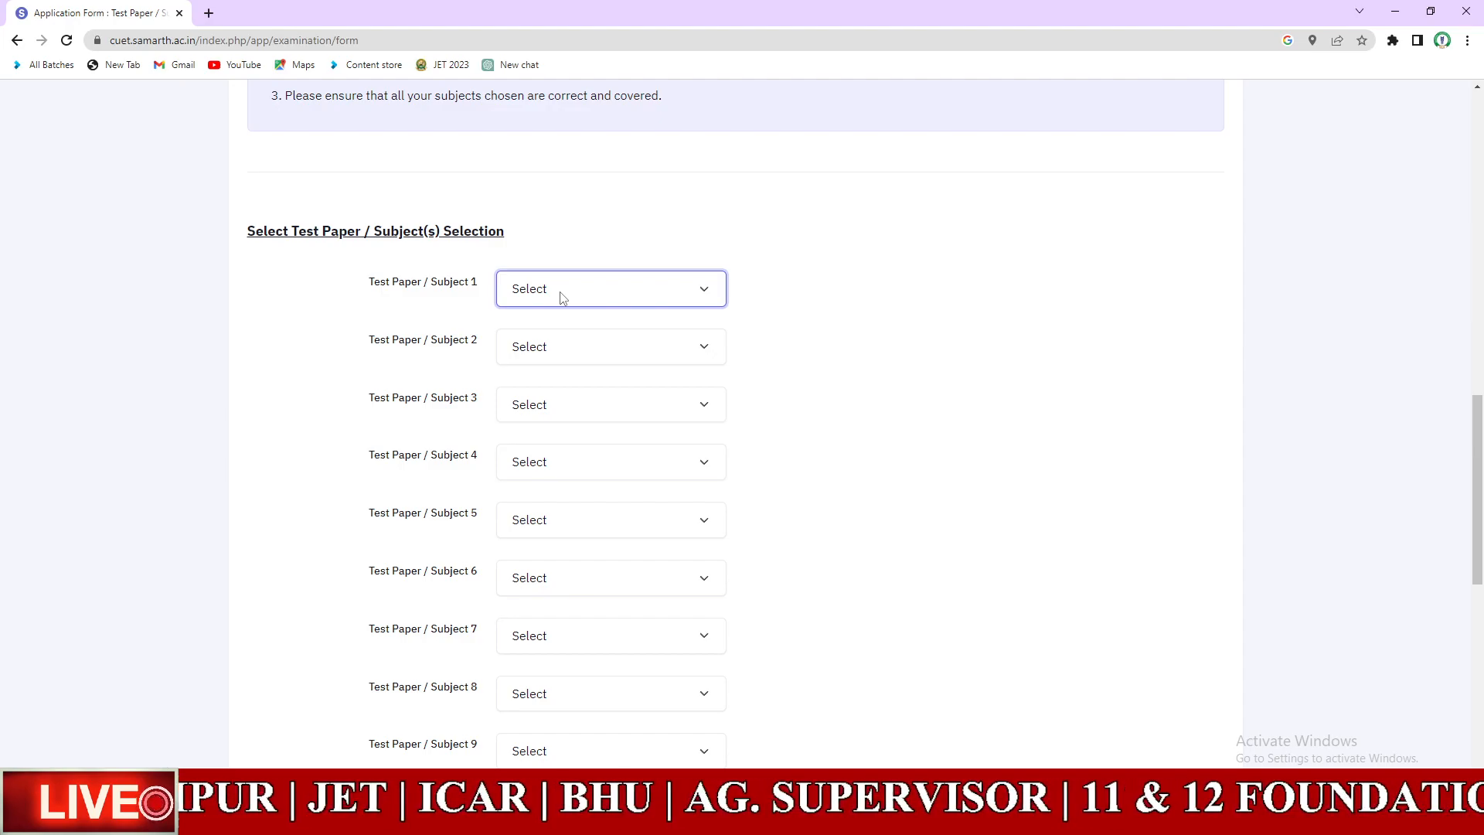
pyautogui.click(562, 298)
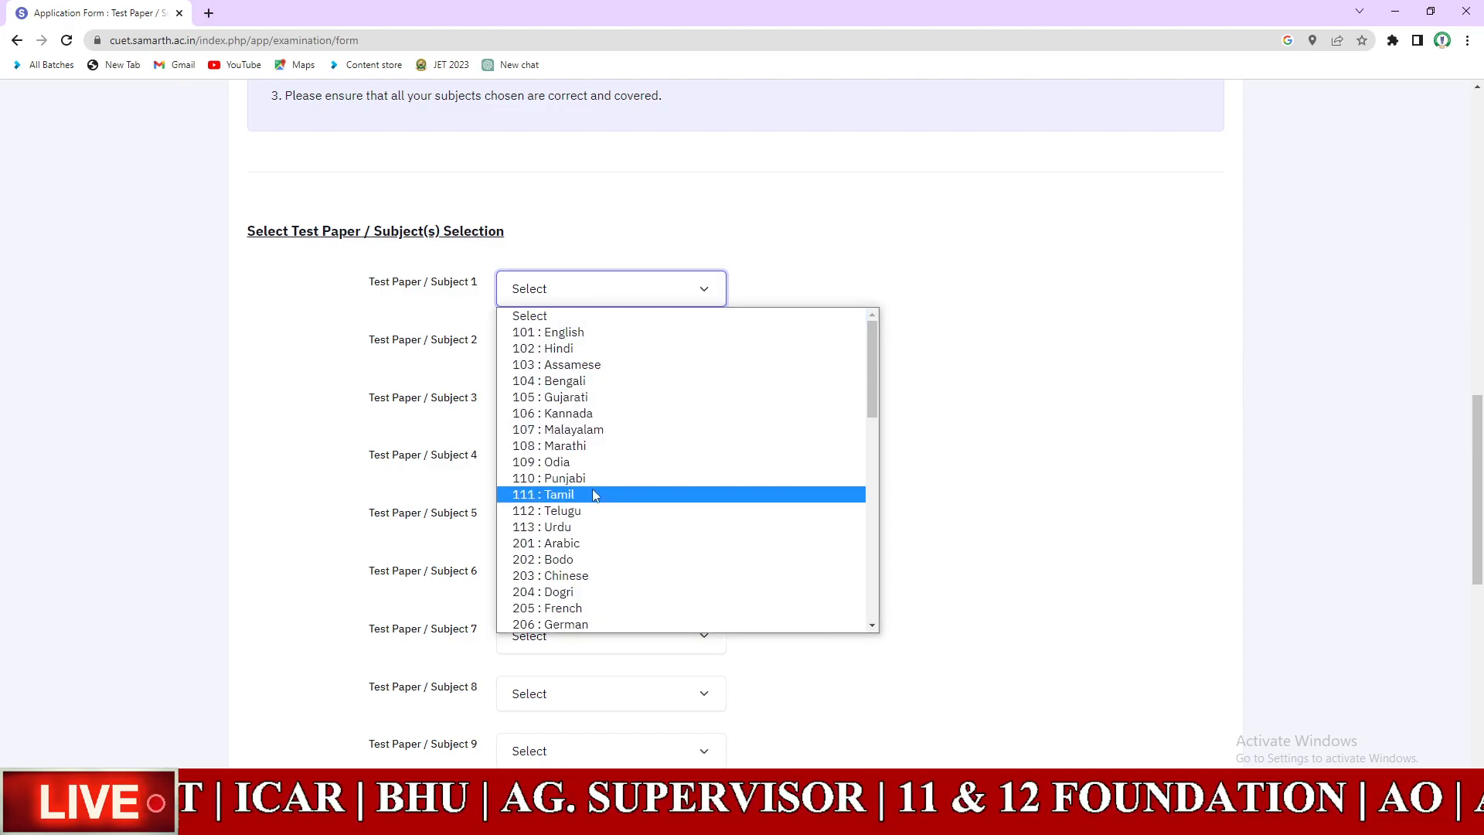
pyautogui.click(776, 288)
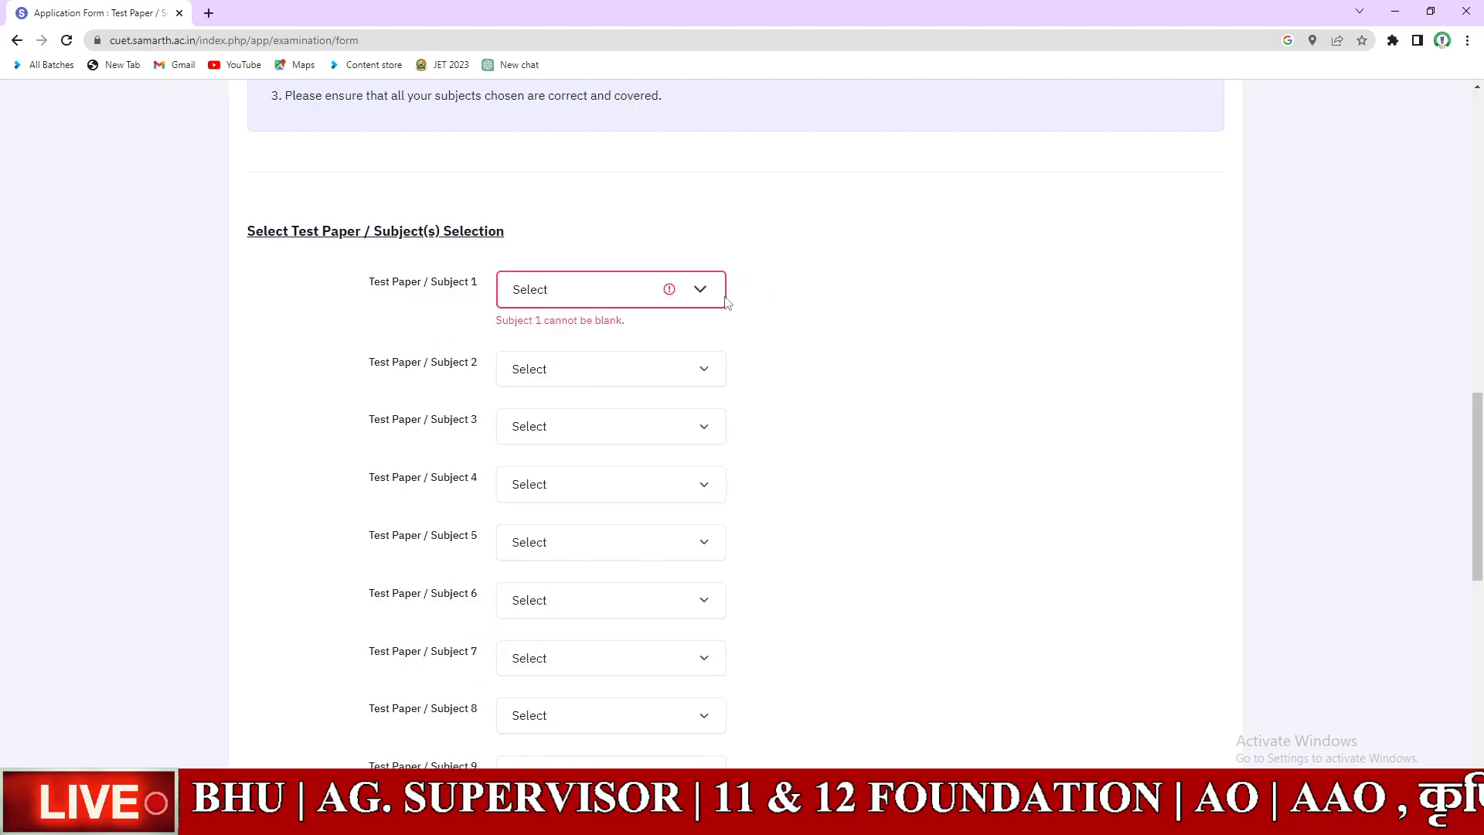
pyautogui.click(602, 292)
pyautogui.scroll(-4, 607, 474)
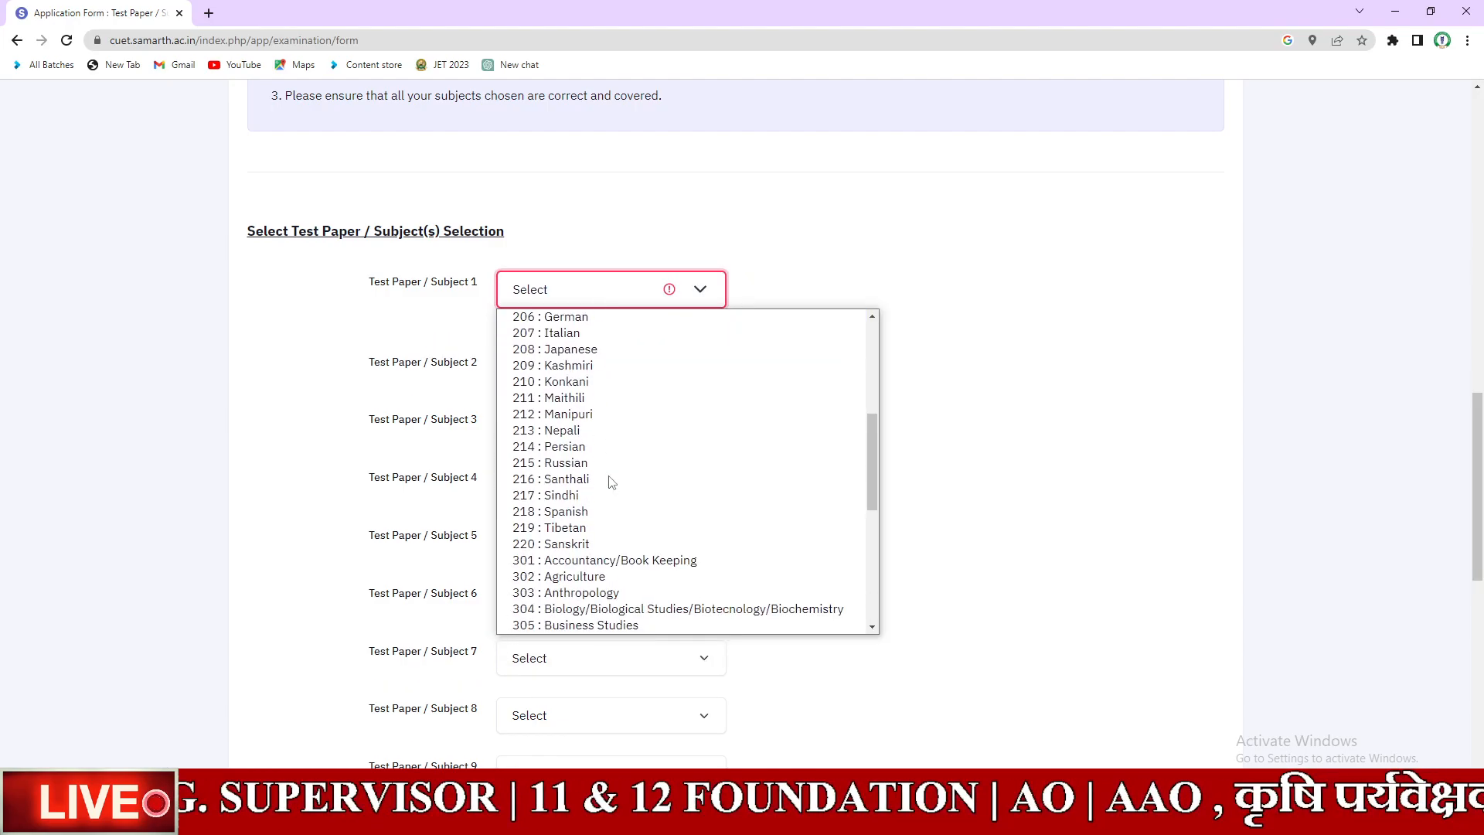
pyautogui.click(606, 578)
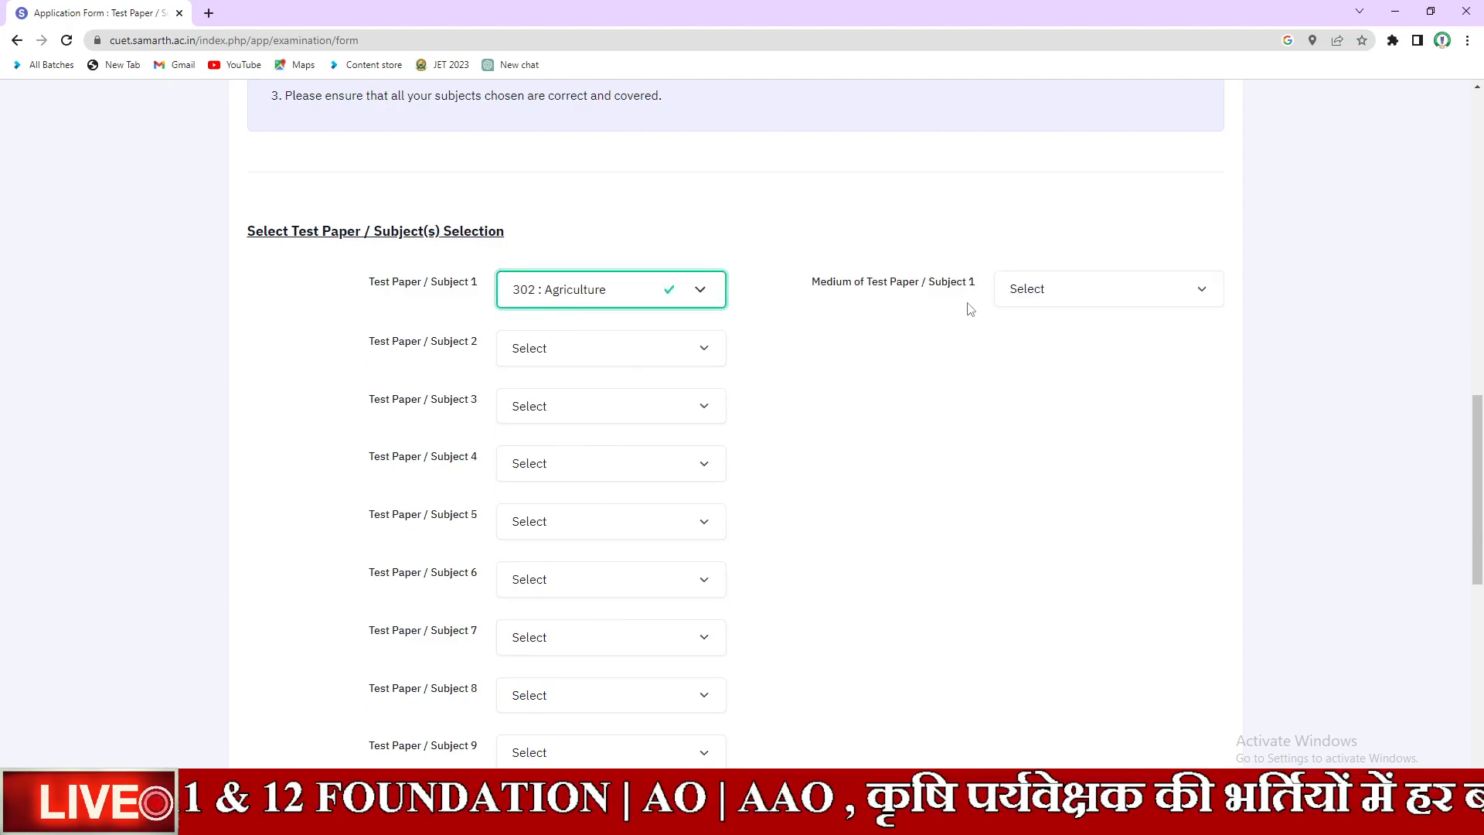
pyautogui.click(1049, 298)
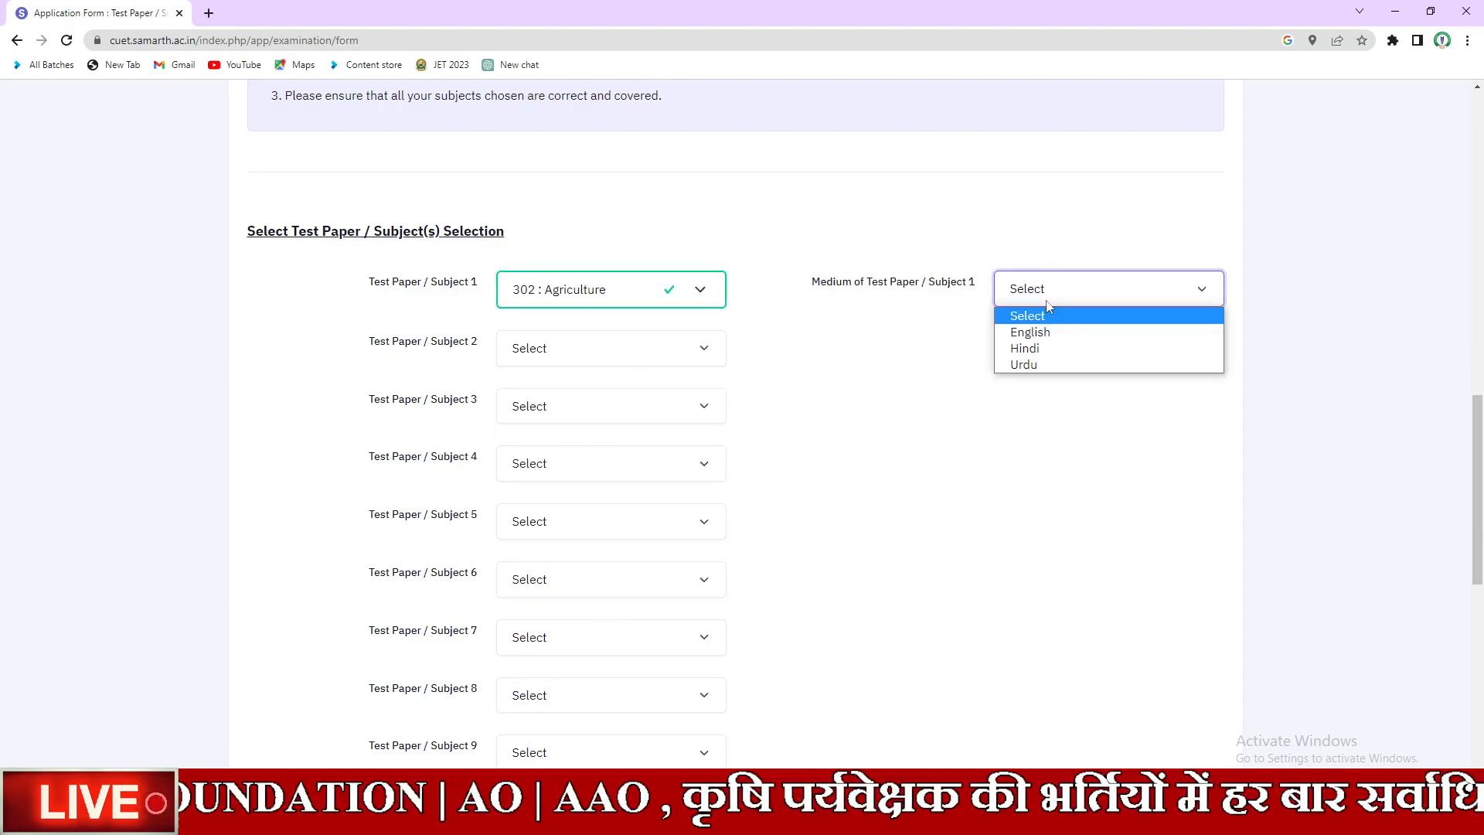
pyautogui.click(1047, 349)
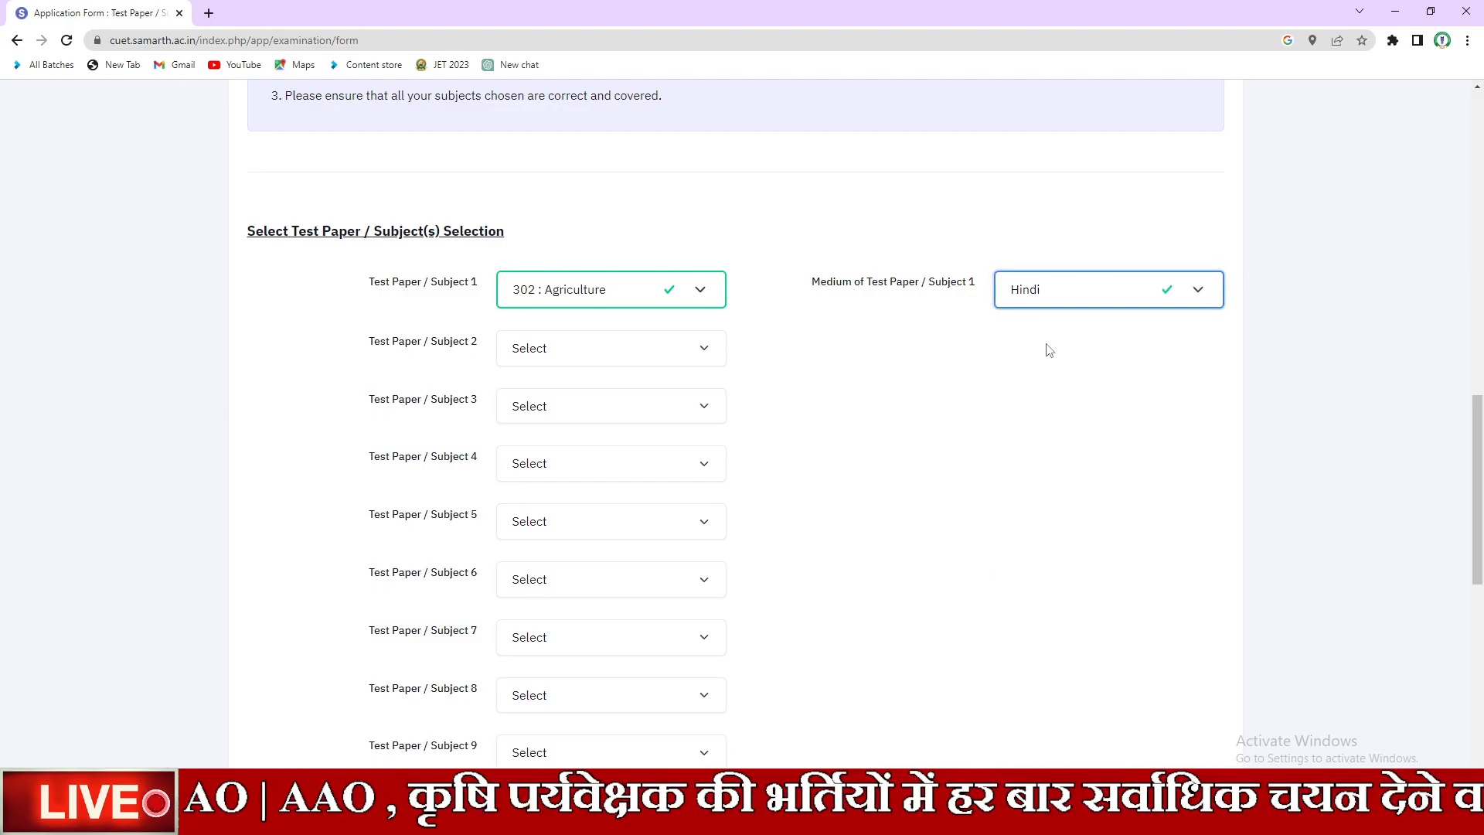
# - Set test subjects 2 and 3 to 304 Biology and 306 Chemistry, both in Hindi
pyautogui.click(584, 357)
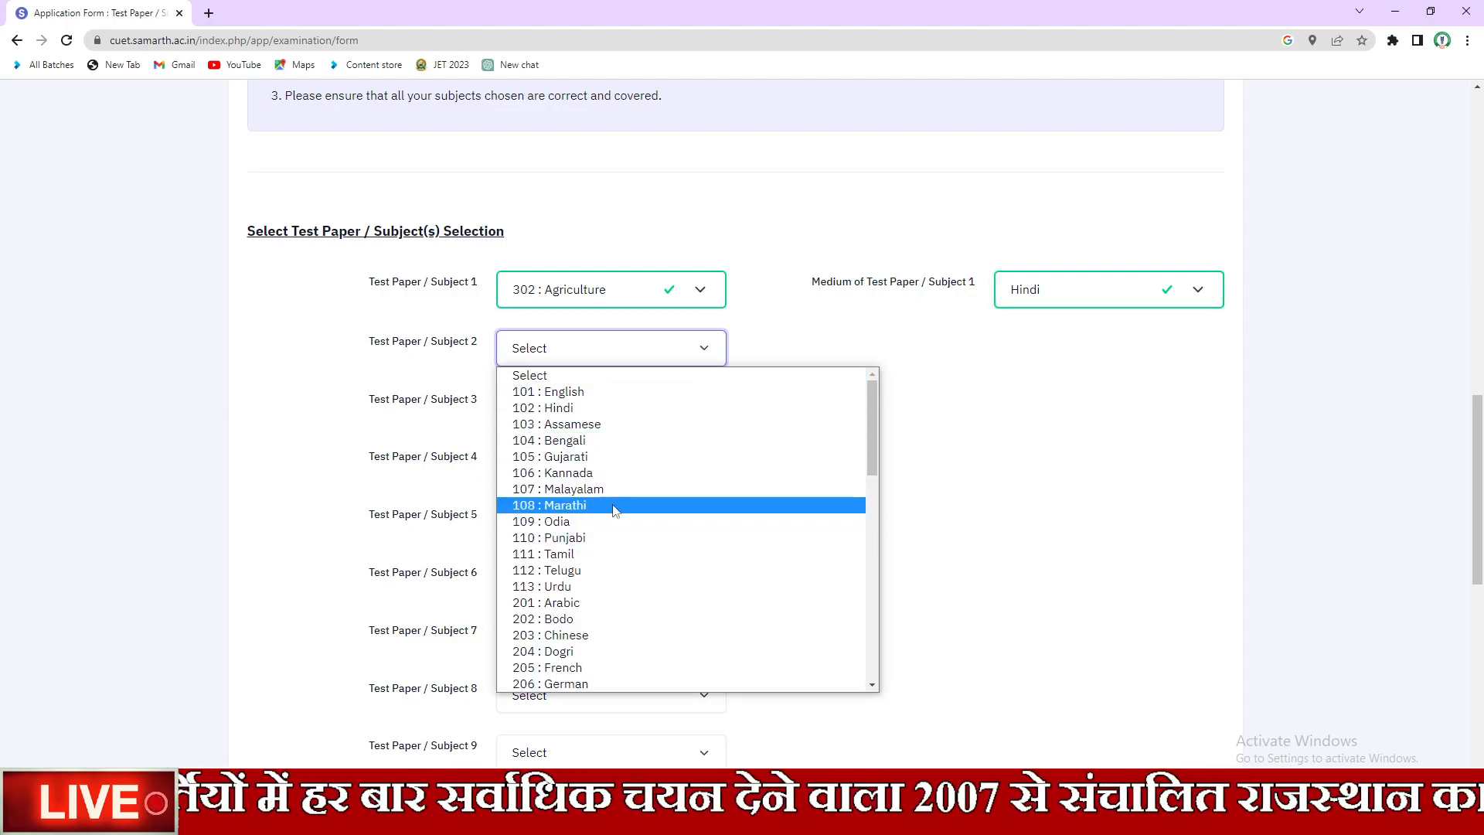
pyautogui.scroll(-2, 616, 591)
pyautogui.scroll(-3, 616, 591)
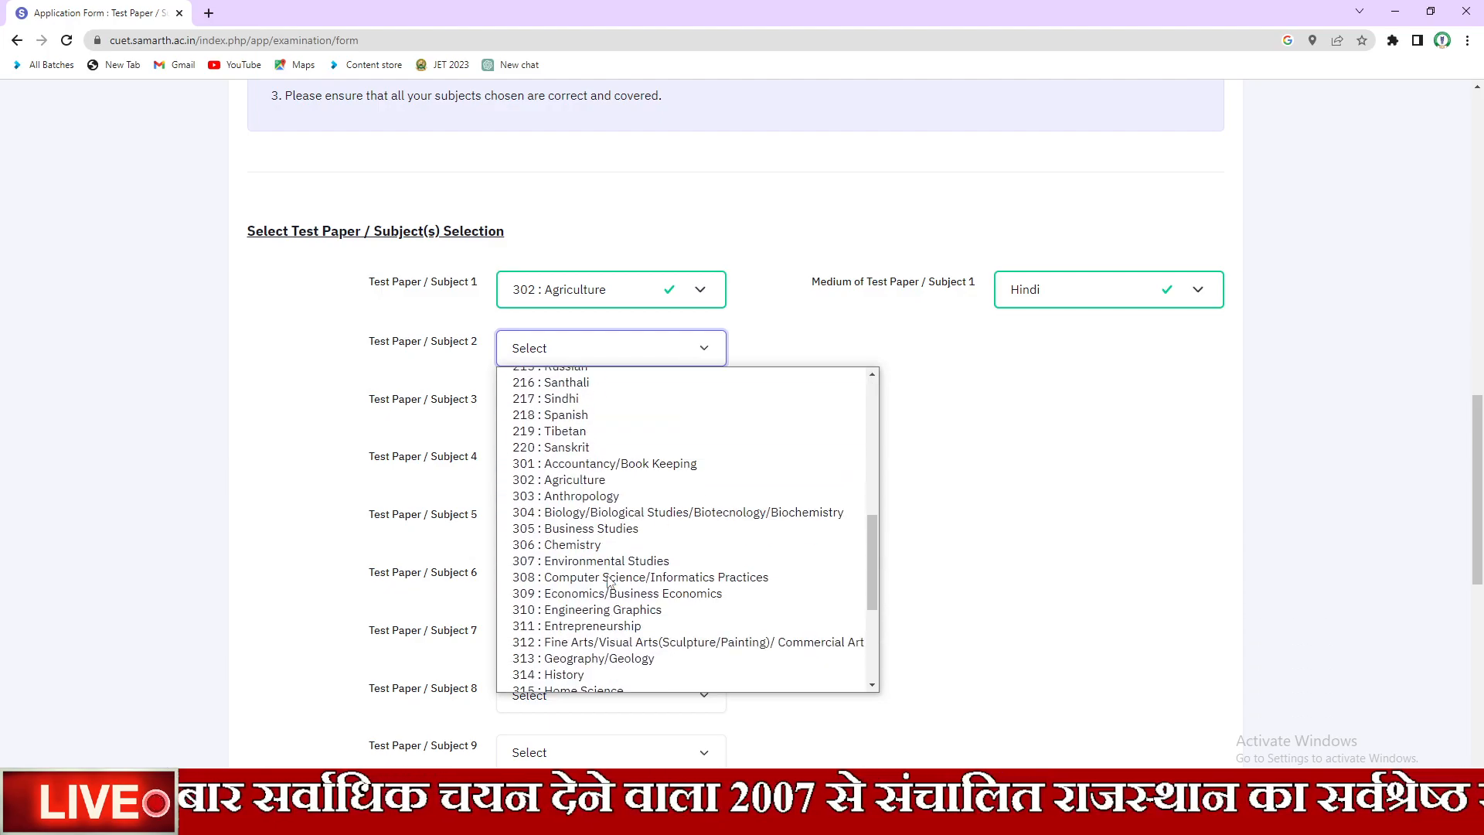
pyautogui.click(638, 511)
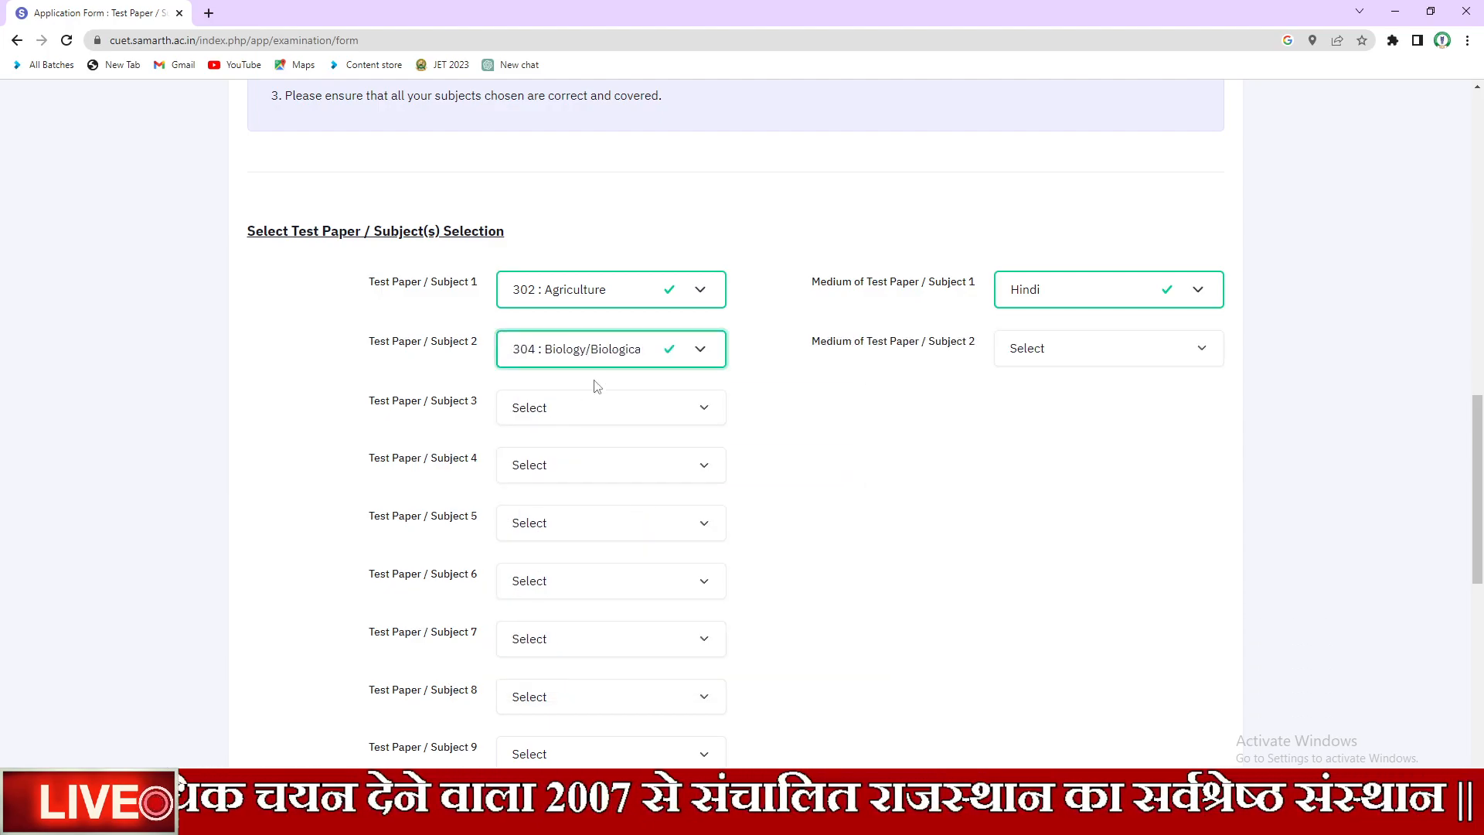
pyautogui.click(1012, 361)
pyautogui.click(1036, 409)
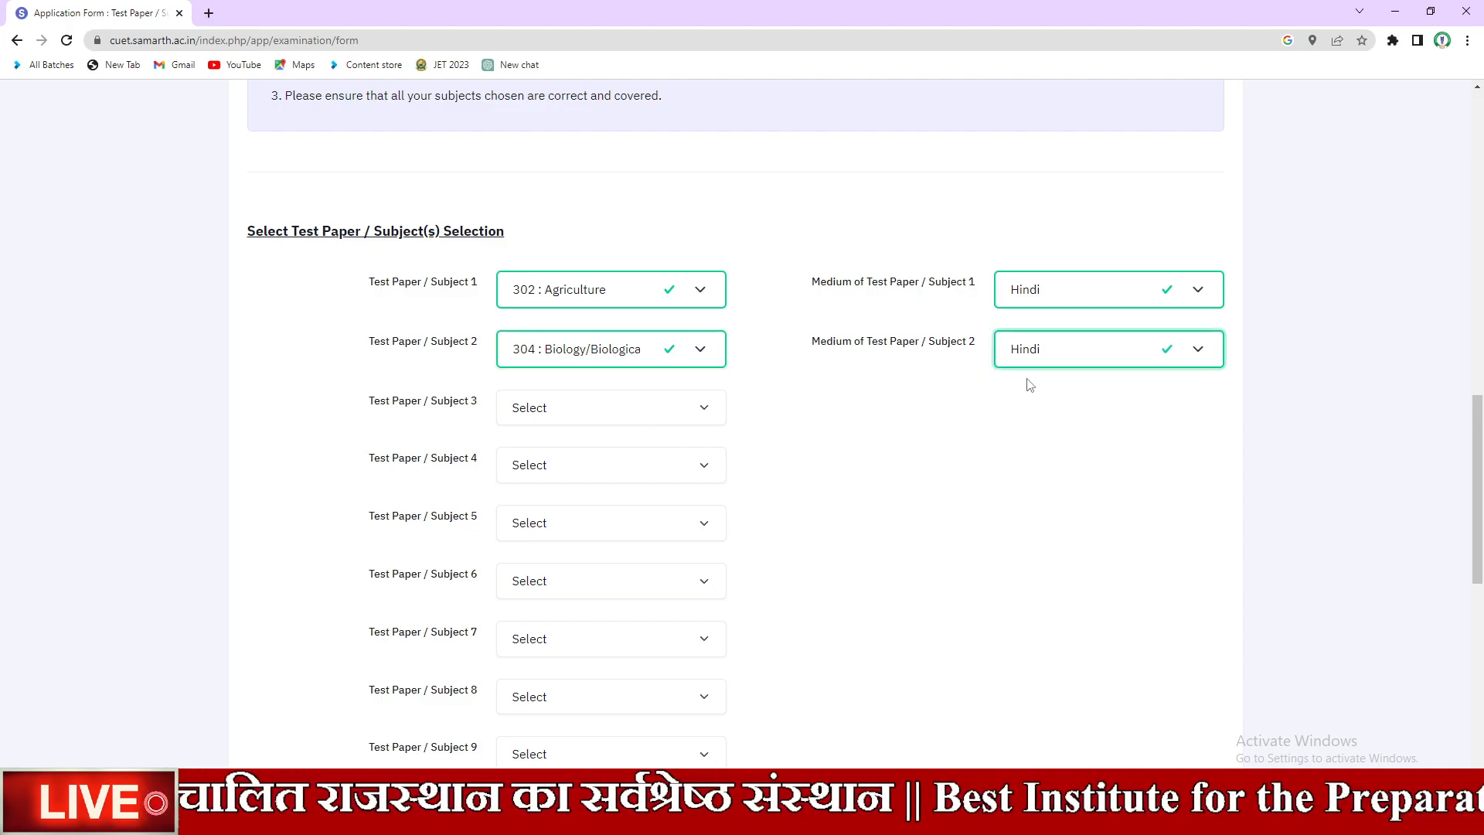
pyautogui.click(603, 416)
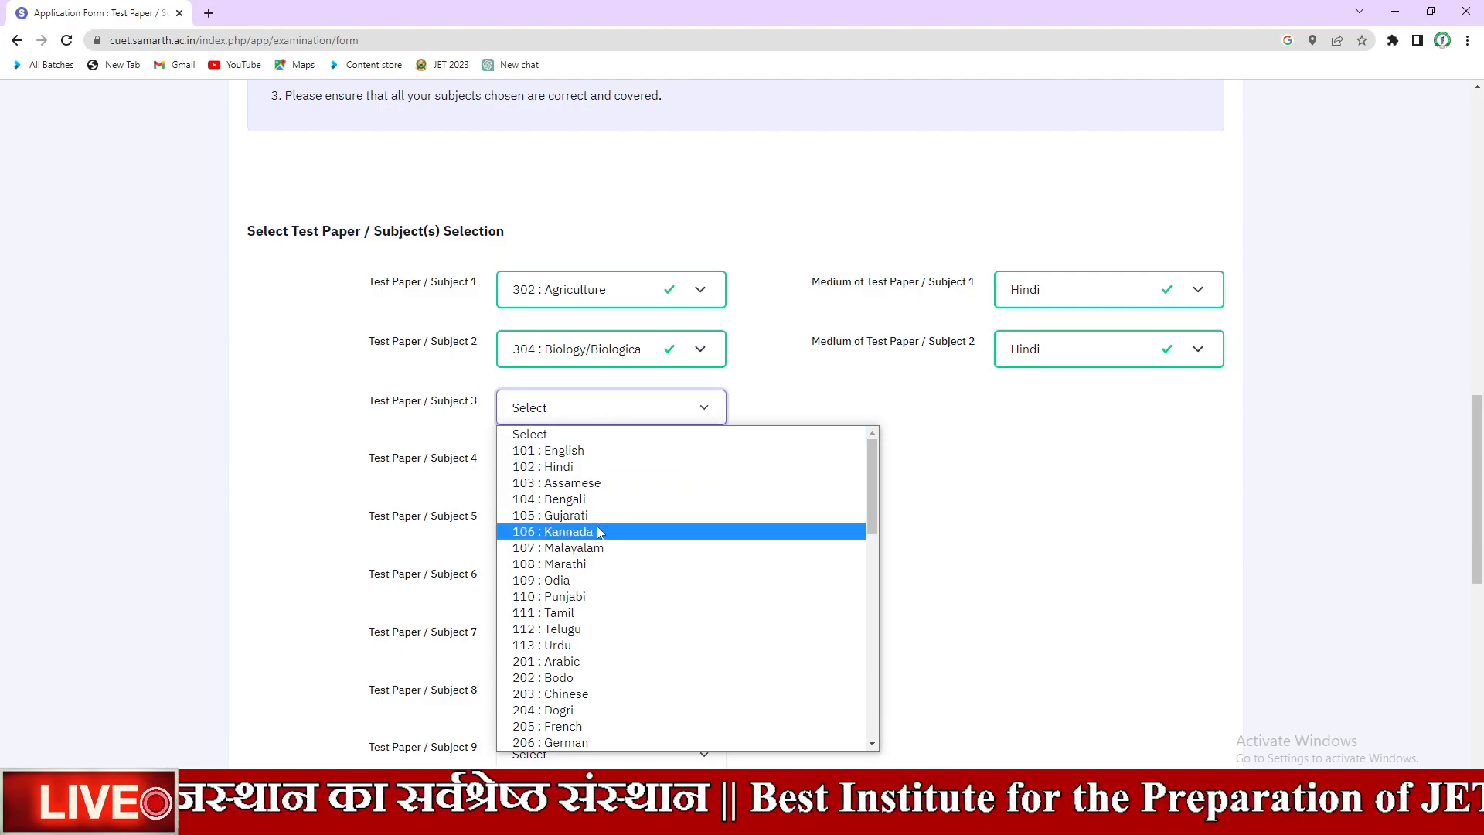
pyautogui.scroll(-4, 599, 532)
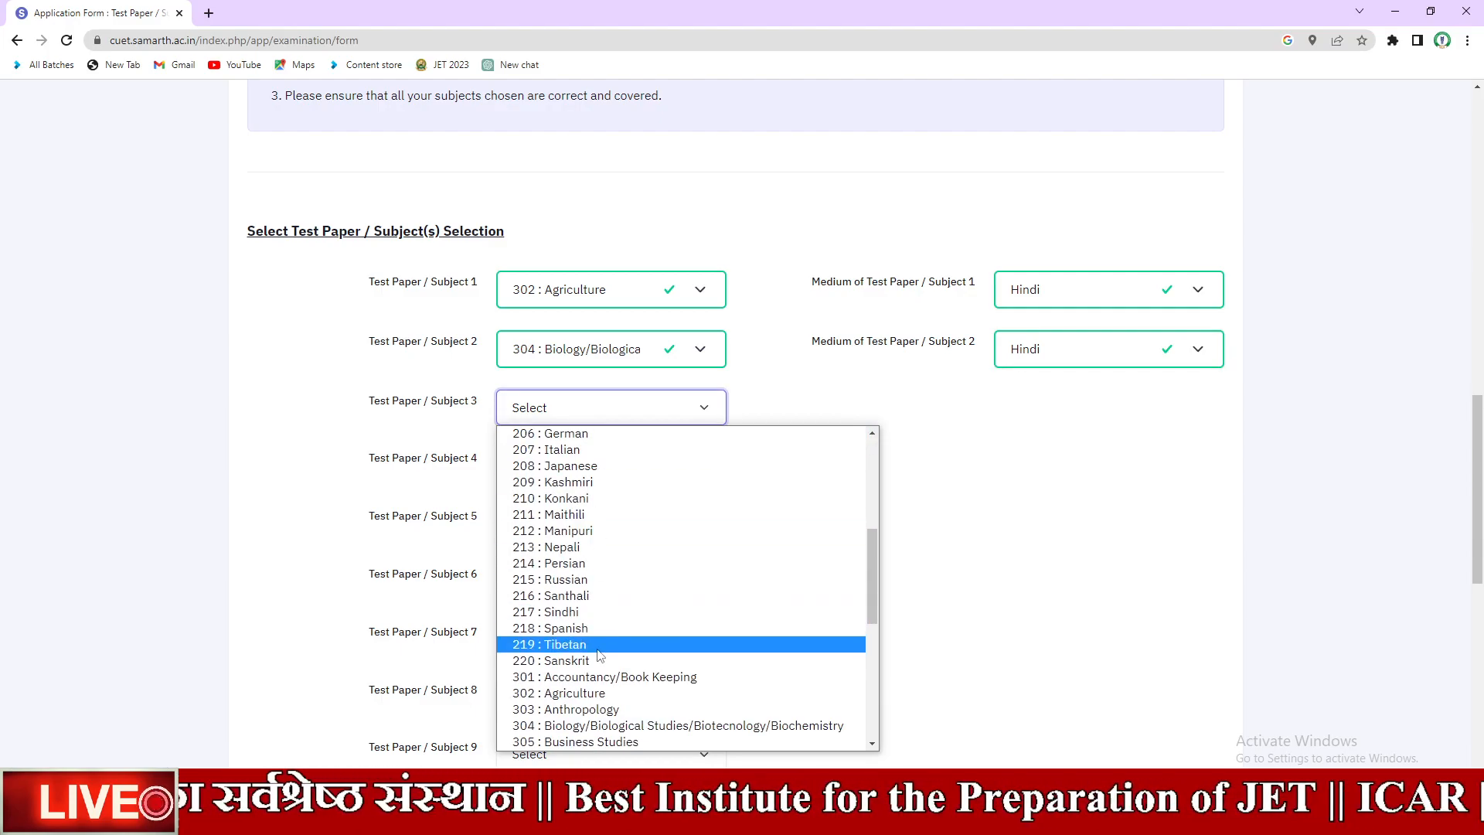
pyautogui.scroll(-2, 607, 684)
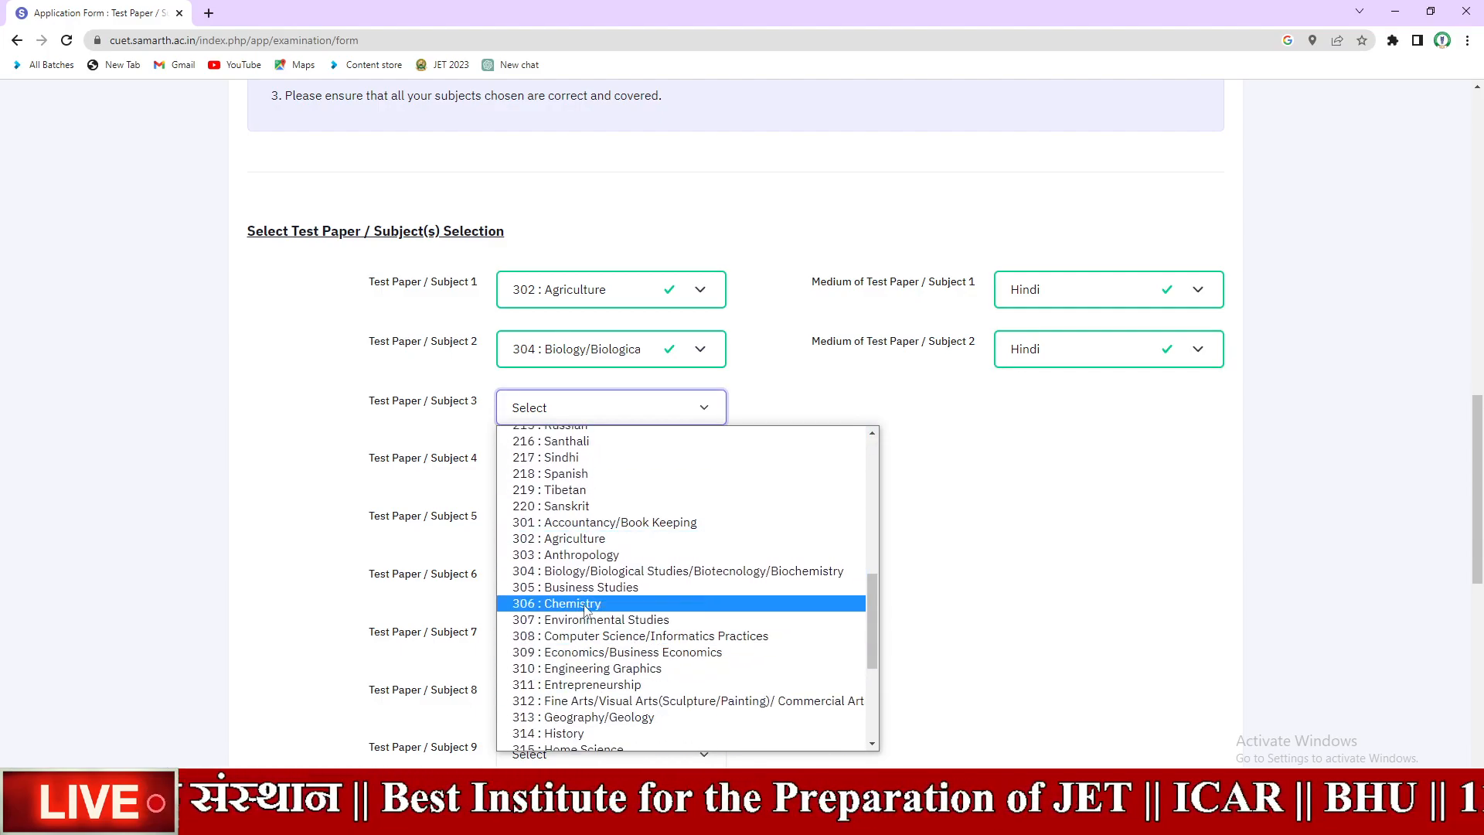
pyautogui.click(586, 600)
pyautogui.click(1024, 415)
pyautogui.click(1028, 469)
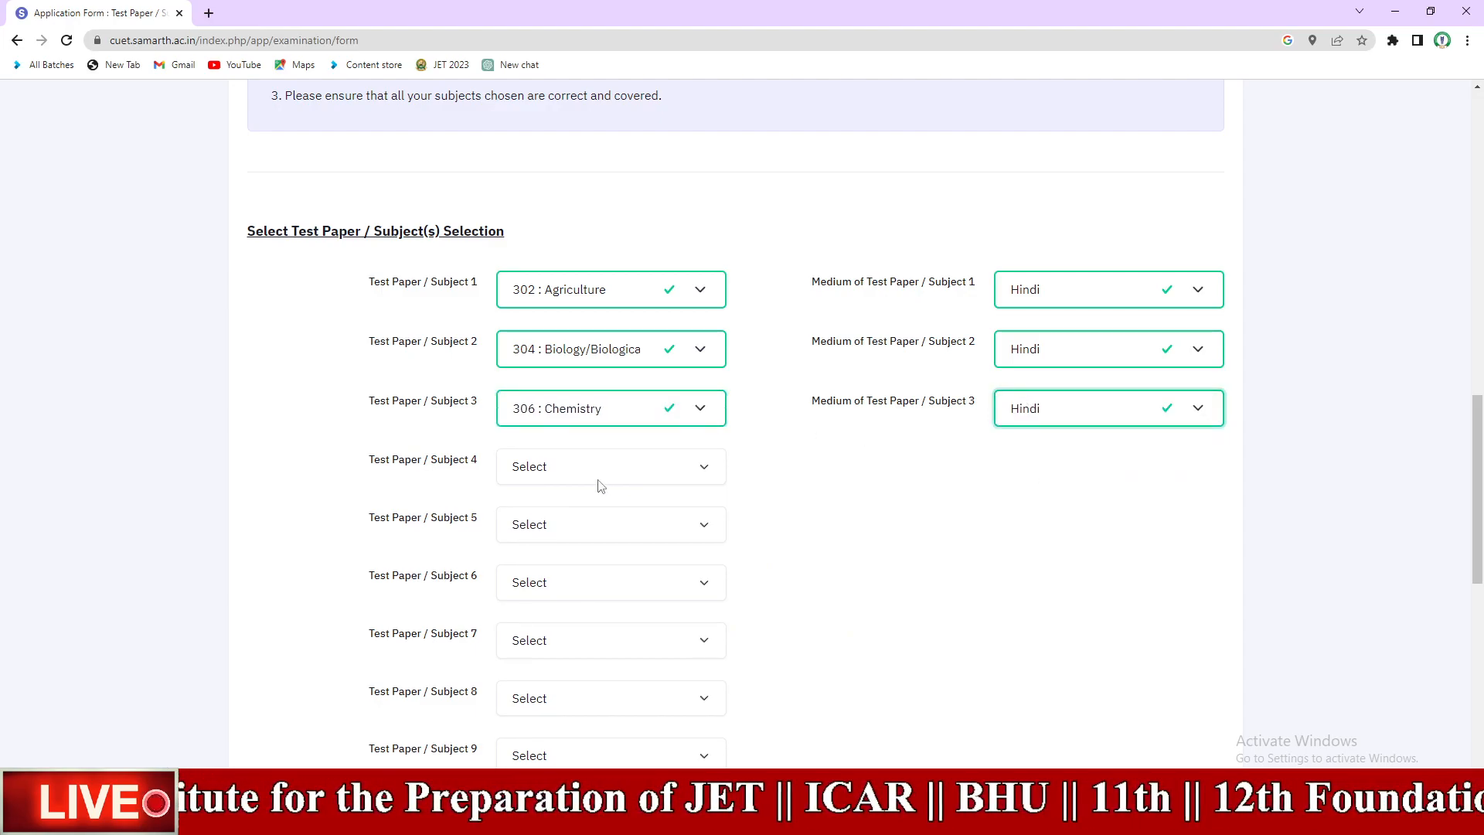
pyautogui.click(565, 478)
# - Mark test papers 4 and 5 as NA : Not Applicable
pyautogui.scroll(-4, 582, 394)
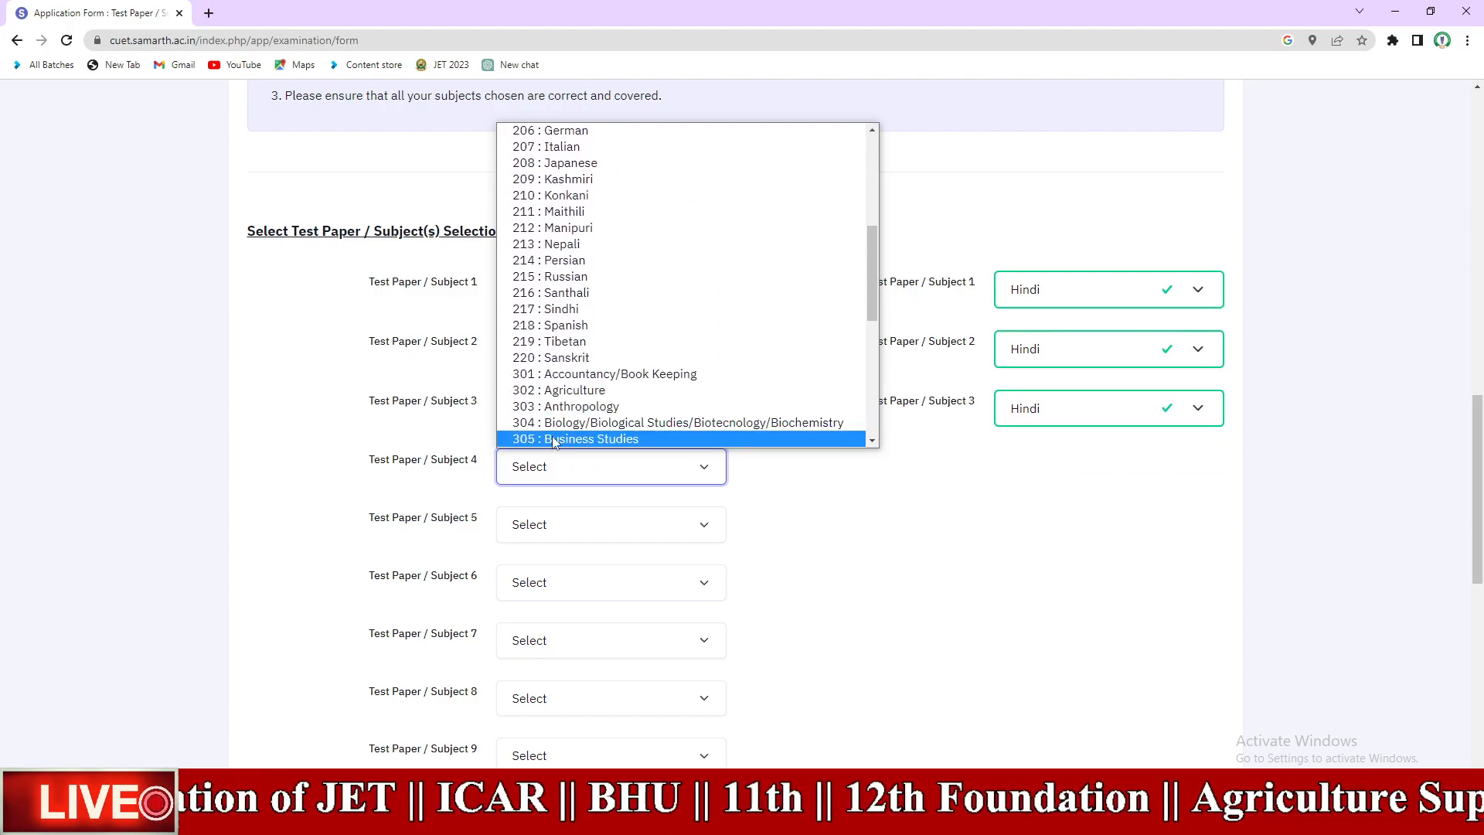
pyautogui.click(761, 484)
pyautogui.click(596, 475)
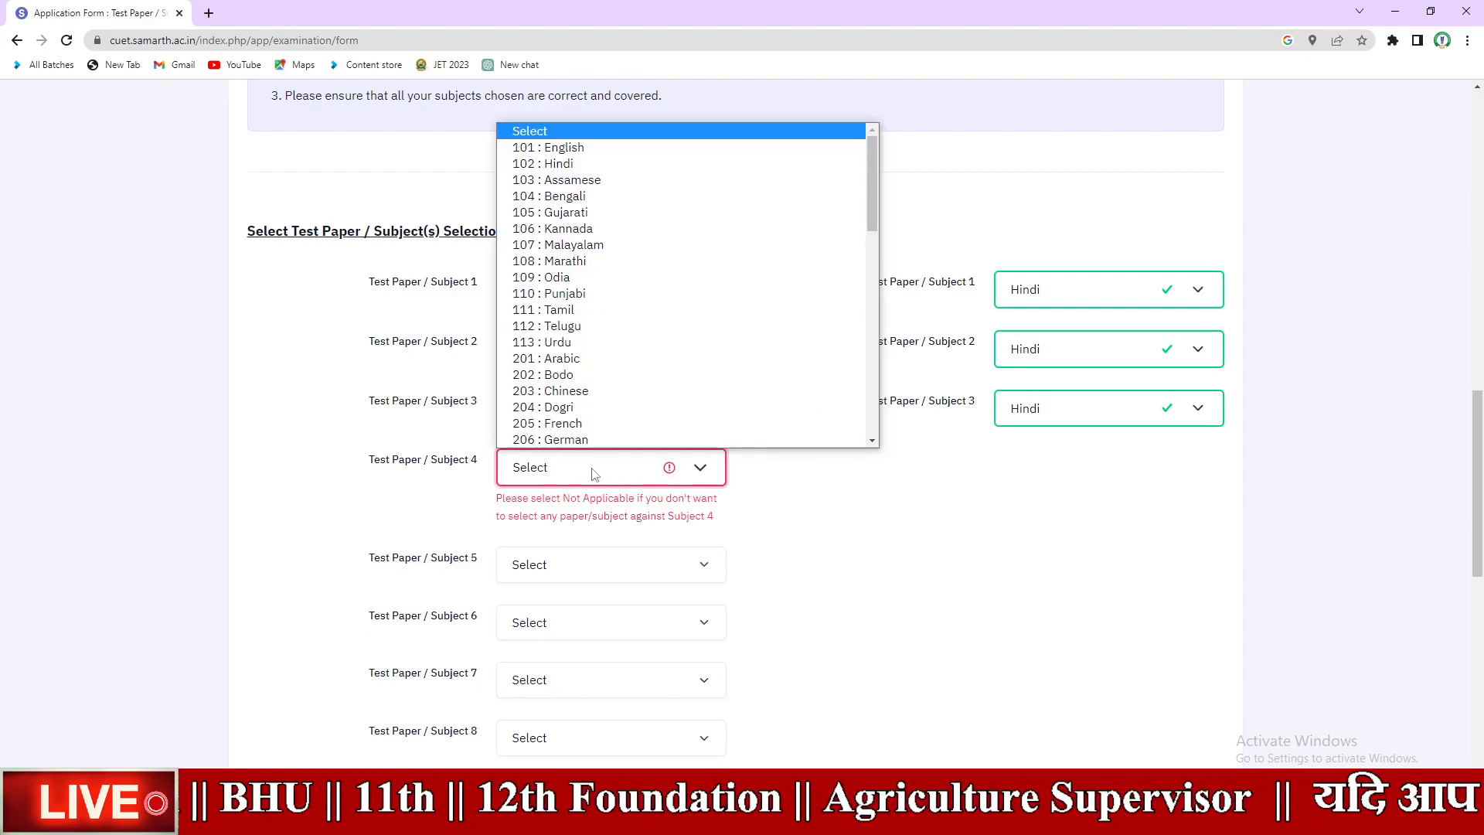
pyautogui.scroll(-8, 591, 417)
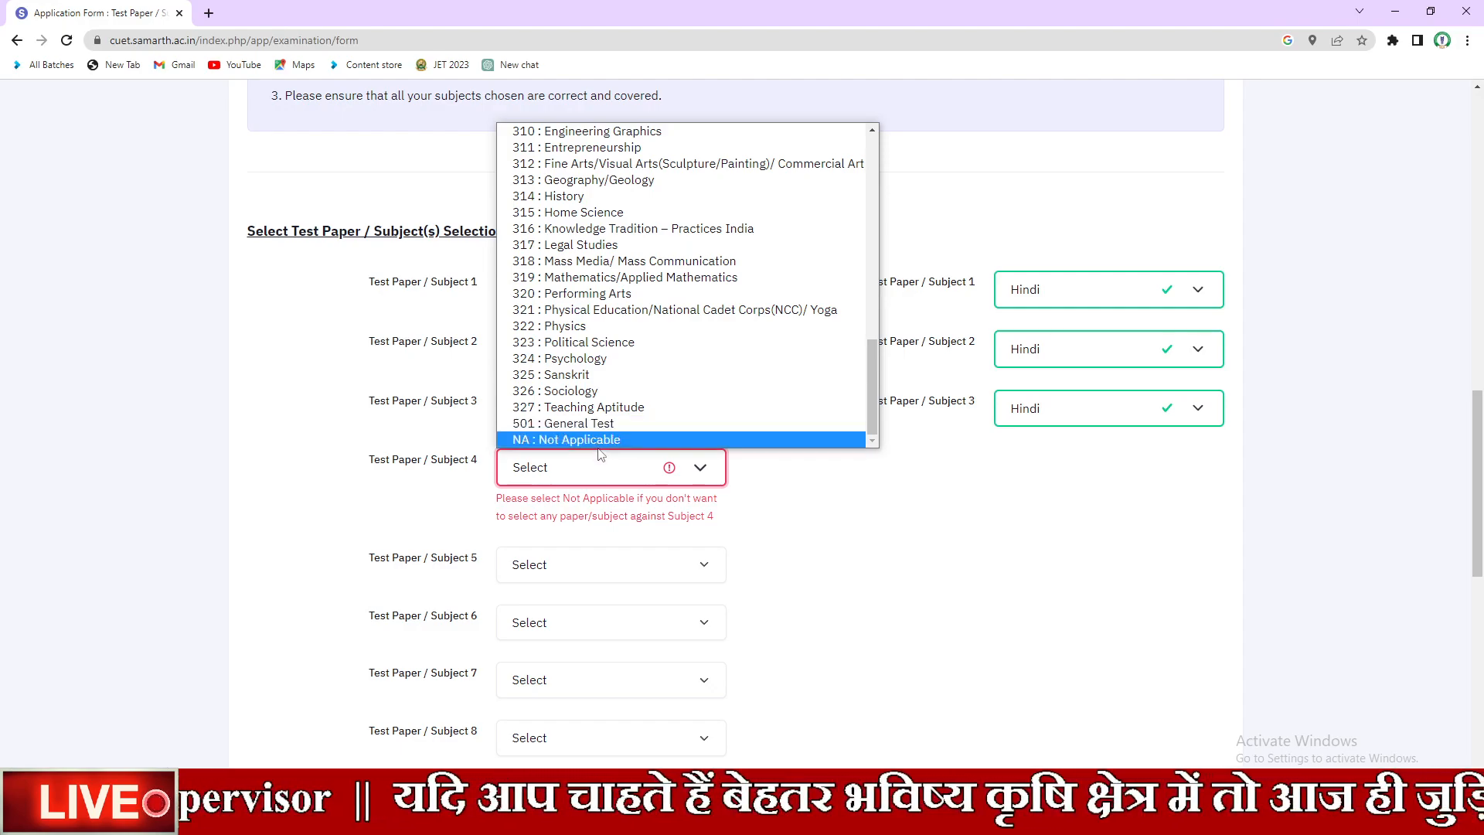
pyautogui.click(821, 499)
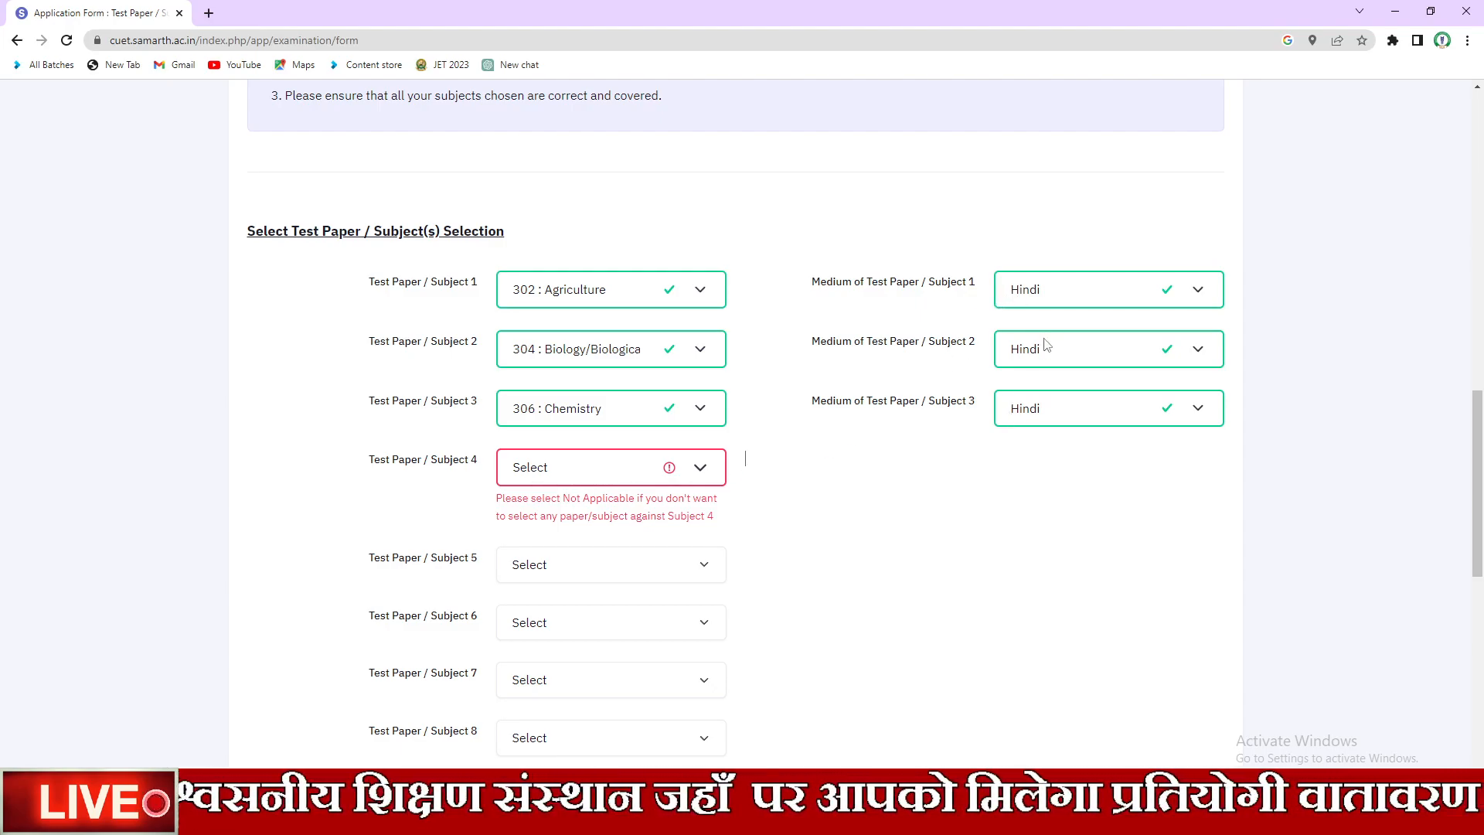
pyautogui.click(628, 469)
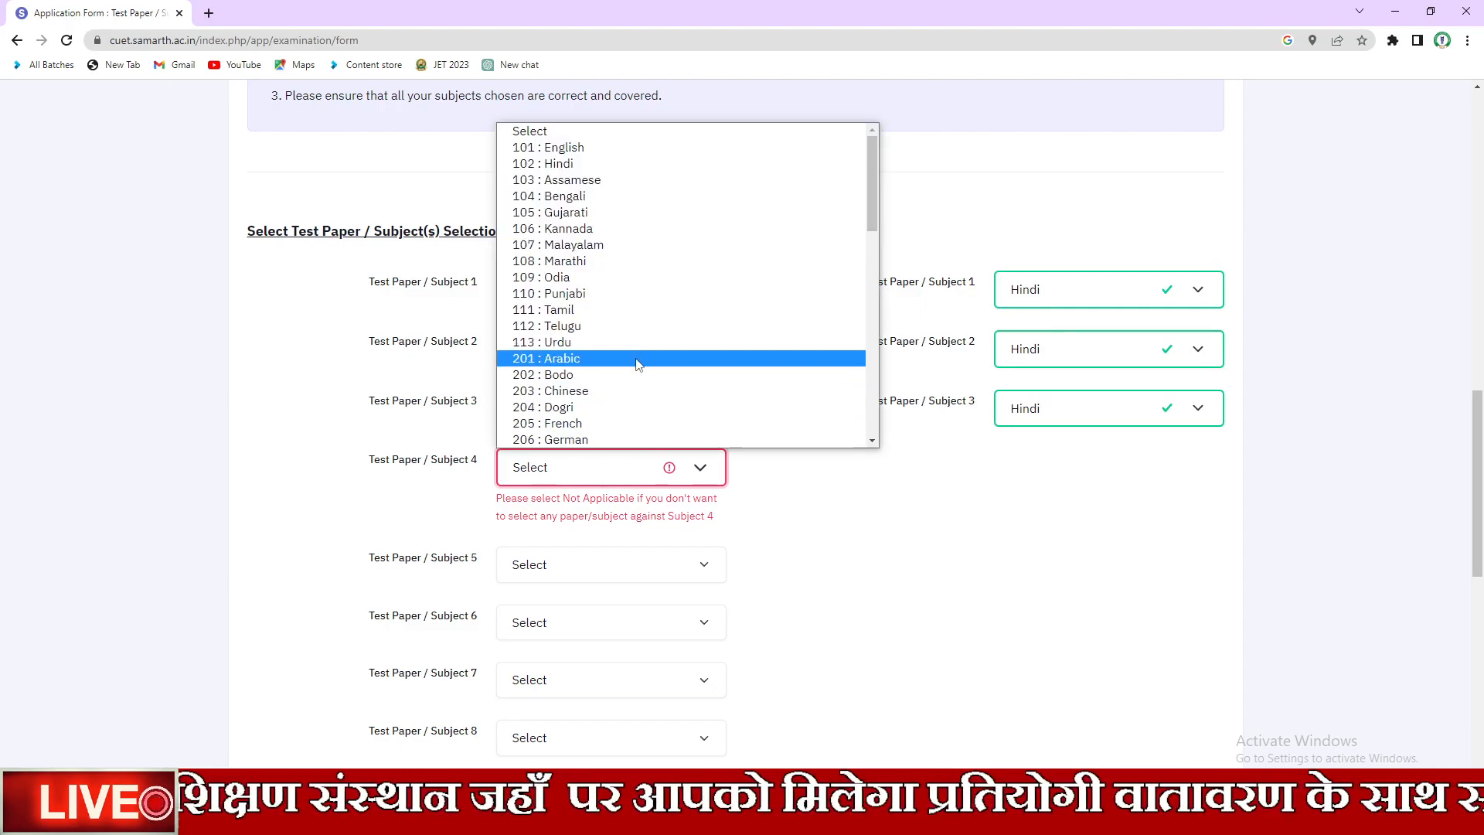
pyautogui.scroll(-10, 625, 398)
pyautogui.click(612, 439)
pyautogui.scroll(-1, 606, 457)
pyautogui.click(598, 454)
pyautogui.scroll(-2, 597, 457)
pyautogui.click(576, 302)
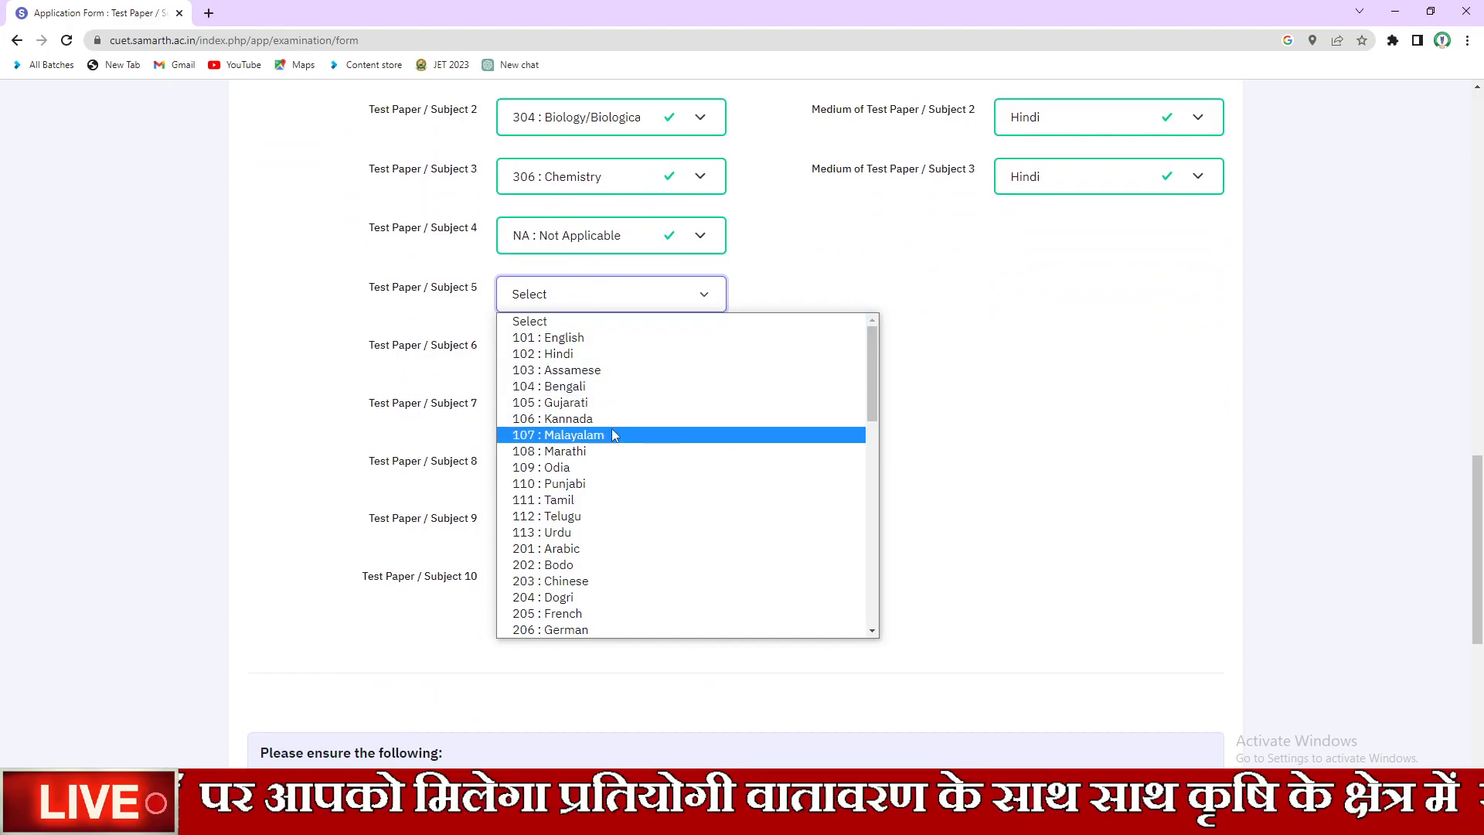
pyautogui.scroll(-10, 618, 444)
pyautogui.click(587, 629)
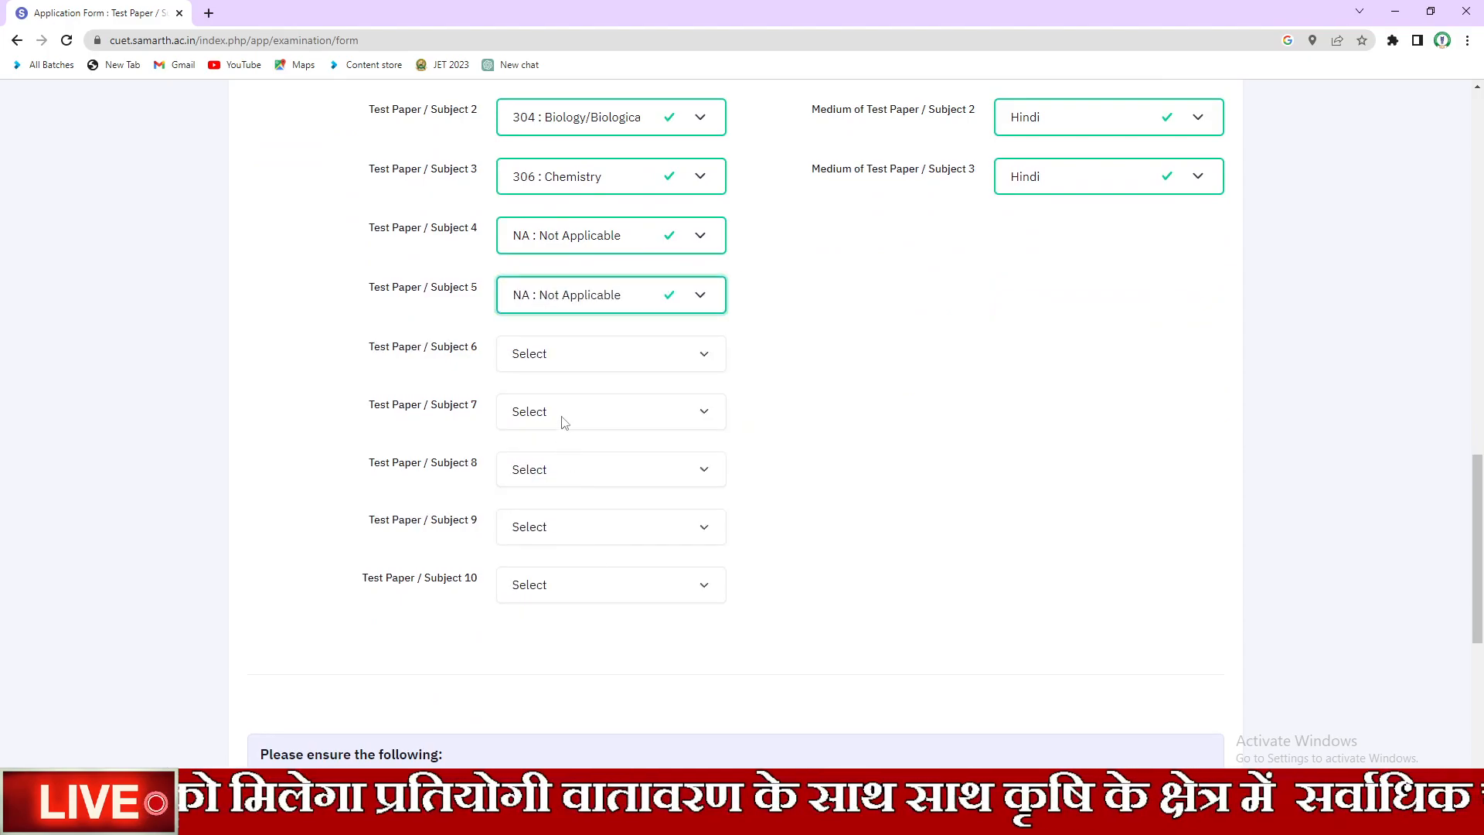
# - Mark test papers 6 and 7 as Not Applicable, correcting a mistaken Psychology choice
pyautogui.click(568, 366)
pyautogui.scroll(-10, 603, 618)
pyautogui.click(603, 670)
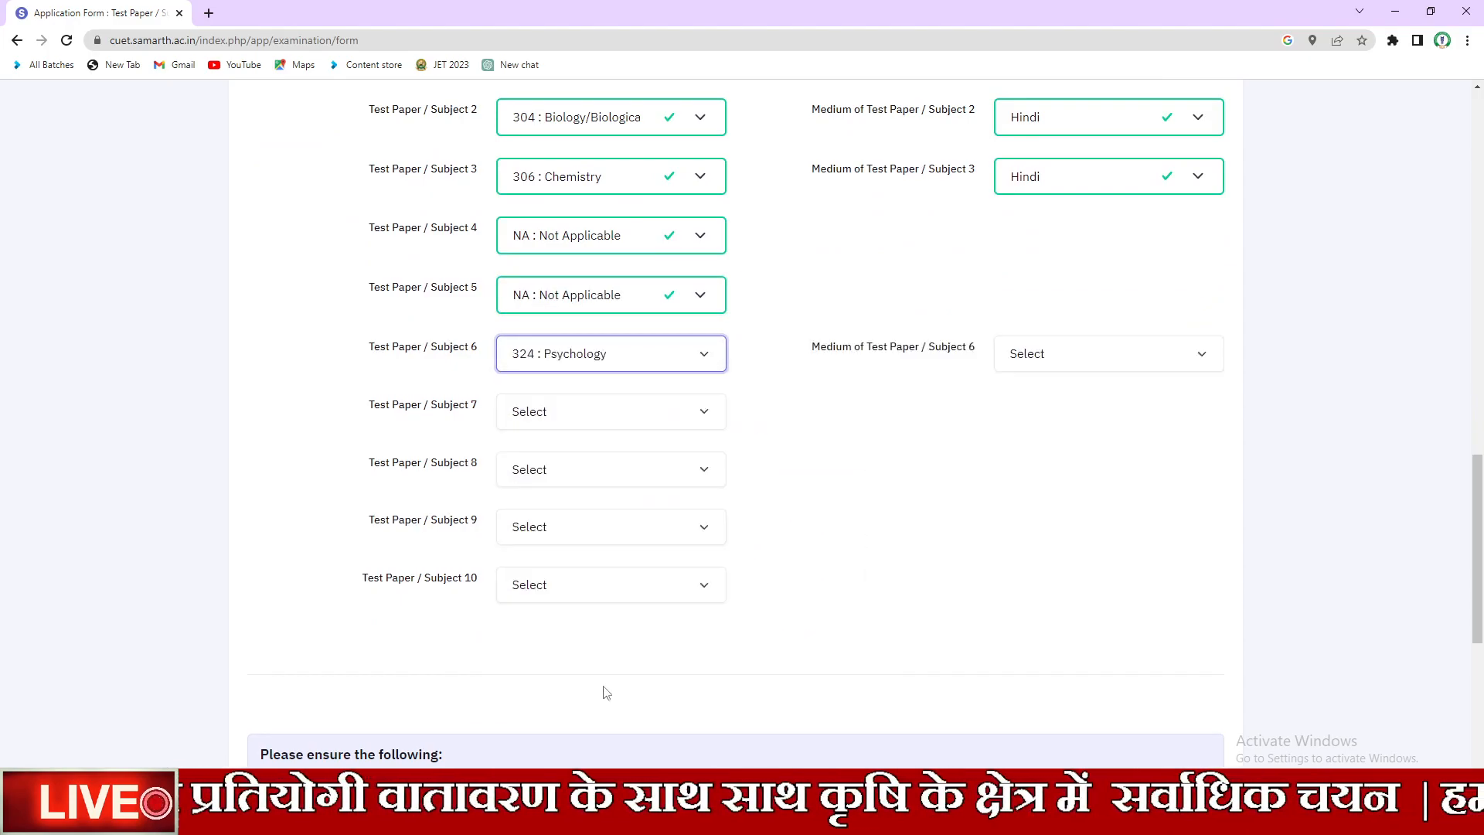
pyautogui.click(566, 363)
pyautogui.scroll(-5, 595, 619)
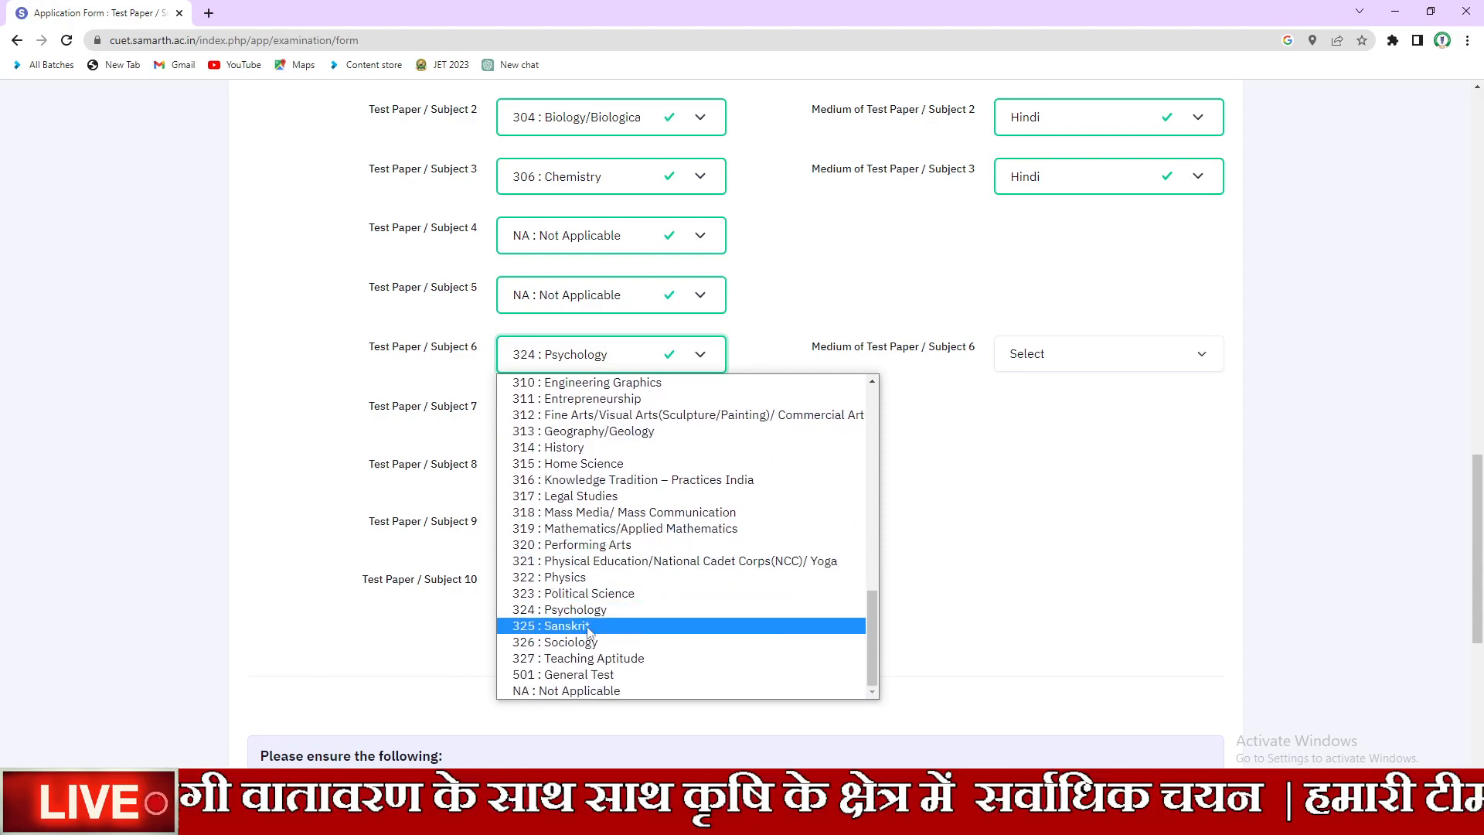
pyautogui.click(591, 689)
pyautogui.scroll(-2, 559, 480)
pyautogui.click(553, 258)
pyautogui.scroll(-6, 618, 464)
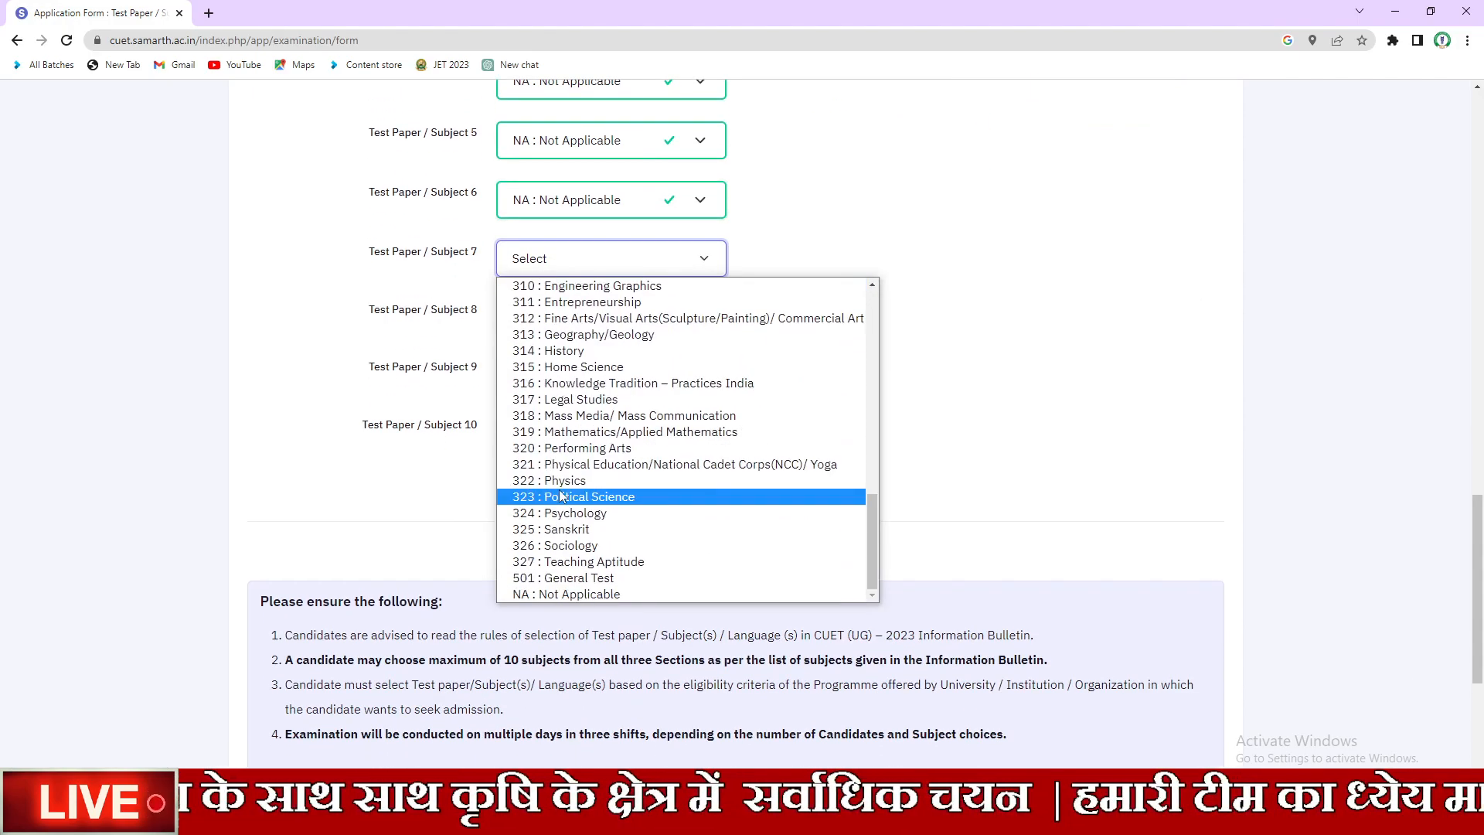
pyautogui.click(587, 594)
# - Mark test papers 8, 9 and 10 as NA : Not Applicable
pyautogui.click(587, 318)
pyautogui.scroll(-6, 595, 503)
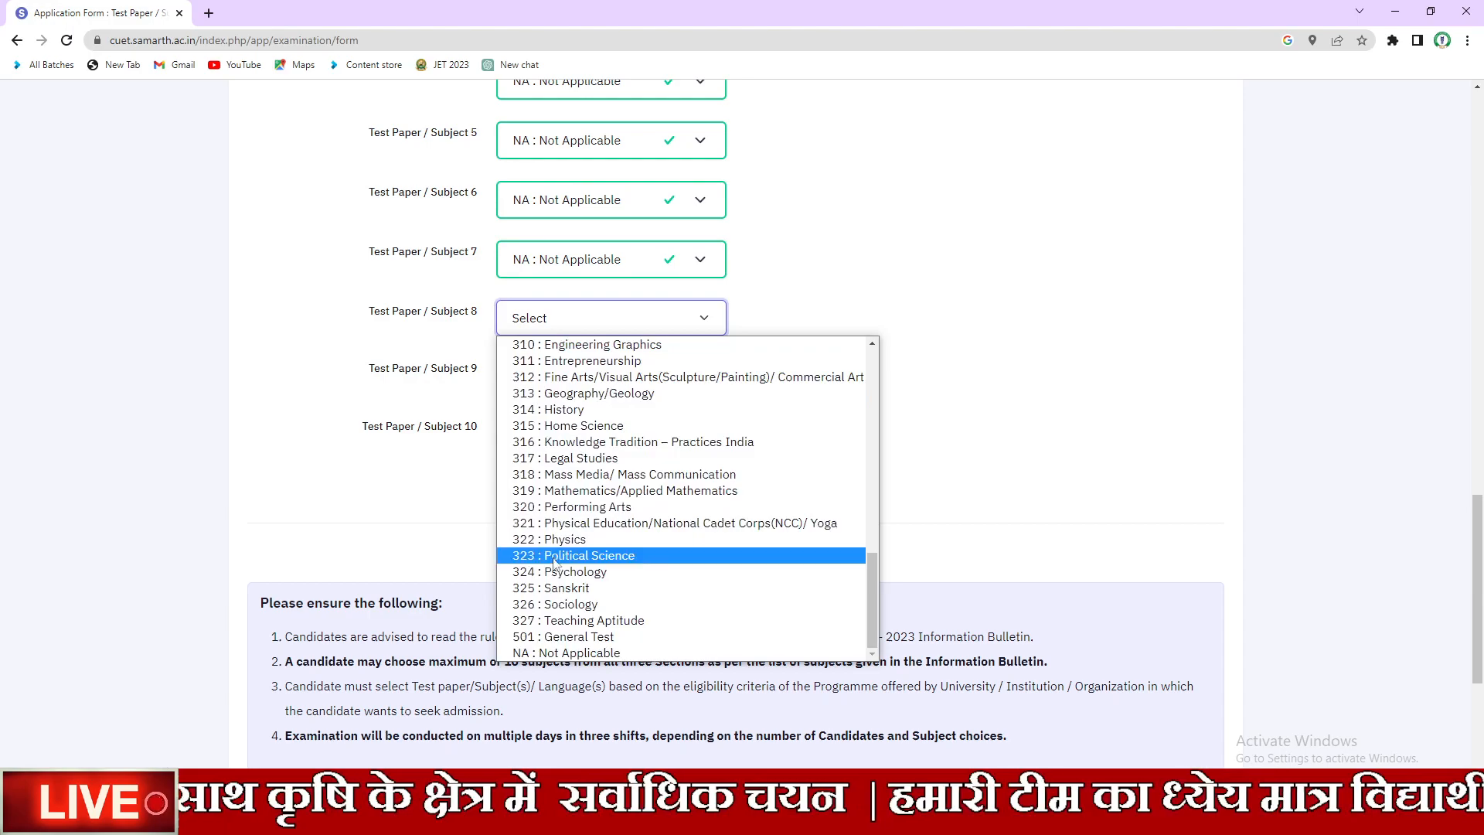
pyautogui.click(572, 652)
pyautogui.click(551, 379)
pyautogui.scroll(-5, 568, 621)
pyautogui.scroll(-5, 569, 621)
pyautogui.click(583, 706)
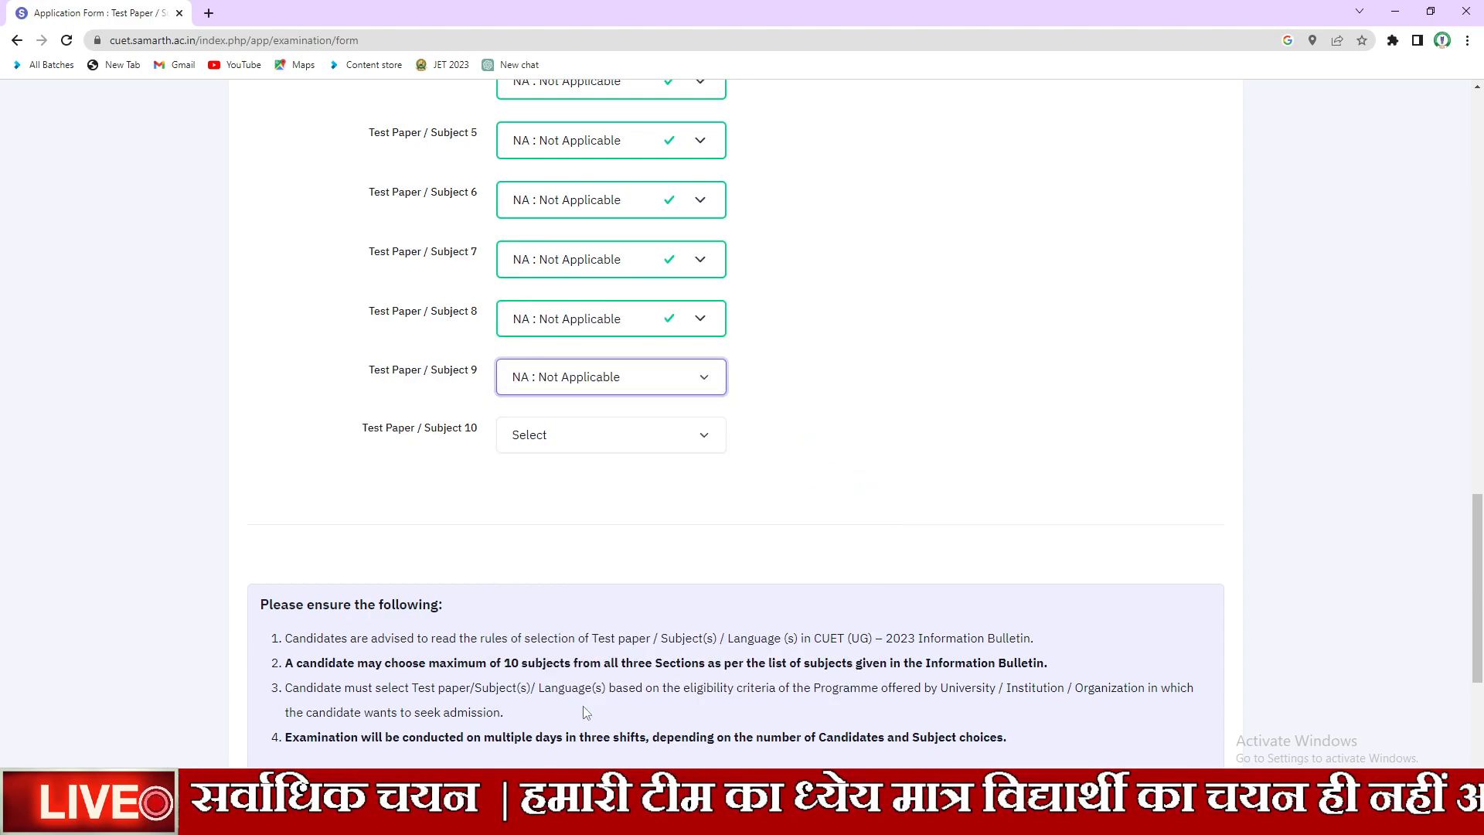
pyautogui.click(549, 436)
pyautogui.scroll(-6, 588, 619)
pyautogui.scroll(2, 587, 649)
pyautogui.scroll(-2, 587, 663)
pyautogui.click(574, 771)
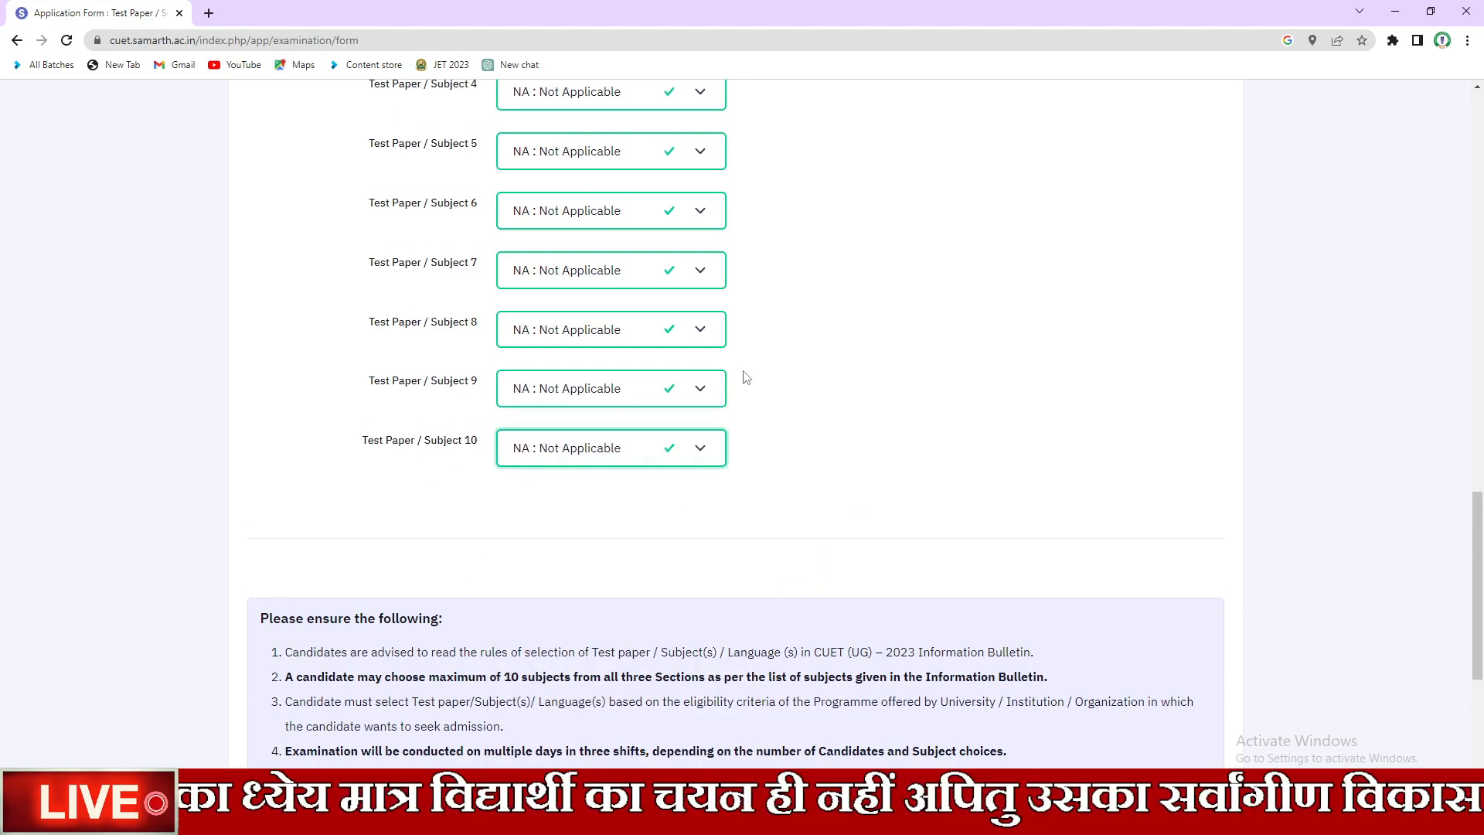
# - Tick the 'I hereby declare' checkbox and save the three-subject test paper selection
pyautogui.scroll(3, 572, 252)
pyautogui.scroll(2, 613, 345)
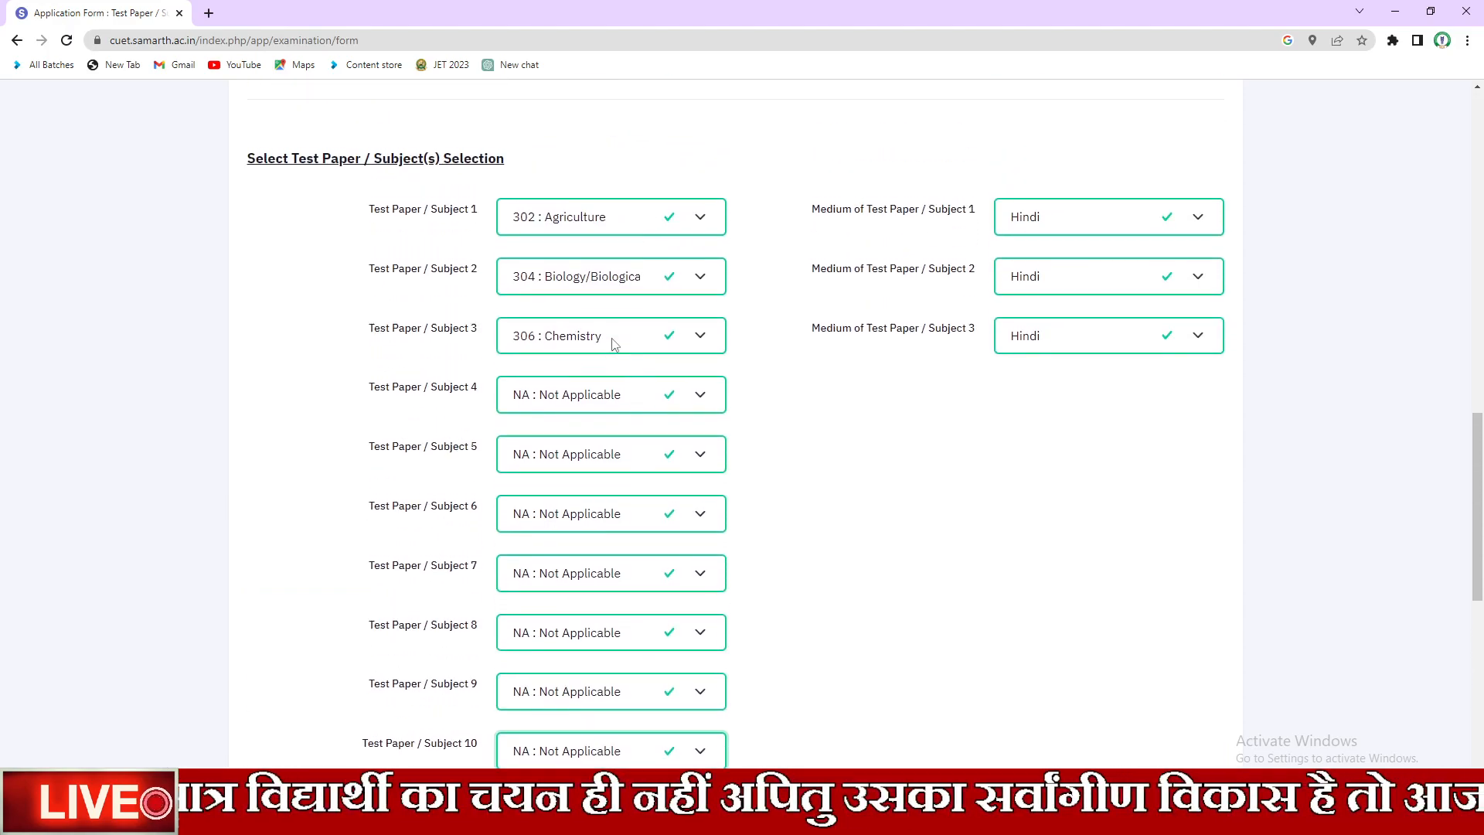
pyautogui.scroll(-4, 639, 563)
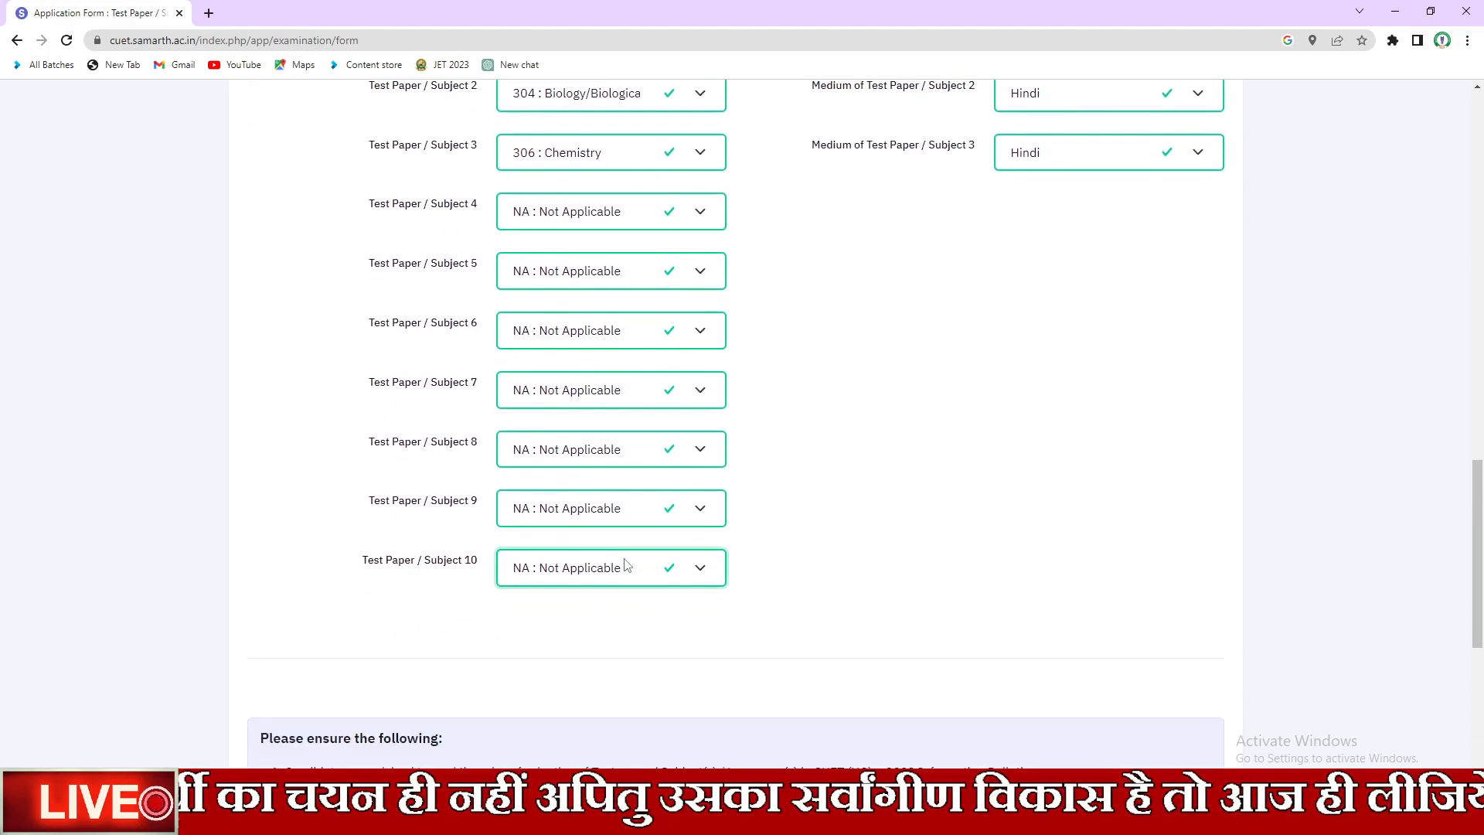
pyautogui.scroll(-2, 624, 563)
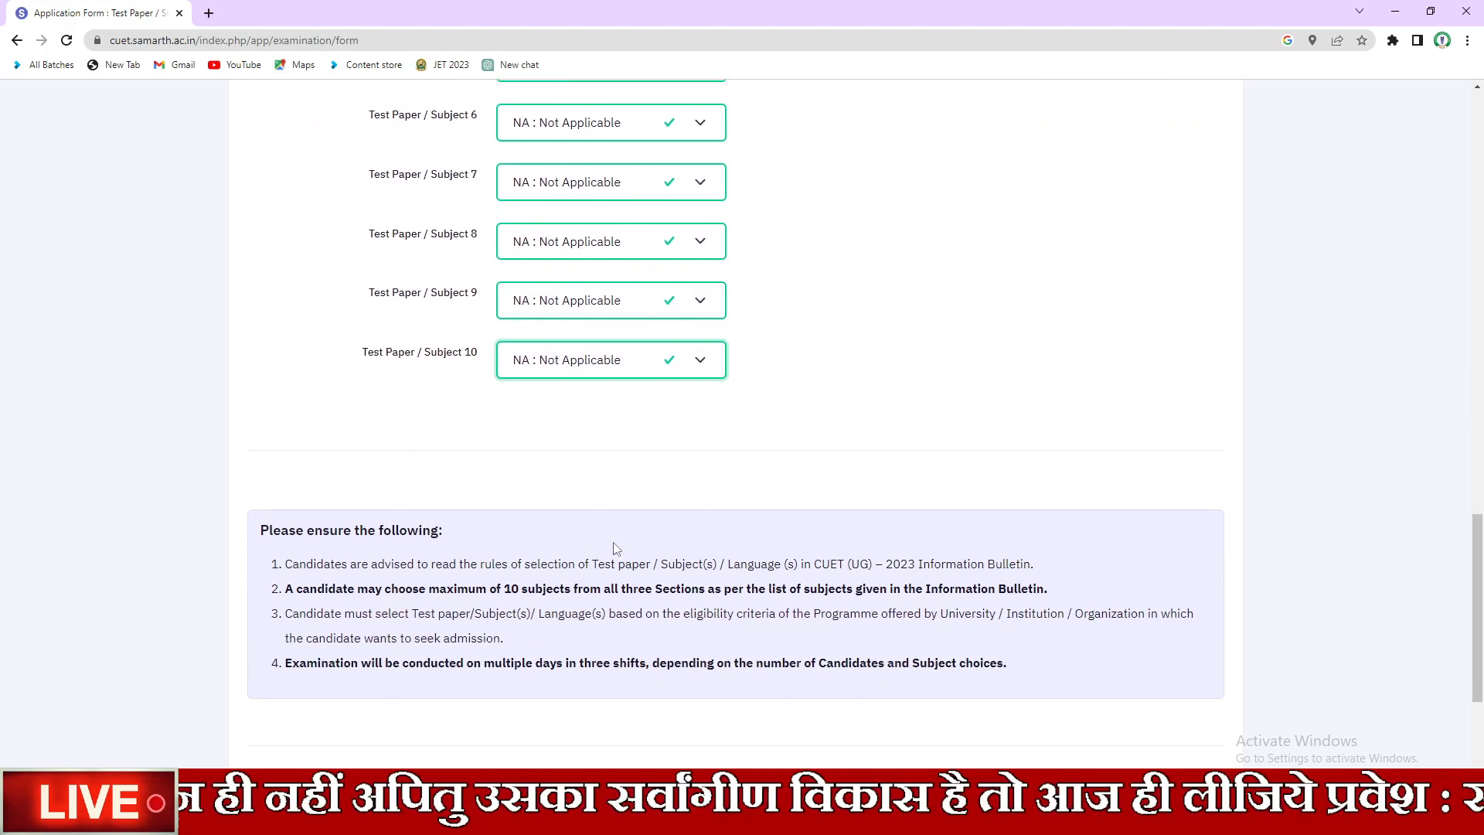
pyautogui.scroll(8, 616, 545)
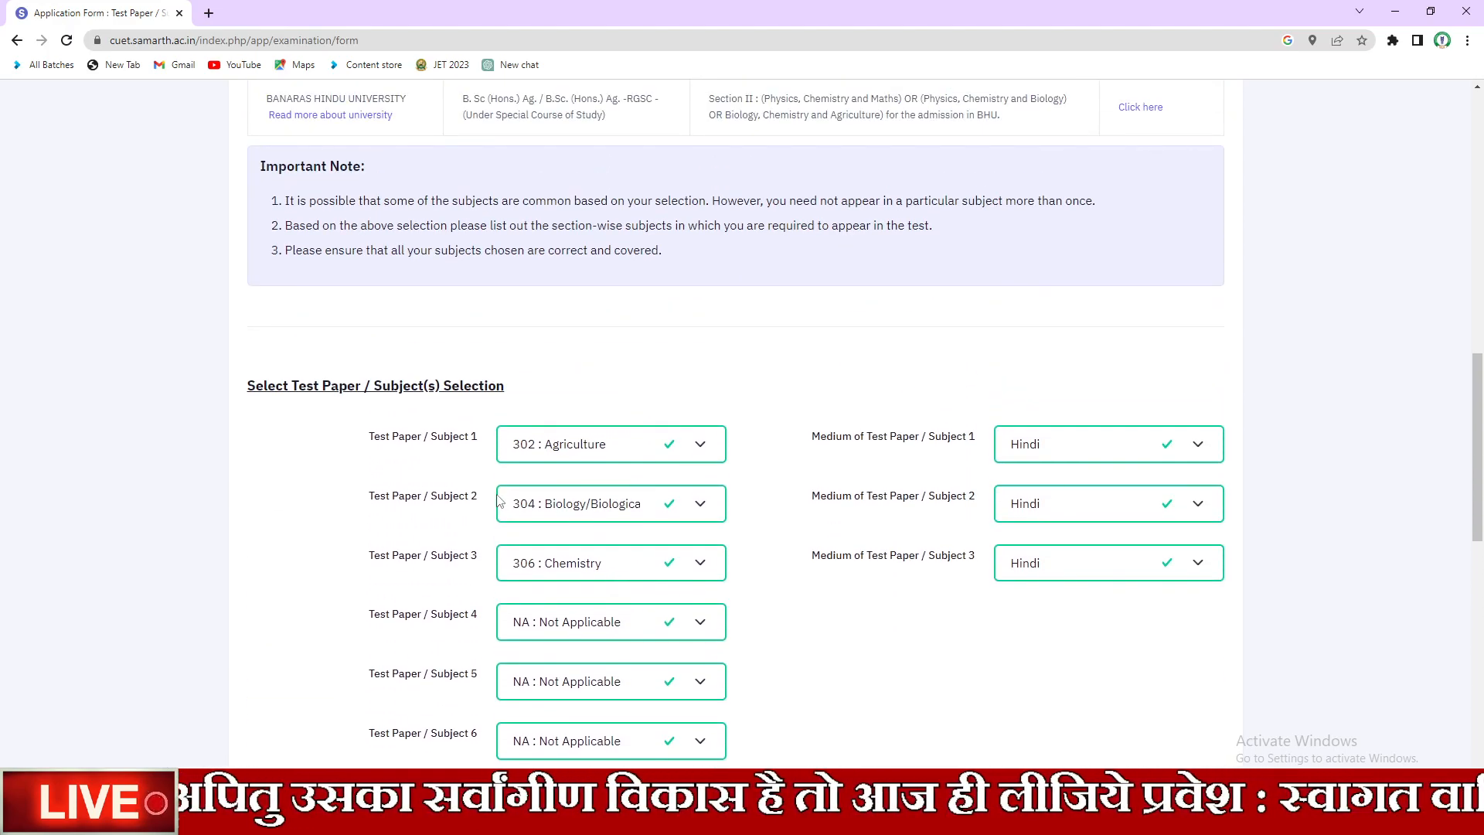
pyautogui.scroll(-3, 532, 532)
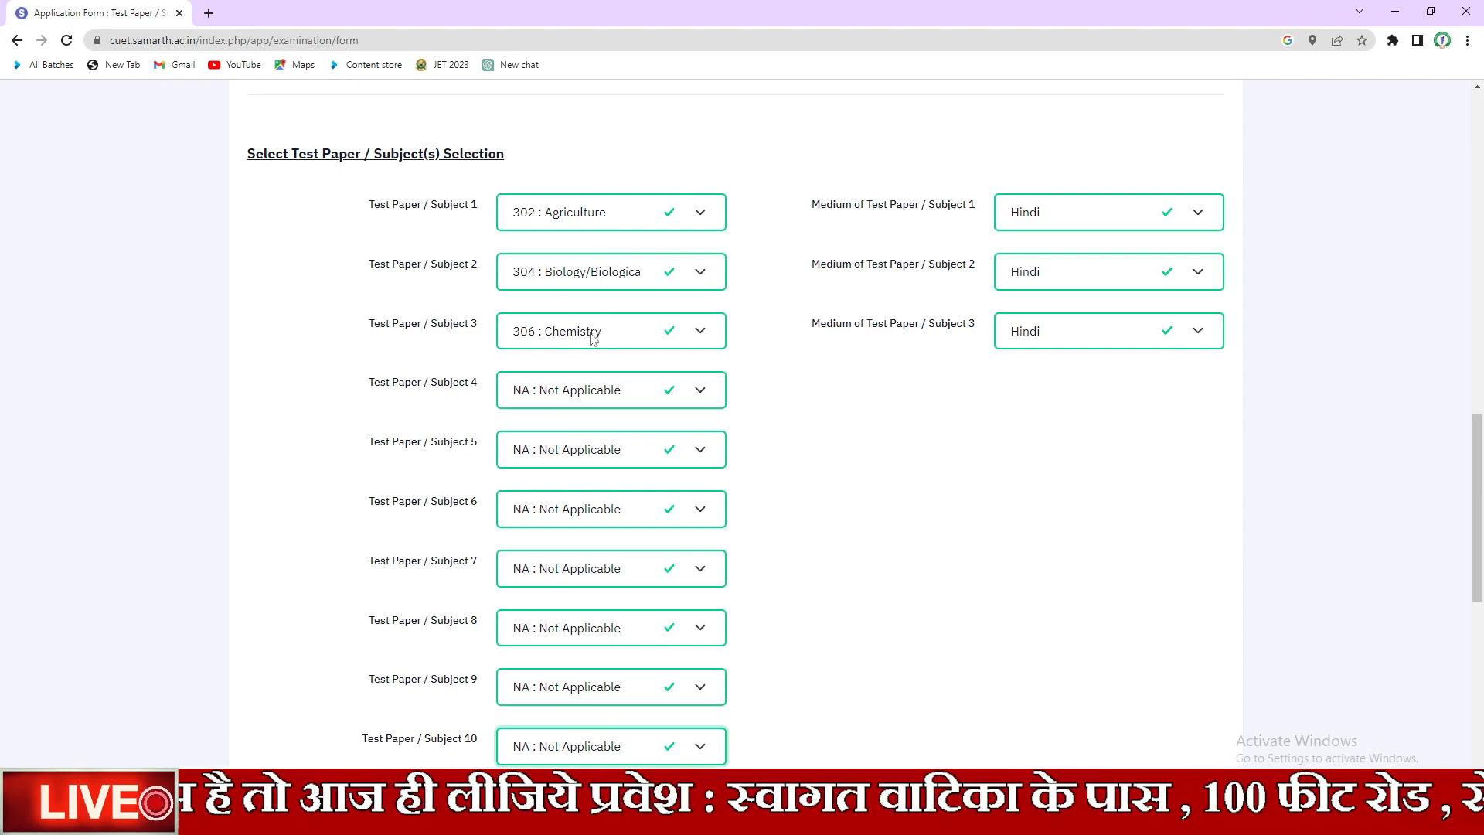
pyautogui.scroll(-8, 785, 497)
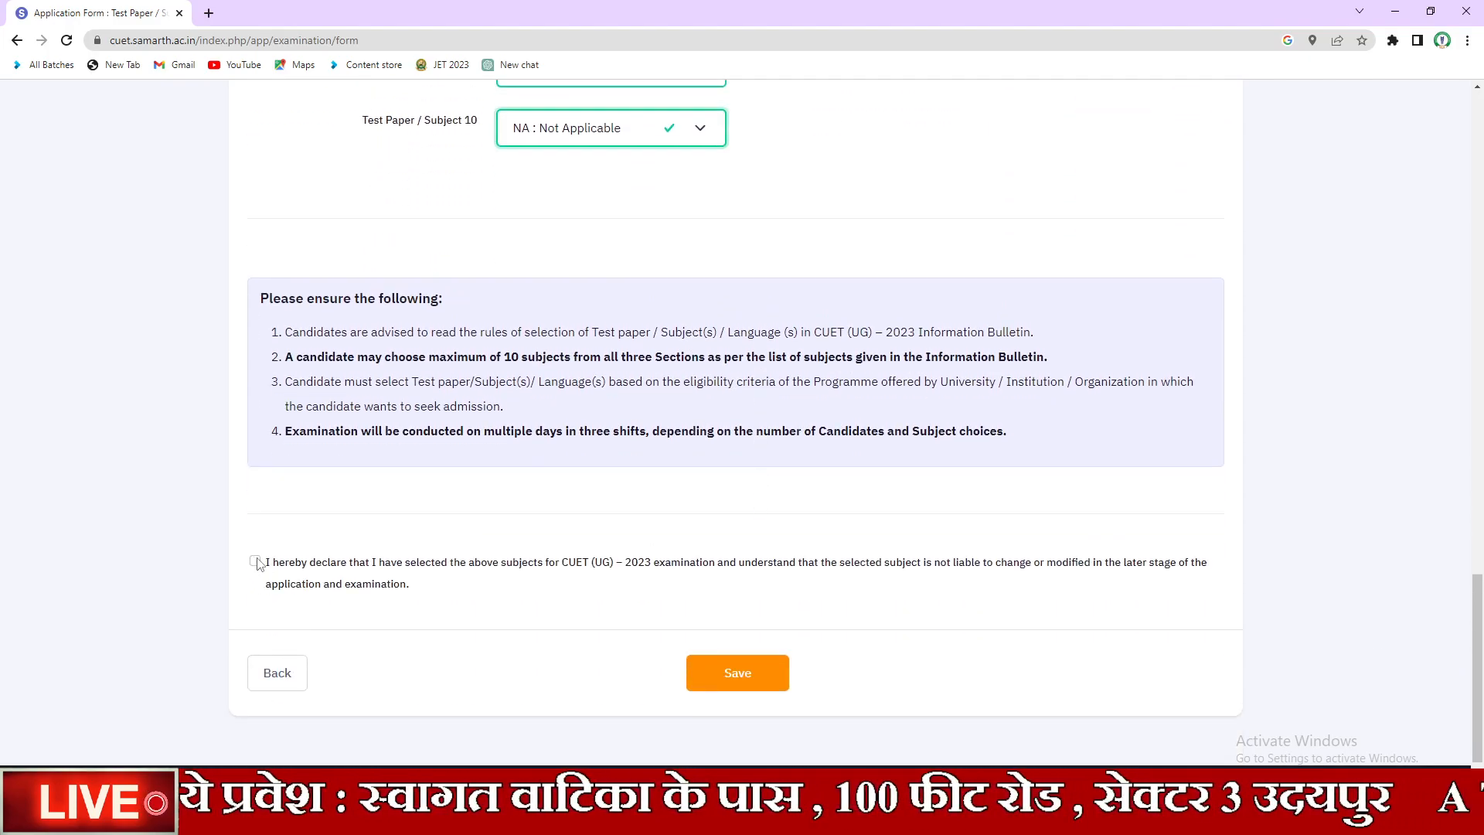
pyautogui.click(256, 562)
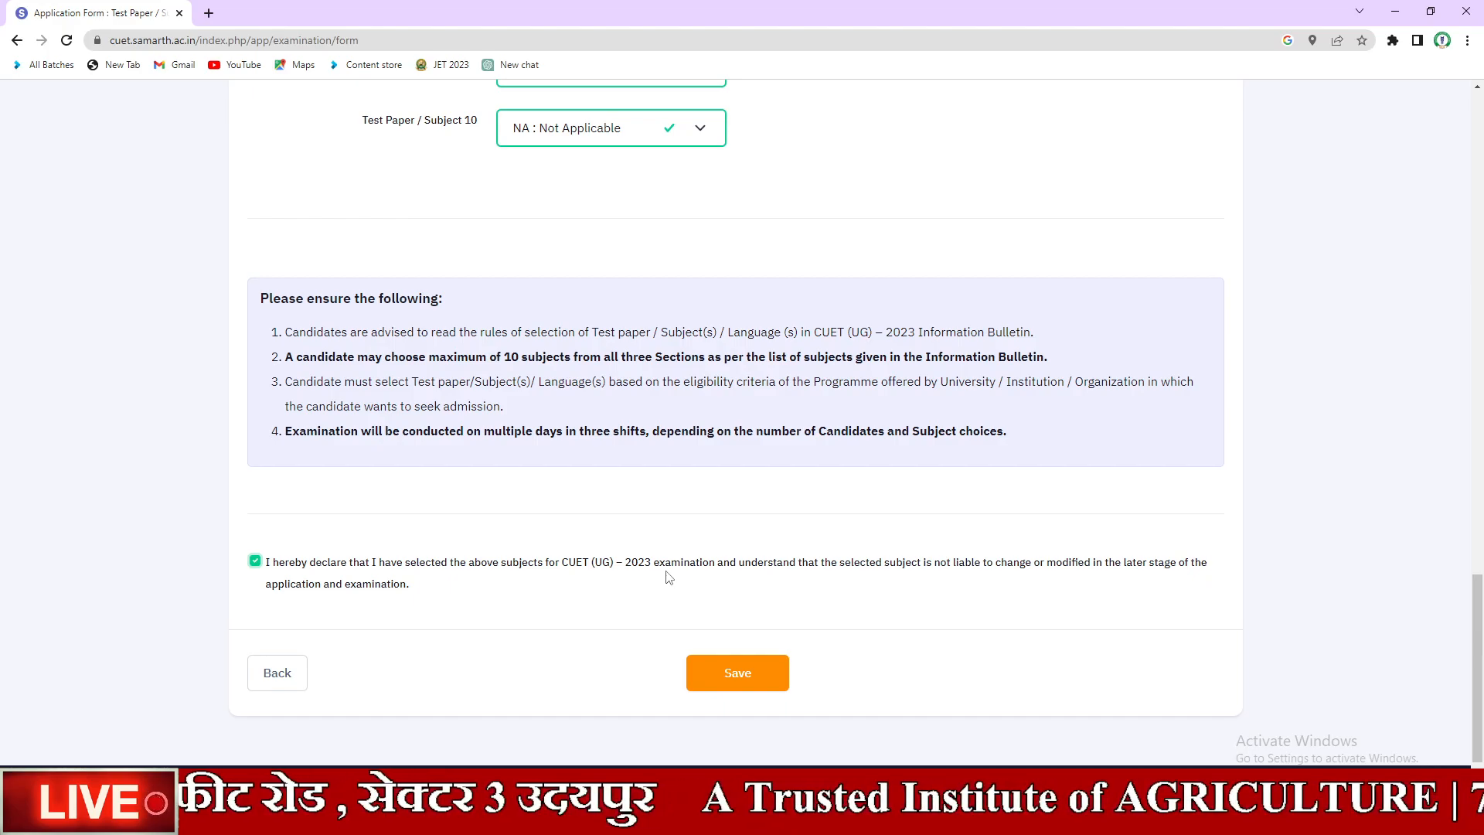
pyautogui.click(716, 677)
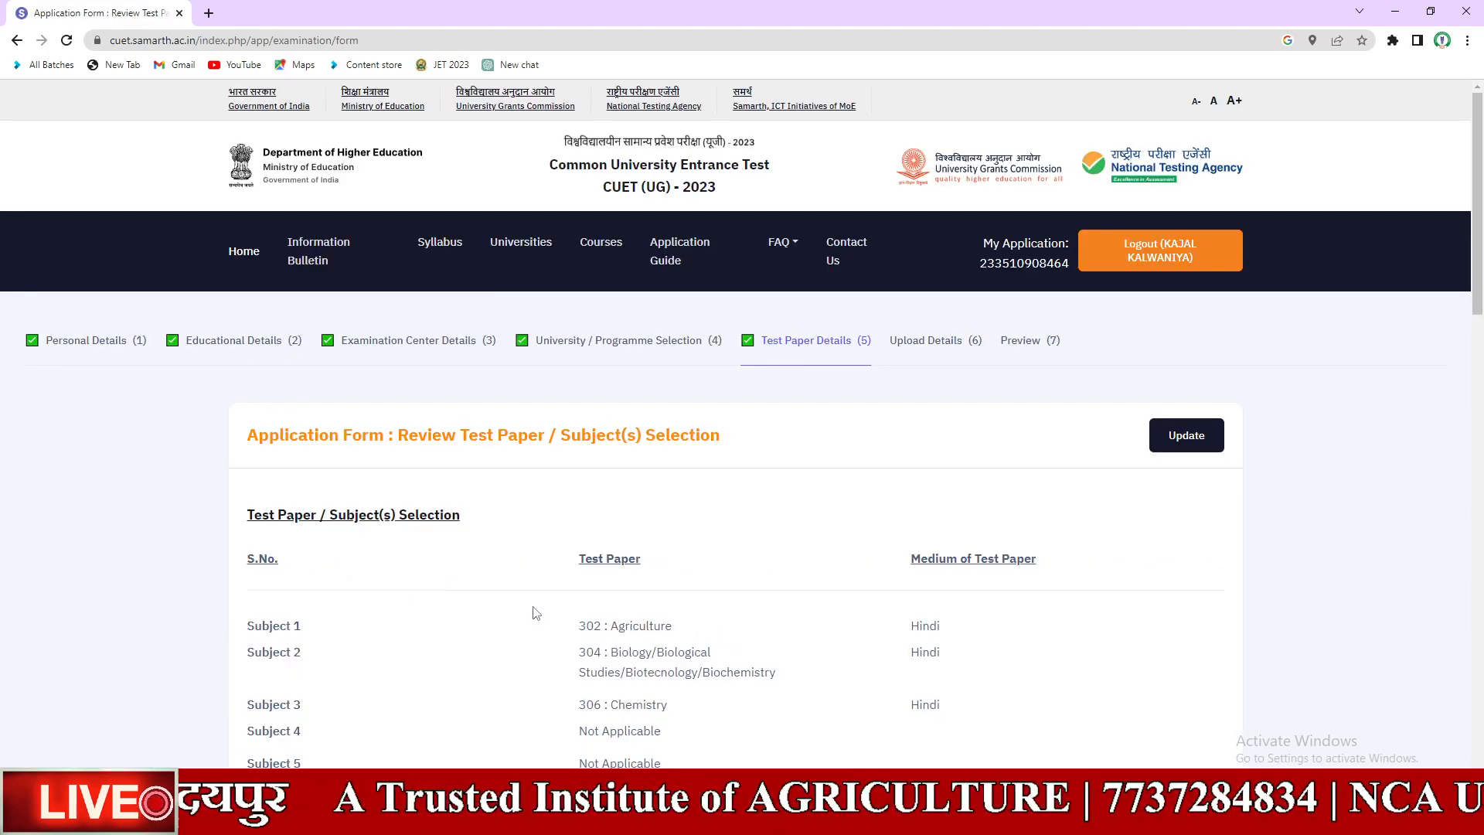
# - Verify Agriculture, Biology and Chemistry in Hindi medium, then continue to Upload Documents
pyautogui.scroll(-2, 539, 607)
pyautogui.scroll(-7, 618, 556)
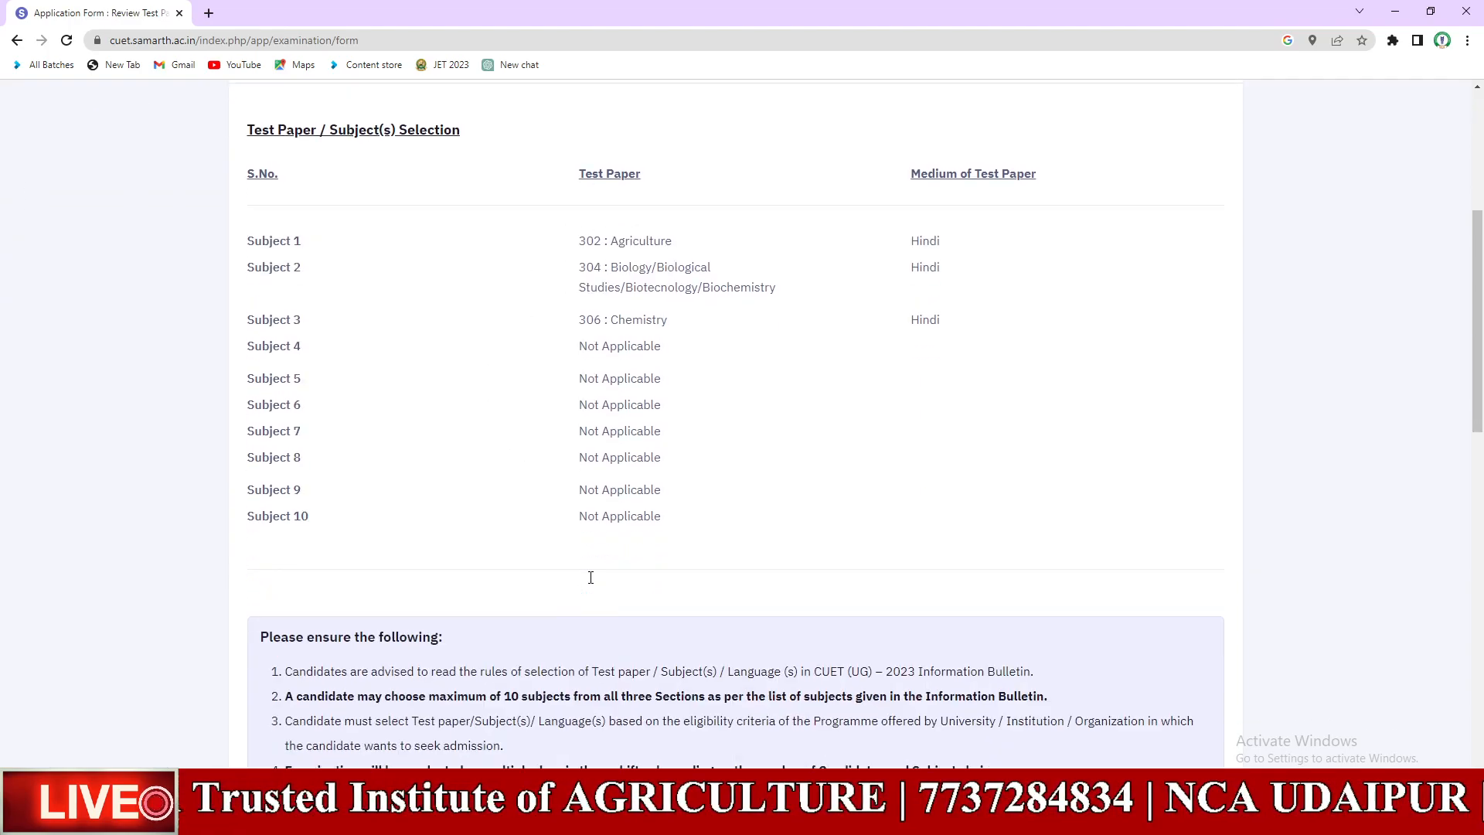
pyautogui.scroll(2, 608, 446)
pyautogui.scroll(4, 608, 445)
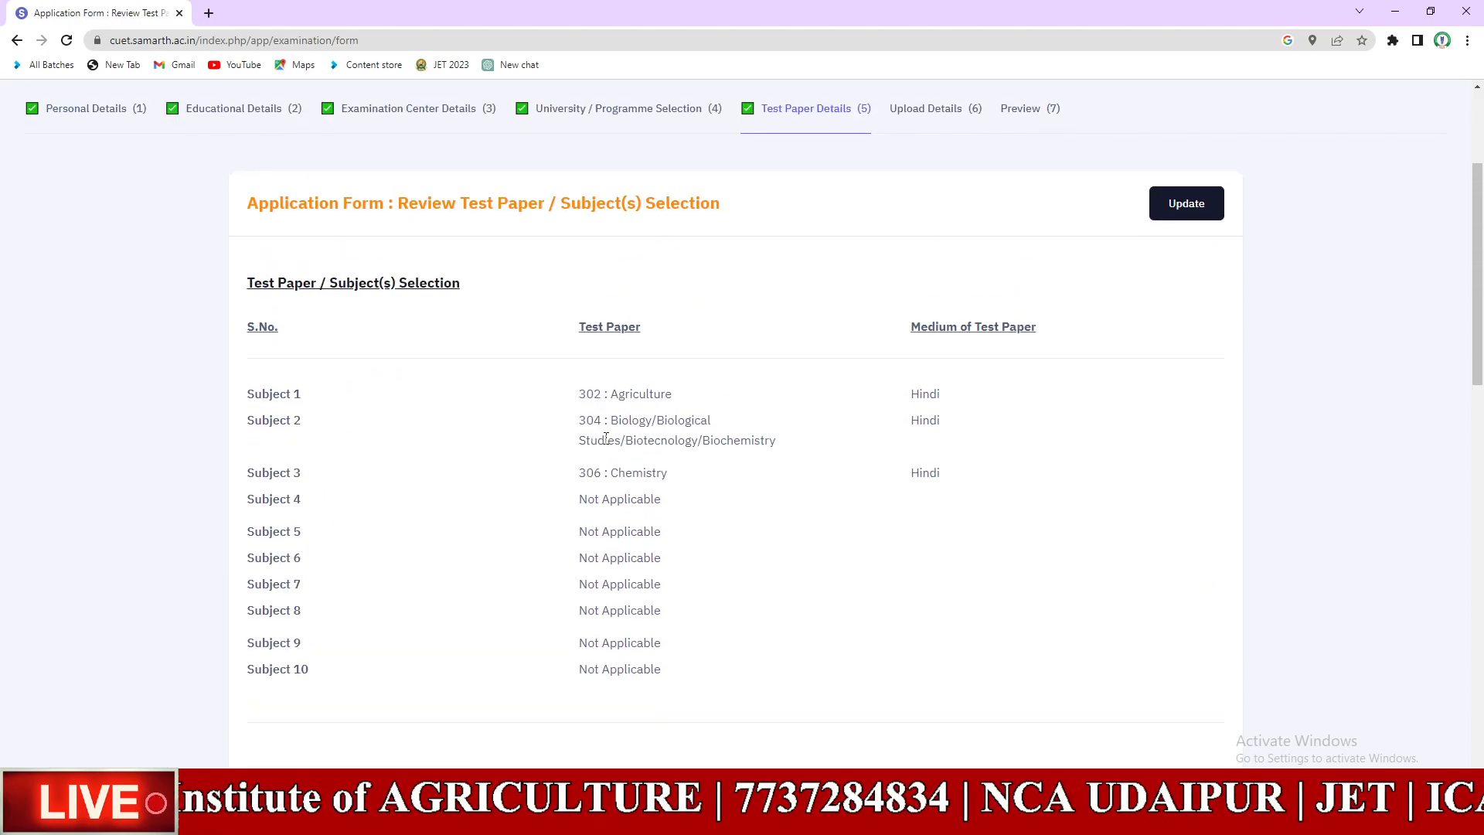
pyautogui.scroll(-1, 616, 497)
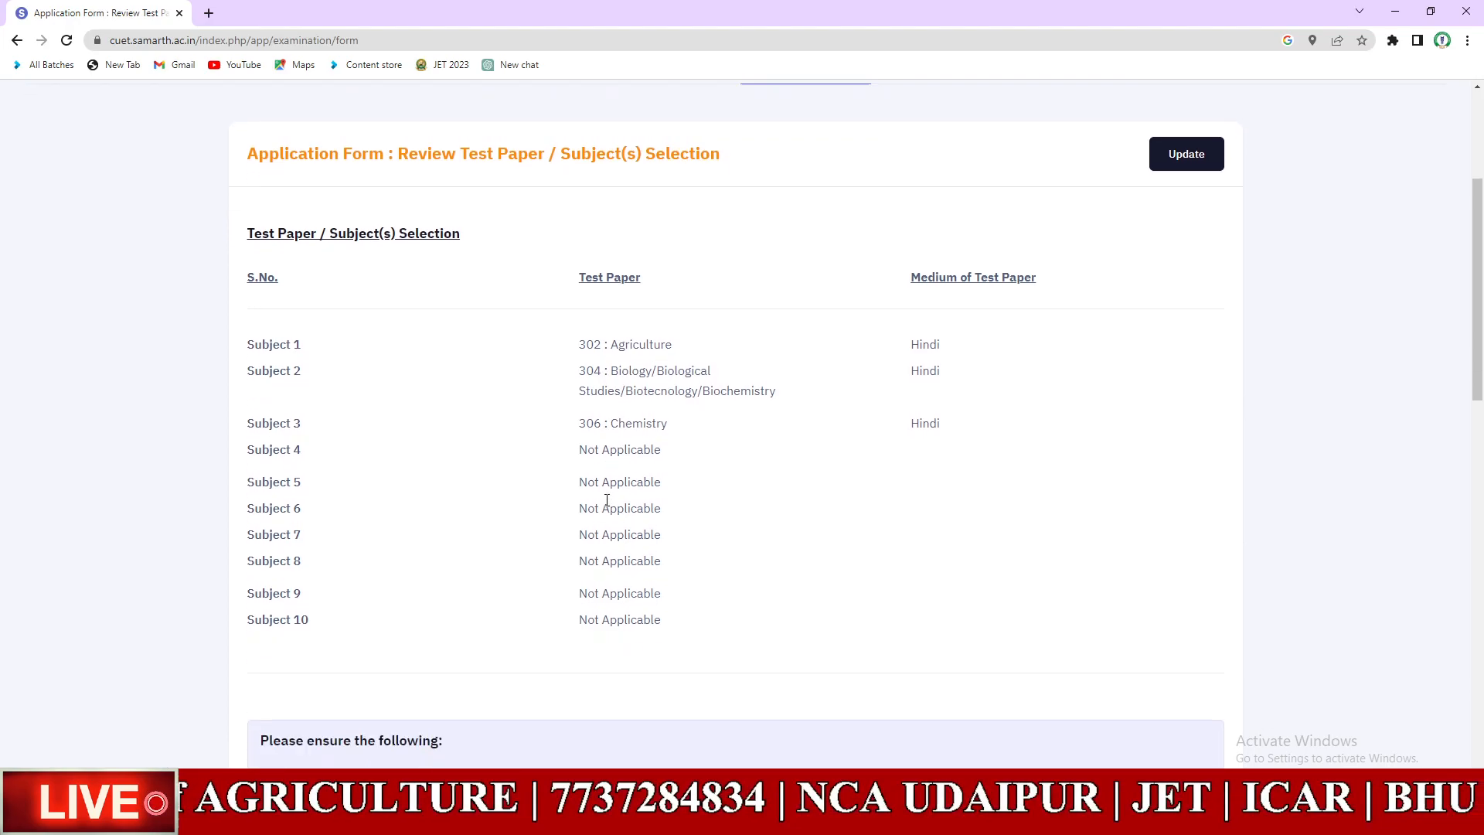
pyautogui.moveTo(910, 316); pyautogui.dragTo(937, 395)
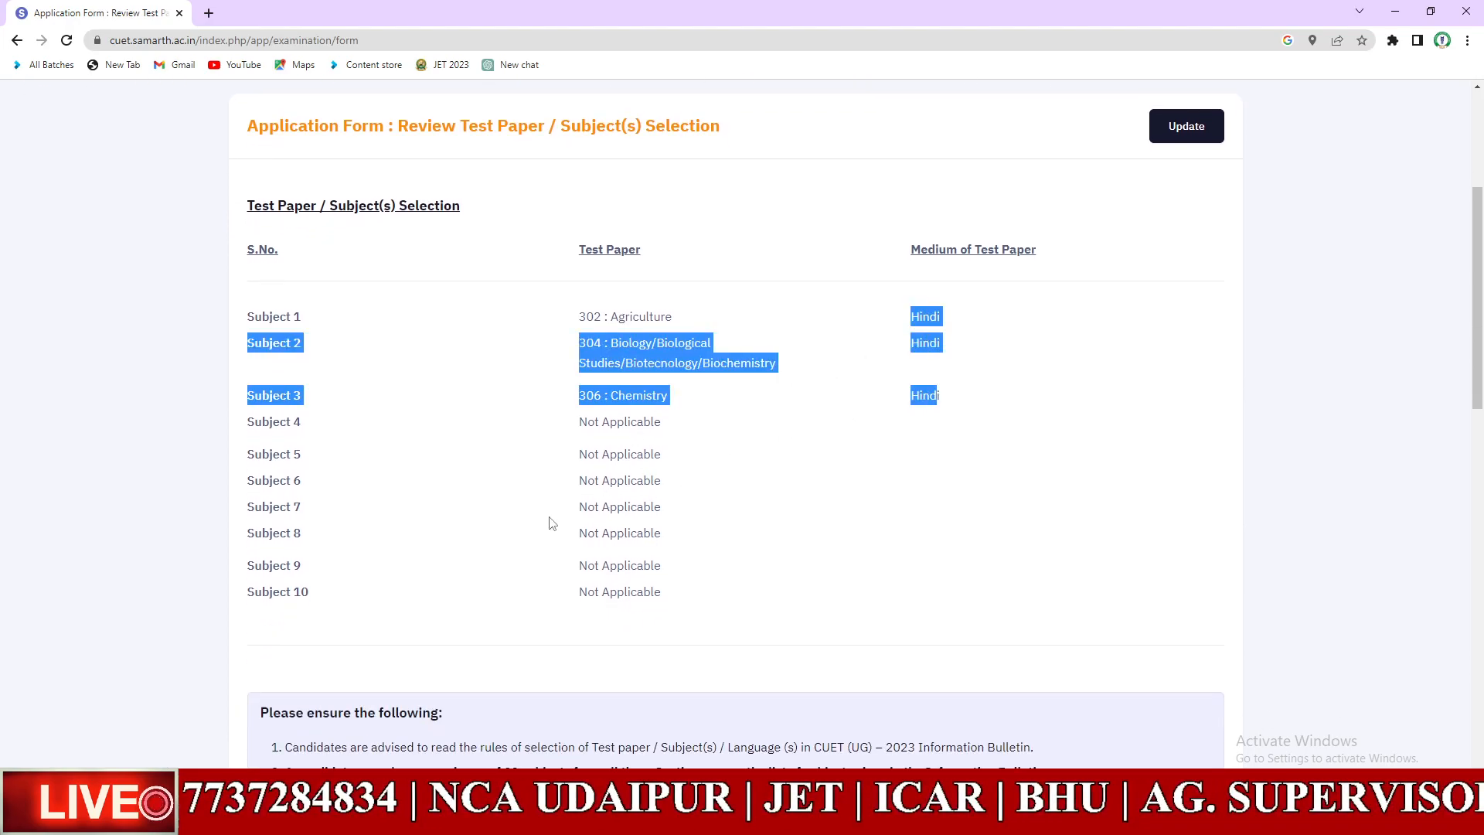
pyautogui.scroll(-8, 553, 523)
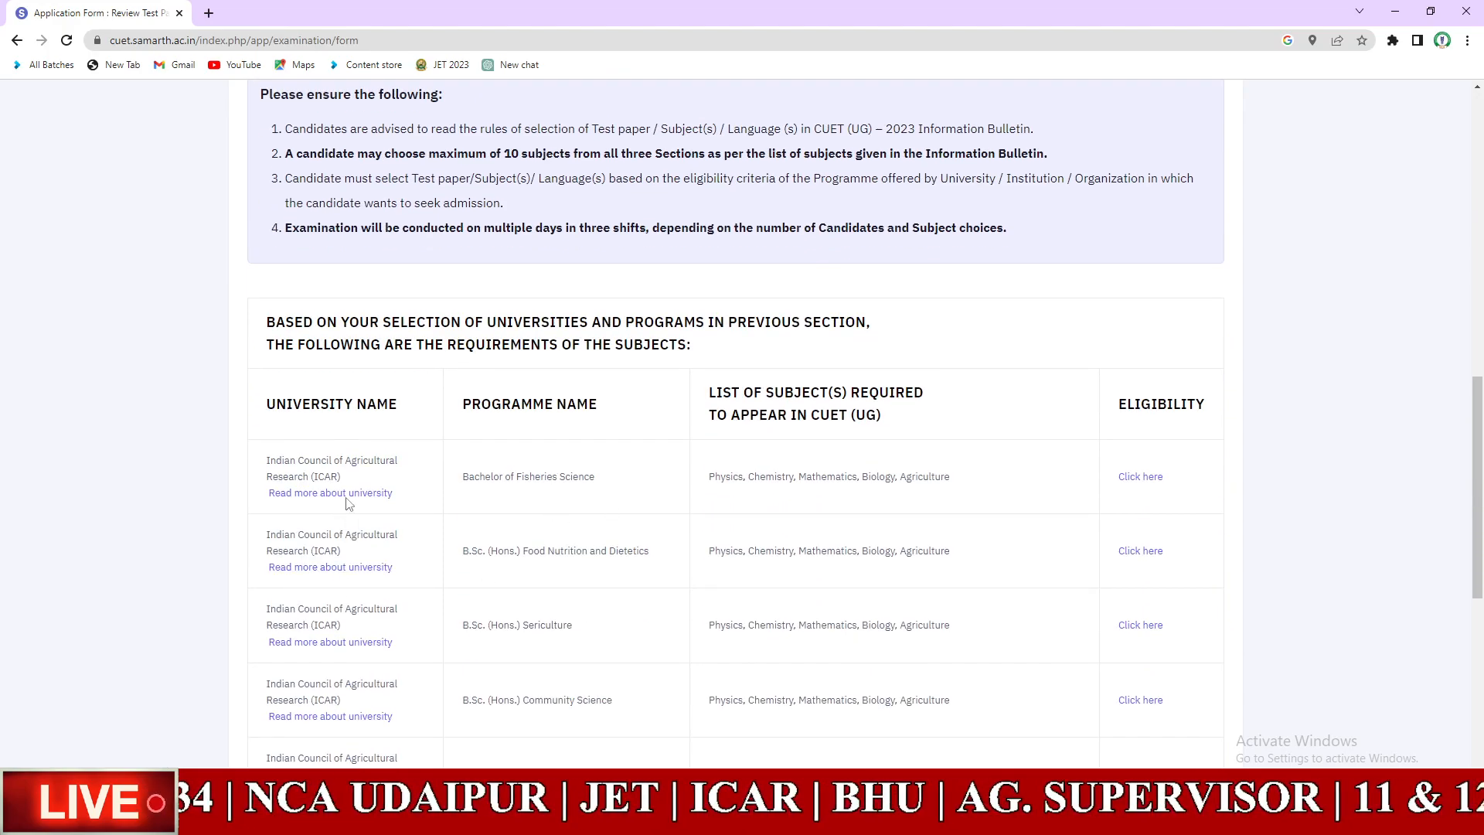
pyautogui.scroll(-5, 556, 503)
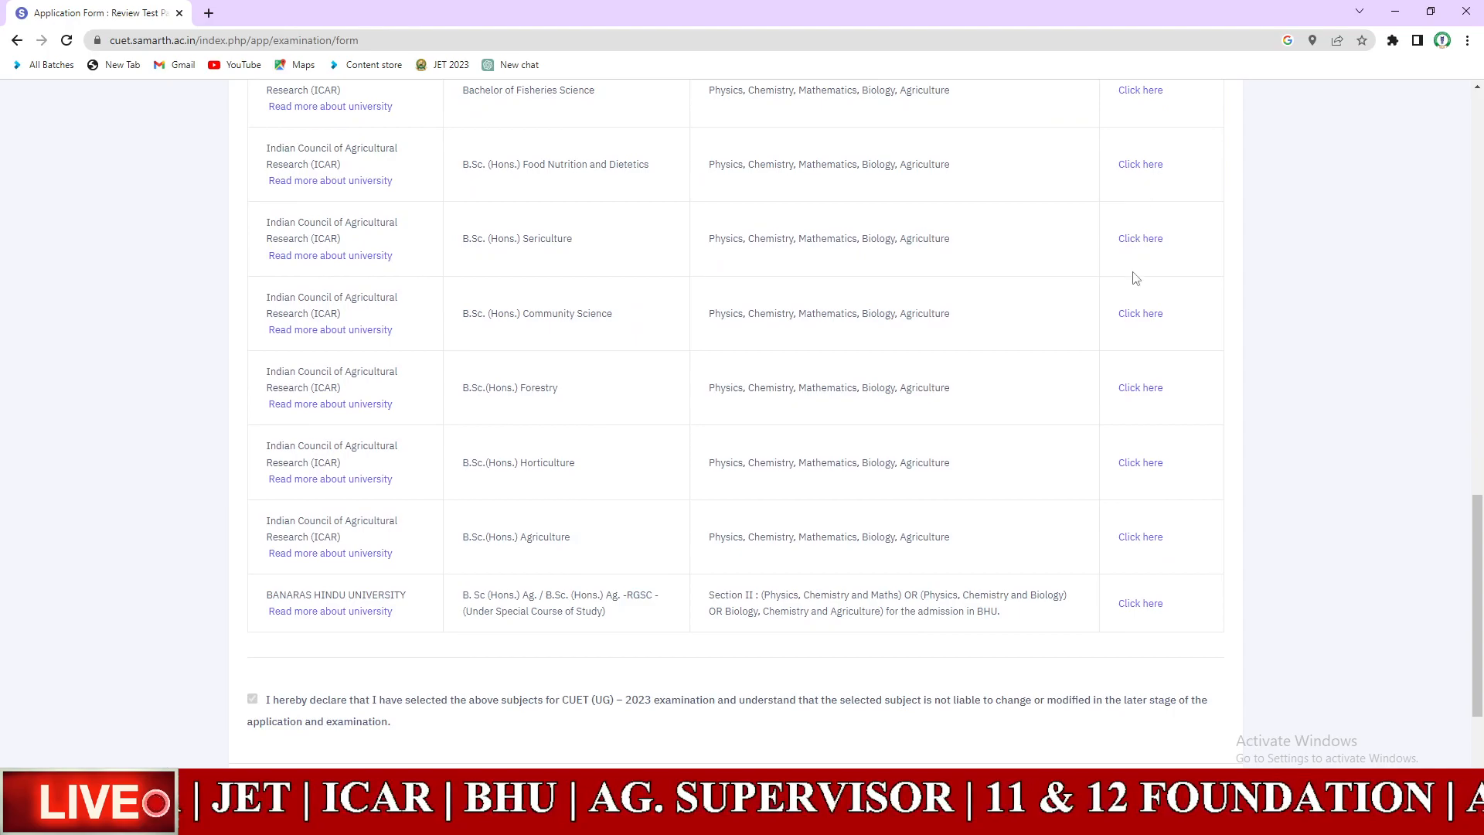
pyautogui.scroll(-2, 739, 526)
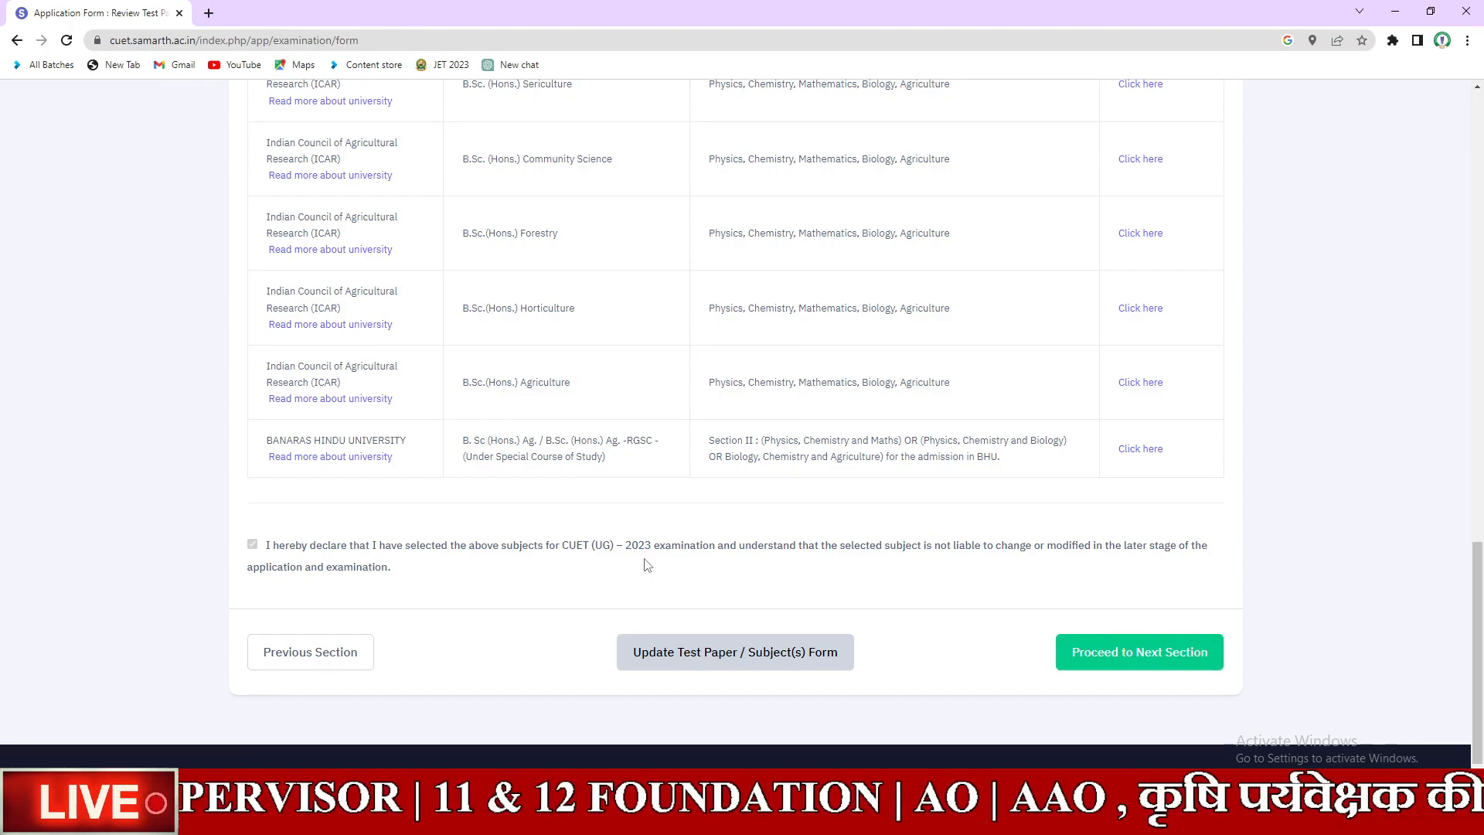
pyautogui.click(1097, 654)
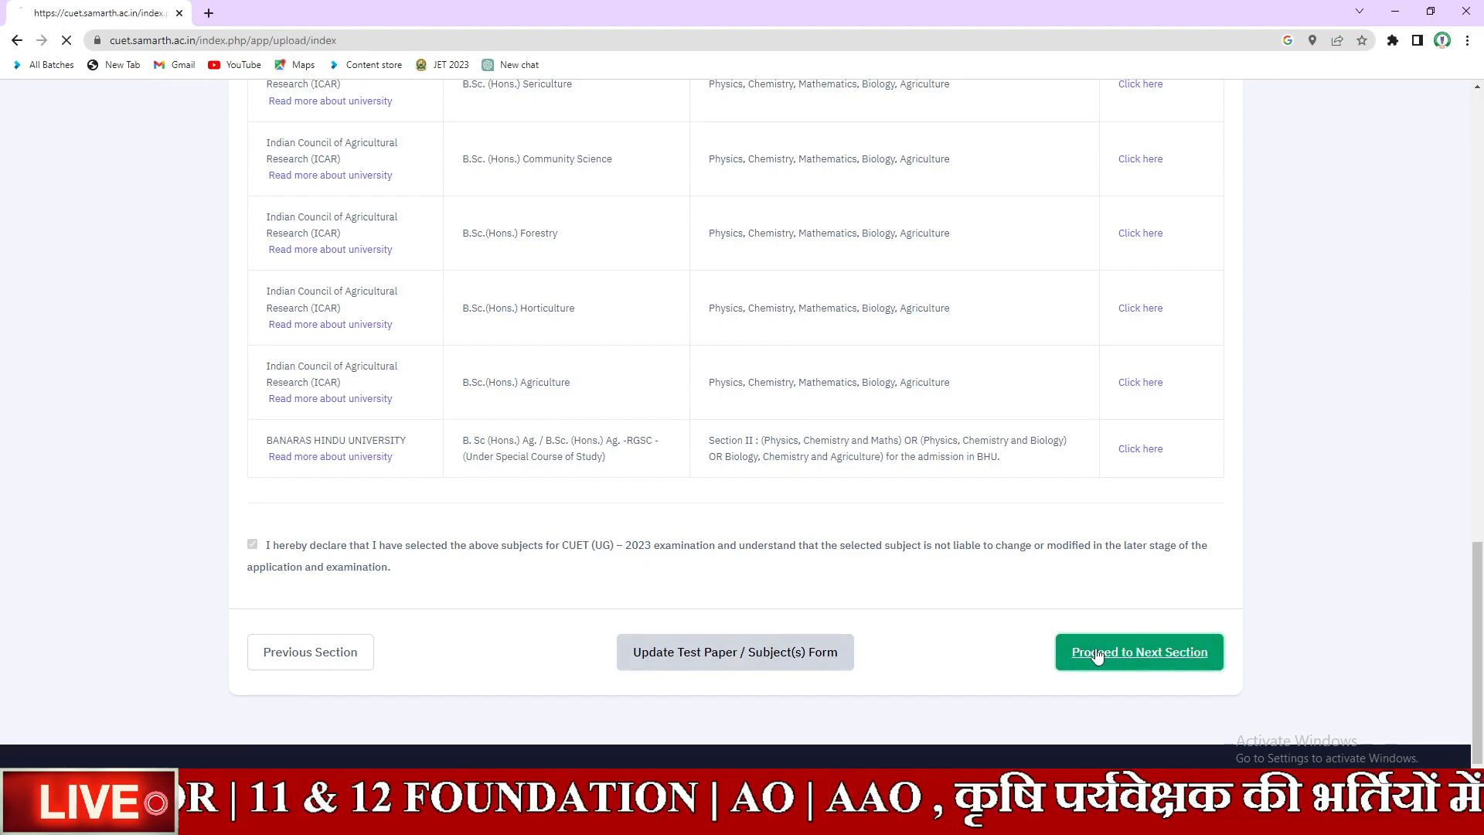
pyautogui.scroll(-2, 525, 610)
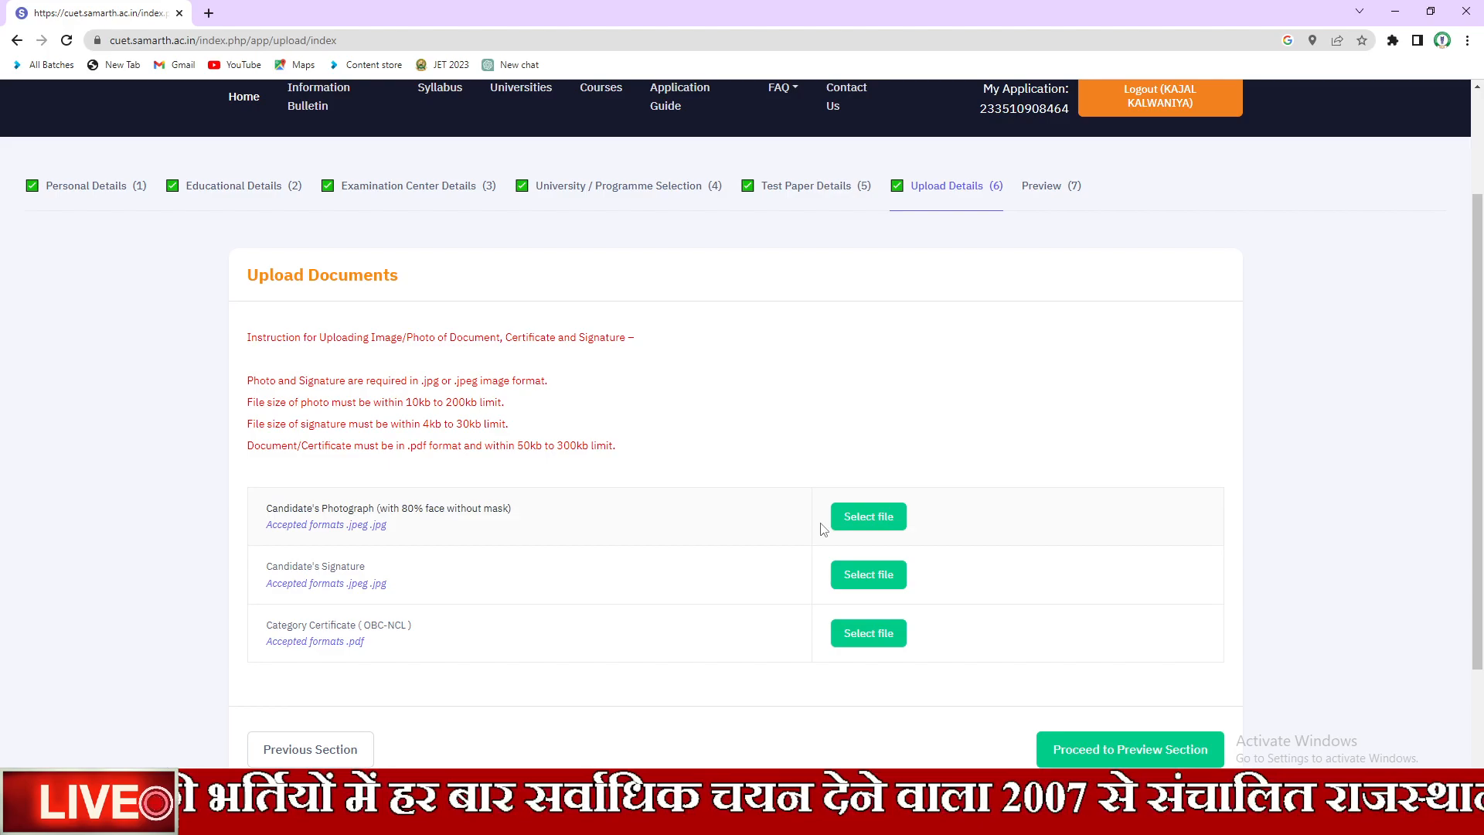
pyautogui.moveTo(409, 404); pyautogui.dragTo(504, 407)
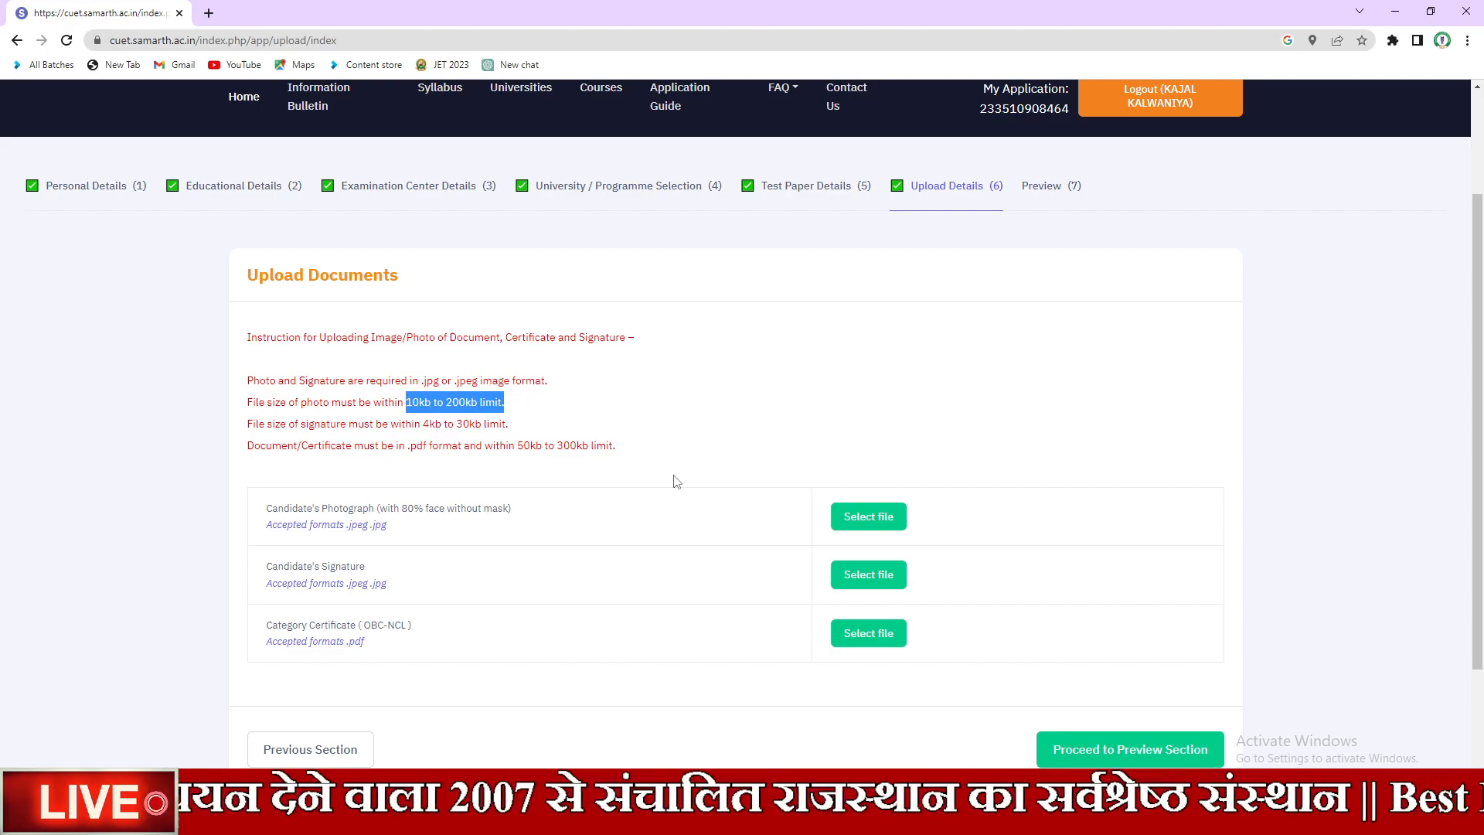
pyautogui.moveTo(425, 425)
pyautogui.mouseDown()
pyautogui.moveTo(499, 447)
pyautogui.moveTo(511, 432)
pyautogui.mouseUp()
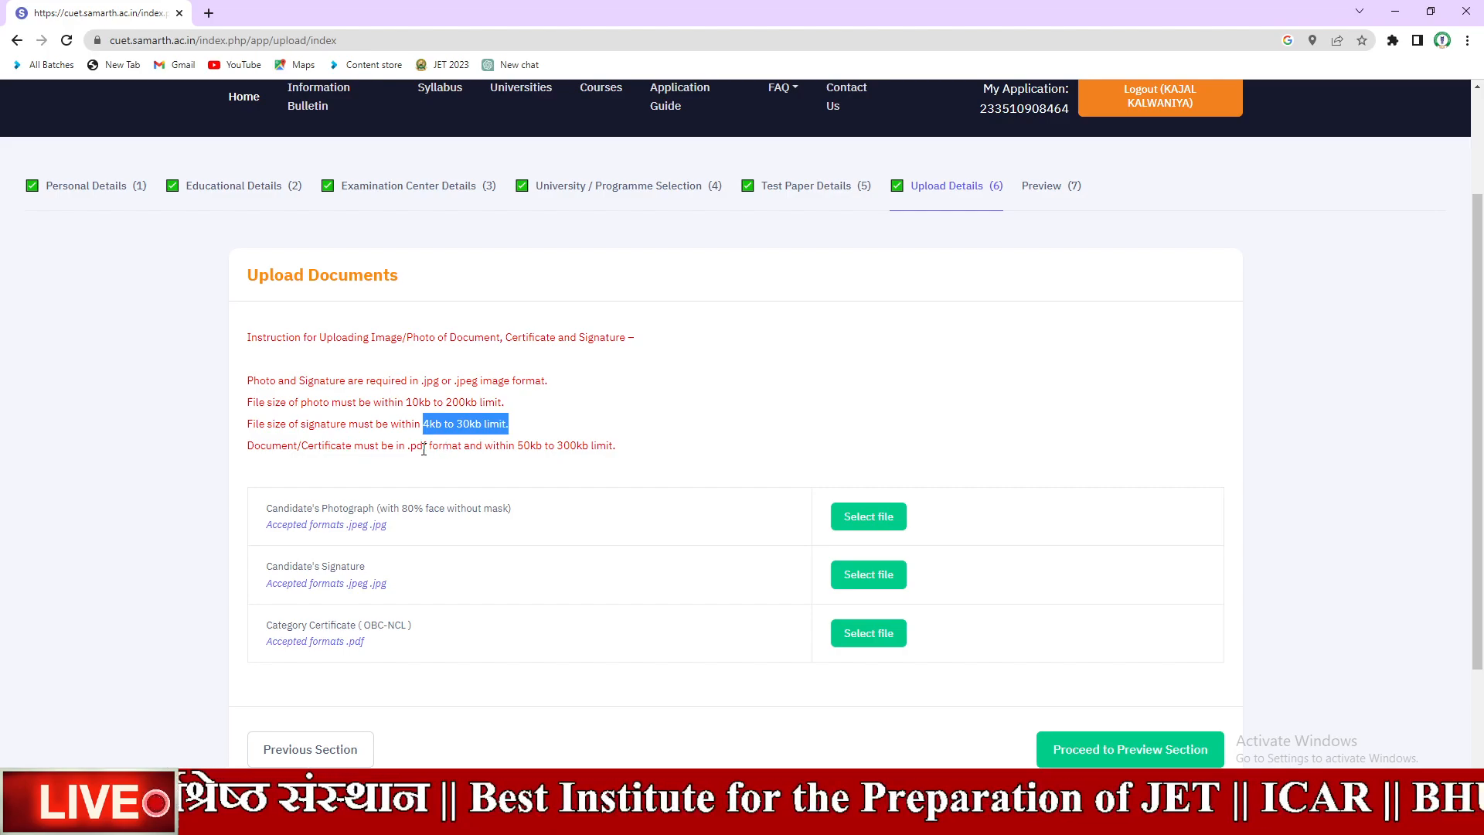
pyautogui.moveTo(412, 445); pyautogui.dragTo(464, 450)
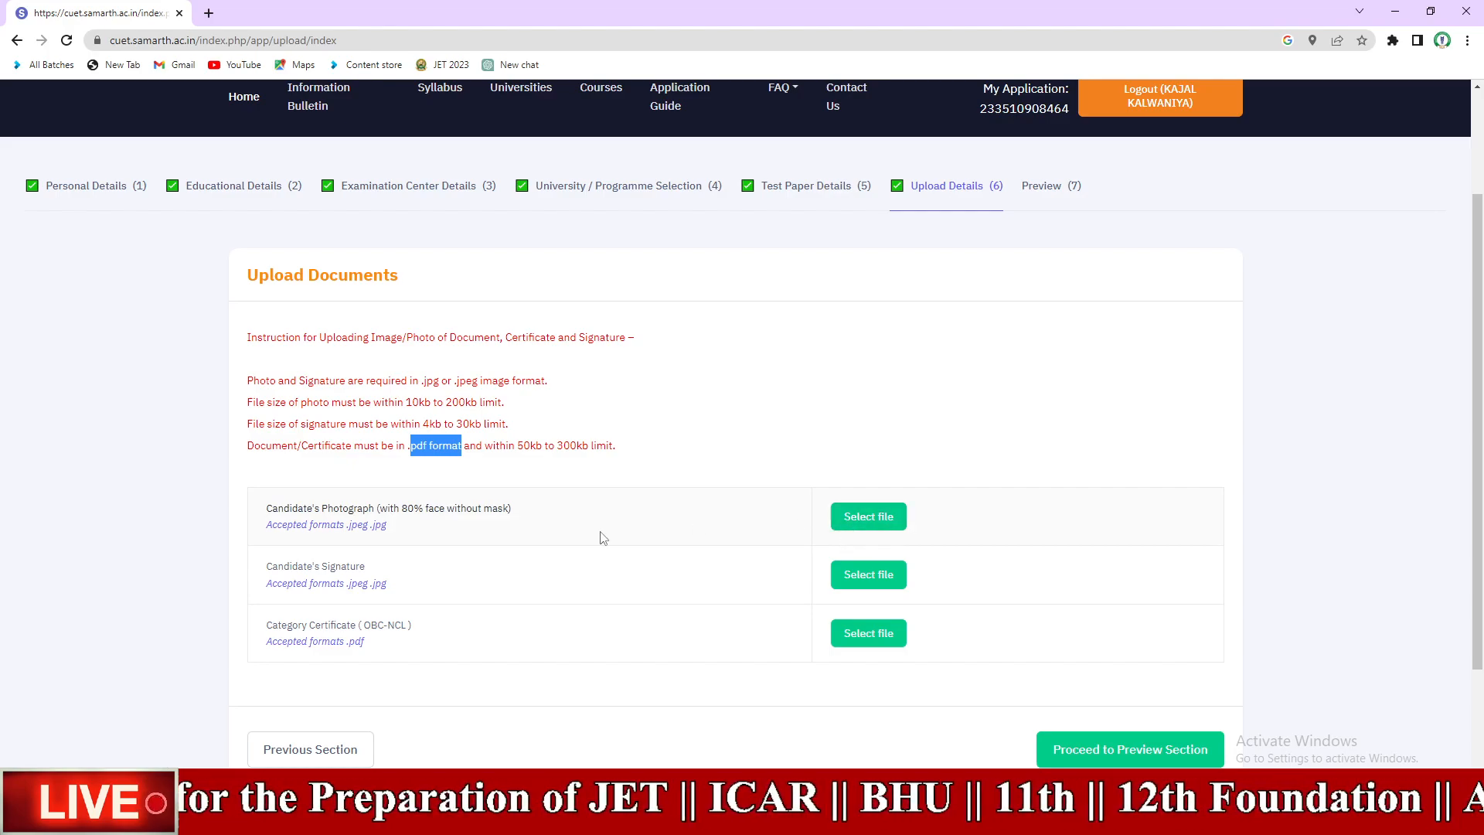
# - Select and upload the candidate's photograph
pyautogui.click(867, 516)
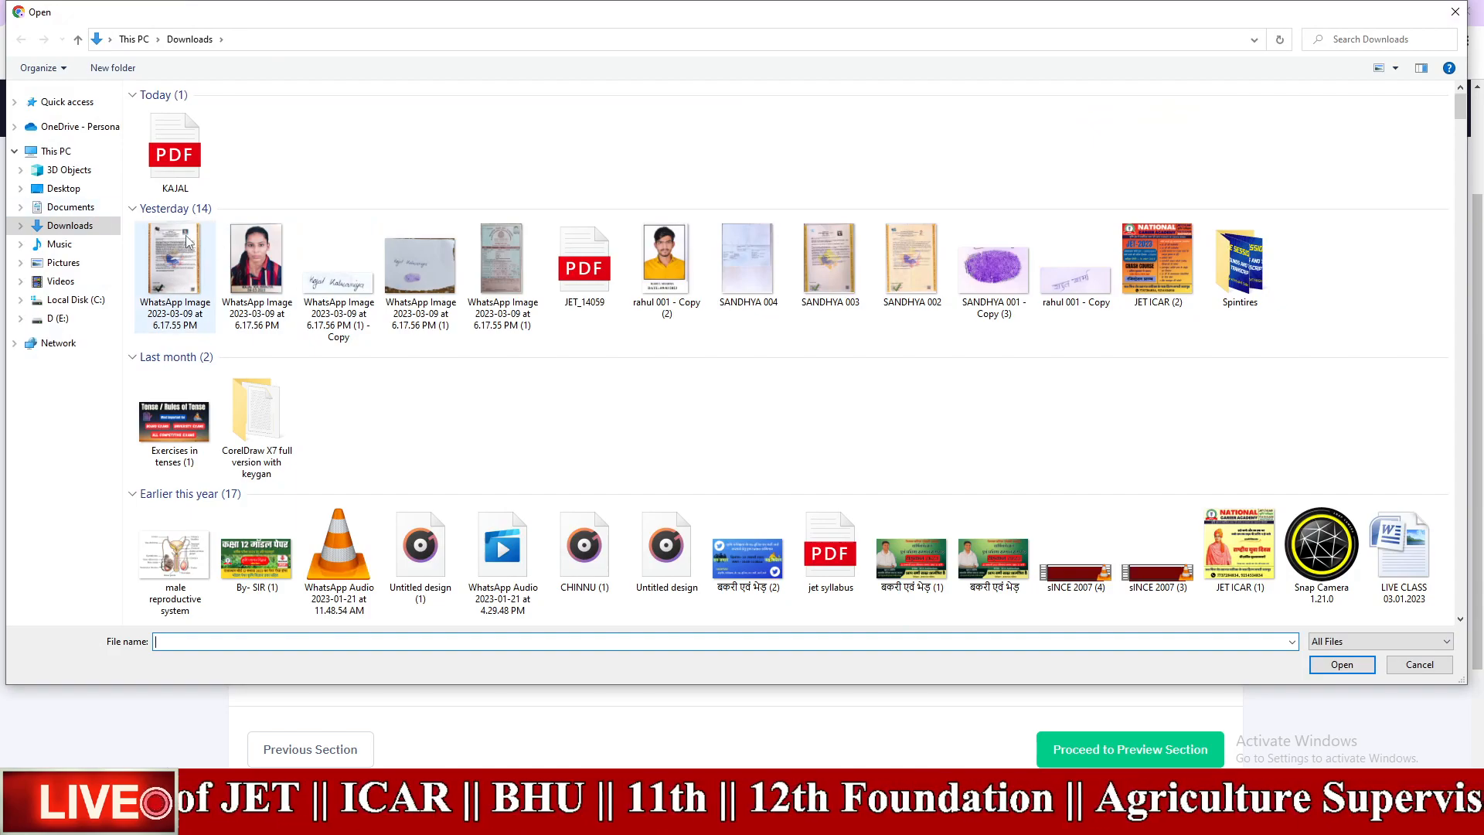
pyautogui.click(256, 267)
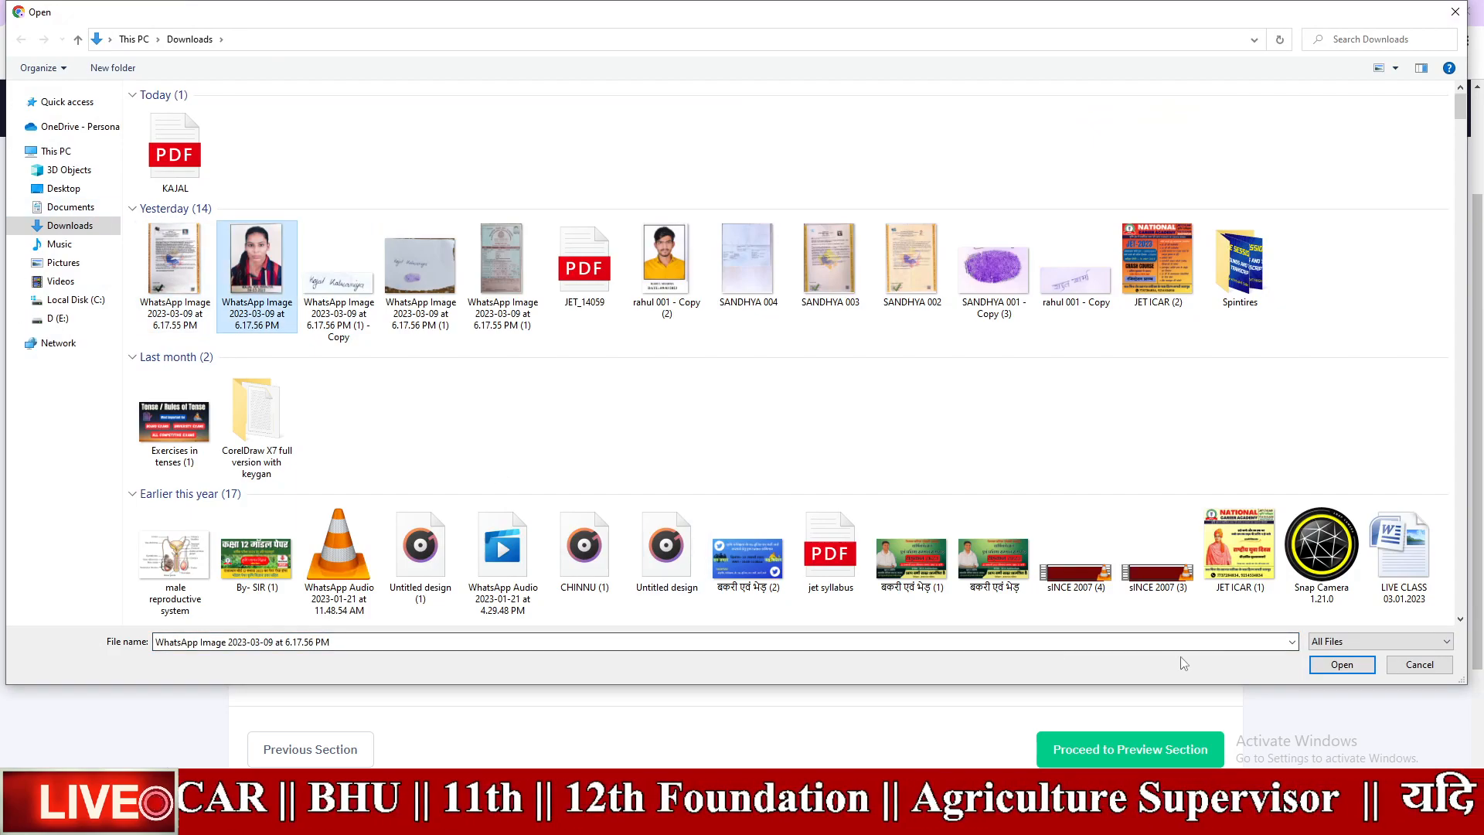
pyautogui.click(1320, 669)
pyautogui.click(936, 519)
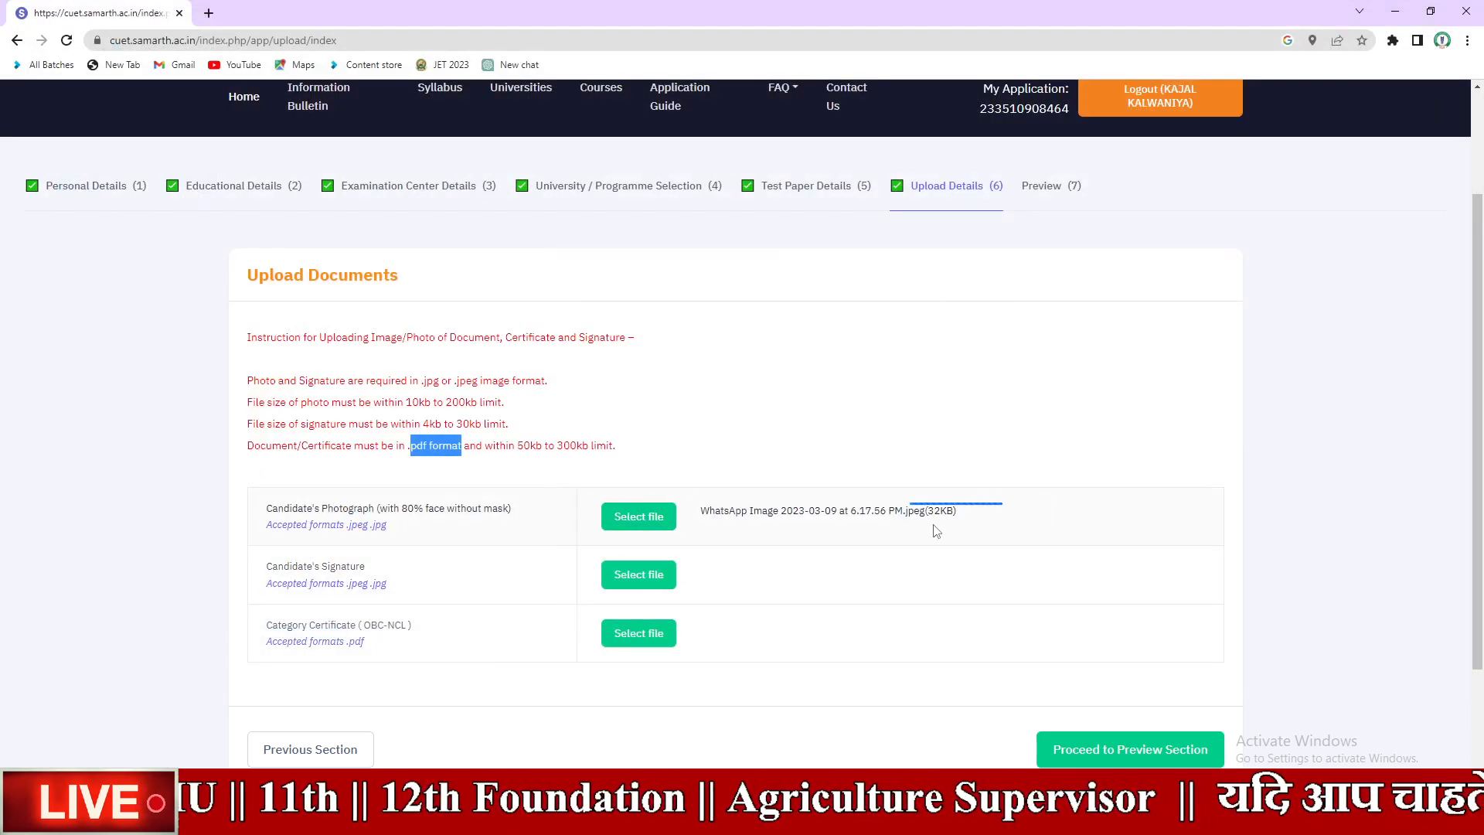
pyautogui.scroll(-1, 669, 622)
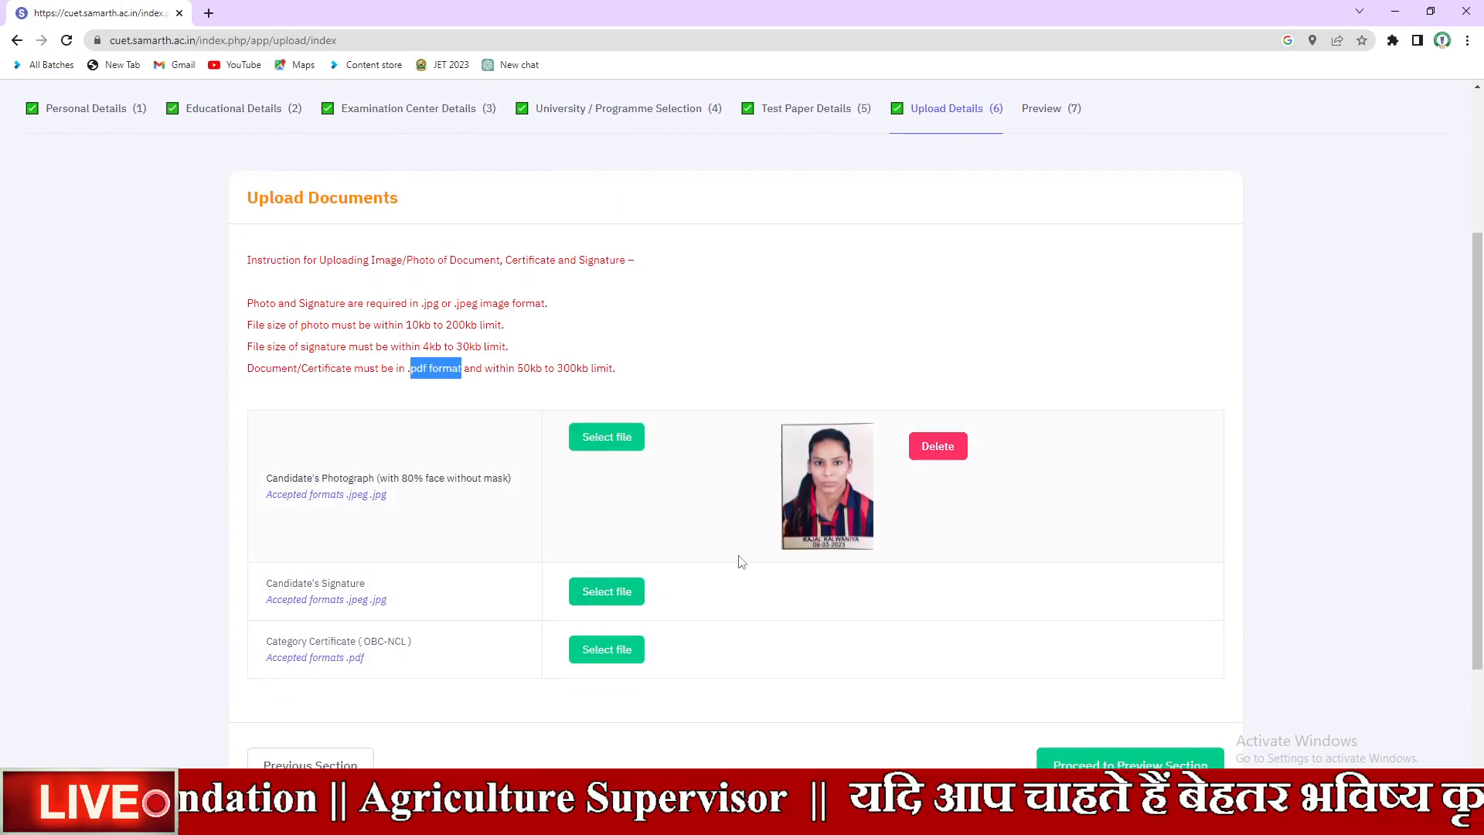
# - Select and upload the candidate's signature image
pyautogui.click(599, 594)
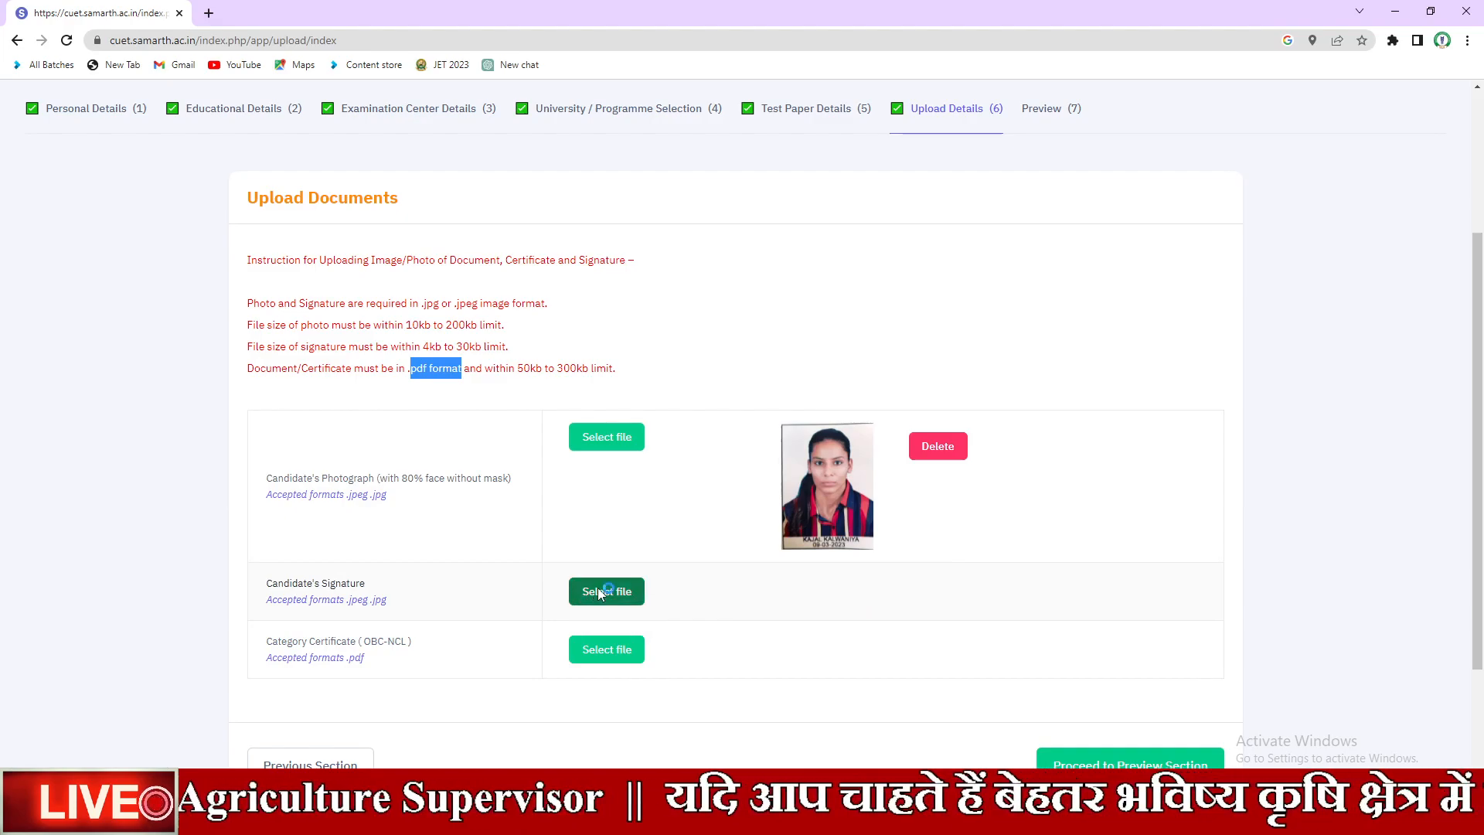
pyautogui.click(365, 309)
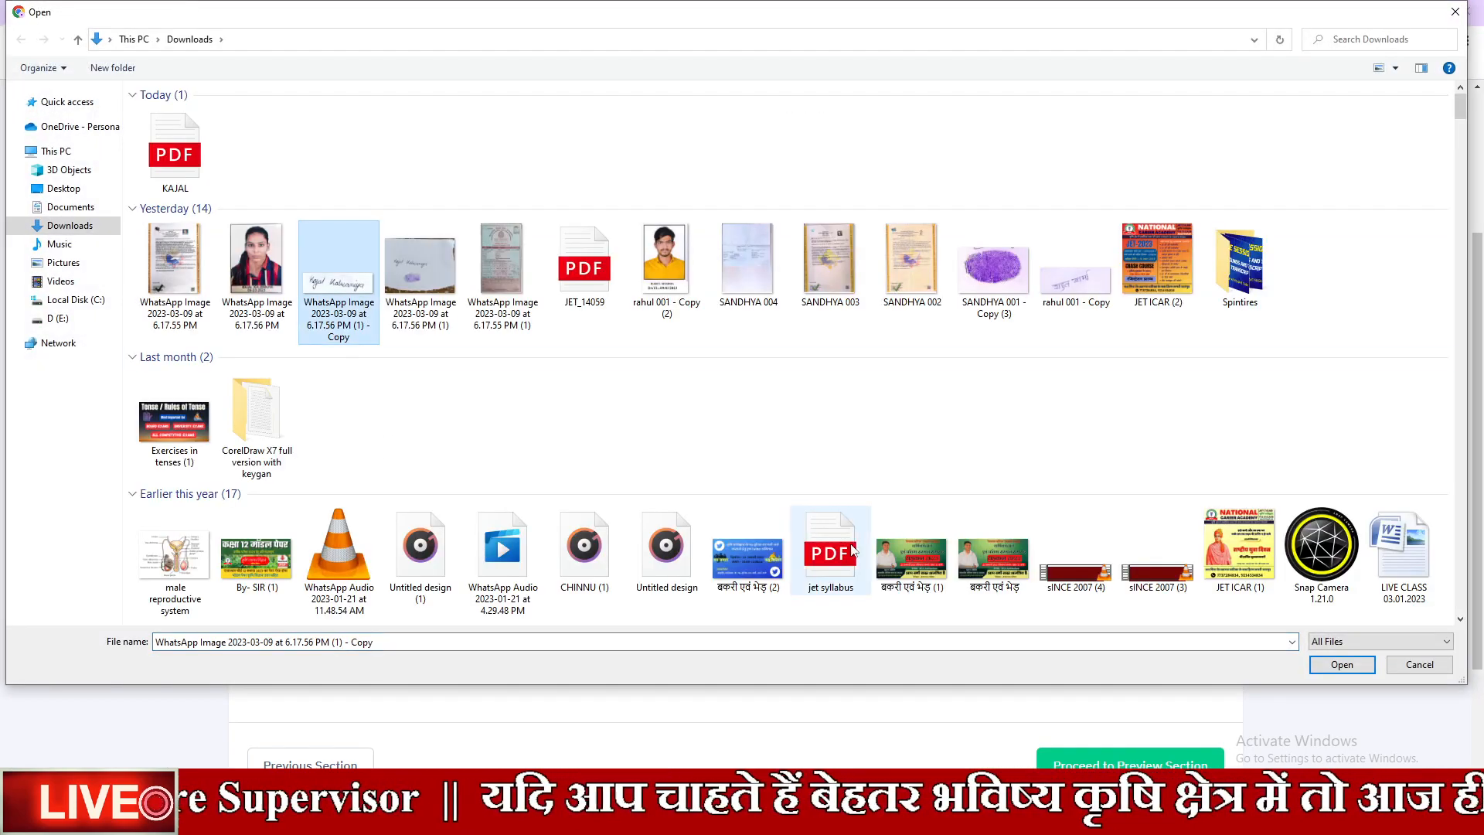
pyautogui.click(1342, 665)
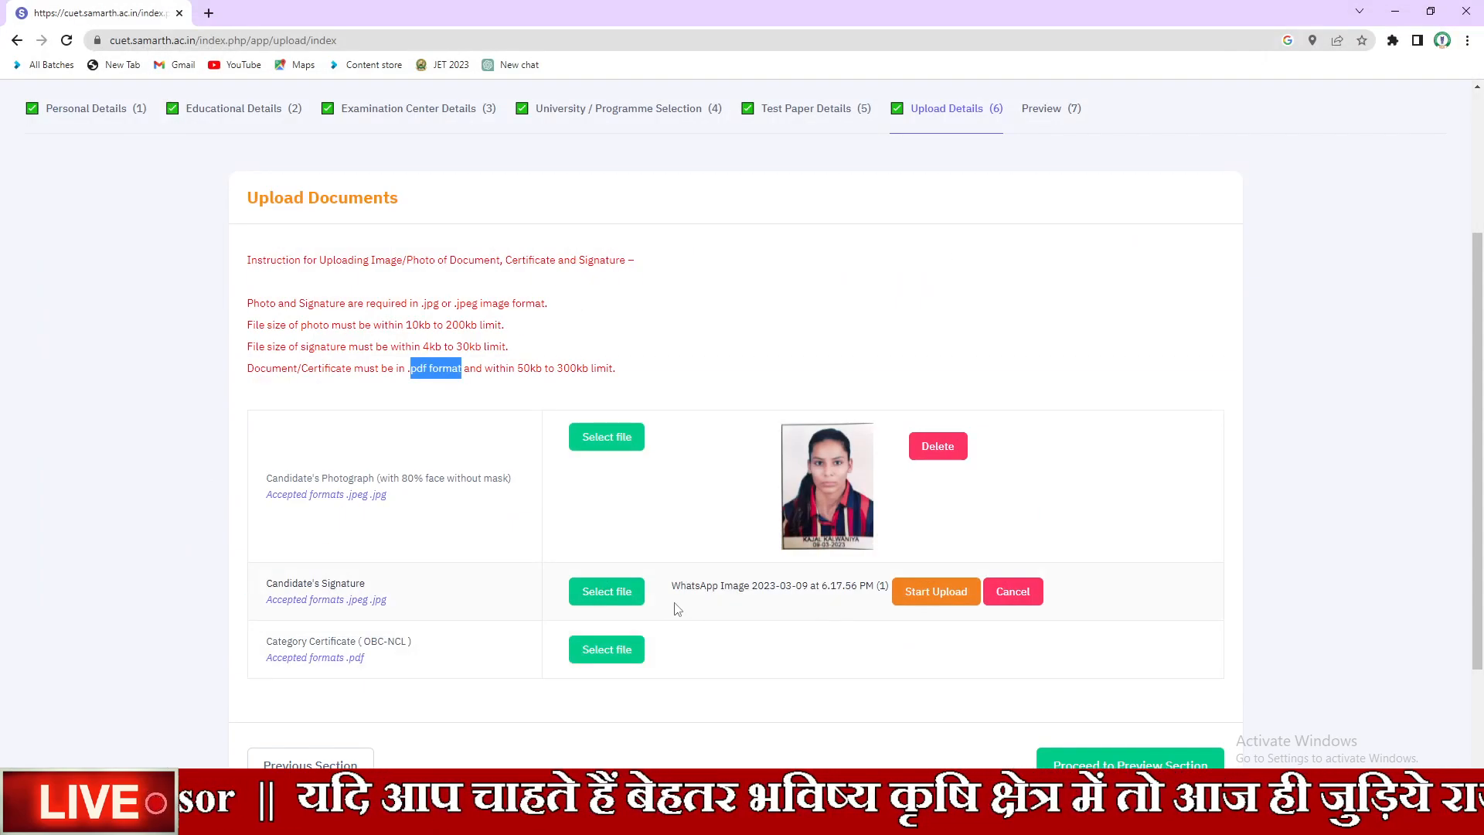
pyautogui.click(936, 607)
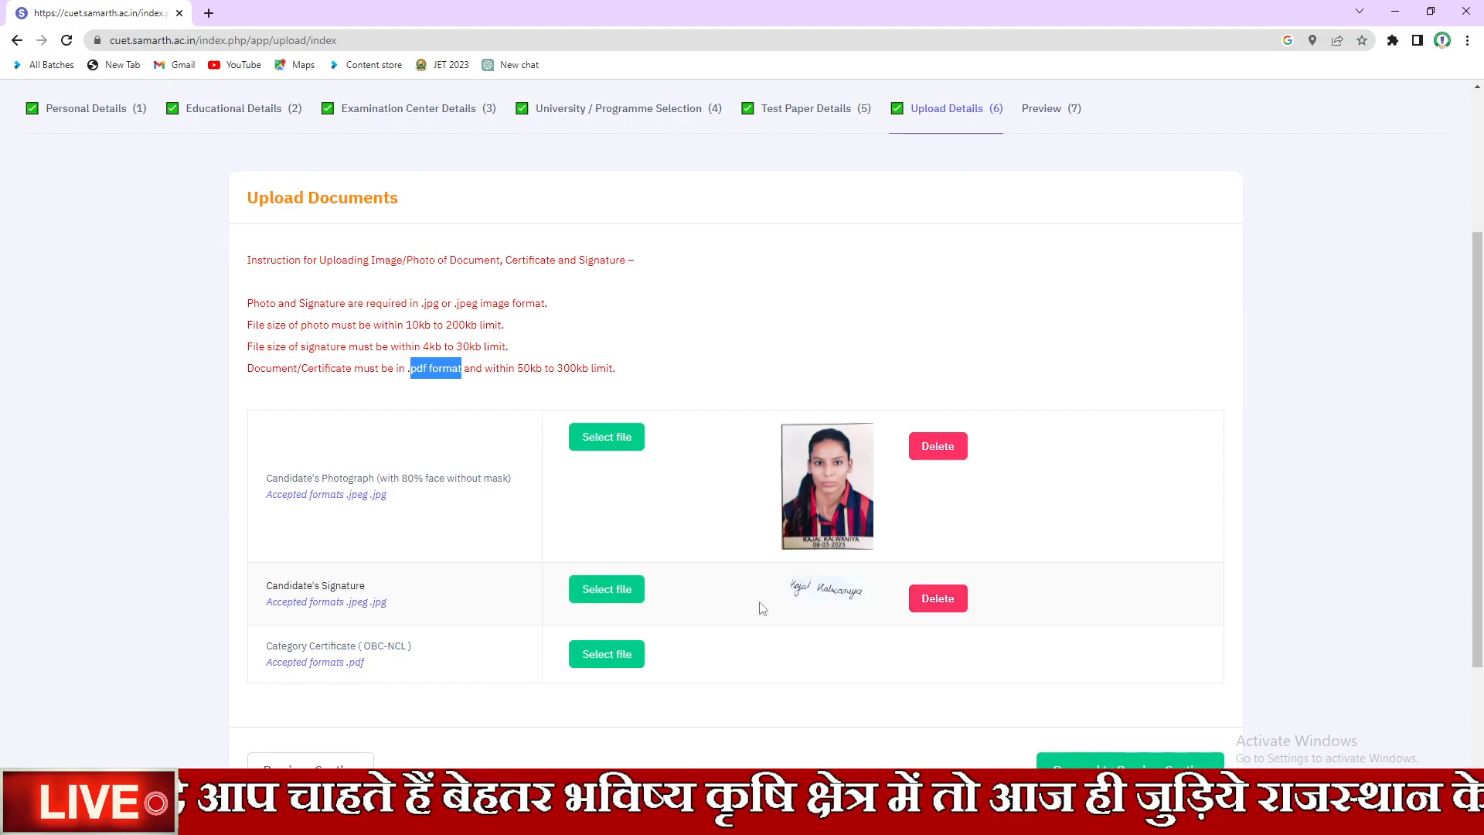
pyautogui.scroll(-1, 317, 642)
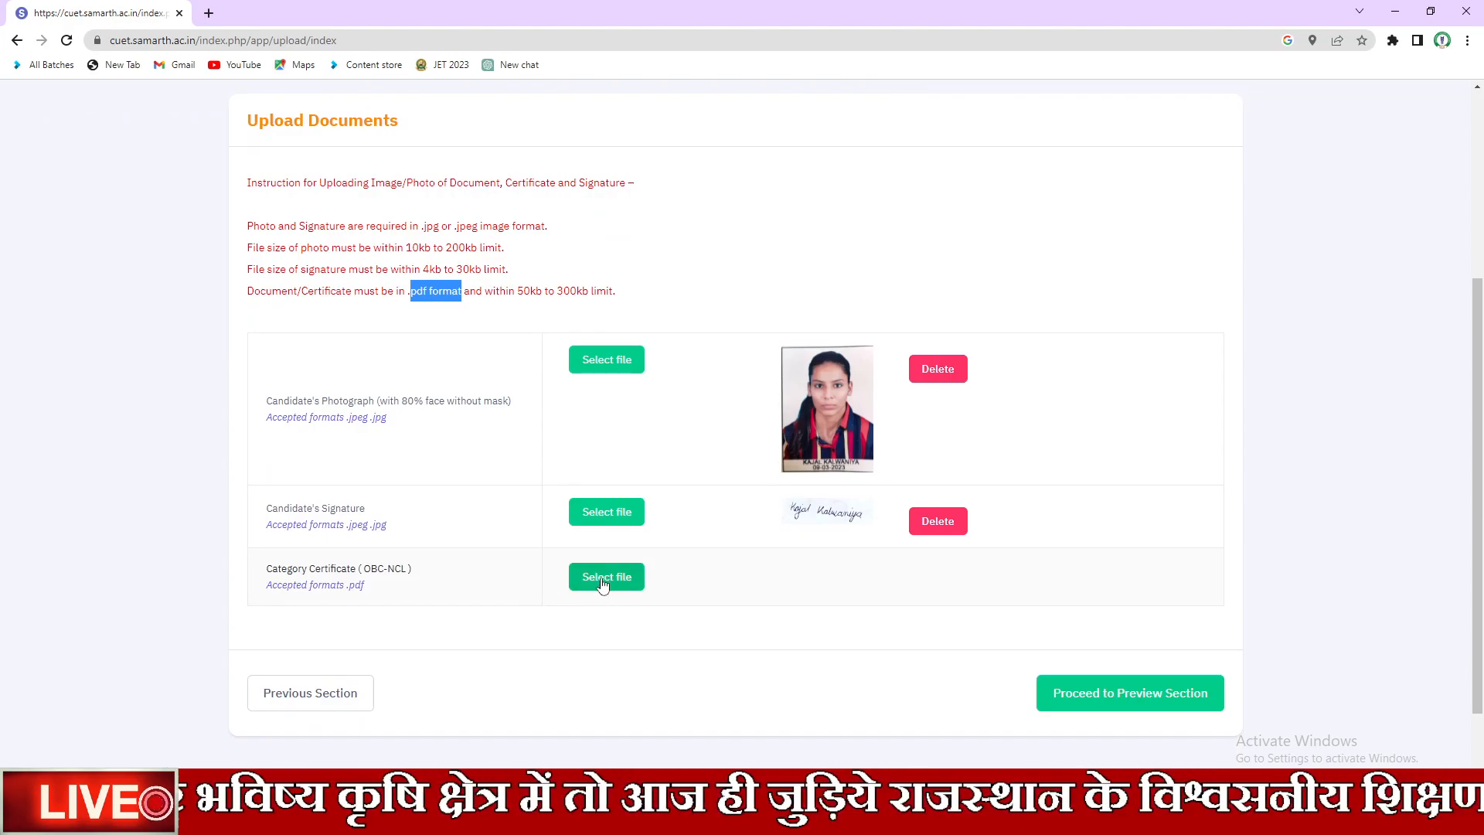
# - Select and upload the OBC-NCL category certificate PDF
pyautogui.click(604, 577)
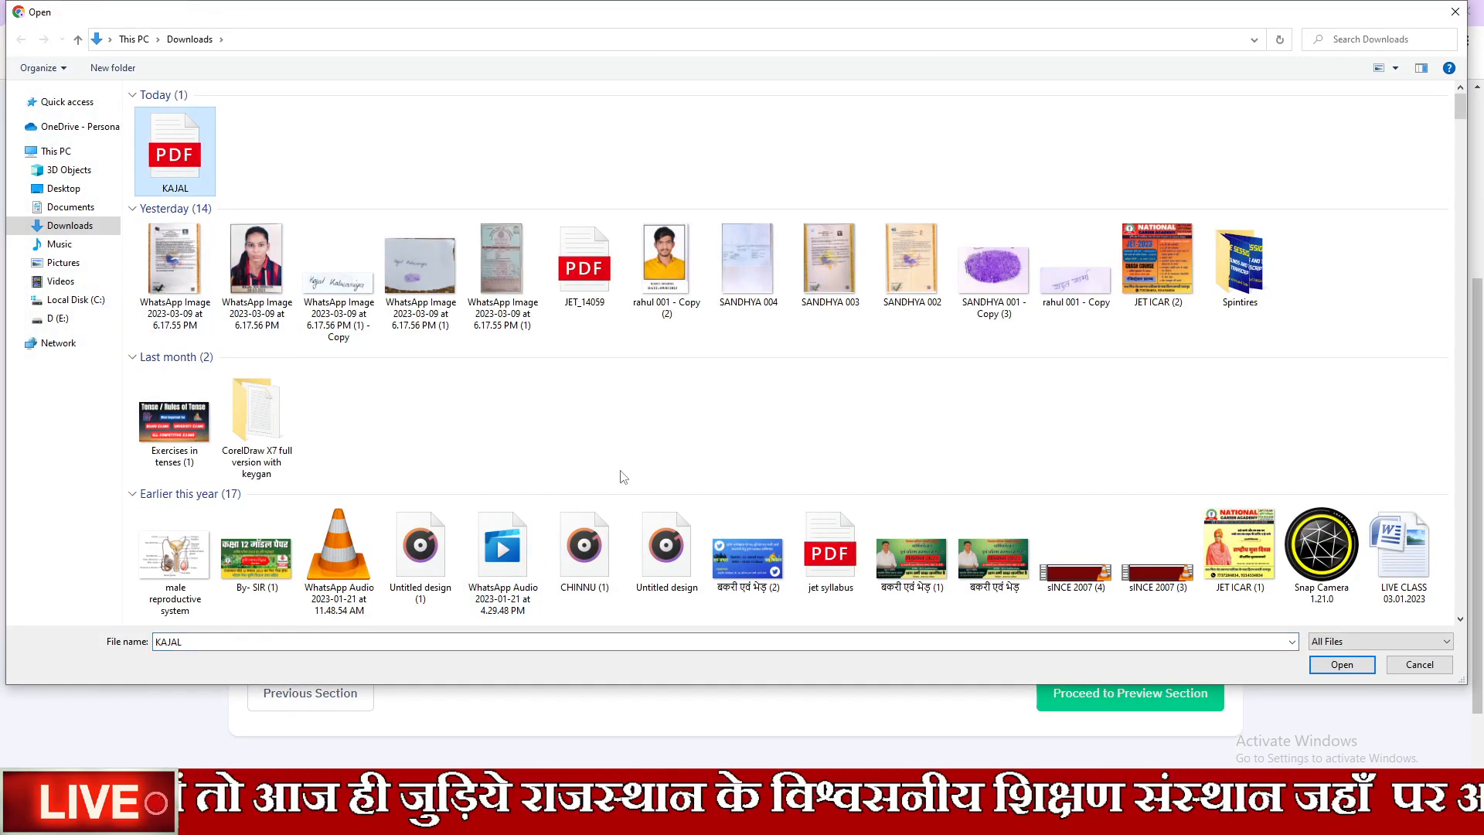
pyautogui.click(1341, 665)
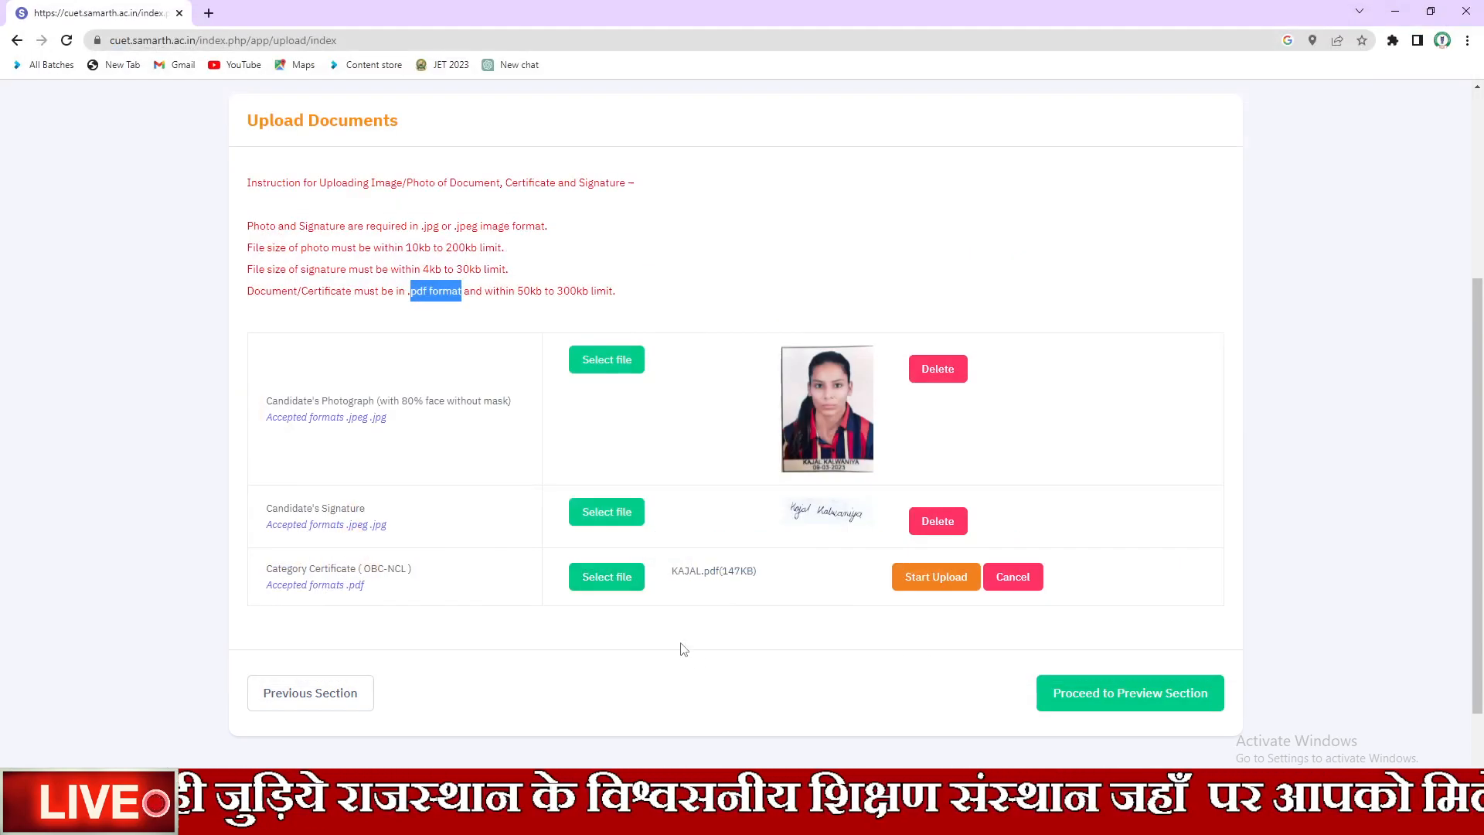
pyautogui.click(935, 577)
pyautogui.scroll(-2, 593, 613)
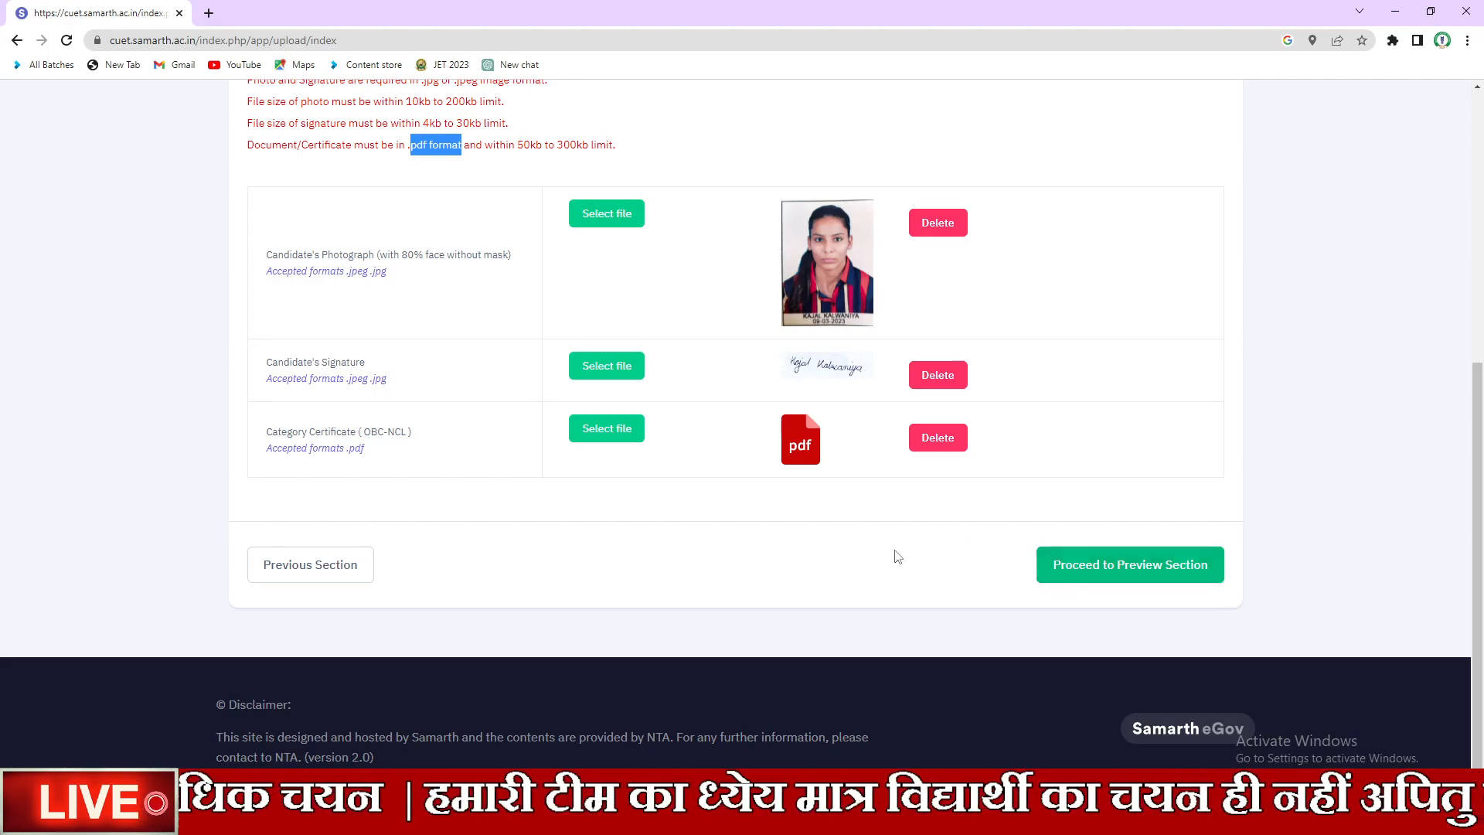
# - Go to the application preview page and scroll down to the particulars checklist
pyautogui.click(1106, 573)
pyautogui.scroll(-2, 507, 615)
pyautogui.scroll(-4, 589, 551)
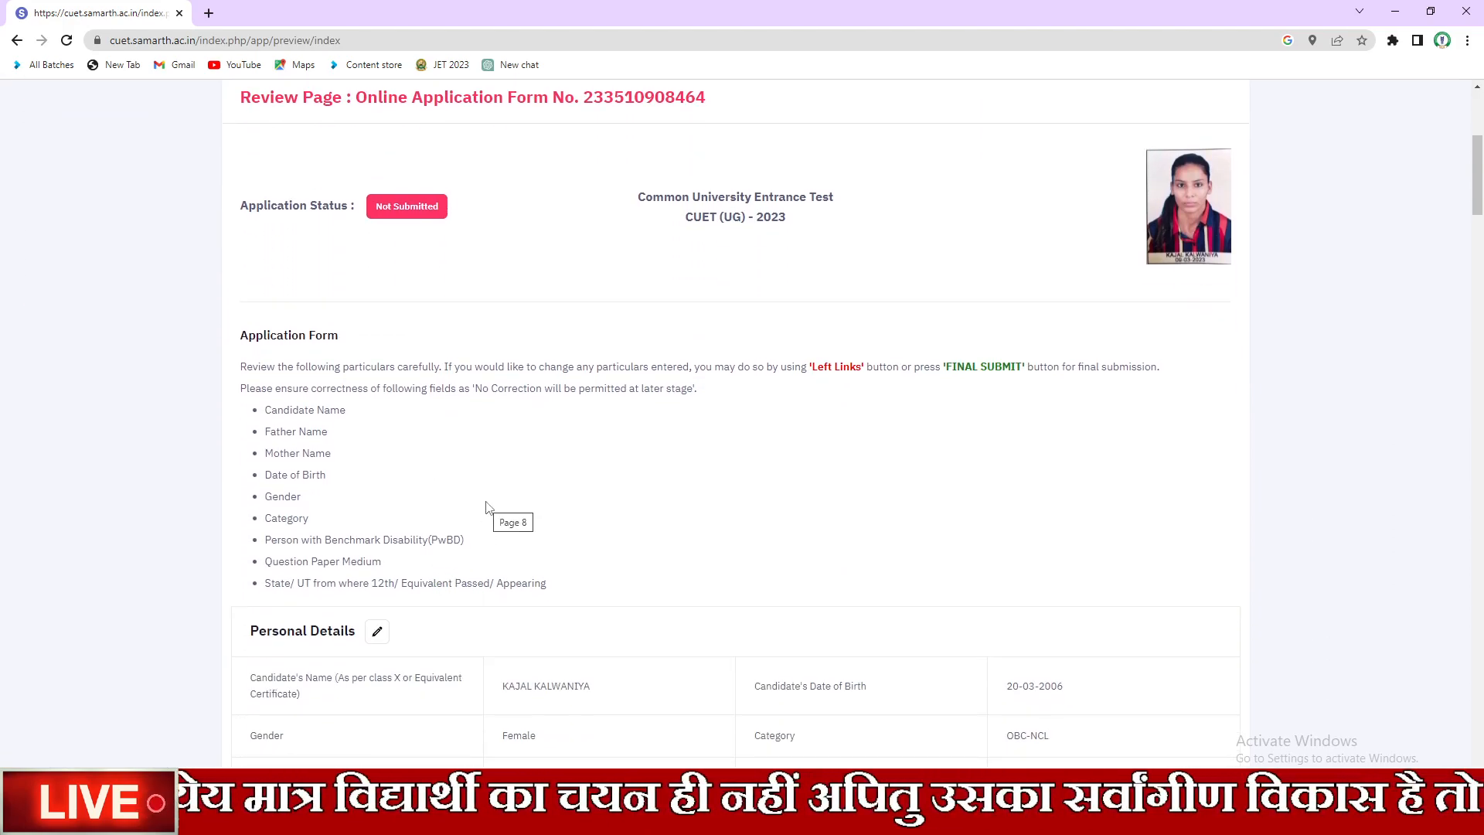
pyautogui.scroll(-10, 478, 496)
pyautogui.scroll(-19, 488, 508)
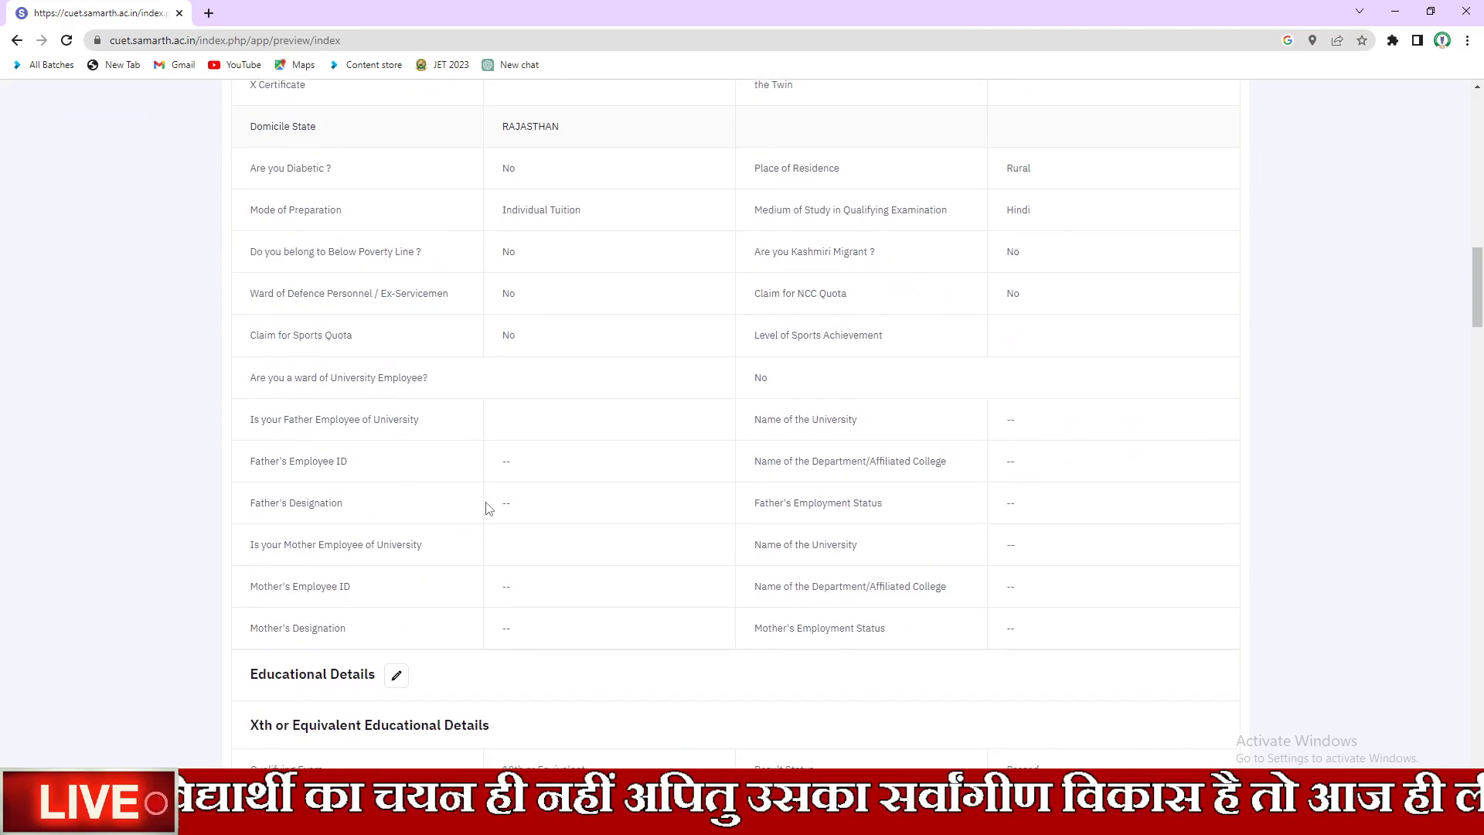
pyautogui.scroll(-20, 487, 508)
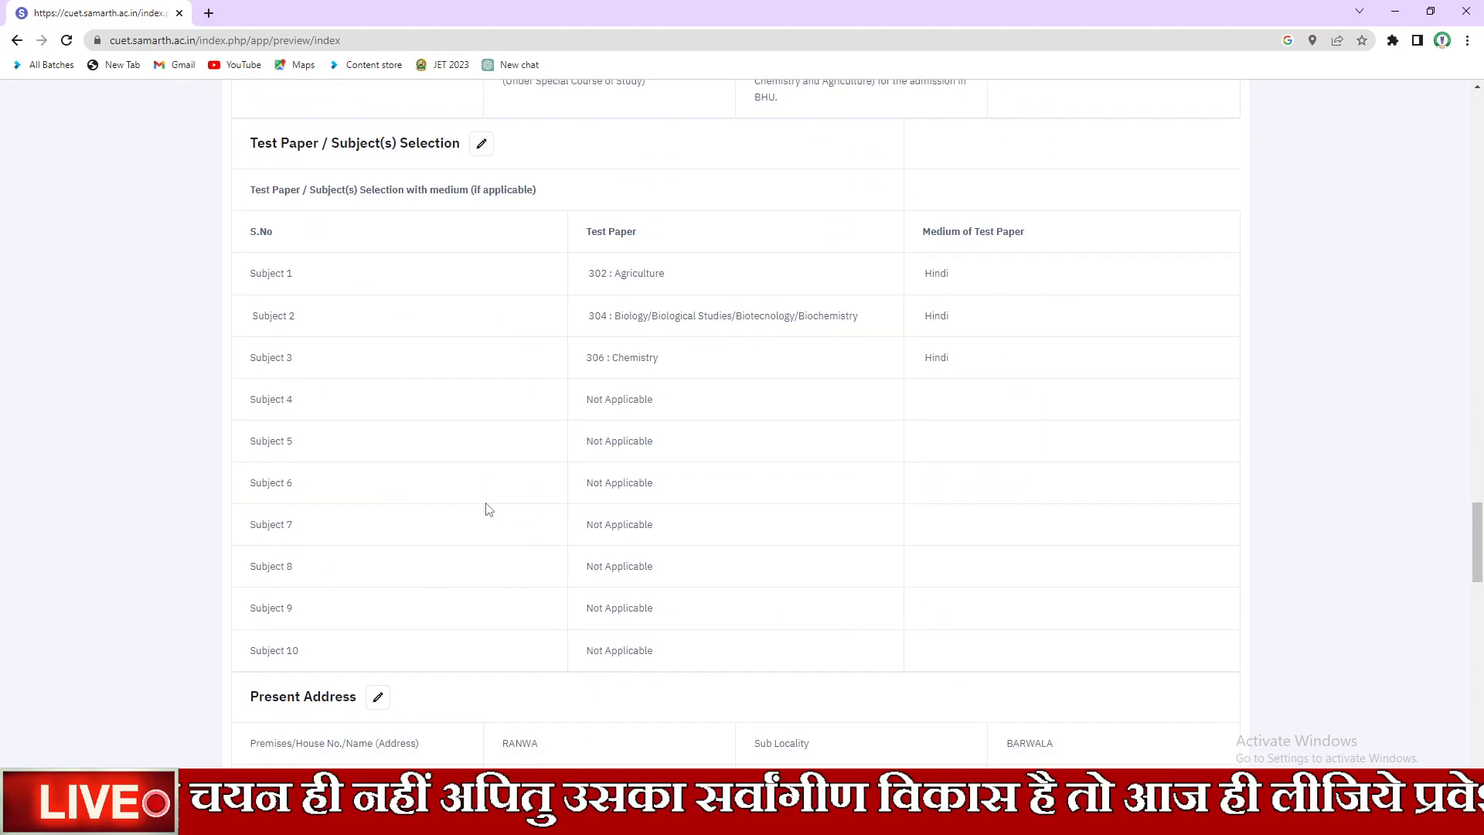
pyautogui.scroll(4, 600, 334)
pyautogui.scroll(-2, 479, 387)
pyautogui.scroll(-3, 479, 388)
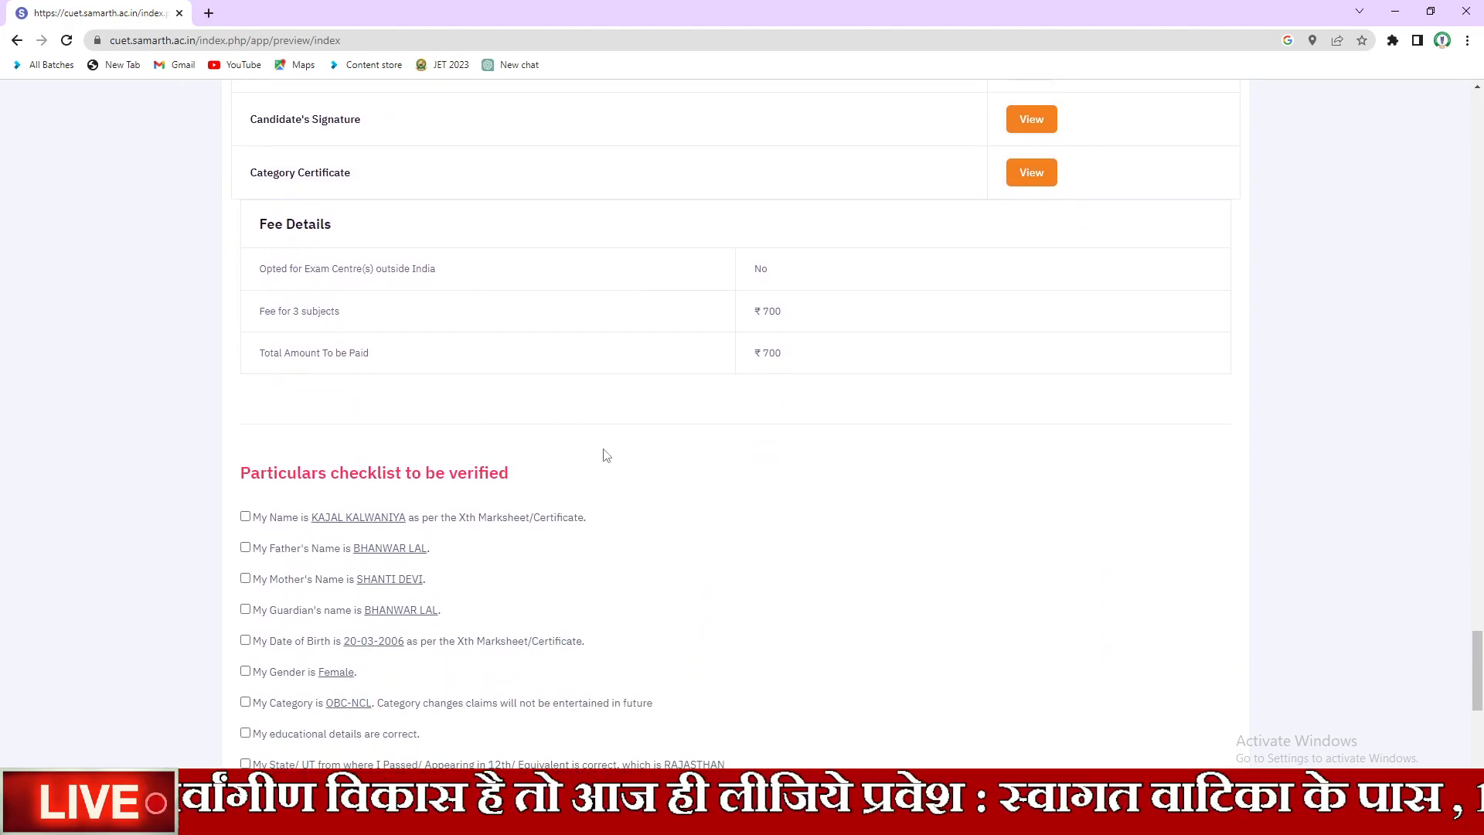
pyautogui.scroll(-2, 599, 455)
pyautogui.scroll(-1, 328, 346)
pyautogui.scroll(-1, 327, 345)
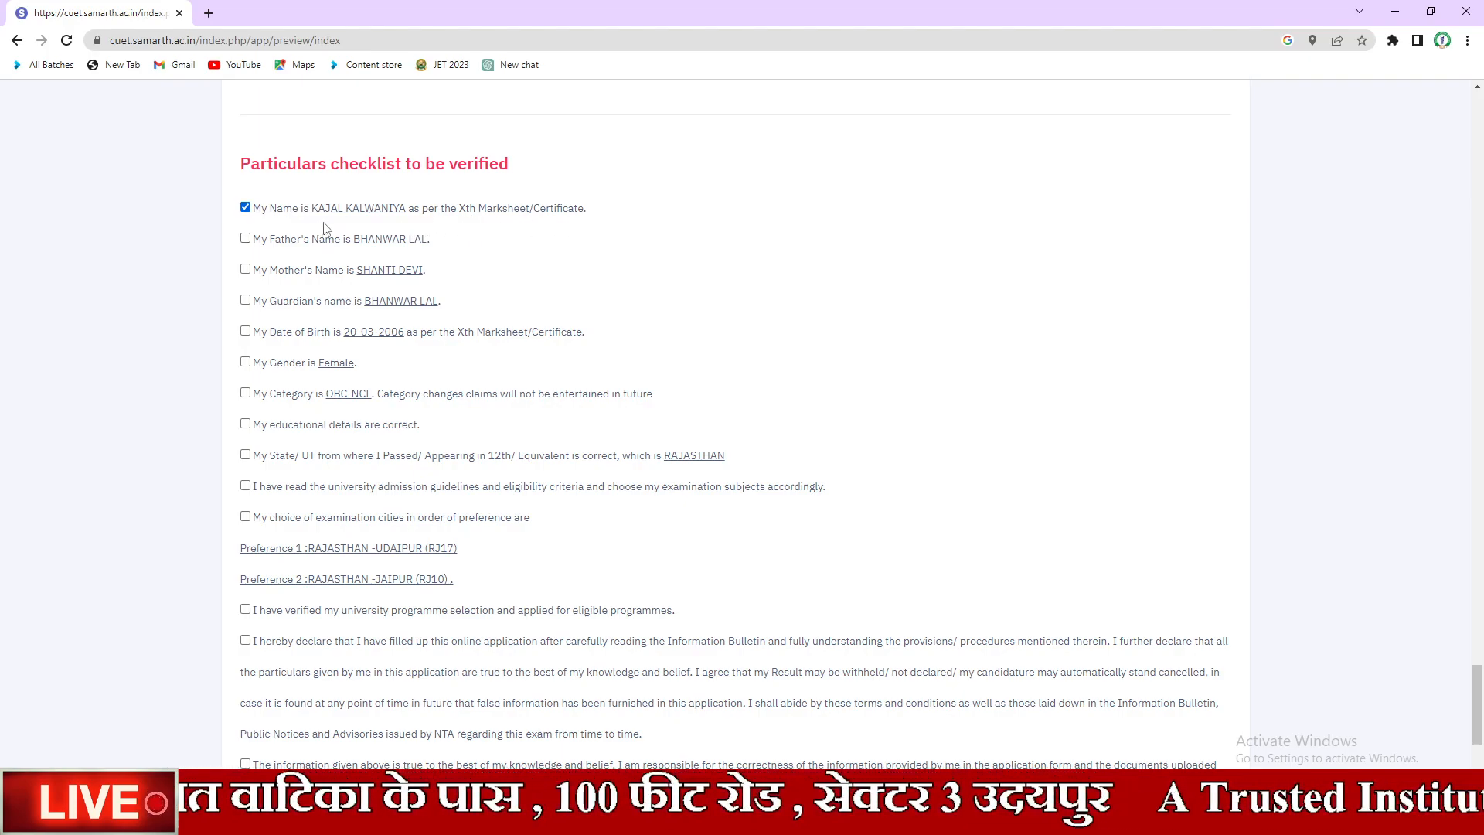
# - Tick the checklist items for father's and guardian's name, DOB, gender, OBC-NCL, education, 12th state, guidelines and exam cities
pyautogui.click(262, 242)
pyautogui.click(264, 304)
pyautogui.click(264, 334)
pyautogui.click(262, 364)
pyautogui.click(262, 398)
pyautogui.click(264, 429)
pyautogui.click(264, 460)
pyautogui.click(266, 490)
pyautogui.click(267, 518)
pyautogui.scroll(-2, 282, 479)
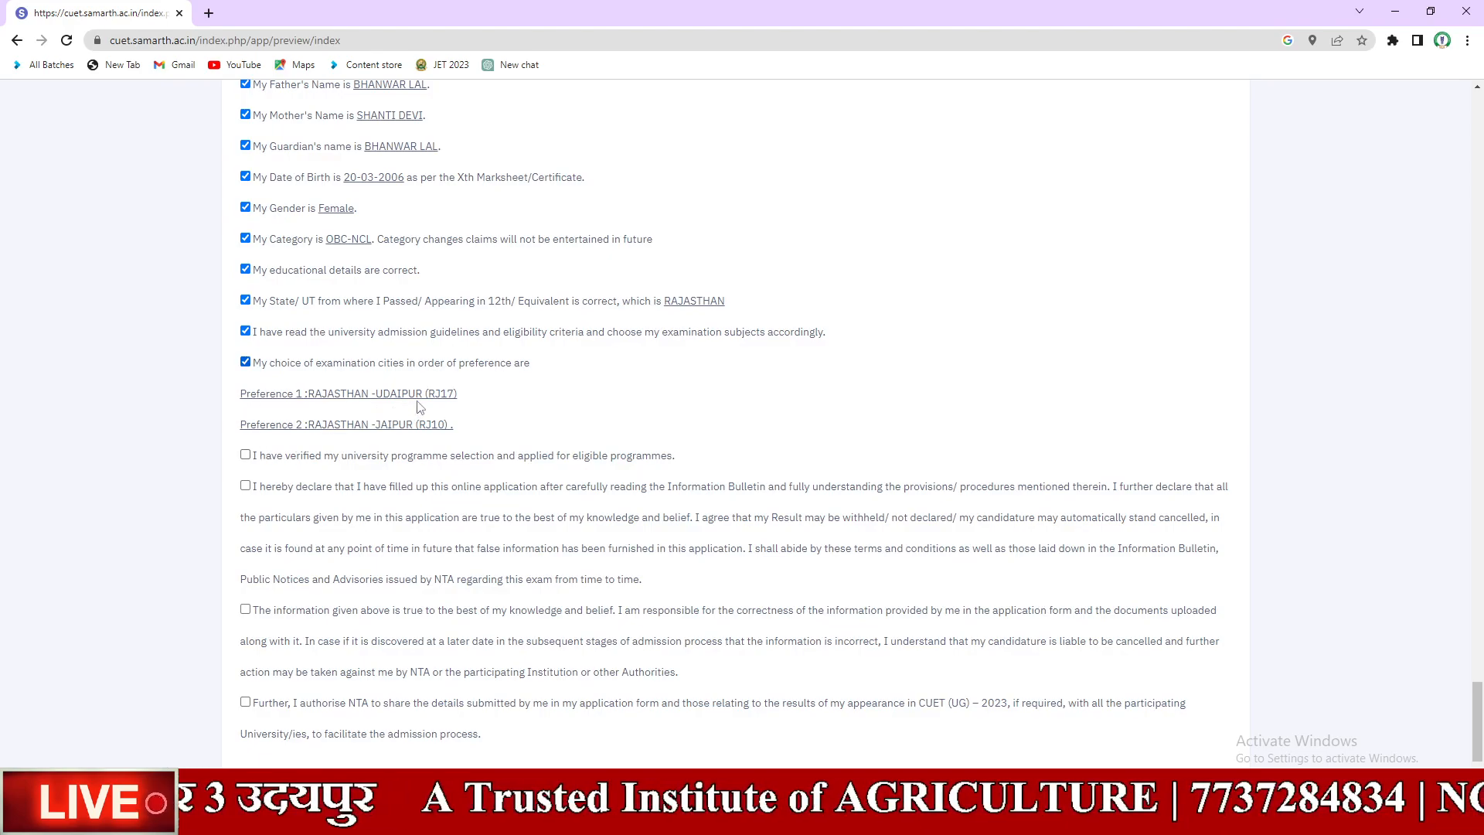
# - Tick the programme verification, declaration, truthfulness and NTA data-sharing boxes, then proceed to payment
pyautogui.click(283, 460)
pyautogui.click(267, 487)
pyautogui.scroll(-3, 262, 463)
pyautogui.click(248, 379)
pyautogui.click(246, 471)
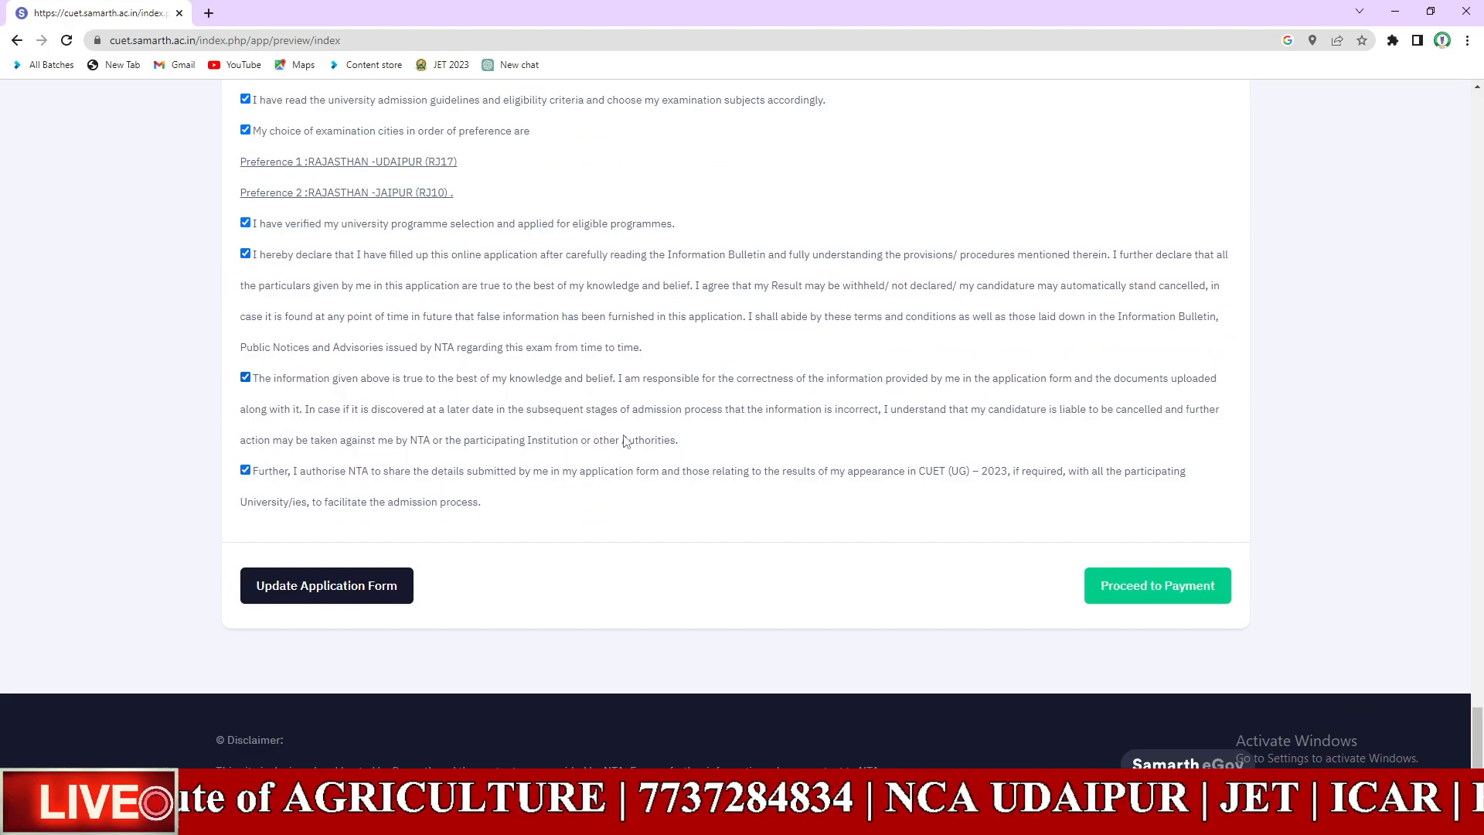
pyautogui.click(1117, 593)
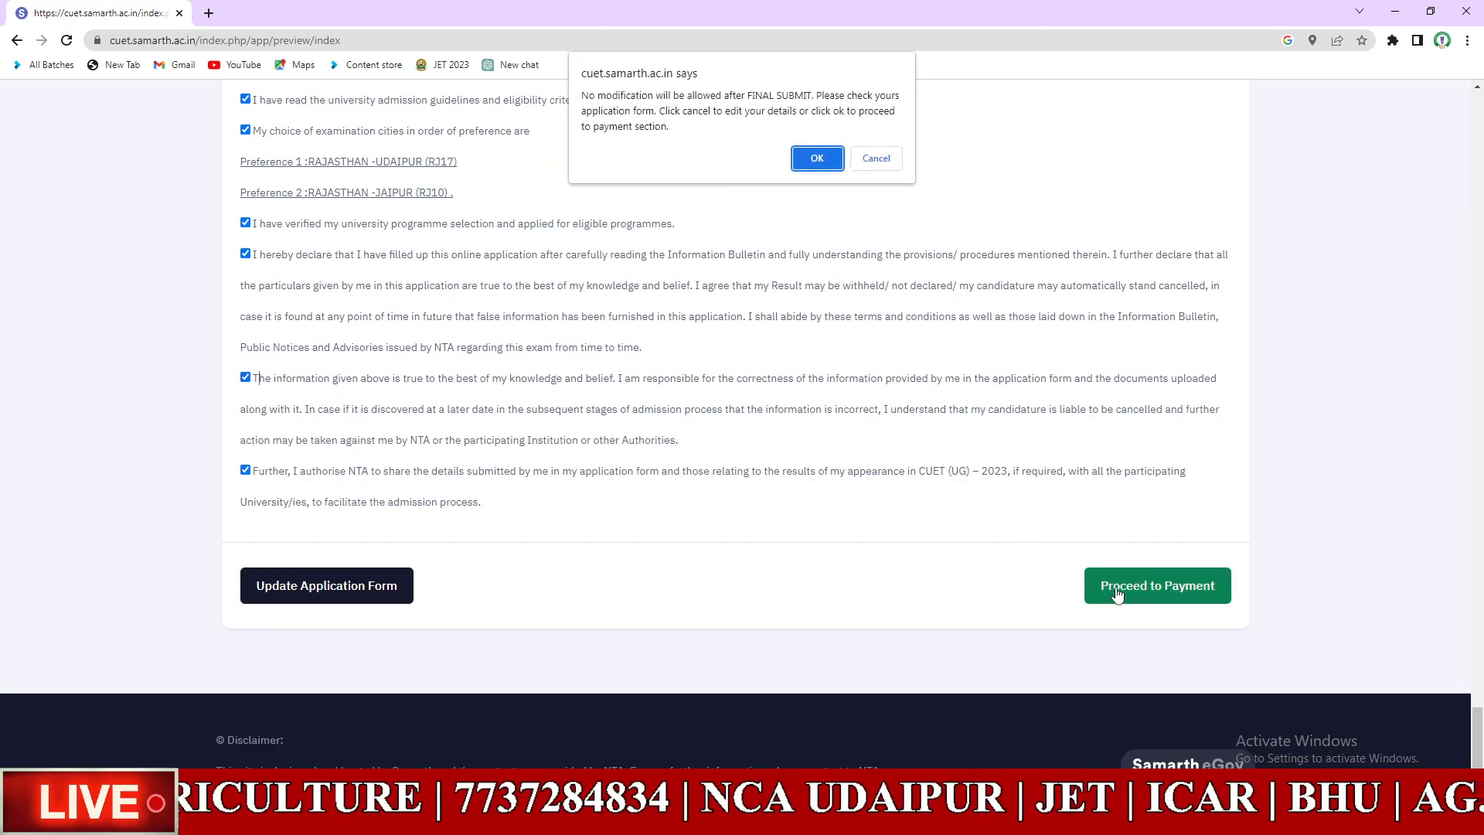
# - Accept the final-submit warning and pay the ₹700 registration fee through Paytm
pyautogui.click(815, 158)
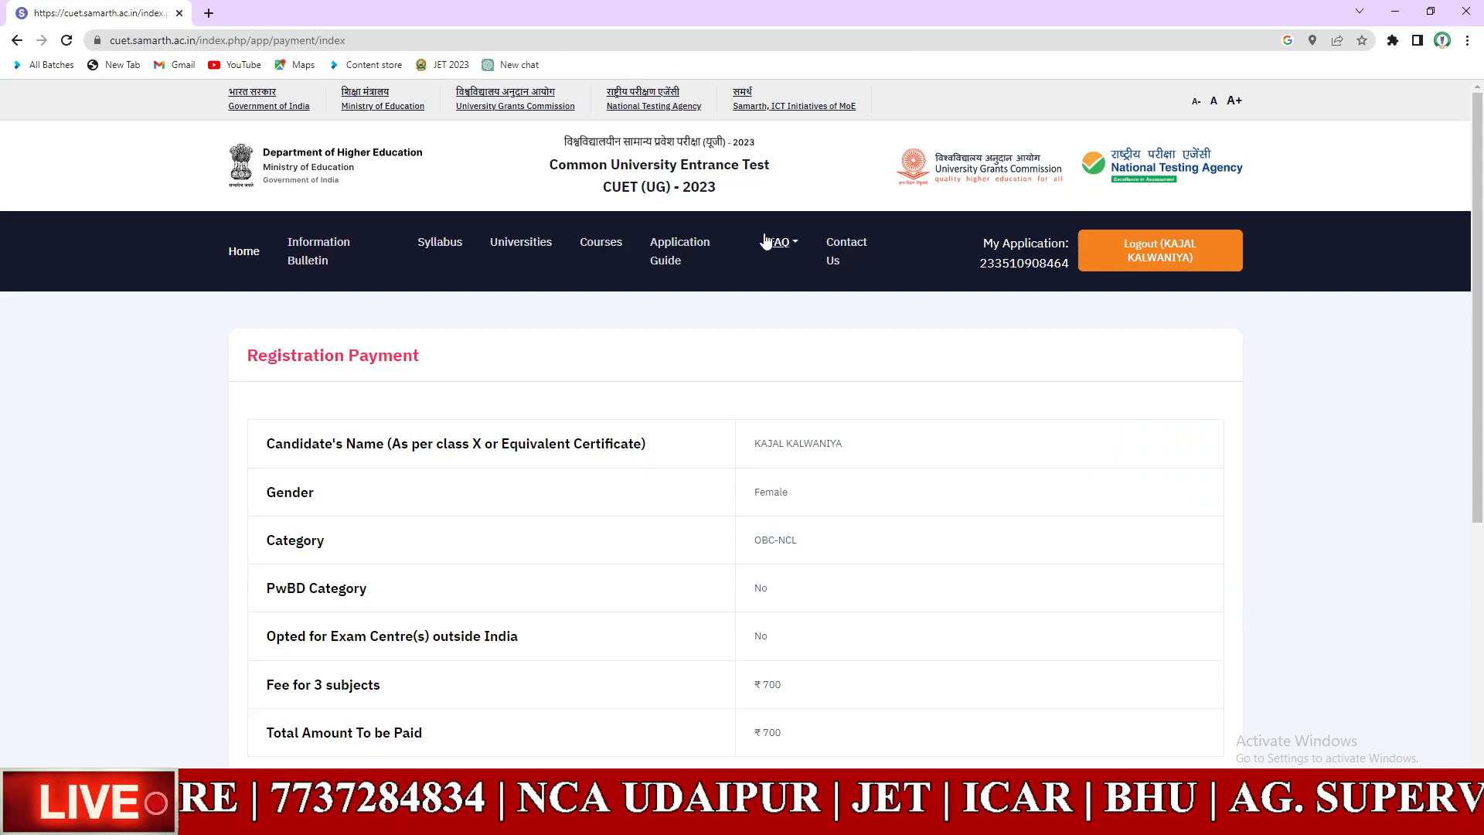
pyautogui.scroll(-2, 510, 583)
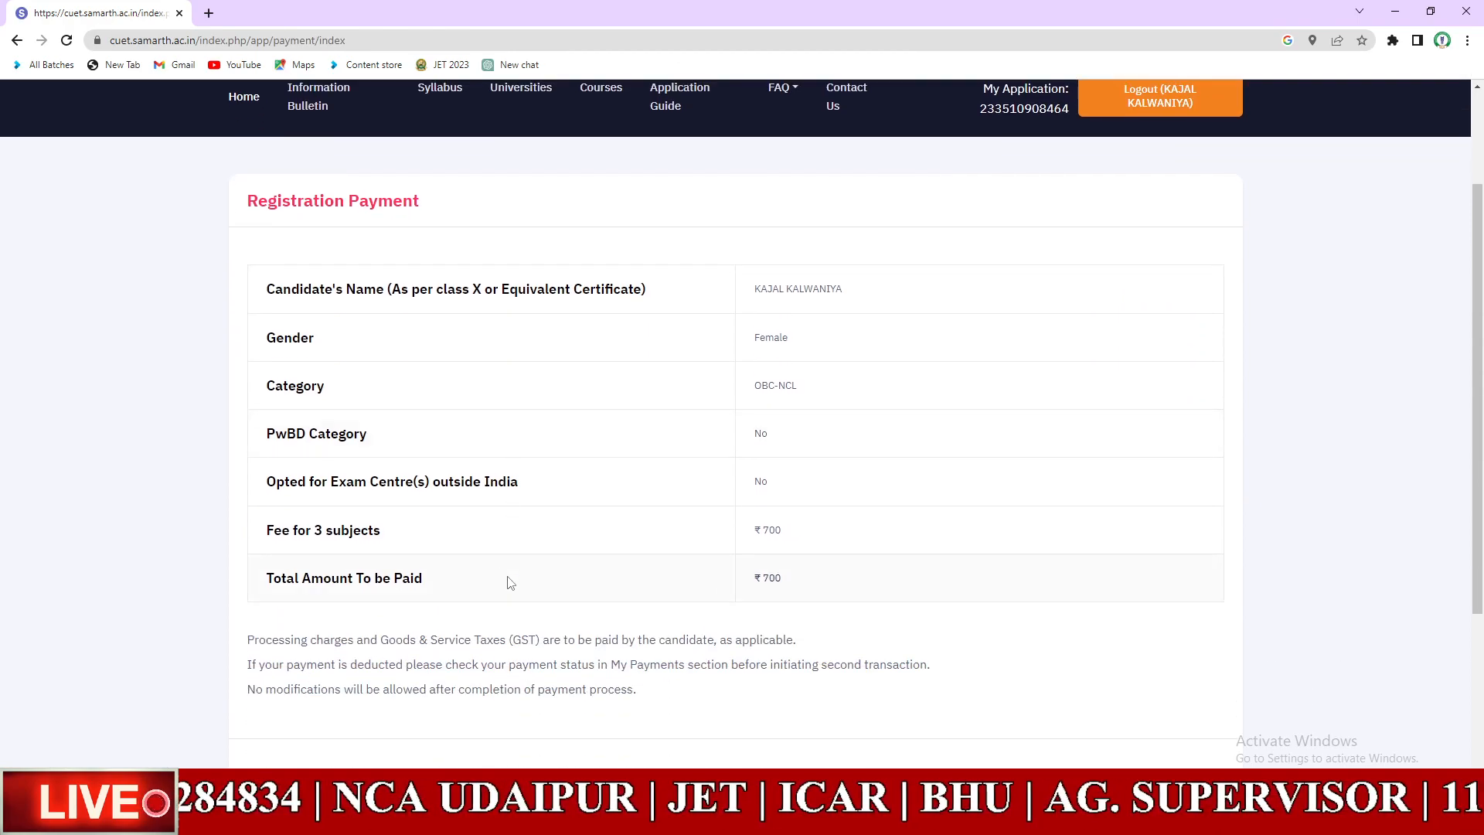
pyautogui.scroll(-1, 433, 430)
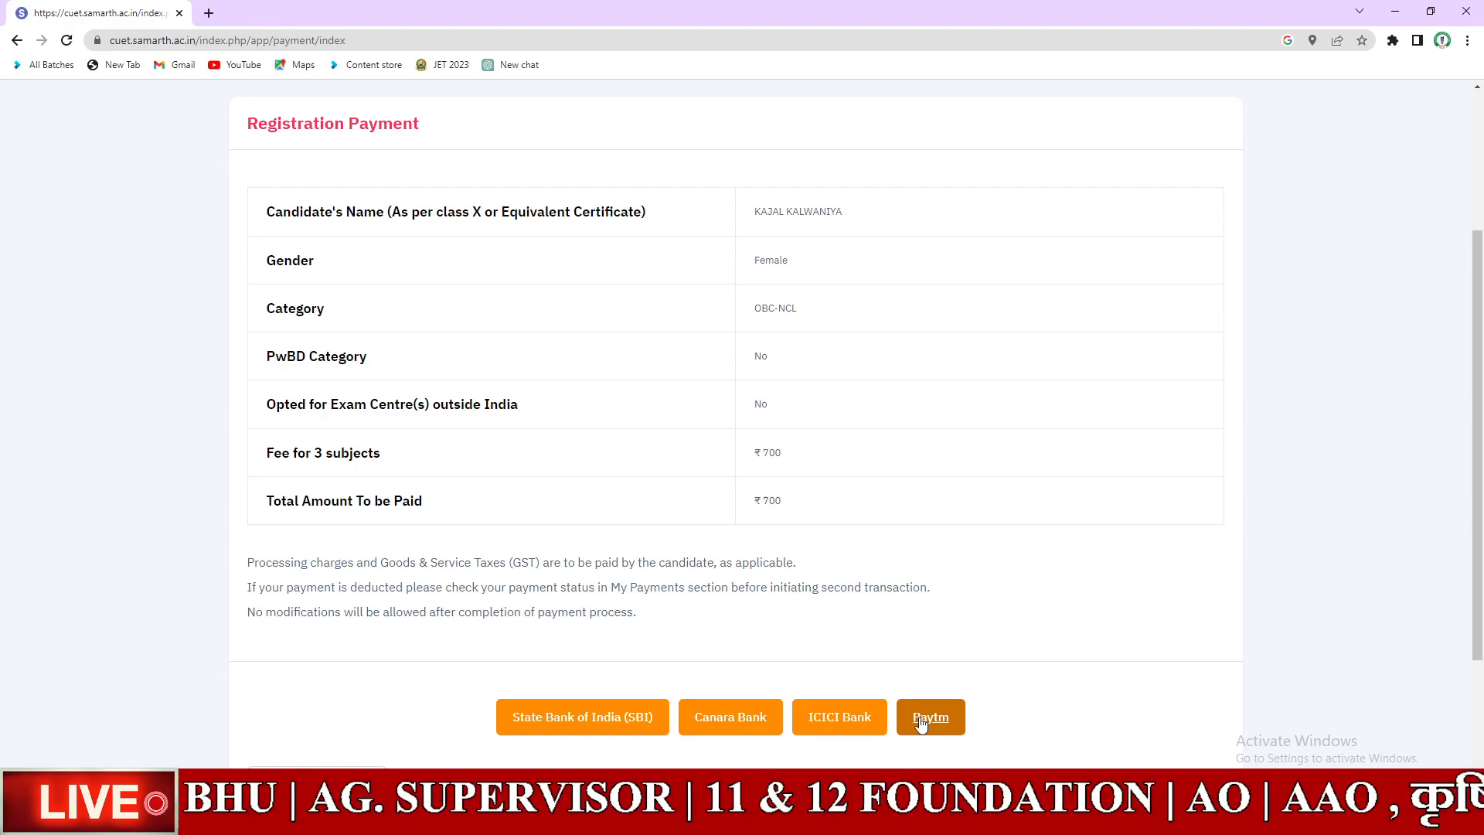
pyautogui.scroll(-2, 819, 681)
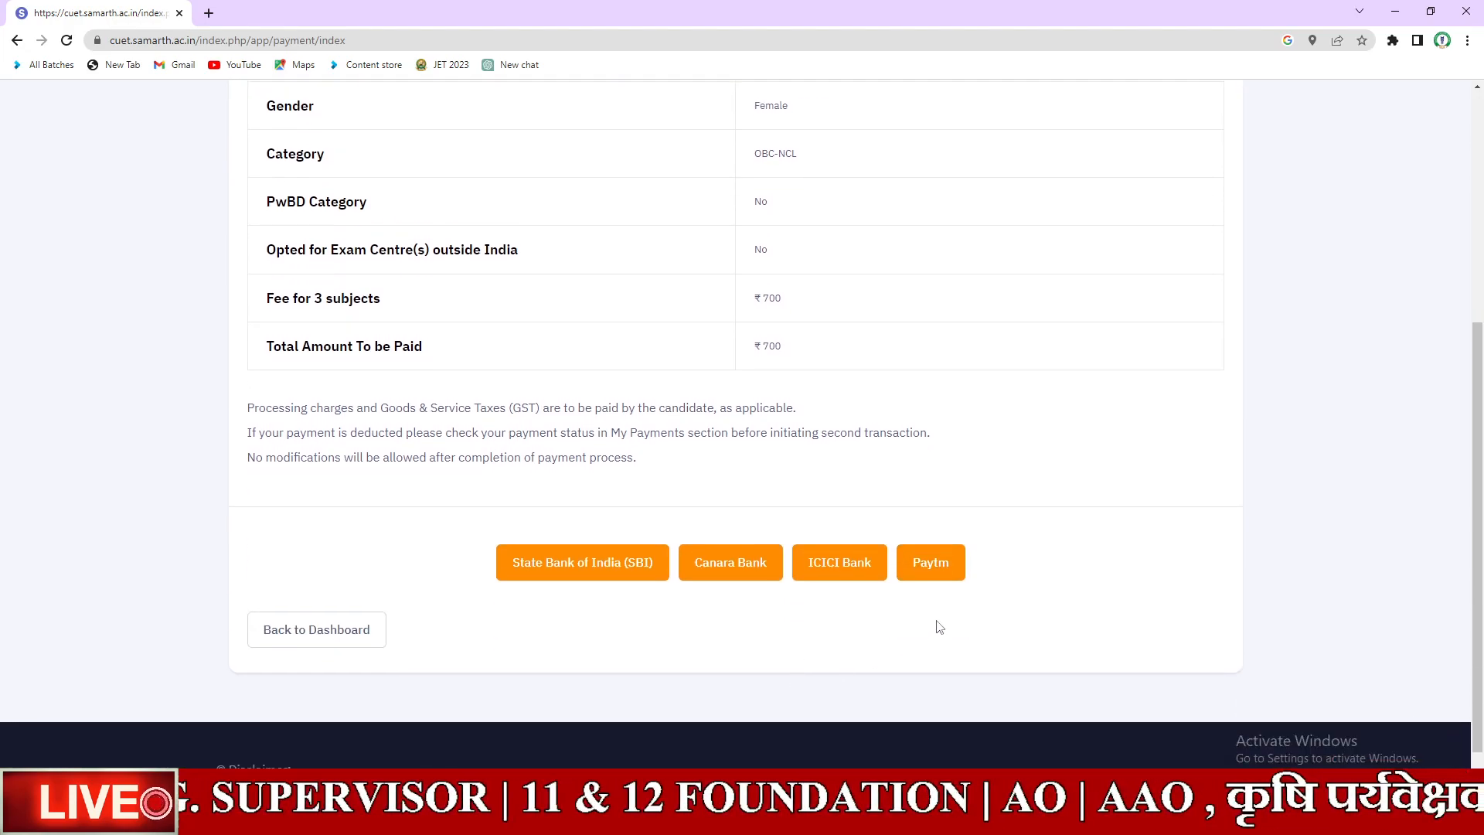
pyautogui.scroll(1, 940, 626)
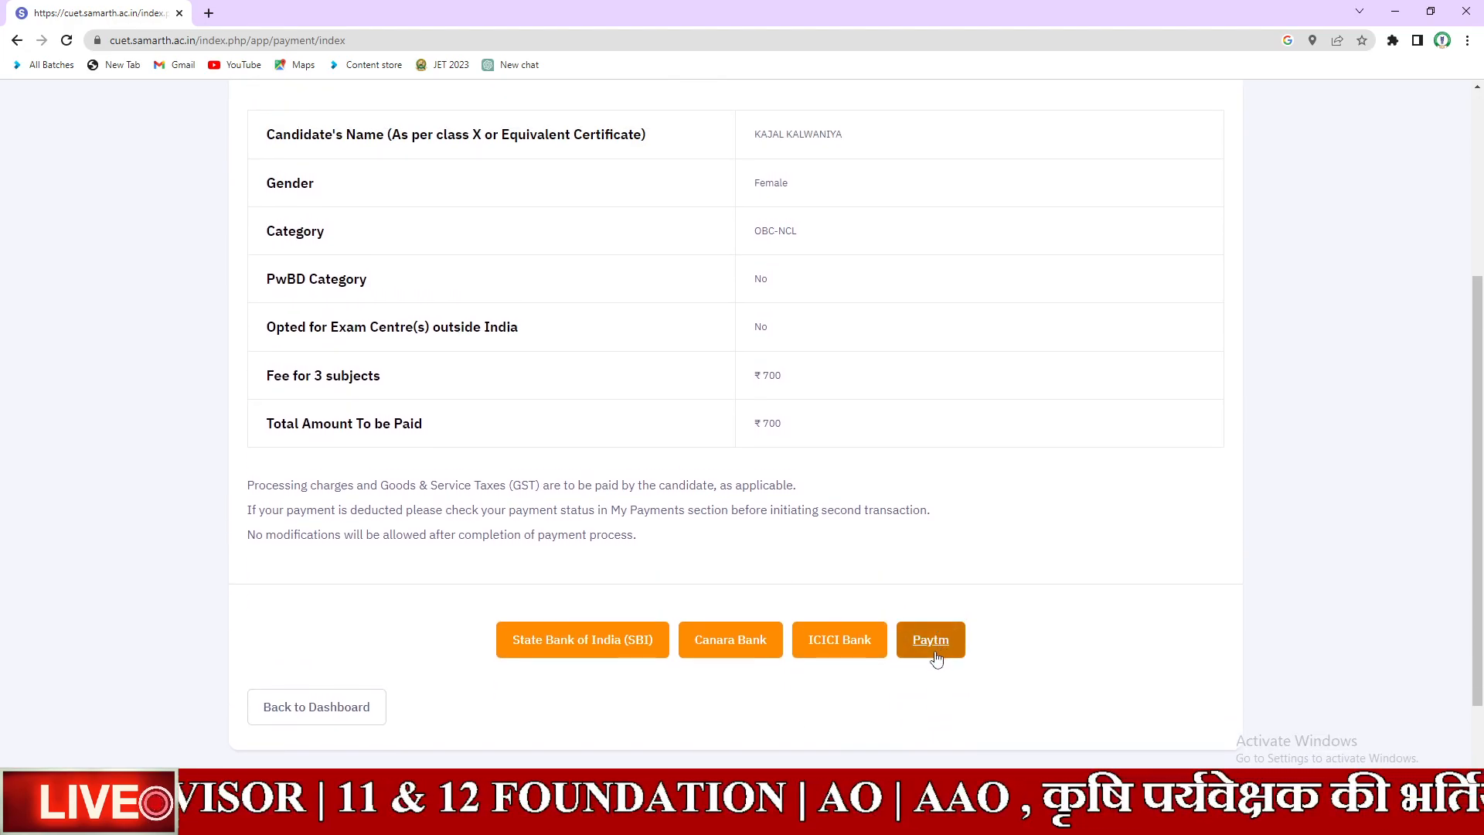
pyautogui.click(934, 652)
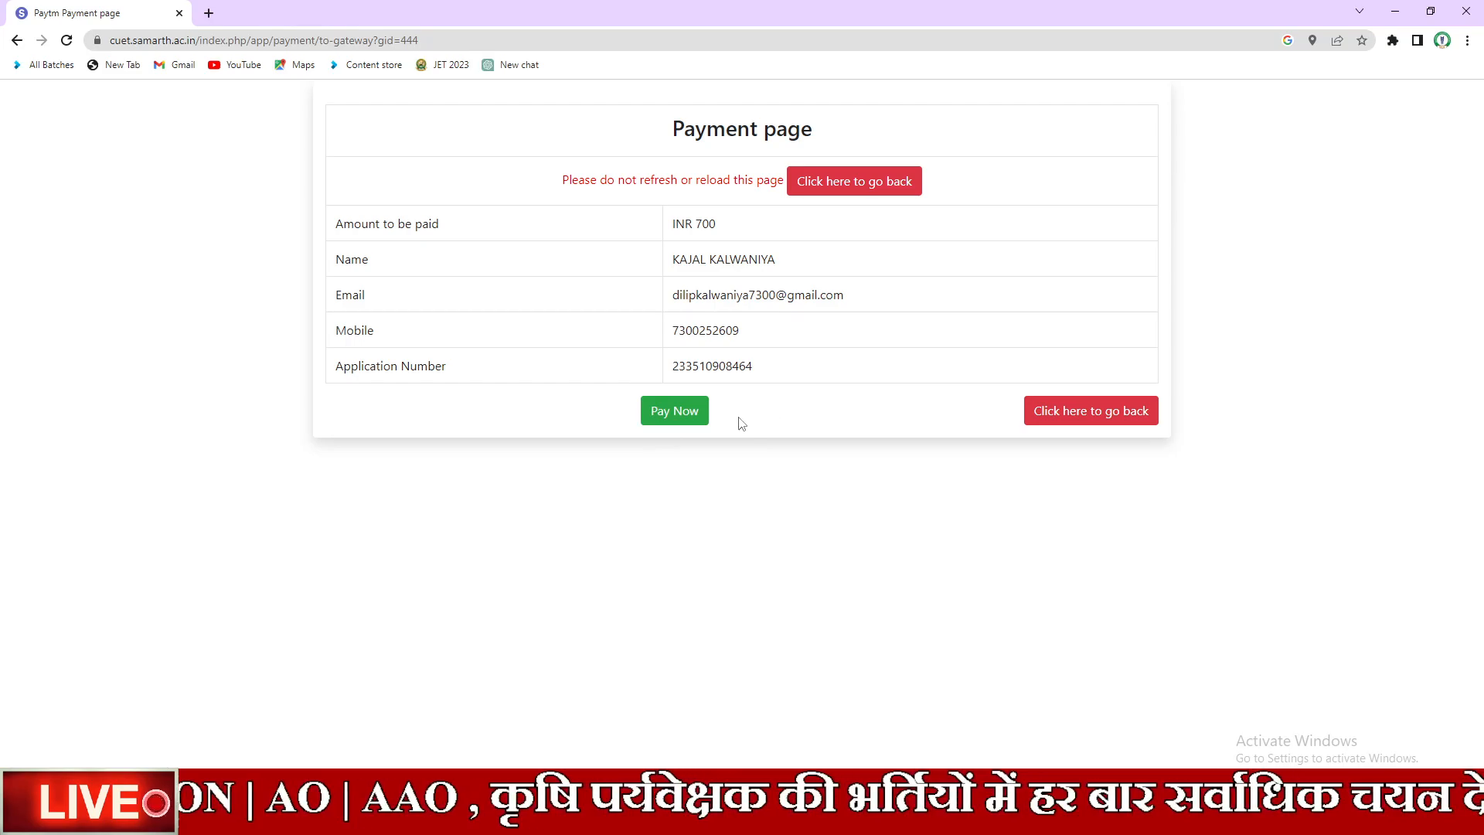
pyautogui.click(688, 417)
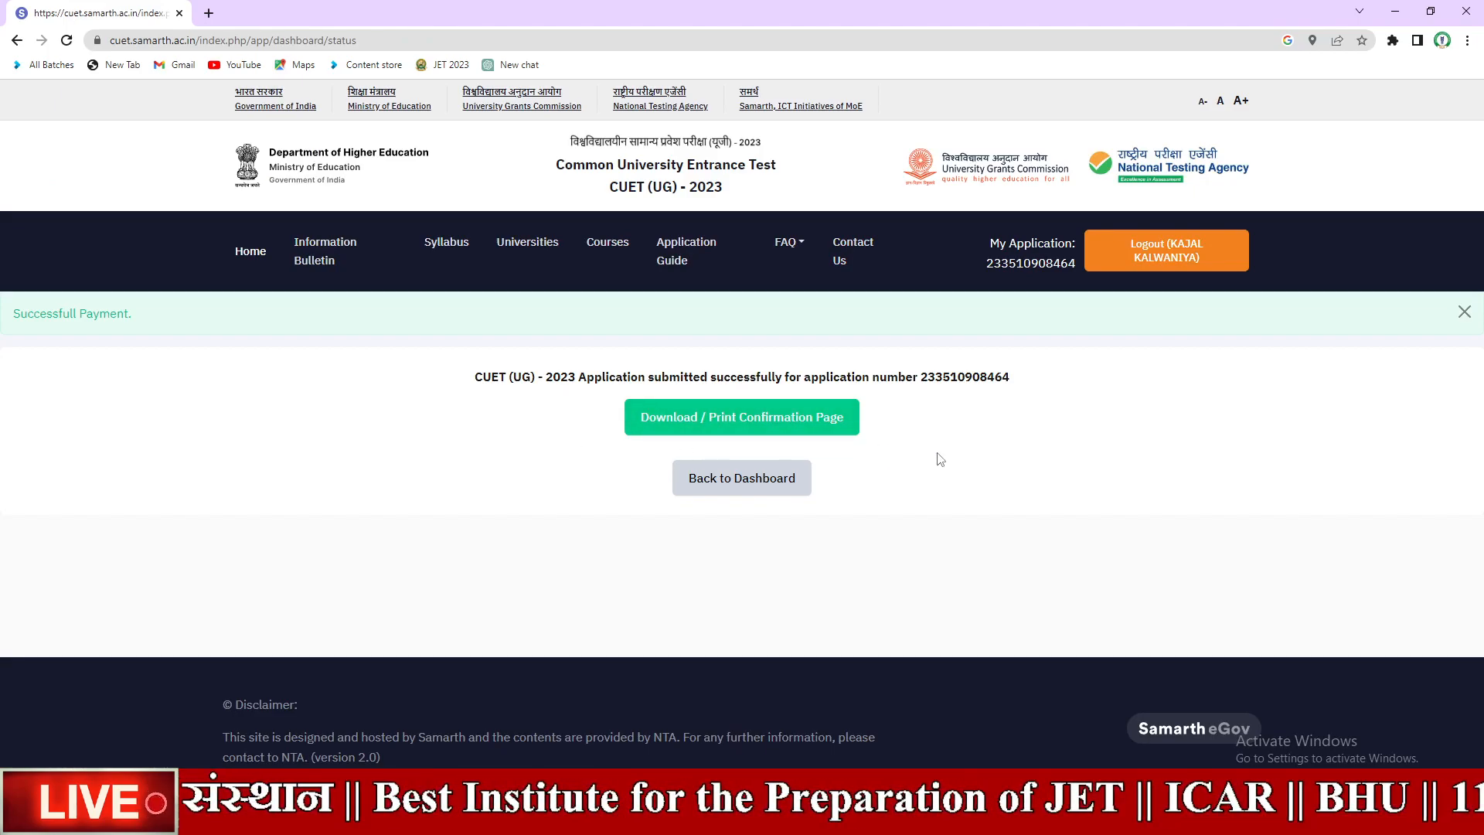
# - Open the confirmation page PDF in a new tab, review it, and return to the payment status tab
pyautogui.click(747, 422)
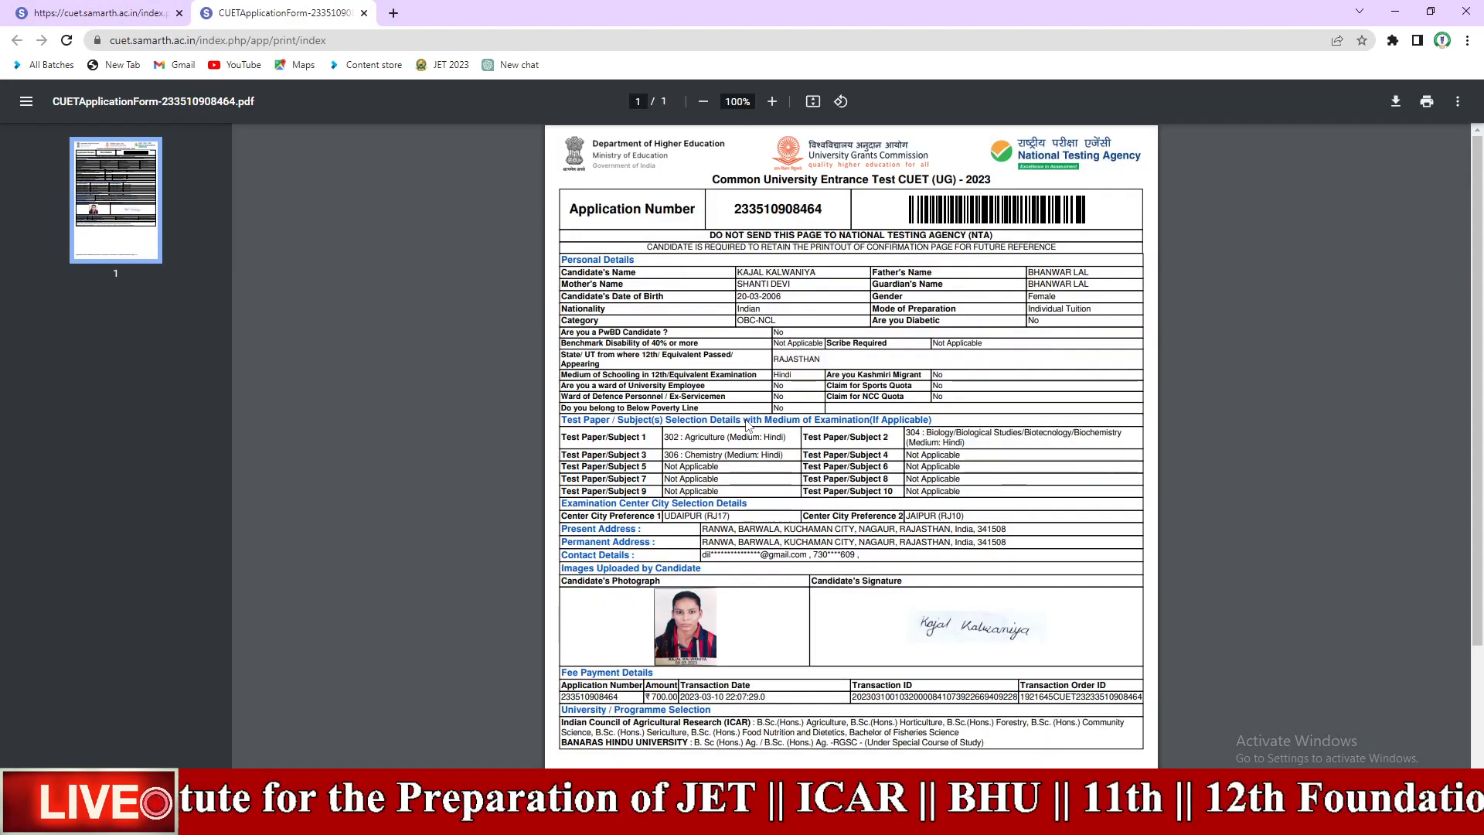
pyautogui.scroll(-4, 610, 385)
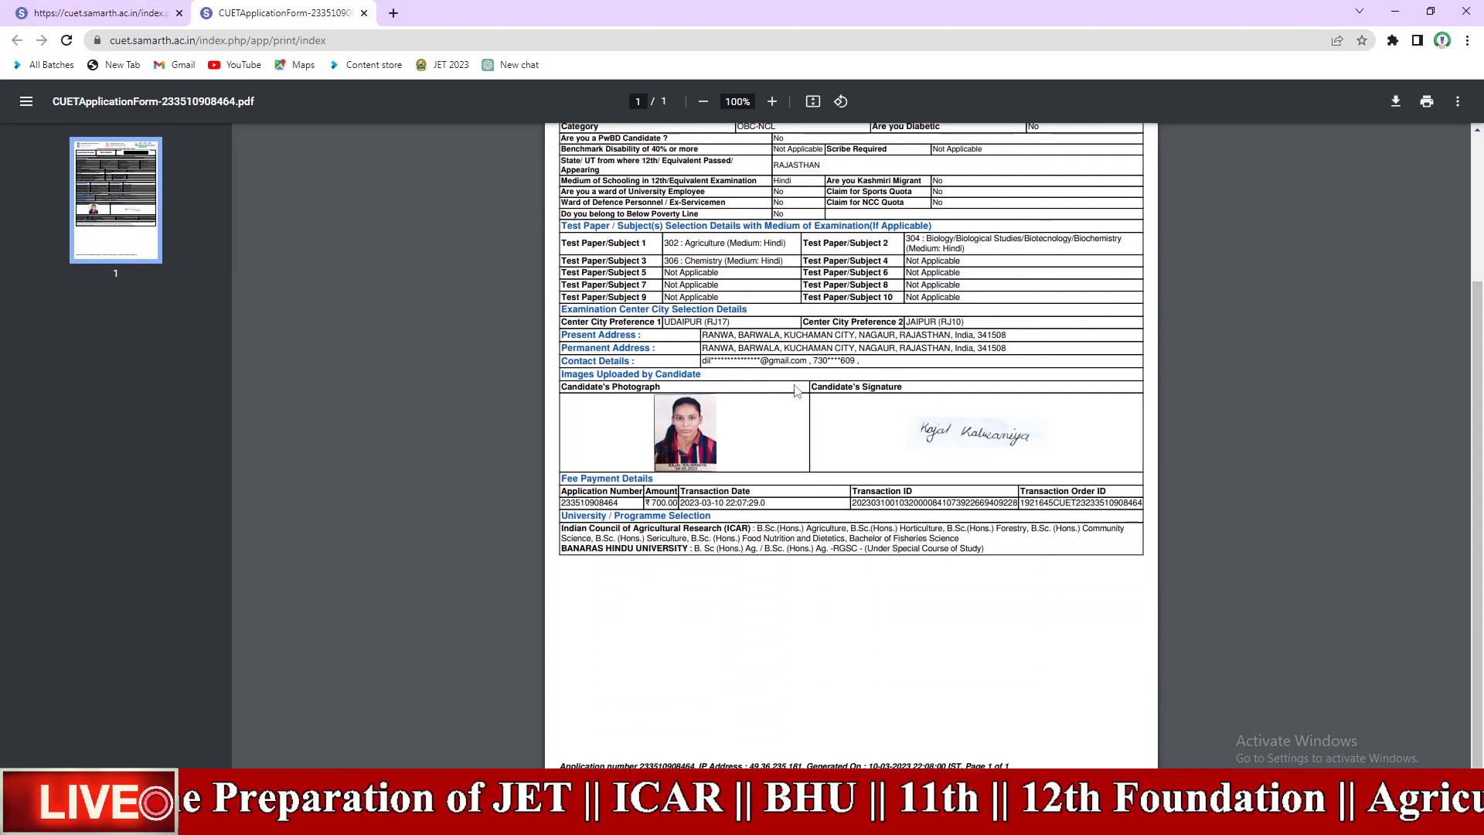
pyautogui.scroll(4, 907, 455)
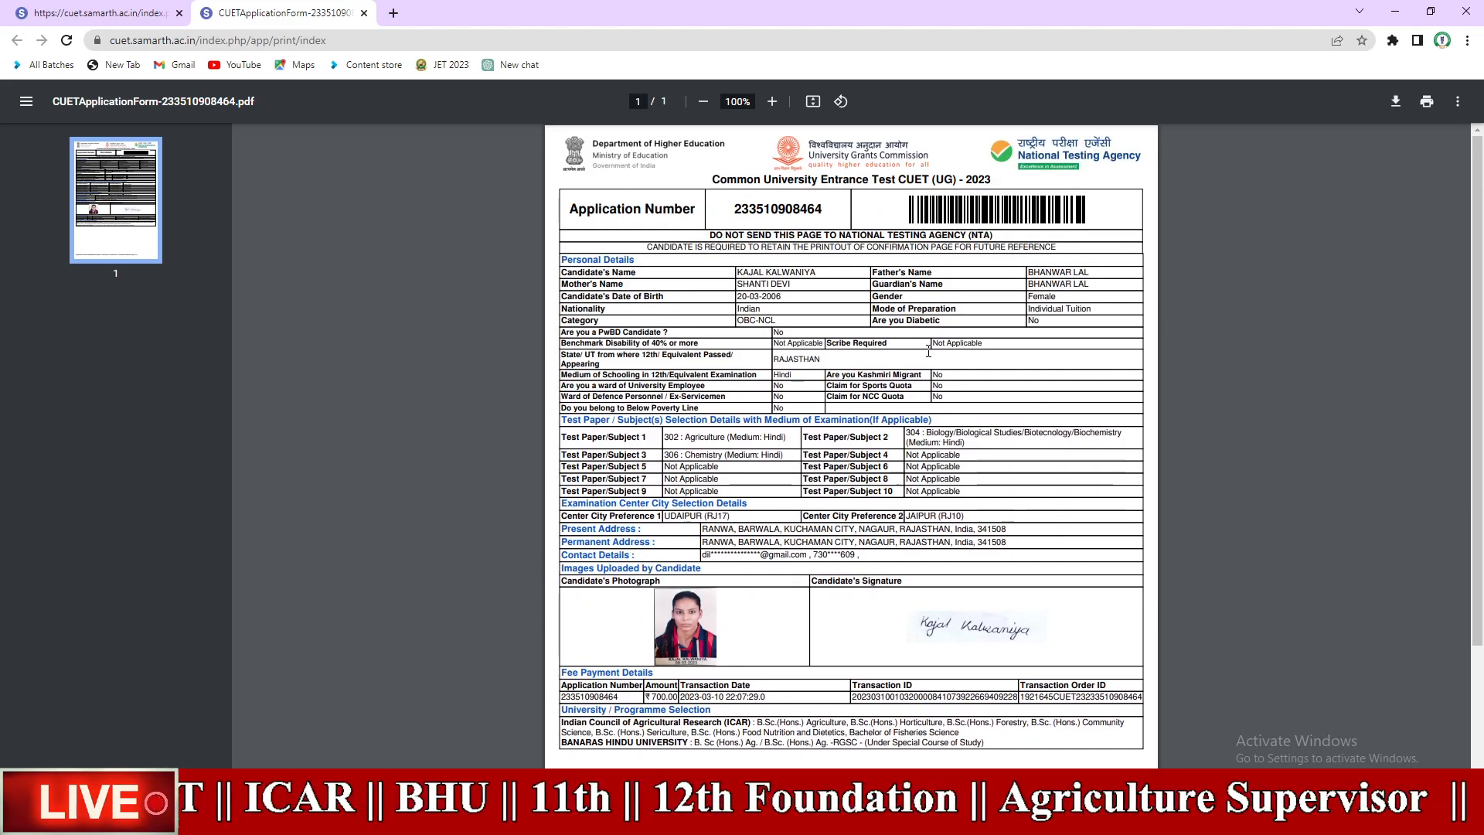
pyautogui.scroll(-4, 759, 412)
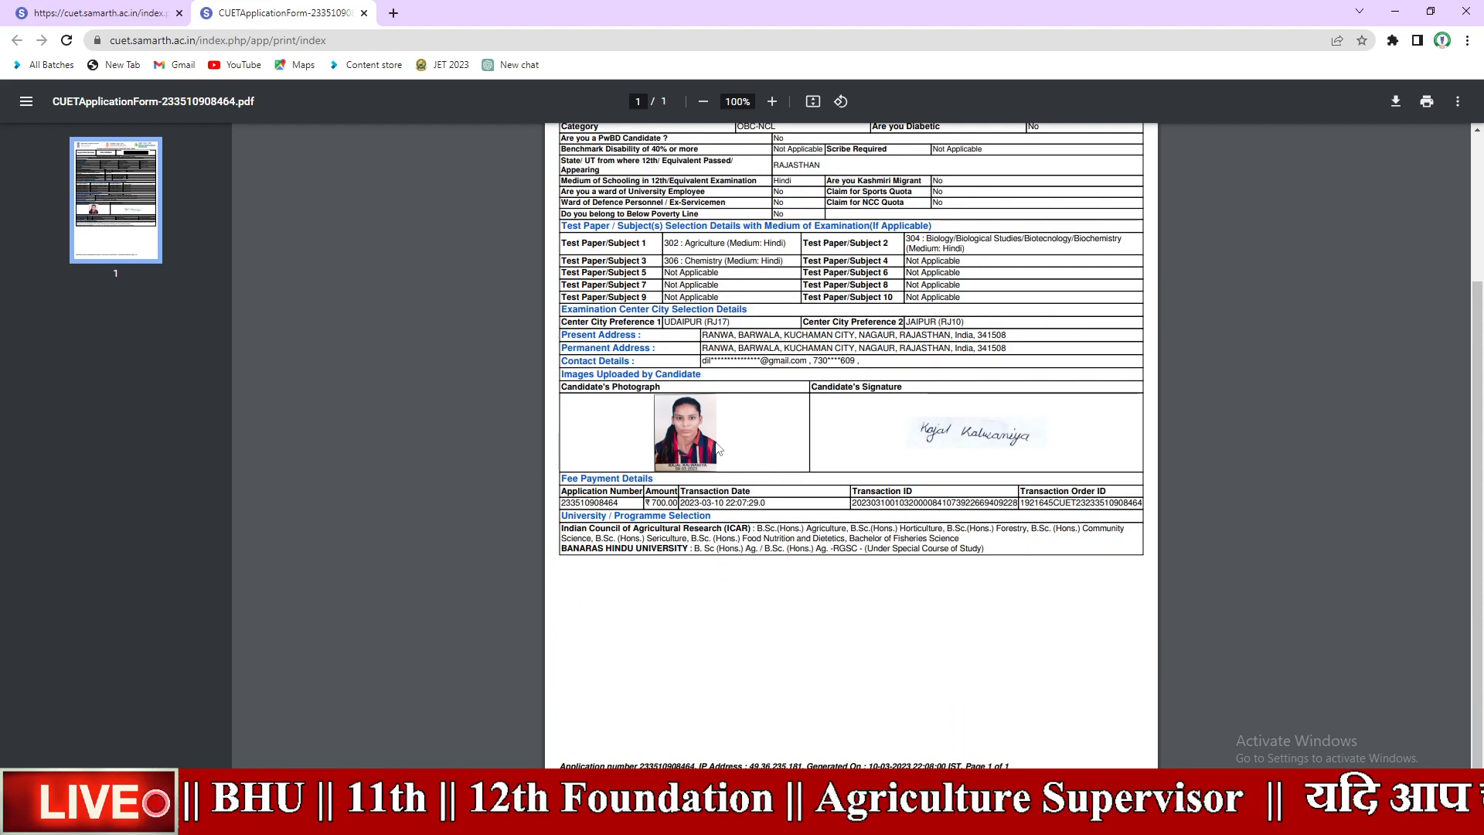
pyautogui.scroll(4, 687, 433)
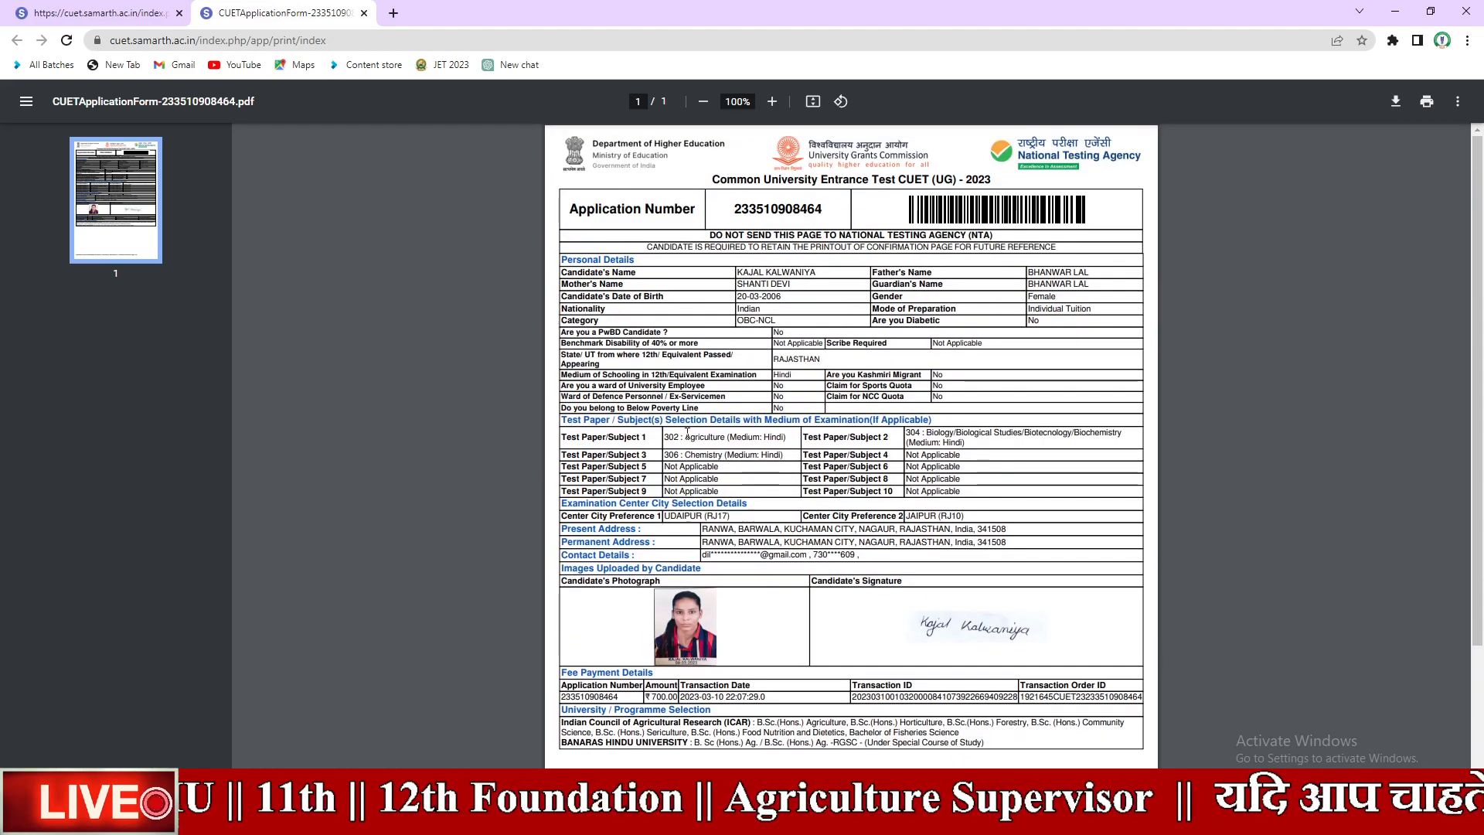
pyautogui.click(85, 12)
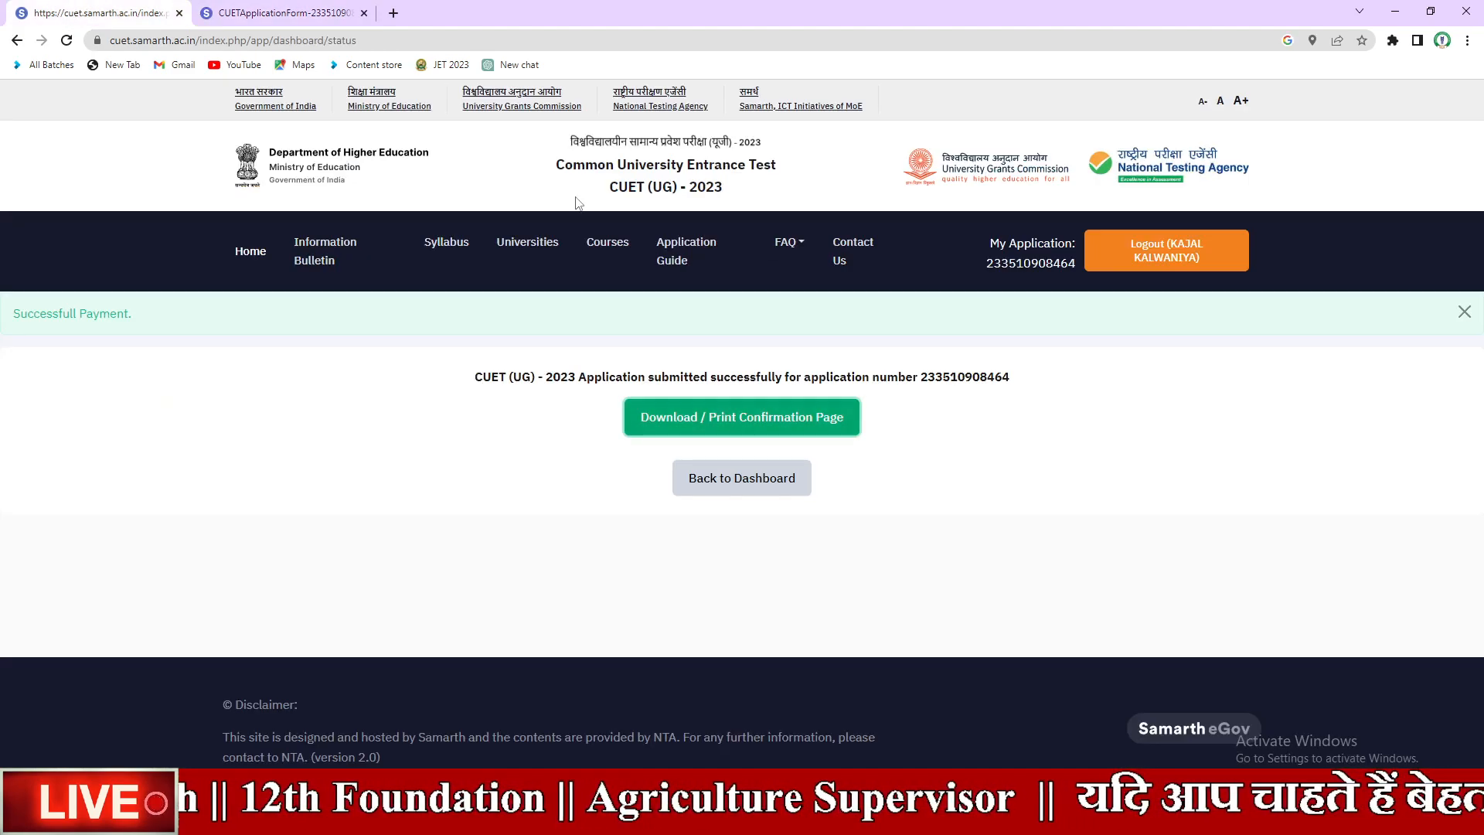
# - Open My Application and check that registration, form and fee are ticked with status SUBMITTED
pyautogui.click(1036, 257)
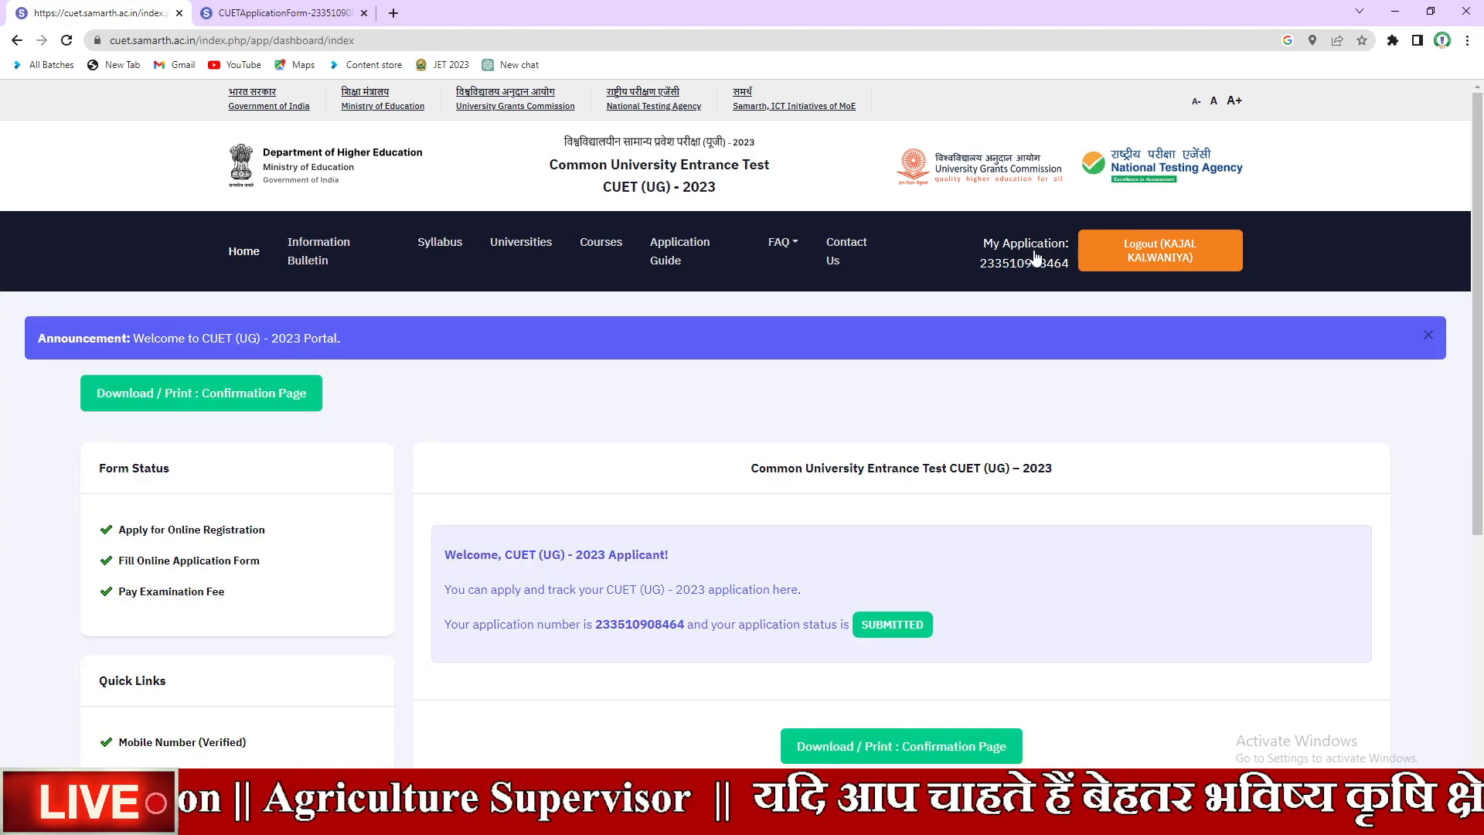
pyautogui.scroll(-2, 750, 466)
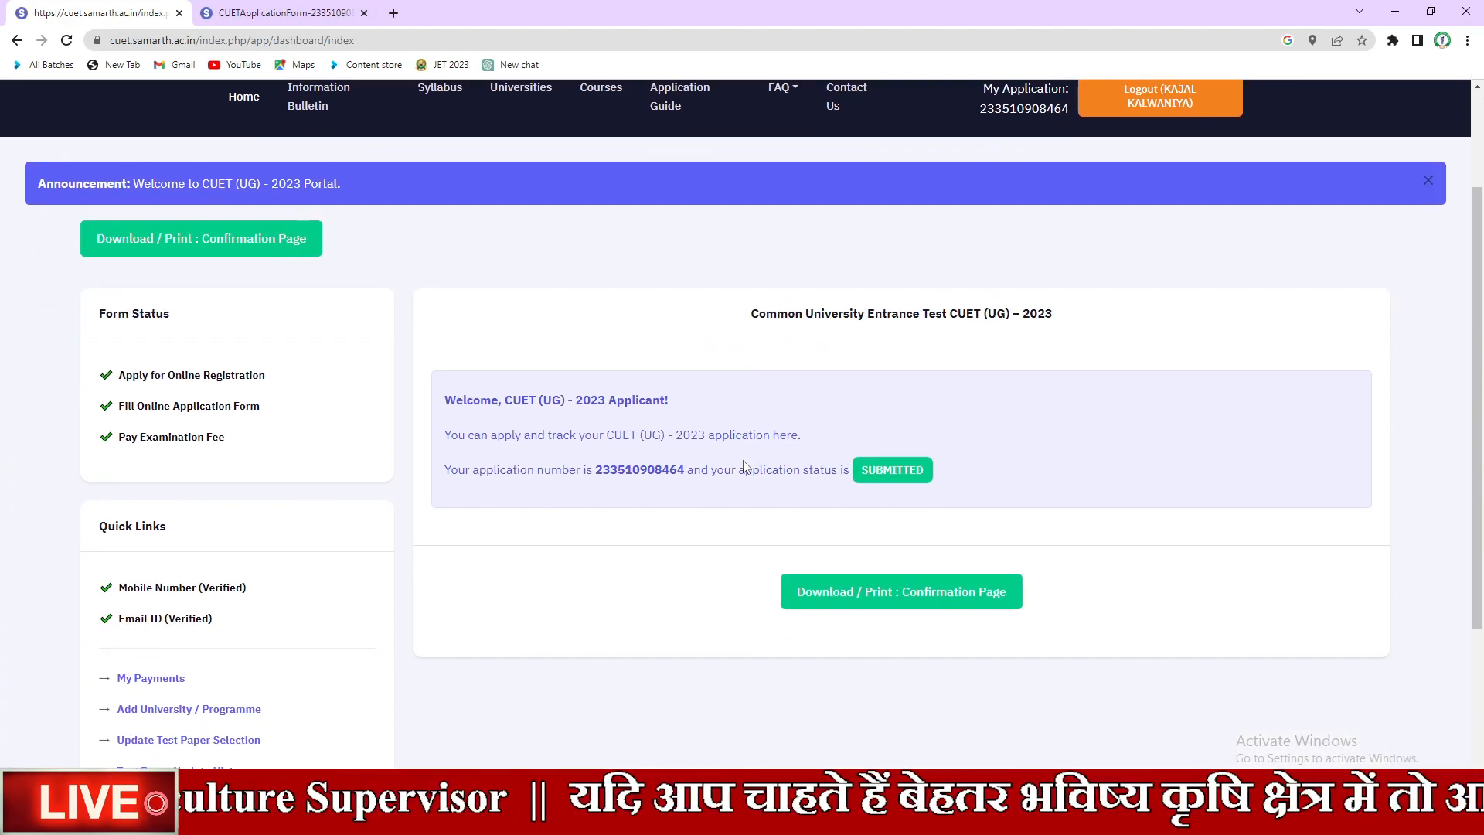
pyautogui.scroll(-2, 170, 574)
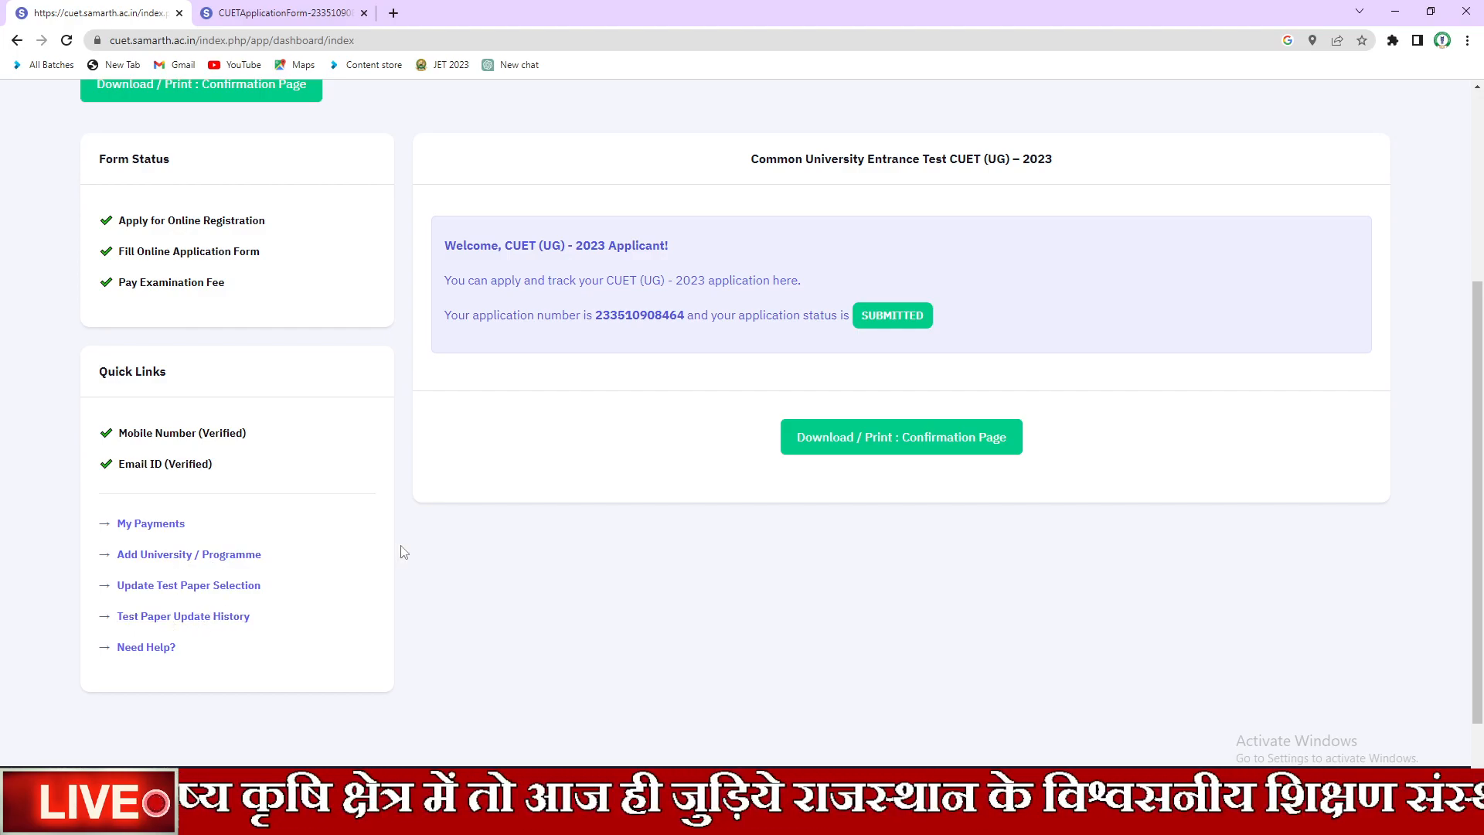
pyautogui.scroll(4, 401, 554)
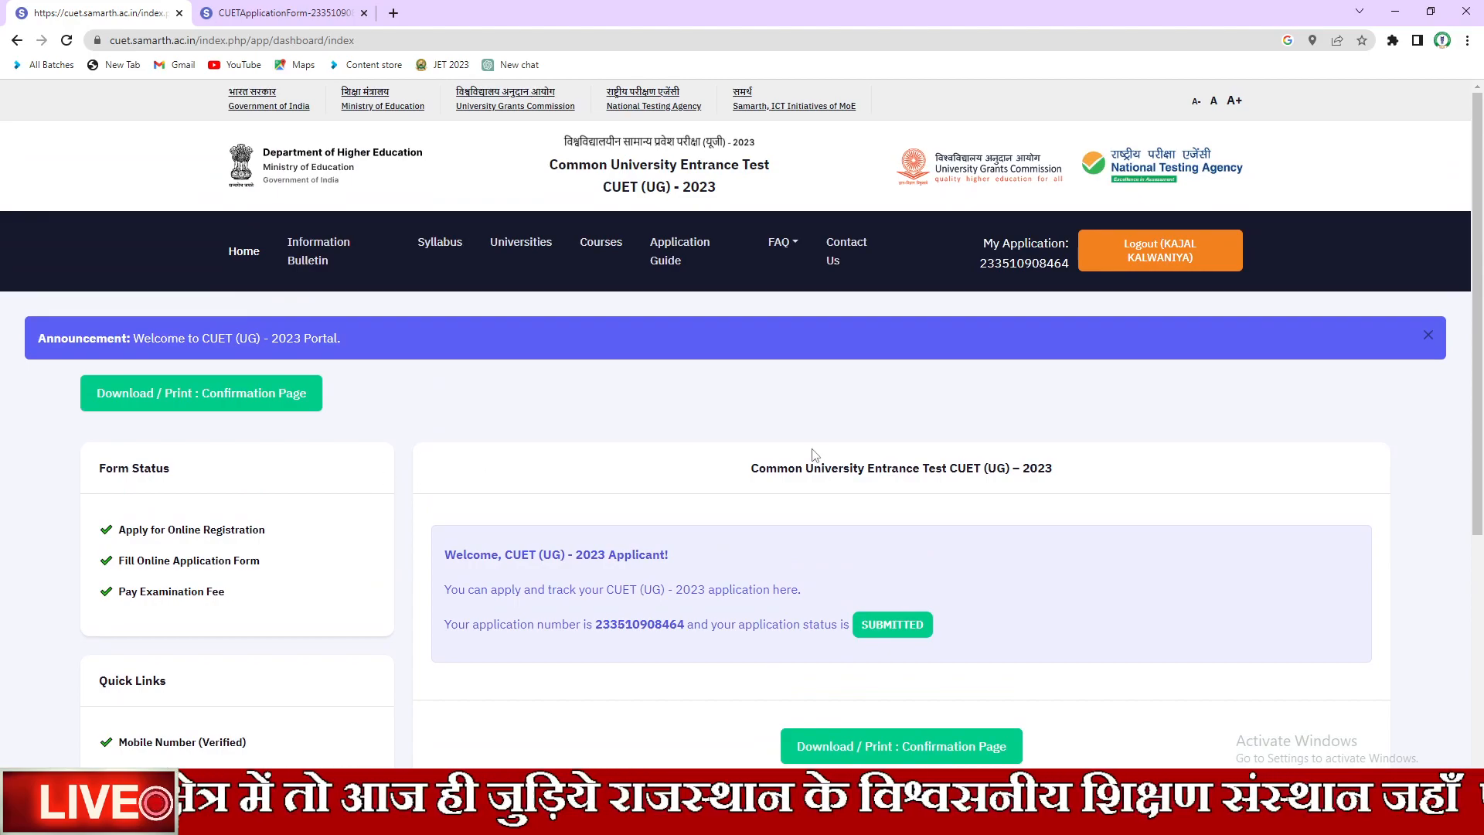
pyautogui.scroll(-2, 785, 572)
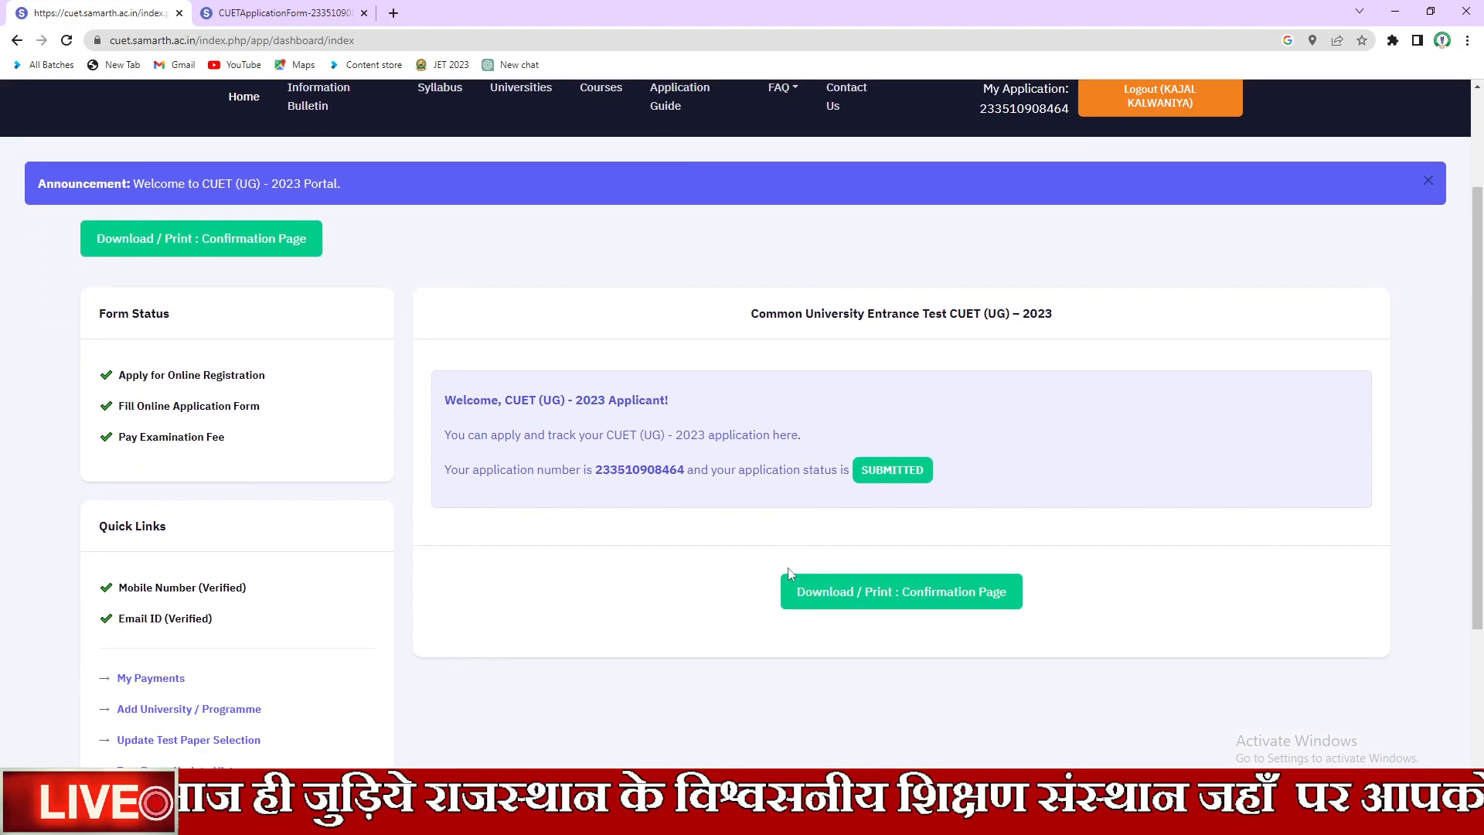
pyautogui.scroll(2, 774, 555)
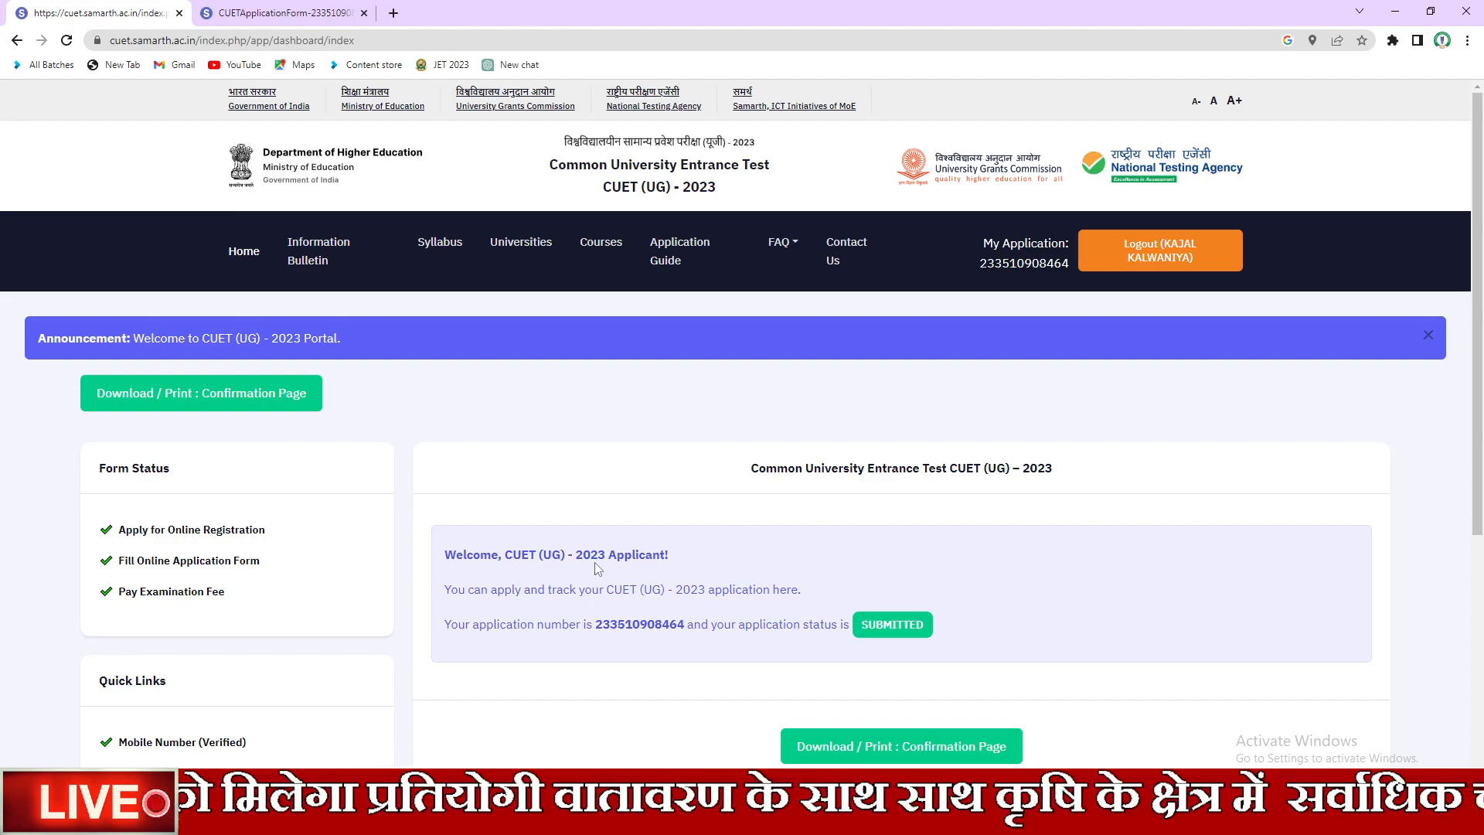
pyautogui.scroll(-2, 662, 589)
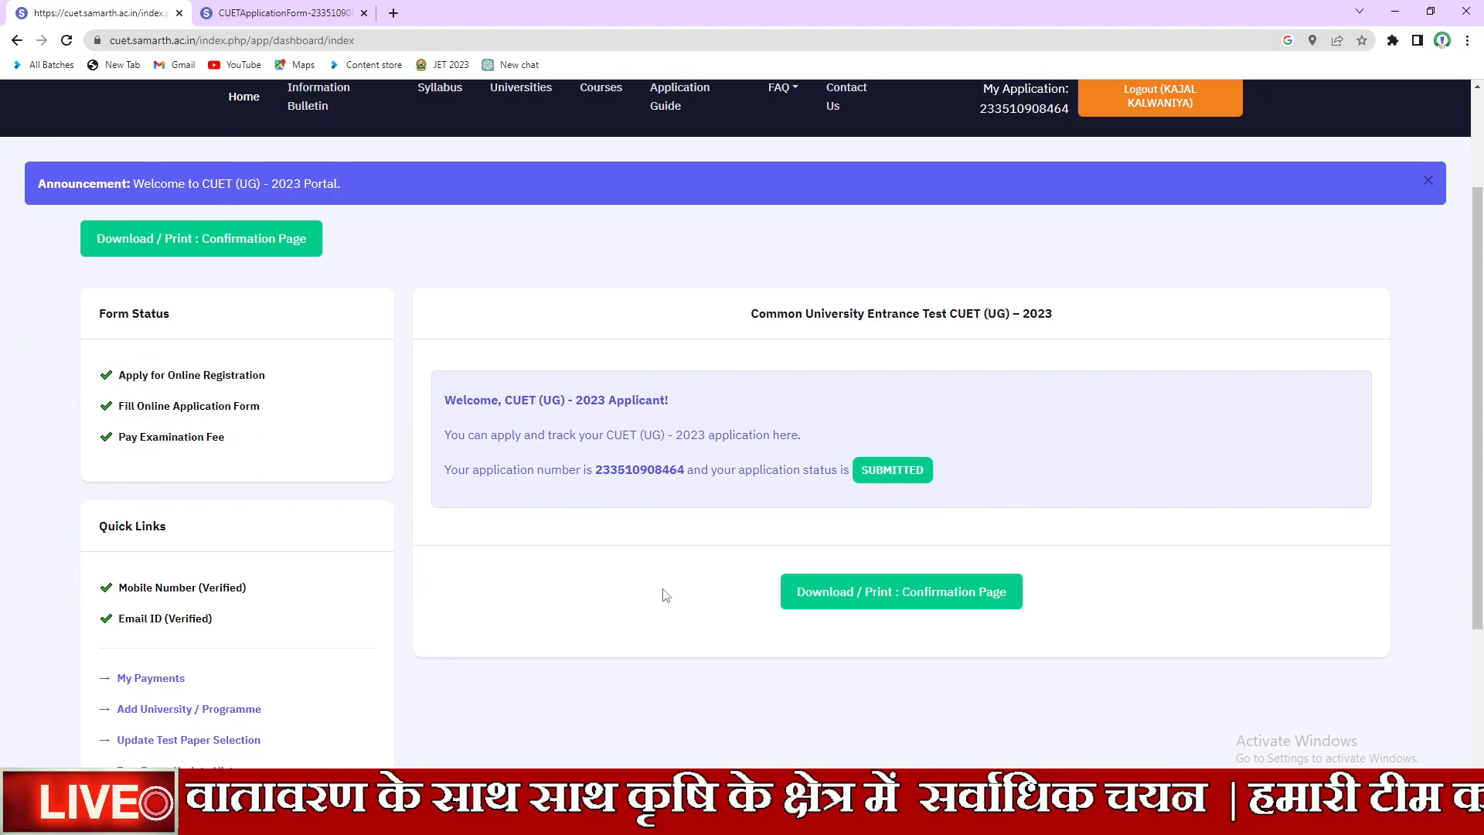
pyautogui.scroll(2, 667, 596)
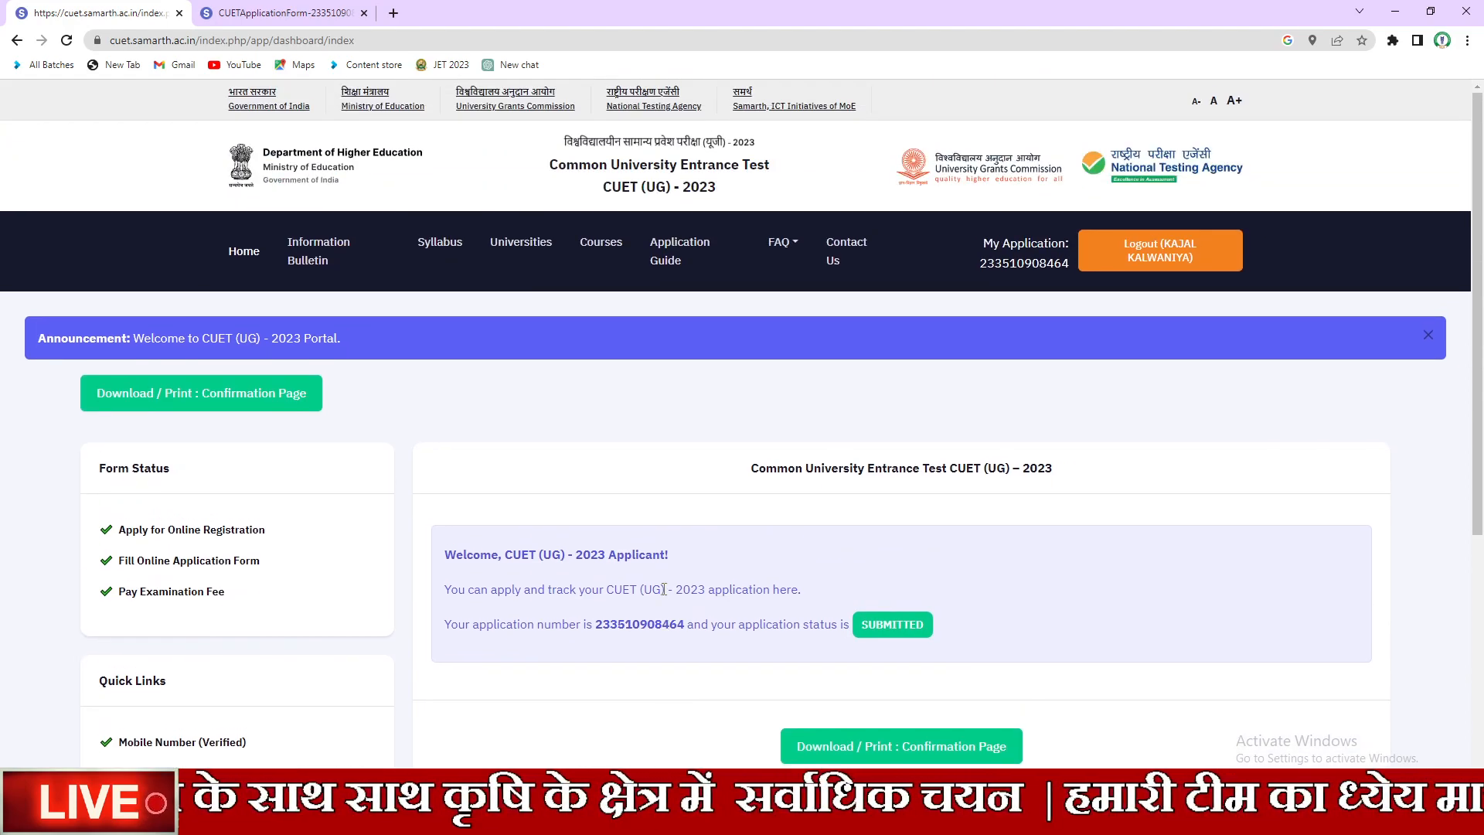